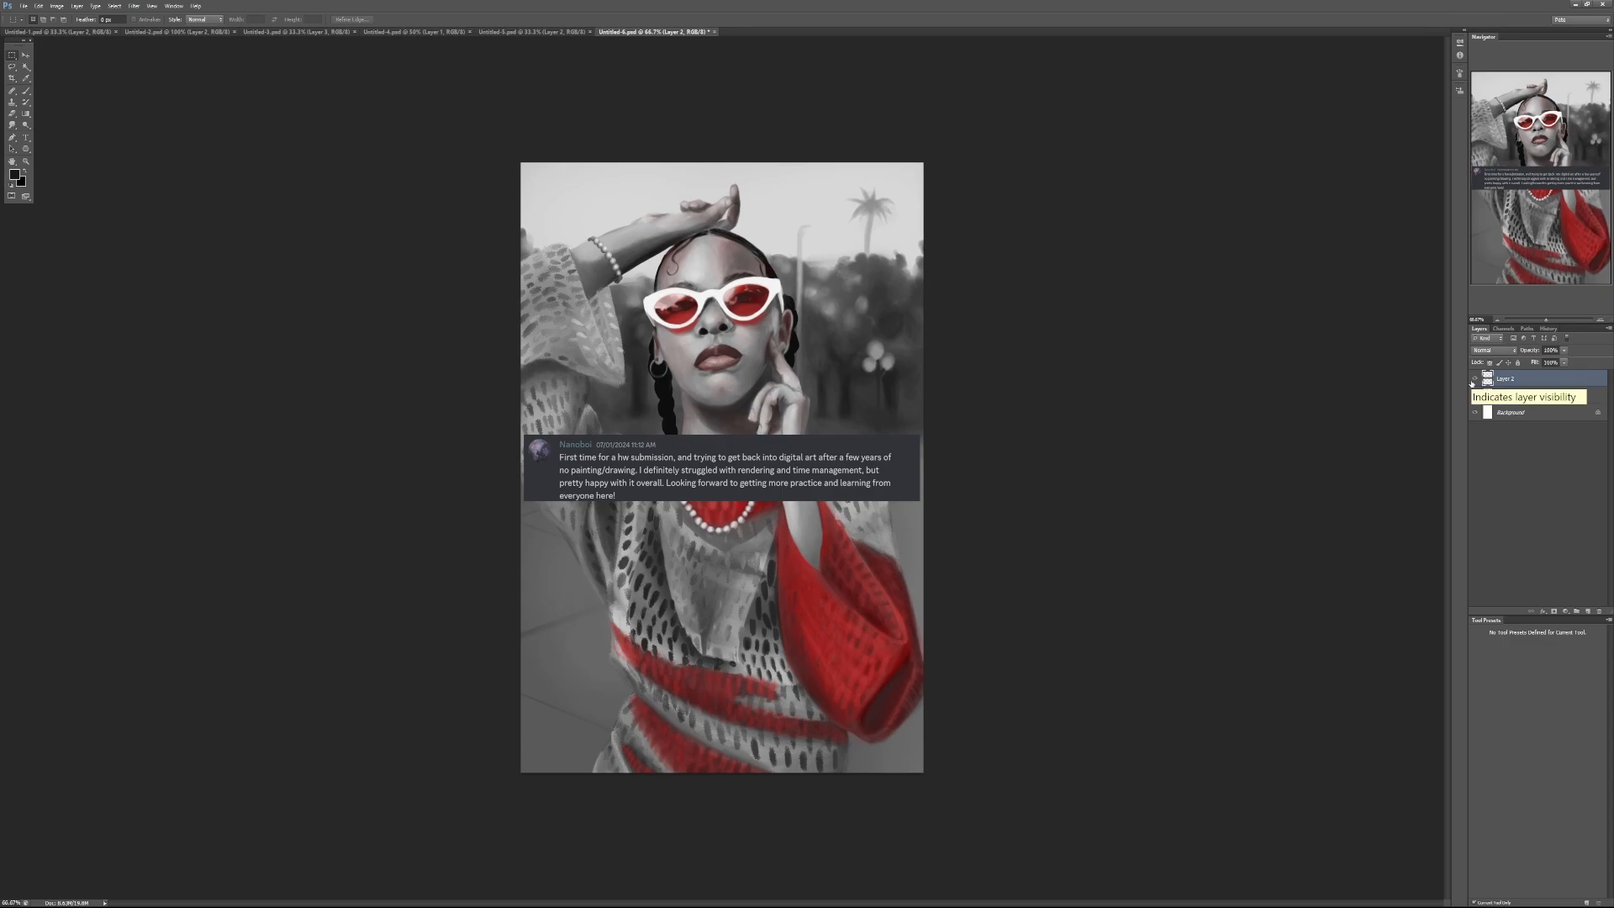
# Step: Hide the comment text layer, Layer 2, and add a new empty layer above the portrait on Layer 1
pyautogui.click(1474, 379)
pyautogui.click(1473, 380)
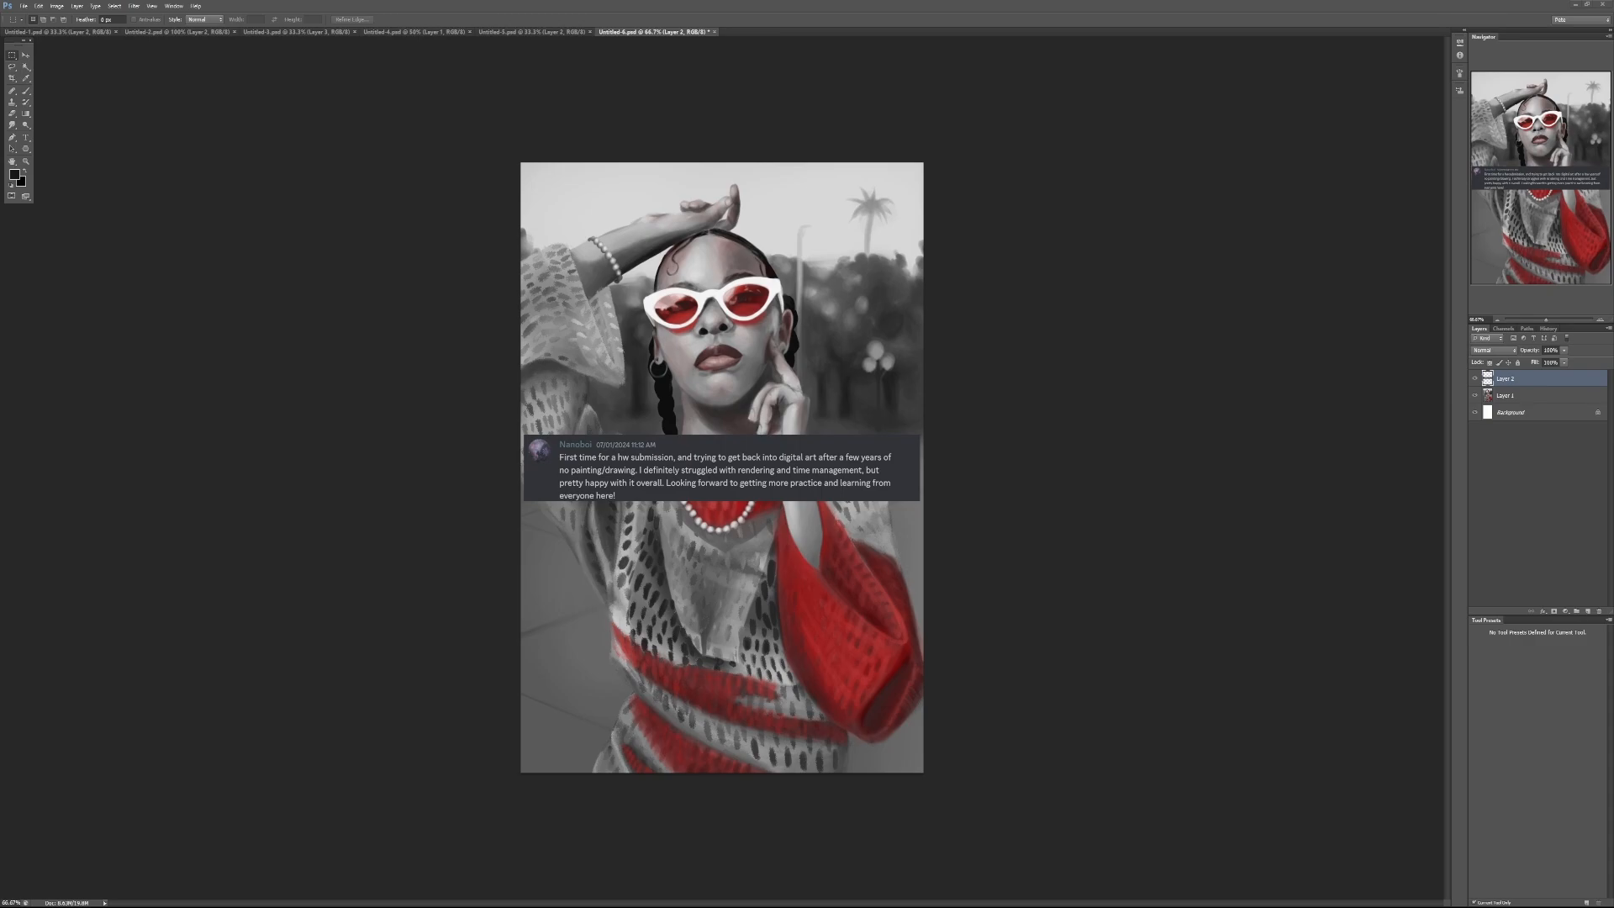
pyautogui.click(1475, 378)
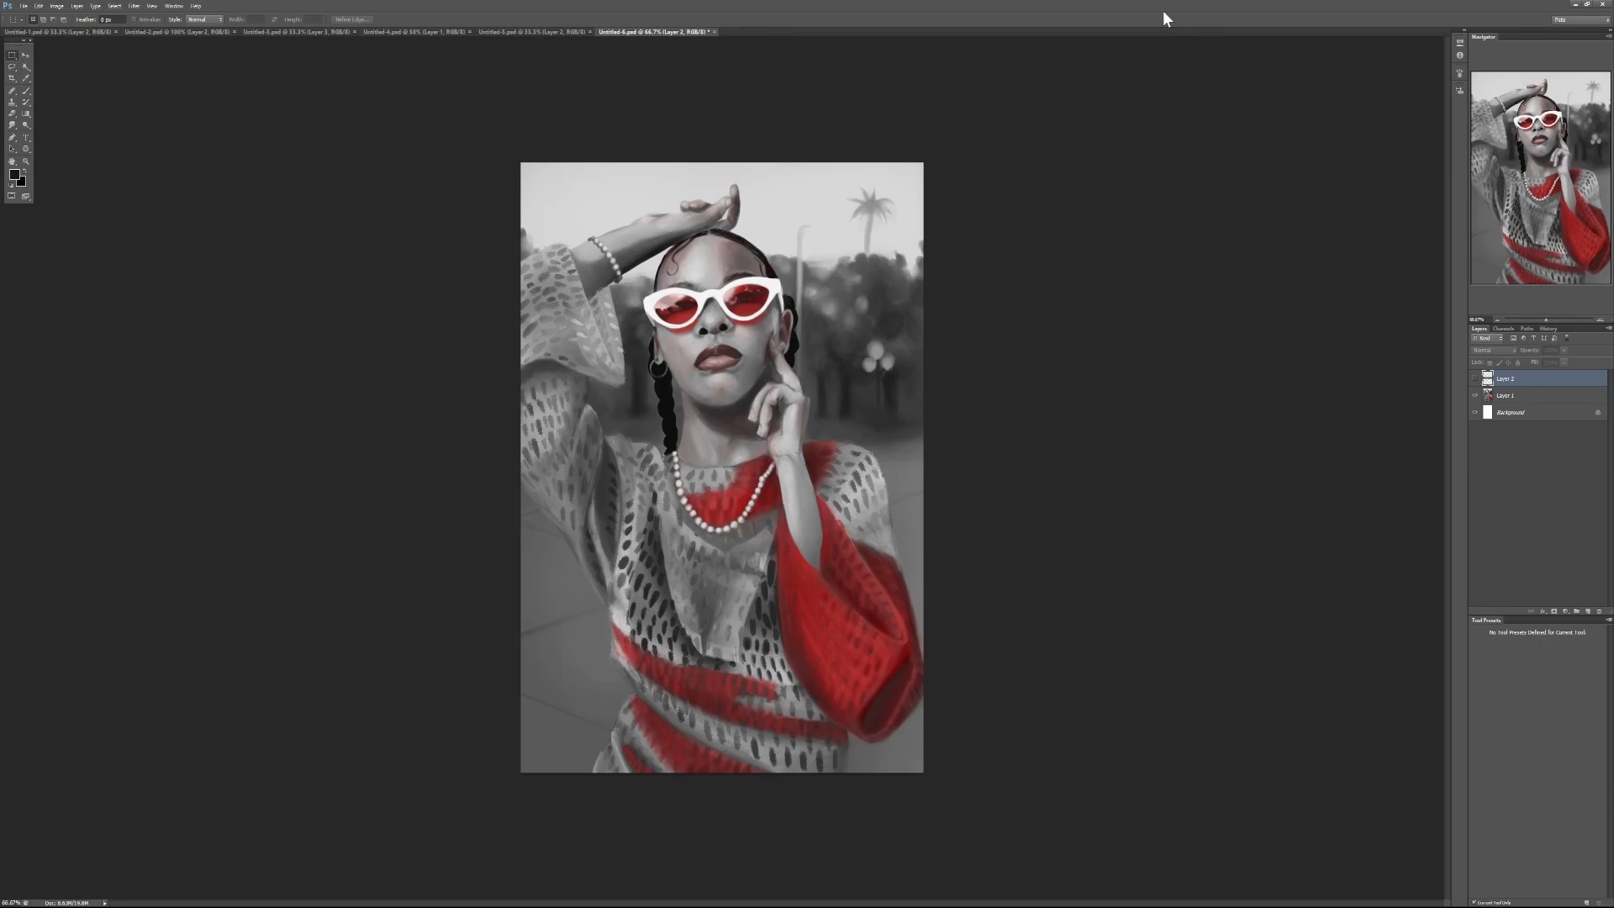
pyautogui.click(1527, 404)
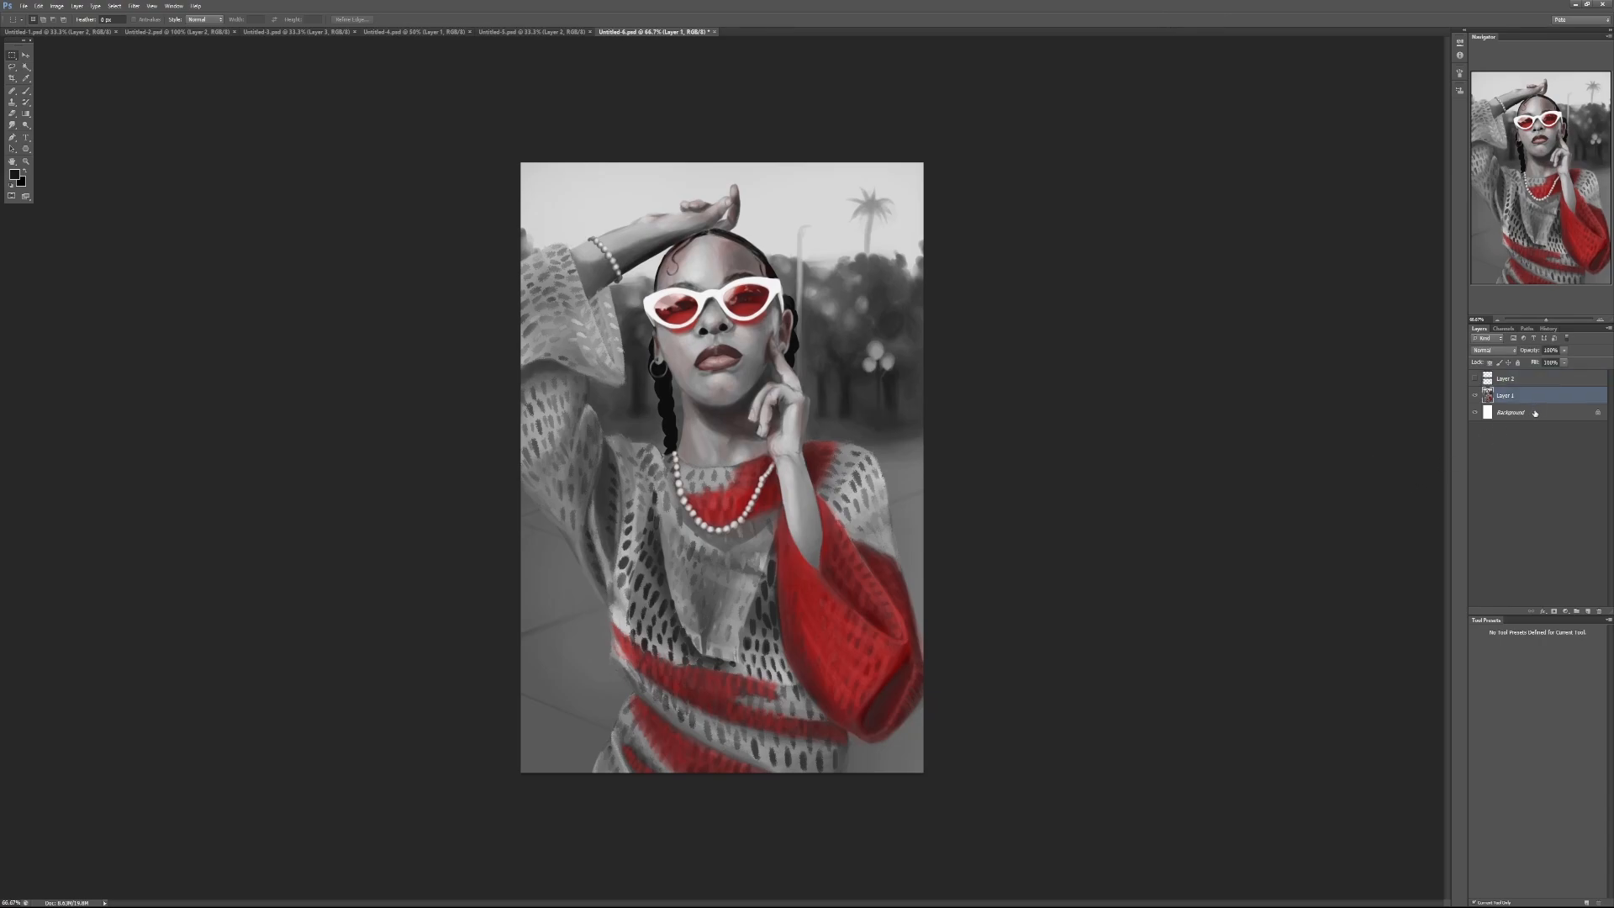
pyautogui.click(1587, 612)
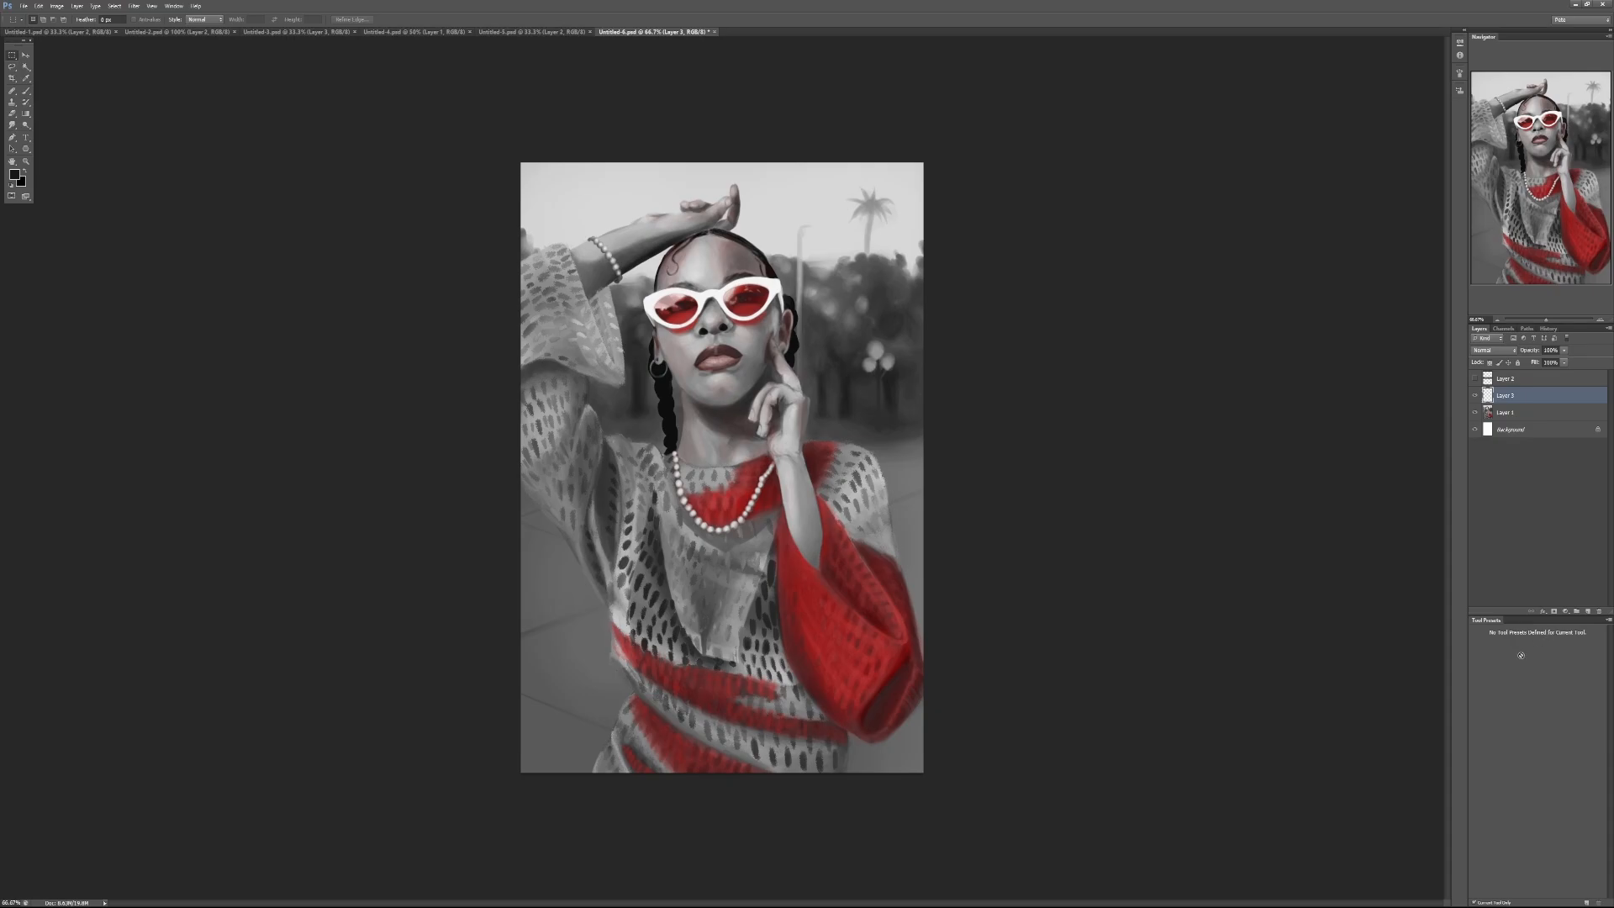
# Step: With the Brush, paint a dark grey diagonal stroke in the sky beside the raised hand and widen it with lighter overlapping strokes
pyautogui.press('b')
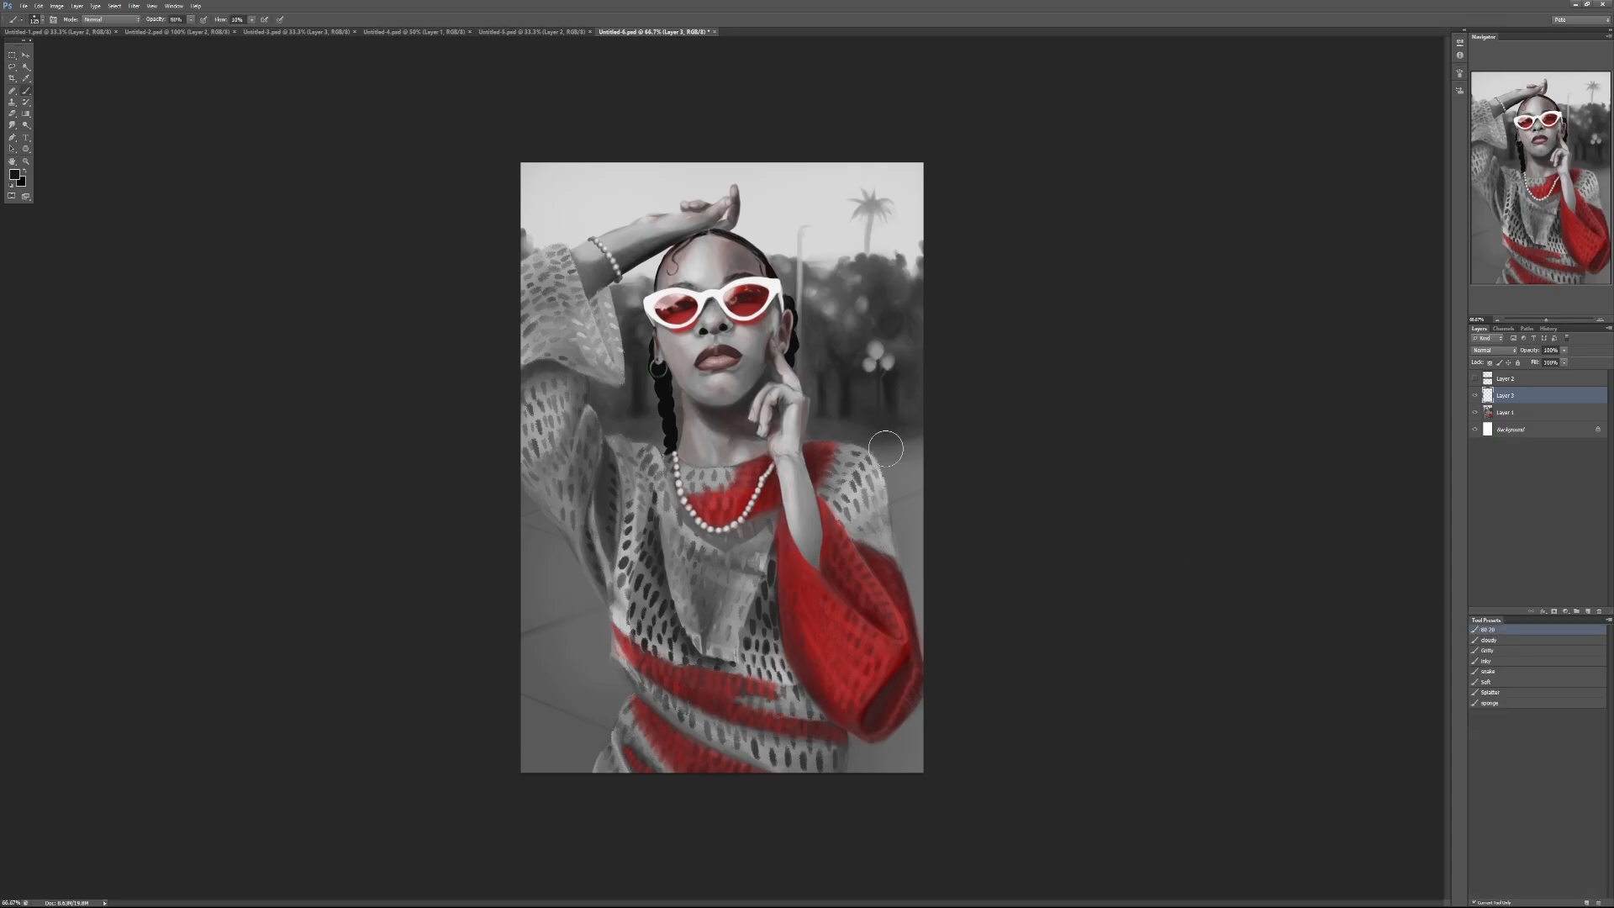
pyautogui.keyDown('ctrl'); pyautogui.click(768, 285); pyautogui.keyUp('ctrl')
pyautogui.keyDown('ctrl'); pyautogui.click(768, 285); pyautogui.keyUp('ctrl')
pyautogui.keyDown('ctrl'); pyautogui.click(768, 285); pyautogui.keyUp('ctrl')
pyautogui.moveTo(769, 285); pyautogui.dragTo(813, 658)
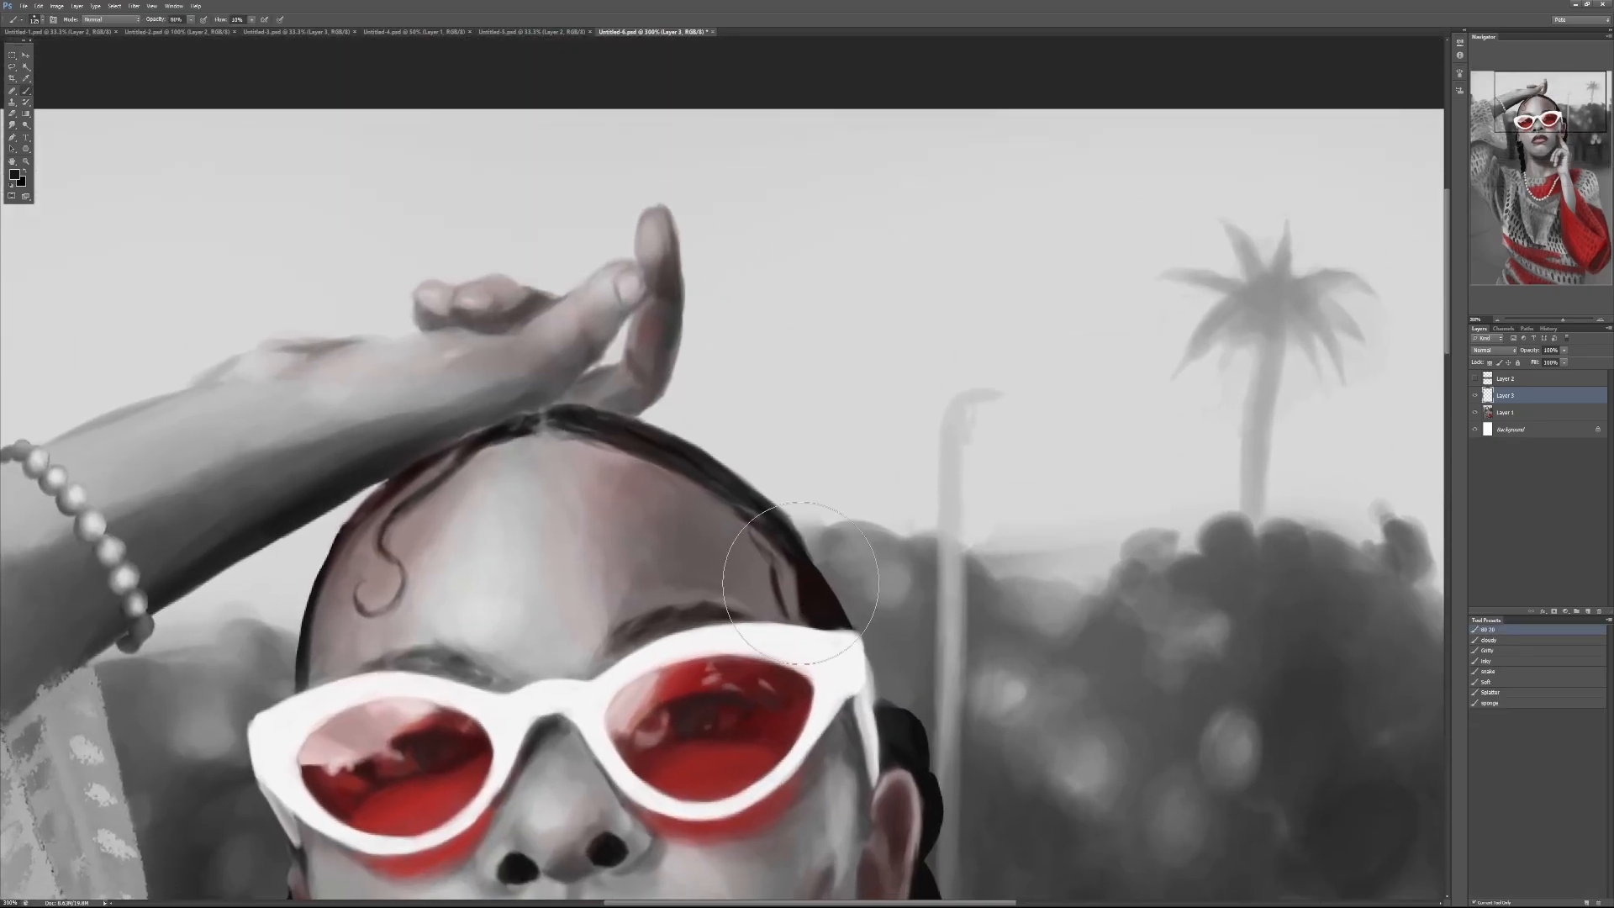
pyautogui.press('d')
pyautogui.moveTo(761, 369)
pyautogui.mouseDown()
pyautogui.moveTo(878, 183)
pyautogui.moveTo(871, 230)
pyautogui.mouseUp()
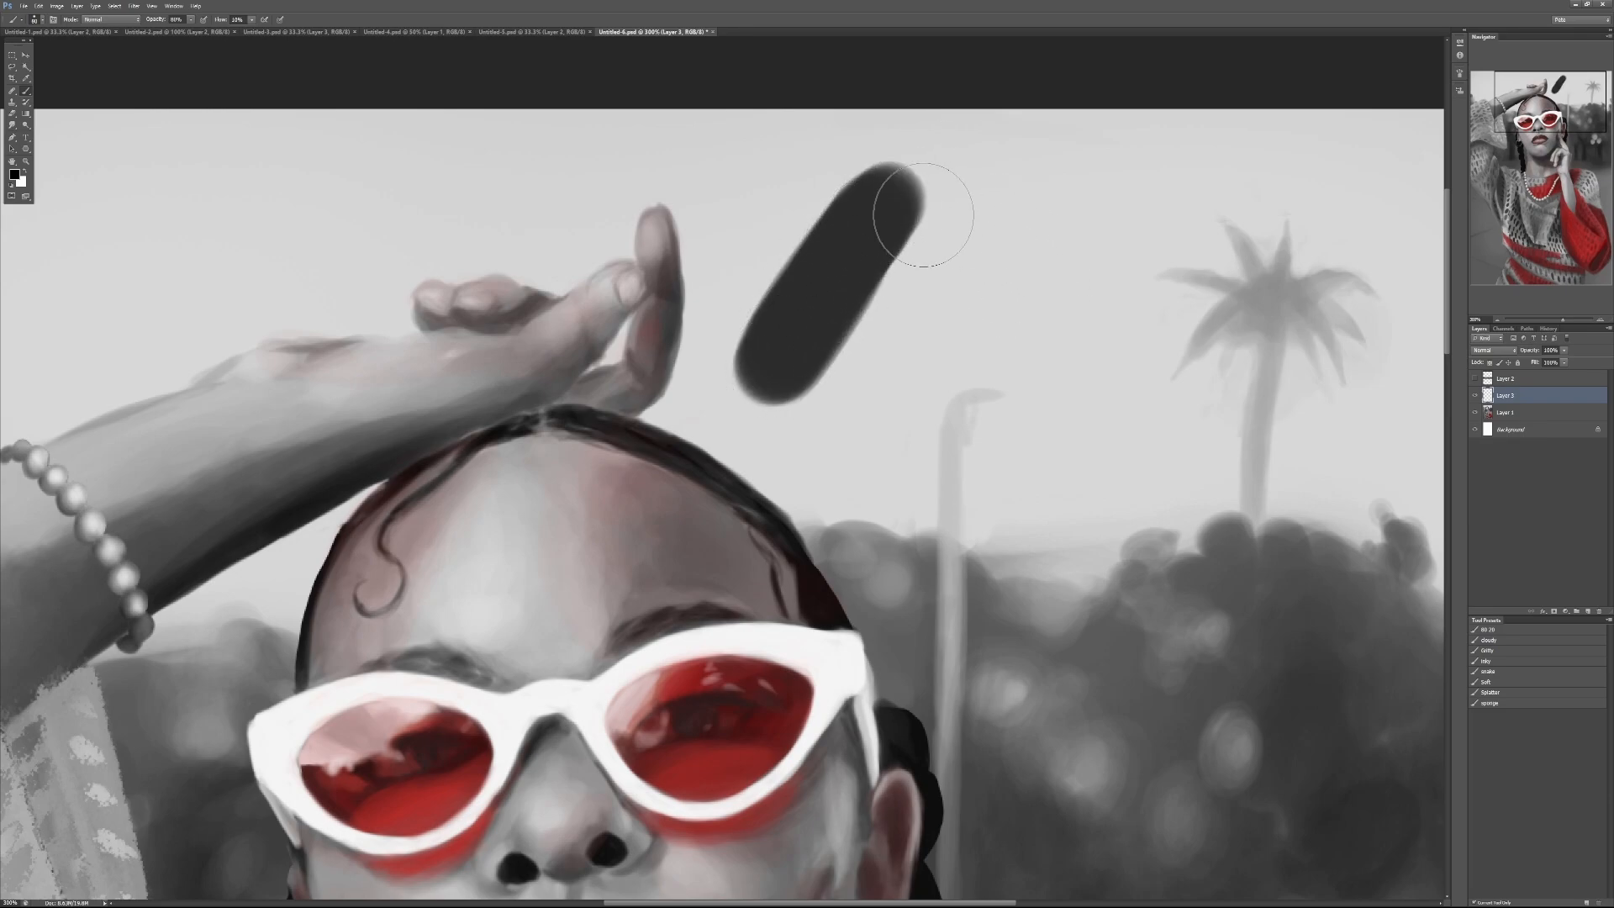
pyautogui.keyDown('alt'); pyautogui.click(908, 181); pyautogui.keyUp('alt')
pyautogui.hotkey('ctrl', 'z')
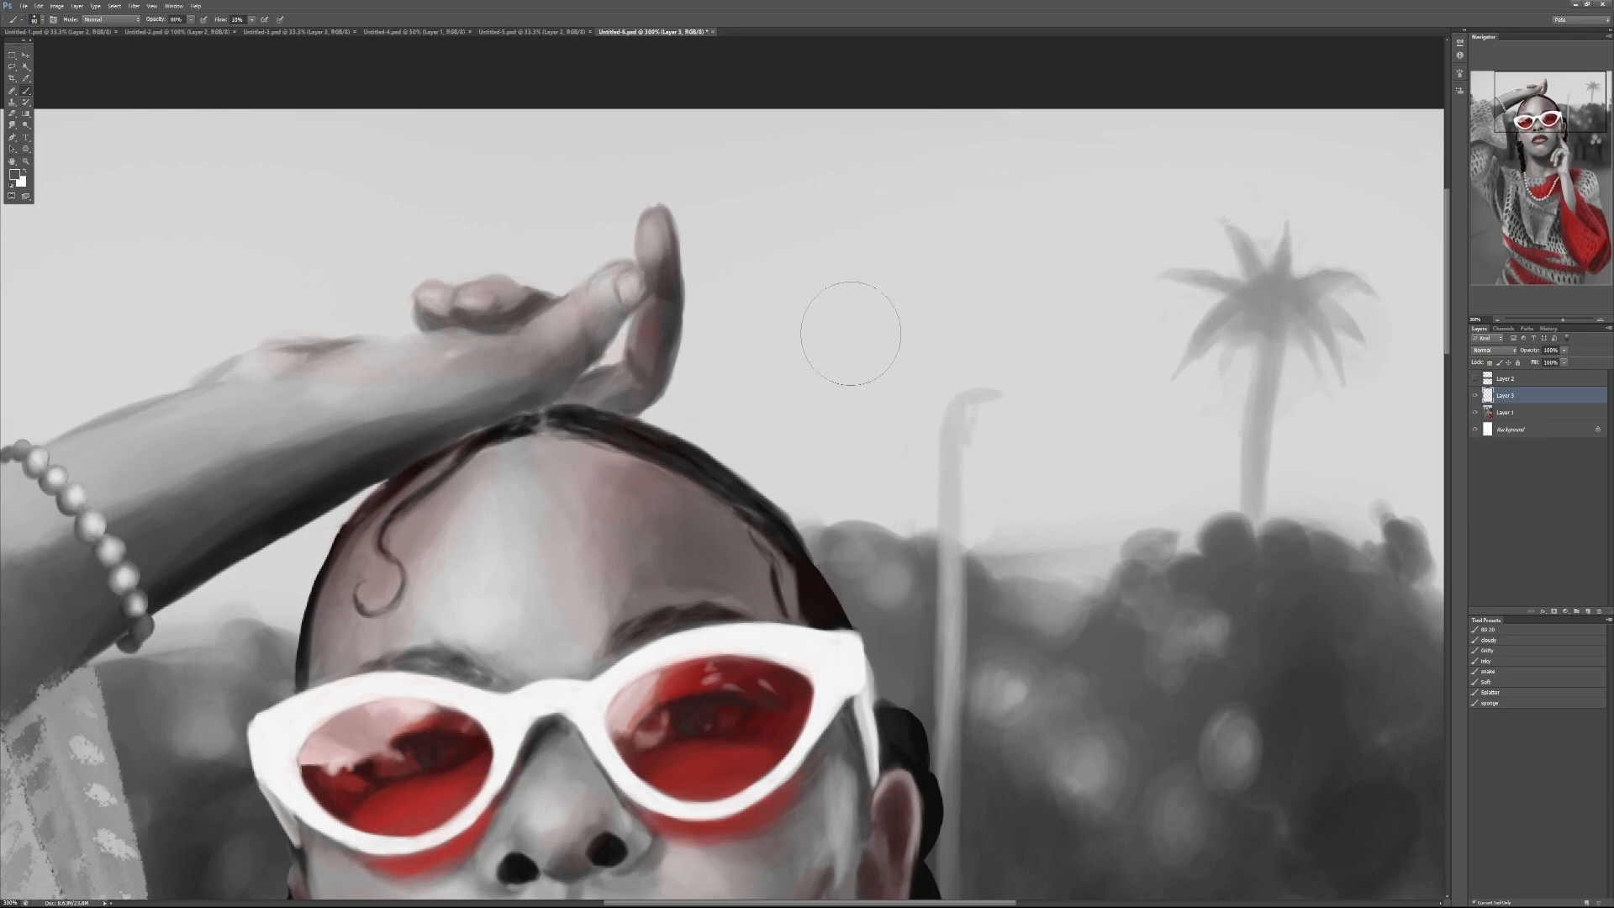
pyautogui.moveTo(826, 355); pyautogui.dragTo(928, 217)
pyautogui.hotkey('ctrl', 'z')
pyautogui.moveTo(844, 336); pyautogui.dragTo(931, 221)
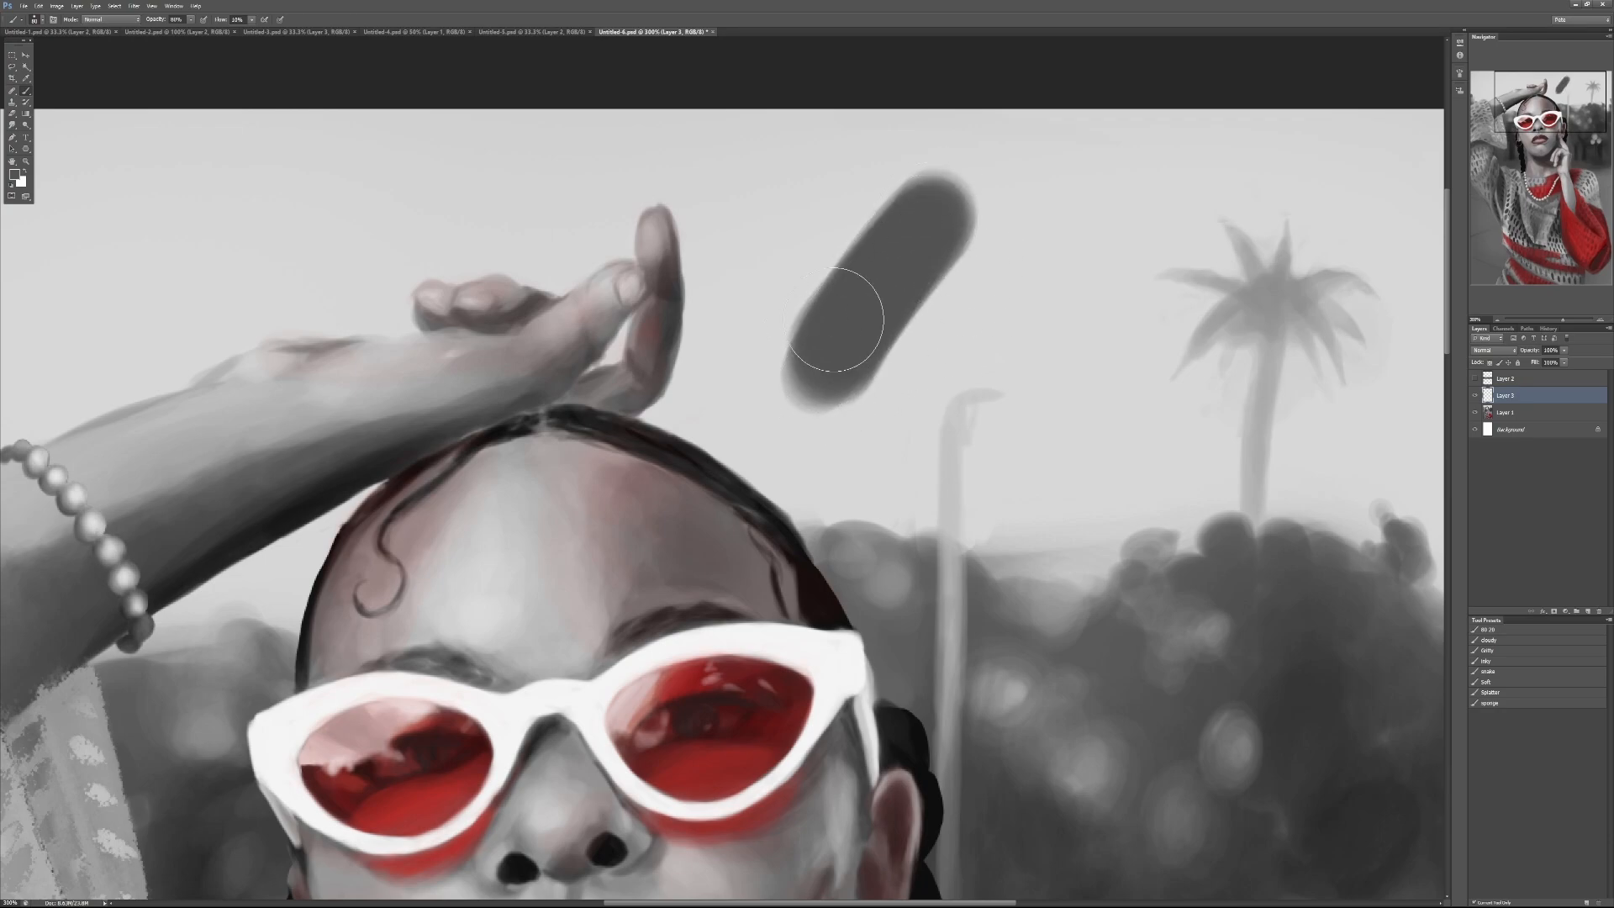
pyautogui.keyDown('alt'); pyautogui.click(792, 364); pyautogui.keyUp('alt')
pyautogui.moveTo(796, 343)
pyautogui.mouseDown()
pyautogui.moveTo(842, 255)
pyautogui.moveTo(860, 257)
pyautogui.moveTo(913, 188)
pyautogui.moveTo(973, 252)
pyautogui.moveTo(941, 287)
pyautogui.moveTo(826, 295)
pyautogui.moveTo(808, 339)
pyautogui.moveTo(772, 336)
pyautogui.moveTo(799, 344)
pyautogui.moveTo(774, 300)
pyautogui.moveTo(806, 325)
pyautogui.moveTo(800, 285)
pyautogui.moveTo(862, 278)
pyautogui.moveTo(841, 212)
pyautogui.moveTo(905, 231)
pyautogui.moveTo(898, 180)
pyautogui.moveTo(933, 234)
pyautogui.moveTo(863, 274)
pyautogui.moveTo(919, 210)
pyautogui.moveTo(952, 223)
pyautogui.moveTo(814, 349)
pyautogui.moveTo(944, 309)
pyautogui.moveTo(915, 287)
pyautogui.moveTo(876, 329)
pyautogui.mouseUp()
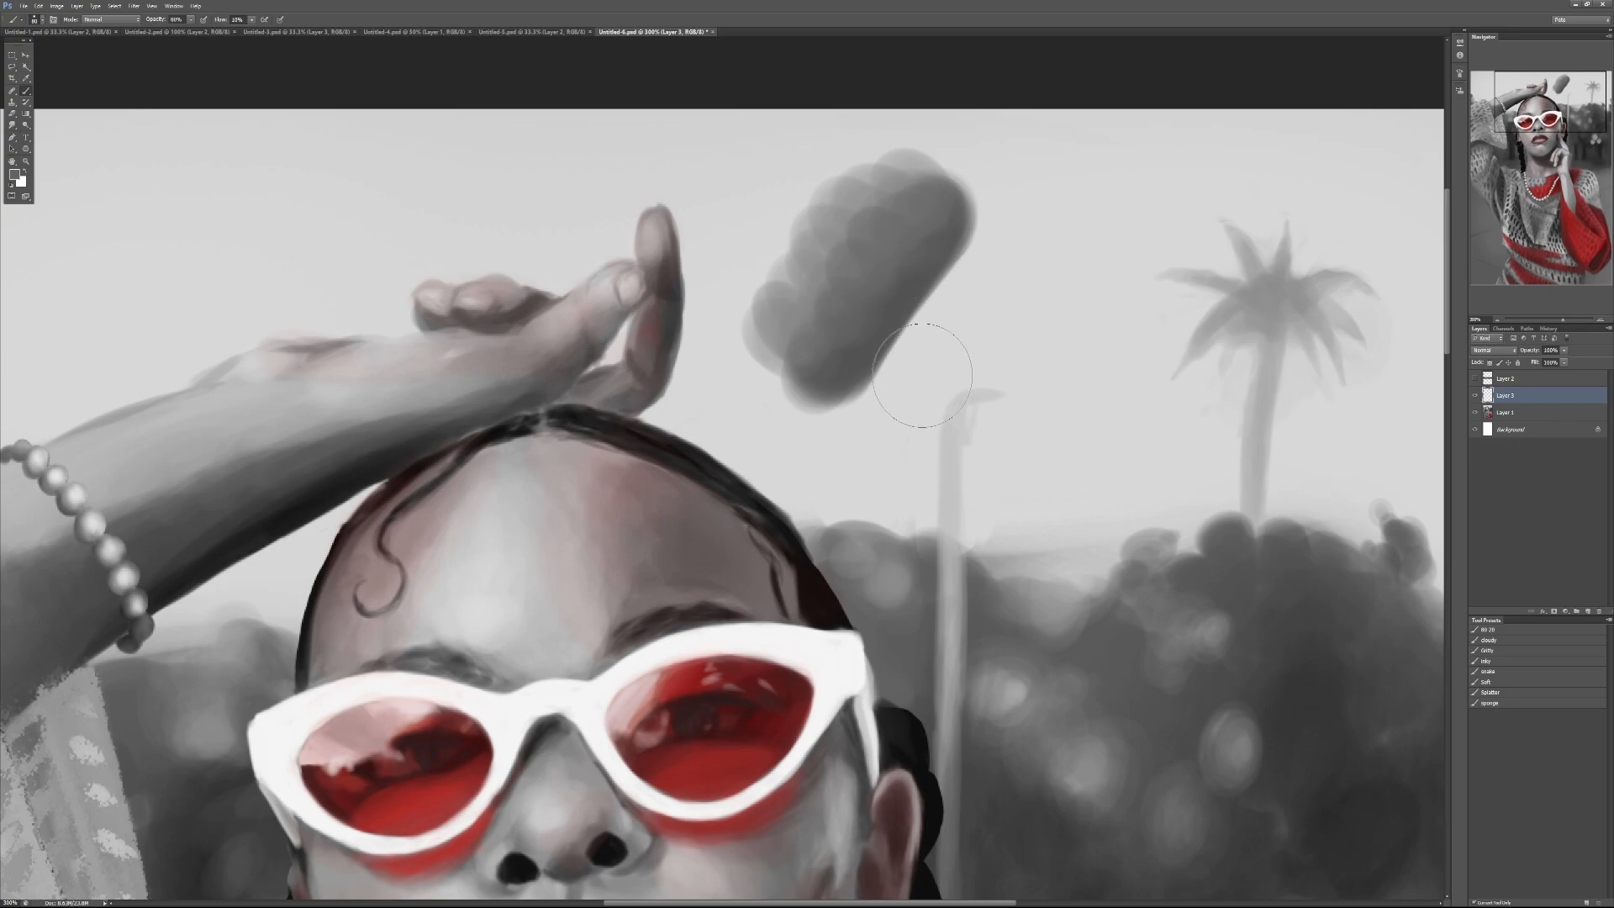
# Step: Carve a crisp concave edge into the grey shape with a smaller light grey brush at 90% opacity and extend its lower tip in dark grey
pyautogui.press('[')
pyautogui.press('[')
pyautogui.press('[')
pyautogui.press('[')
pyautogui.press('9')
pyautogui.moveTo(865, 435)
pyautogui.mouseDown()
pyautogui.moveTo(904, 338)
pyautogui.moveTo(961, 265)
pyautogui.mouseUp()
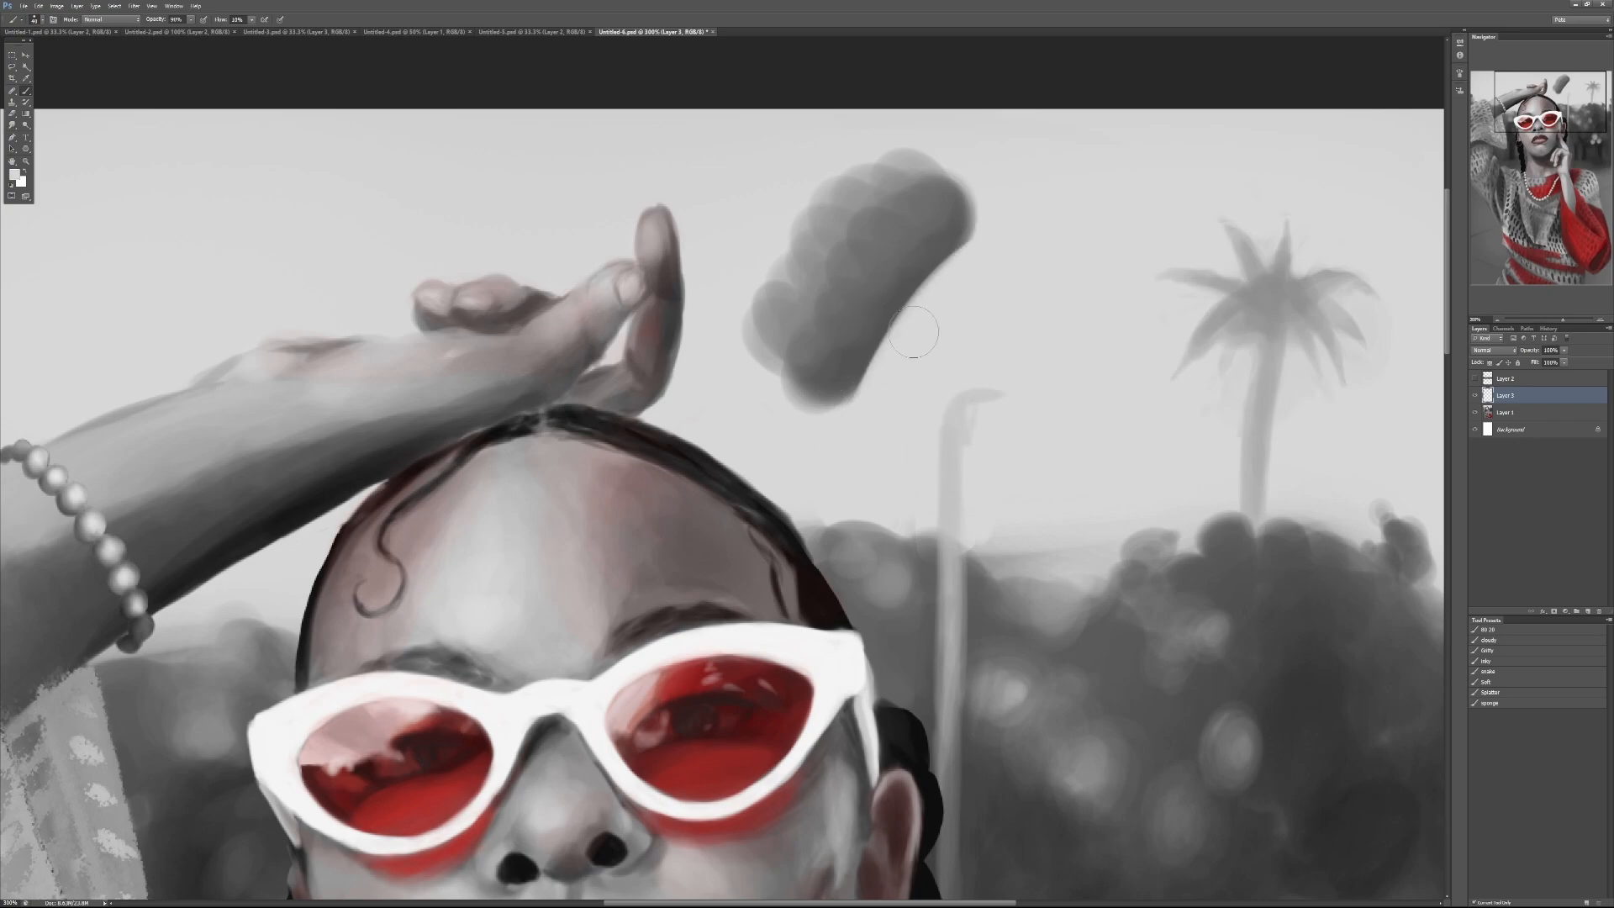
pyautogui.moveTo(913, 331)
pyautogui.mouseDown()
pyautogui.moveTo(995, 226)
pyautogui.moveTo(867, 404)
pyautogui.moveTo(950, 245)
pyautogui.mouseUp()
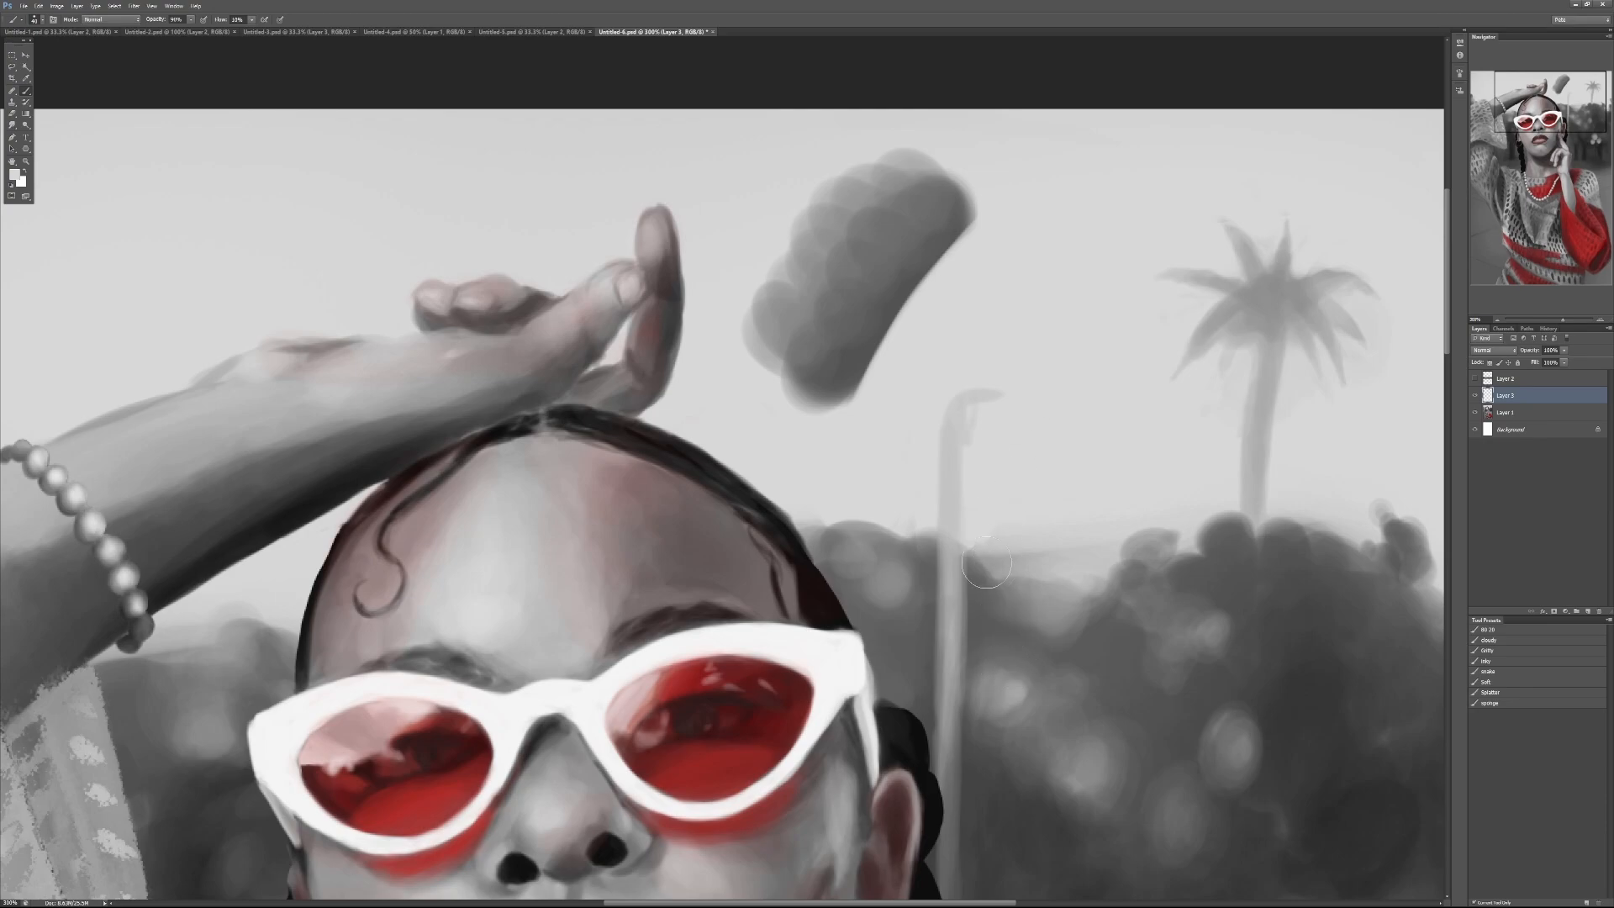
pyautogui.keyDown('alt'); pyautogui.click(803, 336); pyautogui.keyUp('alt')
pyautogui.moveTo(782, 370)
pyautogui.mouseDown()
pyautogui.moveTo(799, 424)
pyautogui.moveTo(837, 424)
pyautogui.moveTo(841, 370)
pyautogui.moveTo(832, 416)
pyautogui.mouseUp()
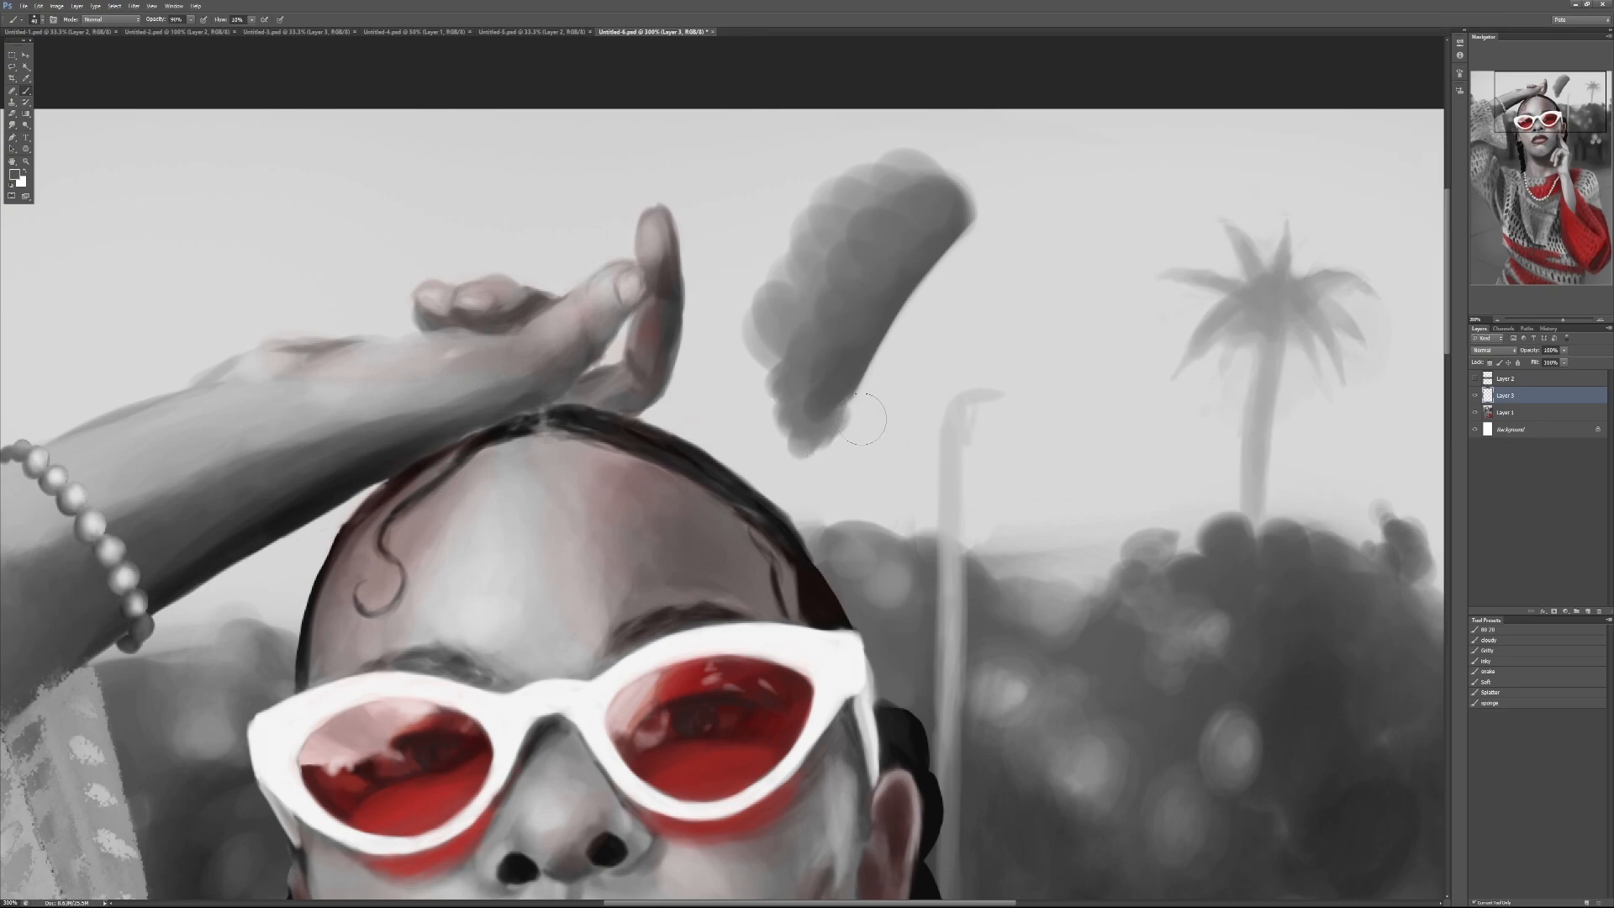
# Step: Fade the grey shape's outer side into the sky with soft mid-grey strokes at 30% brush opacity
pyautogui.press('d')
pyautogui.press('0')
pyautogui.keyDown('alt'); pyautogui.click(794, 307); pyautogui.keyUp('alt')
pyautogui.press('3')
pyautogui.moveTo(753, 304)
pyautogui.mouseDown()
pyautogui.moveTo(782, 374)
pyautogui.moveTo(807, 299)
pyautogui.moveTo(804, 196)
pyautogui.moveTo(825, 179)
pyautogui.moveTo(909, 186)
pyautogui.moveTo(765, 204)
pyautogui.moveTo(748, 287)
pyautogui.moveTo(733, 306)
pyautogui.moveTo(701, 287)
pyautogui.moveTo(709, 242)
pyautogui.moveTo(788, 244)
pyautogui.moveTo(820, 224)
pyautogui.moveTo(830, 137)
pyautogui.moveTo(860, 121)
pyautogui.mouseUp()
pyautogui.keyDown('alt'); pyautogui.click(728, 303); pyautogui.keyUp('alt')
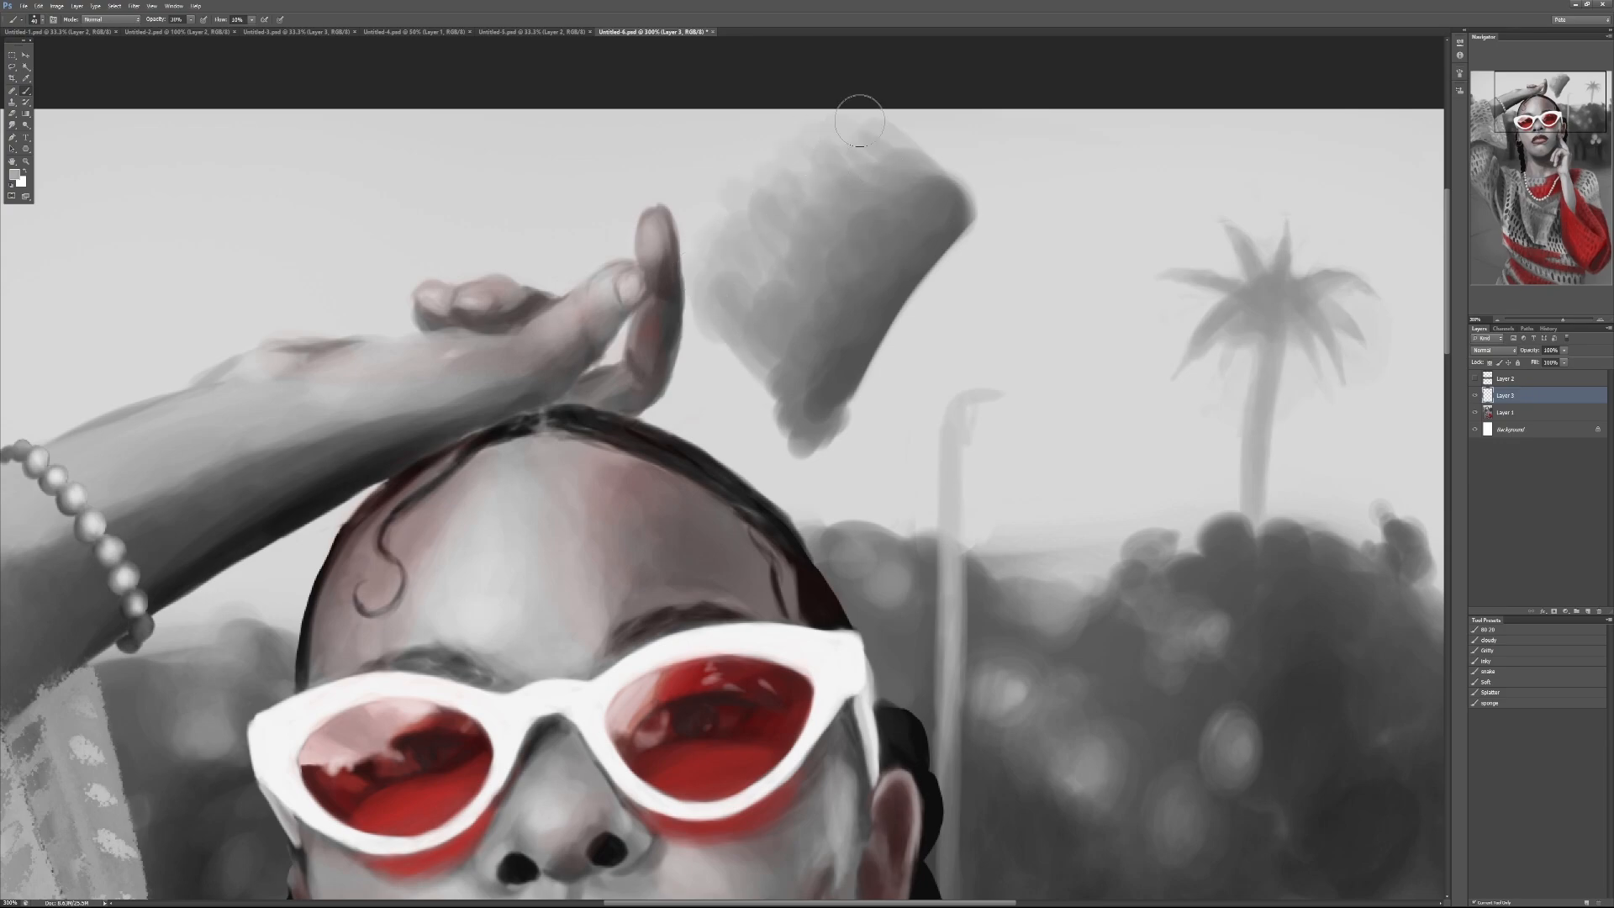
# Step: Draw a black arrow at 100% opacity across the grey shape, pointing from its crisp edge towards the faded side
pyautogui.press('x')
pyautogui.press('x')
pyautogui.press('0')
pyautogui.moveTo(954, 317)
pyautogui.mouseDown()
pyautogui.moveTo(740, 165)
pyautogui.moveTo(764, 239)
pyautogui.mouseUp()
pyautogui.moveTo(745, 162); pyautogui.dragTo(848, 199)
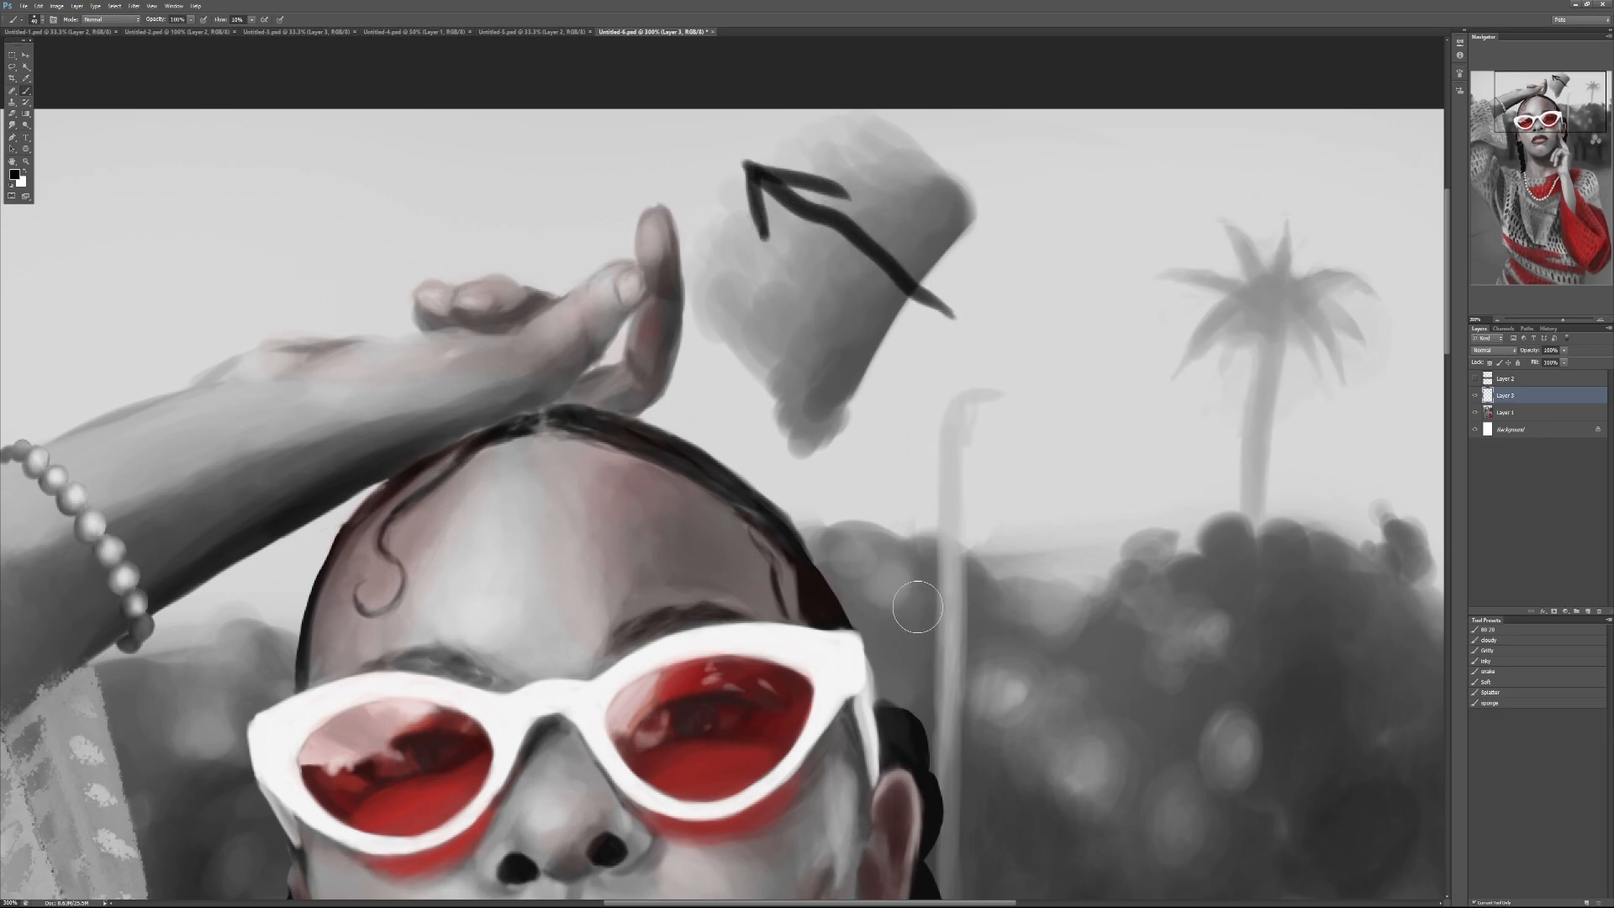
# Step: Soften the reddish tone change on the woman's forehead with sampled skin tones at 30% brush opacity
pyautogui.moveTo(868, 659); pyautogui.dragTo(919, 312)
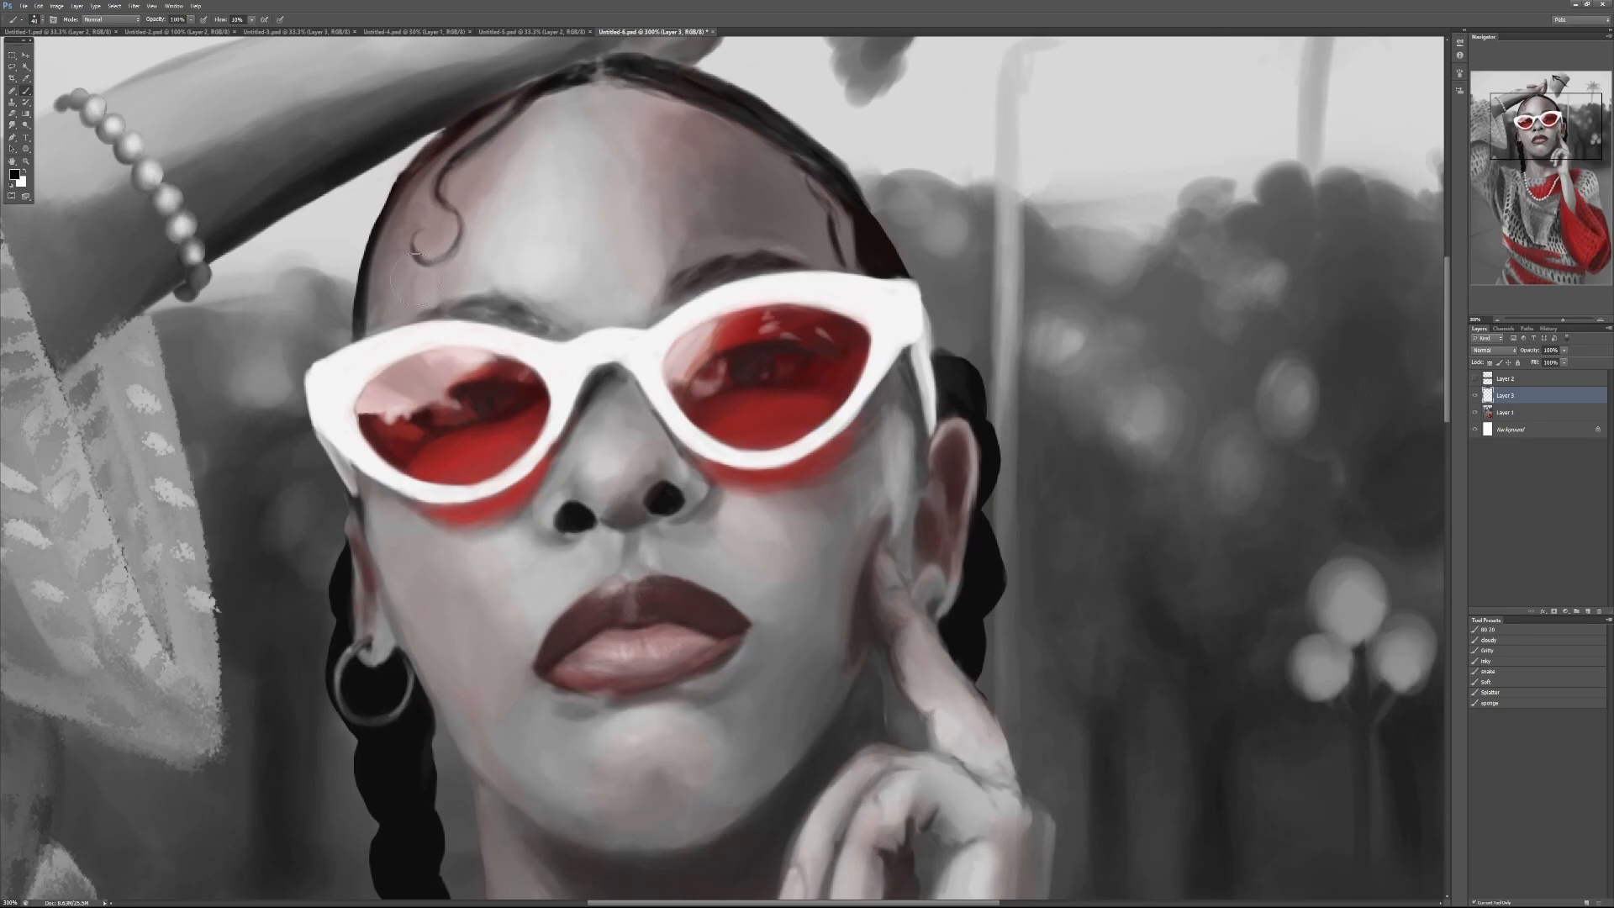
pyautogui.press('3')
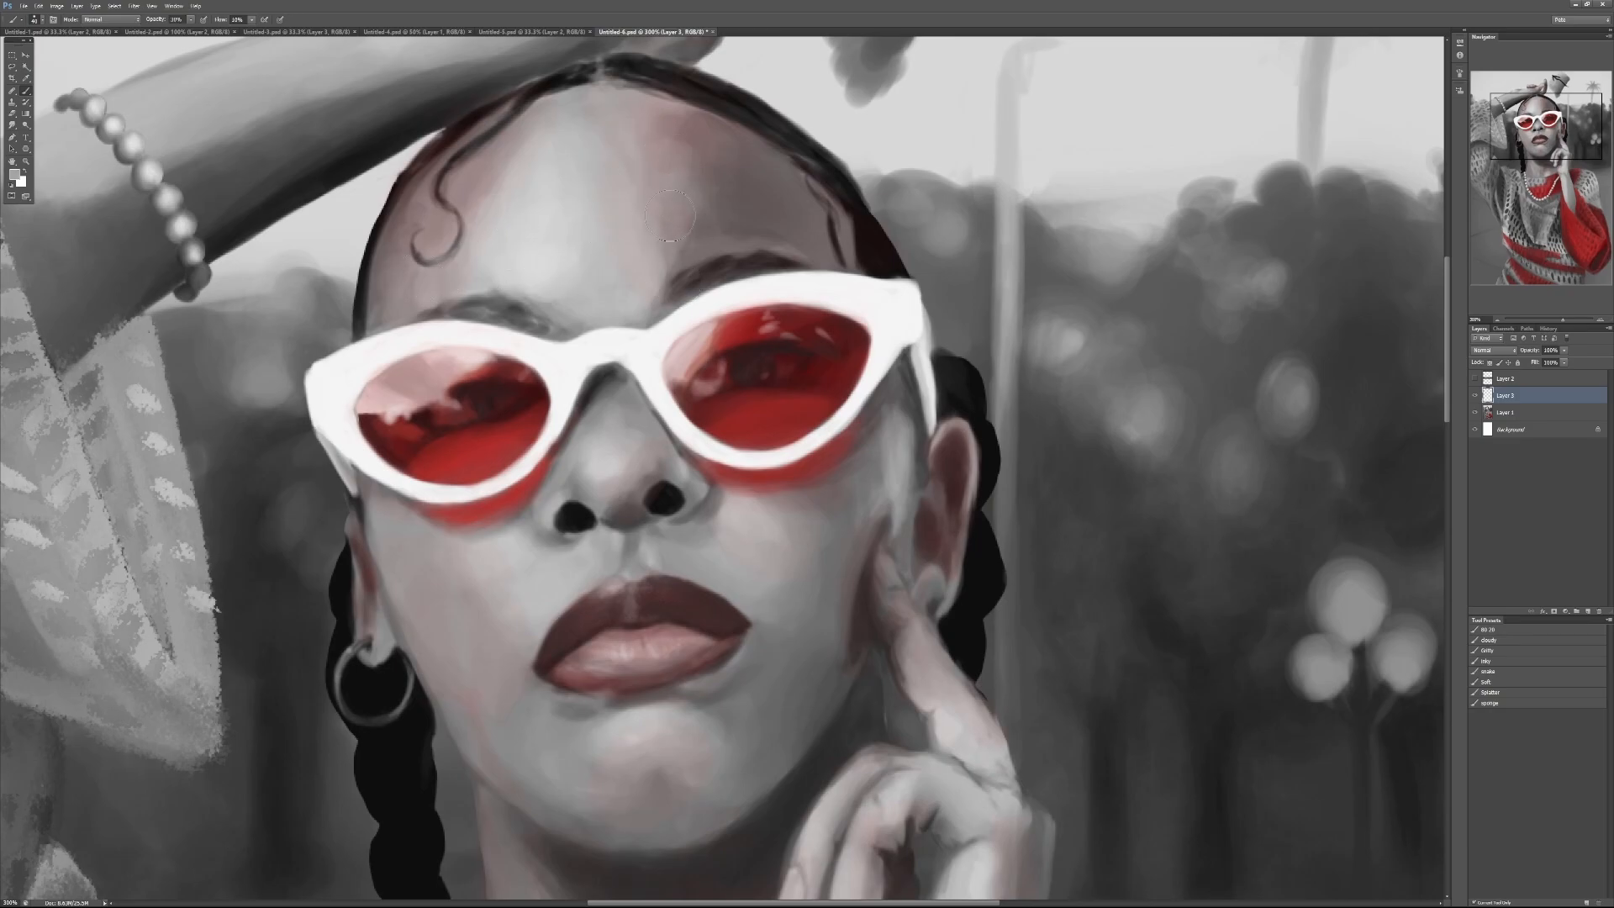
pyautogui.moveTo(691, 146)
pyautogui.mouseDown()
pyautogui.moveTo(723, 206)
pyautogui.moveTo(703, 228)
pyautogui.moveTo(718, 189)
pyautogui.mouseUp()
pyautogui.moveTo(714, 123); pyautogui.dragTo(741, 99)
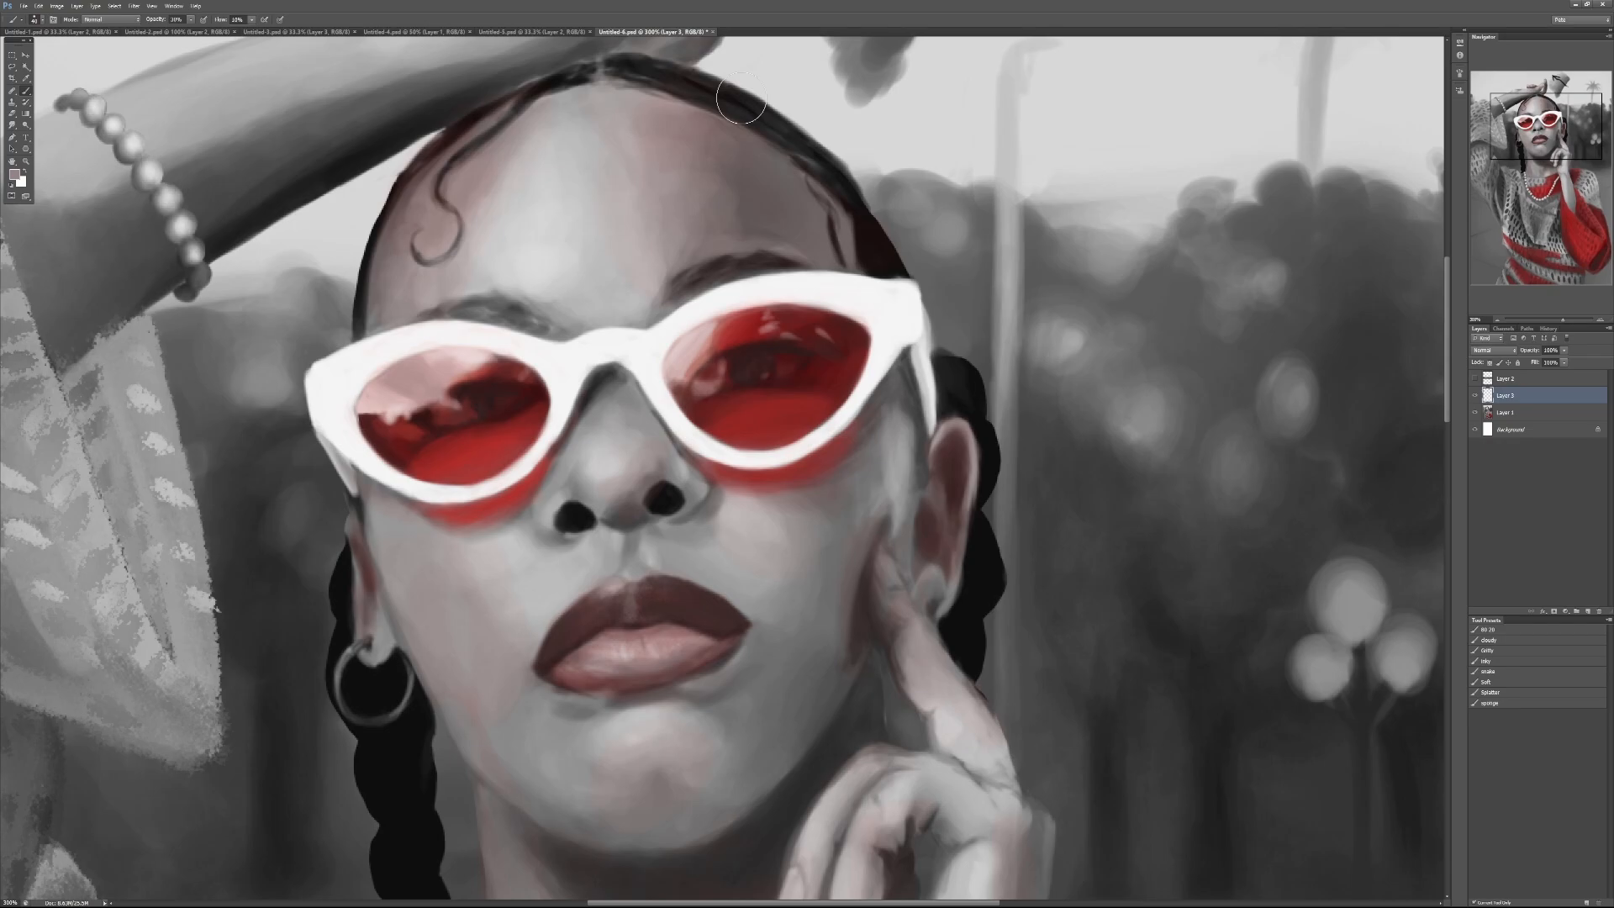
pyautogui.keyDown('alt'); pyautogui.click(666, 169); pyautogui.keyUp('alt')
# Step: Adjust the brush size and touch up the underside of the nose between the nostrils
pyautogui.press('[')
pyautogui.press('[')
pyautogui.press('[')
pyautogui.press('[')
pyautogui.press('[')
pyautogui.press(']')
pyautogui.press(']')
pyautogui.moveTo(624, 508)
pyautogui.mouseDown()
pyautogui.moveTo(608, 518)
pyautogui.moveTo(655, 473)
pyautogui.moveTo(614, 517)
pyautogui.mouseUp()
# Step: Rework the lower crisp edge of the grey practice shape with repeated strokes in dark grey and light sky grey
pyautogui.moveTo(1098, 204)
pyautogui.mouseDown()
pyautogui.moveTo(1056, 436)
pyautogui.moveTo(1131, 281)
pyautogui.mouseUp()
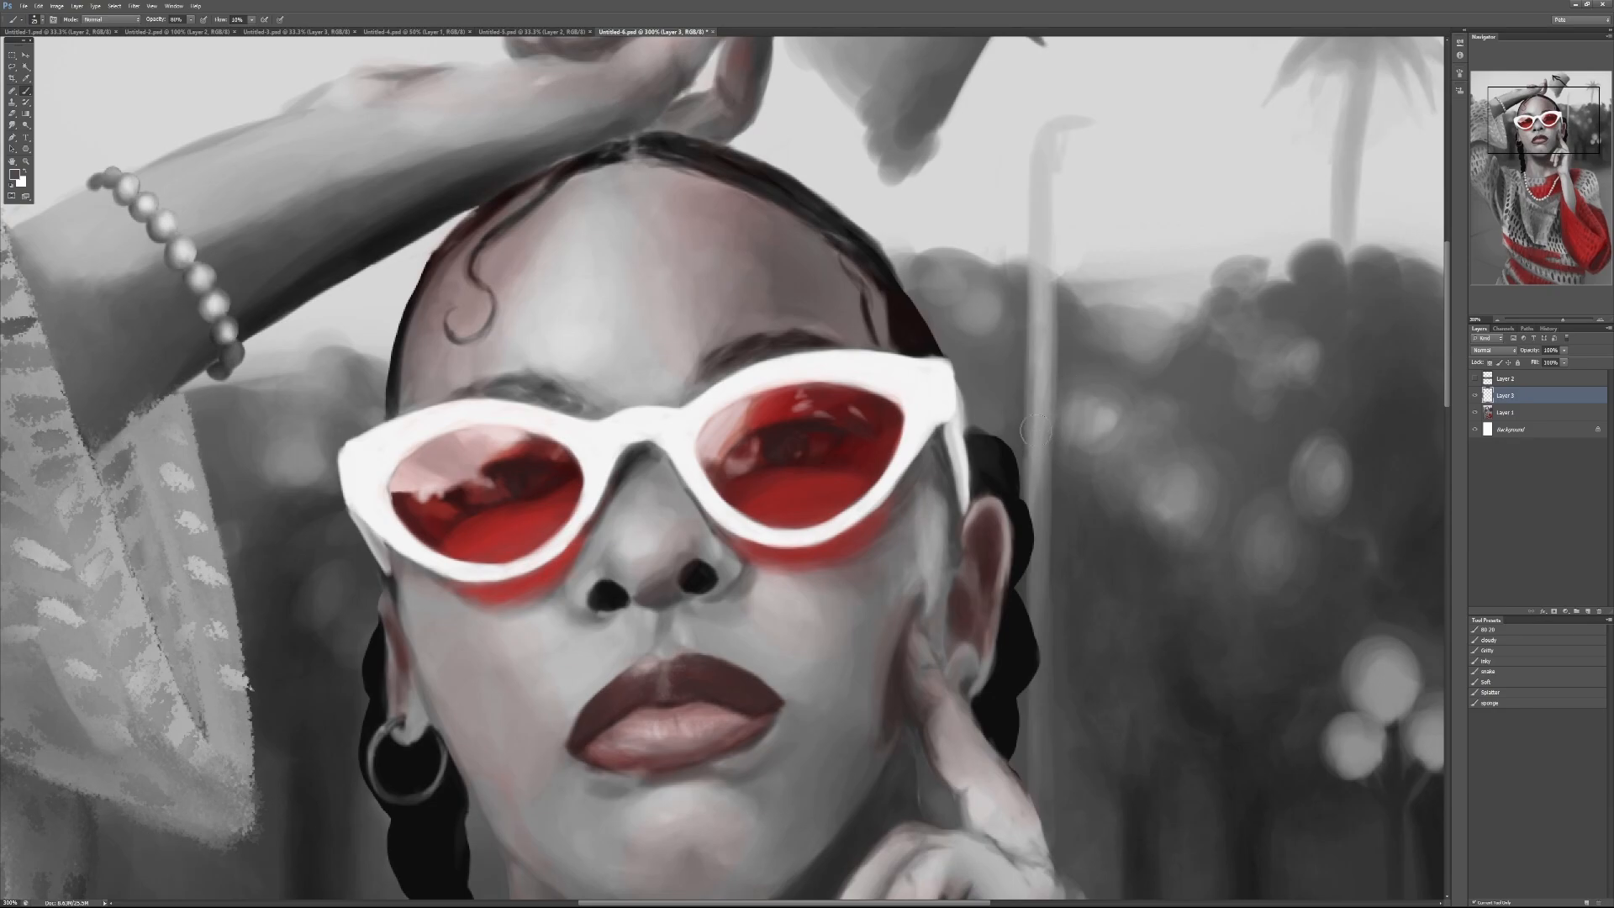
pyautogui.moveTo(1016, 251); pyautogui.dragTo(1001, 427)
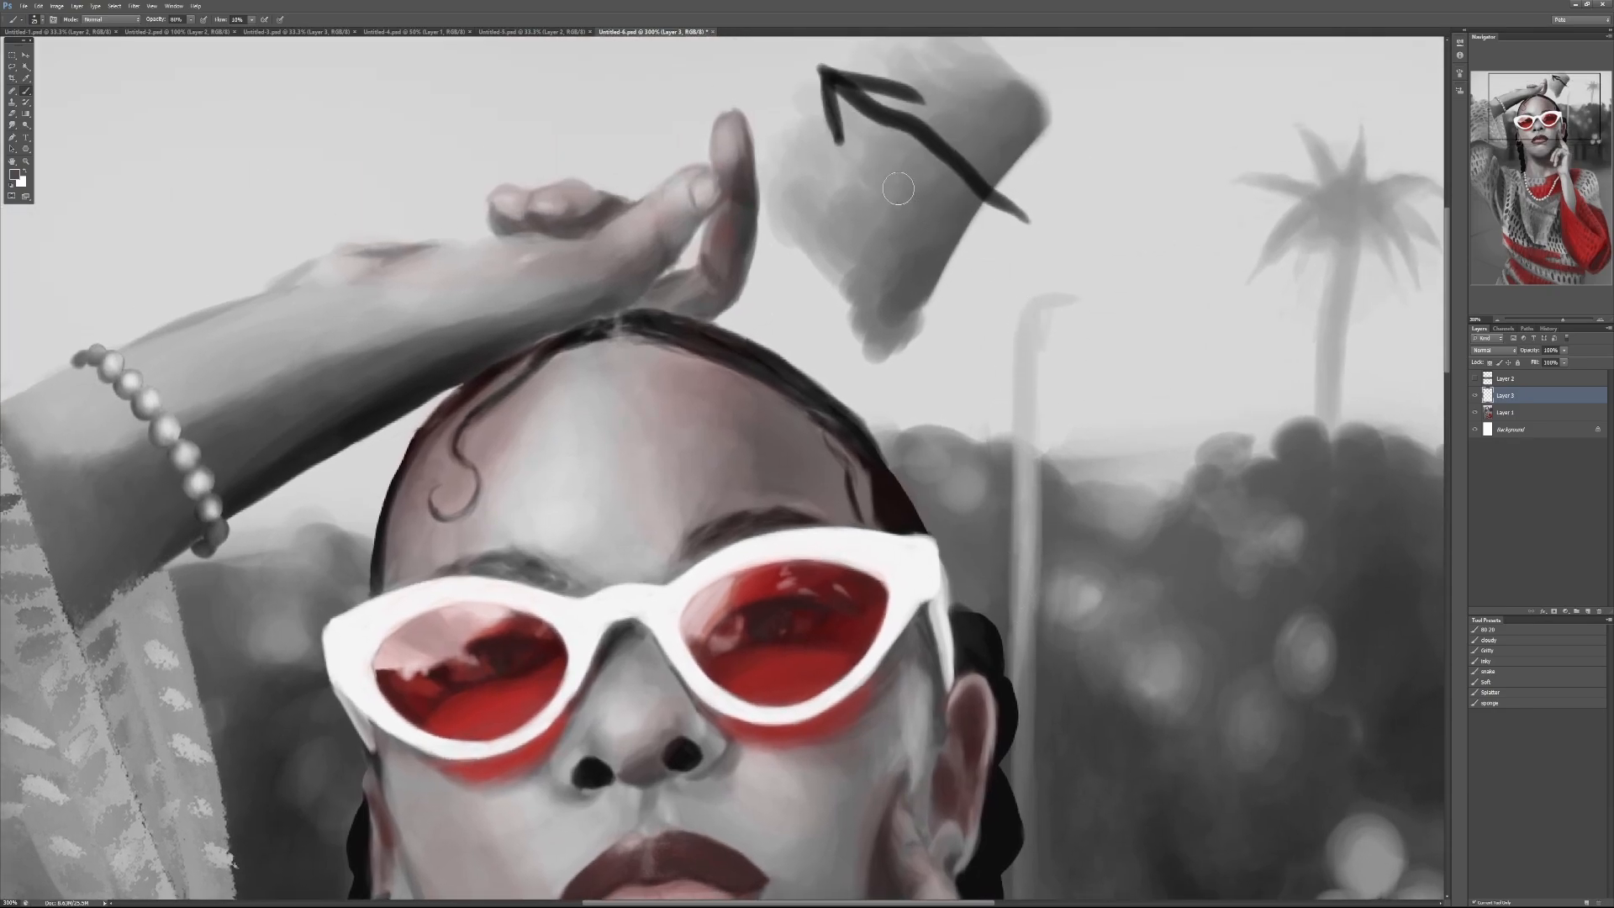
pyautogui.keyDown('alt'); pyautogui.click(929, 267); pyautogui.keyUp('alt')
pyautogui.moveTo(932, 288); pyautogui.dragTo(913, 322)
pyautogui.moveTo(958, 231); pyautogui.dragTo(915, 318)
pyautogui.keyDown('alt'); pyautogui.click(954, 261); pyautogui.keyUp('alt')
pyautogui.moveTo(954, 244); pyautogui.dragTo(913, 324)
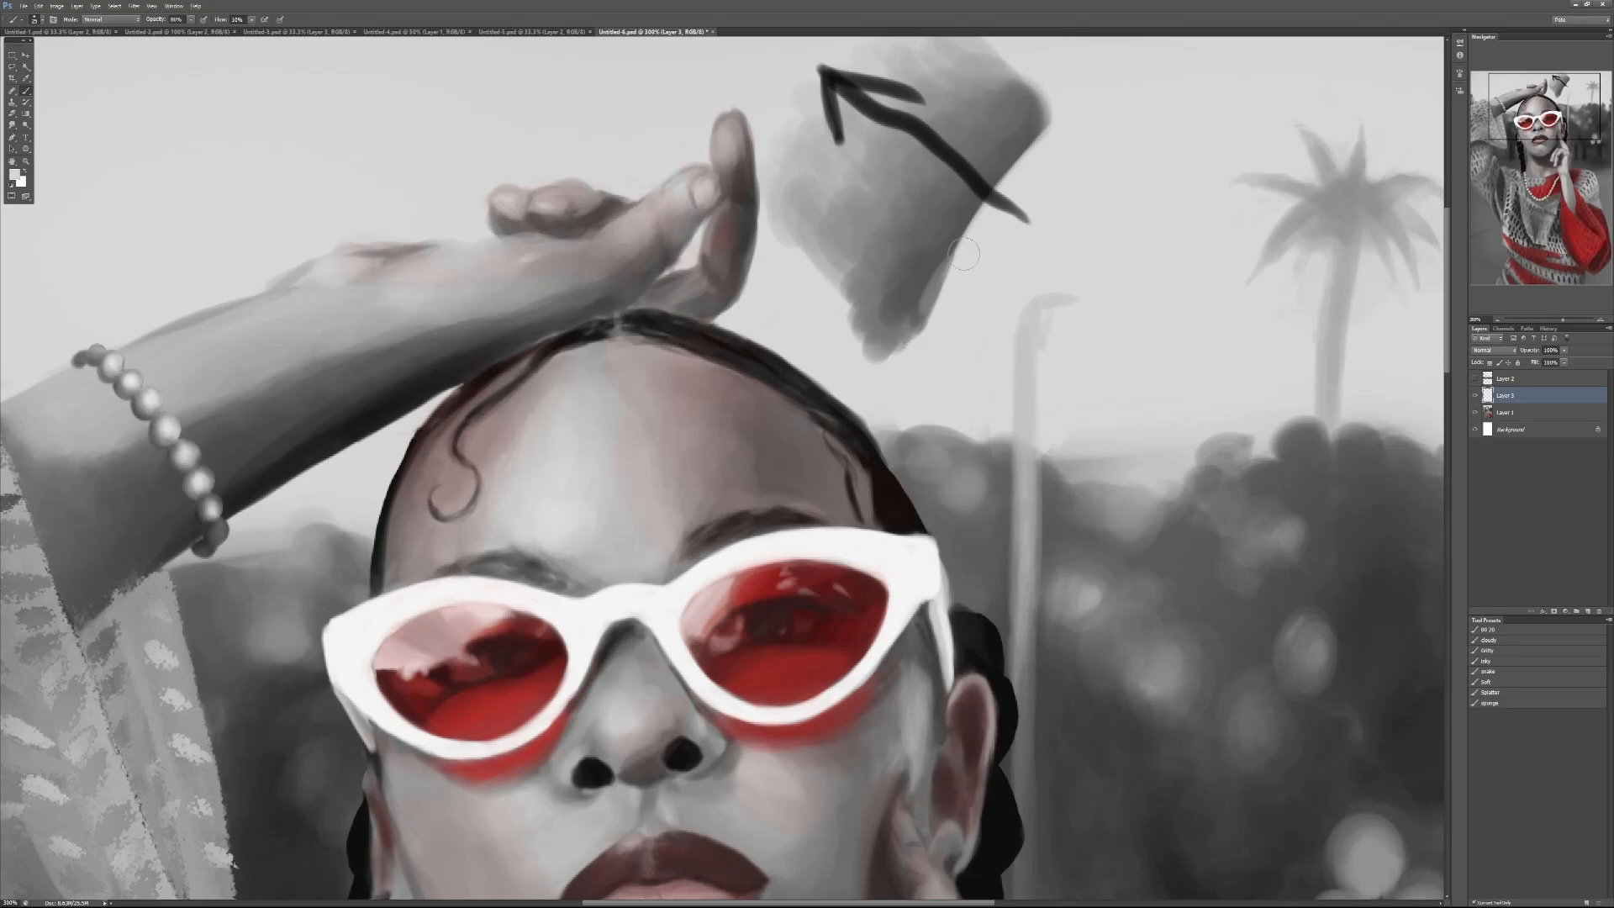
pyautogui.moveTo(961, 257); pyautogui.dragTo(908, 331)
pyautogui.keyDown('alt'); pyautogui.click(921, 294); pyautogui.keyUp('alt')
pyautogui.moveTo(960, 238); pyautogui.dragTo(924, 317)
pyautogui.moveTo(956, 254); pyautogui.dragTo(908, 339)
pyautogui.moveTo(953, 249); pyautogui.dragTo(923, 289)
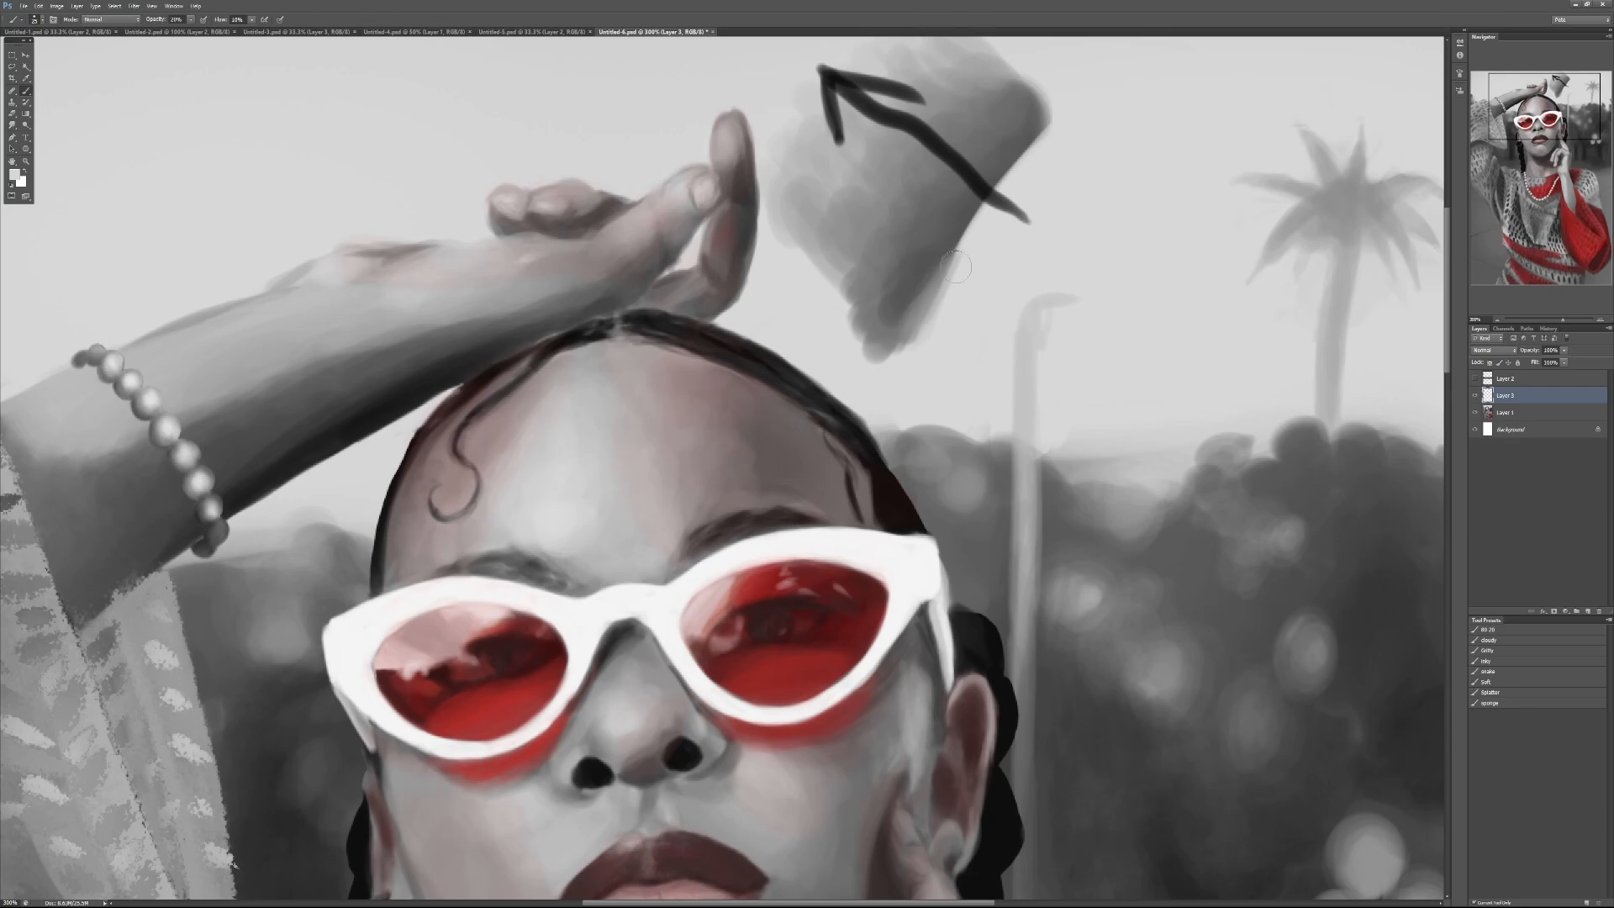
# Step: Soften and extend the grey shape's lower tip with sampled greys at 30% brush opacity
pyautogui.press('3')
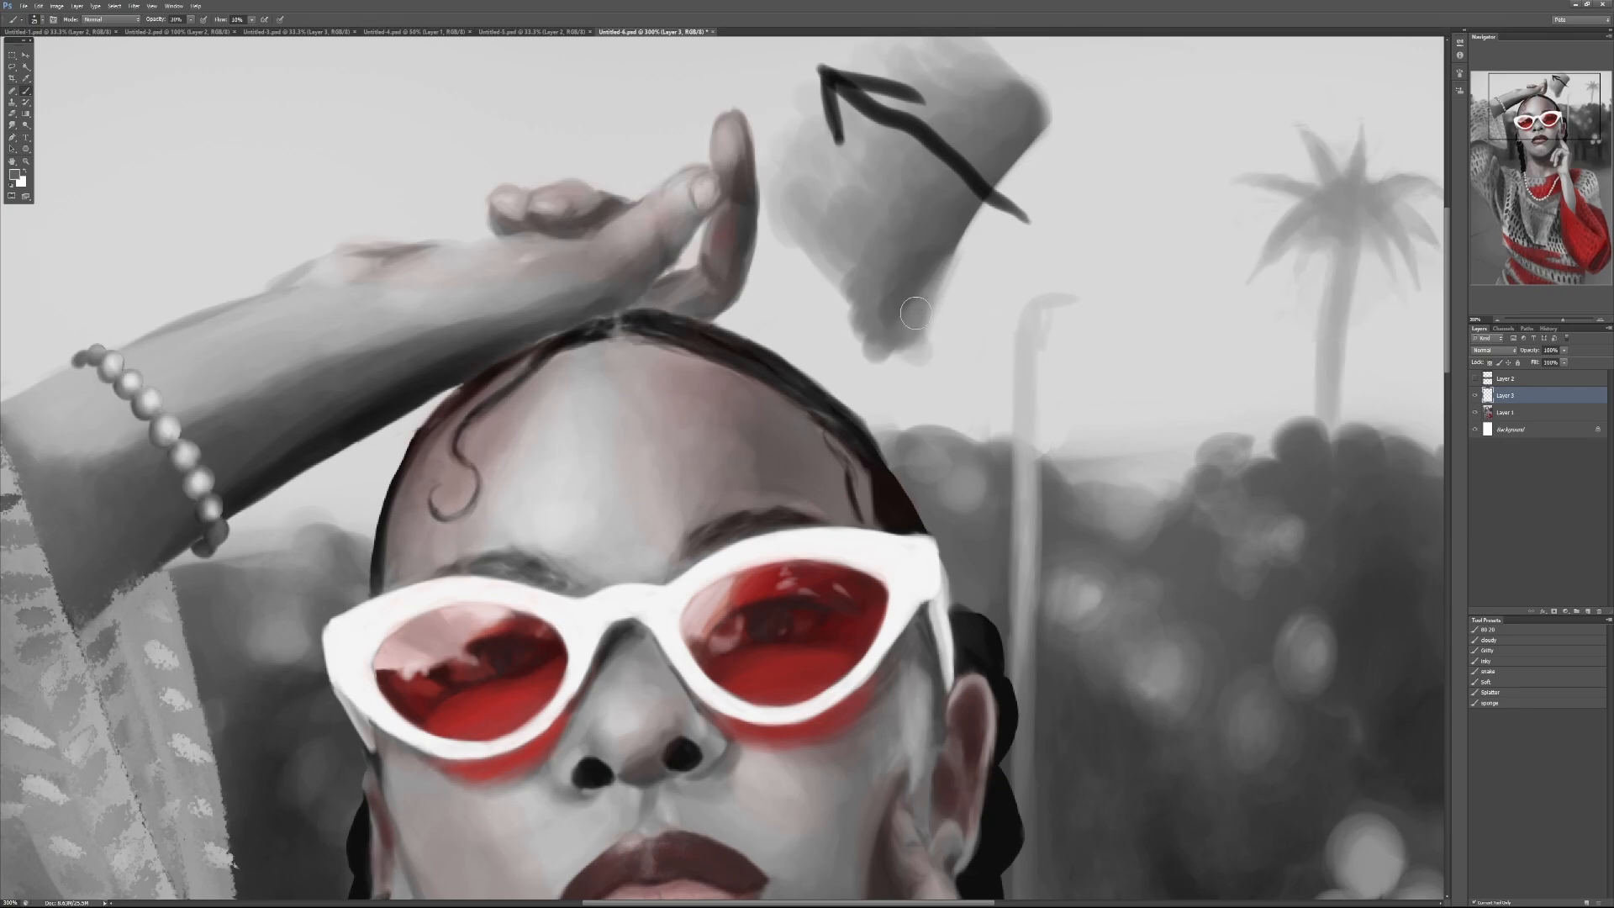
pyautogui.keyDown('alt'); pyautogui.click(910, 348); pyautogui.keyUp('alt')
pyautogui.moveTo(926, 300)
pyautogui.mouseDown()
pyautogui.moveTo(927, 335)
pyautogui.moveTo(901, 362)
pyautogui.mouseUp()
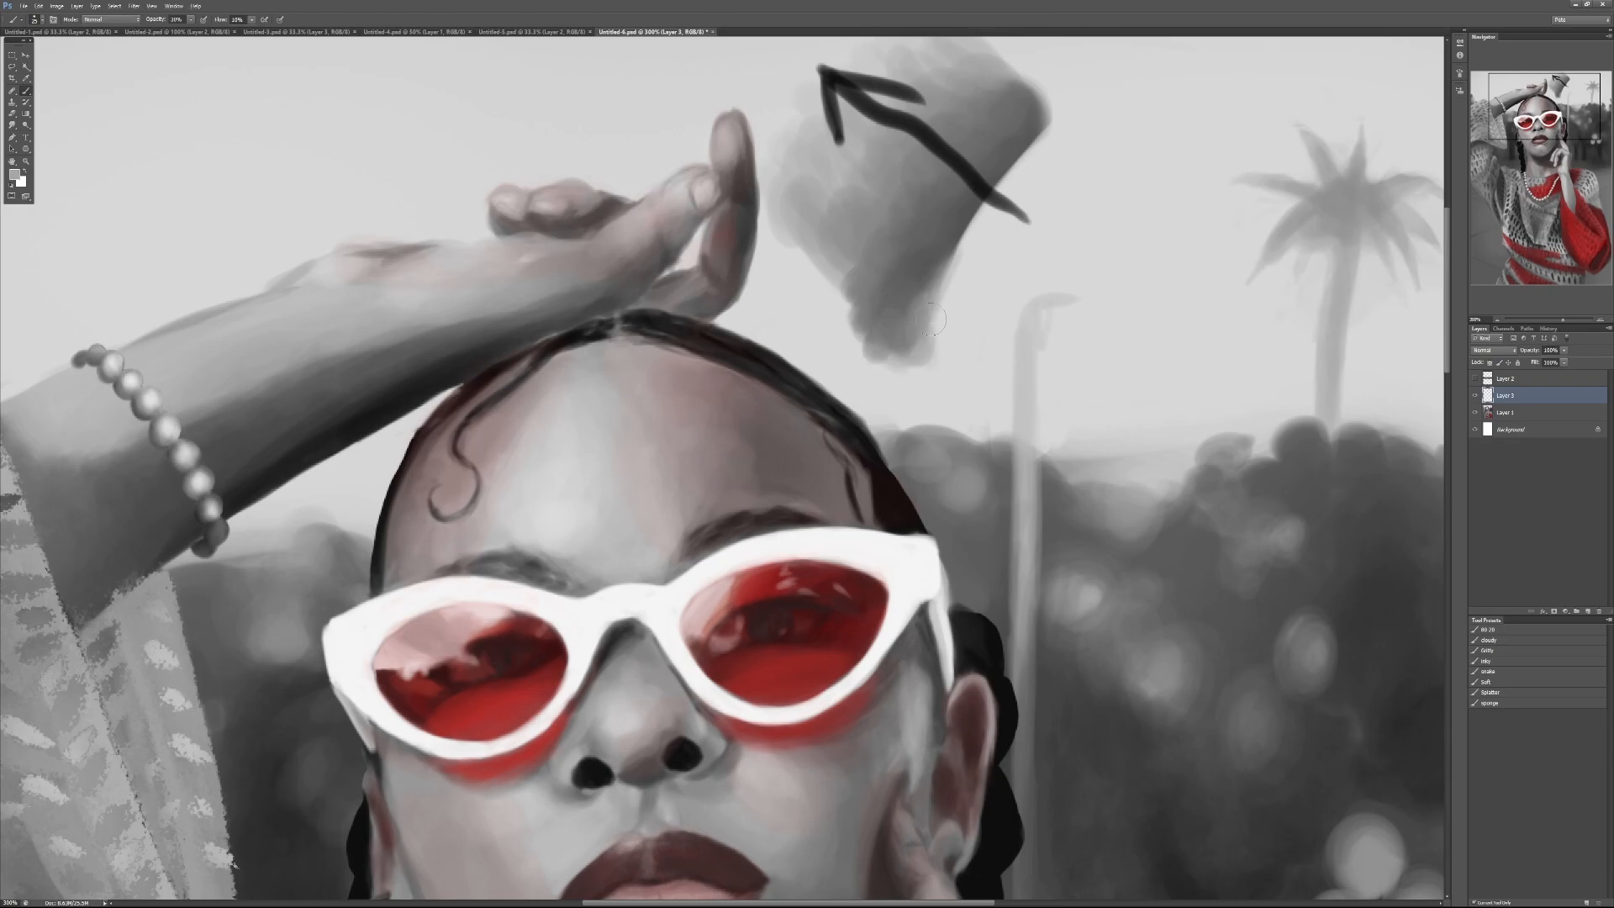
pyautogui.keyDown('alt'); pyautogui.click(911, 352); pyautogui.keyUp('alt')
pyautogui.moveTo(880, 353)
pyautogui.mouseDown()
pyautogui.moveTo(928, 362)
pyautogui.moveTo(891, 373)
pyautogui.moveTo(865, 353)
pyautogui.mouseUp()
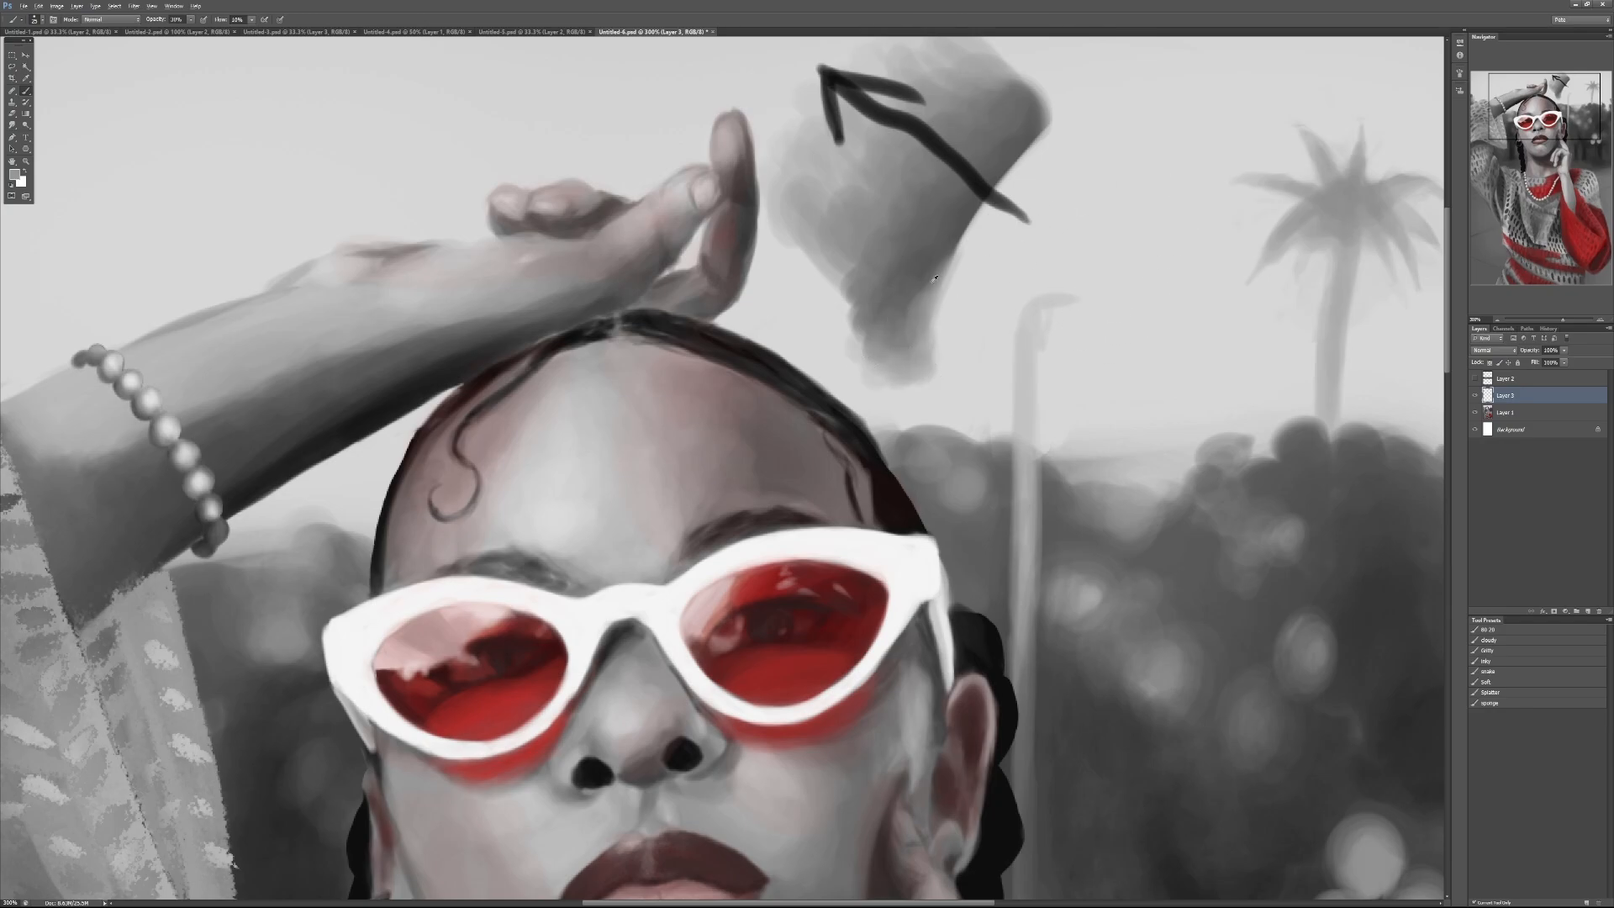
pyautogui.keyDown('alt'); pyautogui.click(923, 280); pyautogui.keyUp('alt')
# Step: Compare the shape with the face, and refine its lower crisp edge with sampled greys at 50% brush opacity
pyautogui.moveTo(936, 488); pyautogui.dragTo(1027, 236)
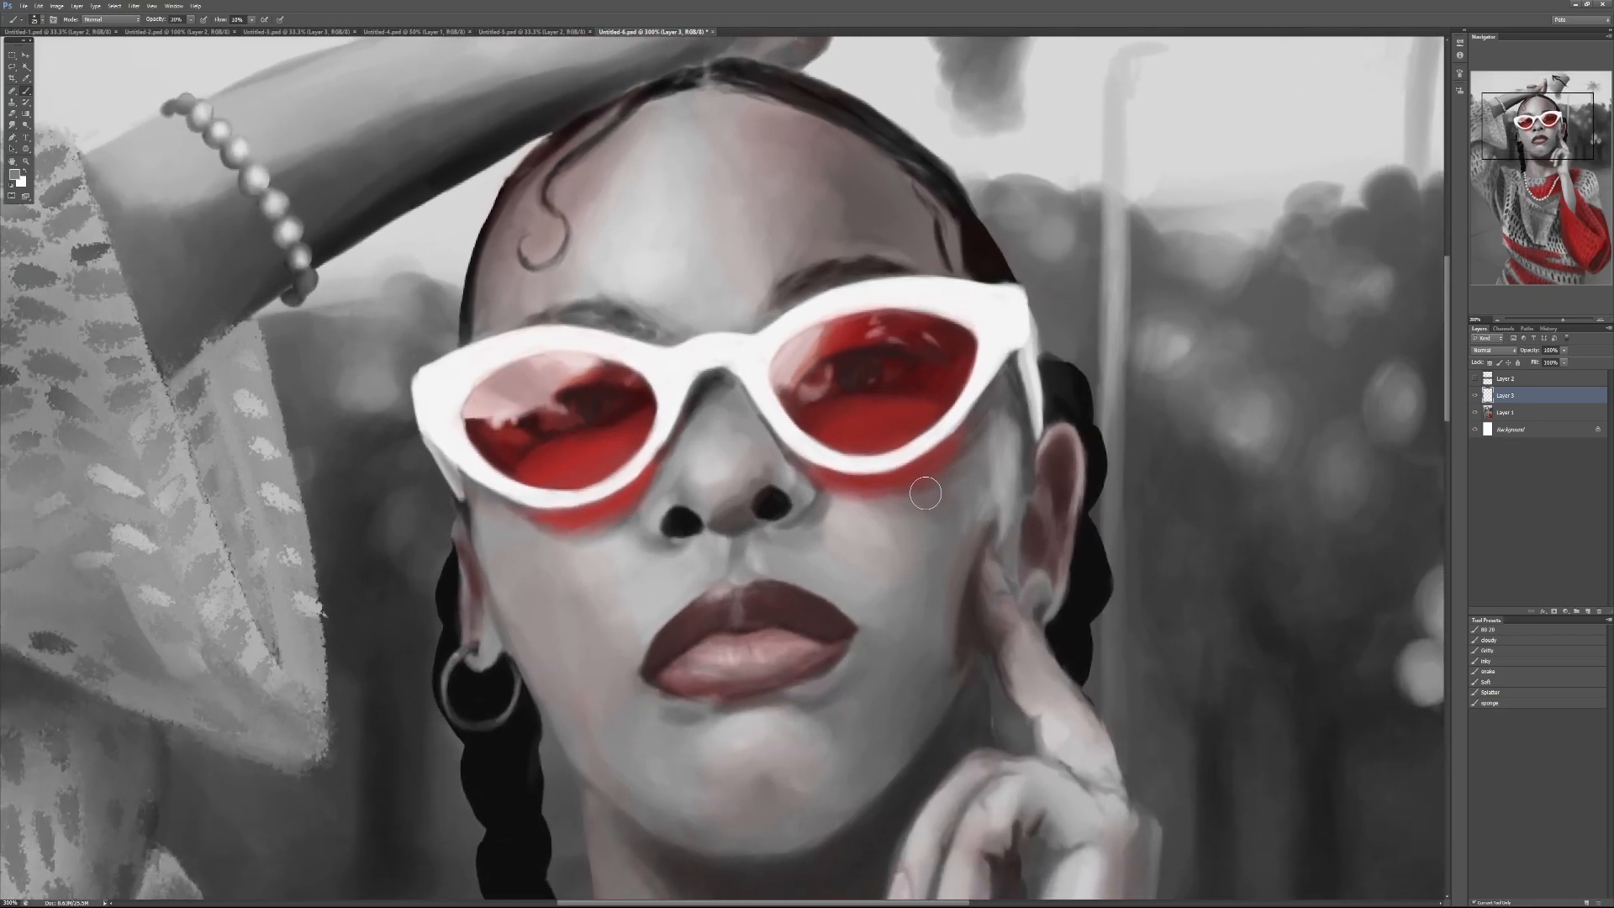
pyautogui.moveTo(1036, 246); pyautogui.dragTo(962, 605)
pyautogui.keyDown('alt'); pyautogui.click(969, 371); pyautogui.keyUp('alt')
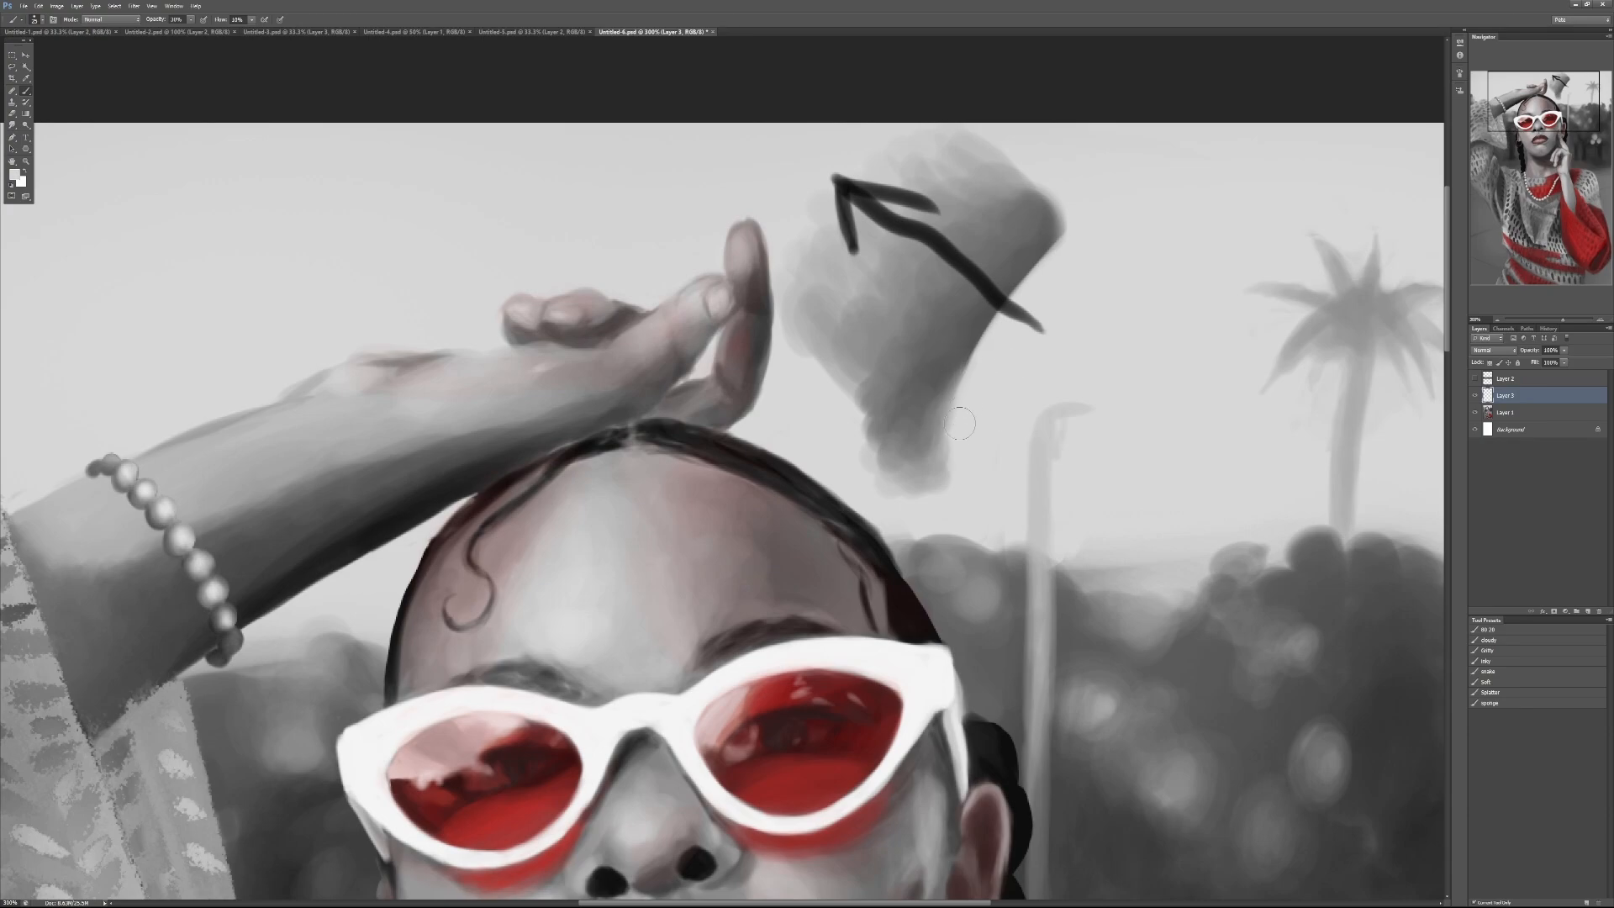
pyautogui.keyDown('alt'); pyautogui.click(947, 379); pyautogui.keyUp('alt')
pyautogui.press('5')
pyautogui.moveTo(947, 339); pyautogui.dragTo(926, 370)
pyautogui.keyDown('alt'); pyautogui.click(875, 372); pyautogui.keyUp('alt')
# Step: Blend lighter mid-grey strokes into the middle of the practice shape at 30% brush opacity
pyautogui.press('3')
pyautogui.moveTo(877, 381)
pyautogui.mouseDown()
pyautogui.moveTo(926, 318)
pyautogui.moveTo(877, 393)
pyautogui.mouseUp()
pyautogui.moveTo(939, 328); pyautogui.dragTo(884, 397)
pyautogui.keyDown('alt'); pyautogui.click(923, 317); pyautogui.keyUp('alt')
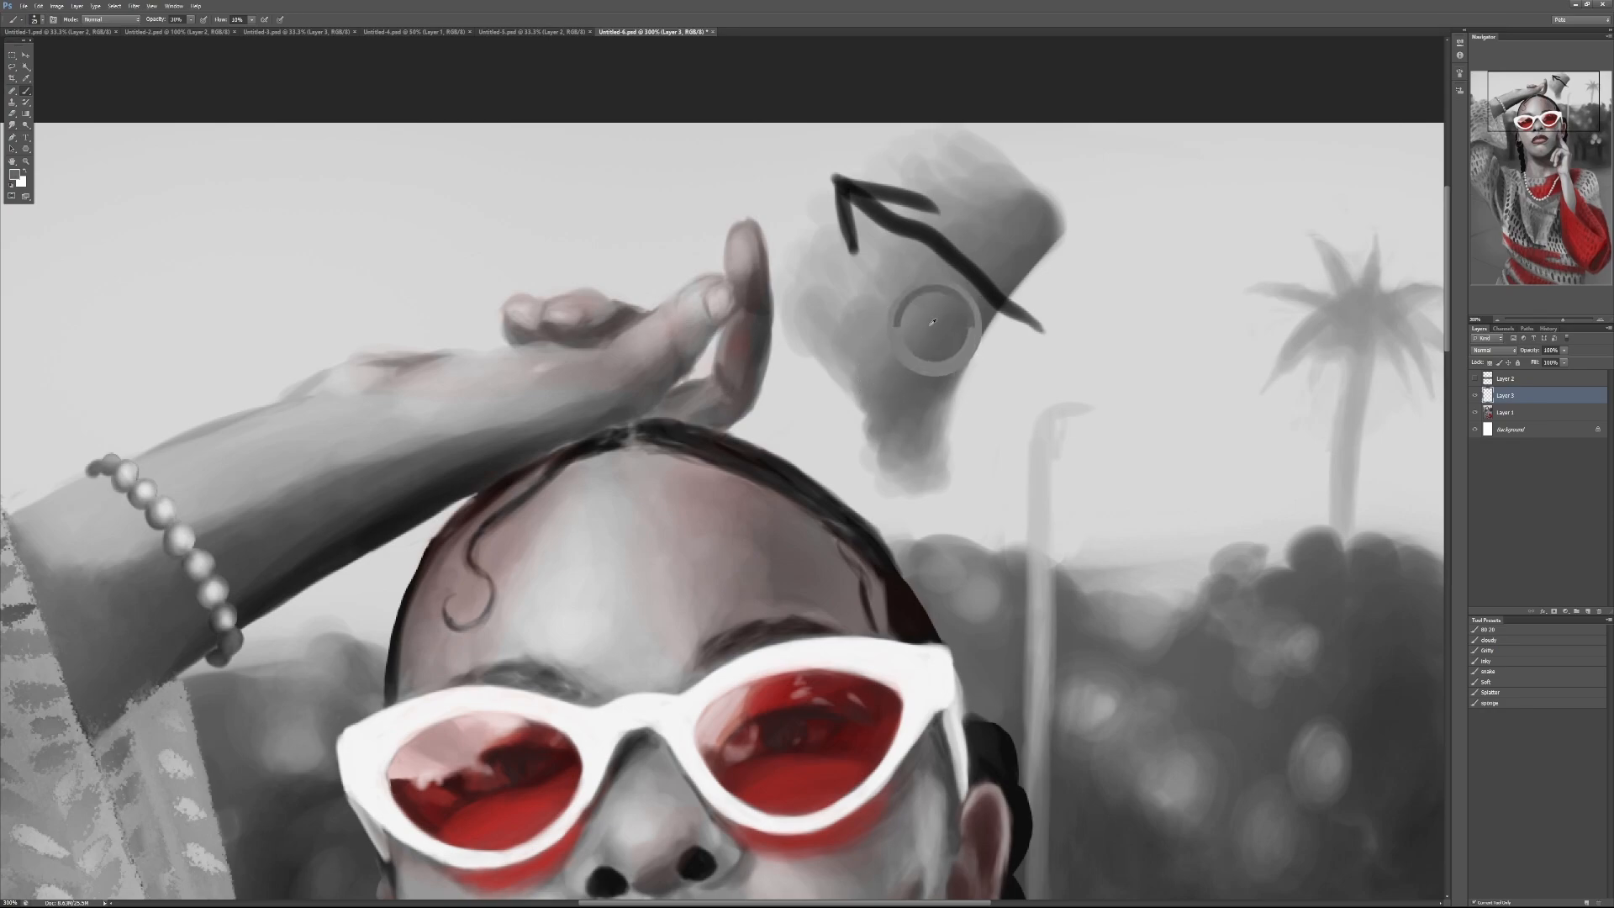
pyautogui.moveTo(897, 318); pyautogui.dragTo(941, 331)
pyautogui.keyDown('alt'); pyautogui.click(891, 336); pyautogui.keyUp('alt')
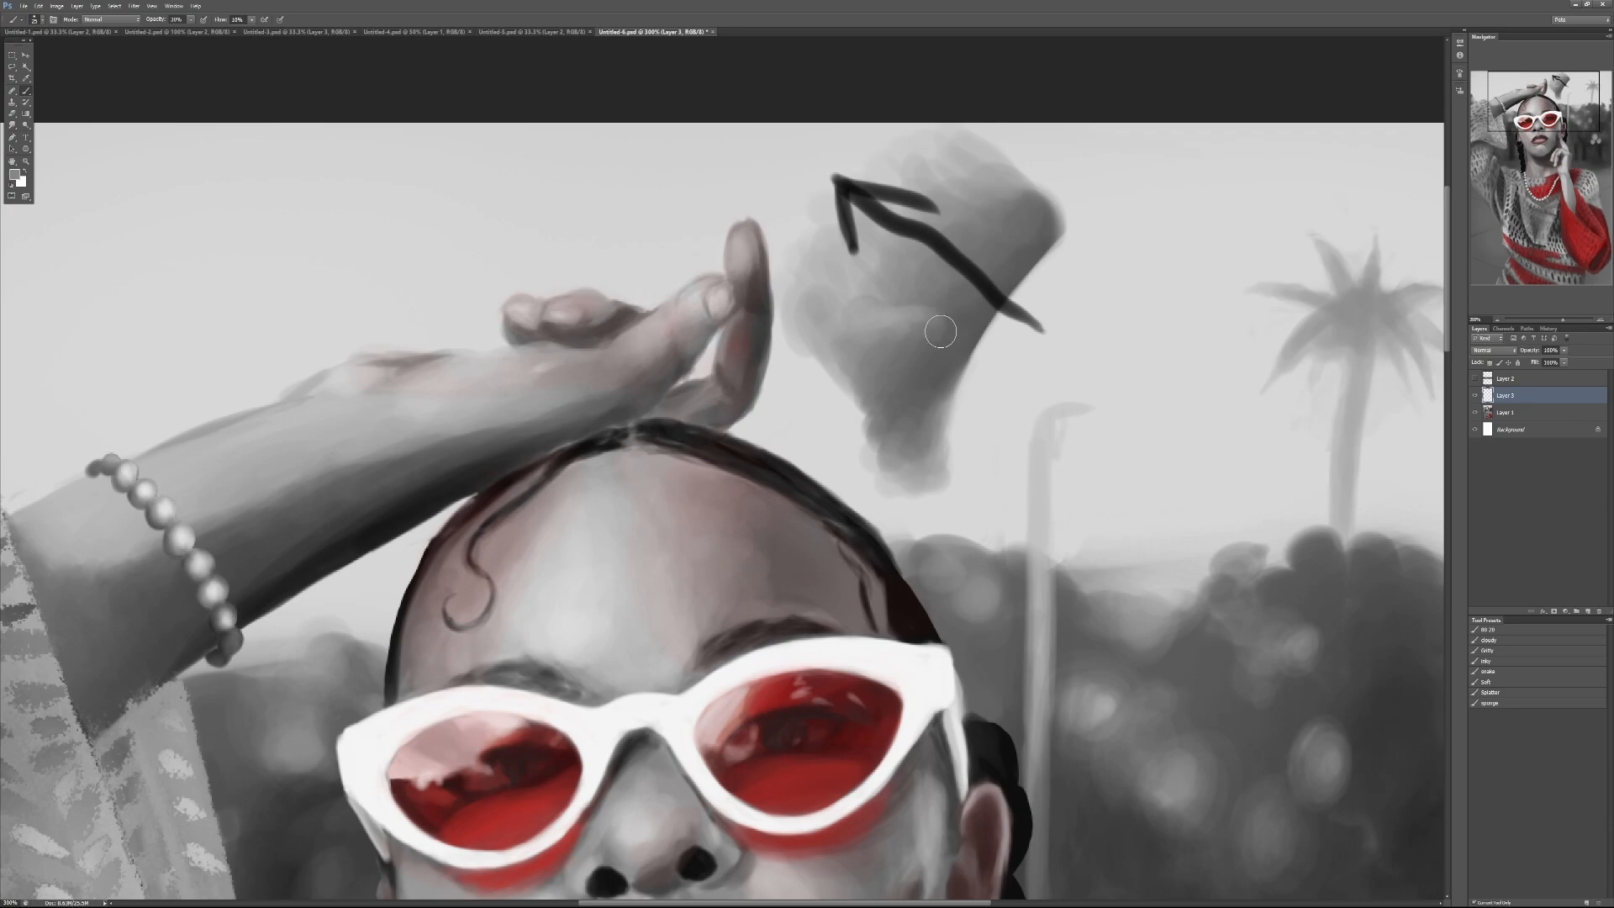
pyautogui.keyDown('alt'); pyautogui.click(908, 326); pyautogui.keyUp('alt')
pyautogui.keyDown('alt'); pyautogui.click(933, 328); pyautogui.keyUp('alt')
# Step: Darken the area just below the arrow to shape a lighter rounded form, using dark grey strokes at 30% opacity
pyautogui.moveTo(907, 303); pyautogui.dragTo(959, 320)
pyautogui.keyDown('alt'); pyautogui.click(939, 338); pyautogui.keyUp('alt')
pyautogui.press('3')
pyautogui.keyDown('alt'); pyautogui.click(955, 315); pyautogui.keyUp('alt')
pyautogui.moveTo(955, 312)
pyautogui.mouseDown()
pyautogui.moveTo(895, 292)
pyautogui.moveTo(935, 311)
pyautogui.mouseUp()
pyautogui.keyDown('alt'); pyautogui.click(913, 343); pyautogui.keyUp('alt')
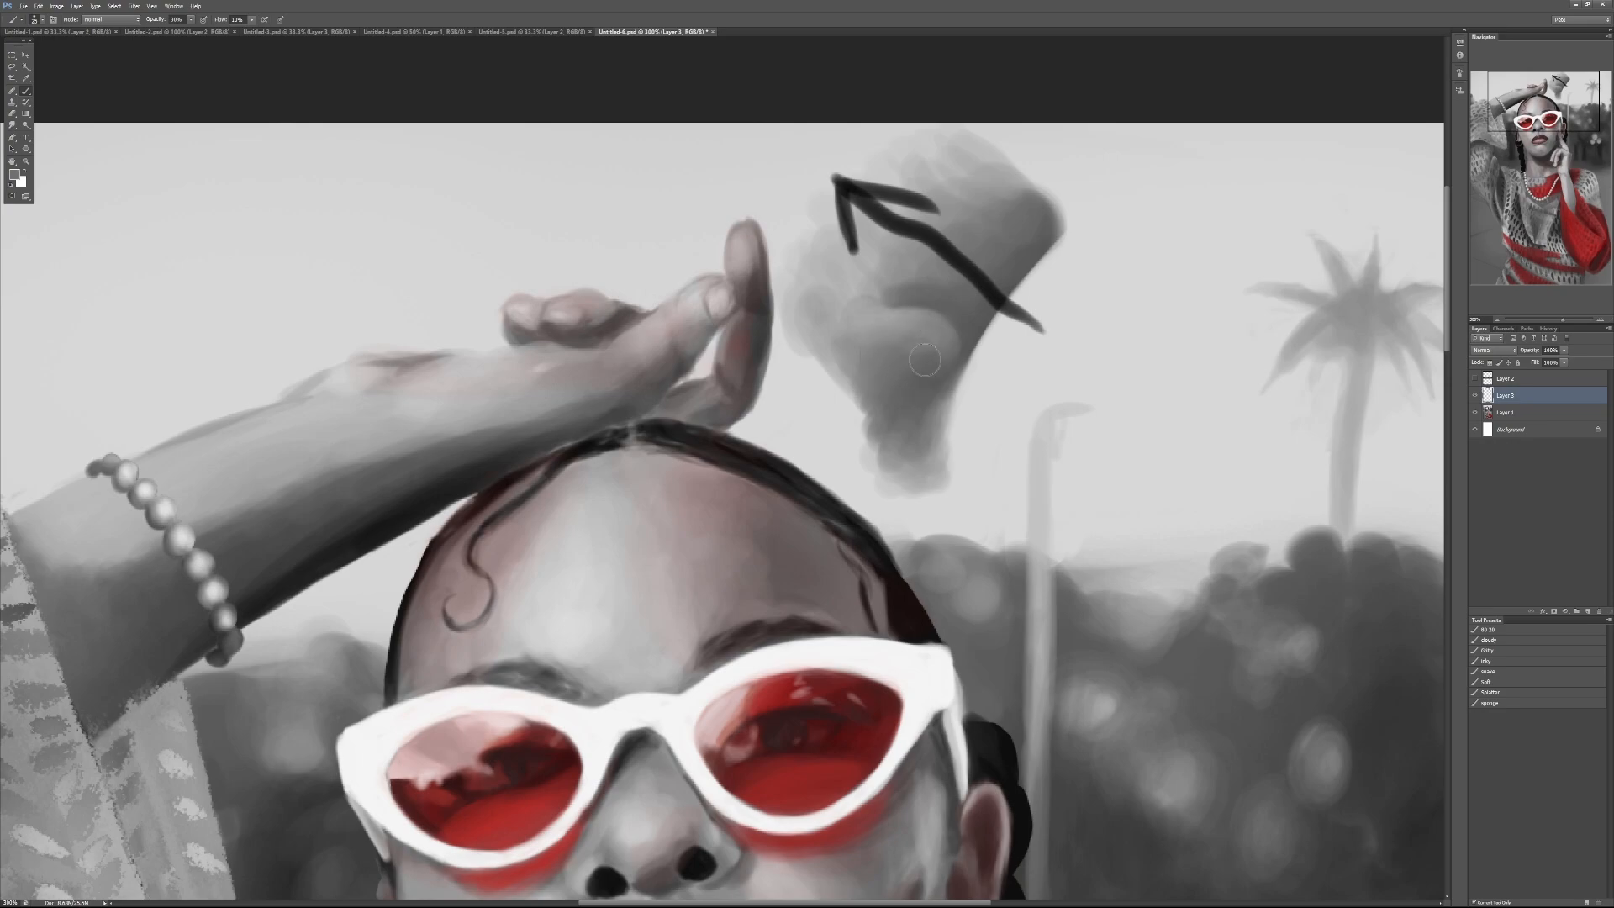
pyautogui.moveTo(948, 329)
pyautogui.mouseDown()
pyautogui.moveTo(914, 343)
pyautogui.moveTo(946, 370)
pyautogui.moveTo(913, 377)
pyautogui.moveTo(936, 362)
pyautogui.moveTo(925, 375)
pyautogui.moveTo(898, 334)
pyautogui.moveTo(926, 358)
pyautogui.mouseUp()
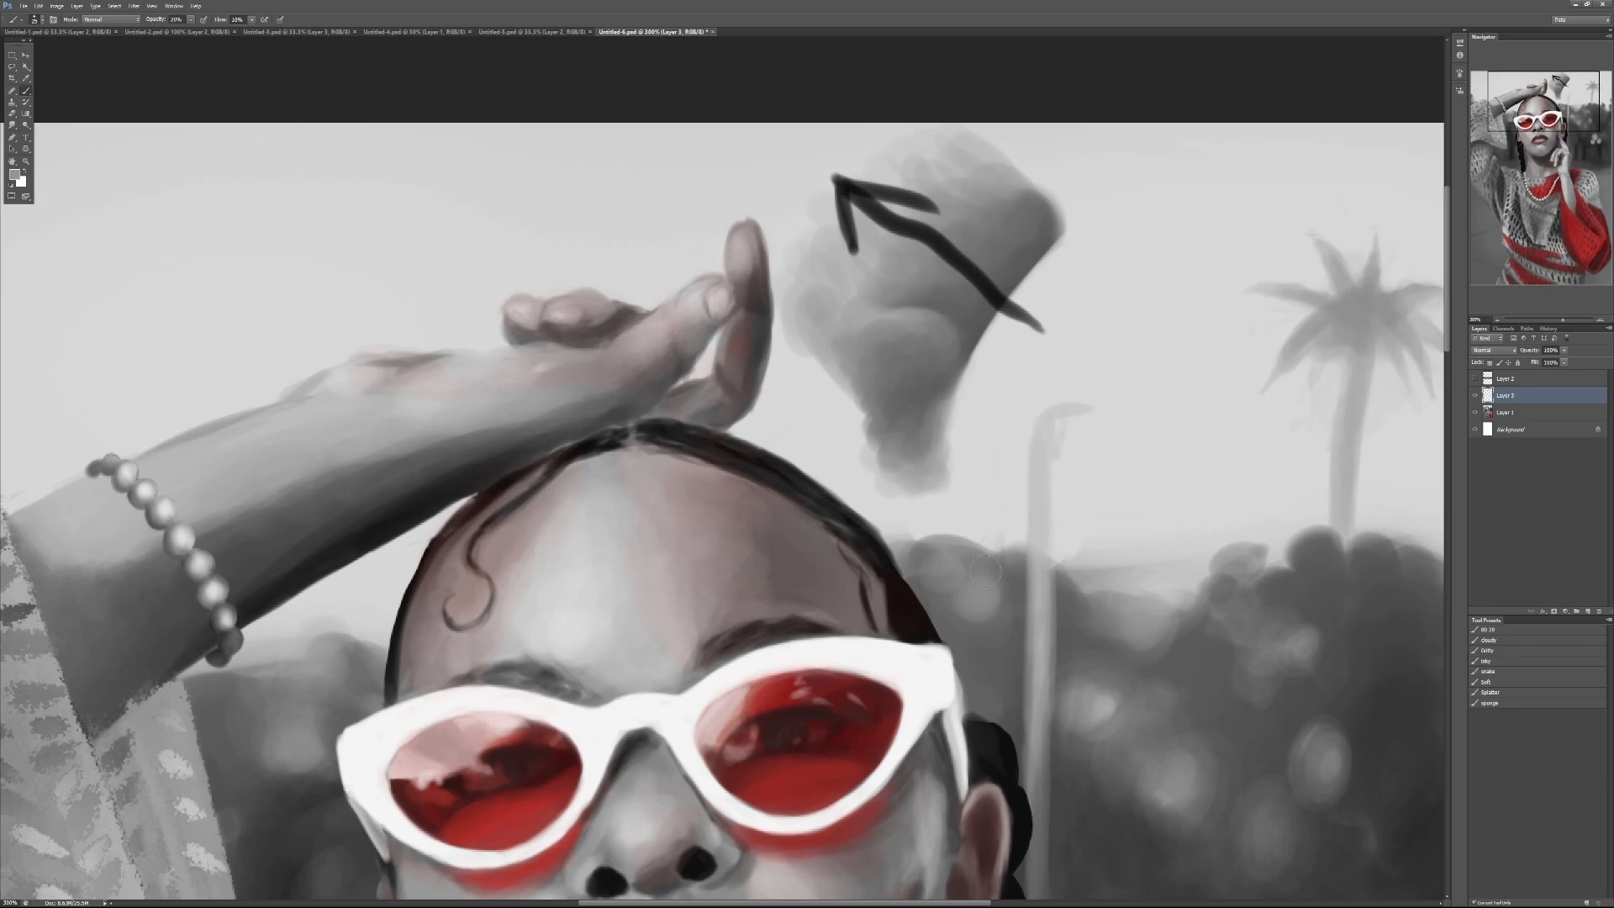
# Step: Blend the dark area above the rounded form with sampled greys at 30% brush opacity
pyautogui.keyDown('alt'); pyautogui.click(1004, 279); pyautogui.keyUp('alt')
pyautogui.press('3')
pyautogui.moveTo(943, 308); pyautogui.dragTo(909, 301)
pyautogui.moveTo(976, 325)
pyautogui.mouseDown()
pyautogui.moveTo(969, 338)
pyautogui.moveTo(931, 291)
pyautogui.moveTo(954, 299)
pyautogui.mouseUp()
pyautogui.keyDown('alt'); pyautogui.click(901, 293); pyautogui.keyUp('alt')
pyautogui.keyDown('alt'); pyautogui.click(943, 303); pyautogui.keyUp('alt')
# Step: Erase the grey practice shape and arrow from the sky beside the raised hand
pyautogui.scroll(-1, 889, 498)
pyautogui.scroll(-2, 889, 497)
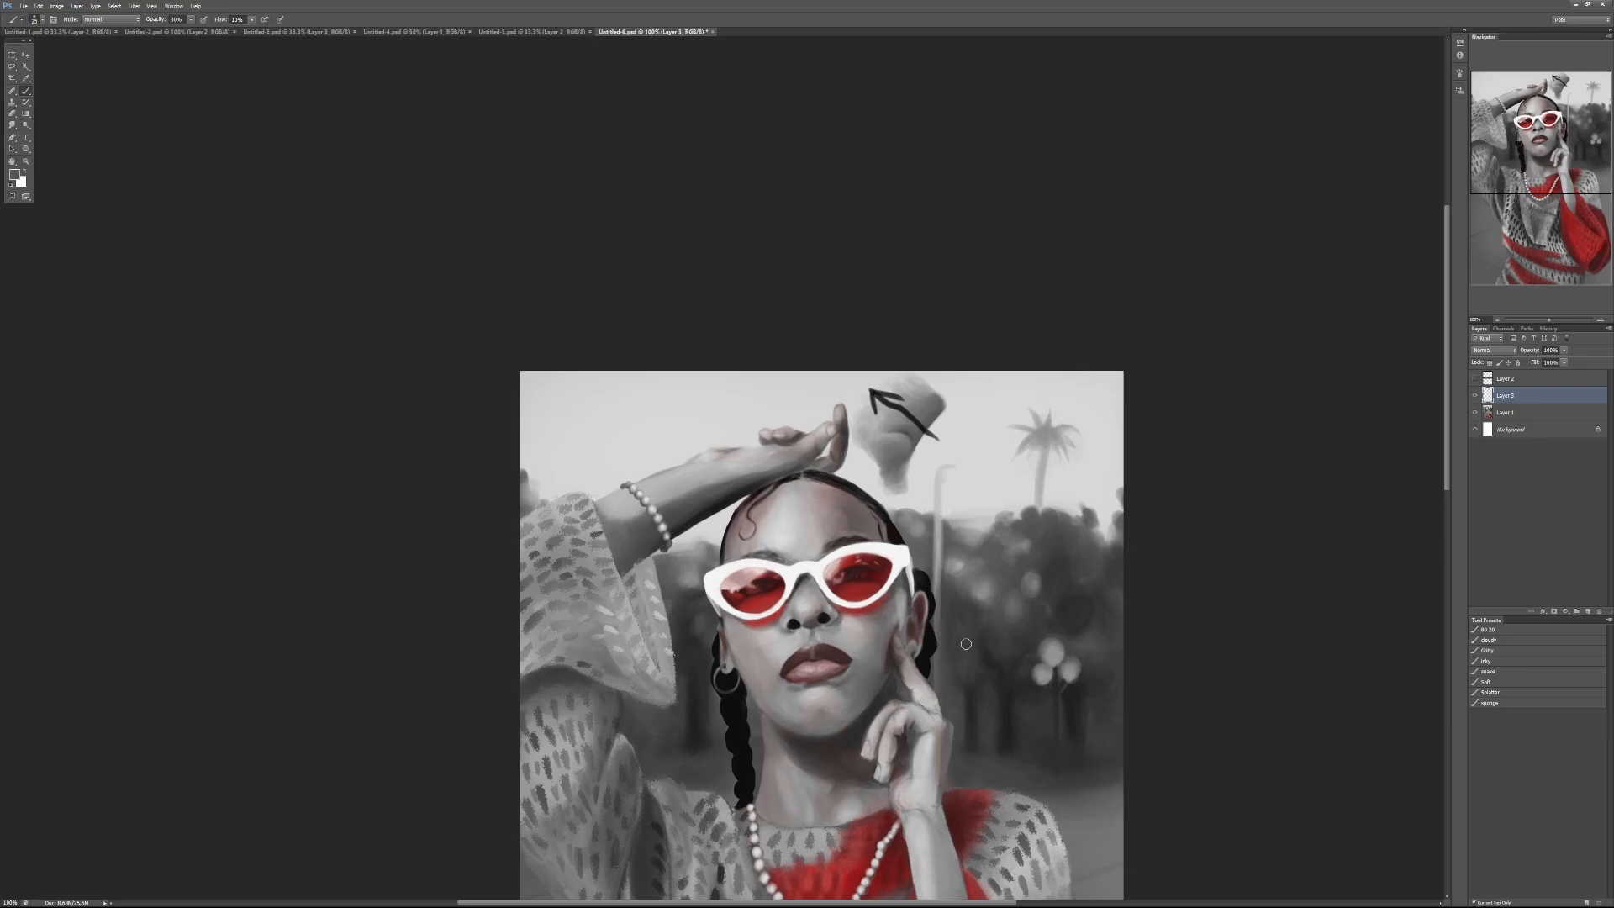
pyautogui.keyDown('ctrl'); pyautogui.click(882, 540); pyautogui.keyUp('ctrl')
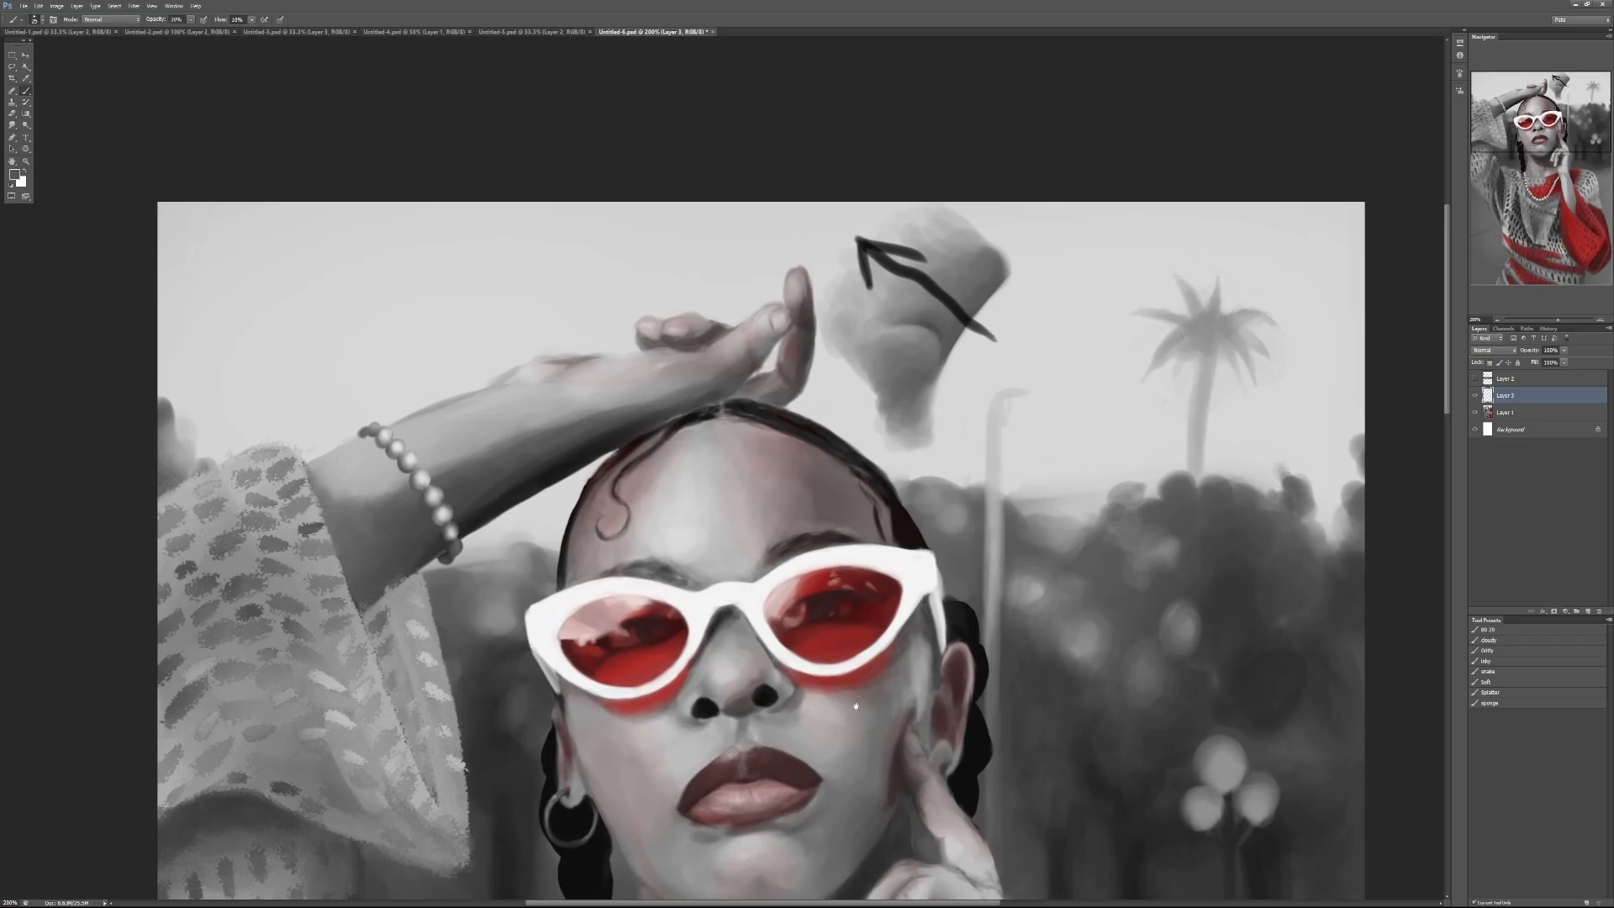
pyautogui.moveTo(856, 706); pyautogui.dragTo(1028, 387)
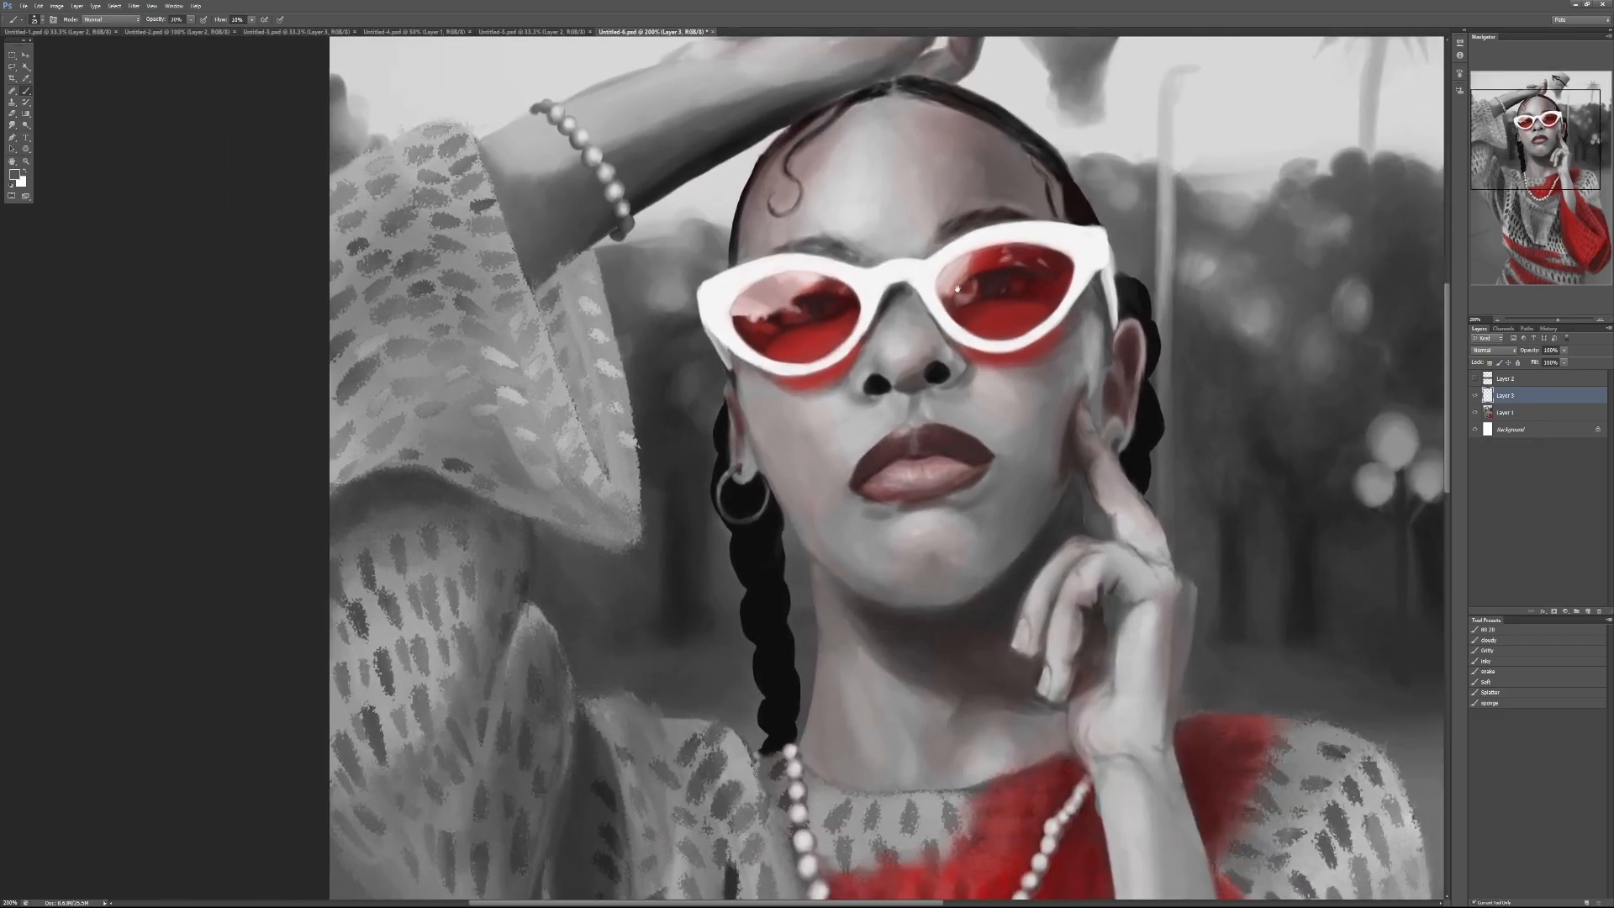
pyautogui.moveTo(957, 288); pyautogui.dragTo(860, 616)
pyautogui.press('e')
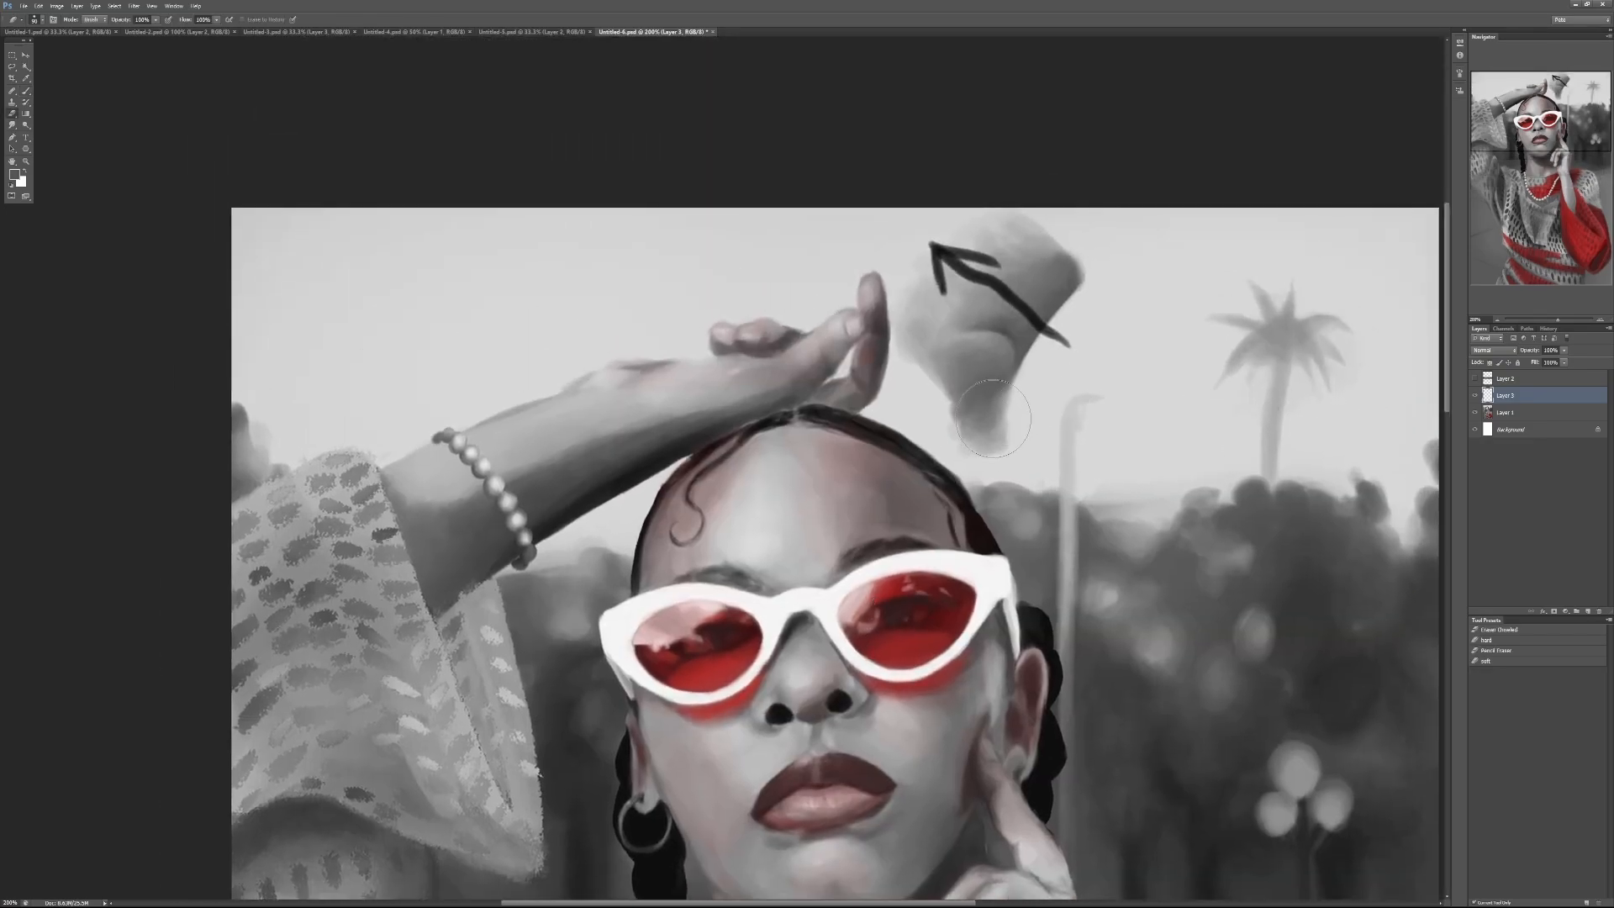
pyautogui.moveTo(993, 418)
pyautogui.mouseDown()
pyautogui.moveTo(1029, 386)
pyautogui.moveTo(977, 389)
pyautogui.moveTo(962, 408)
pyautogui.moveTo(1040, 234)
pyautogui.moveTo(934, 278)
pyautogui.mouseUp()
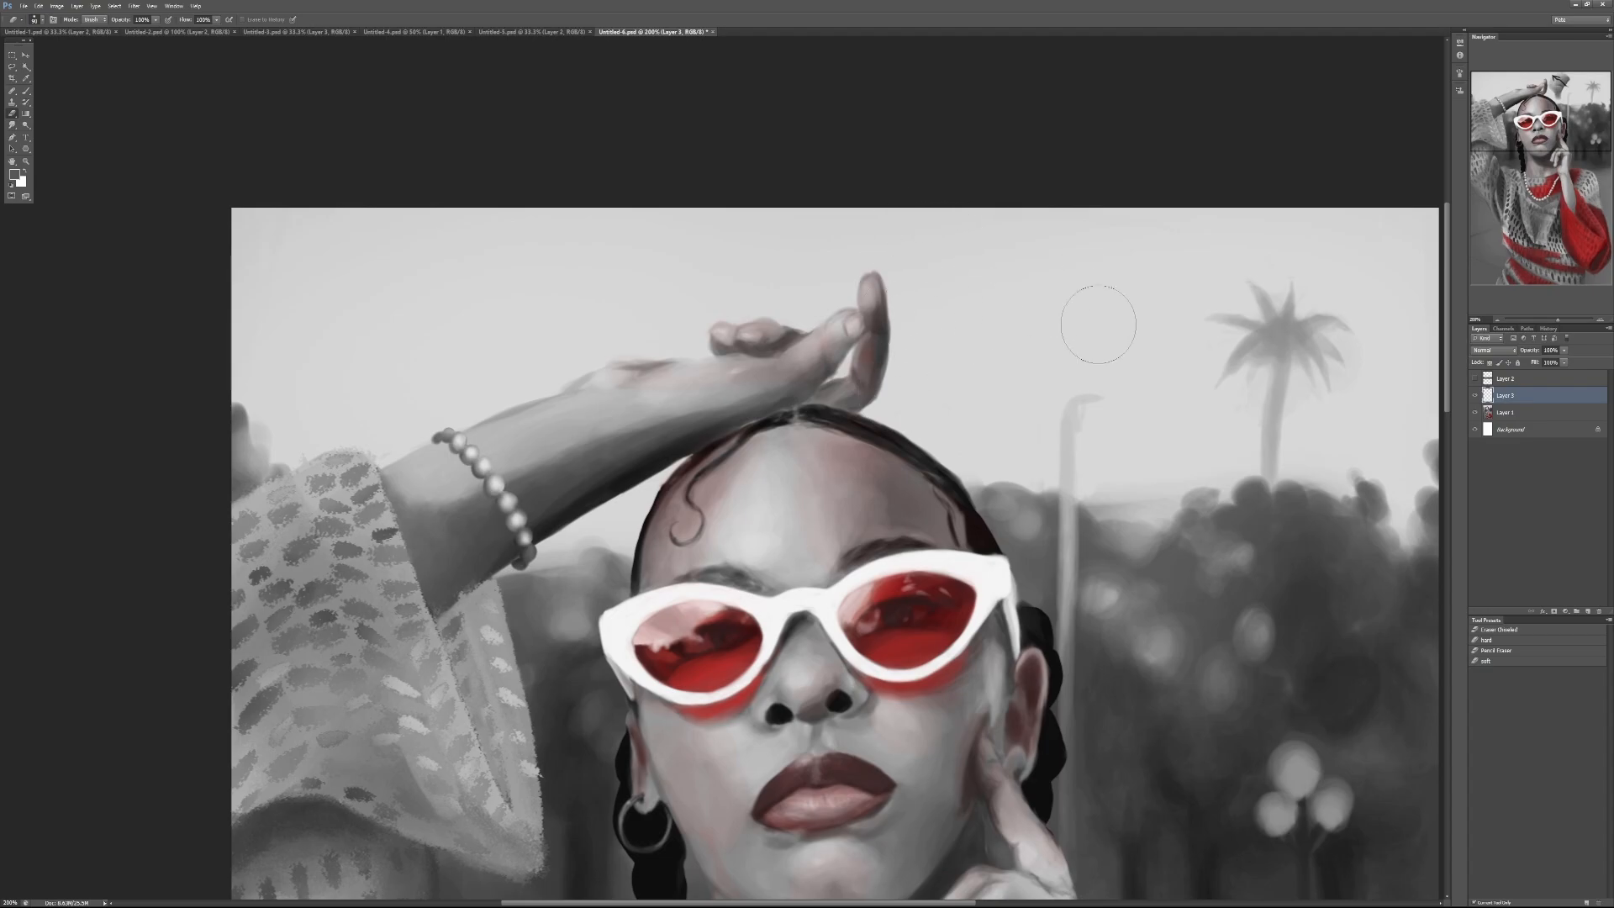
pyautogui.hotkey('ctrl', '-')
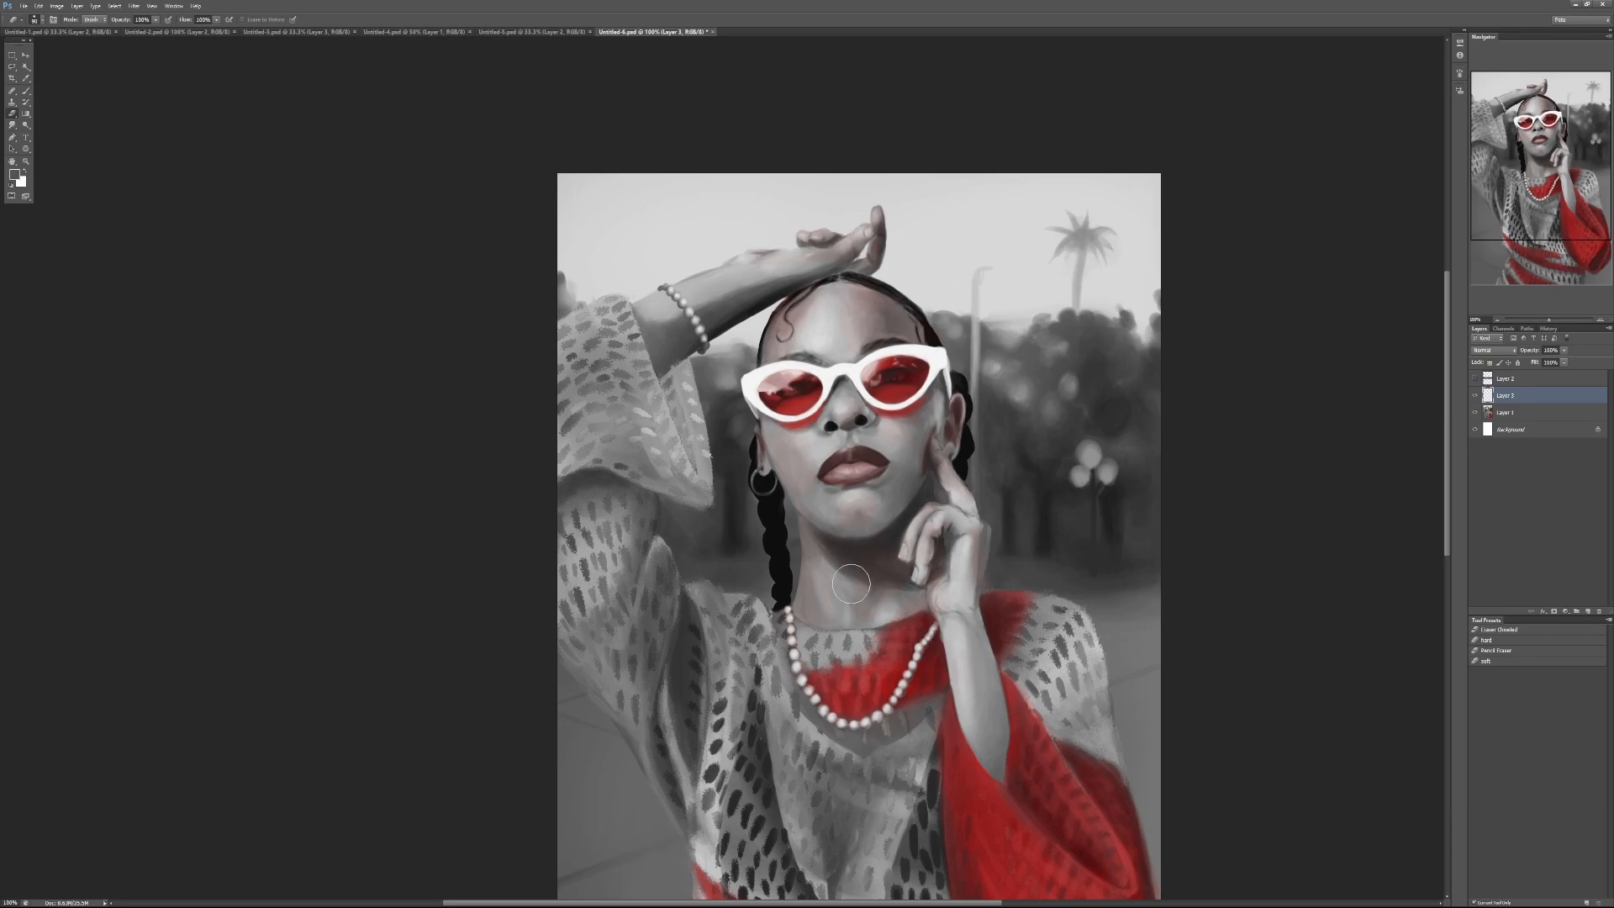
# Step: Paint a curved dark grey practice shape in the sky beside the raised hand, using 100% brush opacity
pyautogui.press('b')
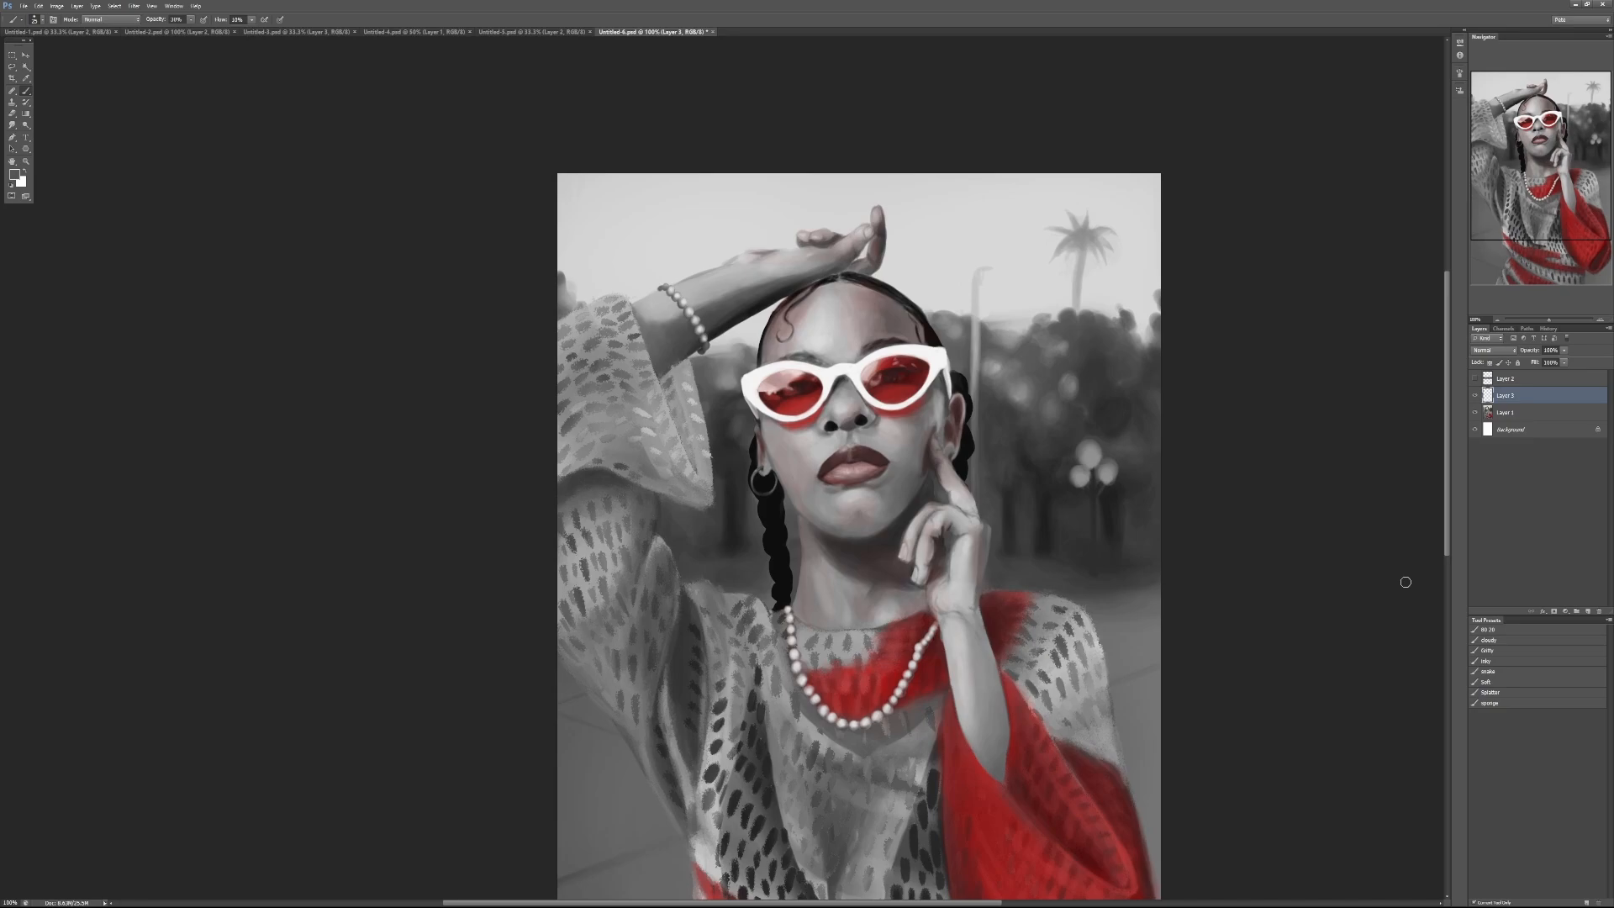
pyautogui.press('0')
pyautogui.moveTo(981, 205)
pyautogui.mouseDown()
pyautogui.moveTo(929, 261)
pyautogui.moveTo(989, 207)
pyautogui.mouseUp()
pyautogui.hotkey('ctrl', 'z')
pyautogui.hotkey('ctrl', 'z')
pyautogui.hotkey('ctrl', 'z')
pyautogui.moveTo(933, 285)
pyautogui.mouseDown()
pyautogui.moveTo(933, 251)
pyautogui.moveTo(927, 271)
pyautogui.mouseUp()
pyautogui.hotkey('ctrl', 'z')
pyautogui.moveTo(927, 274)
pyautogui.mouseDown()
pyautogui.moveTo(959, 231)
pyautogui.moveTo(927, 260)
pyautogui.moveTo(925, 236)
pyautogui.moveTo(942, 224)
pyautogui.moveTo(916, 262)
pyautogui.moveTo(929, 231)
pyautogui.moveTo(969, 225)
pyautogui.moveTo(941, 231)
pyautogui.moveTo(921, 271)
pyautogui.moveTo(903, 265)
pyautogui.moveTo(907, 244)
pyautogui.moveTo(967, 210)
pyautogui.moveTo(913, 238)
pyautogui.moveTo(923, 249)
pyautogui.moveTo(970, 220)
pyautogui.moveTo(916, 228)
pyautogui.moveTo(992, 225)
pyautogui.mouseUp()
pyautogui.keyDown('alt'); pyautogui.click(930, 262); pyautogui.keyUp('alt')
pyautogui.keyDown('alt'); pyautogui.click(942, 240); pyautogui.keyUp('alt')
# Step: Blend sampled greys into the curved practice shape at 30% brush opacity
pyautogui.press('3')
pyautogui.keyDown('alt'); pyautogui.click(920, 263); pyautogui.keyUp('alt')
pyautogui.keyDown('alt'); pyautogui.click(915, 264); pyautogui.keyUp('alt')
pyautogui.keyDown('alt'); pyautogui.click(929, 247); pyautogui.keyUp('alt')
pyautogui.keyDown('alt'); pyautogui.click(922, 227); pyautogui.keyUp('alt')
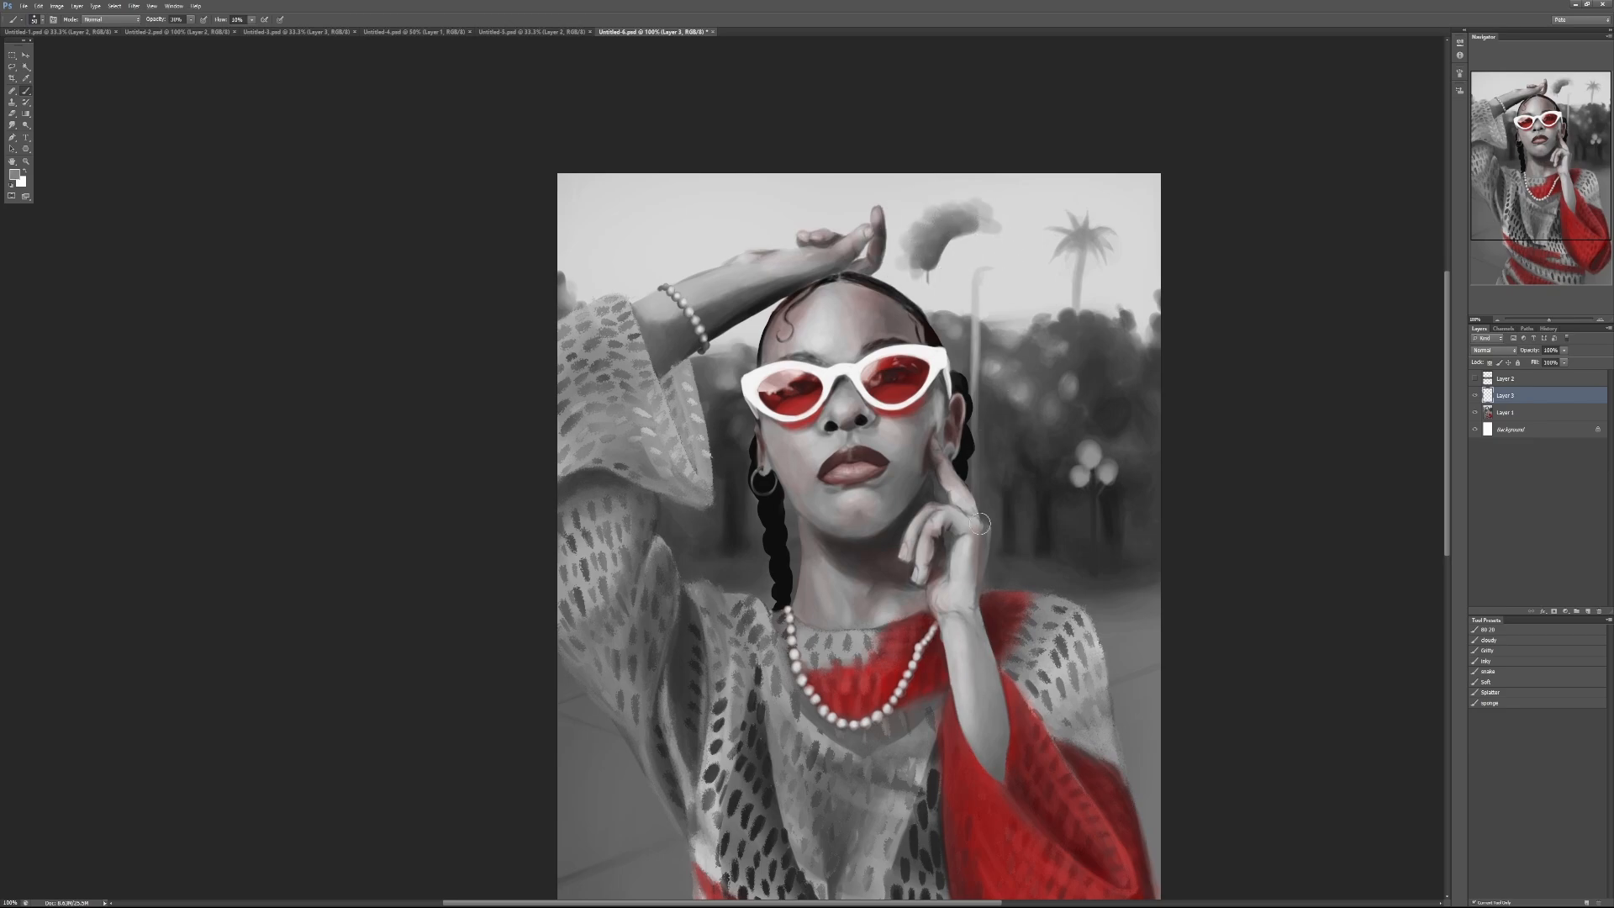
pyautogui.keyDown('alt'); pyautogui.click(930, 254); pyautogui.keyUp('alt')
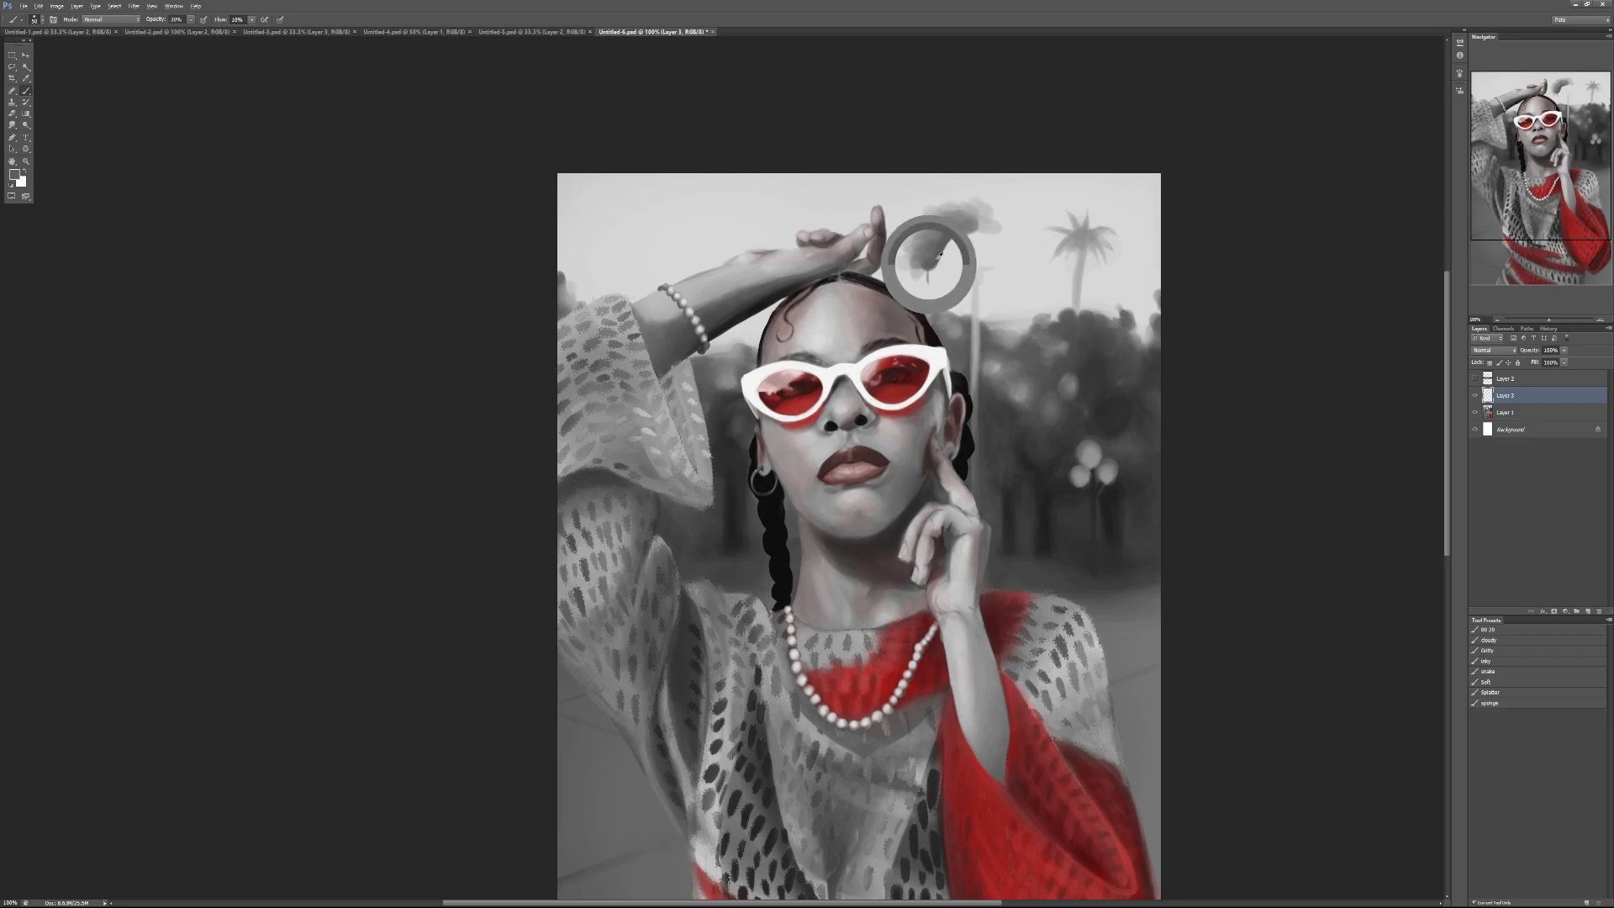
# Step: Erase the curved practice strokes from the sky and return to the brush
pyautogui.moveTo(928, 252)
pyautogui.mouseDown()
pyautogui.moveTo(939, 286)
pyautogui.moveTo(908, 257)
pyautogui.moveTo(950, 198)
pyautogui.moveTo(952, 217)
pyautogui.moveTo(1017, 229)
pyautogui.mouseUp()
pyautogui.press('e')
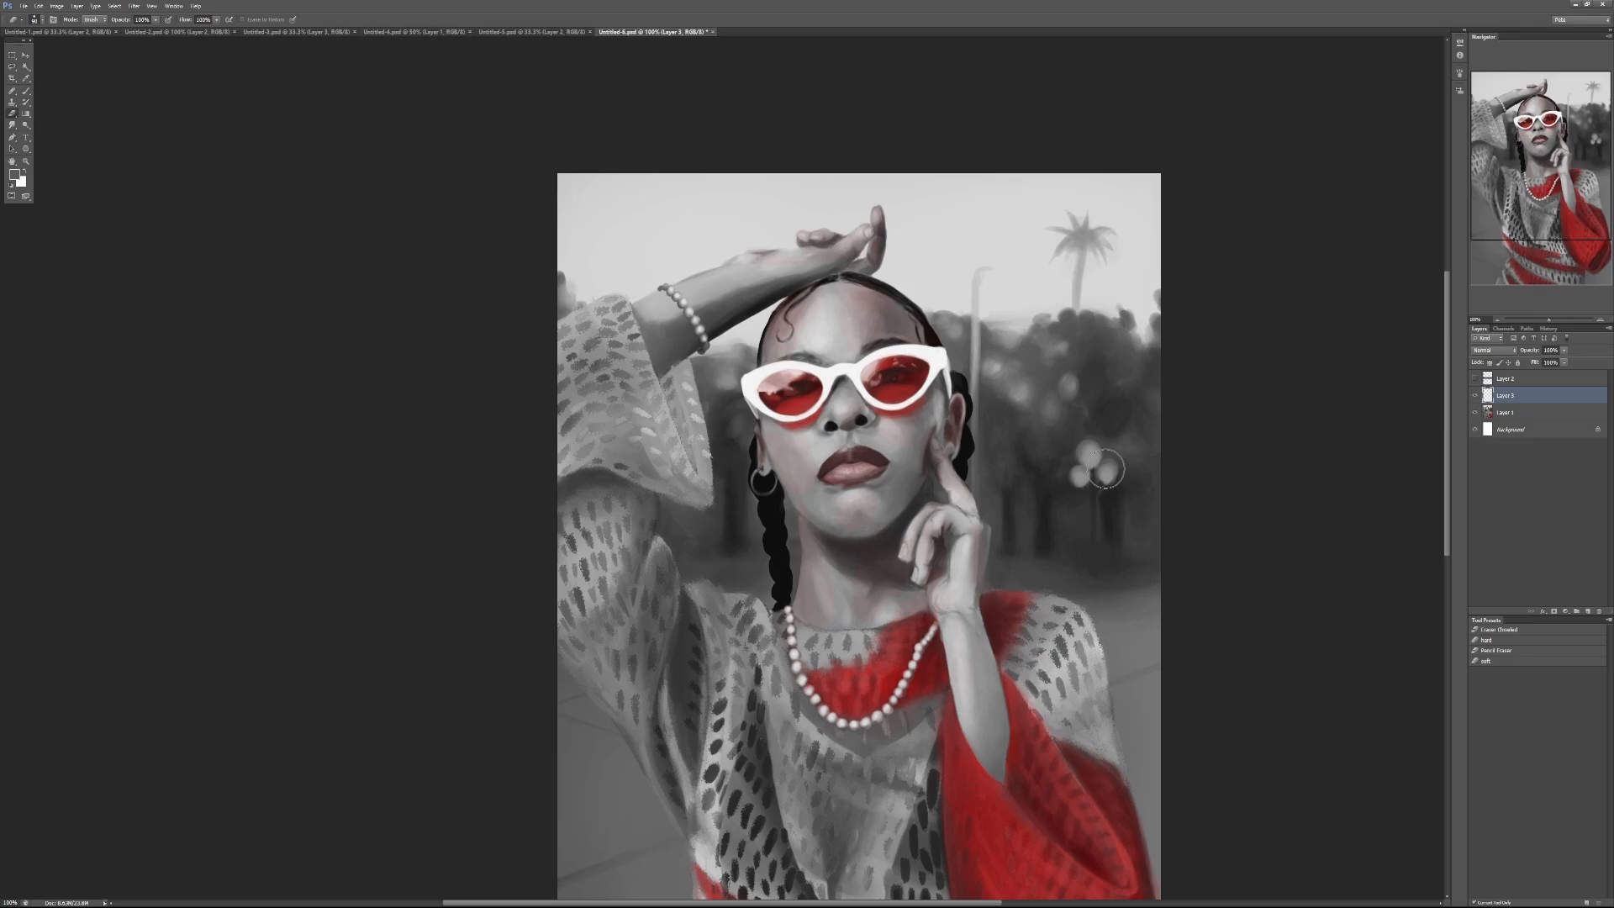
pyautogui.press('b')
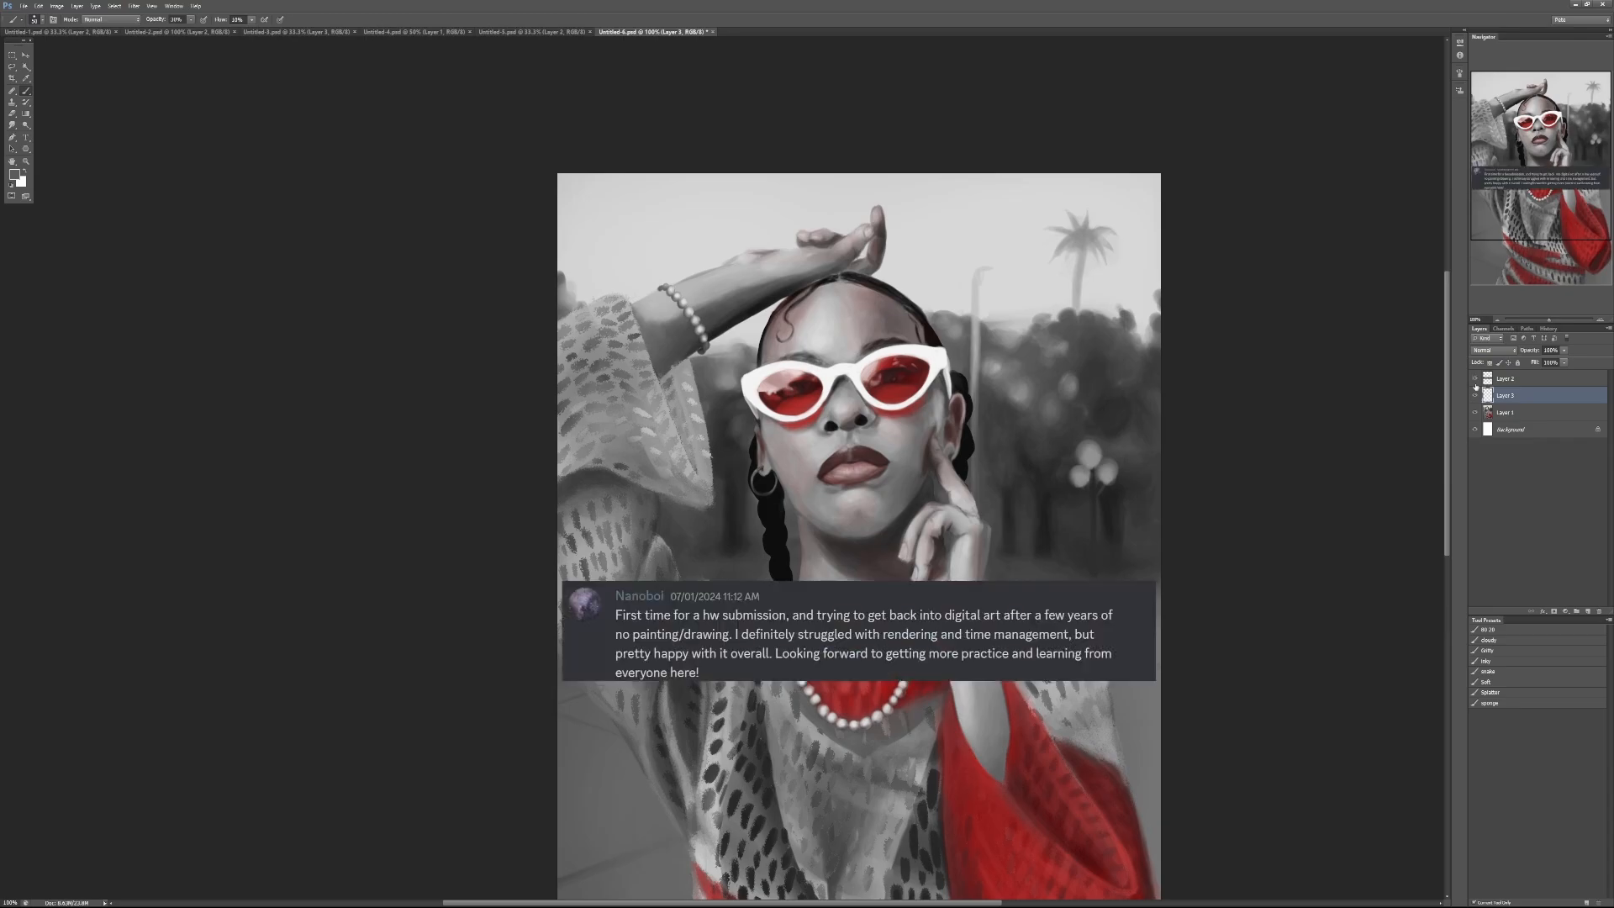
# Step: Merge the paint-over layer down into Layer 1 and close the document without saving
pyautogui.hotkey('ctrl', 'e')
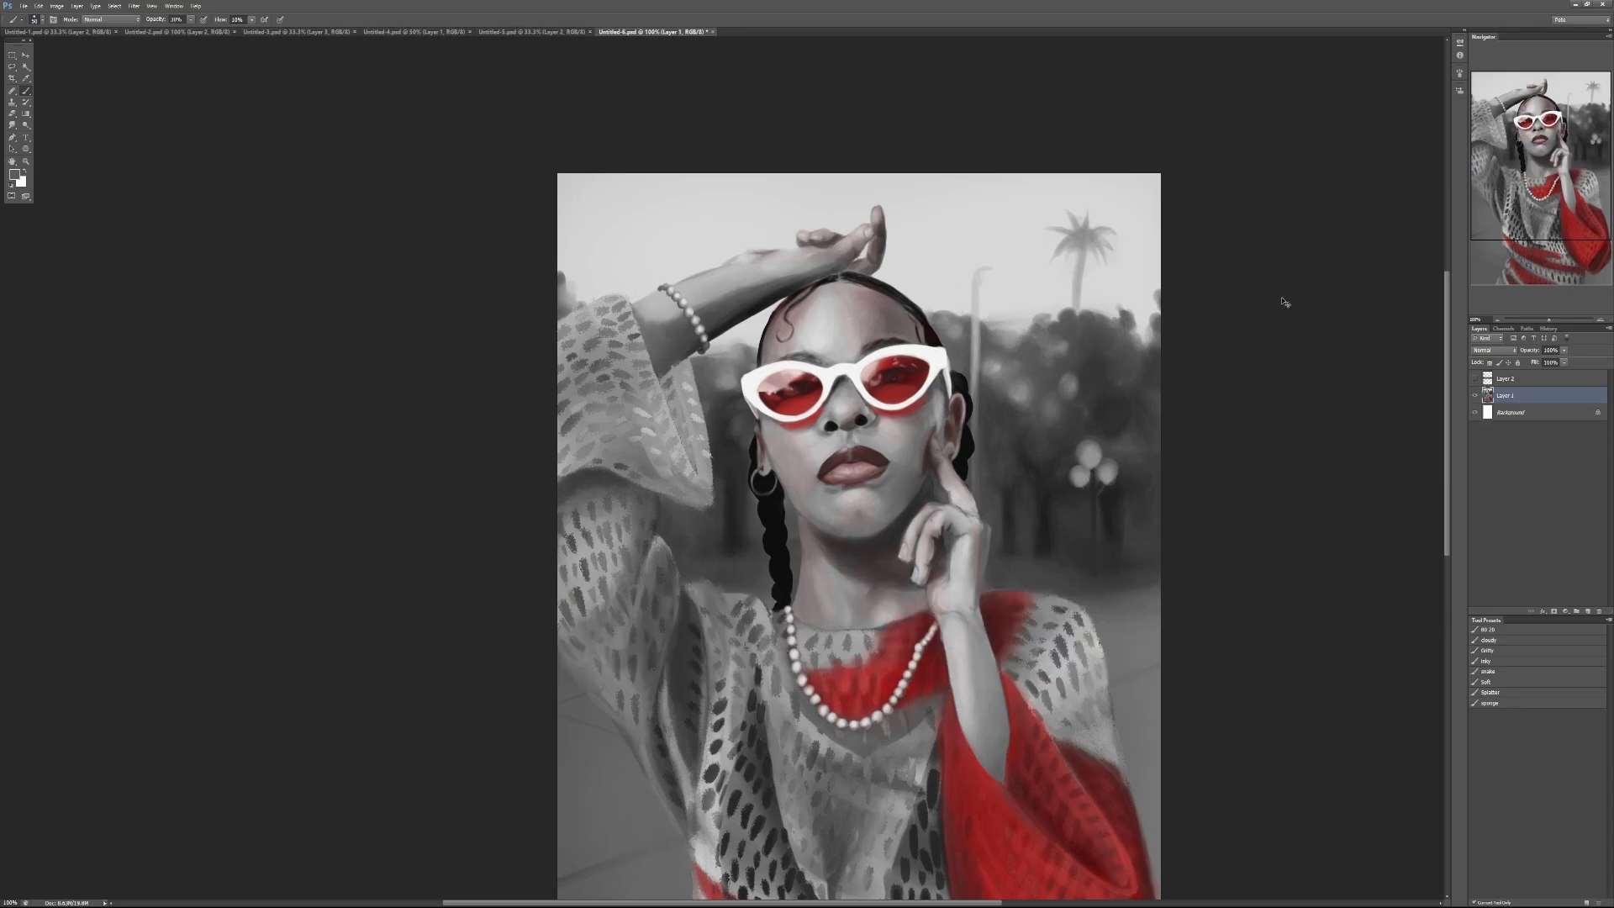
pyautogui.hotkey('ctrl', 'w')
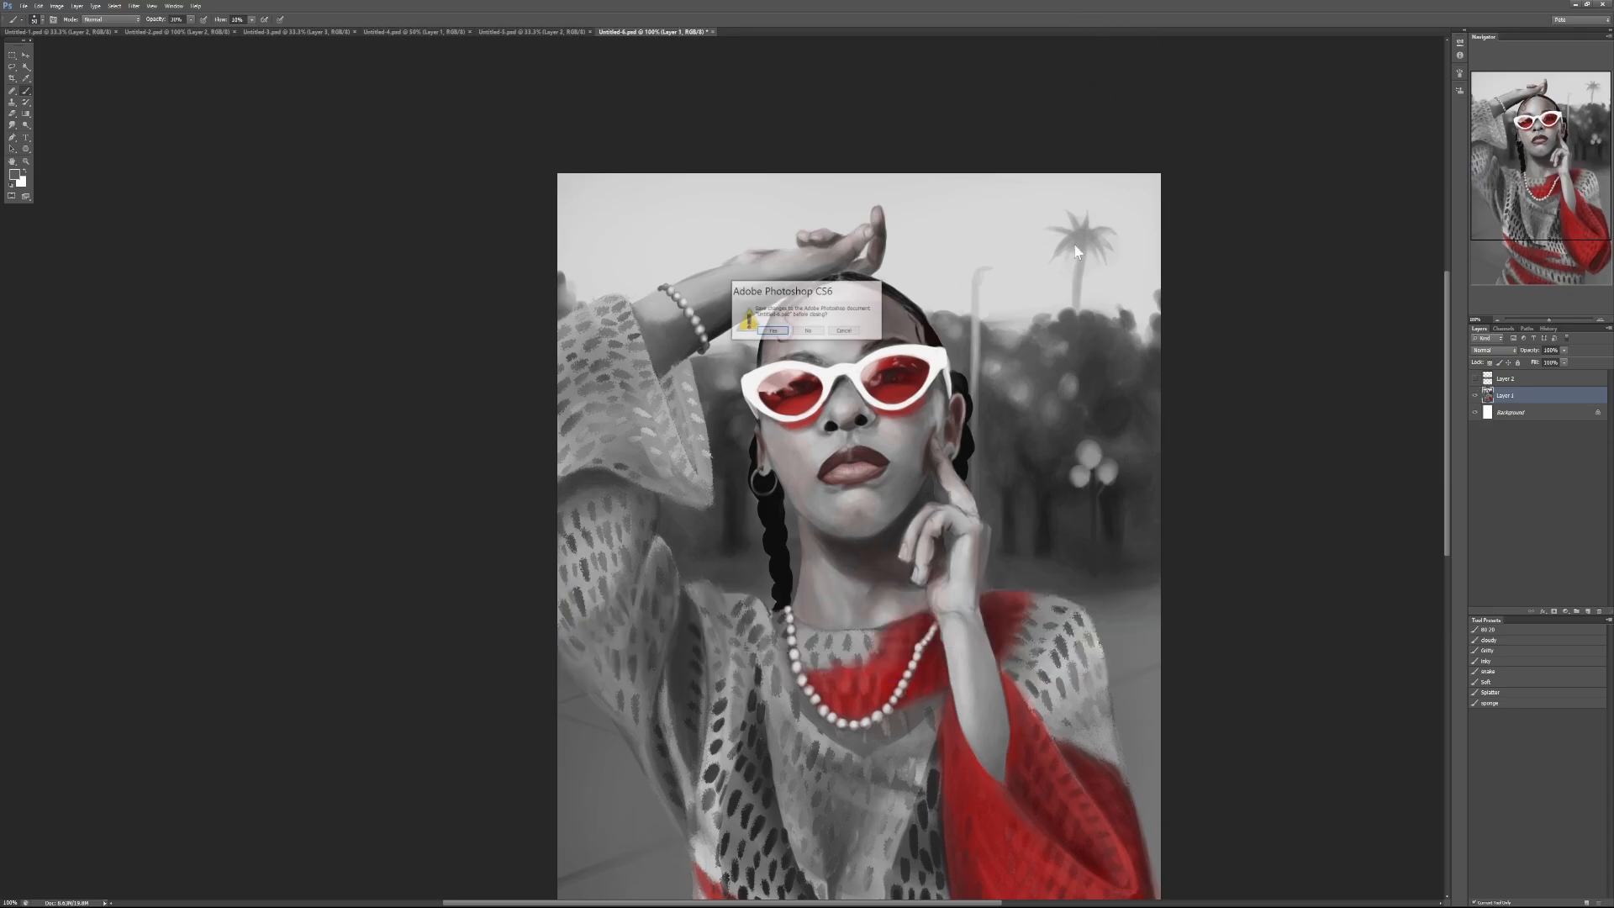
pyautogui.click(812, 333)
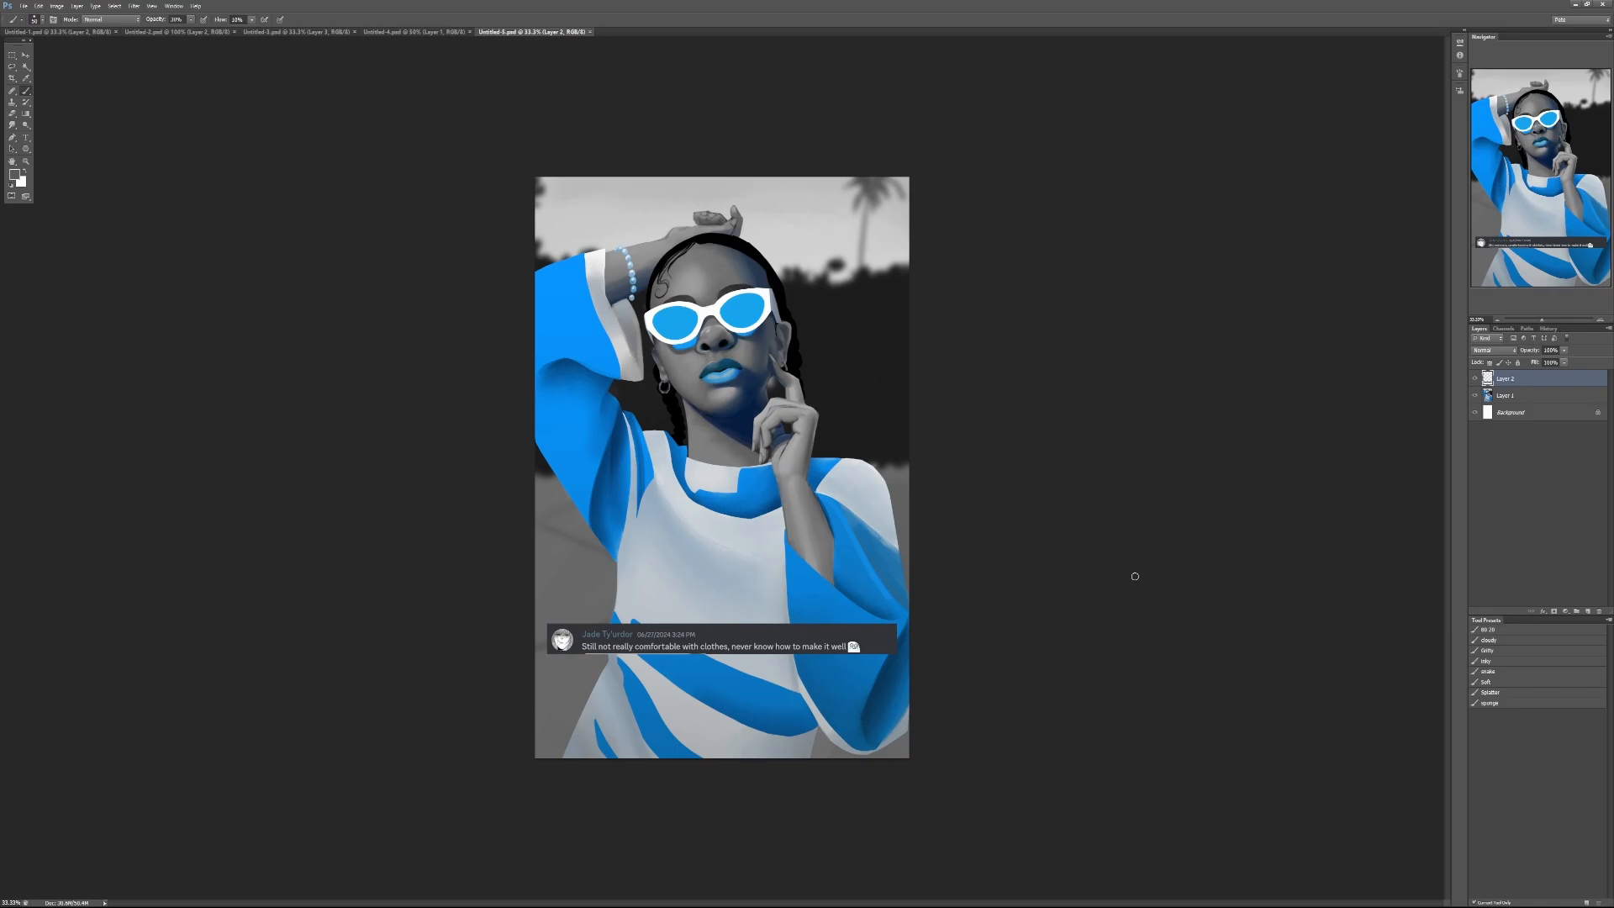
# Step: Hide Layer 2, which holds the comment caption over the blue-and-white portrait
pyautogui.scroll(1, 688, 614)
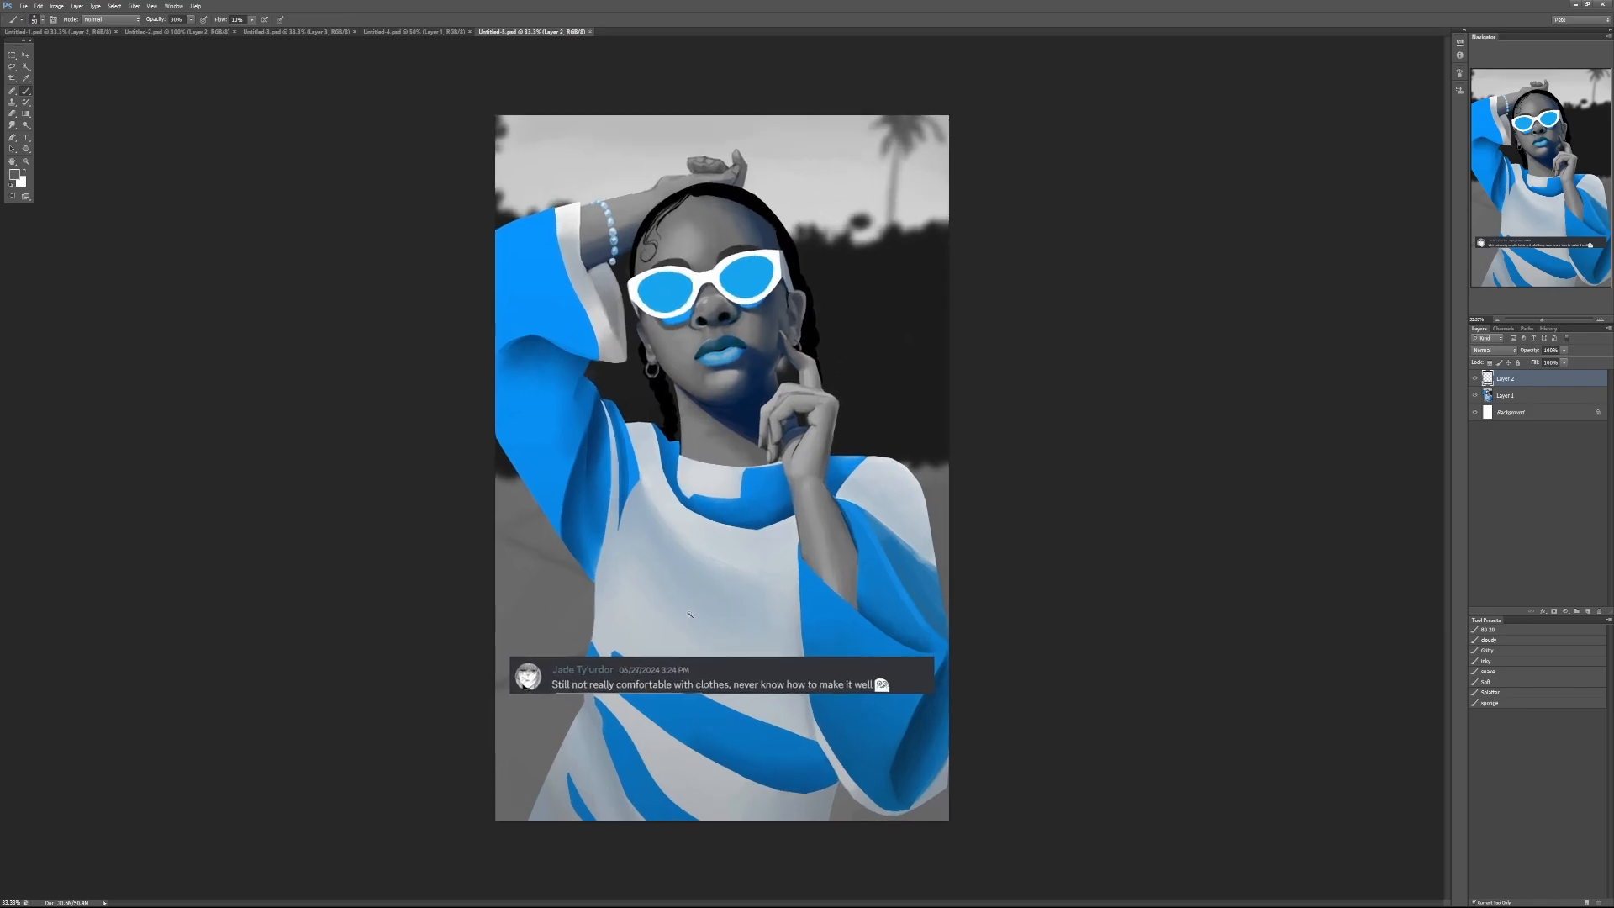
pyautogui.moveTo(773, 314); pyautogui.dragTo(761, 344)
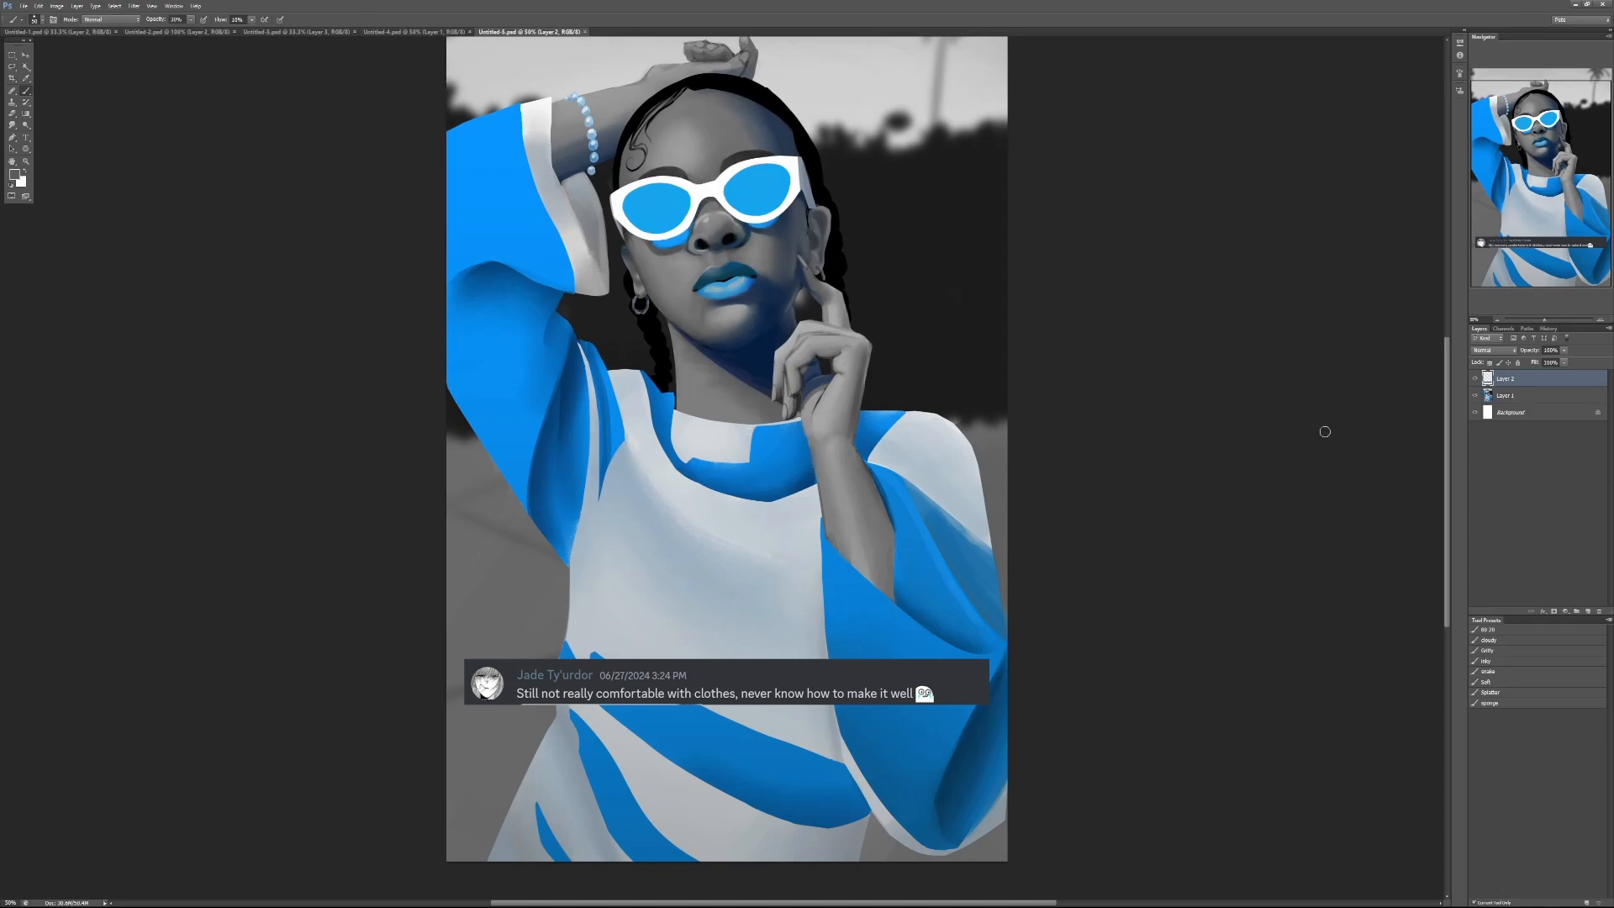
pyautogui.click(1468, 377)
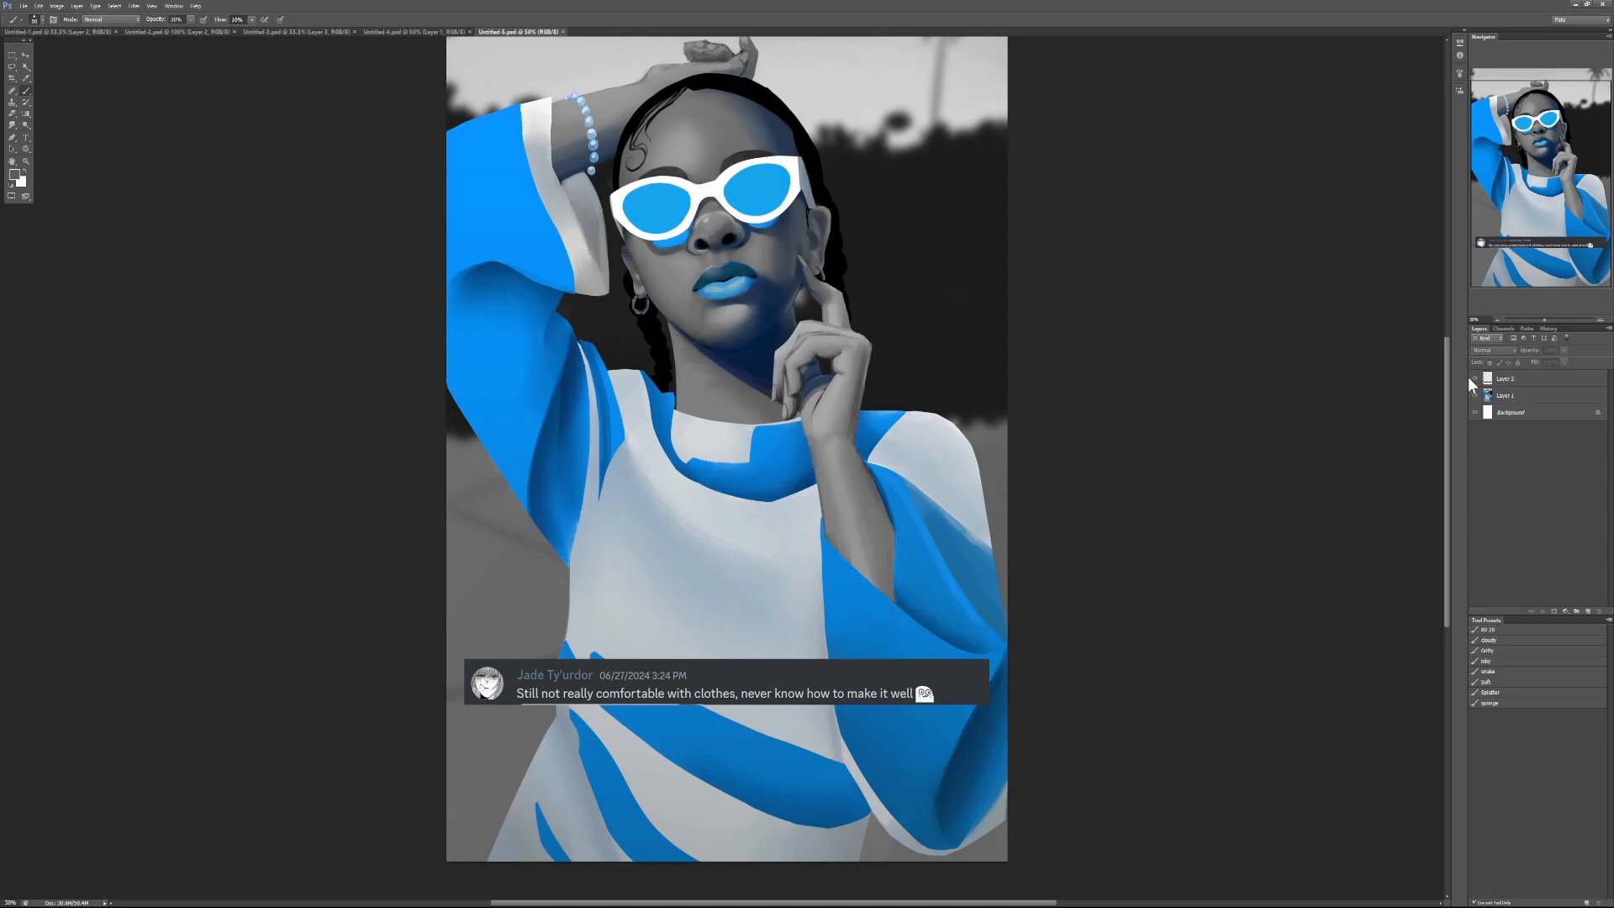
pyautogui.click(1476, 379)
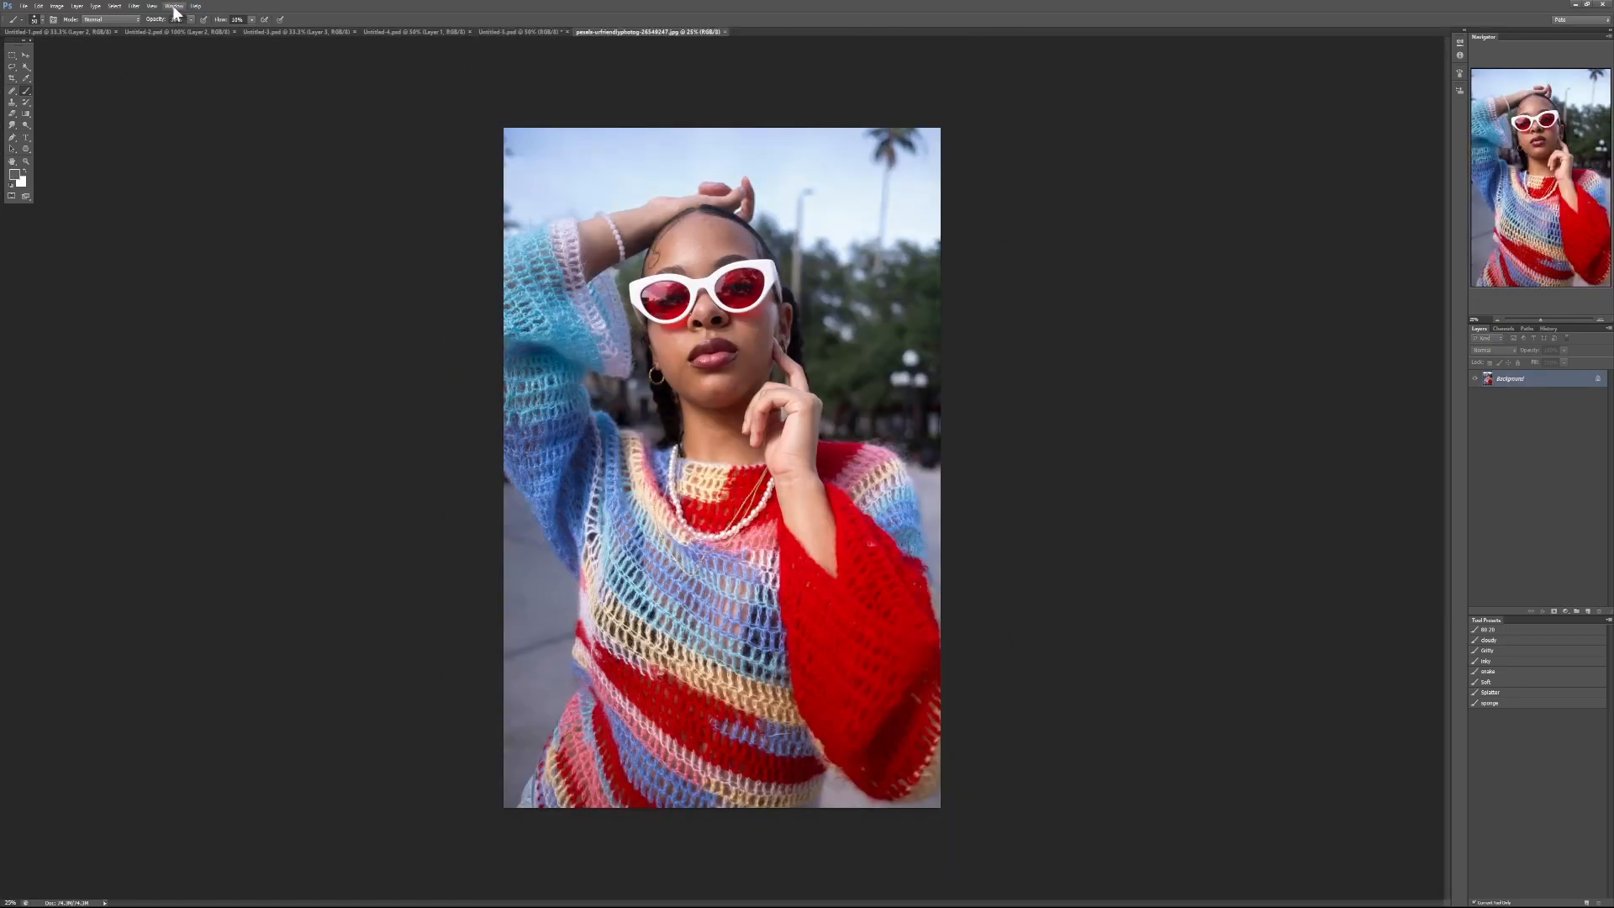
# Step: Arrange the reference photo and the blue portrait side by side in a 2-up vertical layout, with the photo enlarged
pyautogui.click(195, 6)
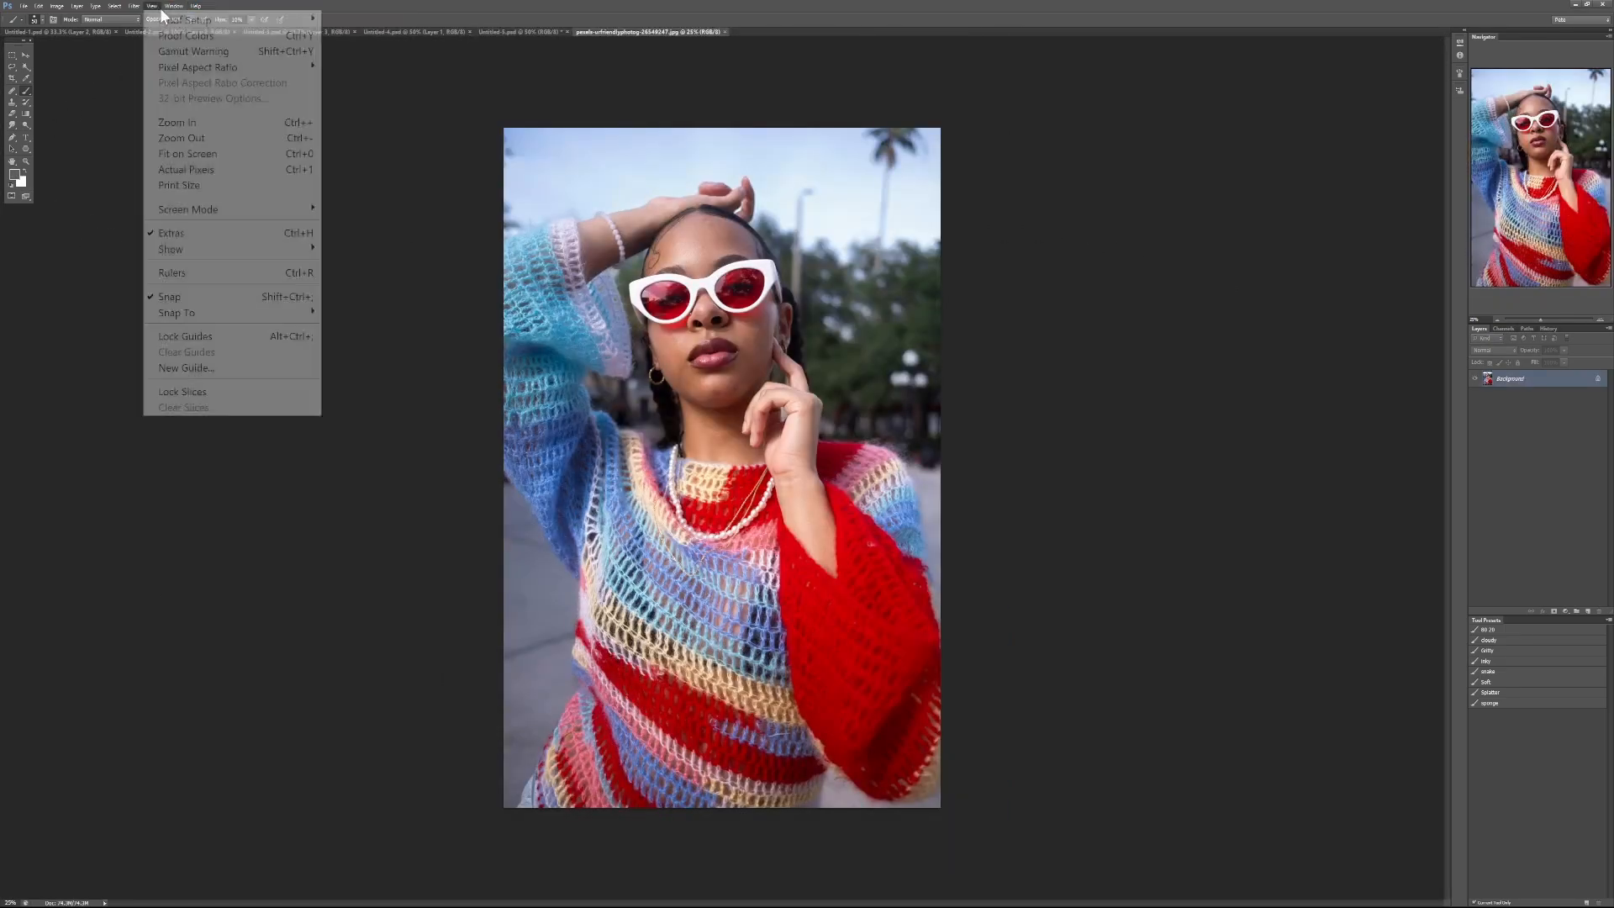
pyautogui.moveTo(233, 24)
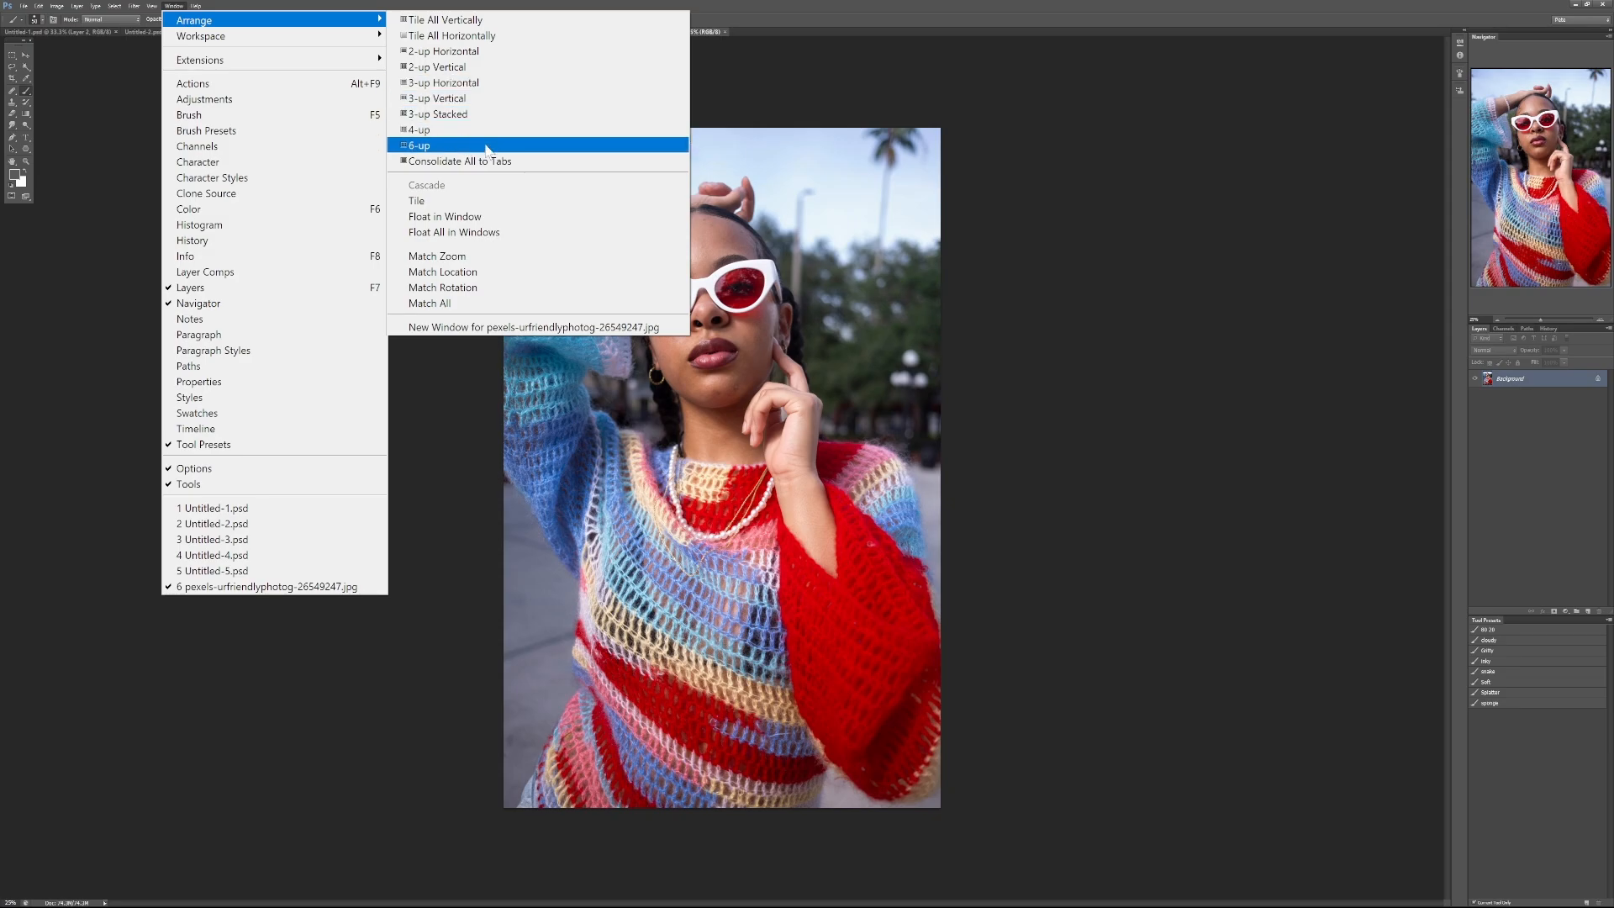
pyautogui.click(472, 72)
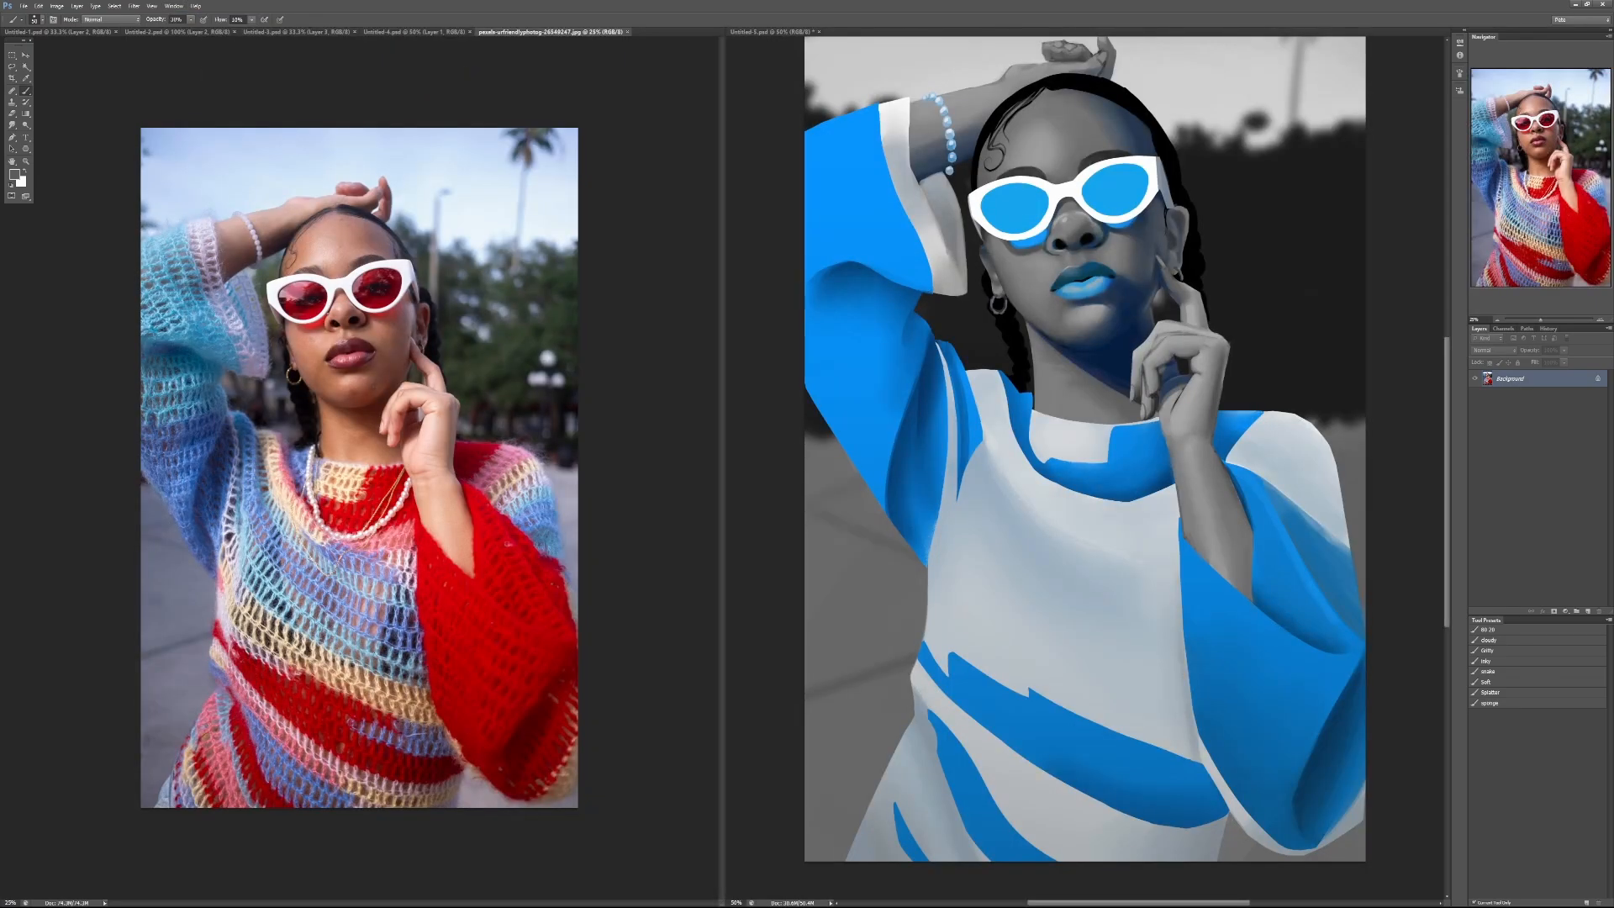
pyautogui.hotkey('ctrl', '+')
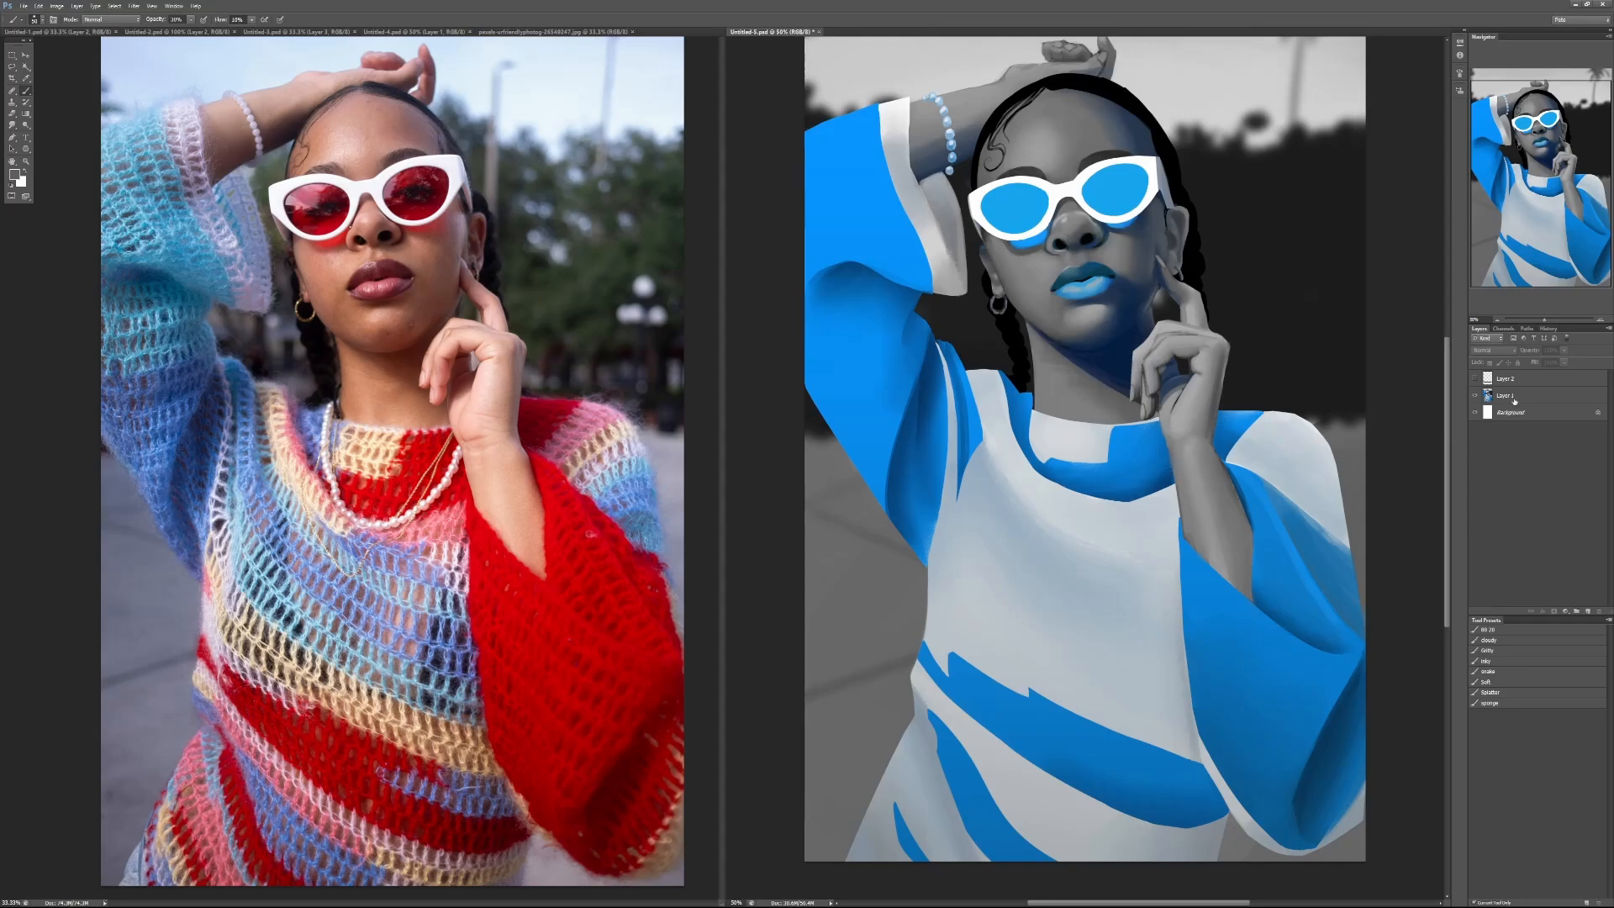
# Step: Add a new layer above Layer 1 and choose the sponge brush preset at a smaller size
pyautogui.click(1513, 396)
pyautogui.click(1588, 612)
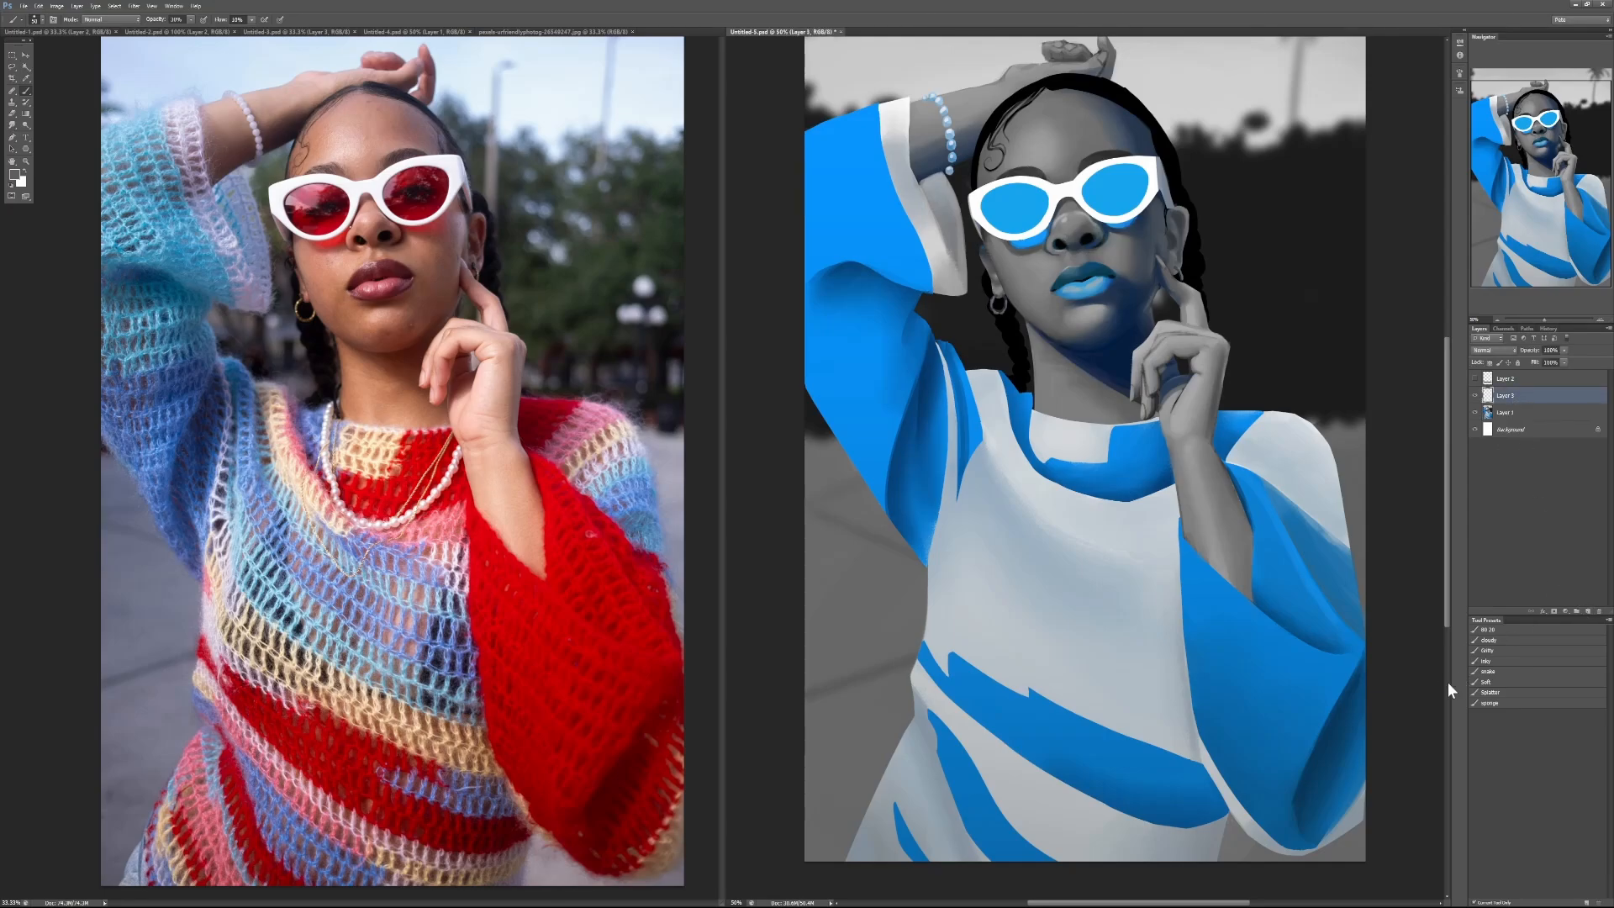
pyautogui.click(1490, 704)
pyautogui.press('[')
pyautogui.press('[')
pyautogui.press('[')
# Step: Paint rows of short slanted grey knit marks on the white chest area of the sweater
pyautogui.moveTo(971, 505); pyautogui.dragTo(970, 511)
pyautogui.hotkey('ctrl', 'z')
pyautogui.hotkey('ctrl', 'z')
pyautogui.moveTo(990, 511); pyautogui.dragTo(989, 507)
pyautogui.moveTo(990, 528); pyautogui.dragTo(1002, 556)
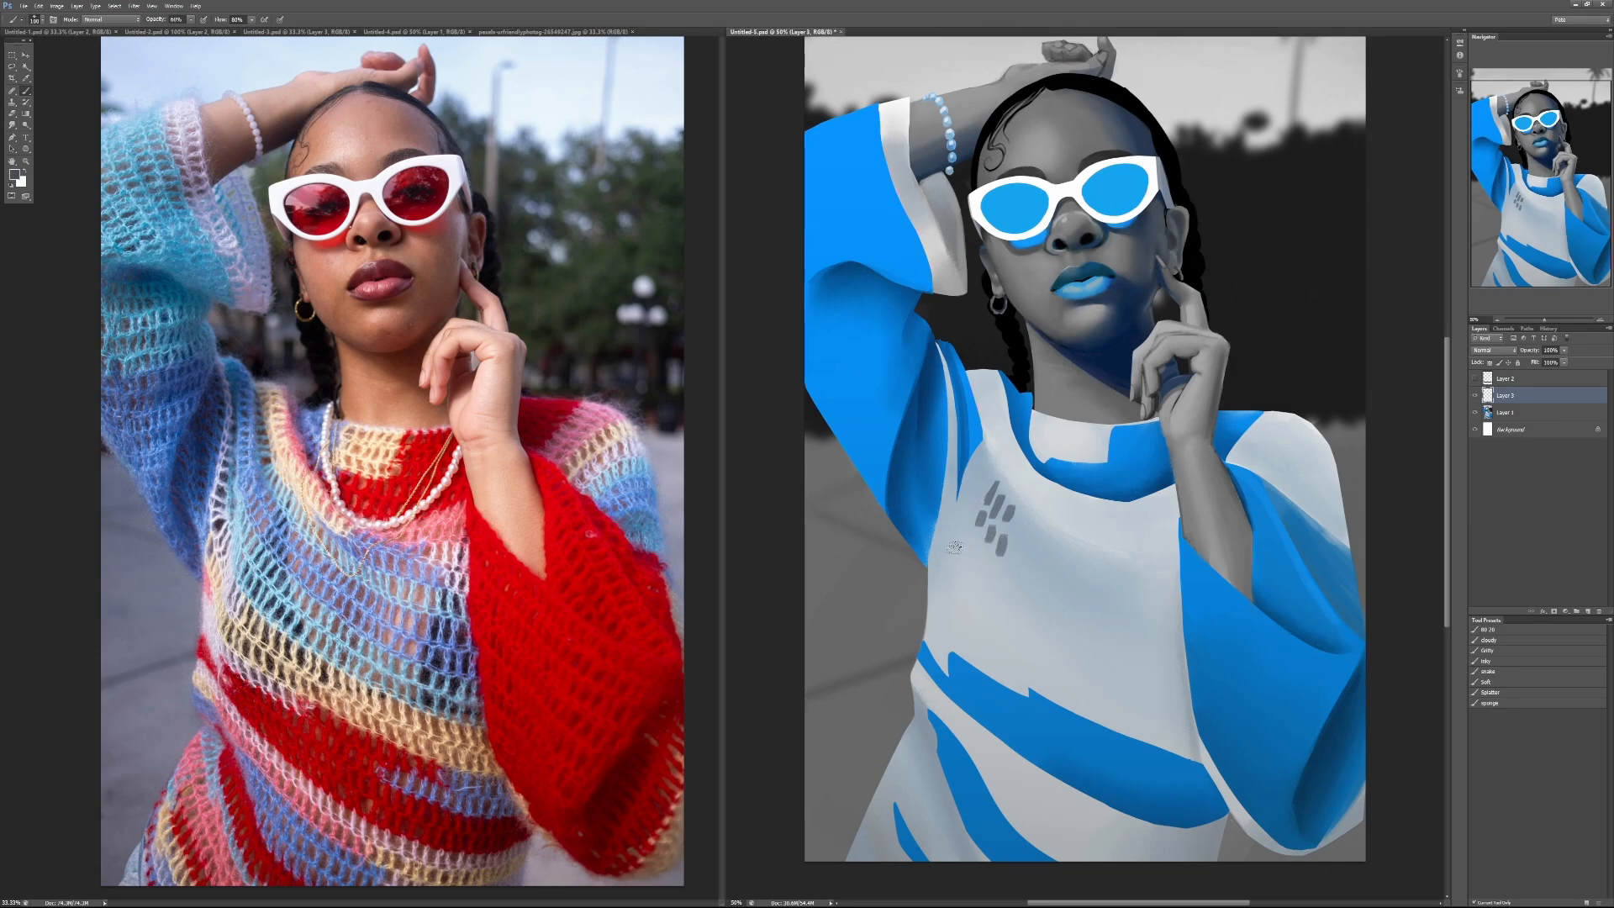
pyautogui.moveTo(975, 533)
pyautogui.mouseDown()
pyautogui.moveTo(1009, 582)
pyautogui.moveTo(980, 608)
pyautogui.mouseUp()
# Step: Fill the white collar patch with rows of short sampled-grey knit marks at 100% brush opacity
pyautogui.keyDown('alt'); pyautogui.click(1057, 409); pyautogui.keyUp('alt')
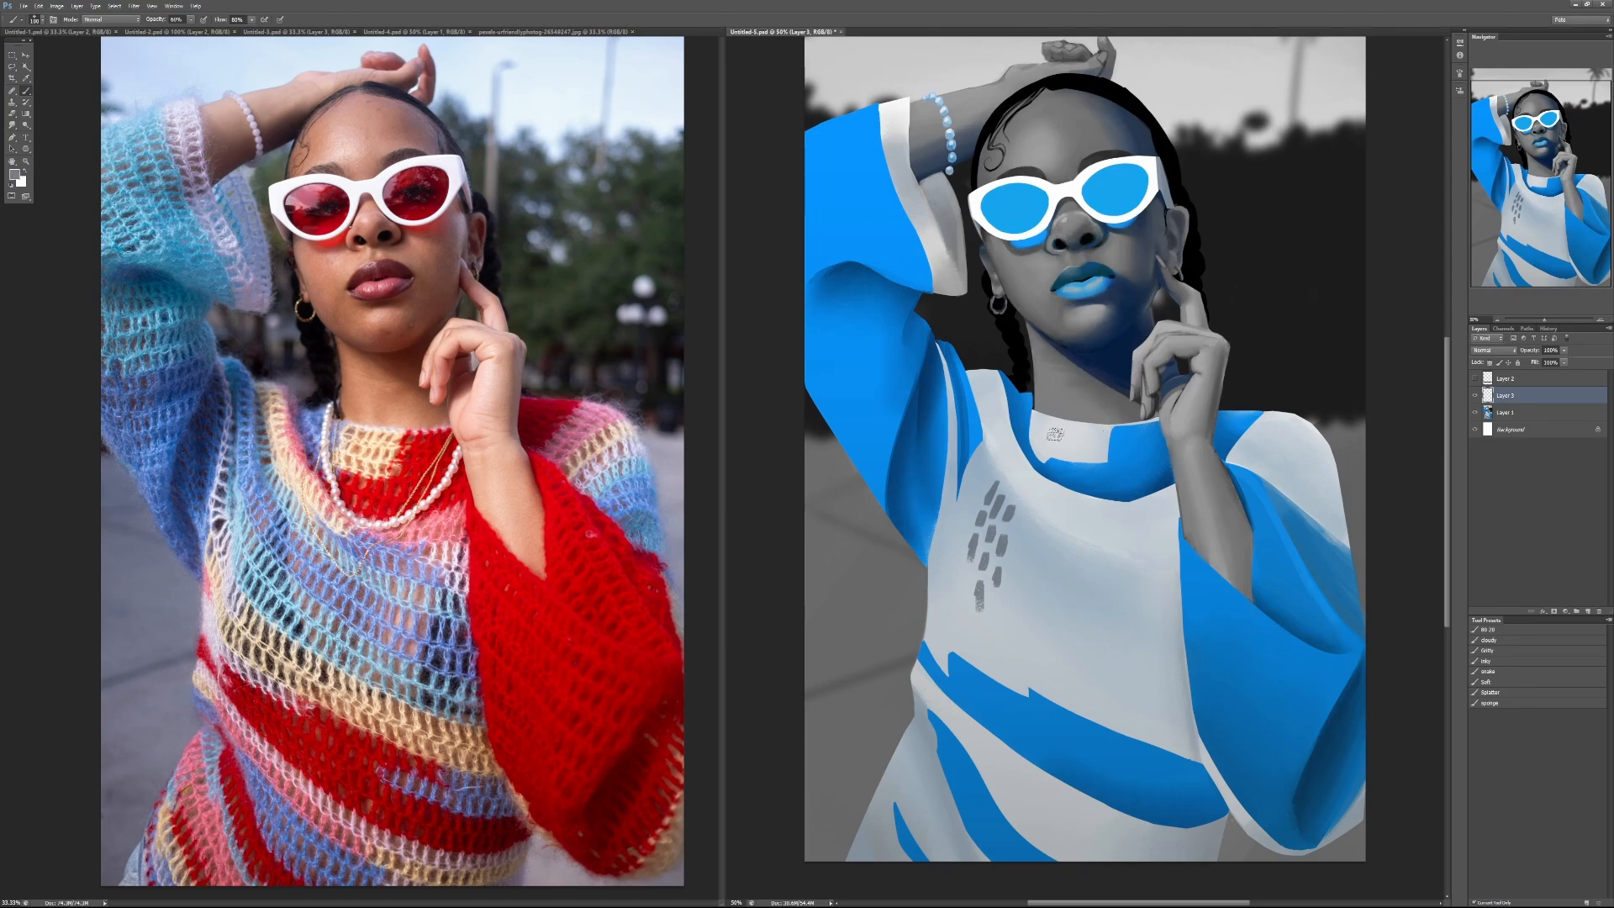
pyautogui.press('0')
pyautogui.moveTo(1041, 417); pyautogui.dragTo(1050, 438)
pyautogui.moveTo(1067, 429); pyautogui.dragTo(1111, 429)
pyautogui.moveTo(1056, 445)
pyautogui.mouseDown()
pyautogui.moveTo(1037, 448)
pyautogui.moveTo(1079, 459)
pyautogui.mouseUp()
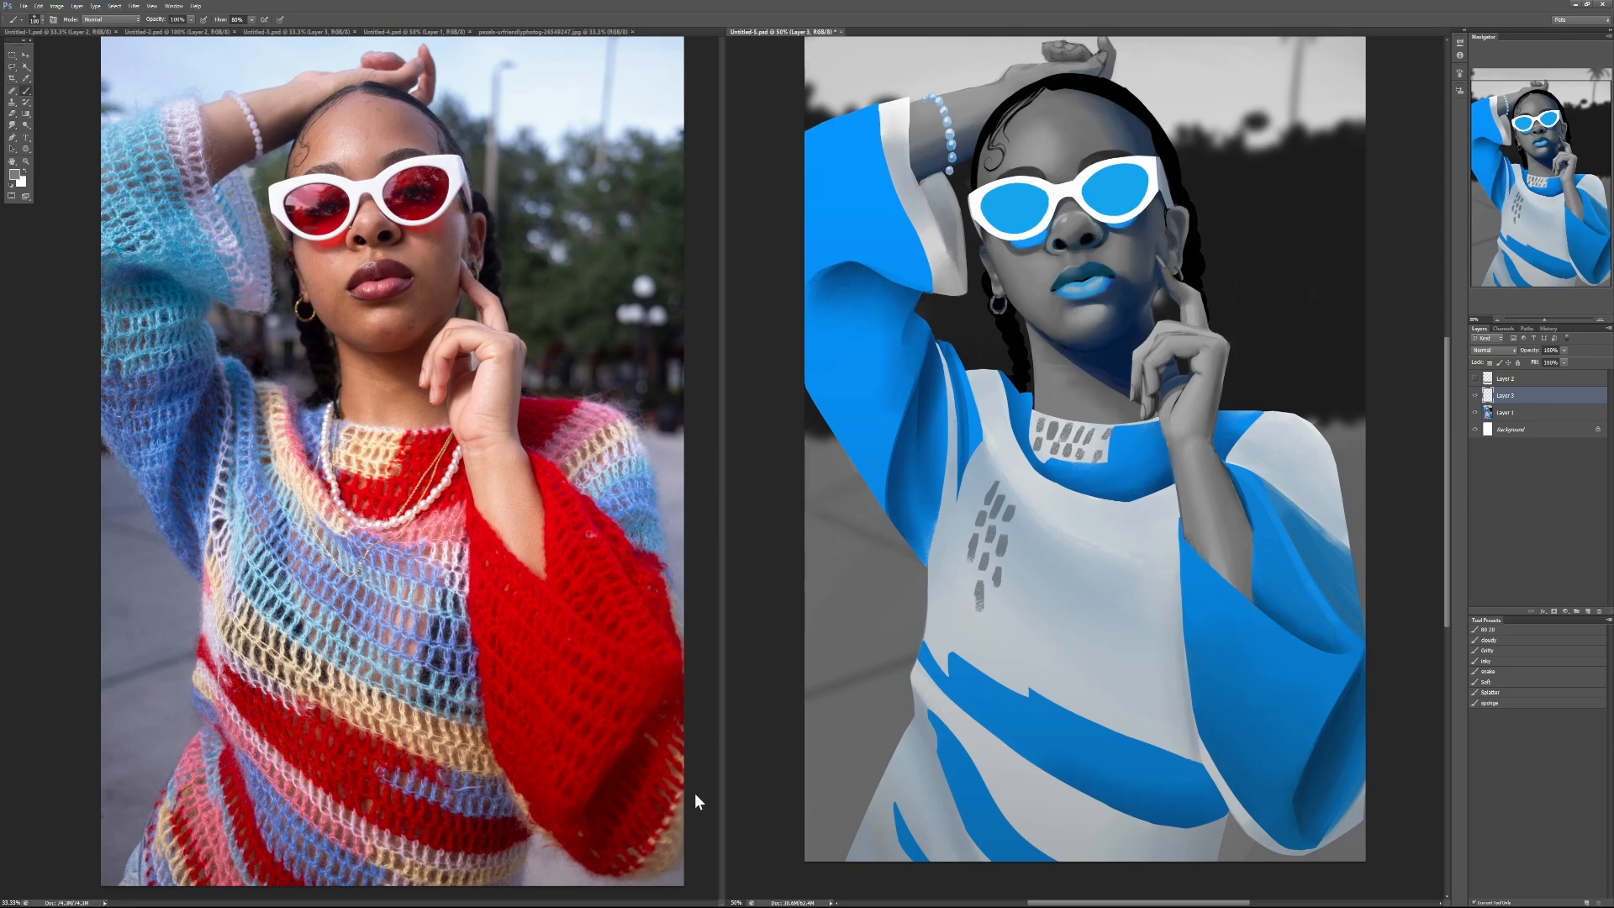
# Step: Paint a row of short dark knit marks on the lower blue sleeve, reducing brush opacity to 40%
pyautogui.keyDown('alt'); pyautogui.click(1315, 755); pyautogui.keyUp('alt')
pyautogui.moveTo(1300, 697)
pyautogui.mouseDown()
pyautogui.moveTo(1295, 713)
pyautogui.moveTo(1310, 713)
pyautogui.moveTo(1276, 706)
pyautogui.mouseUp()
pyautogui.press('4')
pyautogui.moveTo(1257, 695); pyautogui.dragTo(1263, 683)
# Step: Try black strokes over the red sleeve in the reference photo at 60% brush opacity, and undo them
pyautogui.click(575, 748)
pyautogui.keyDown('alt'); pyautogui.click(586, 693); pyautogui.keyUp('alt')
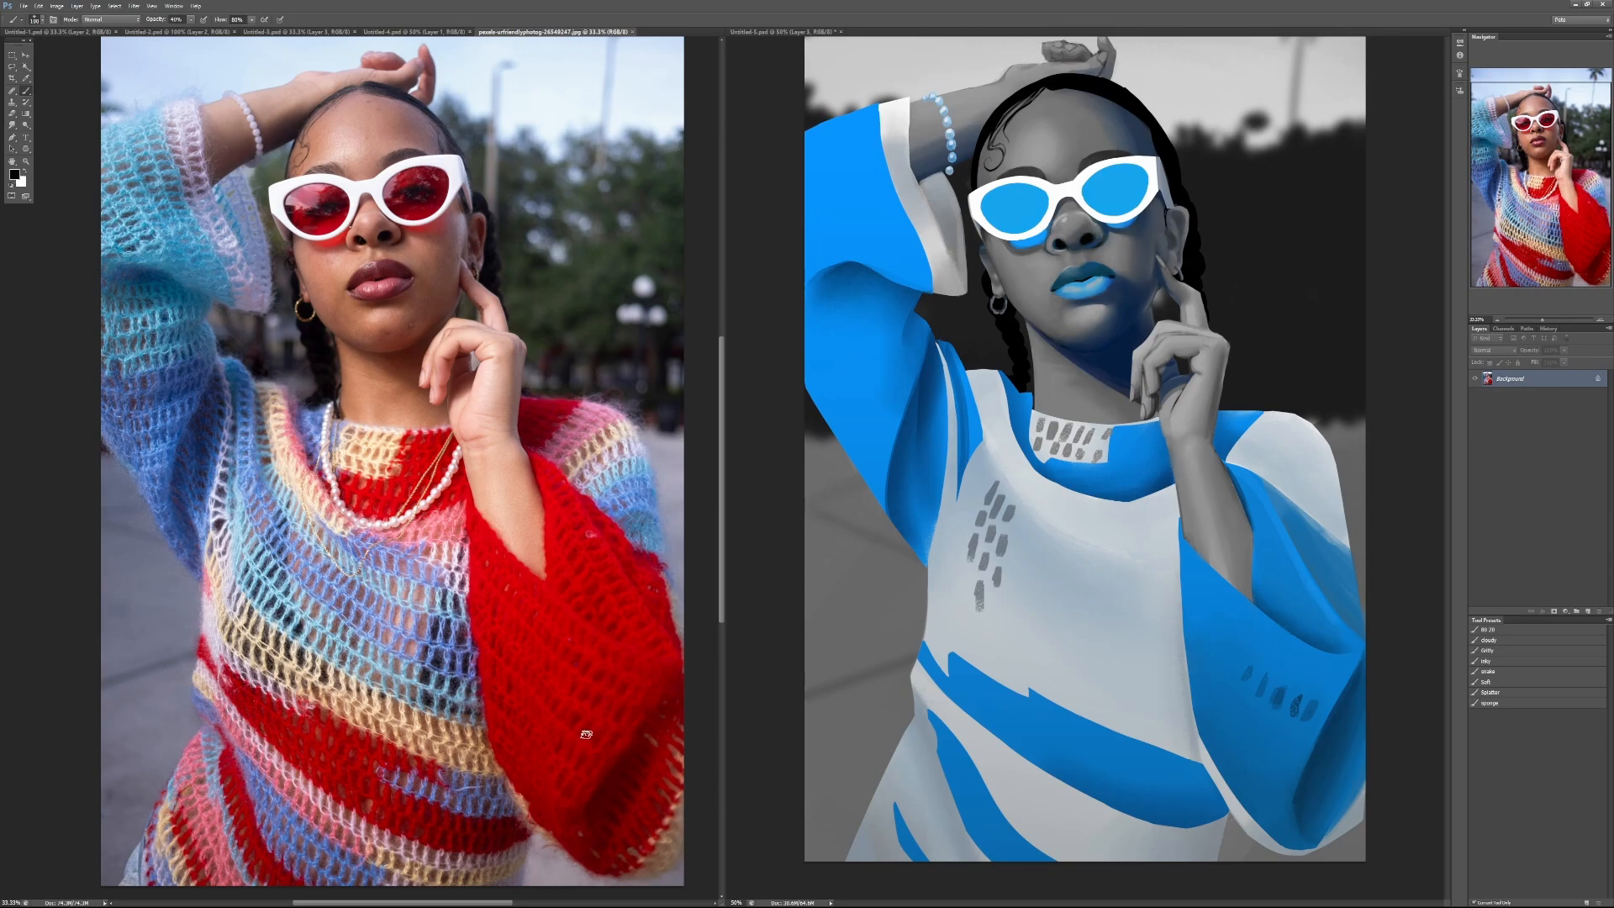
pyautogui.press('6')
pyautogui.moveTo(573, 648)
pyautogui.mouseDown()
pyautogui.moveTo(570, 762)
pyautogui.moveTo(604, 691)
pyautogui.moveTo(592, 778)
pyautogui.moveTo(582, 654)
pyautogui.moveTo(622, 636)
pyautogui.moveTo(623, 599)
pyautogui.moveTo(590, 599)
pyautogui.moveTo(594, 554)
pyautogui.moveTo(562, 514)
pyautogui.mouseUp()
pyautogui.hotkey('ctrl', 'z')
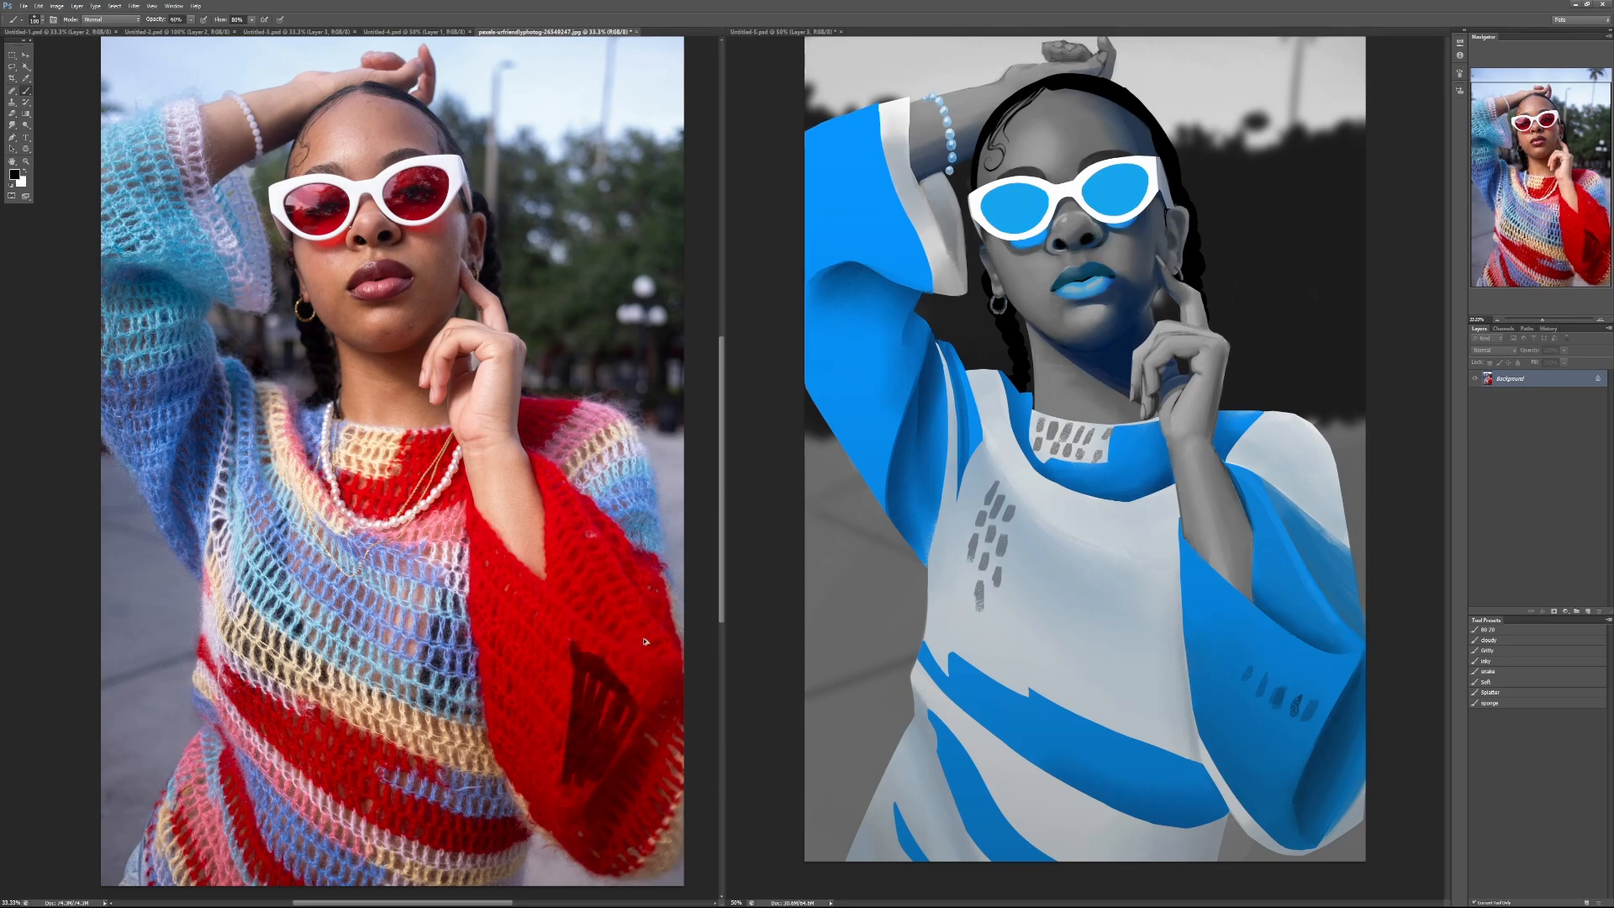
pyautogui.hotkey('ctrl', 'alt', 'z')
# Step: Try white strokes over the reference photo's red sleeve, undo them and restore black as the painting colour
pyautogui.press('x')
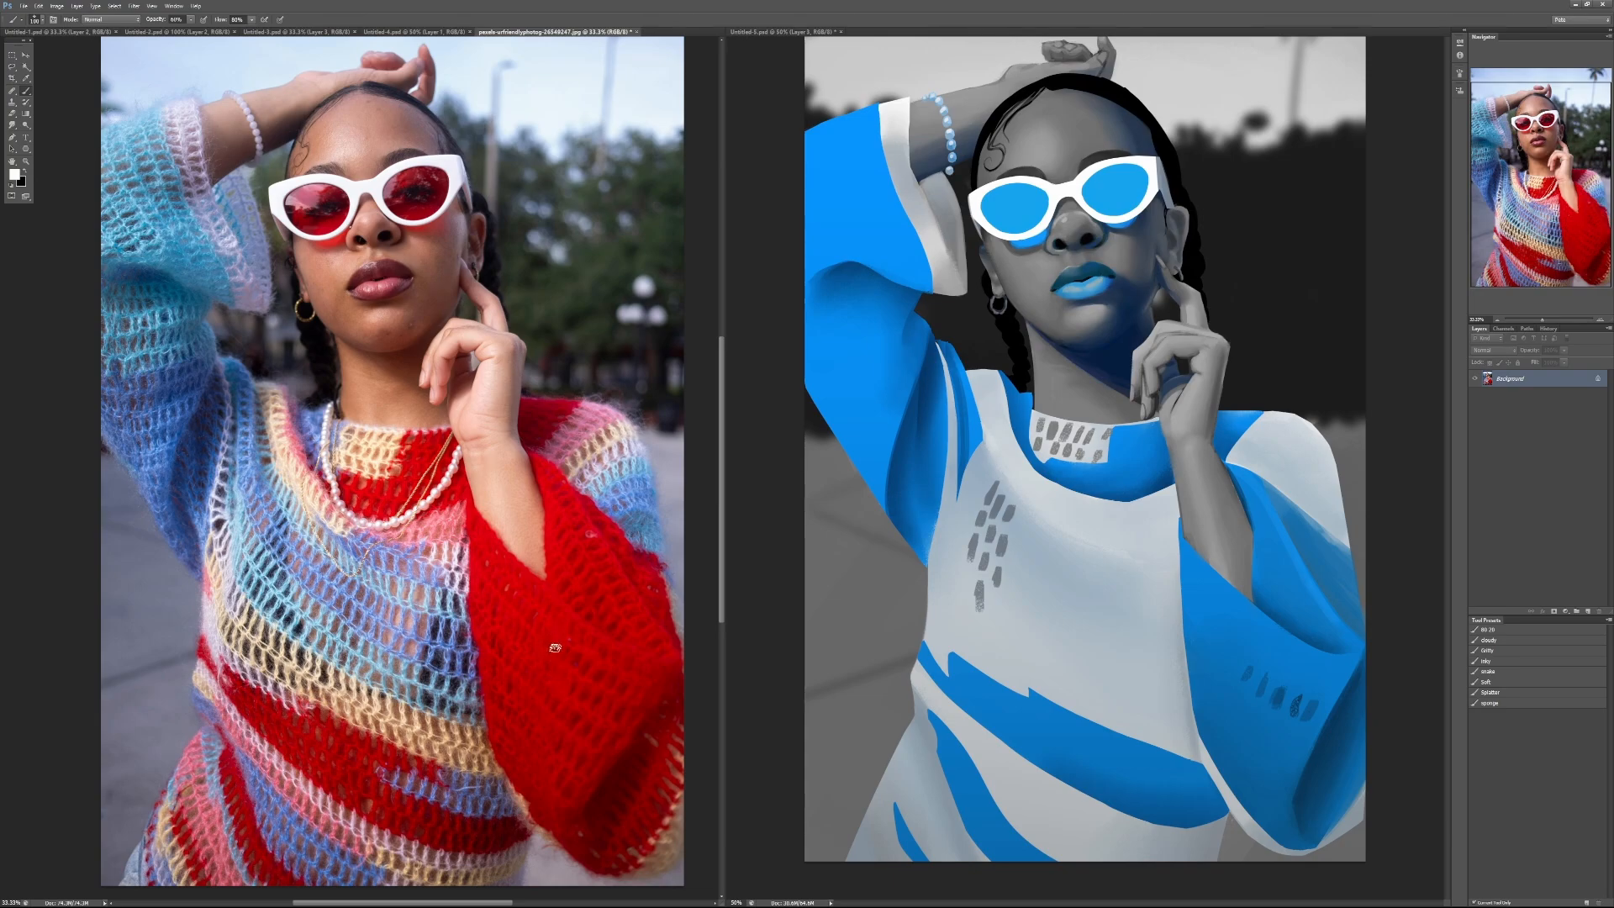
pyautogui.moveTo(555, 648)
pyautogui.mouseDown()
pyautogui.moveTo(557, 772)
pyautogui.moveTo(487, 592)
pyautogui.moveTo(483, 625)
pyautogui.moveTo(531, 683)
pyautogui.moveTo(499, 658)
pyautogui.moveTo(507, 706)
pyautogui.moveTo(572, 652)
pyautogui.moveTo(573, 680)
pyautogui.moveTo(614, 706)
pyautogui.moveTo(584, 772)
pyautogui.moveTo(617, 788)
pyautogui.mouseUp()
pyautogui.press('x')
pyautogui.hotkey('ctrl', 'alt', 'z')
pyautogui.hotkey('ctrl', 'alt', 'z')
pyautogui.hotkey('ctrl', 'alt', 'z')
# Step: Extend the knit pattern on the portrait's lower blue sleeve with sampled dark blue marks, lowering brush opacity to 40%
pyautogui.keyDown('alt'); pyautogui.click(1330, 732); pyautogui.keyUp('alt')
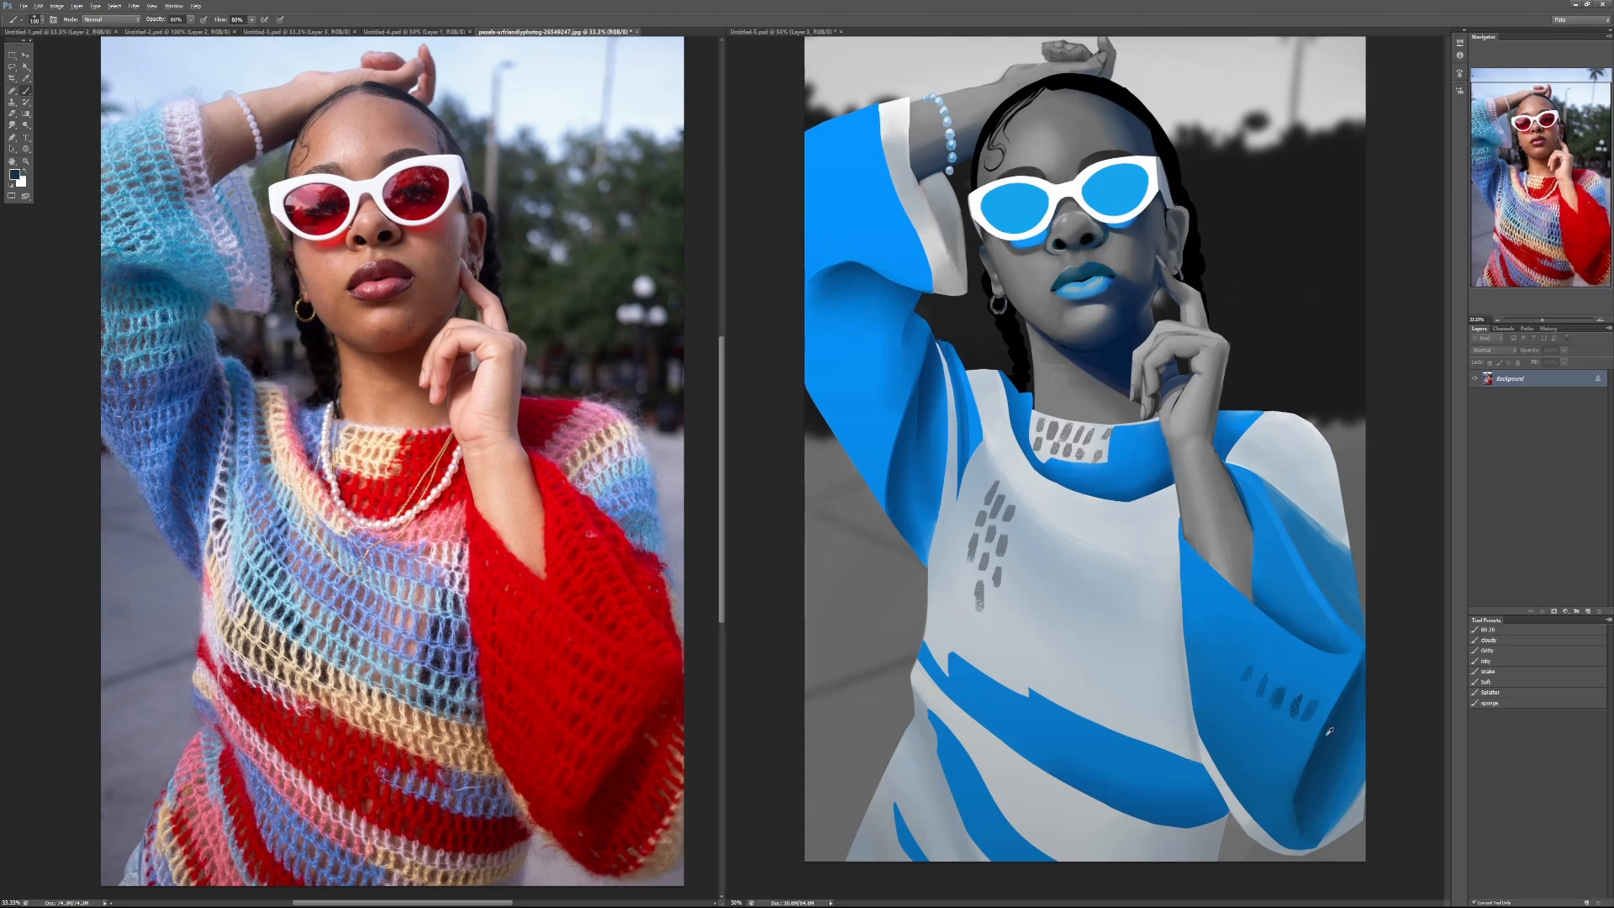
pyautogui.click(1273, 724)
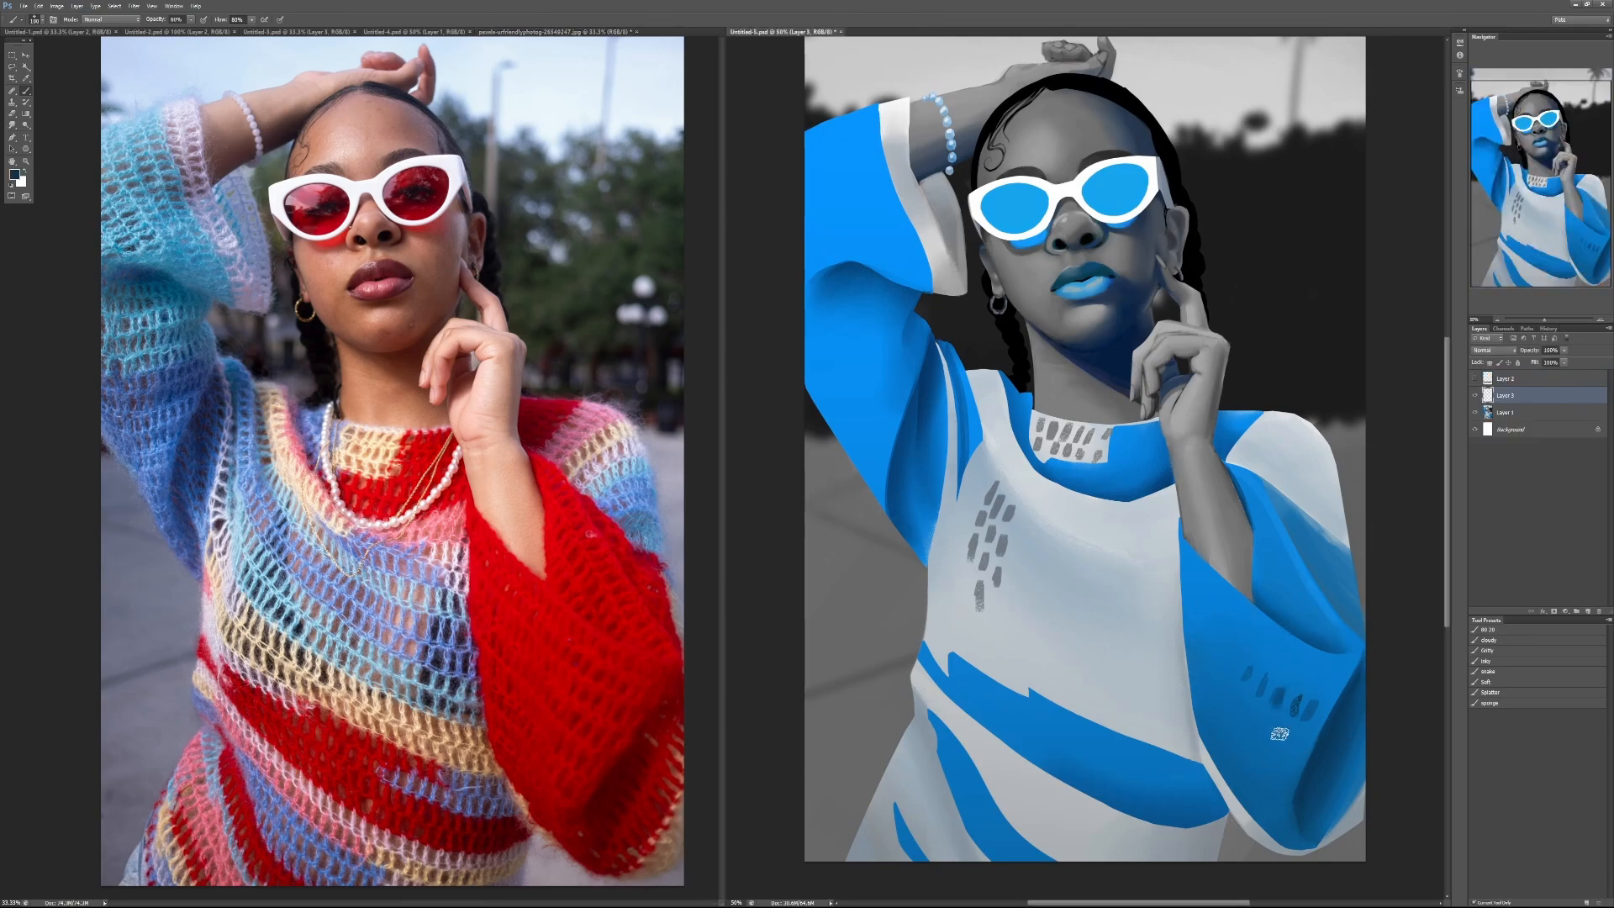
pyautogui.moveTo(1277, 728)
pyautogui.mouseDown()
pyautogui.moveTo(1288, 746)
pyautogui.moveTo(1265, 719)
pyautogui.moveTo(1264, 762)
pyautogui.mouseUp()
pyautogui.press('4')
pyautogui.moveTo(1249, 703)
pyautogui.mouseDown()
pyautogui.moveTo(1225, 695)
pyautogui.moveTo(1220, 653)
pyautogui.moveTo(1219, 696)
pyautogui.mouseUp()
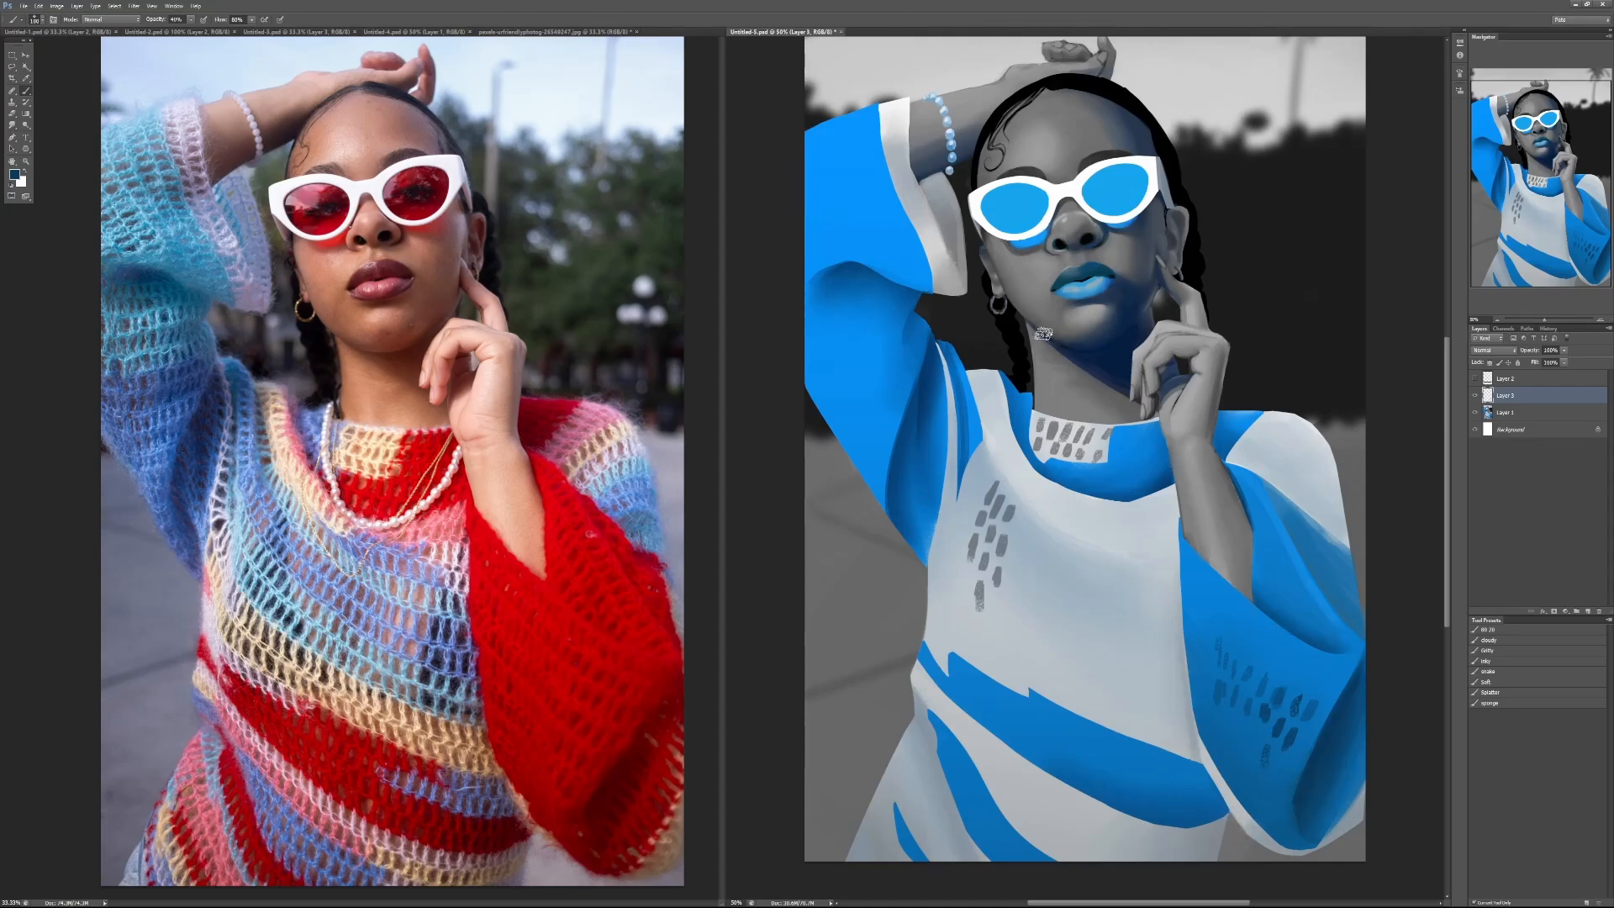
# Step: Compare the portrait with and without the knit-mark layer, leave that layer hidden, and examine the face up close
pyautogui.click(1474, 396)
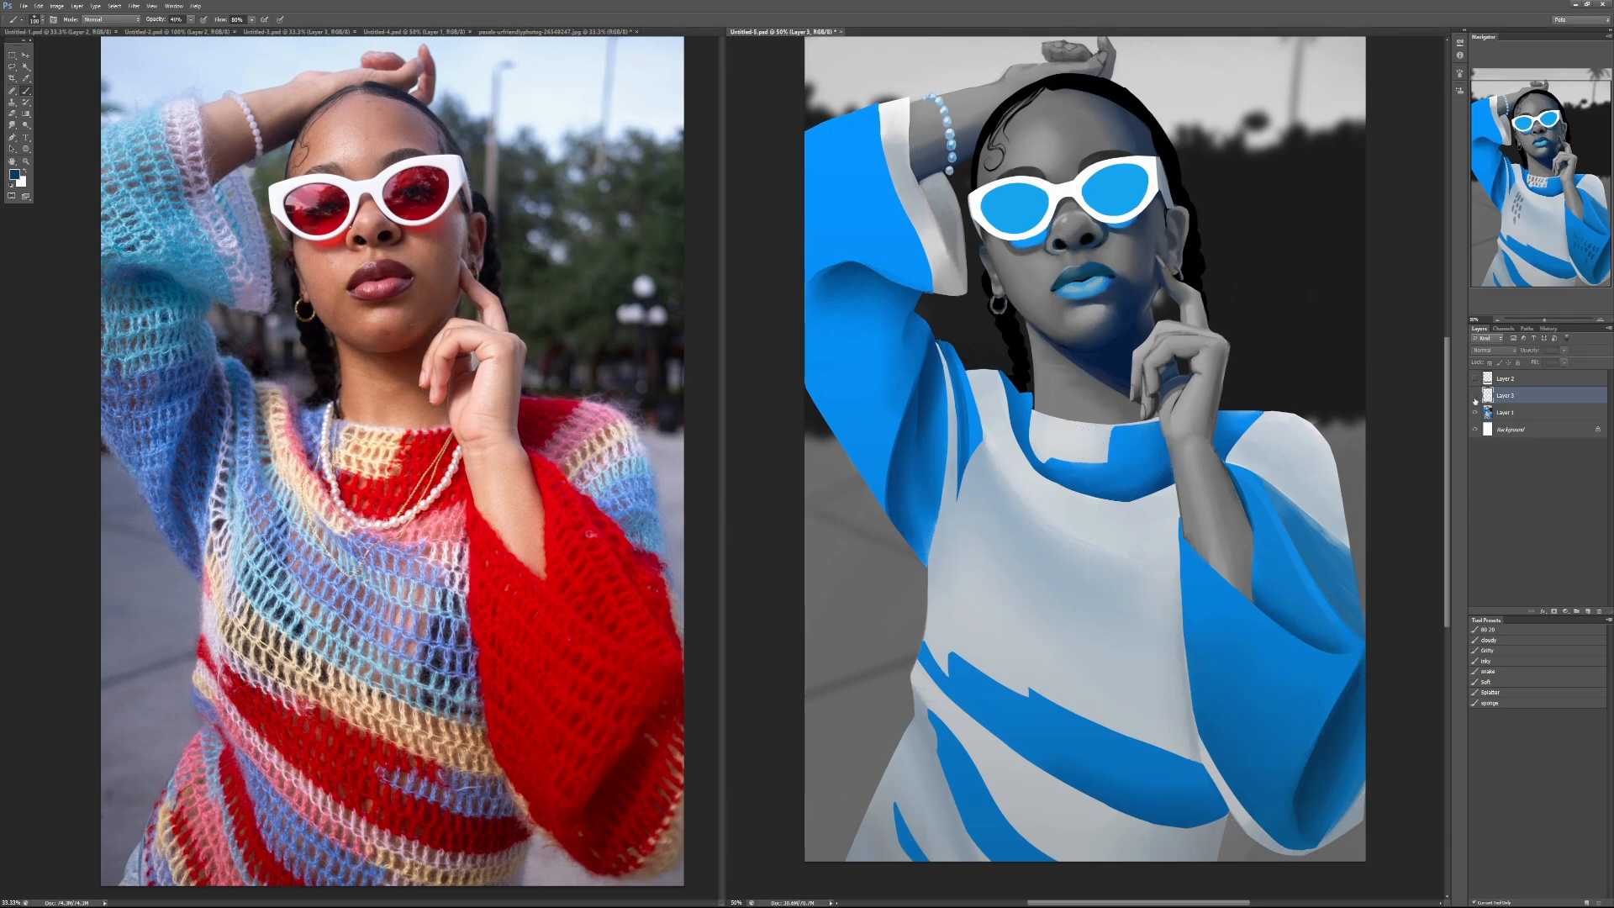
pyautogui.click(1474, 396)
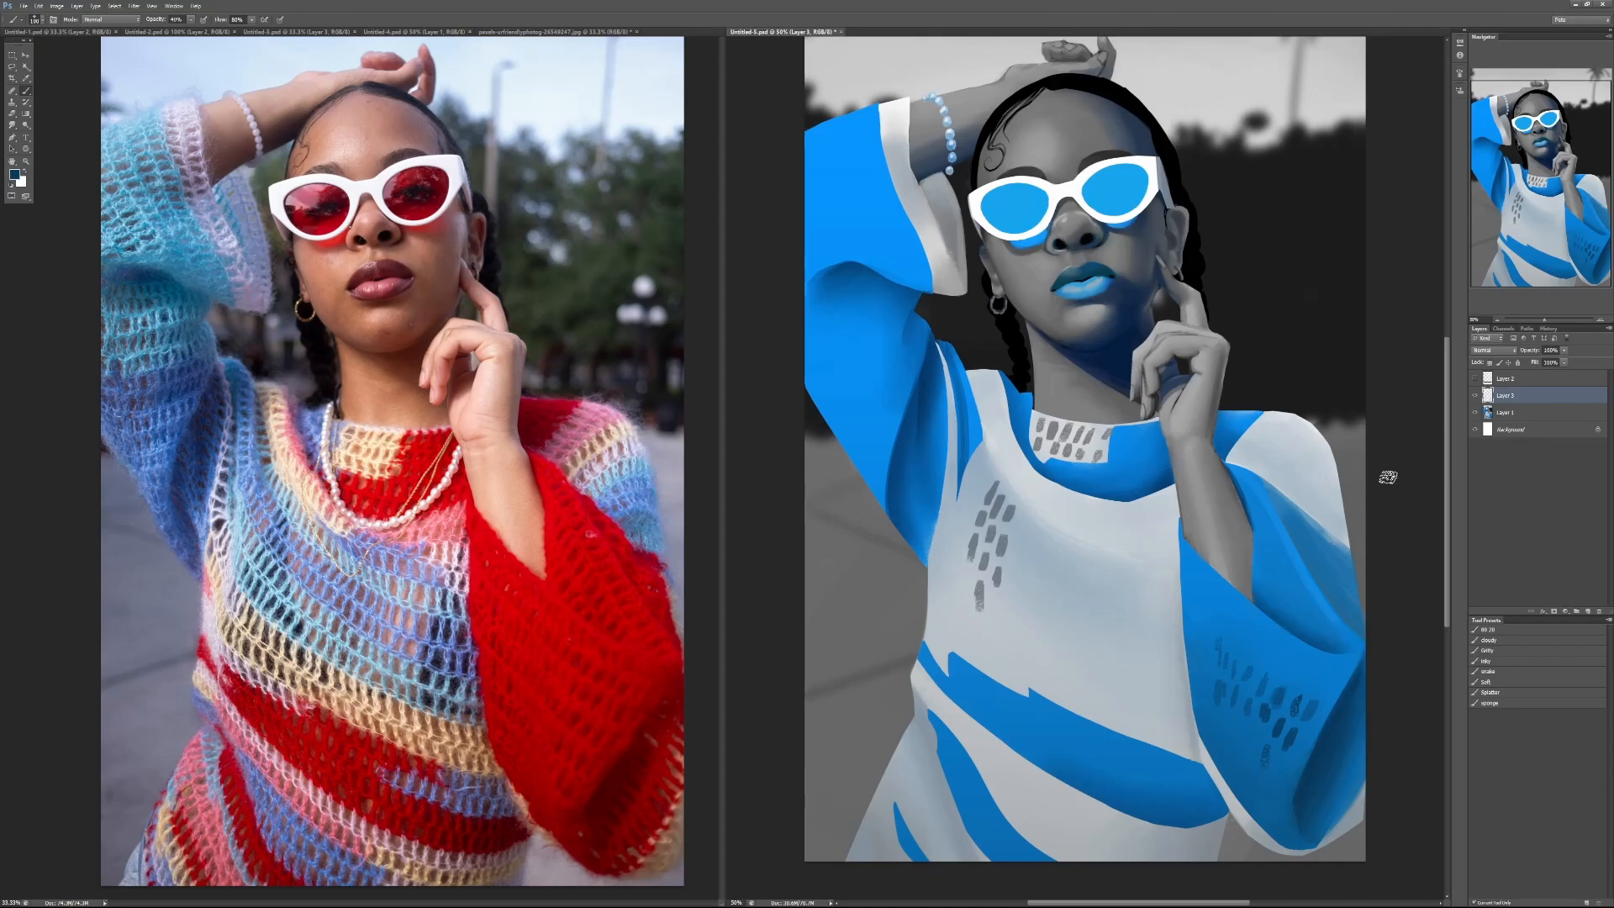
pyautogui.click(1474, 396)
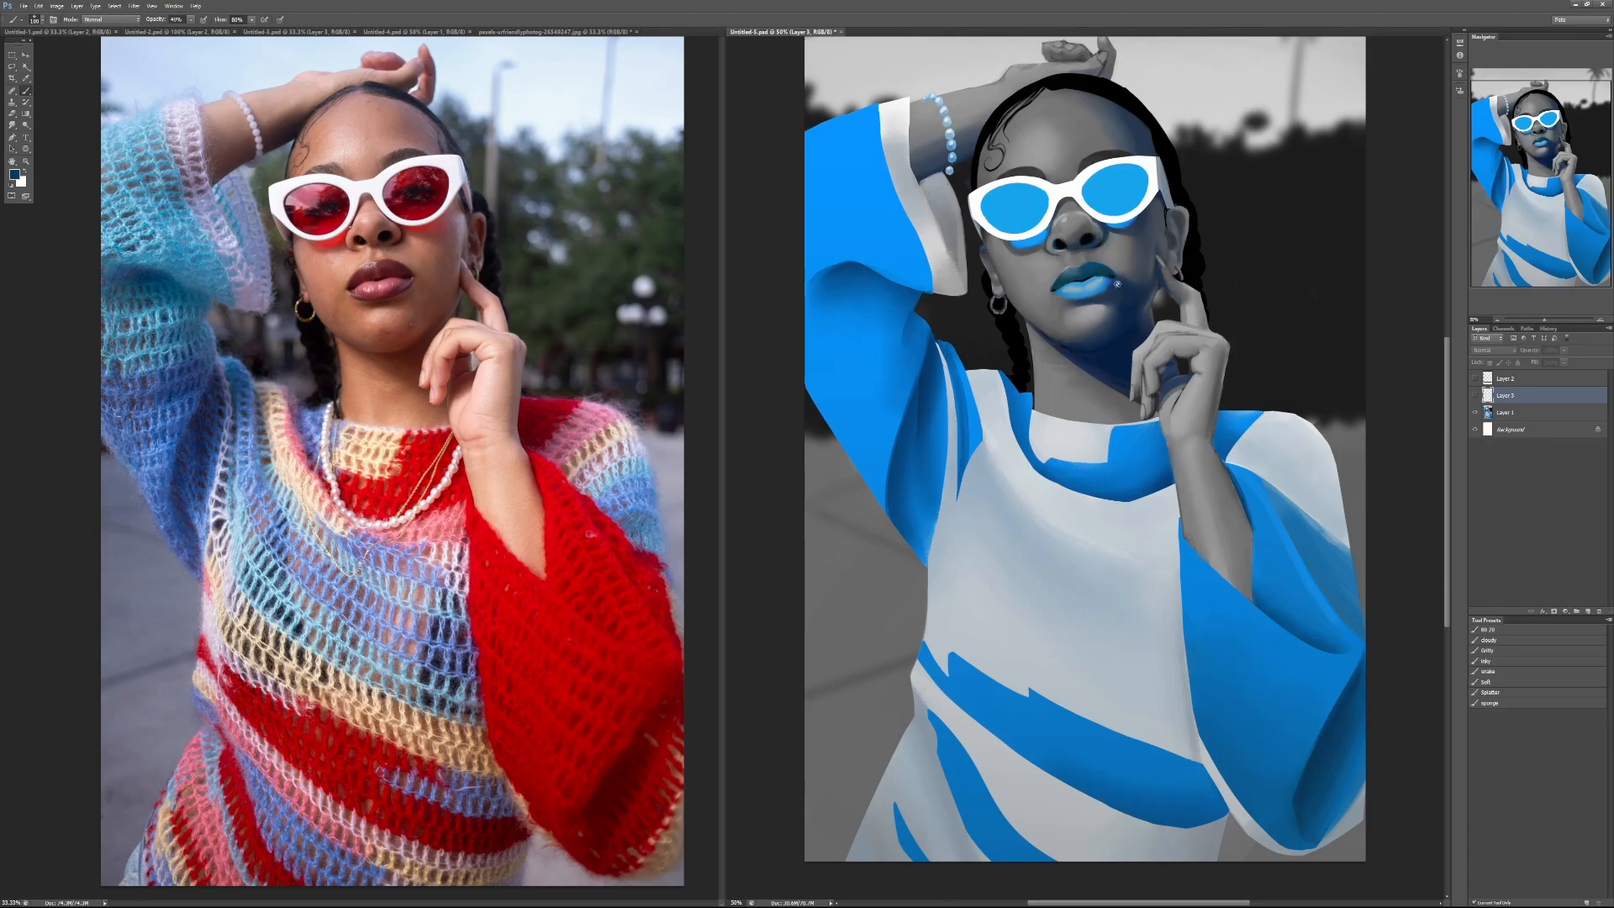
pyautogui.scroll(2, 1085, 226)
pyautogui.moveTo(1211, 74); pyautogui.dragTo(1192, 269)
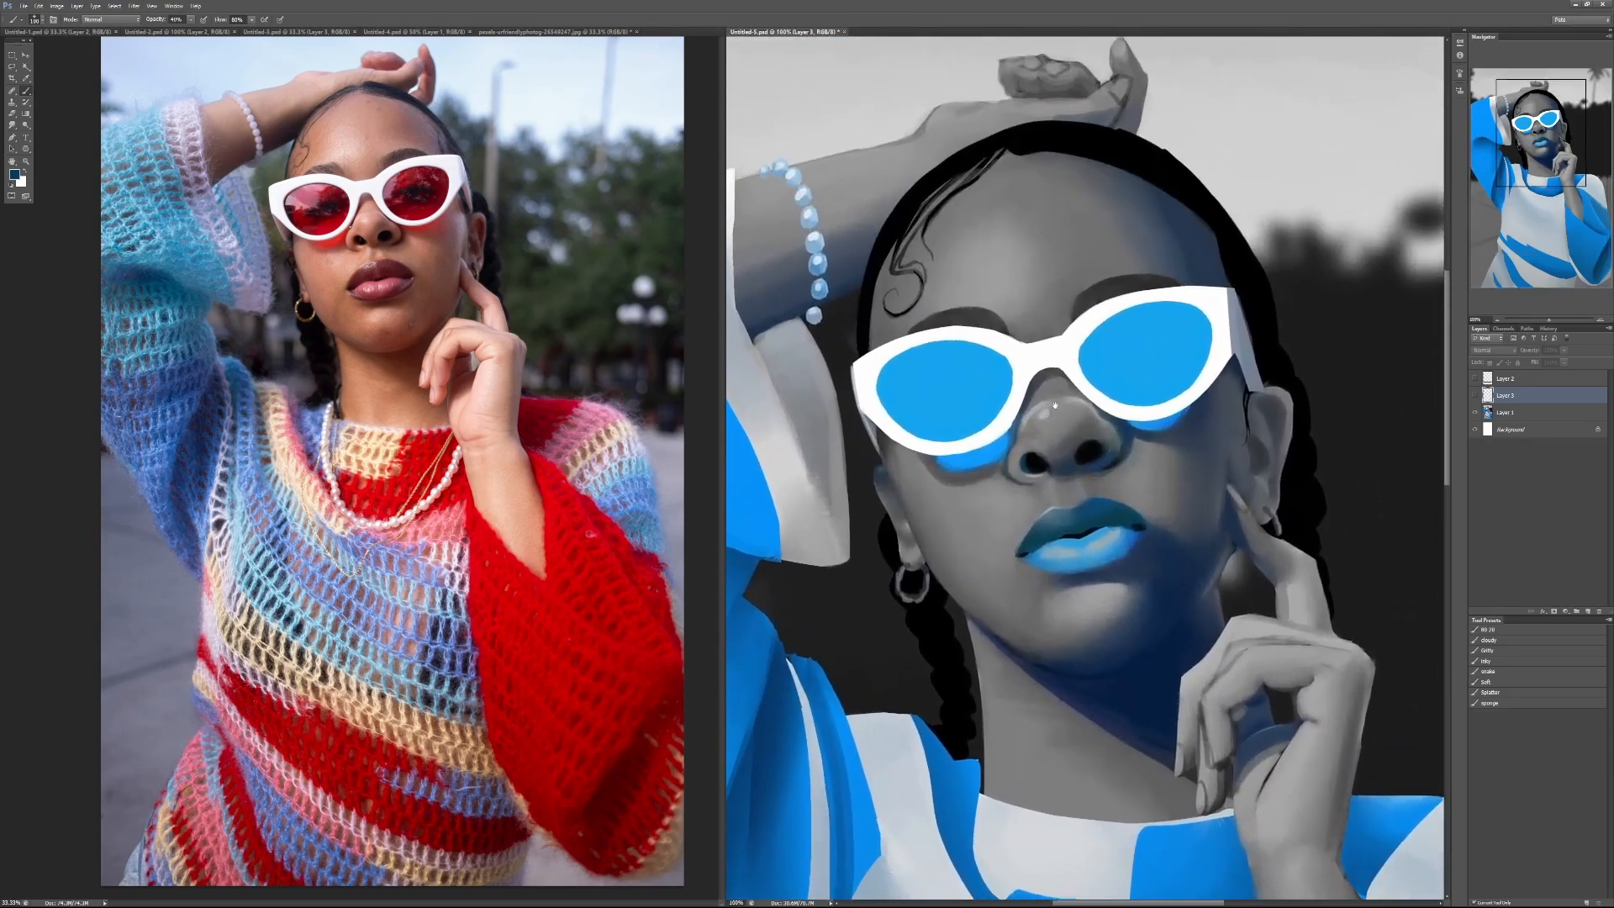
# Step: Add a layer above the portrait layer and paint faint dark blue eyes inside both sunglasses lenses at 30% brush opacity
pyautogui.click(956, 371)
pyautogui.click(803, 332)
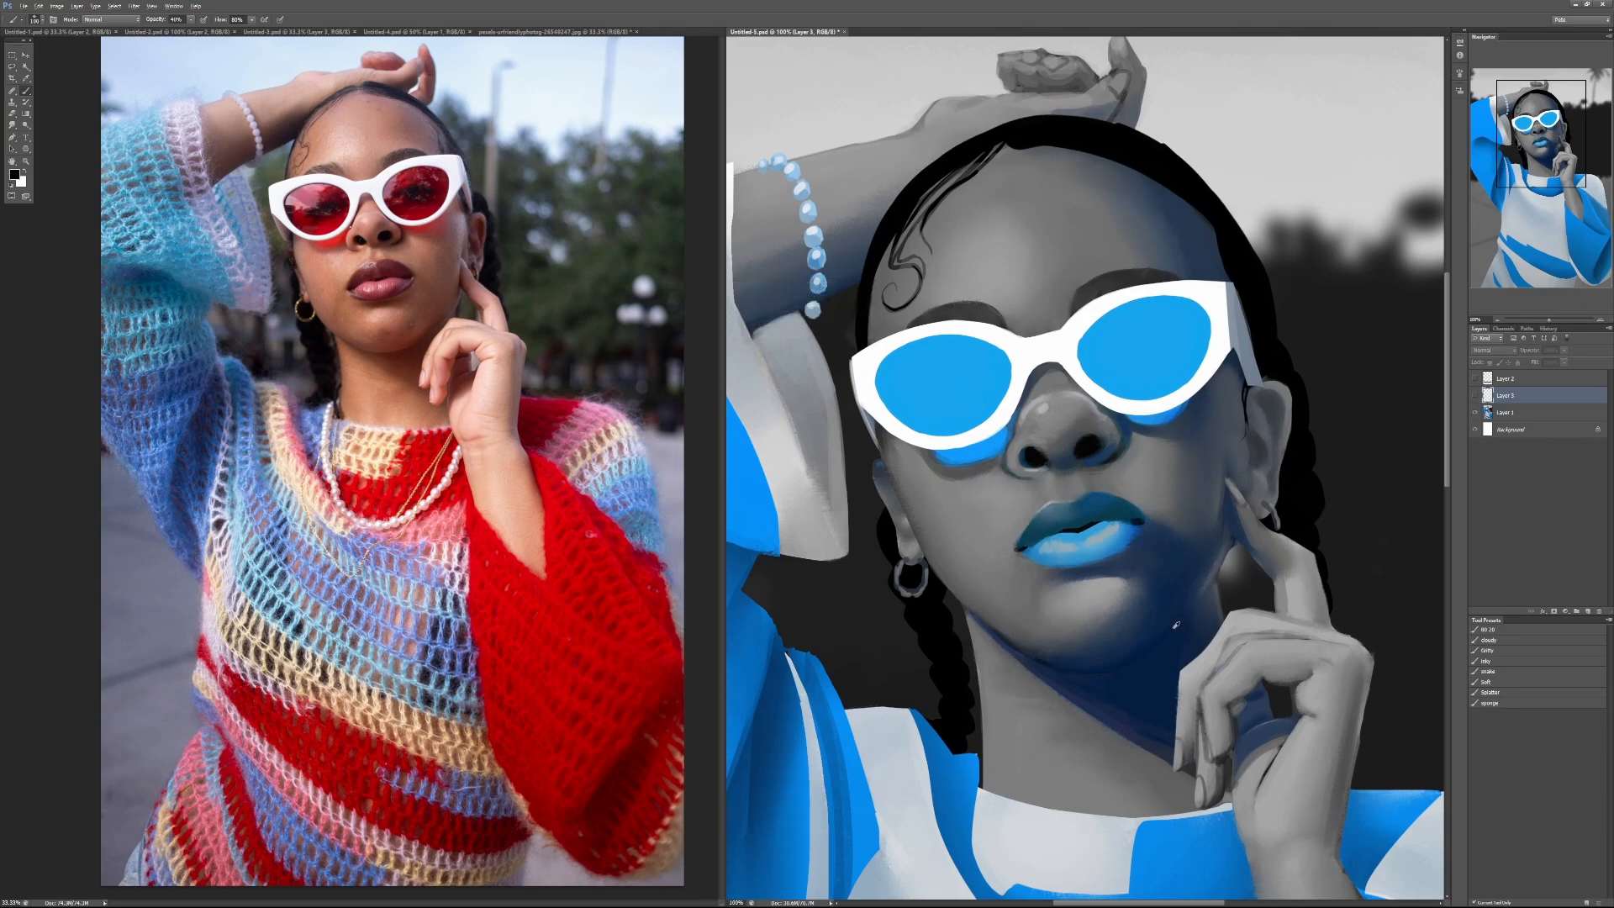
pyautogui.click(1517, 414)
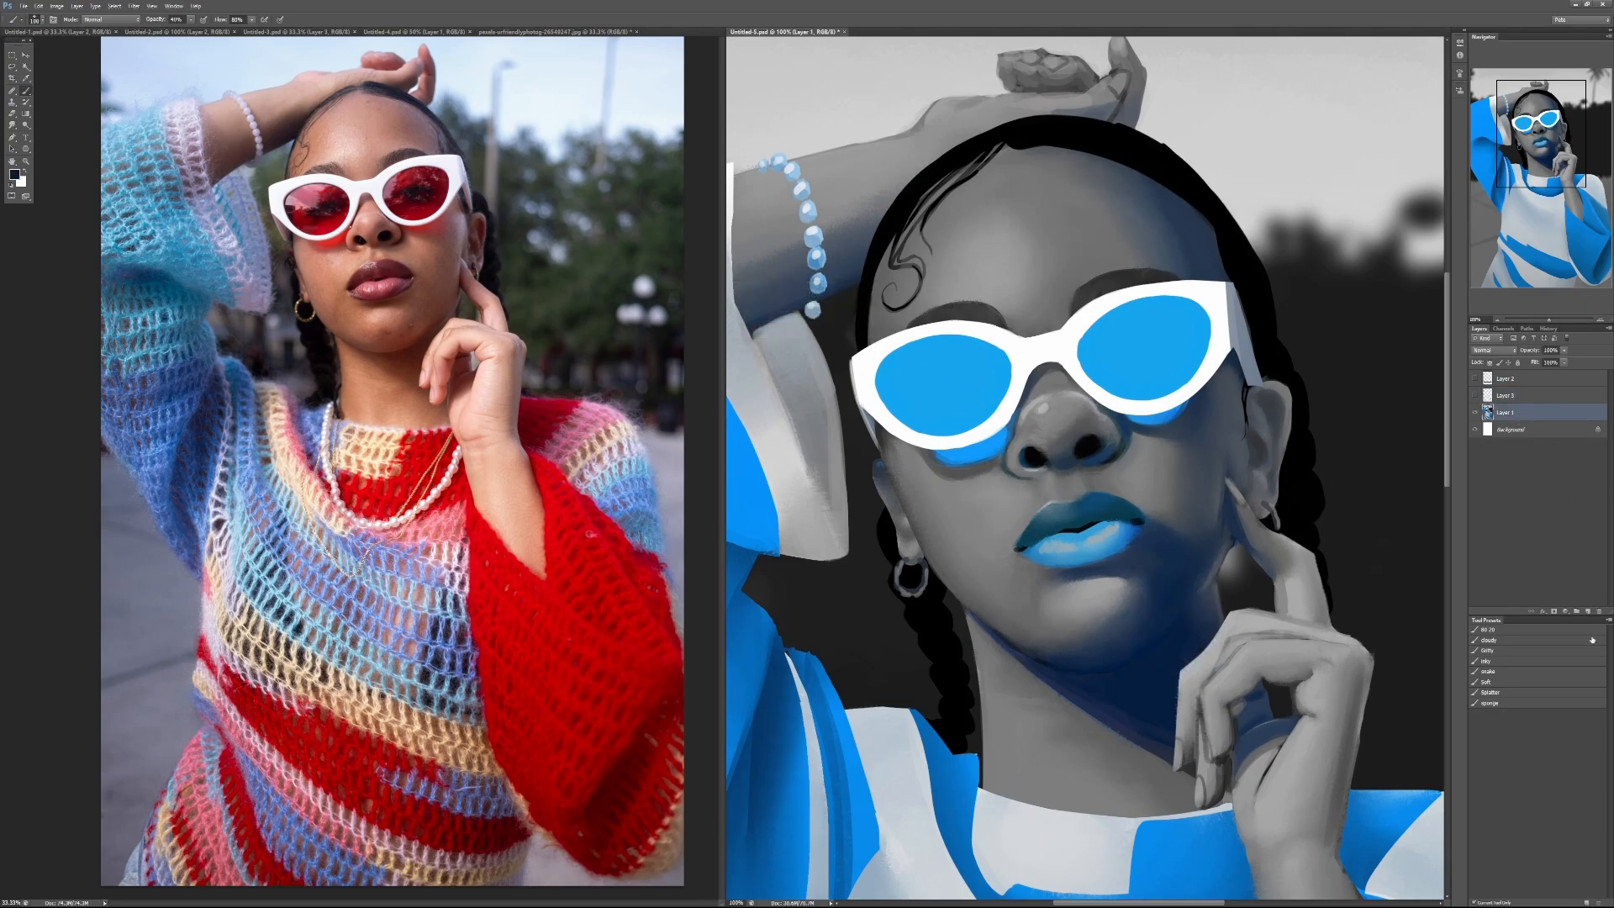
pyautogui.click(1586, 614)
pyautogui.press('3')
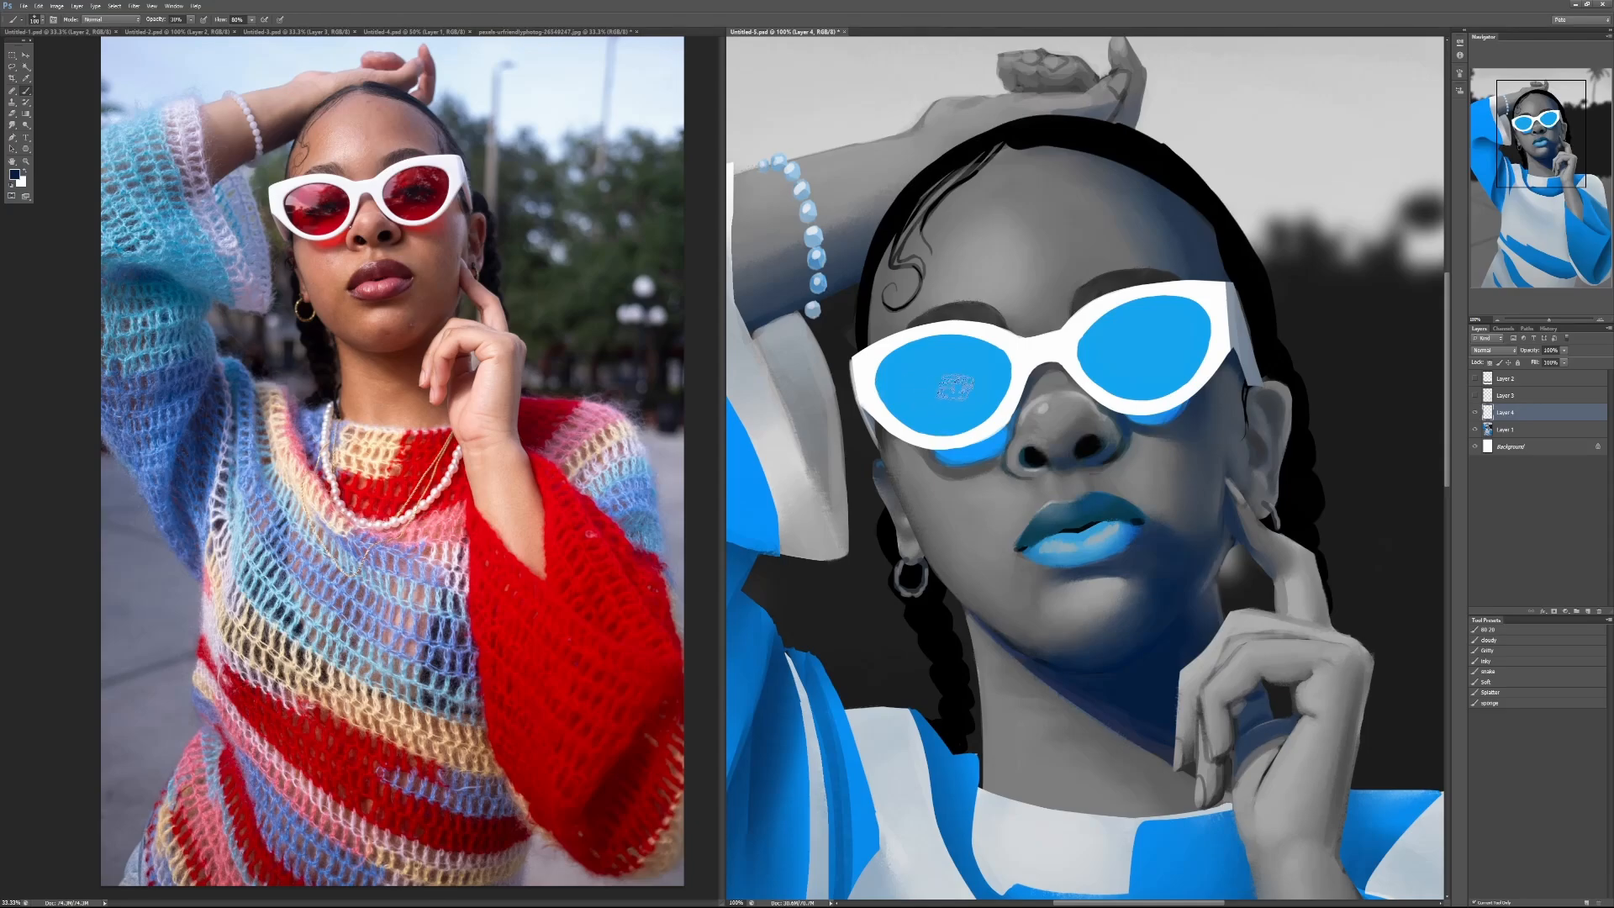
pyautogui.moveTo(919, 387)
pyautogui.mouseDown()
pyautogui.moveTo(974, 374)
pyautogui.moveTo(953, 396)
pyautogui.moveTo(959, 379)
pyautogui.moveTo(986, 393)
pyautogui.moveTo(942, 364)
pyautogui.moveTo(984, 366)
pyautogui.mouseUp()
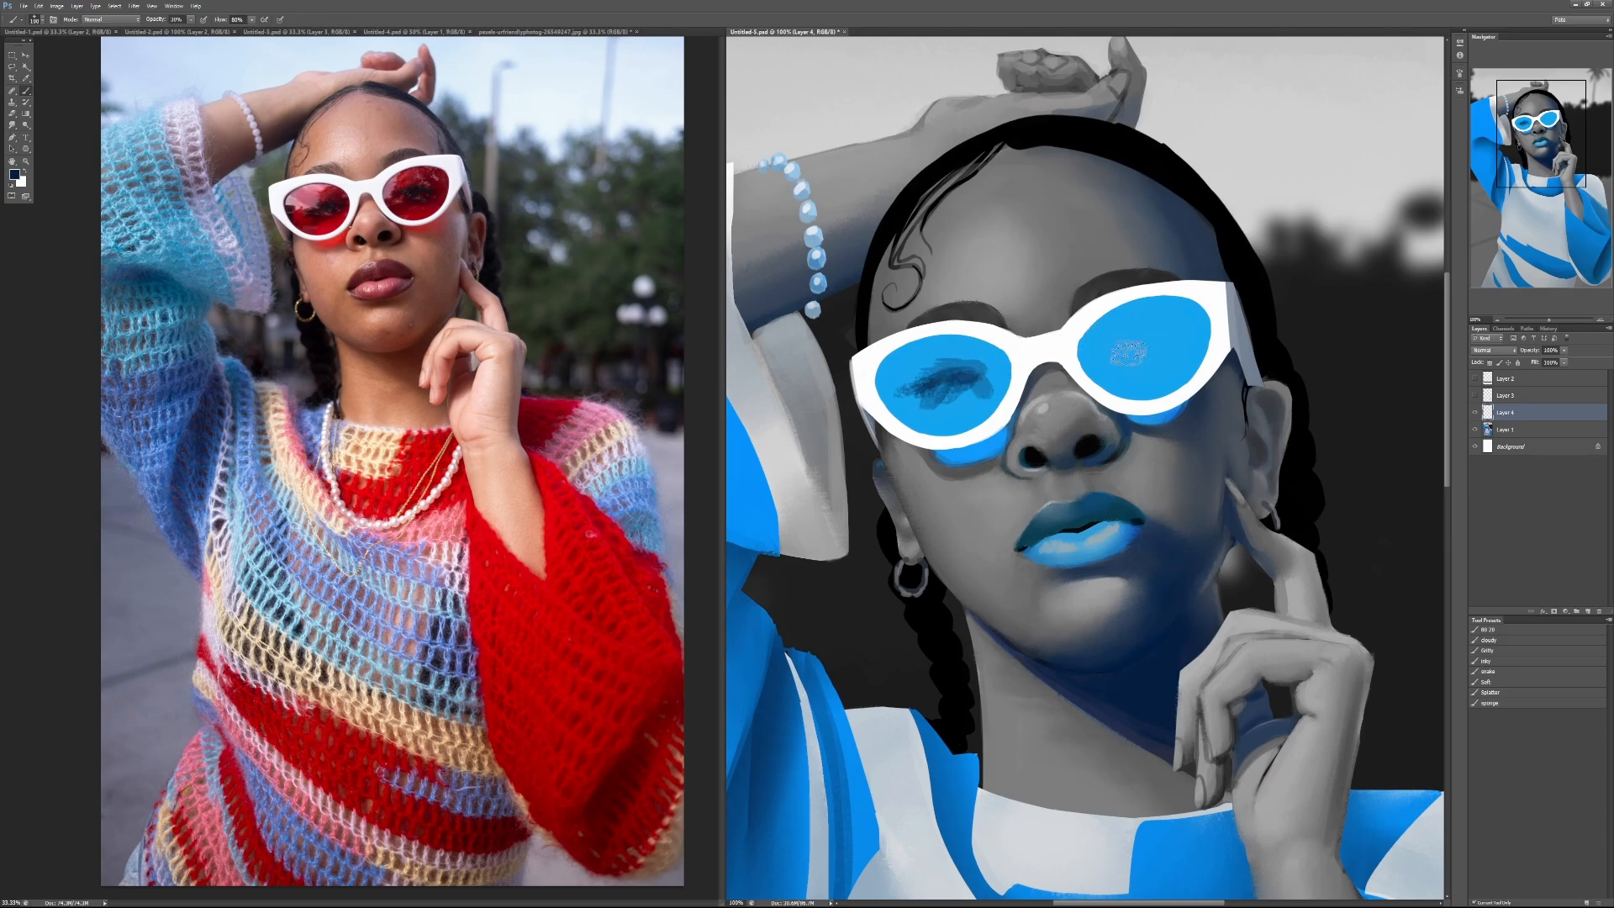
pyautogui.moveTo(1131, 345)
pyautogui.mouseDown()
pyautogui.moveTo(1171, 337)
pyautogui.moveTo(1133, 360)
pyautogui.moveTo(1175, 346)
pyautogui.moveTo(1157, 344)
pyautogui.mouseUp()
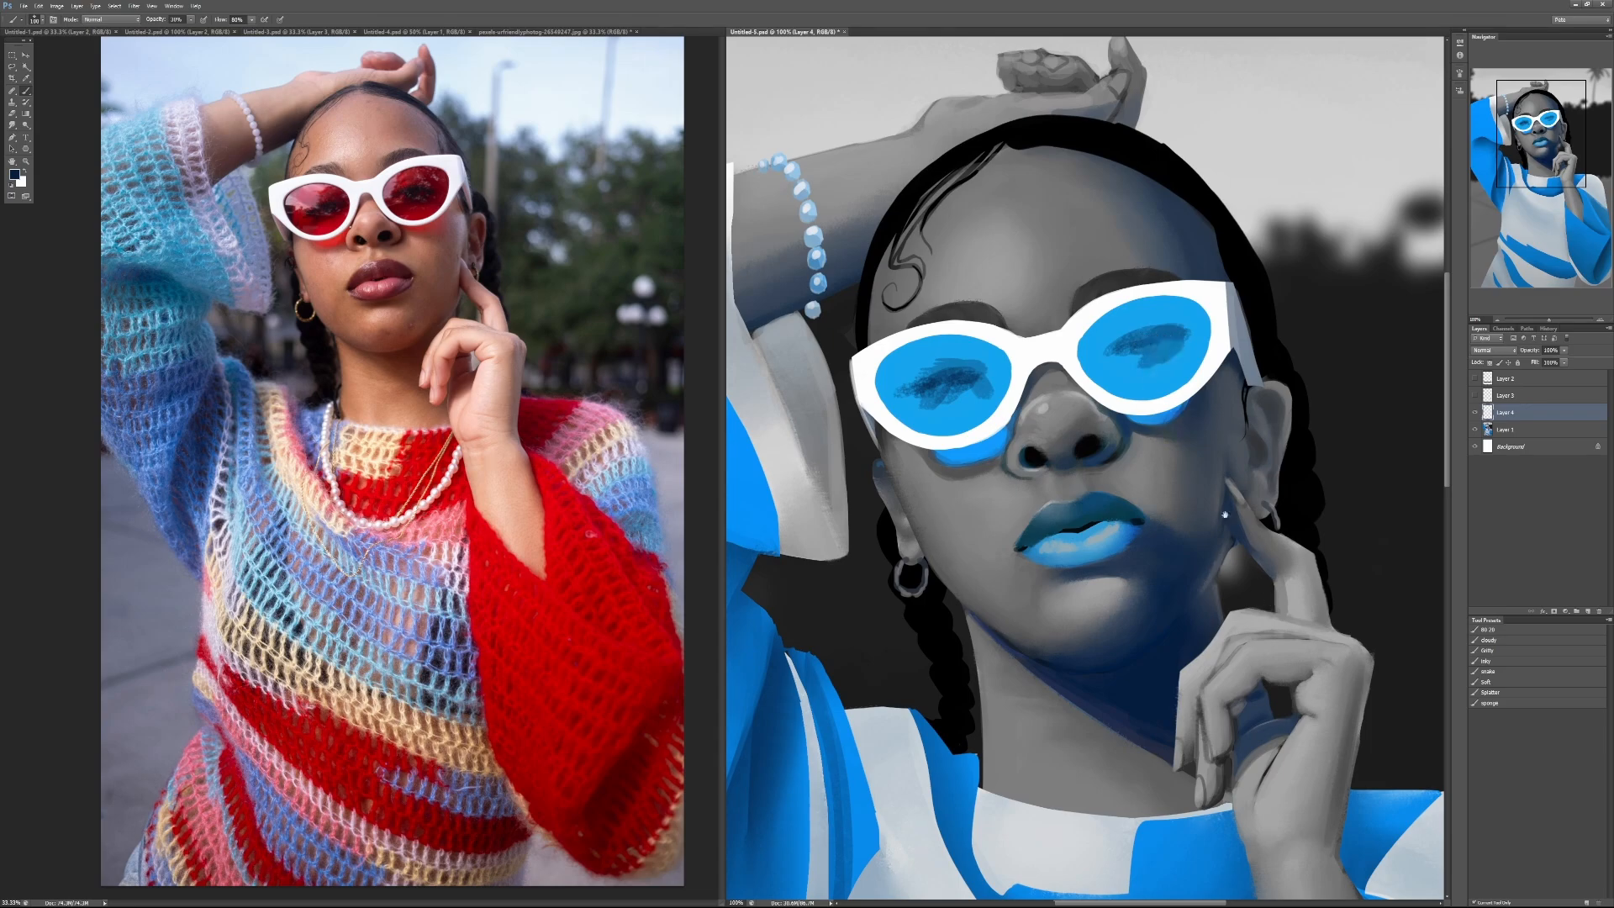
# Step: Examine the painted eyes, face, hand, raised sleeve and sweater folds of the blue portrait up close
pyautogui.moveTo(1211, 521); pyautogui.dragTo(1121, 294)
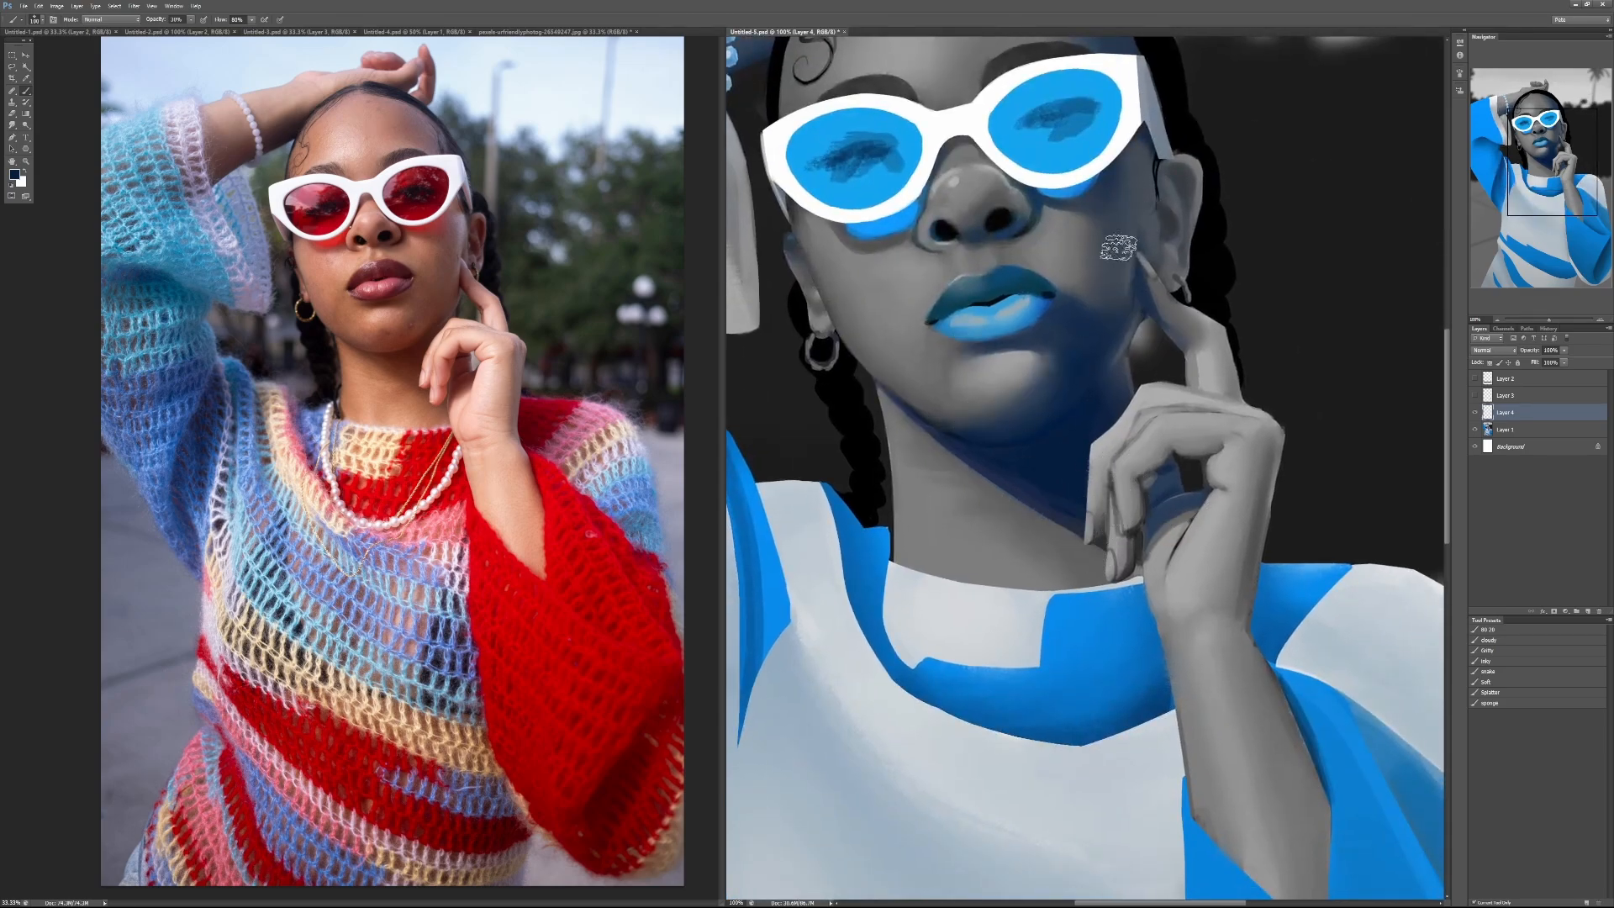
pyautogui.moveTo(1177, 626); pyautogui.dragTo(1051, 288)
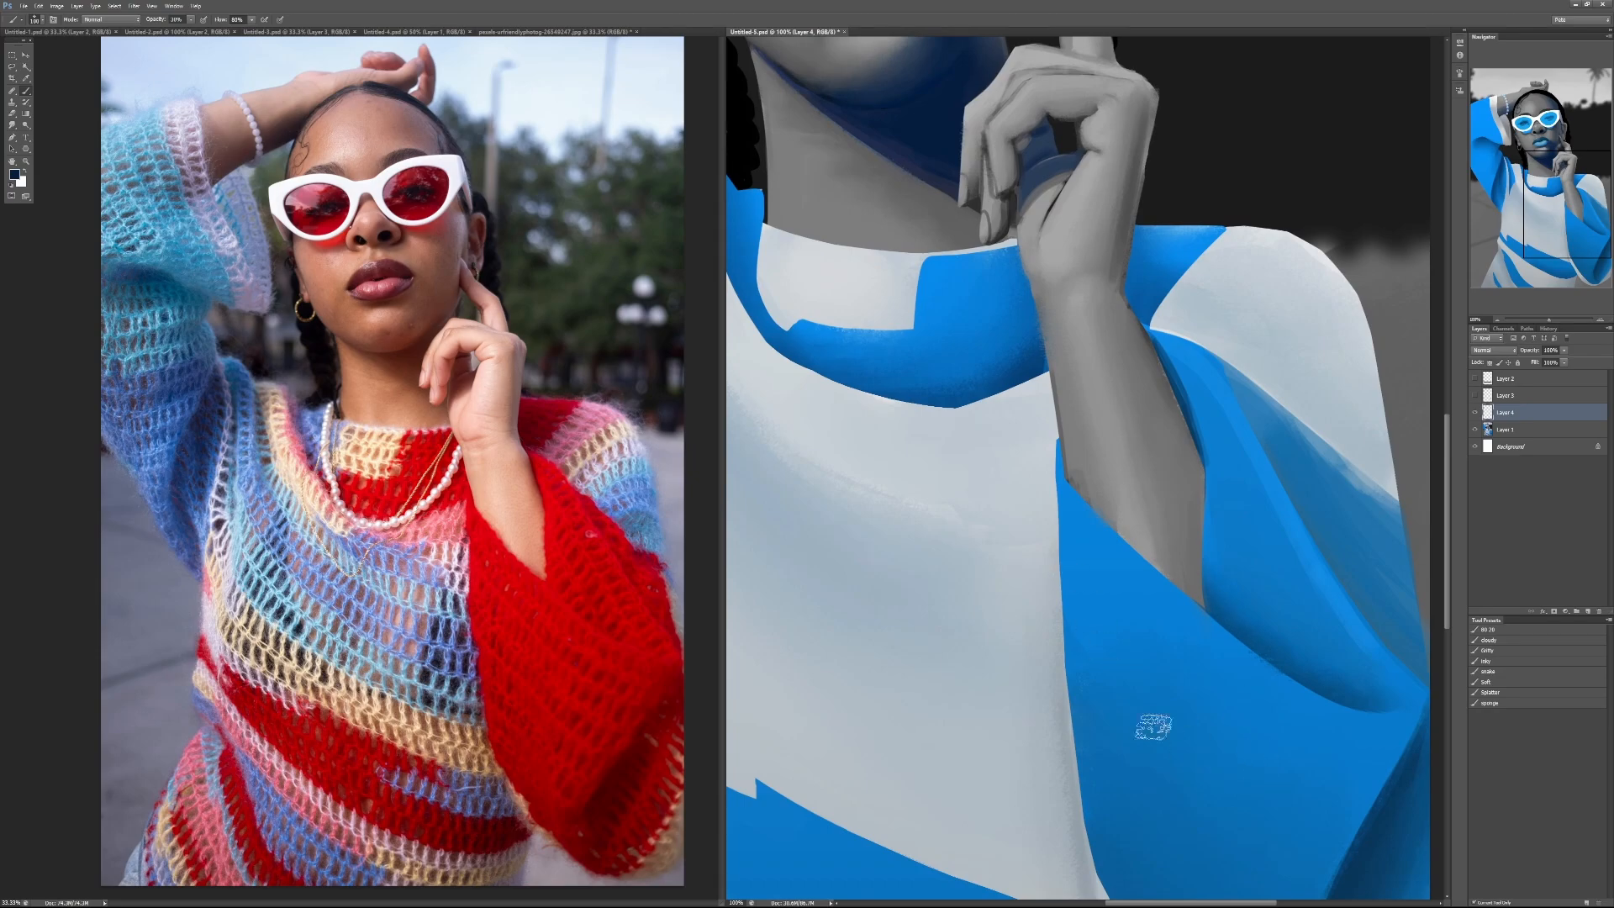
pyautogui.moveTo(980, 342)
pyautogui.mouseDown()
pyautogui.moveTo(1019, 553)
pyautogui.moveTo(1058, 610)
pyautogui.mouseUp()
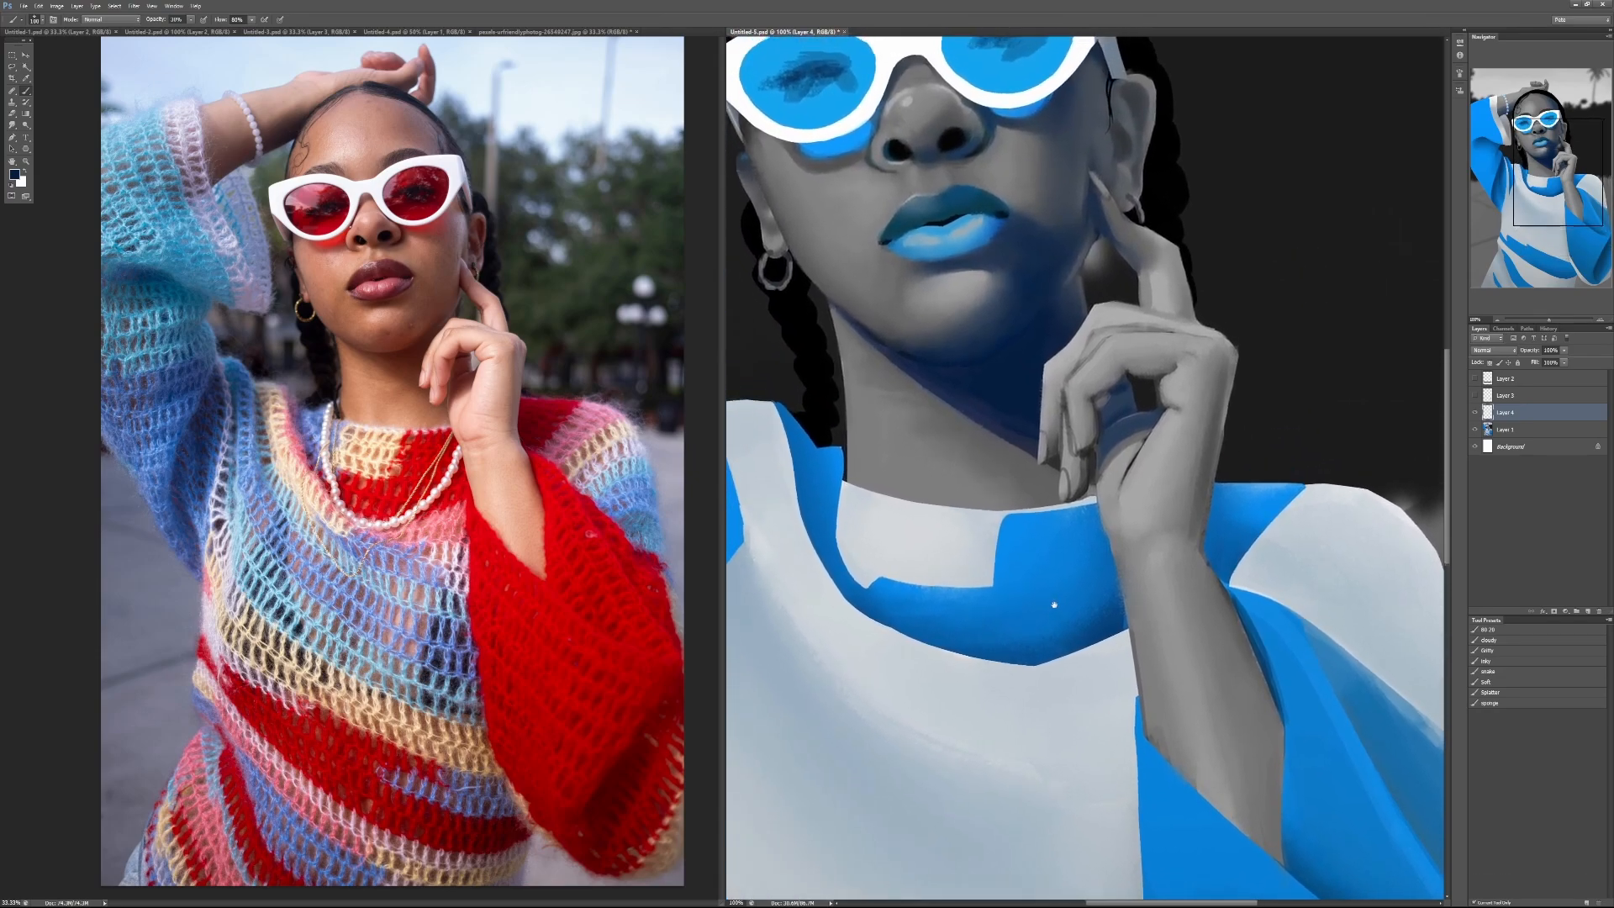
pyautogui.moveTo(1024, 445)
pyautogui.mouseDown()
pyautogui.moveTo(1063, 527)
pyautogui.moveTo(1054, 546)
pyautogui.mouseUp()
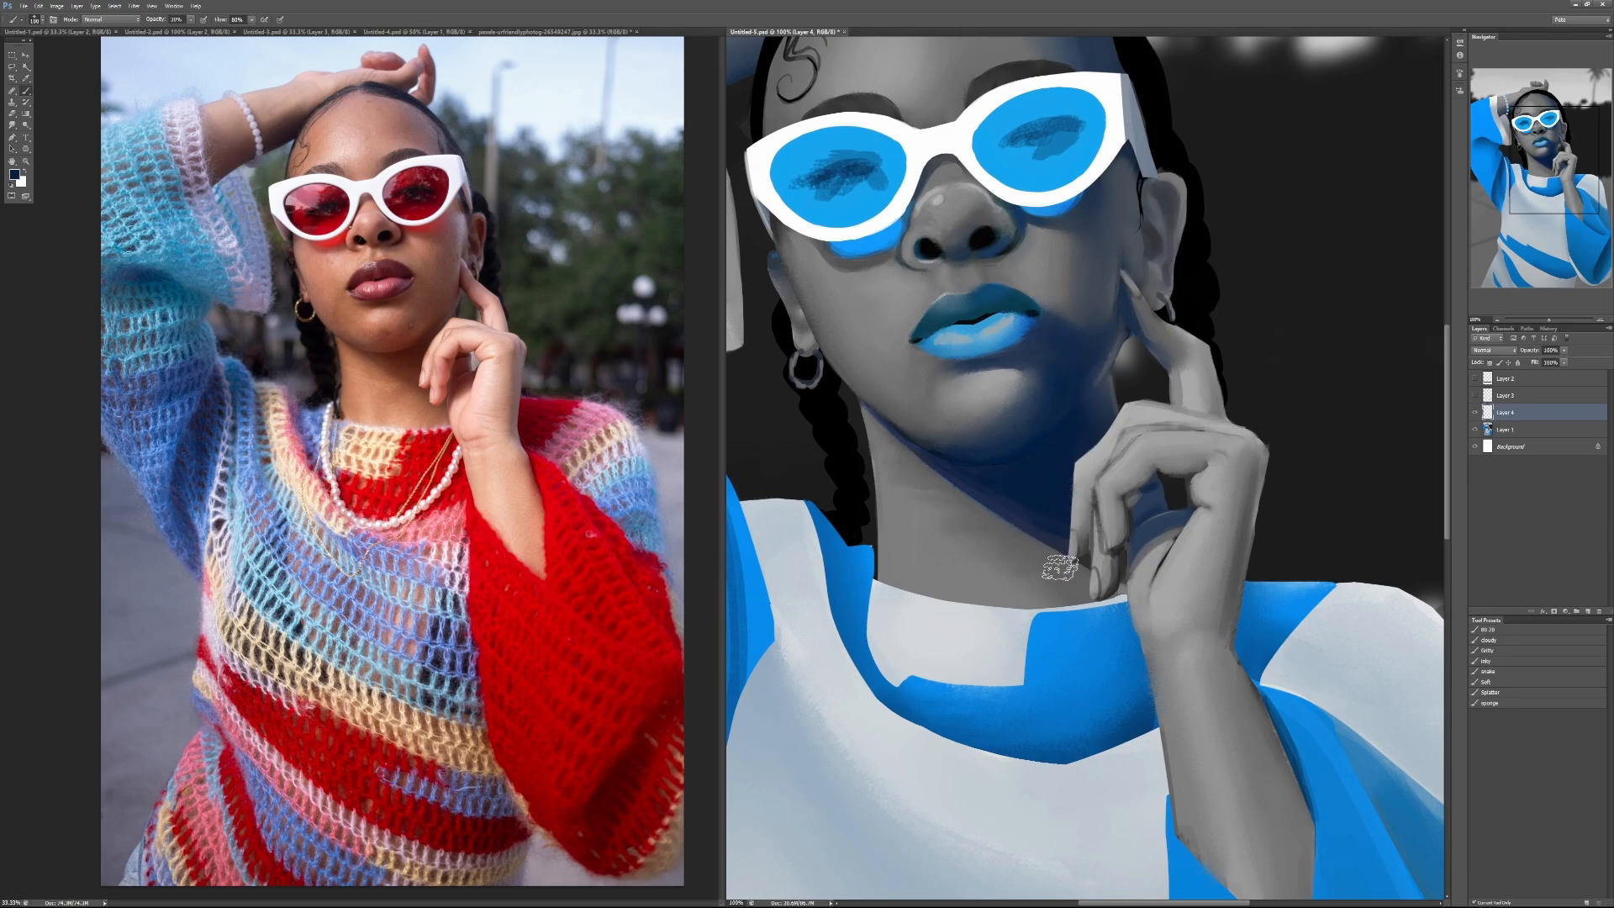
pyautogui.moveTo(1013, 438); pyautogui.dragTo(1017, 588)
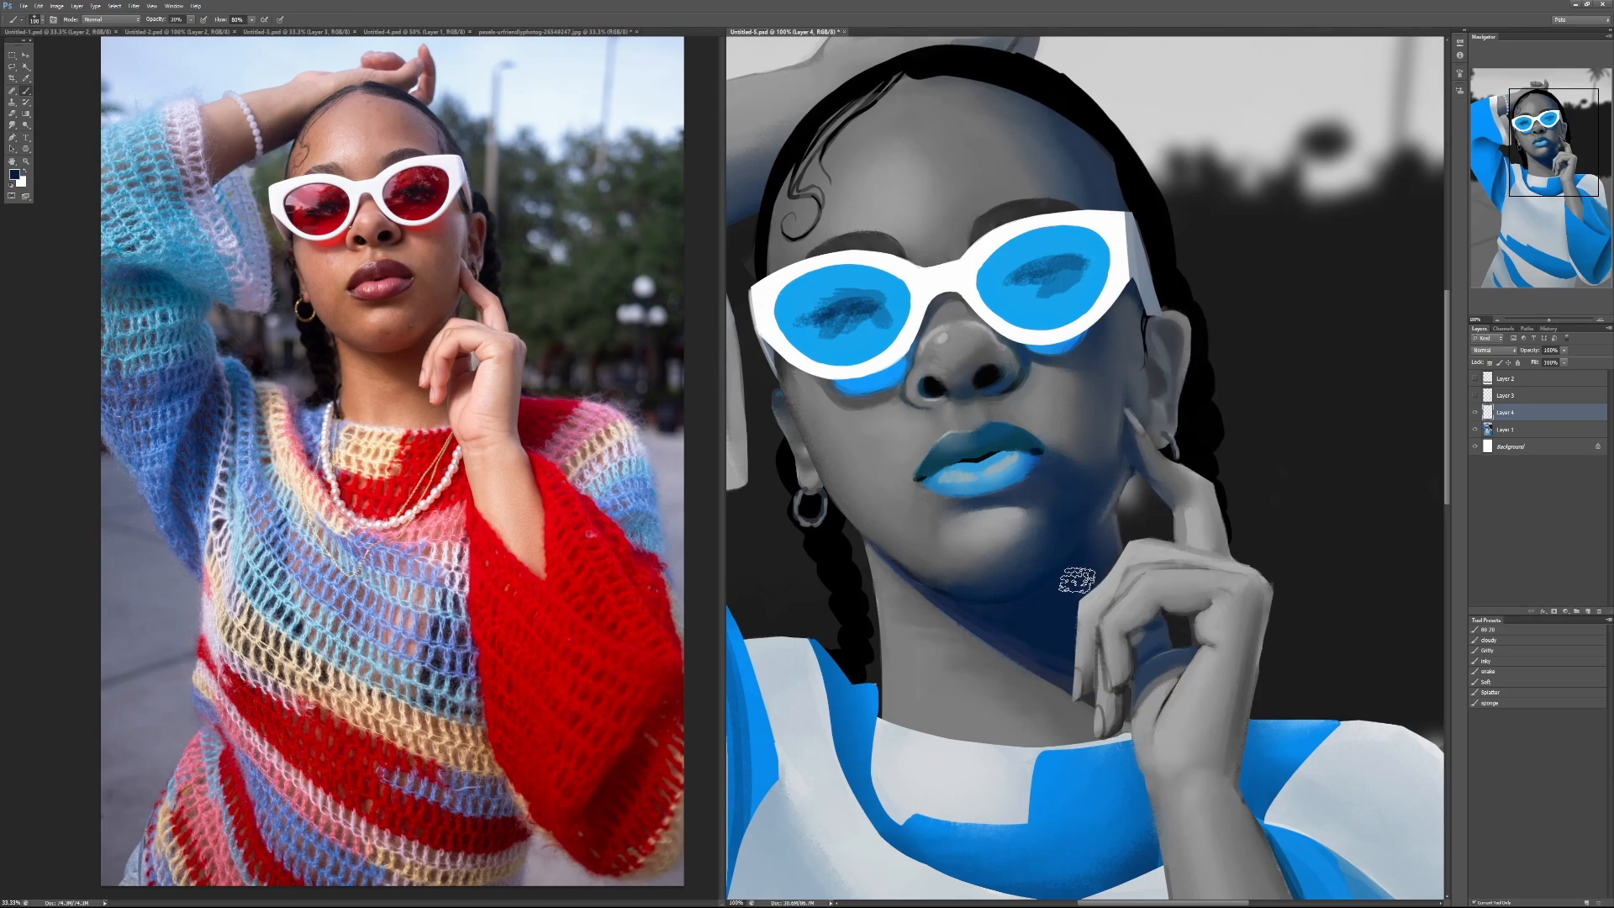
pyautogui.moveTo(943, 474); pyautogui.dragTo(1161, 488)
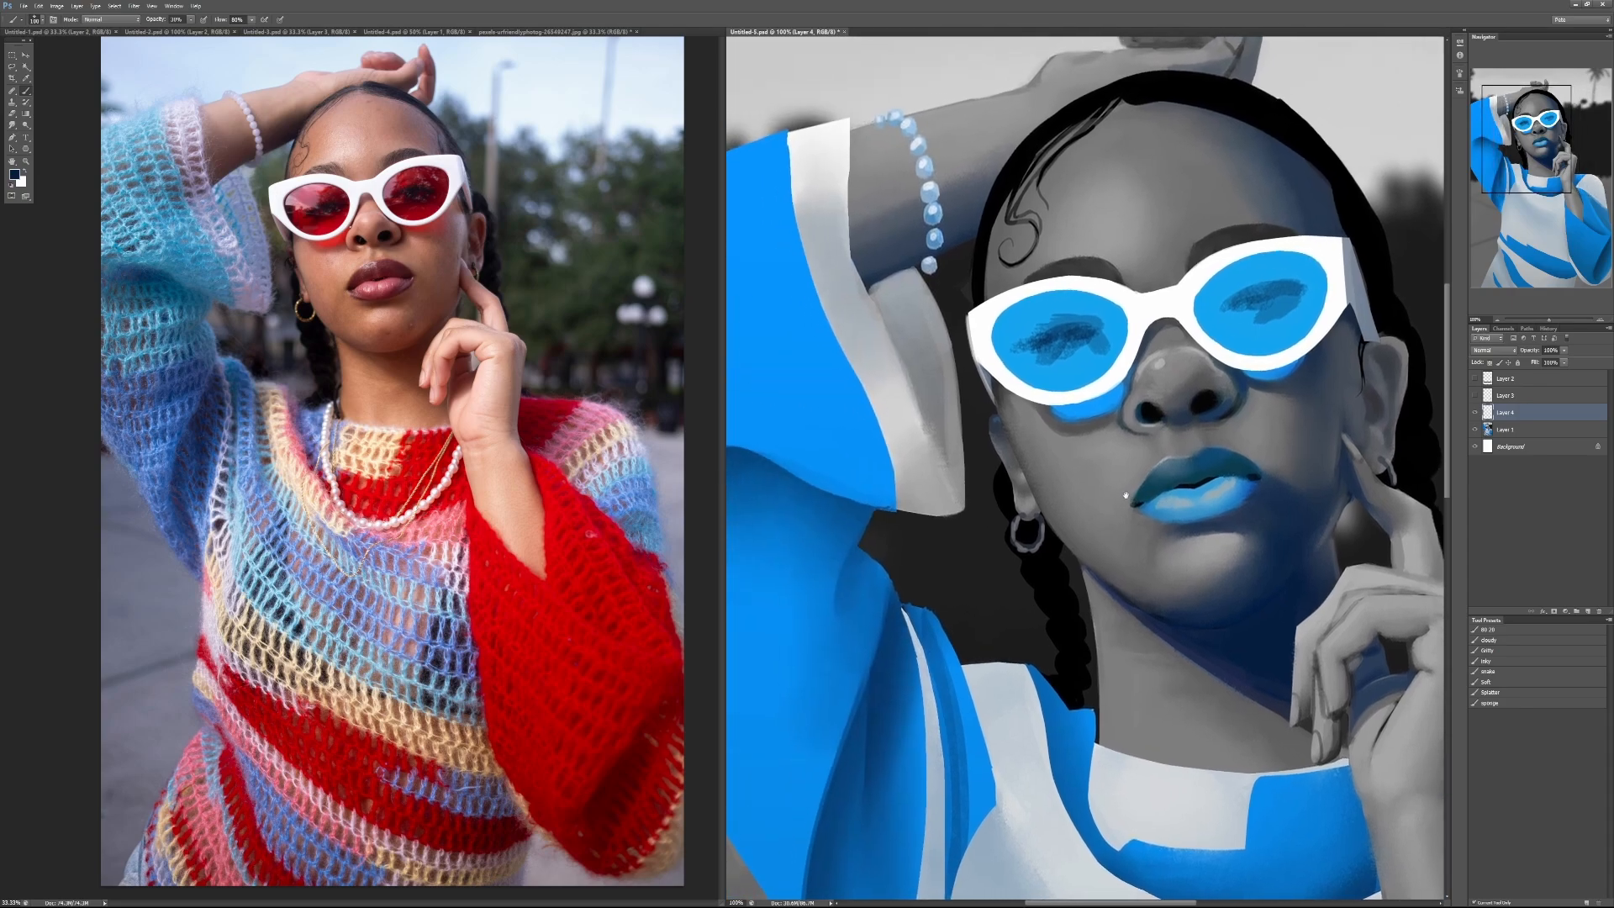
pyautogui.moveTo(1309, 650)
pyautogui.mouseDown()
pyautogui.moveTo(1190, 457)
pyautogui.moveTo(1118, 492)
pyautogui.mouseUp()
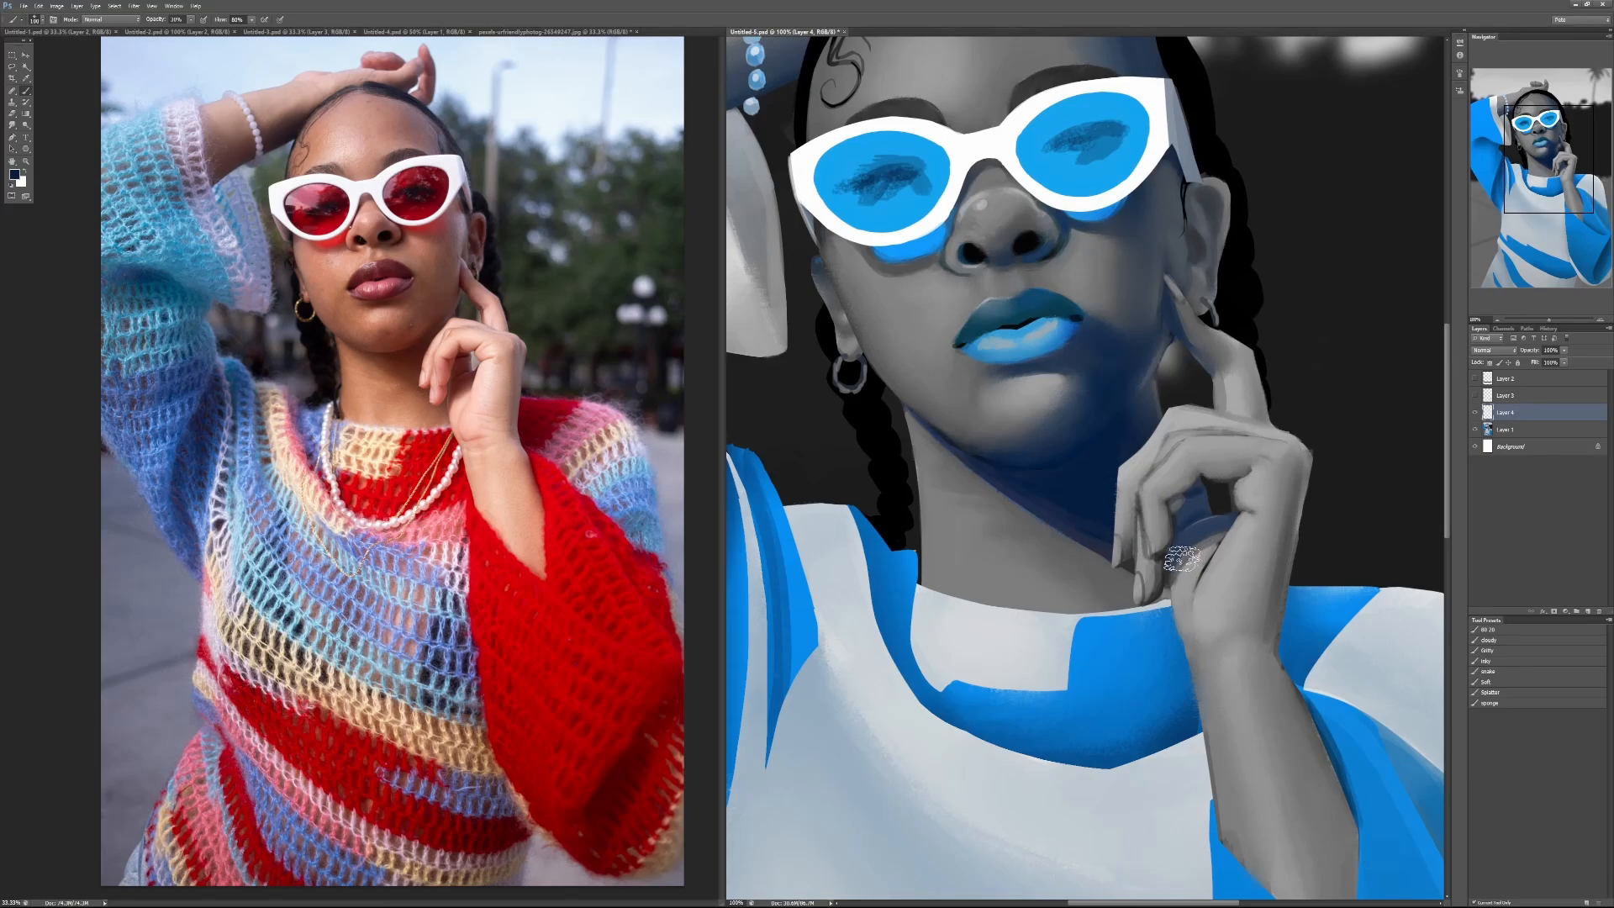
# Step: Deepen the painted eye in the sunglasses lens nearer the raised finger at 20% brush opacity
pyautogui.moveTo(1128, 441); pyautogui.dragTo(1128, 507)
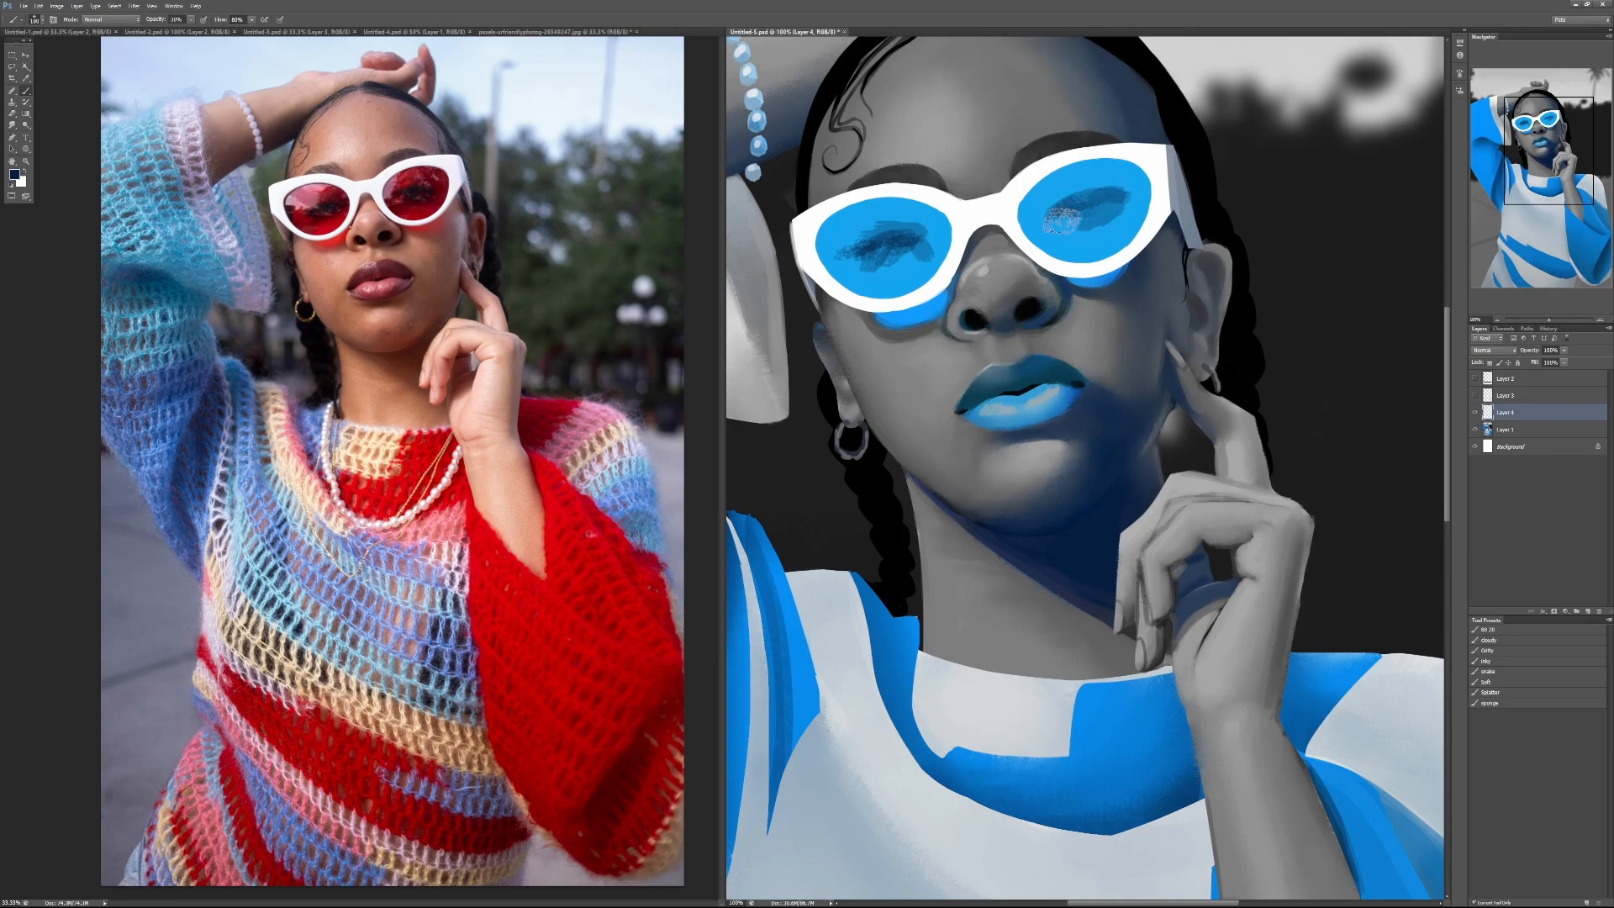
pyautogui.press('2')
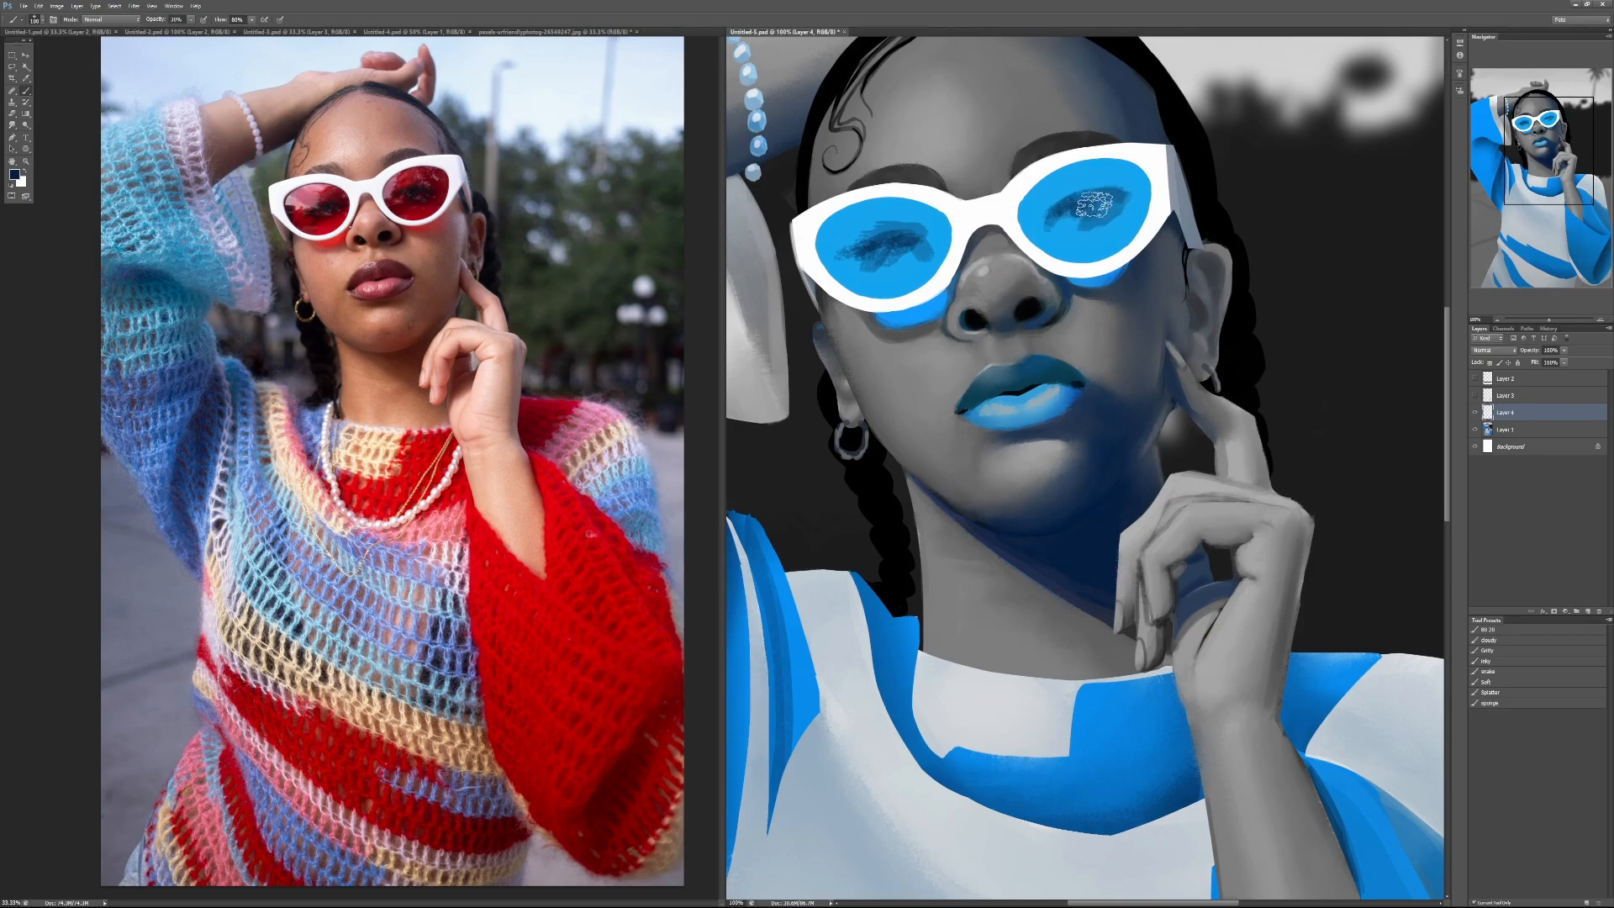
pyautogui.moveTo(1096, 209)
pyautogui.mouseDown()
pyautogui.moveTo(1067, 222)
pyautogui.moveTo(1120, 204)
pyautogui.mouseUp()
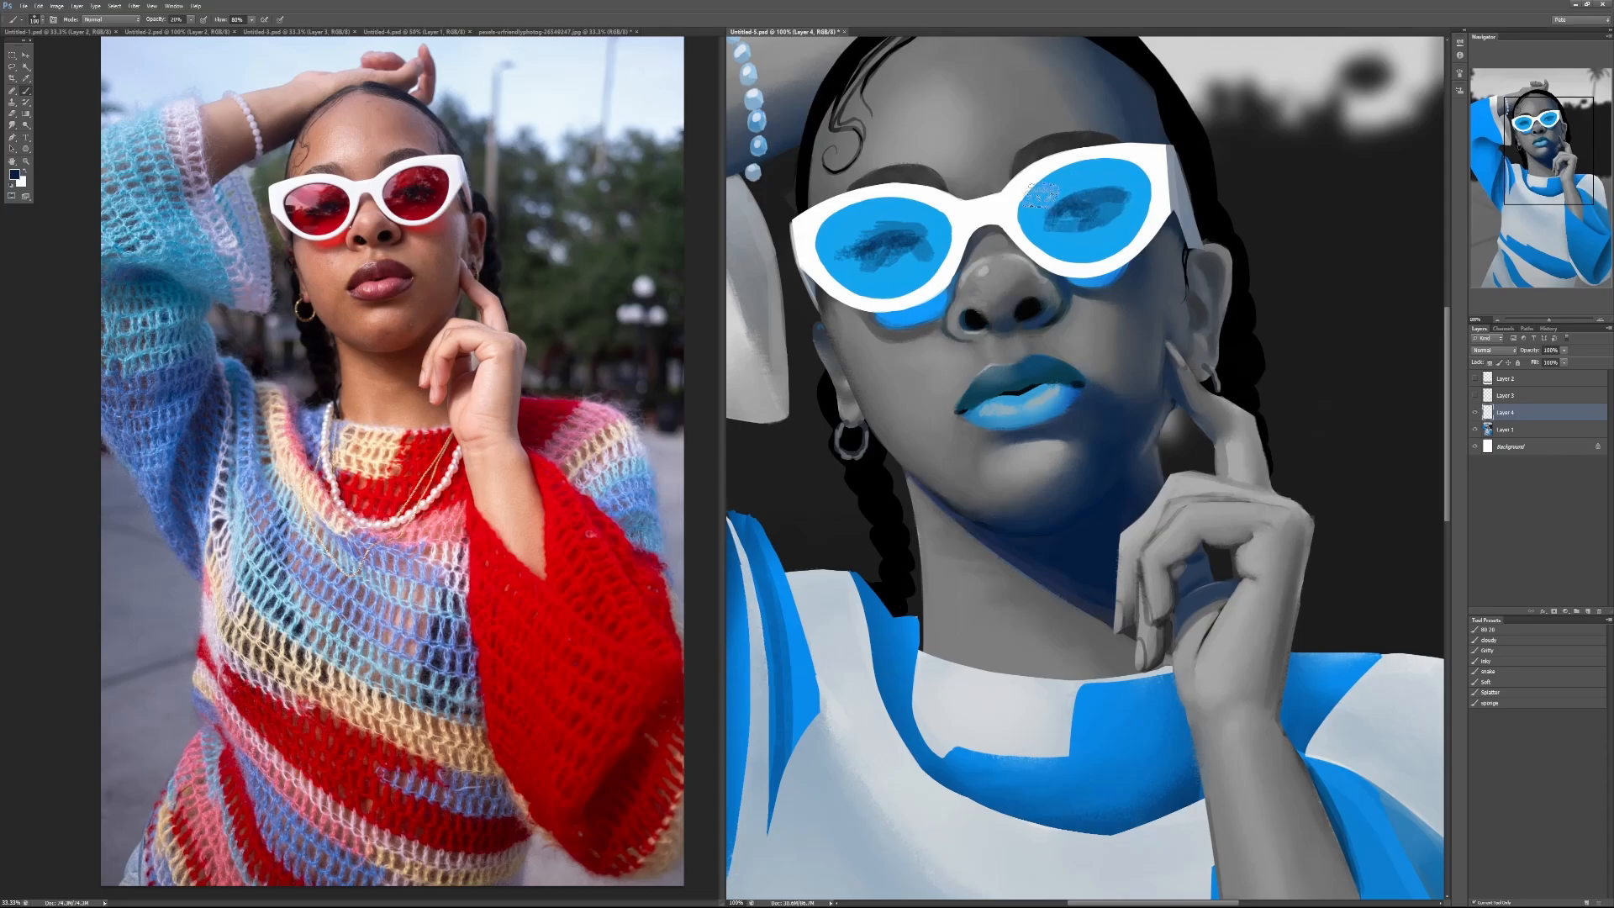
# Step: Try a white reflection stroke on the same sunglasses lens at 50% brush opacity, and undo it
pyautogui.press('x')
pyautogui.press('5')
pyautogui.moveTo(1045, 188); pyautogui.dragTo(1033, 214)
pyautogui.hotkey('ctrl', 'z')
# Step: View the whole blue portrait together with its comment layer, and cancel closing the document
pyautogui.scroll(-1, 1008, 449)
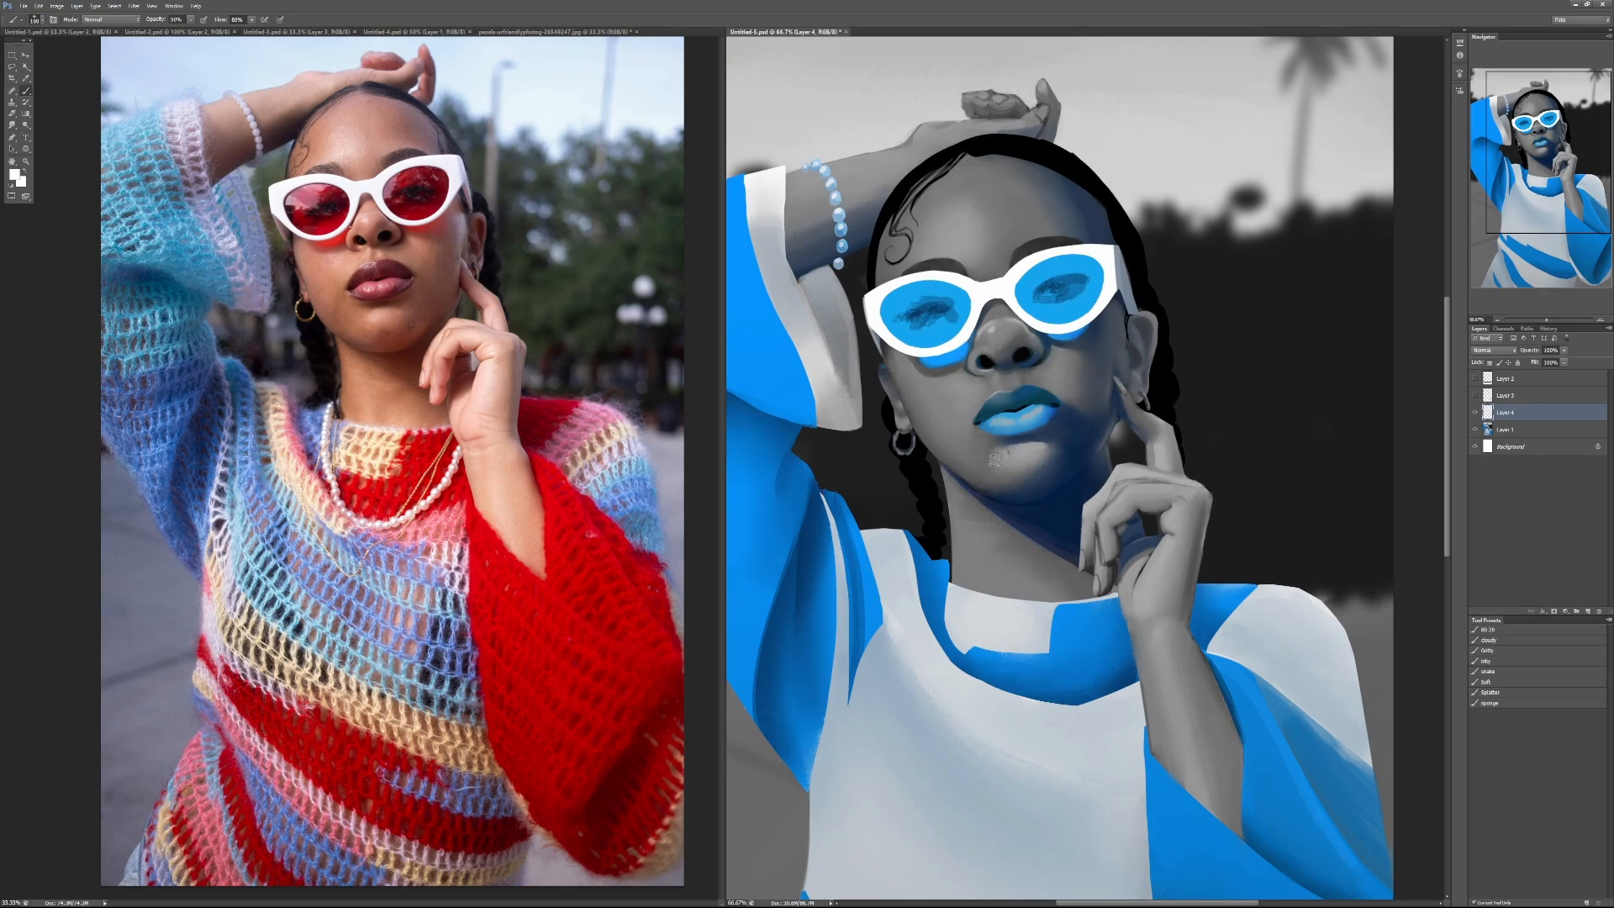
pyautogui.scroll(-1, 1004, 460)
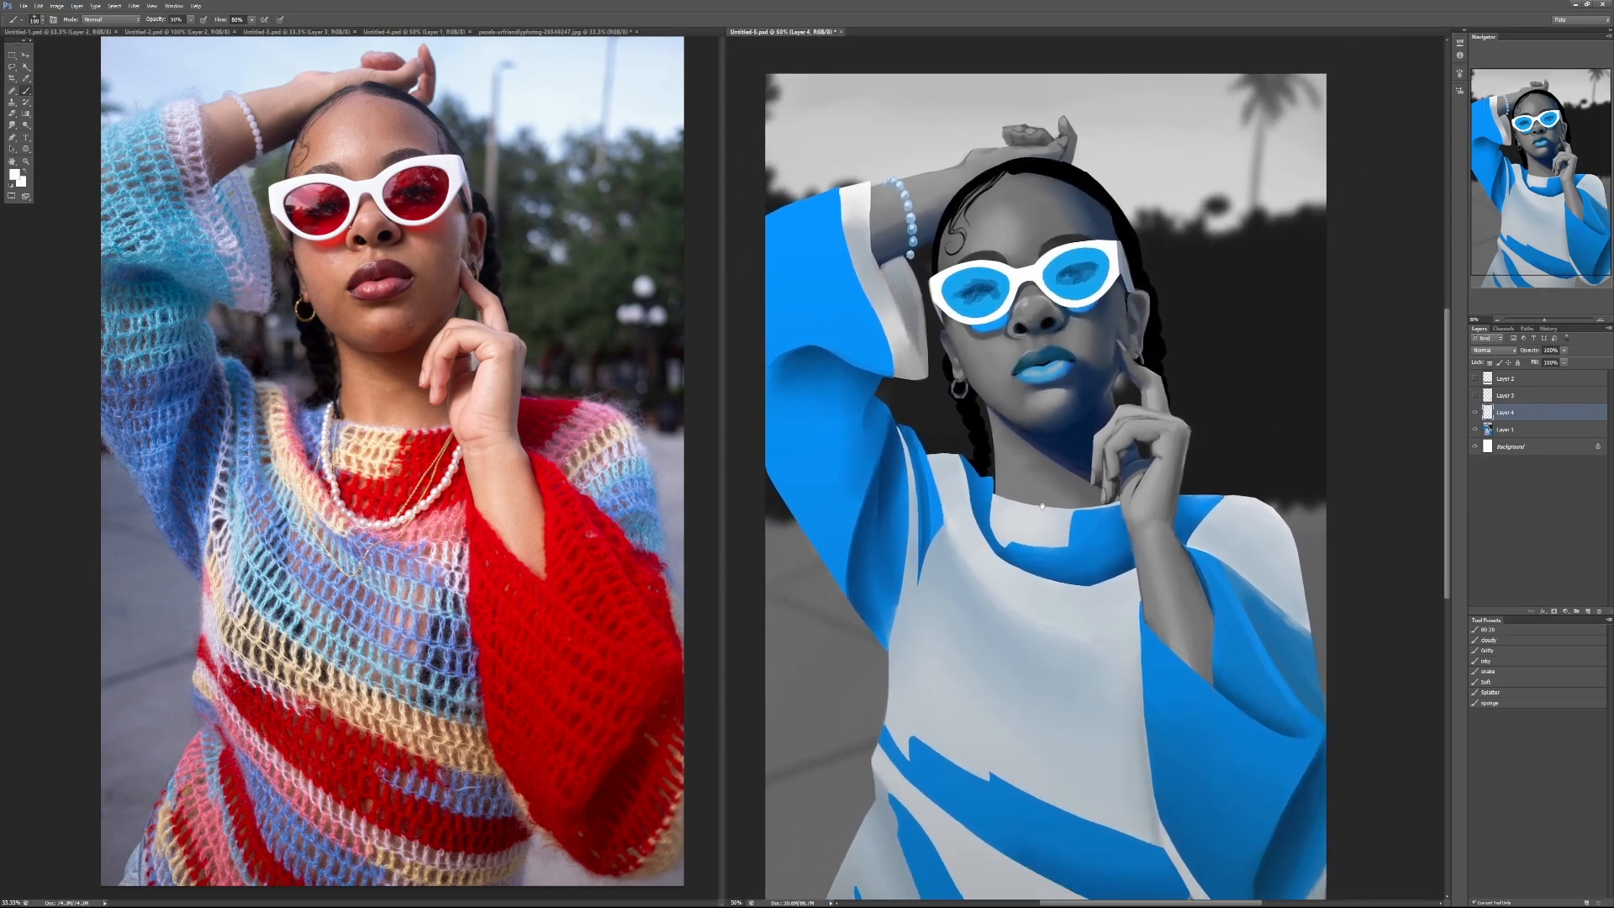
pyautogui.scroll(-1, 1013, 557)
pyautogui.scroll(1, 1048, 517)
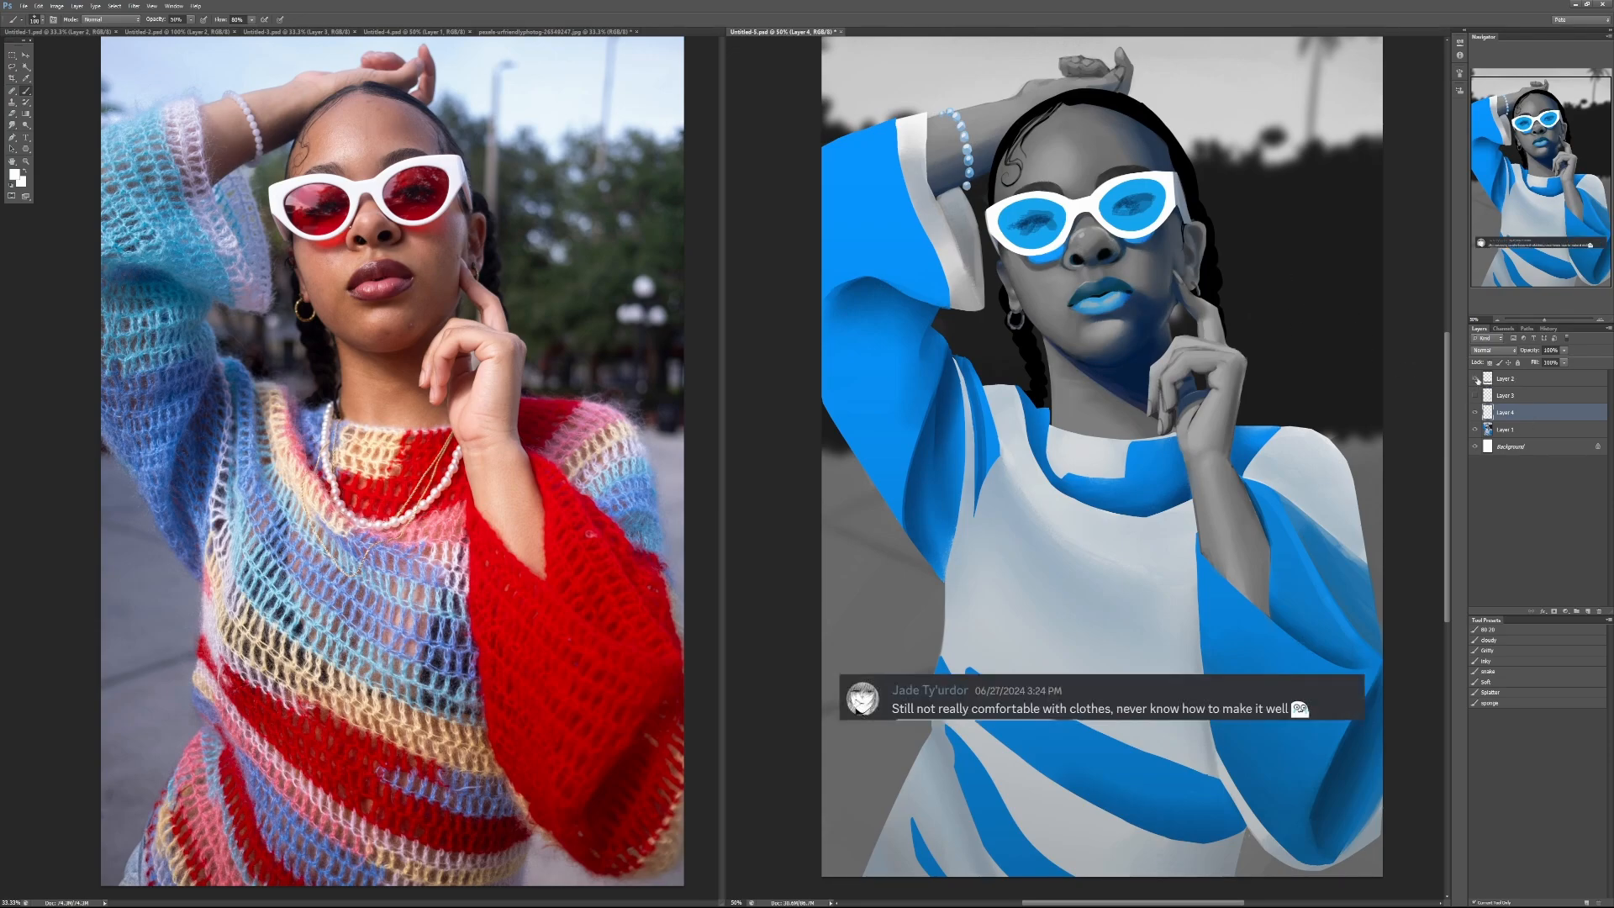
pyautogui.hotkey('ctrl', '-')
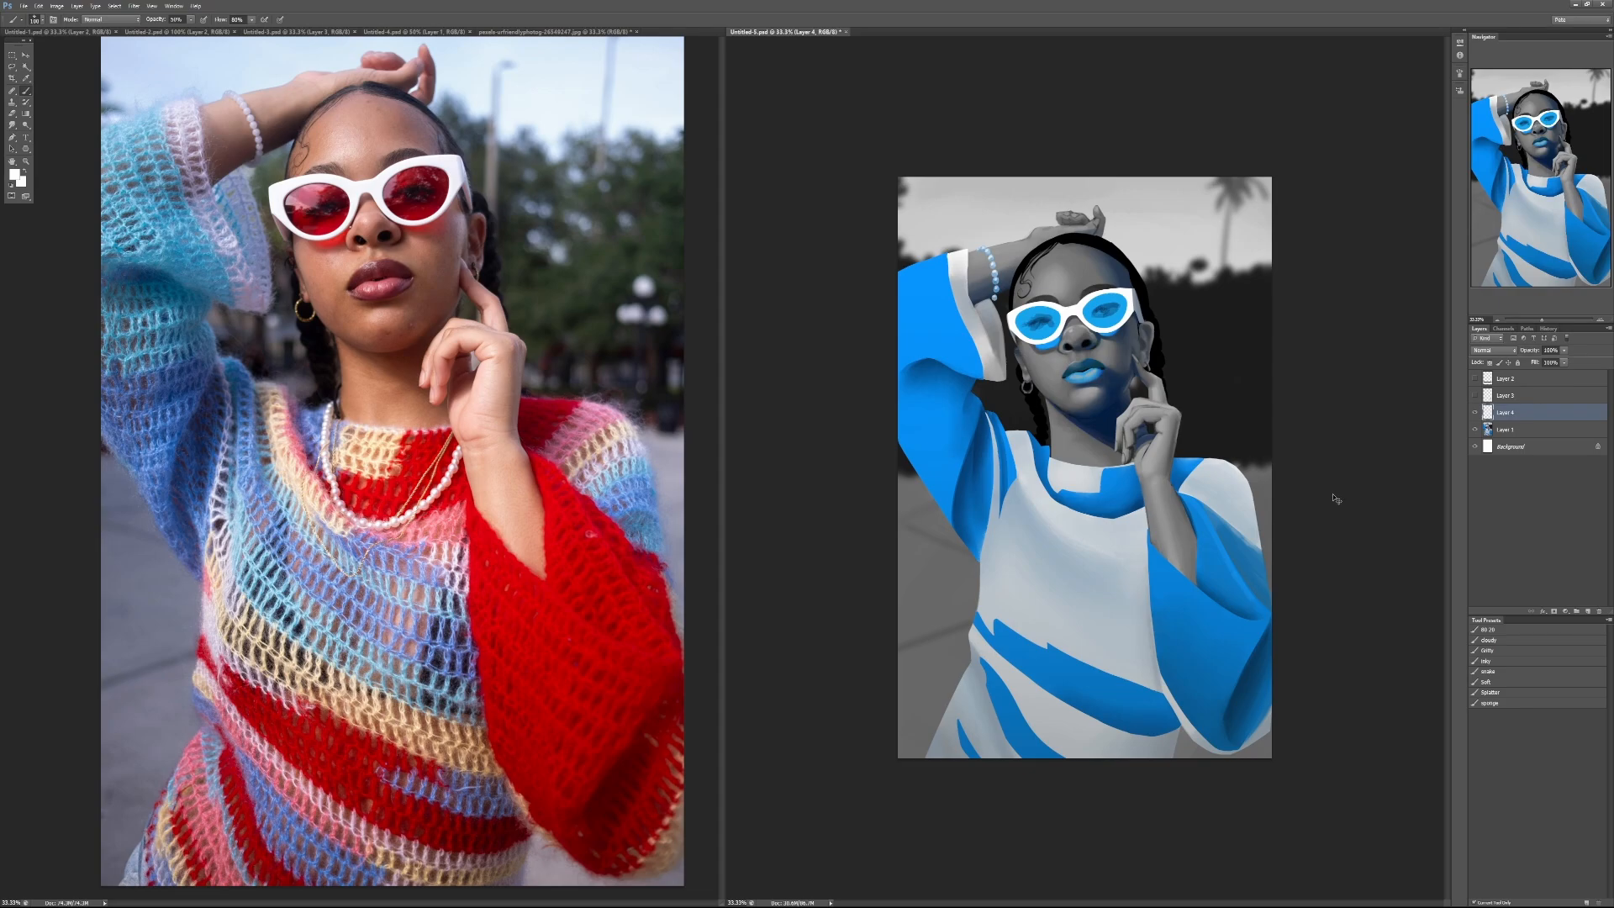
pyautogui.hotkey('ctrl', 'w')
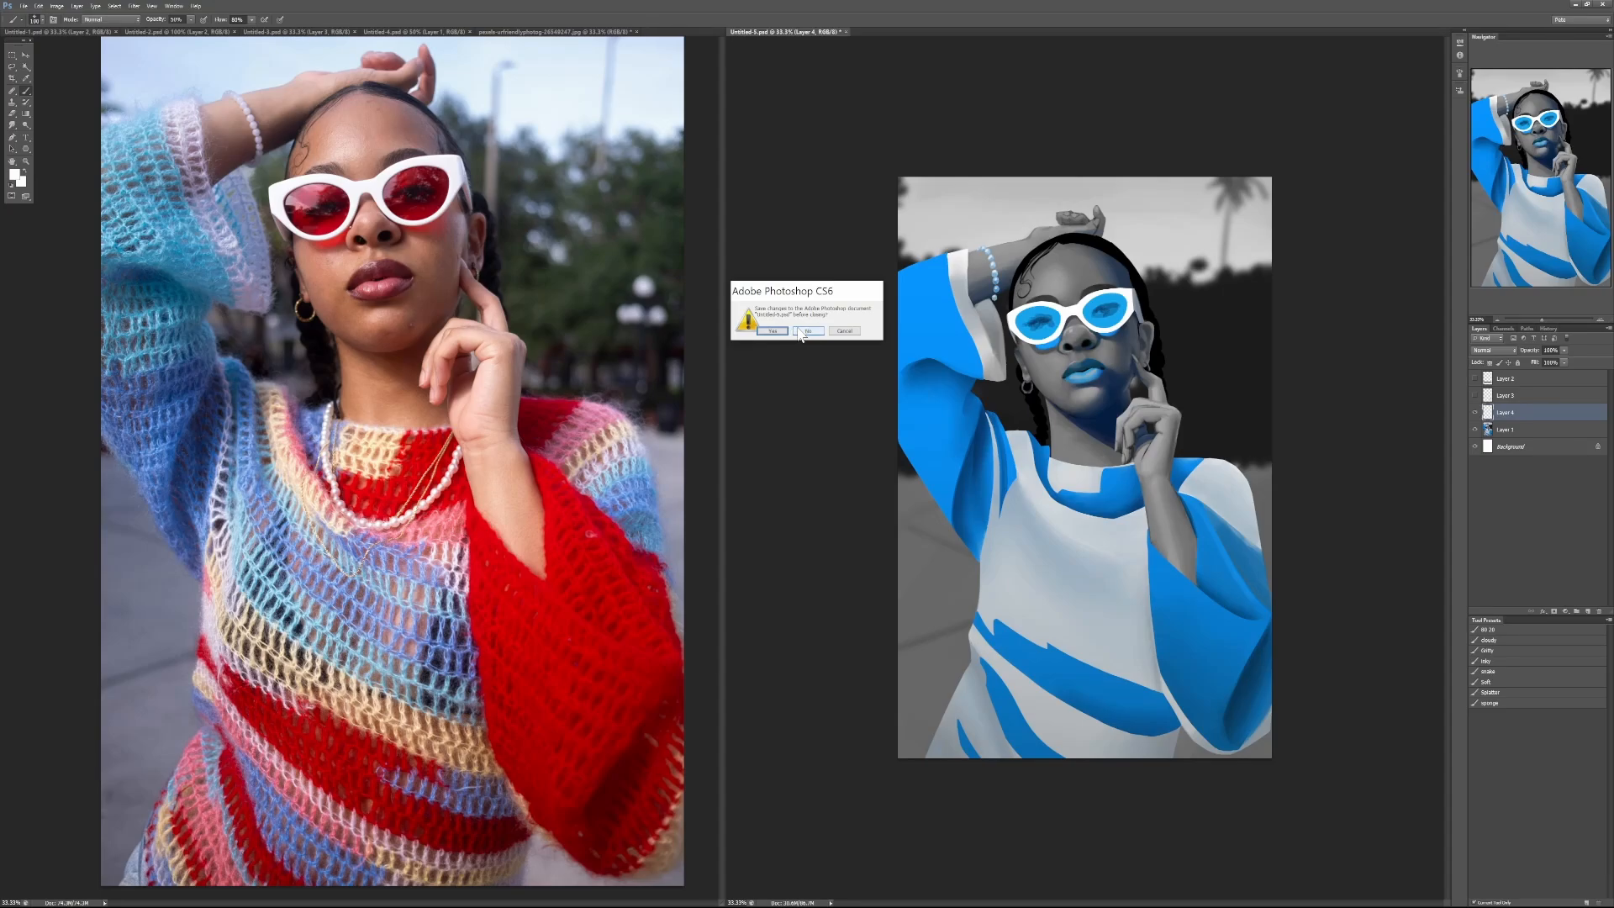
pyautogui.click(846, 332)
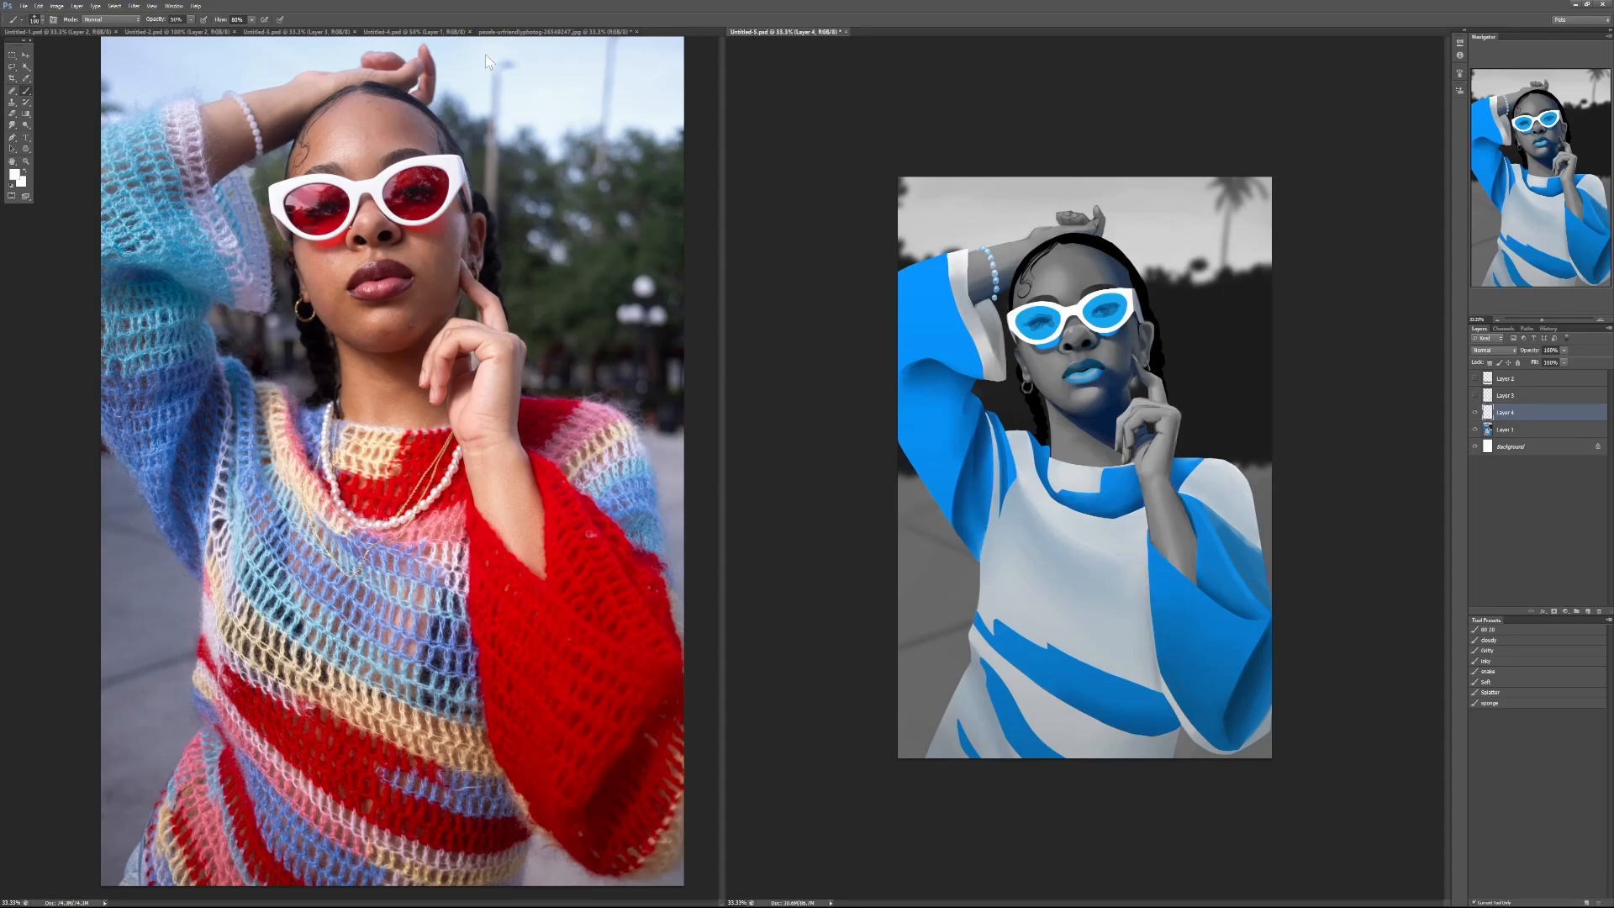
# Step: Bring the yellow and grey portrait, Untitled-4.psd, beside the reference photo and close the Snipping Tool
pyautogui.click(507, 32)
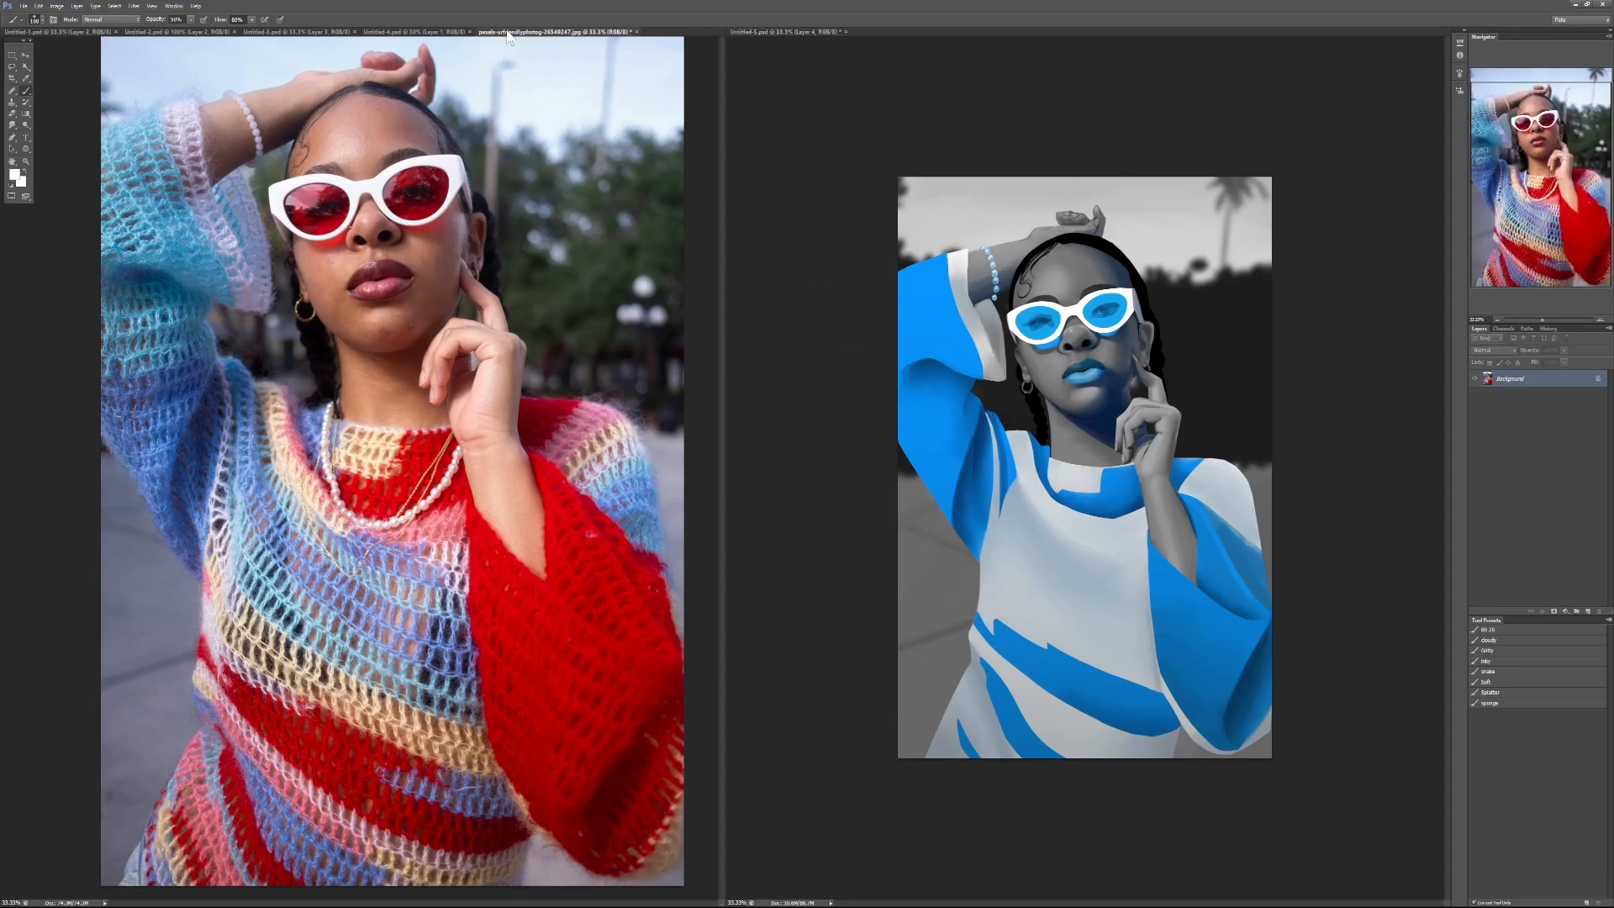
pyautogui.click(409, 31)
pyautogui.moveTo(411, 31)
pyautogui.mouseDown()
pyautogui.moveTo(871, 104)
pyautogui.moveTo(879, 34)
pyautogui.mouseUp()
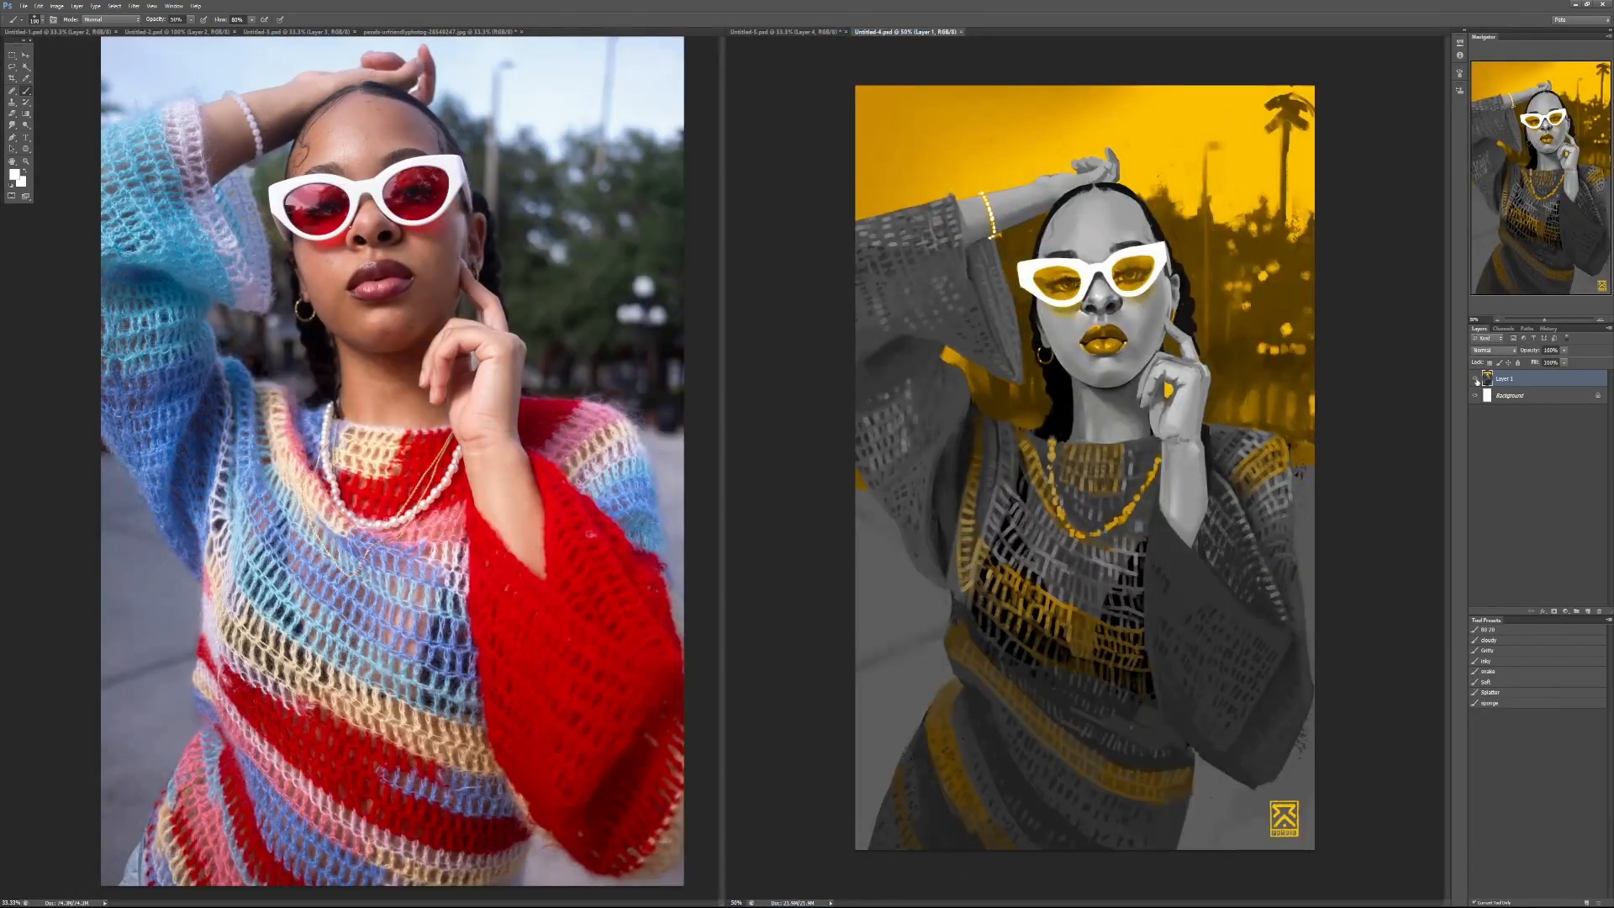
pyautogui.click(1476, 380)
pyautogui.click(1476, 380)
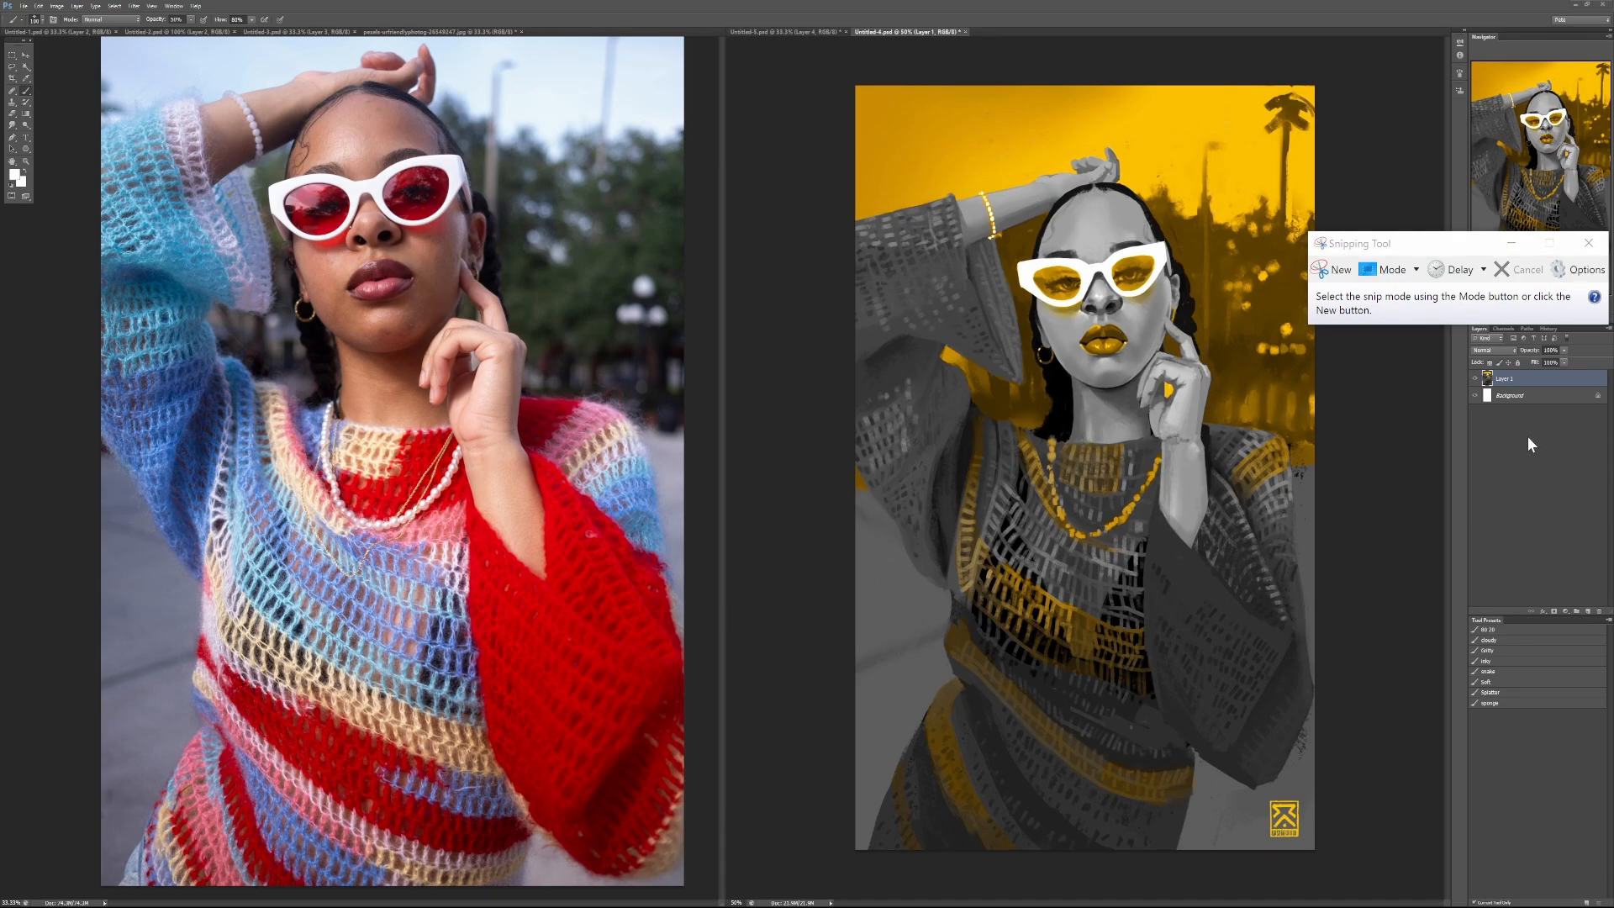
pyautogui.click(1589, 243)
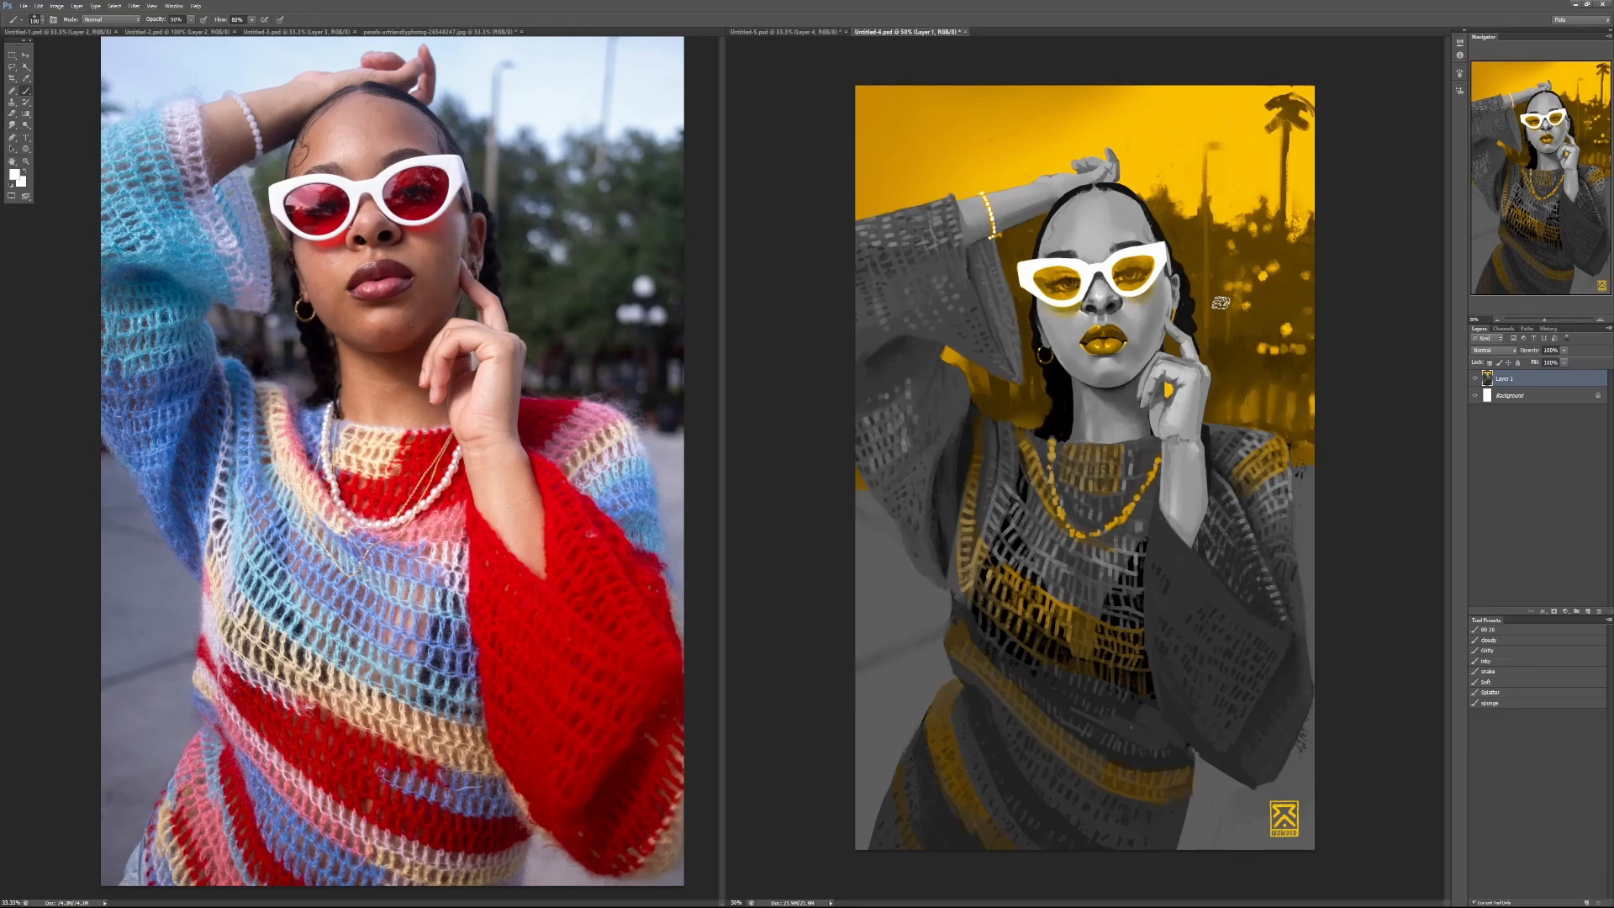
# Step: Try black strokes over the fingers of the yellow and grey portrait with a smaller brush, and undo them
pyautogui.scroll(2, 1133, 281)
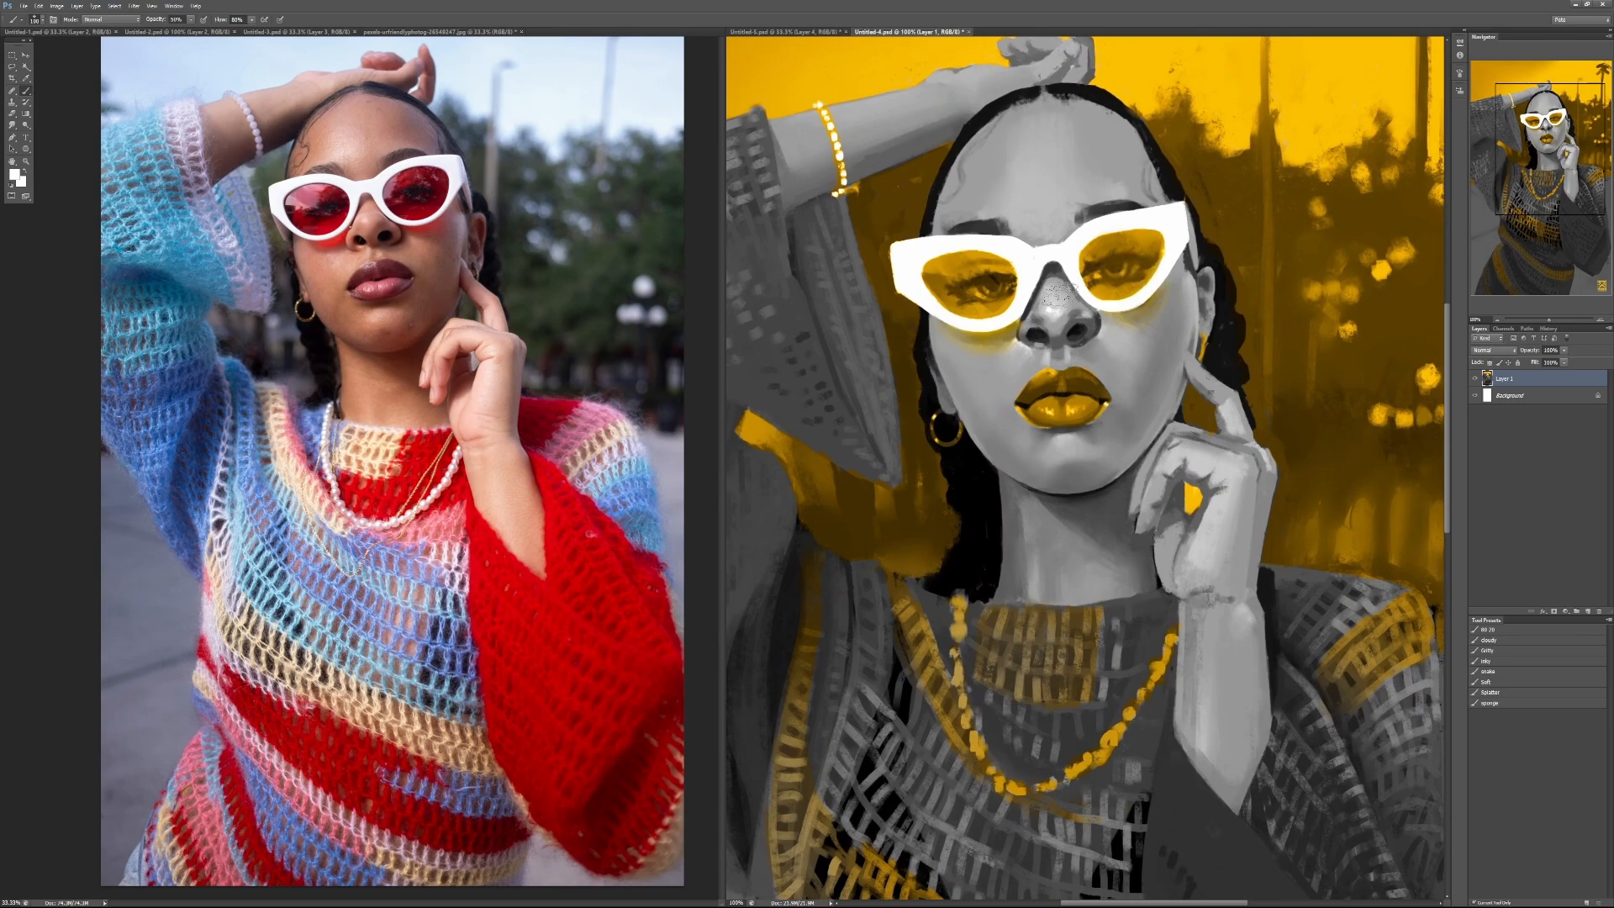
pyautogui.moveTo(1037, 394); pyautogui.dragTo(1020, 502)
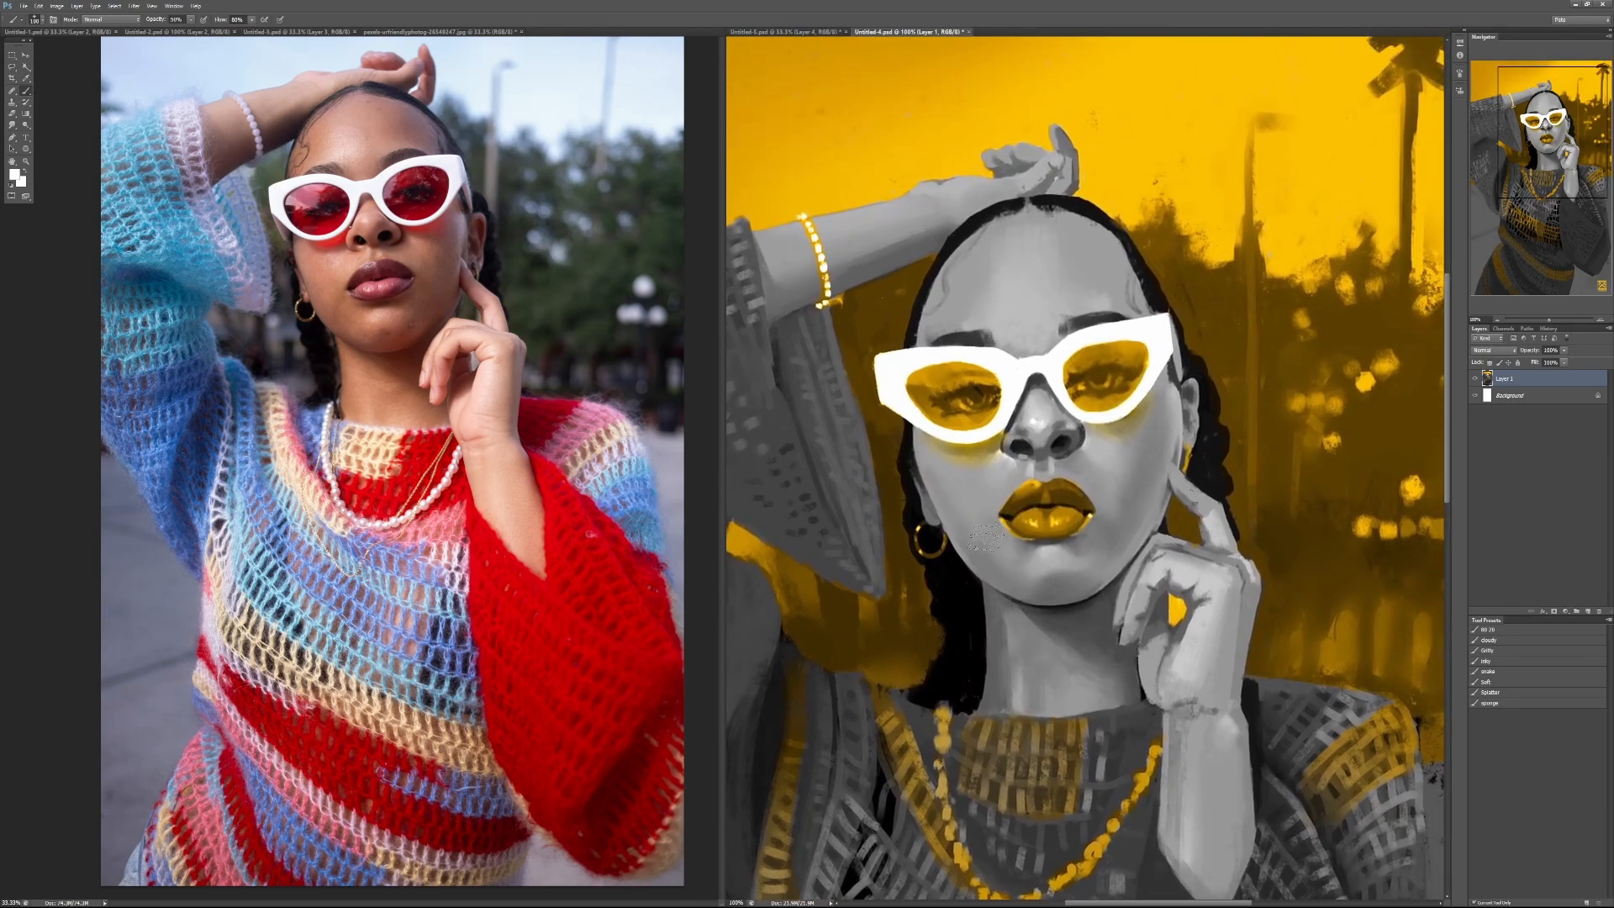
pyautogui.moveTo(990, 596); pyautogui.dragTo(965, 481)
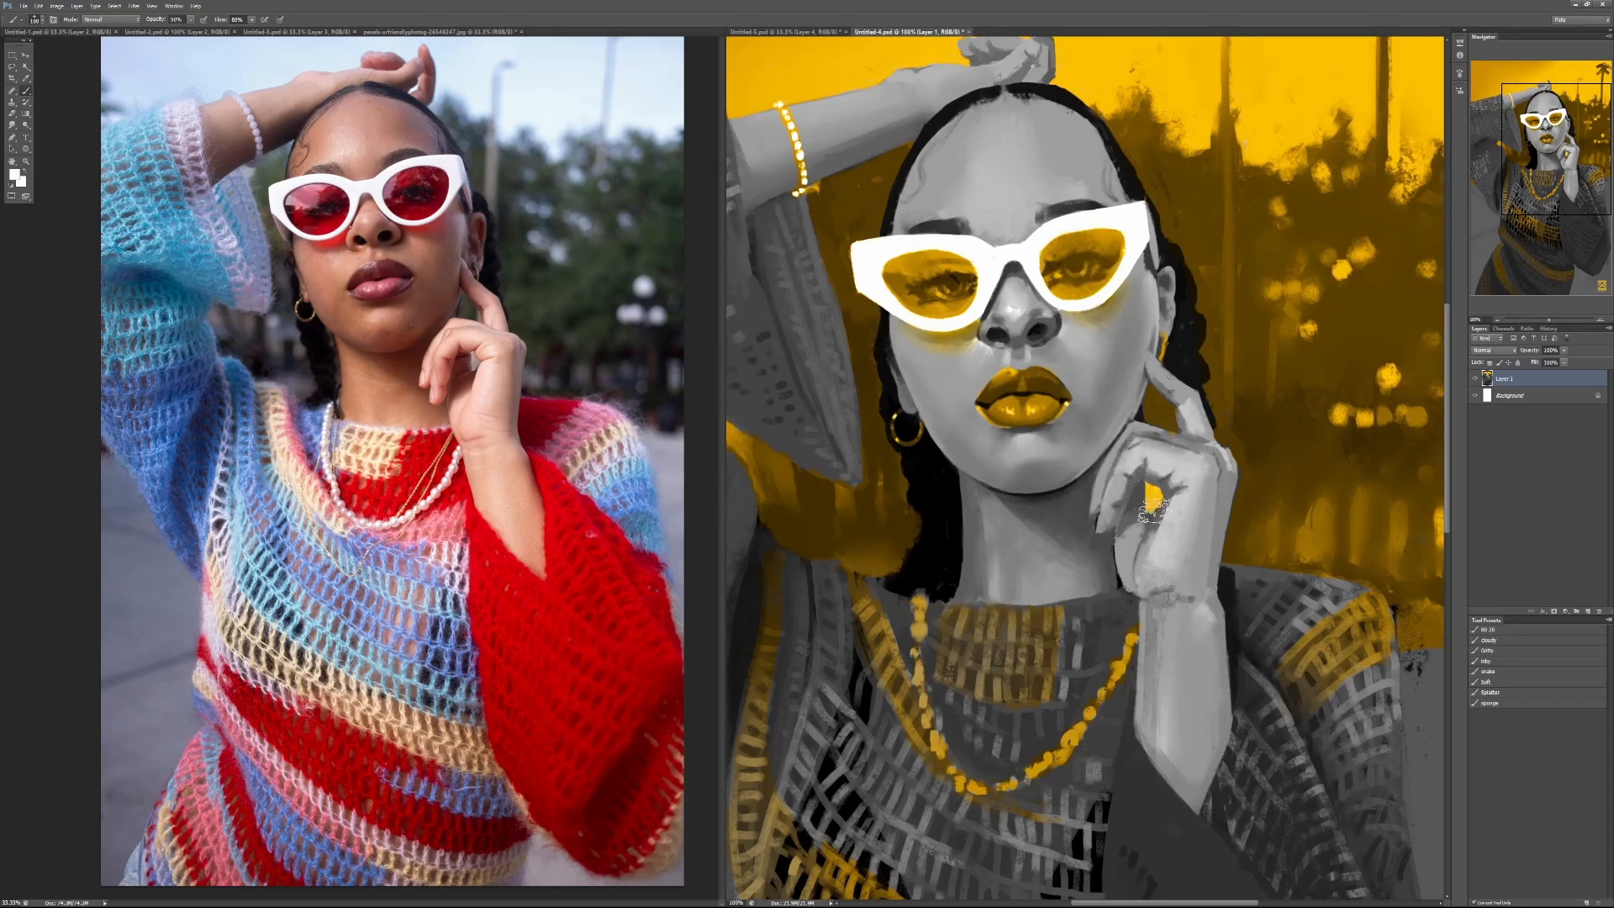
pyautogui.press('[')
pyautogui.press('[')
pyautogui.press('[')
pyautogui.press('[')
pyautogui.press('d')
pyautogui.press('x')
pyautogui.press('x')
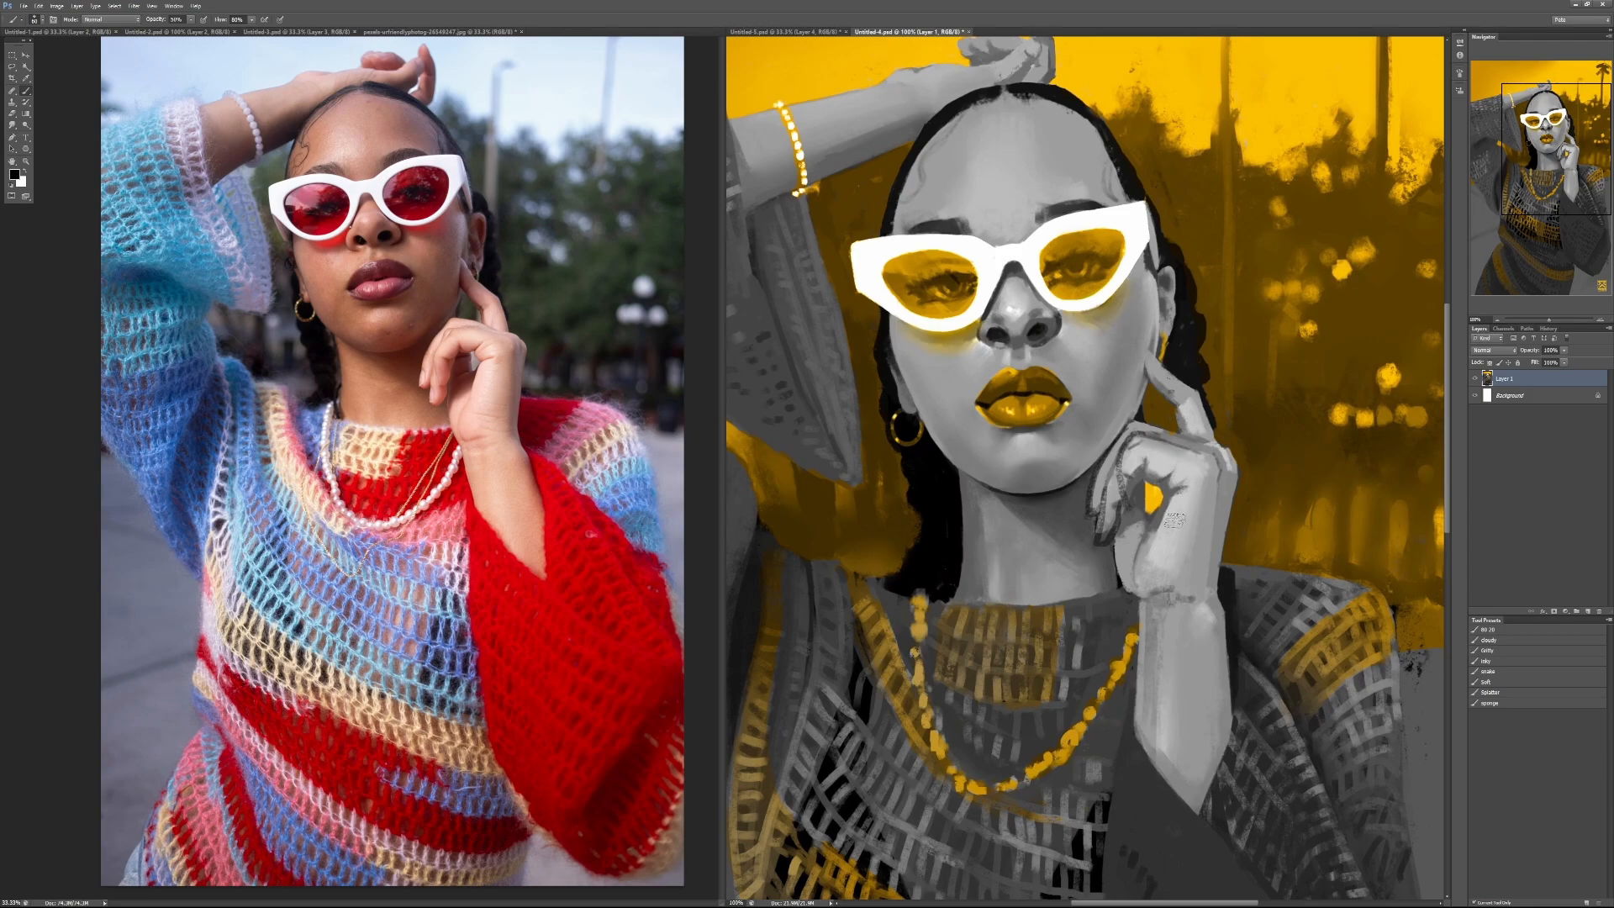
pyautogui.hotkey('ctrl', 'alt', 'z')
pyautogui.hotkey('ctrl', 'alt', 'z')
pyautogui.hotkey('ctrl', 'alt', 'z')
pyautogui.hotkey('ctrl', 'alt', 'z')
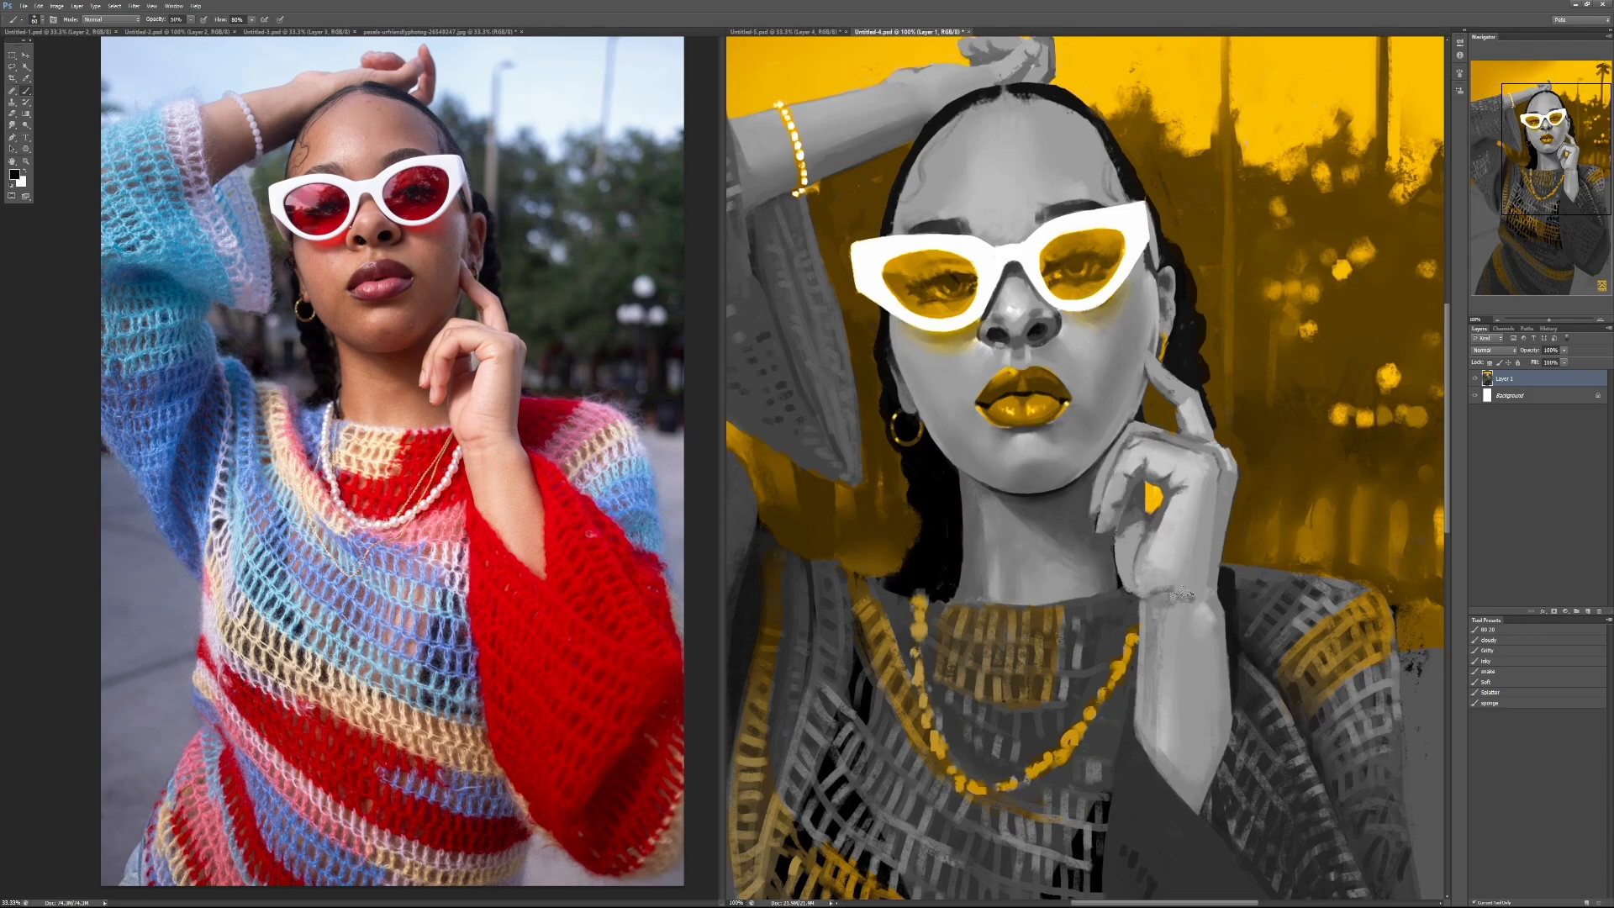
# Step: Repaint the wrist and widen the forearm with sampled grey at 100% brush opacity, marking a black line along the forearm
pyautogui.keyDown('alt'); pyautogui.click(1219, 647); pyautogui.keyUp('alt')
pyautogui.moveTo(1220, 635); pyautogui.dragTo(1245, 720)
pyautogui.moveTo(1174, 622)
pyautogui.mouseDown()
pyautogui.moveTo(1250, 812)
pyautogui.moveTo(1167, 594)
pyautogui.mouseUp()
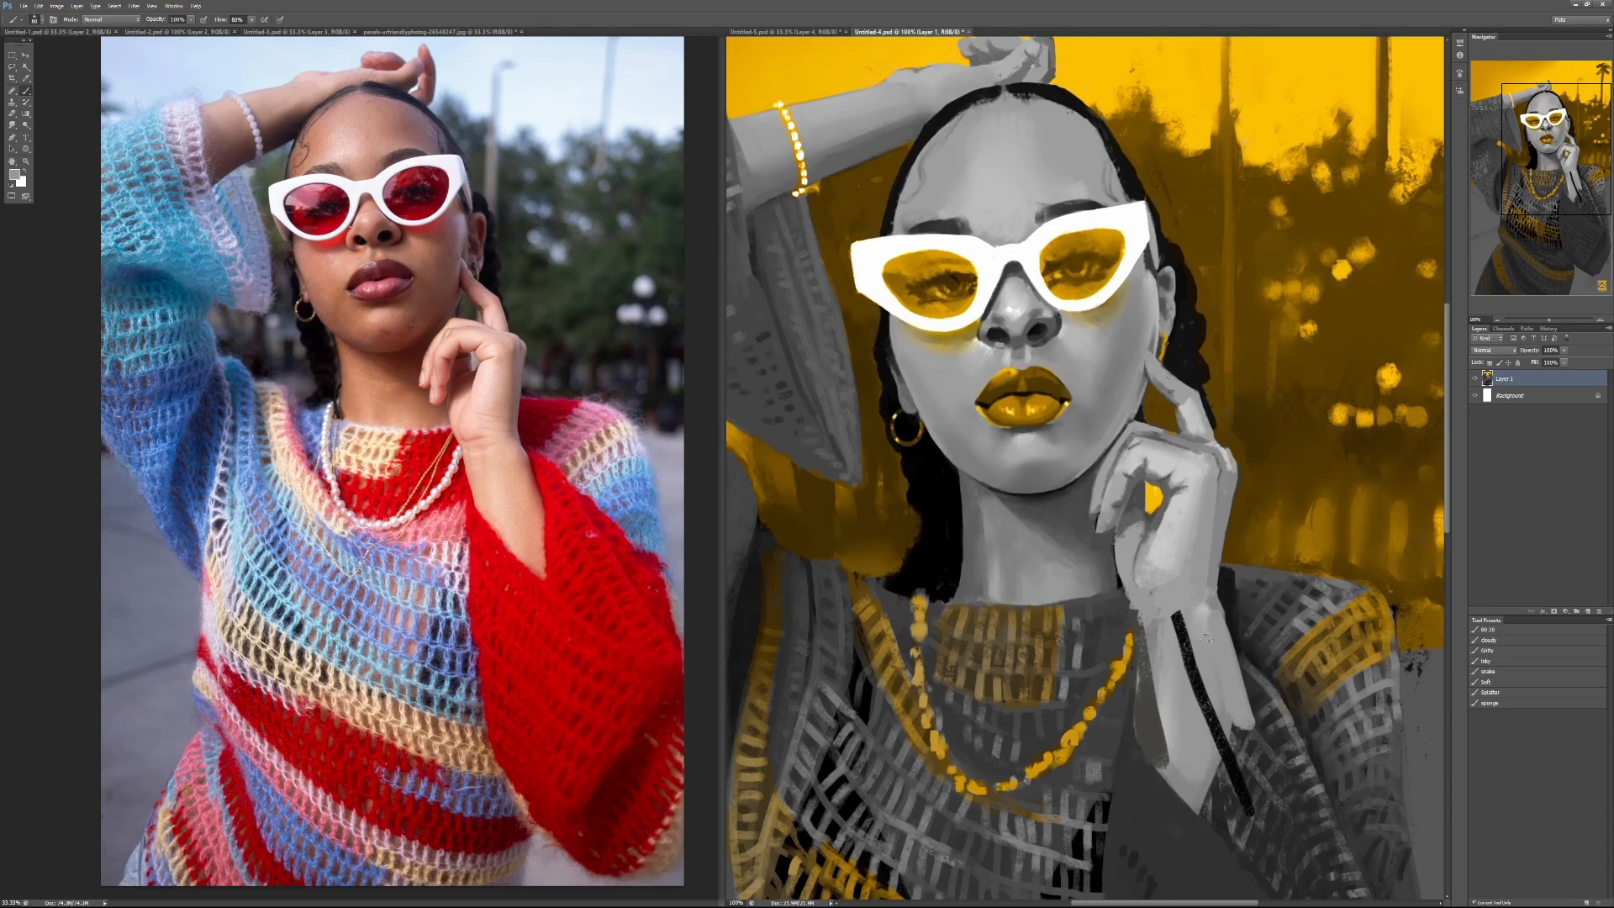
# Step: Shade the outer edge of the hand down to the wrist with a darker grey at 30% brush opacity
pyautogui.keyDown('alt'); pyautogui.click(1226, 467); pyautogui.keyUp('alt')
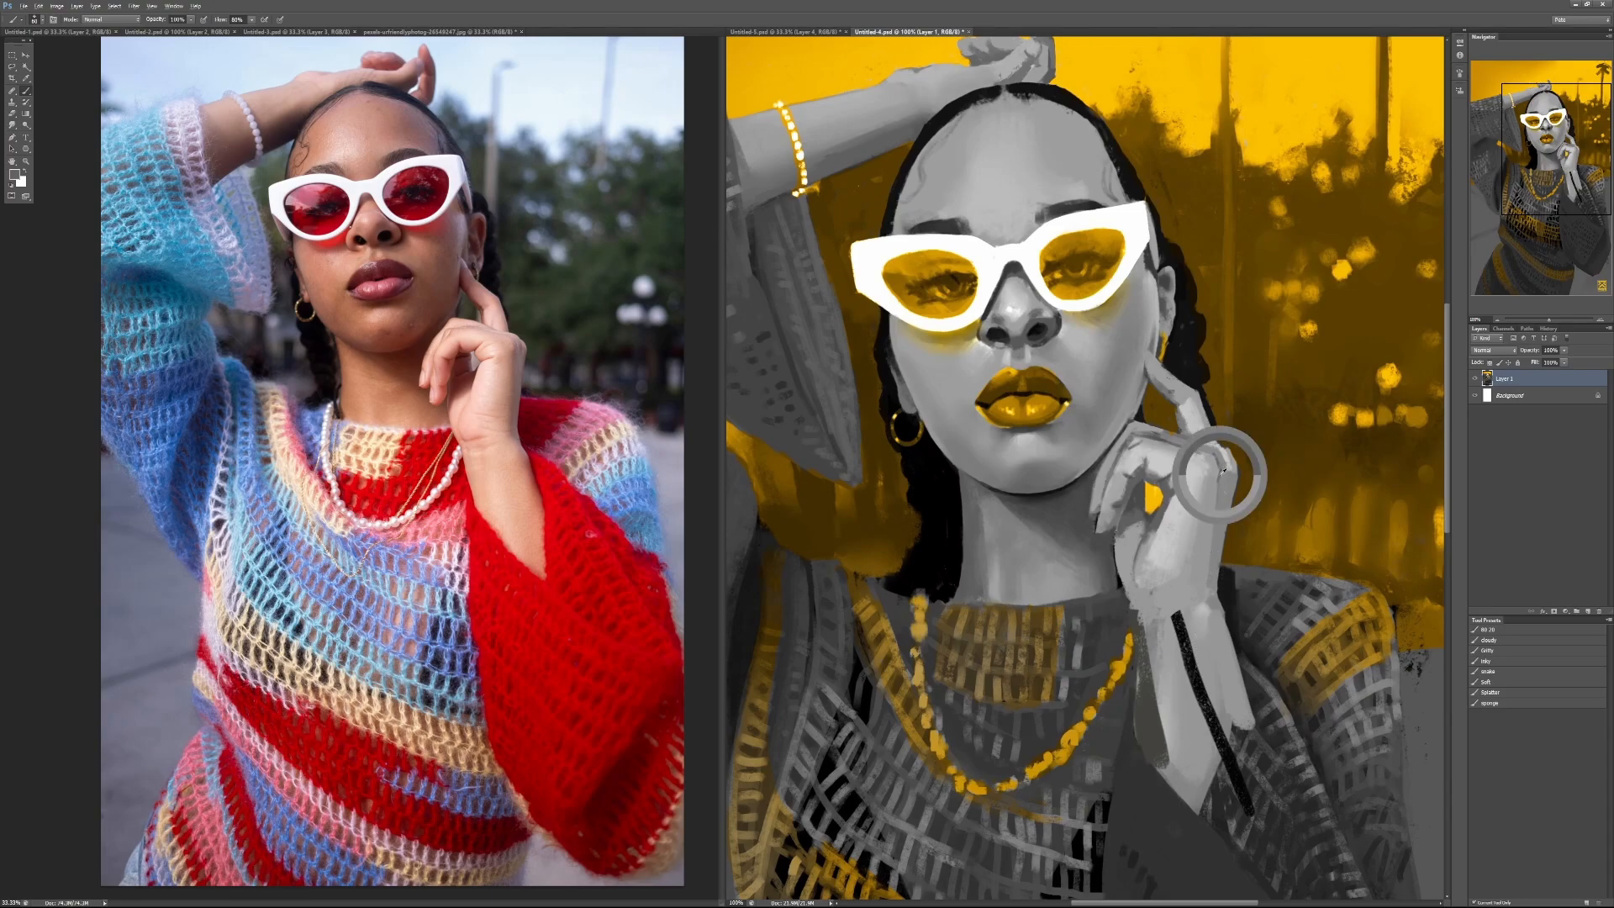
pyautogui.press('3')
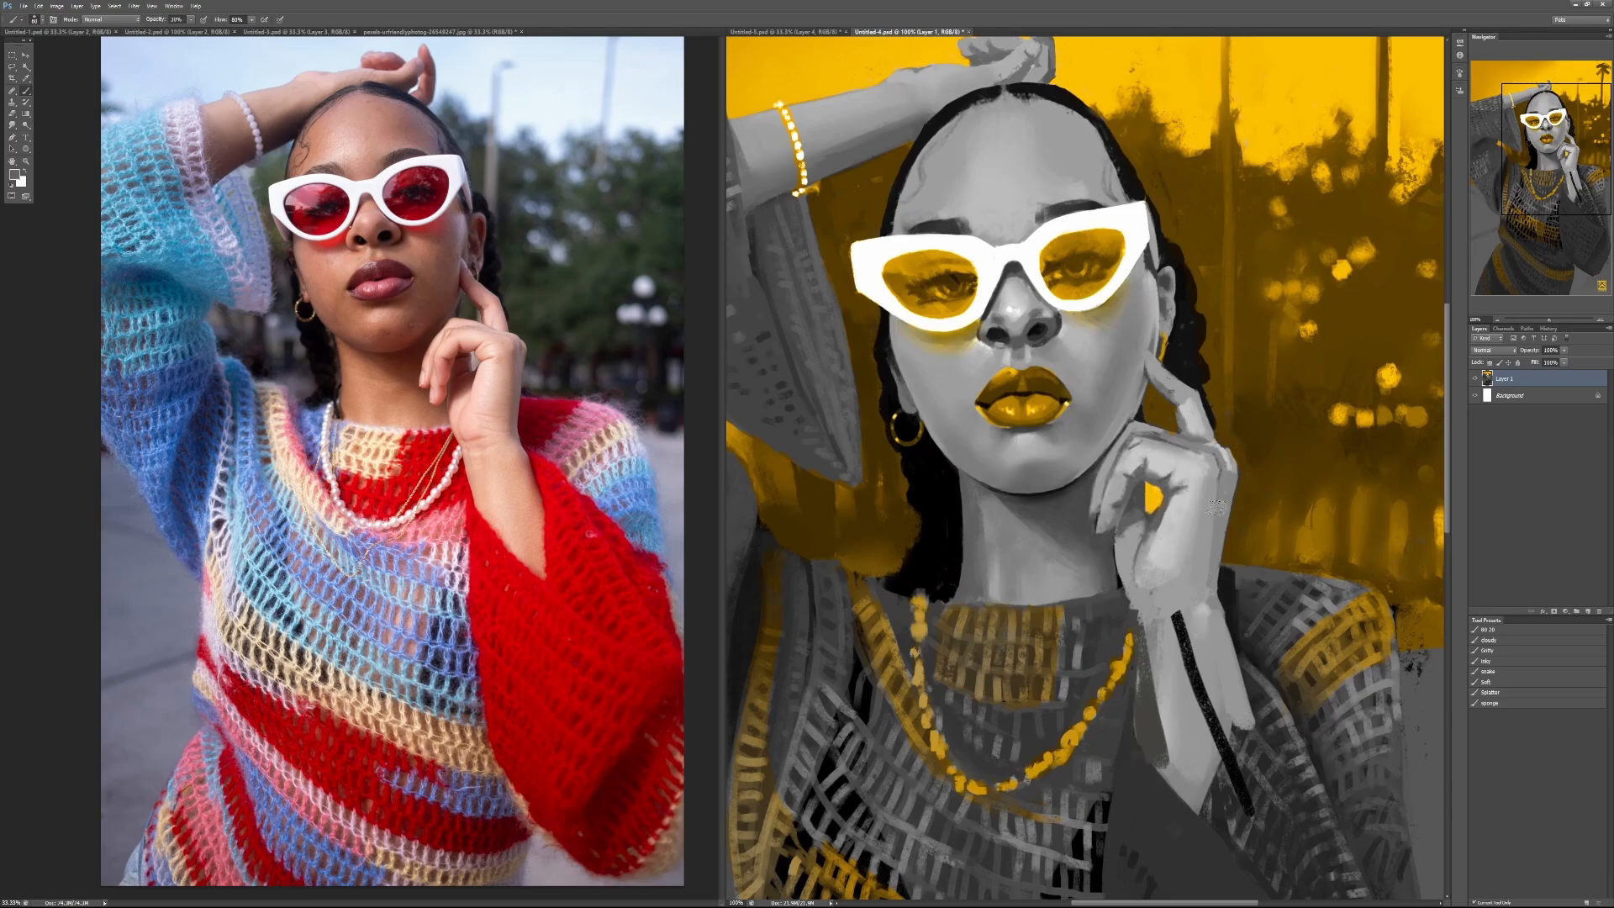
pyautogui.moveTo(1218, 514); pyautogui.dragTo(1202, 597)
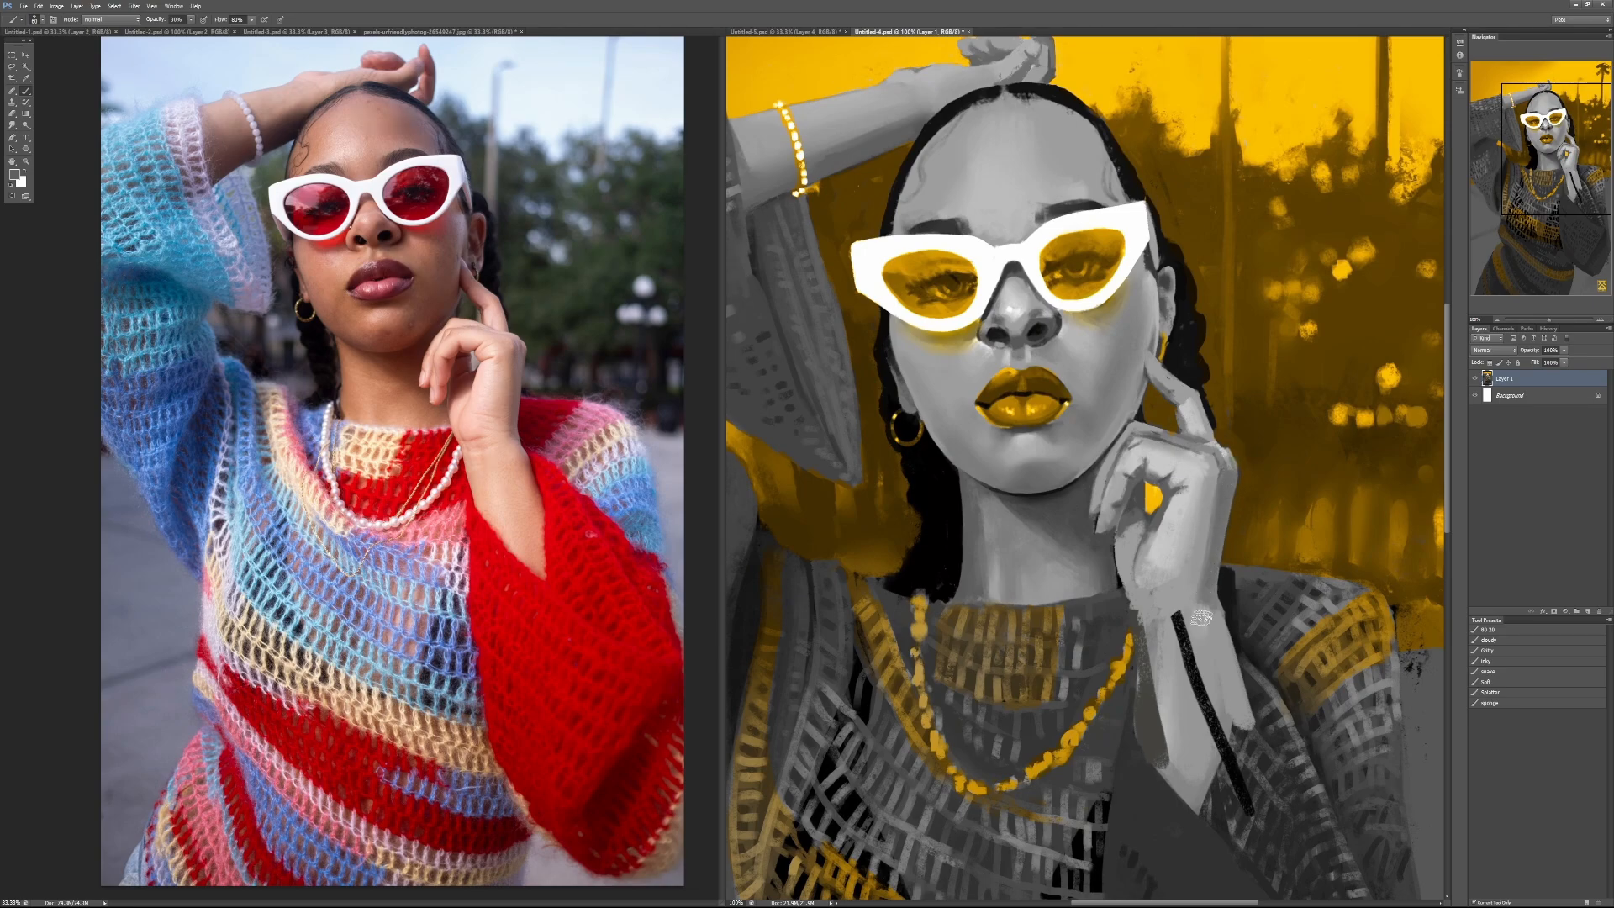
# Step: Try the Eraser along the black forearm line, and undo the strokes
pyautogui.press('e')
pyautogui.moveTo(1180, 627); pyautogui.dragTo(1203, 690)
pyautogui.moveTo(1184, 624); pyautogui.dragTo(1247, 805)
pyautogui.hotkey('ctrl', 'alt', 'z')
# Step: Undo the black line marked along the forearm
pyautogui.hotkey('ctrl', 'alt', 'z')
pyautogui.hotkey('ctrl', 'alt', 'z')
pyautogui.hotkey('ctrl', 'alt', 'z')
pyautogui.hotkey('ctrl', 'alt', 'z')
pyautogui.hotkey('ctrl', 'alt', 'z')
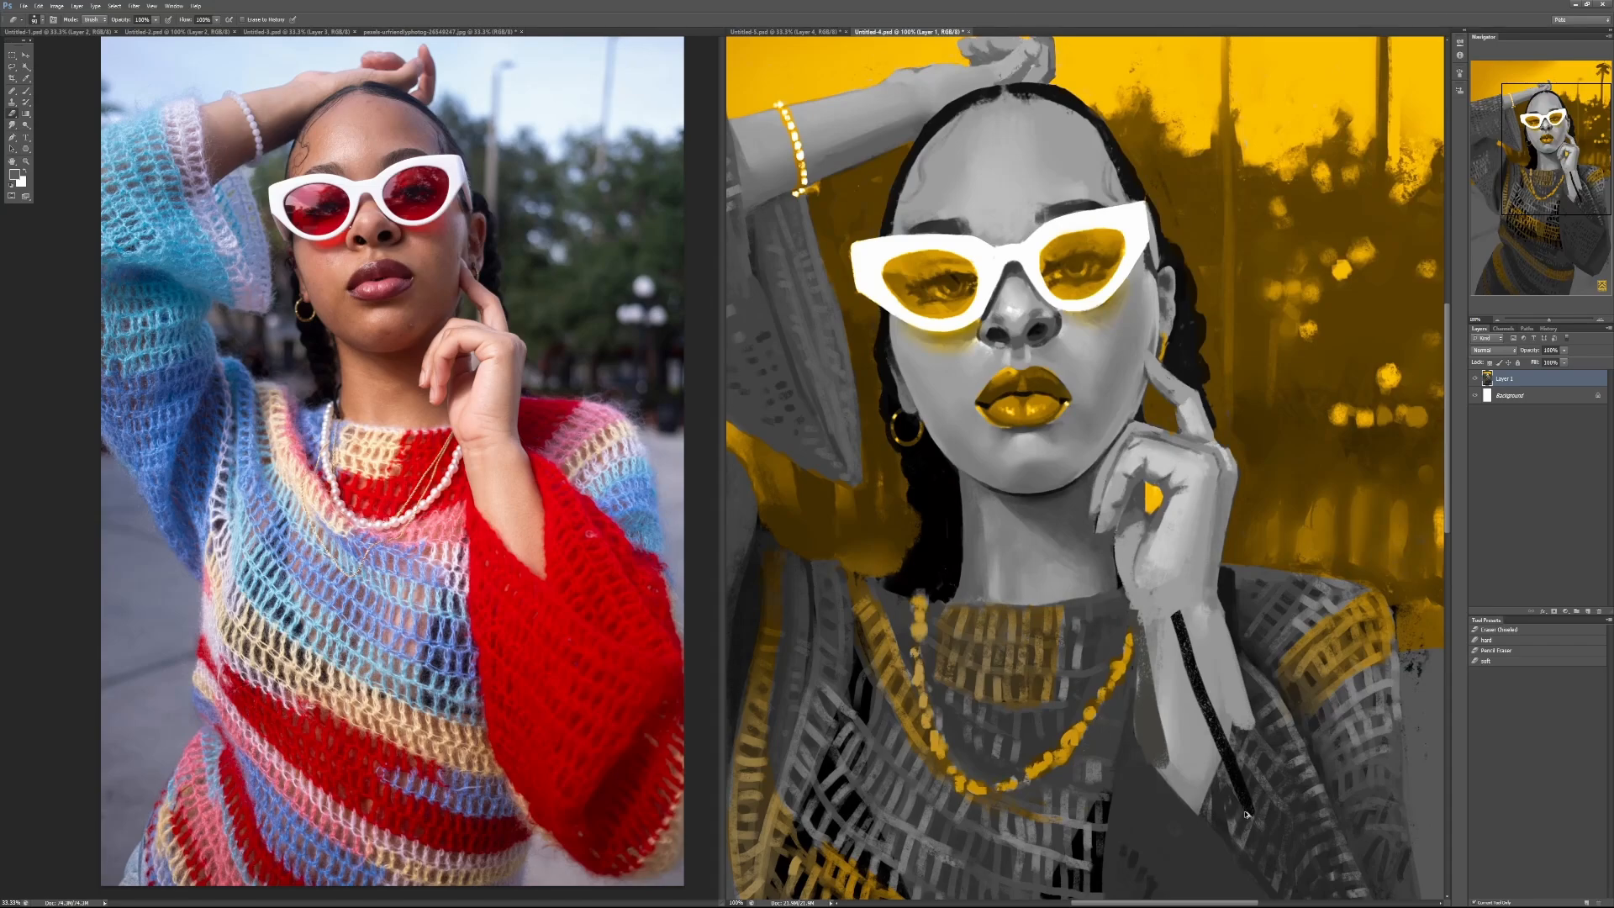
pyautogui.hotkey('ctrl', 'alt', 'z')
pyautogui.hotkey('ctrl', 'alt', 'z')
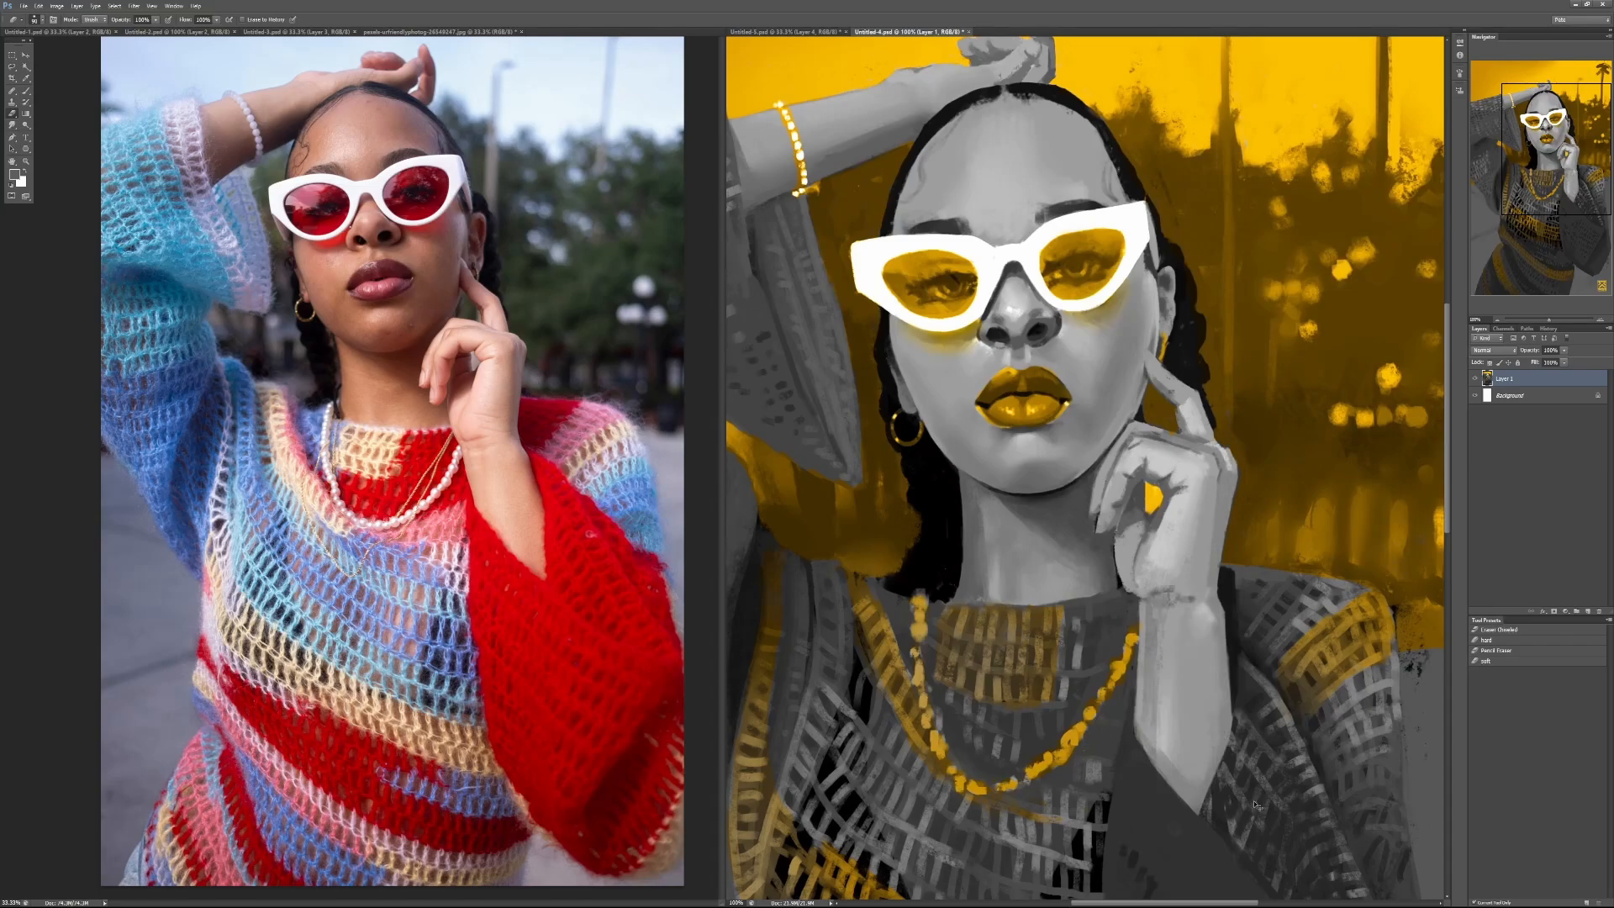
pyautogui.hotkey('ctrl', '-')
pyautogui.hotkey('ctrl', '-')
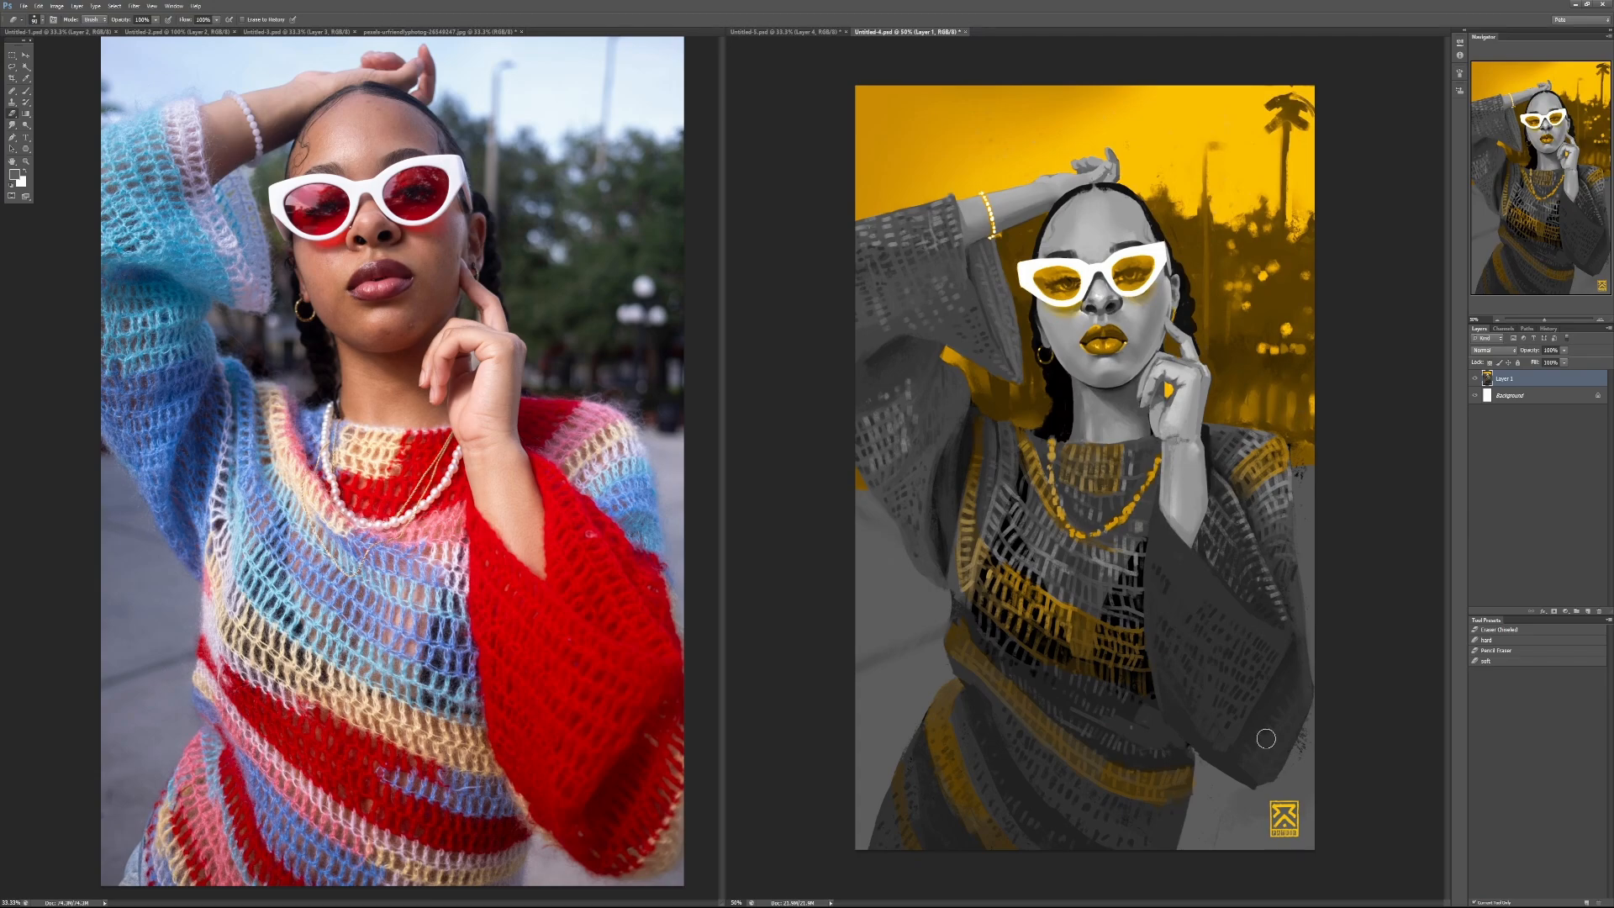
# Step: Enlarge the sunglasses in the reference photo and refine the eye reflections in the painted lenses with sampled dark yellow
pyautogui.scroll(2, 1129, 265)
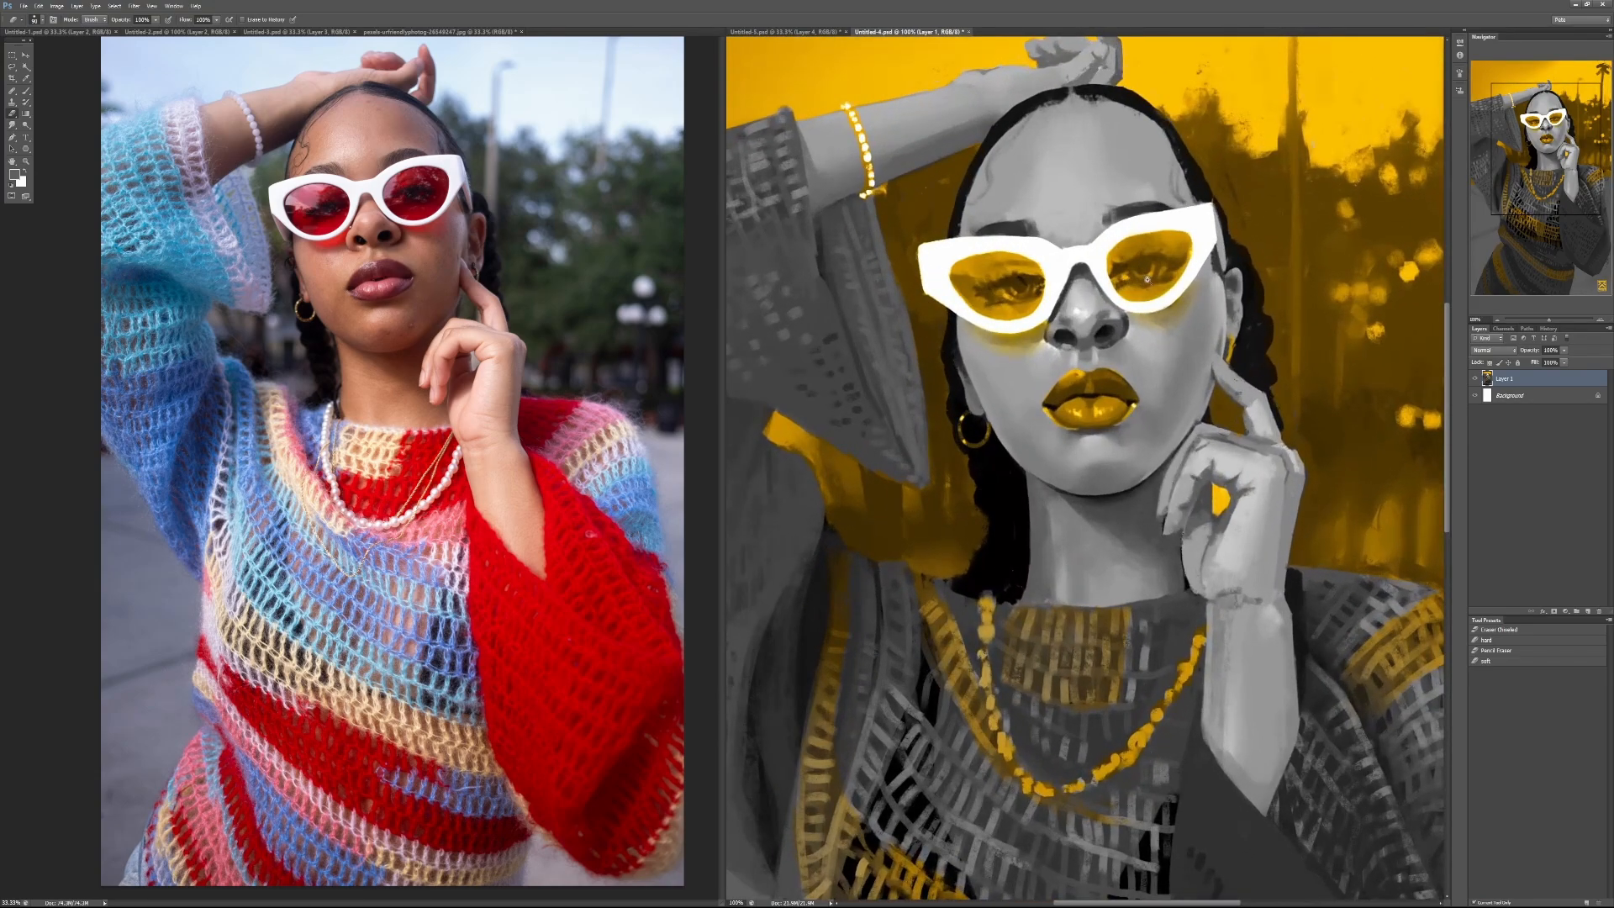
pyautogui.scroll(1, 1147, 280)
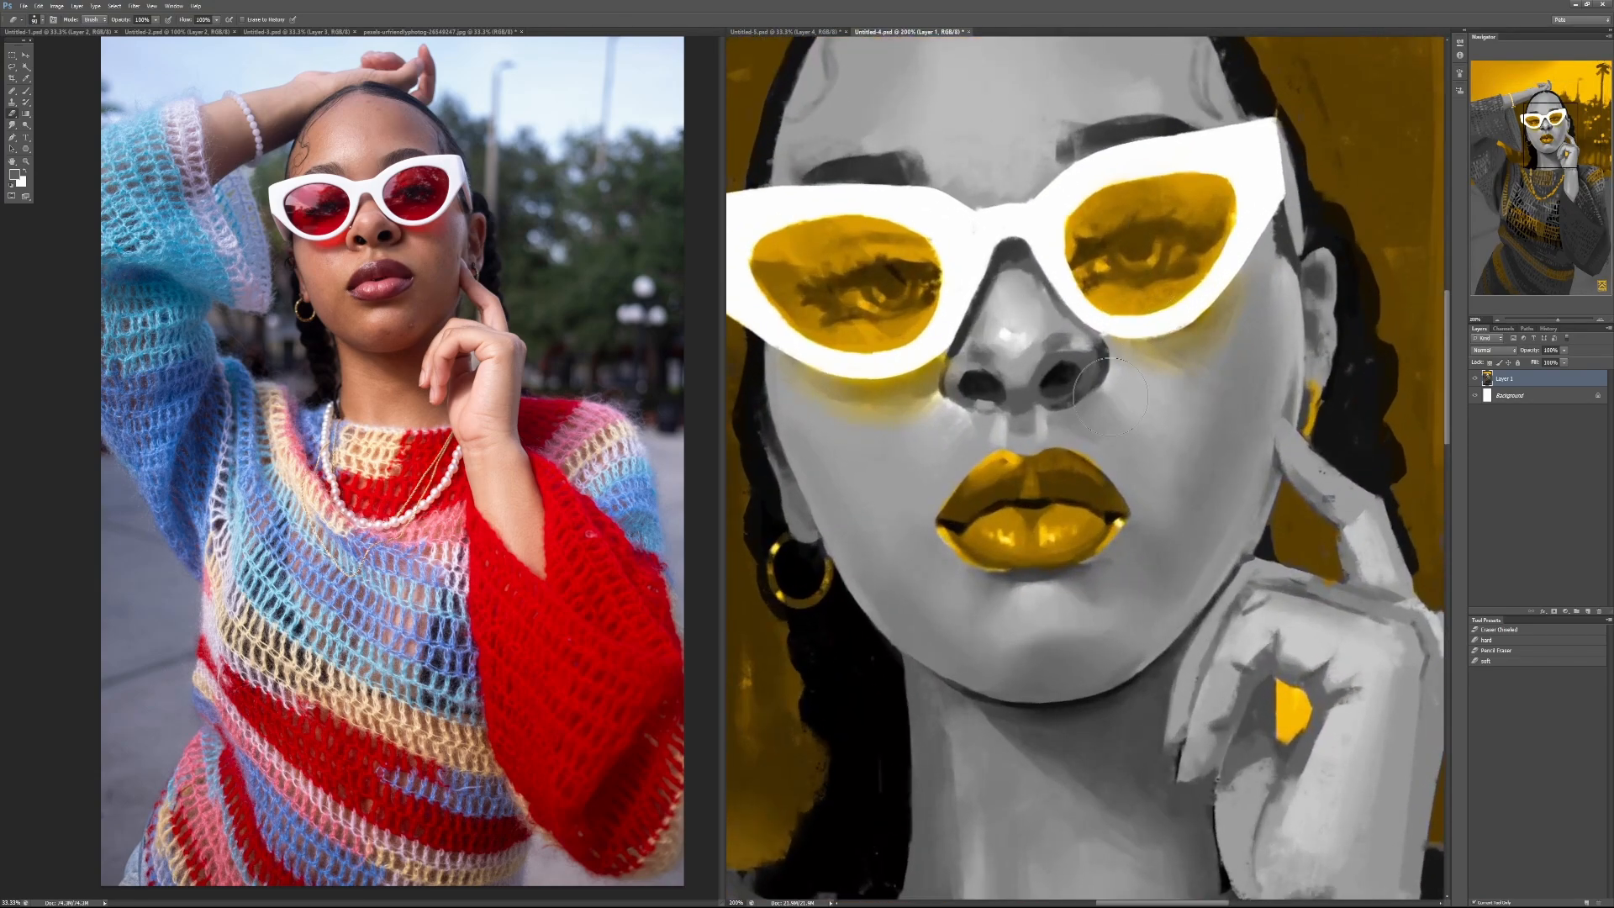
pyautogui.press('b')
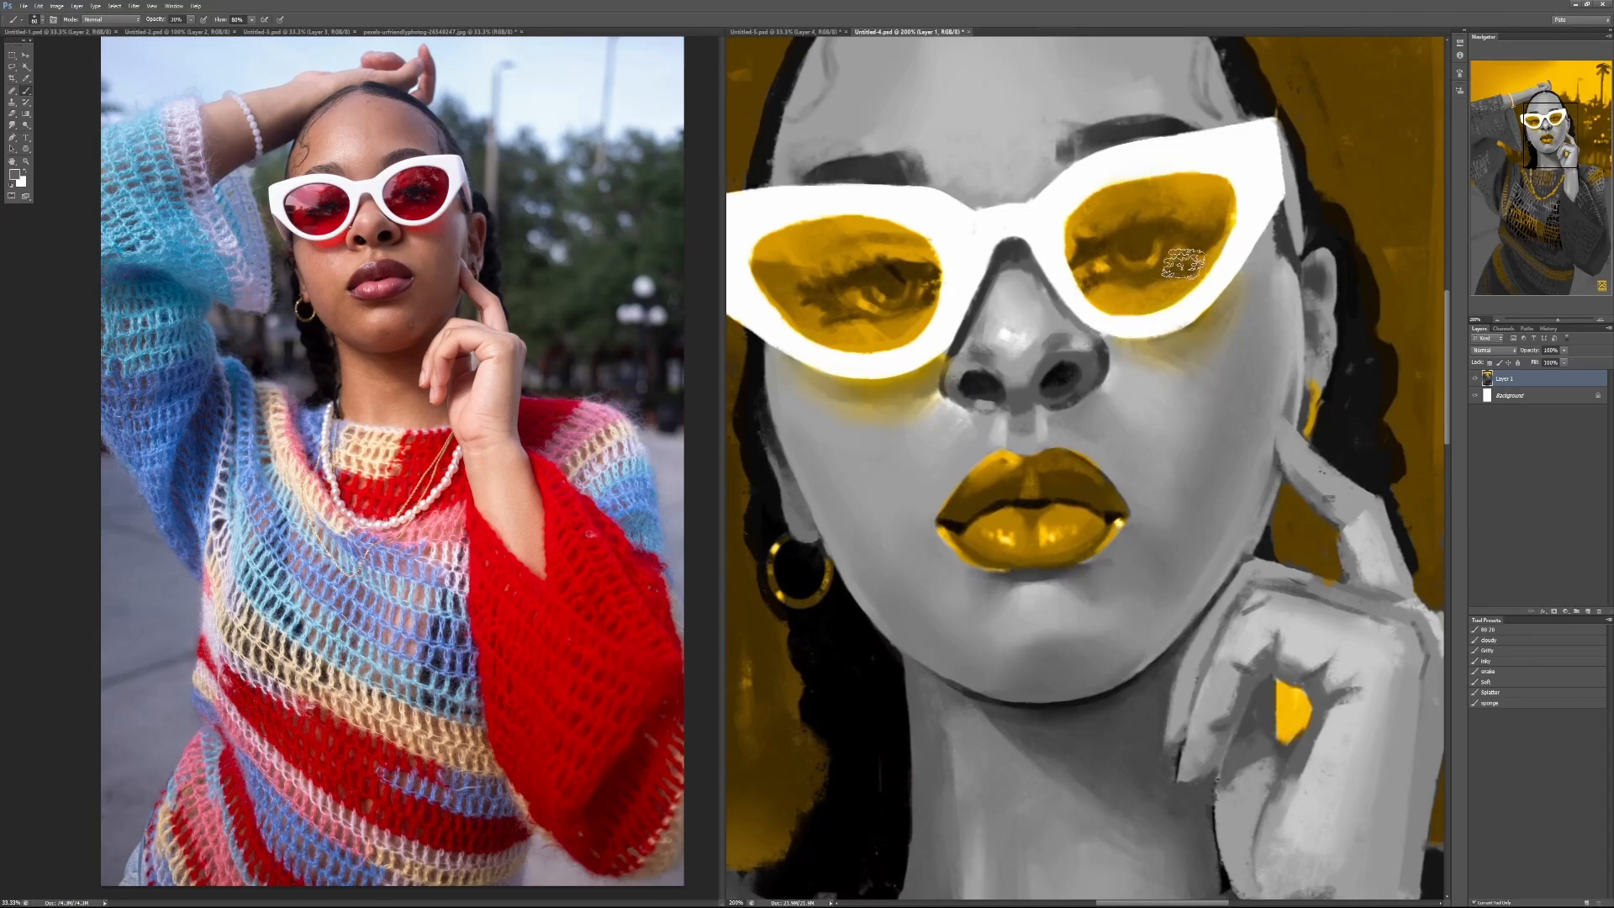
pyautogui.keyDown('alt'); pyautogui.click(1111, 243); pyautogui.keyUp('alt')
pyautogui.hotkey('ctrl', 'z')
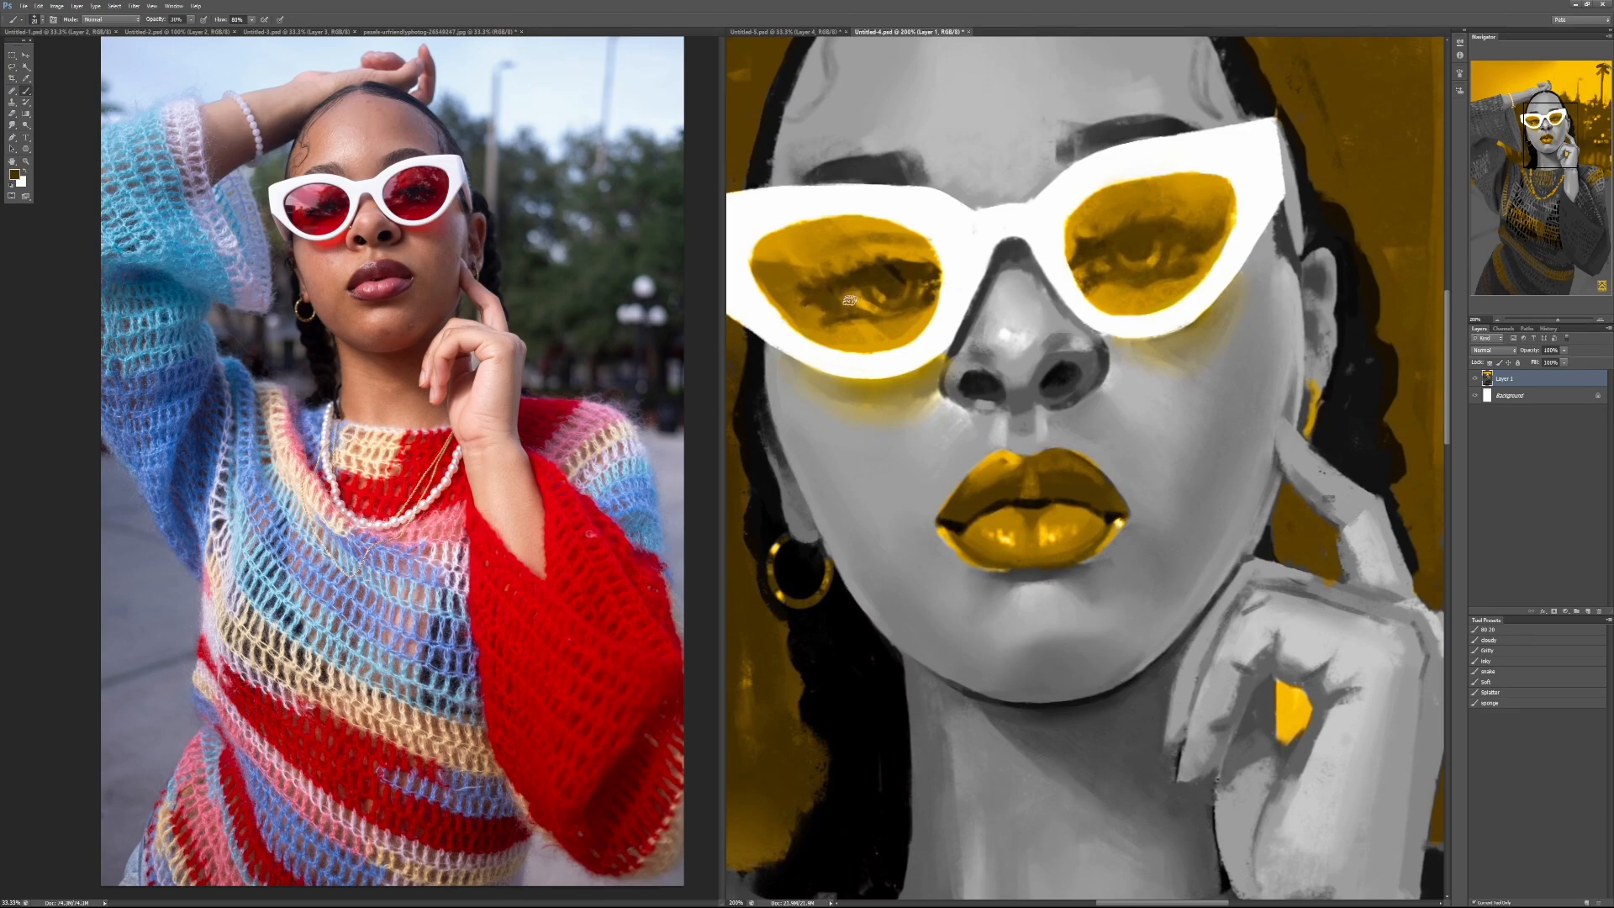
pyautogui.click(349, 226)
pyautogui.scroll(3, 330, 218)
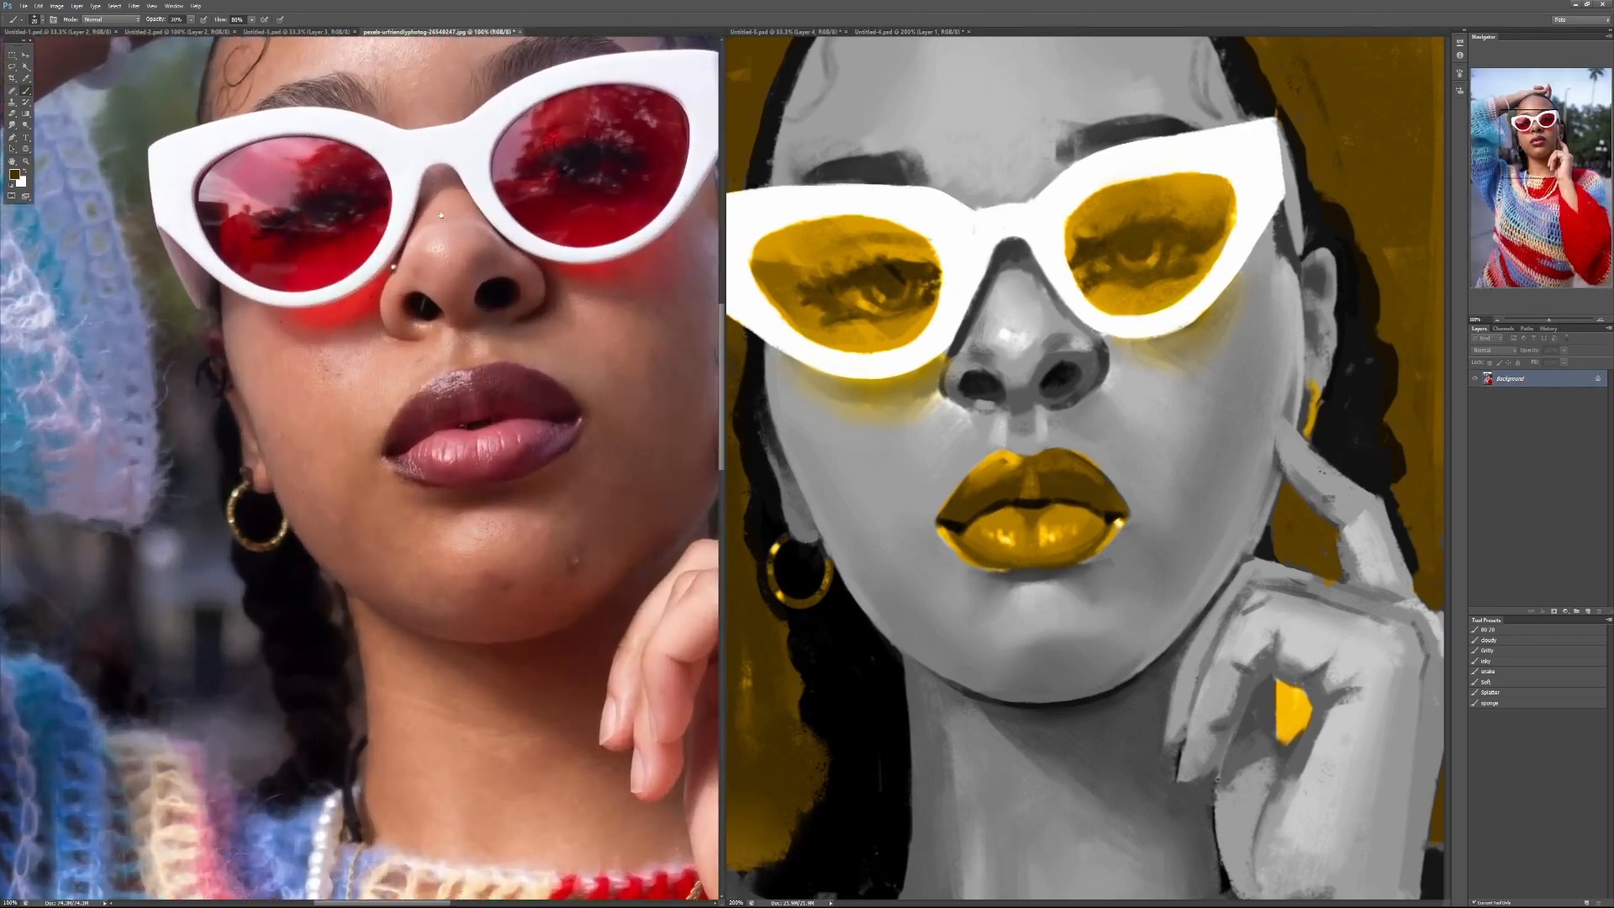
pyautogui.moveTo(582, 183); pyautogui.dragTo(560, 276)
pyautogui.click(874, 279)
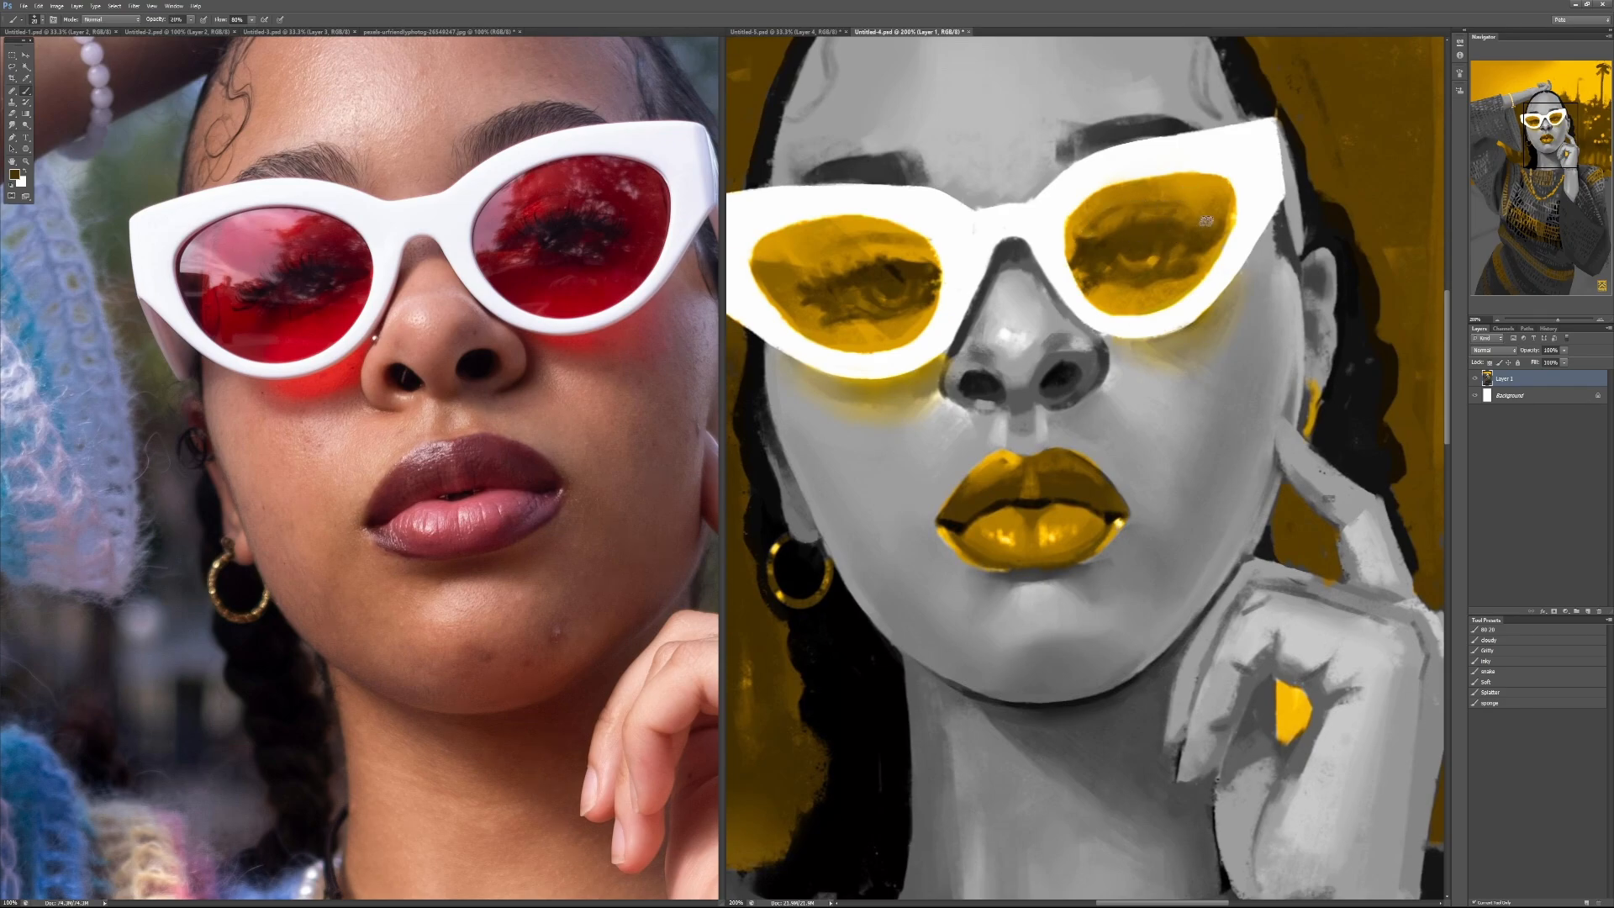
pyautogui.moveTo(929, 261); pyautogui.dragTo(920, 251)
pyautogui.keyDown('alt'); pyautogui.click(931, 295); pyautogui.keyUp('alt')
pyautogui.keyDown('alt'); pyautogui.click(931, 294); pyautogui.keyUp('alt')
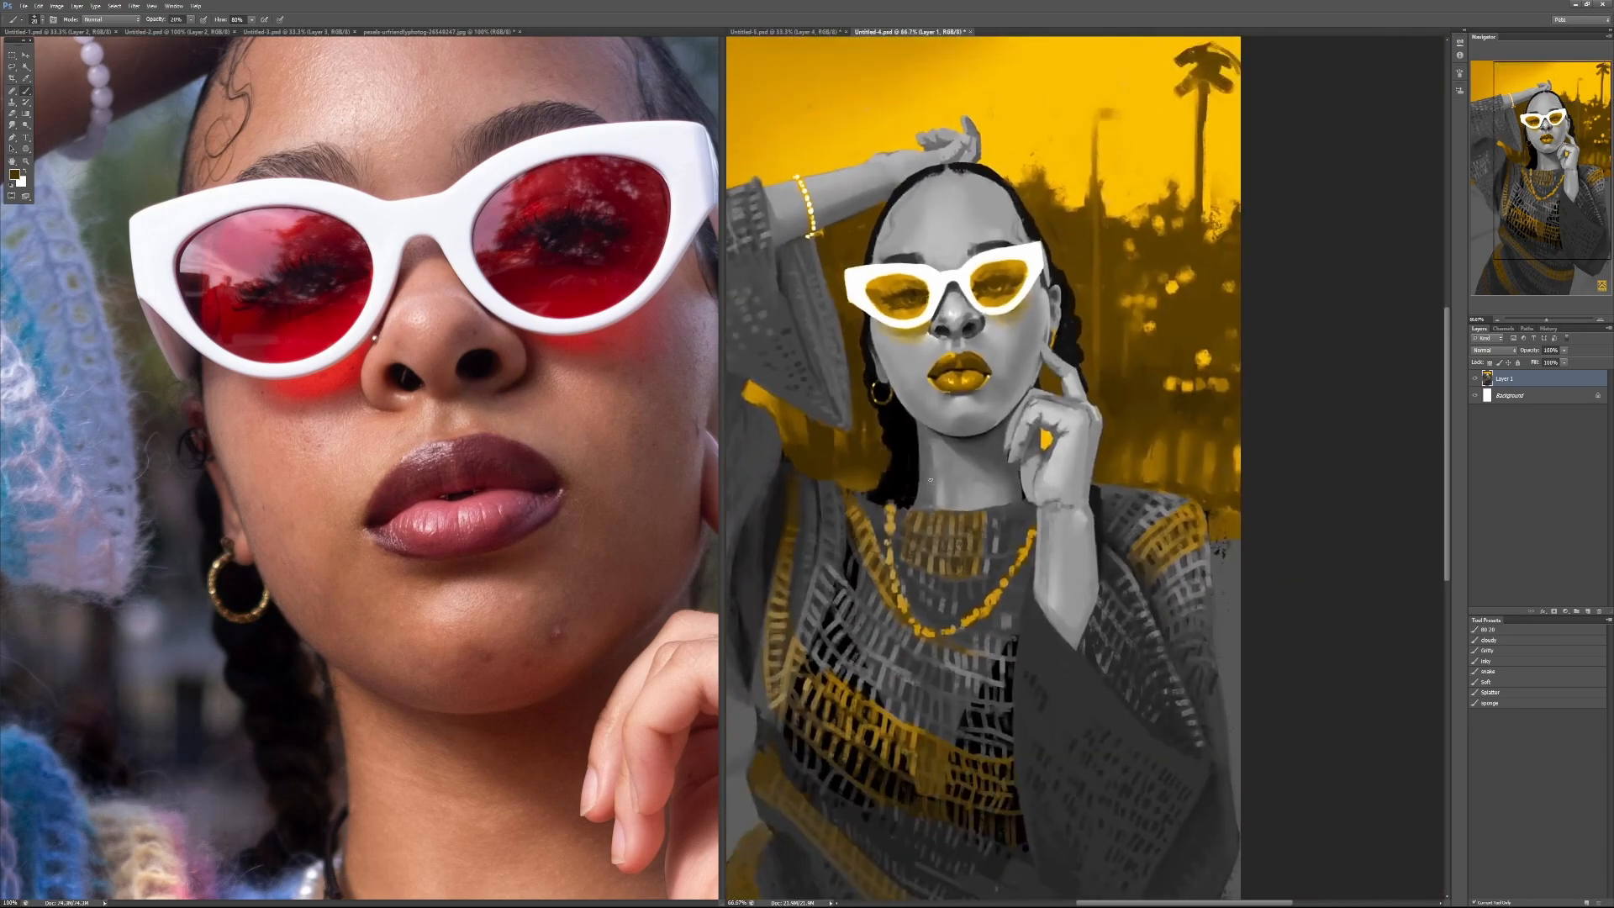
# Step: Load the first brush preset in the list and set white as the painting colour
pyautogui.keyDown('alt'); pyautogui.click(966, 318); pyautogui.keyUp('alt')
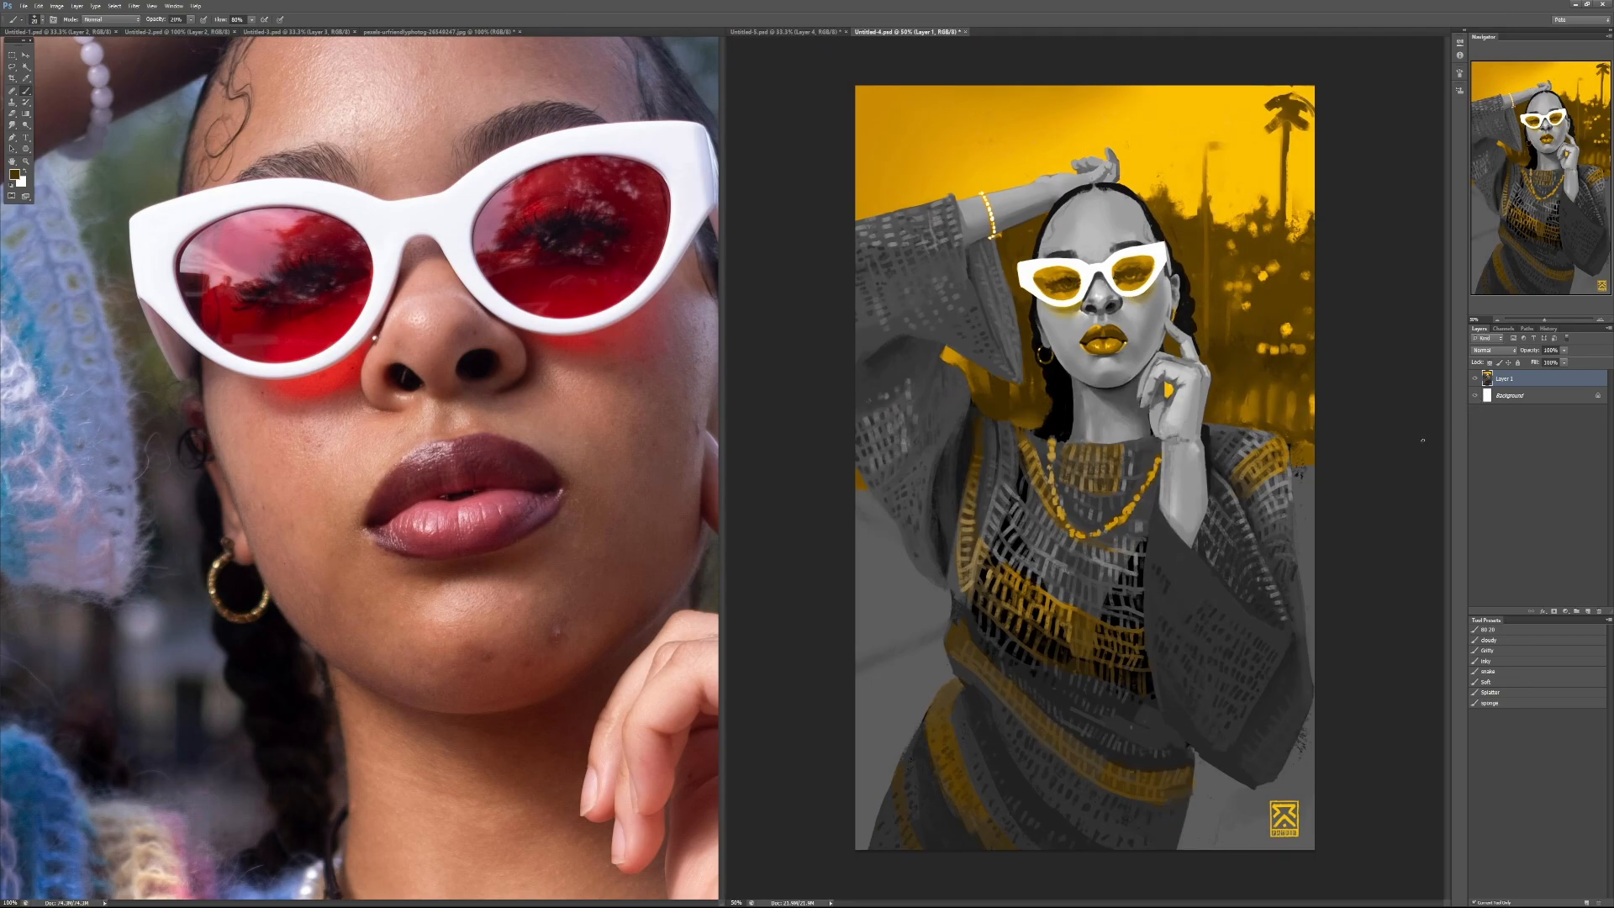
pyautogui.click(1488, 629)
pyautogui.press('d')
pyautogui.press('x')
# Step: Try white and black strokes over the raised sleeve at 100% and 50% brush opacity, and undo them
pyautogui.moveTo(967, 143); pyautogui.dragTo(906, 273)
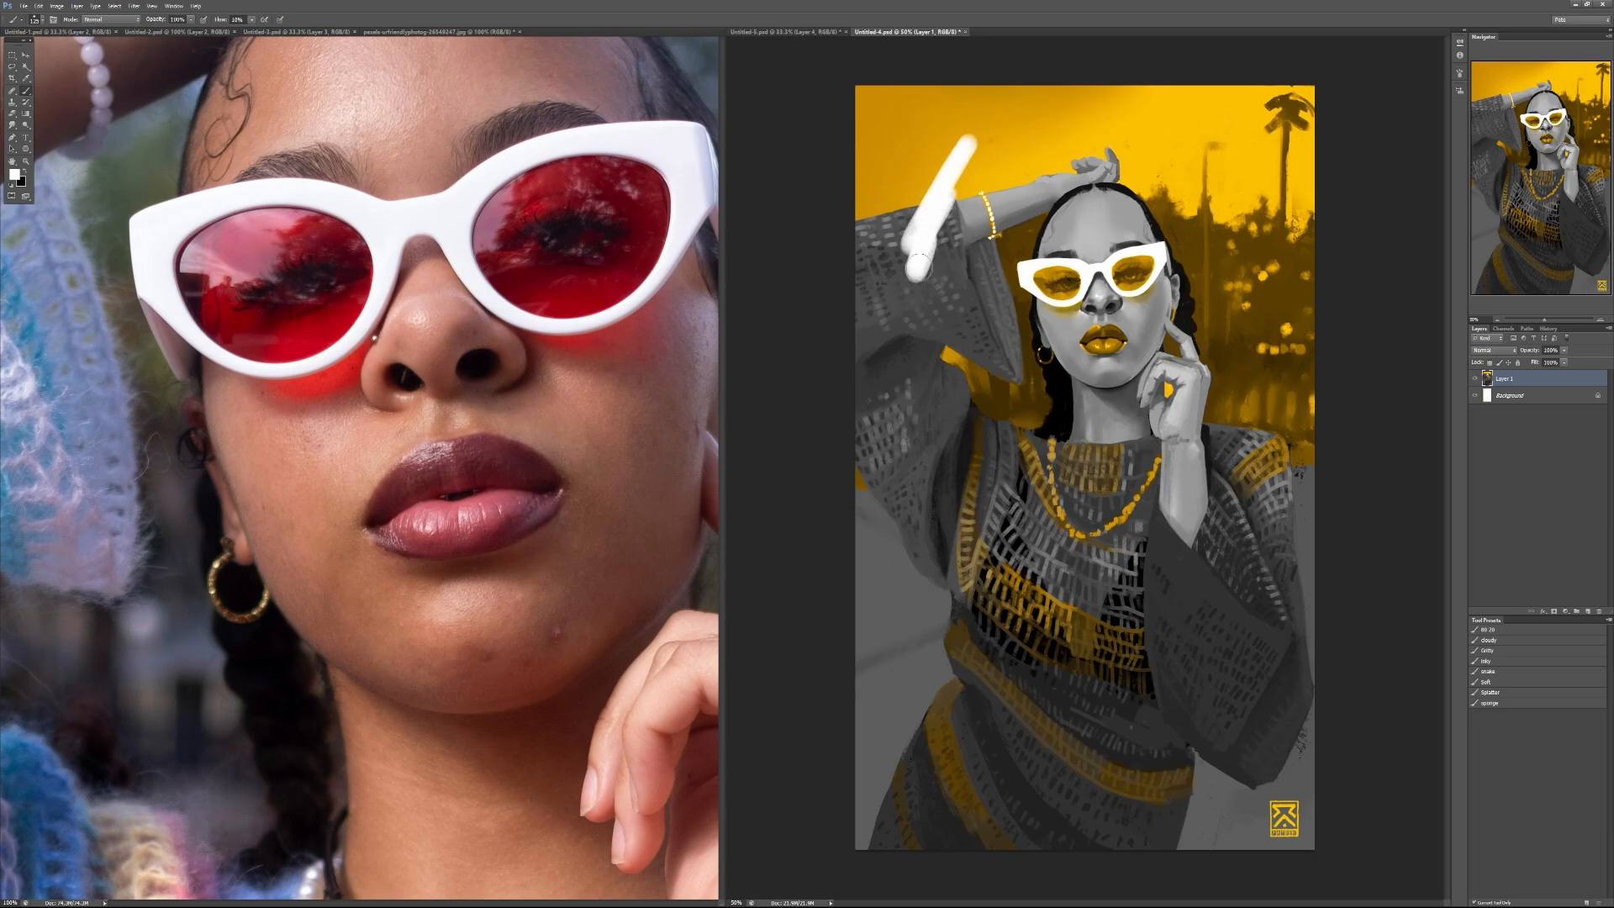
pyautogui.press('x')
pyautogui.moveTo(952, 210); pyautogui.dragTo(896, 292)
pyautogui.hotkey('ctrl', 'alt', 'z')
pyautogui.hotkey('ctrl', 'alt', 'z')
pyautogui.press('5')
pyautogui.moveTo(920, 194)
pyautogui.mouseDown()
pyautogui.moveTo(955, 178)
pyautogui.moveTo(946, 243)
pyautogui.moveTo(975, 210)
pyautogui.moveTo(971, 275)
pyautogui.moveTo(978, 254)
pyautogui.moveTo(957, 204)
pyautogui.moveTo(937, 263)
pyautogui.moveTo(981, 262)
pyautogui.moveTo(980, 332)
pyautogui.mouseUp()
pyautogui.press('x')
pyautogui.hotkey('ctrl', 'alt', 'z')
pyautogui.hotkey('ctrl', 'alt', 'z')
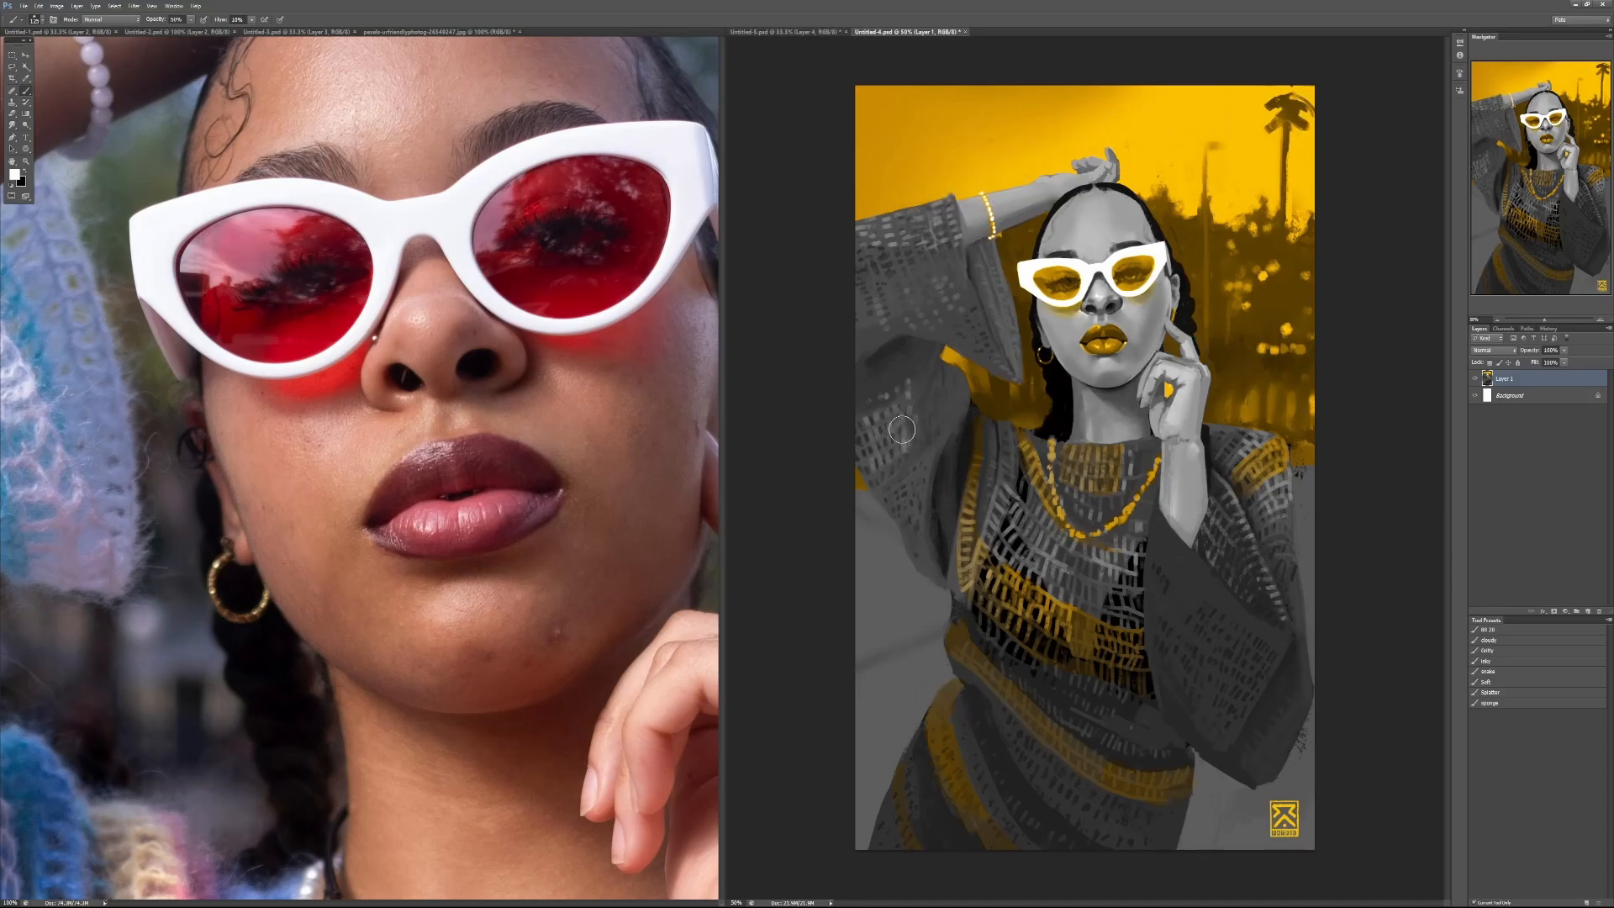
# Step: Try white strokes from the raised sleeve down to the chest at 100%, 10% and 30% brush opacity, and undo them
pyautogui.press('0')
pyautogui.moveTo(947, 204)
pyautogui.mouseDown()
pyautogui.moveTo(973, 148)
pyautogui.moveTo(956, 219)
pyautogui.moveTo(971, 320)
pyautogui.moveTo(980, 301)
pyautogui.moveTo(944, 313)
pyautogui.moveTo(965, 184)
pyautogui.moveTo(972, 250)
pyautogui.mouseUp()
pyautogui.press('1')
pyautogui.moveTo(909, 465)
pyautogui.mouseDown()
pyautogui.moveTo(901, 504)
pyautogui.moveTo(923, 500)
pyautogui.moveTo(940, 561)
pyautogui.moveTo(1005, 446)
pyautogui.moveTo(1028, 490)
pyautogui.mouseUp()
pyautogui.press('3')
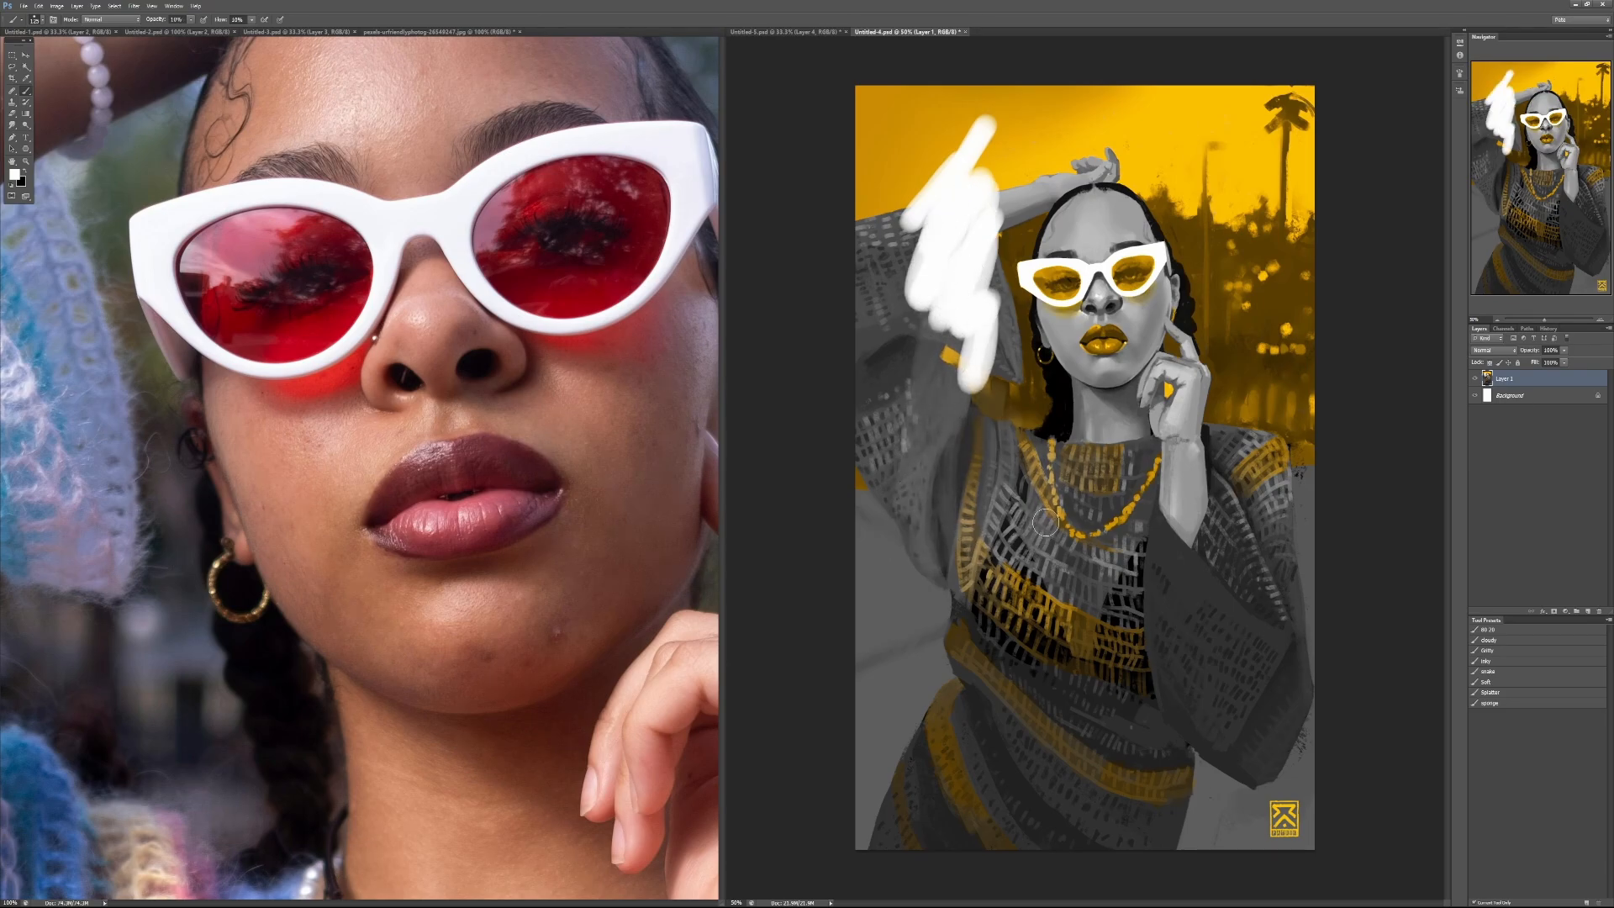
pyautogui.moveTo(950, 420)
pyautogui.mouseDown()
pyautogui.moveTo(963, 481)
pyautogui.moveTo(1003, 374)
pyautogui.moveTo(1019, 467)
pyautogui.moveTo(1066, 454)
pyautogui.mouseUp()
pyautogui.hotkey('ctrl', 'alt', 'z')
pyautogui.hotkey('ctrl', 'alt', 'z')
pyautogui.hotkey('ctrl', 'alt', 'z')
pyautogui.hotkey('ctrl', 'alt', 'z')
pyautogui.hotkey('ctrl', 'alt', 'z')
pyautogui.hotkey('ctrl', 'alt', 'z')
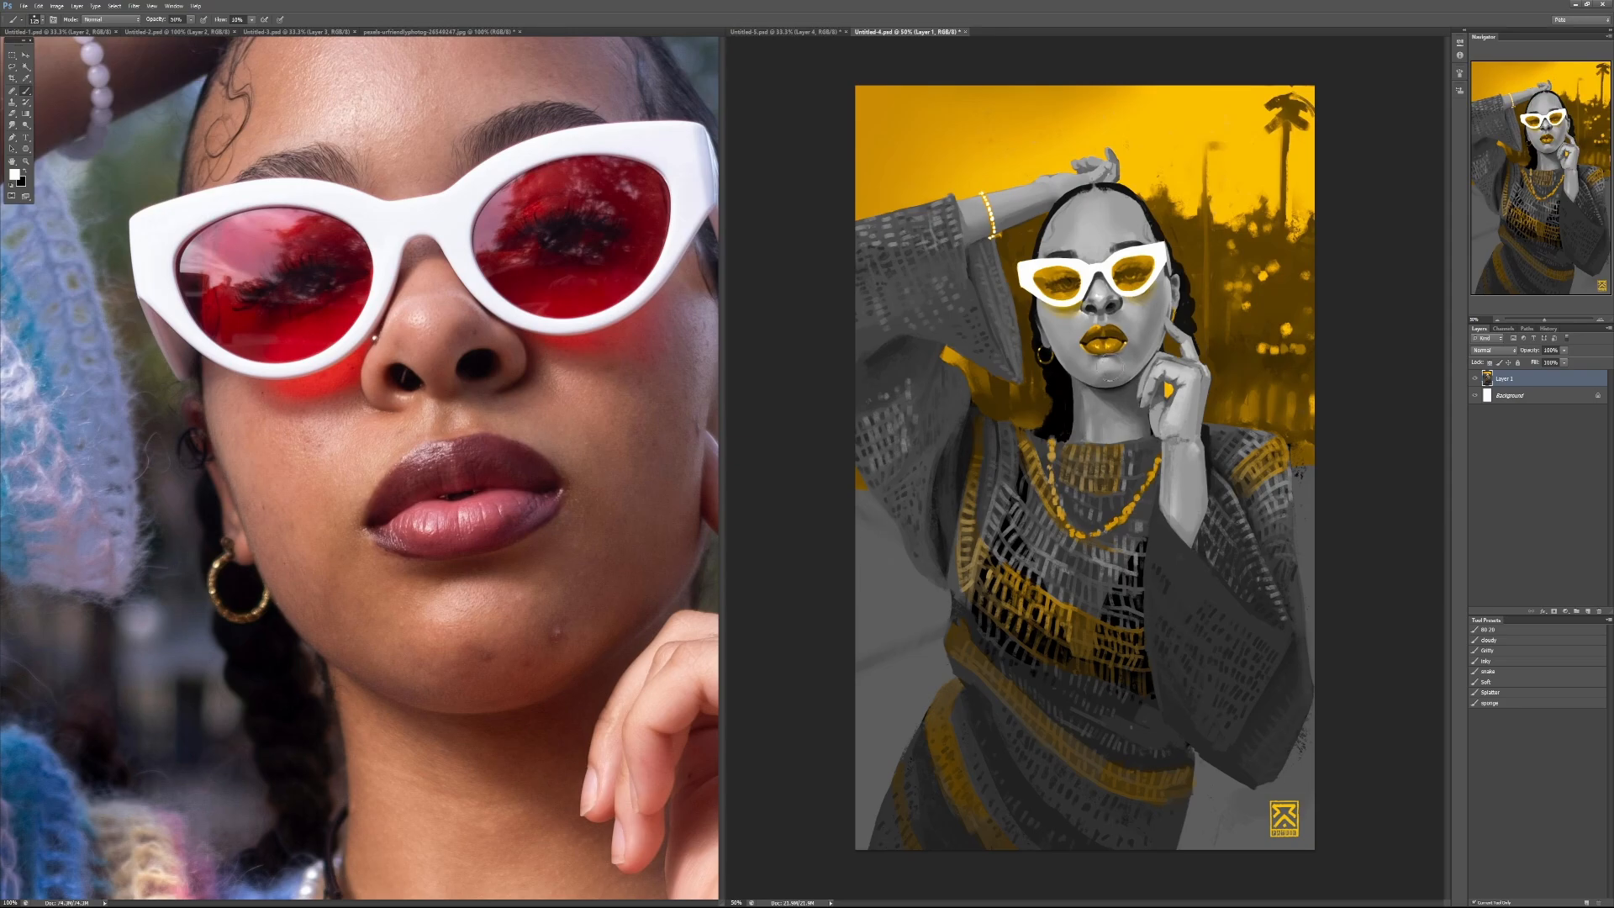
# Step: Try white strokes over the jaw and neck at 30%, 70% and 90% brush opacity, and undo them
pyautogui.moveTo(994, 361)
pyautogui.mouseDown()
pyautogui.moveTo(1034, 325)
pyautogui.moveTo(1032, 374)
pyautogui.moveTo(1093, 387)
pyautogui.mouseUp()
pyautogui.hotkey('ctrl', 'z')
pyautogui.press('7')
pyautogui.moveTo(1004, 353)
pyautogui.mouseDown()
pyautogui.moveTo(1100, 420)
pyautogui.moveTo(996, 420)
pyautogui.moveTo(1086, 454)
pyautogui.mouseUp()
pyautogui.hotkey('ctrl', 'z')
pyautogui.press('9')
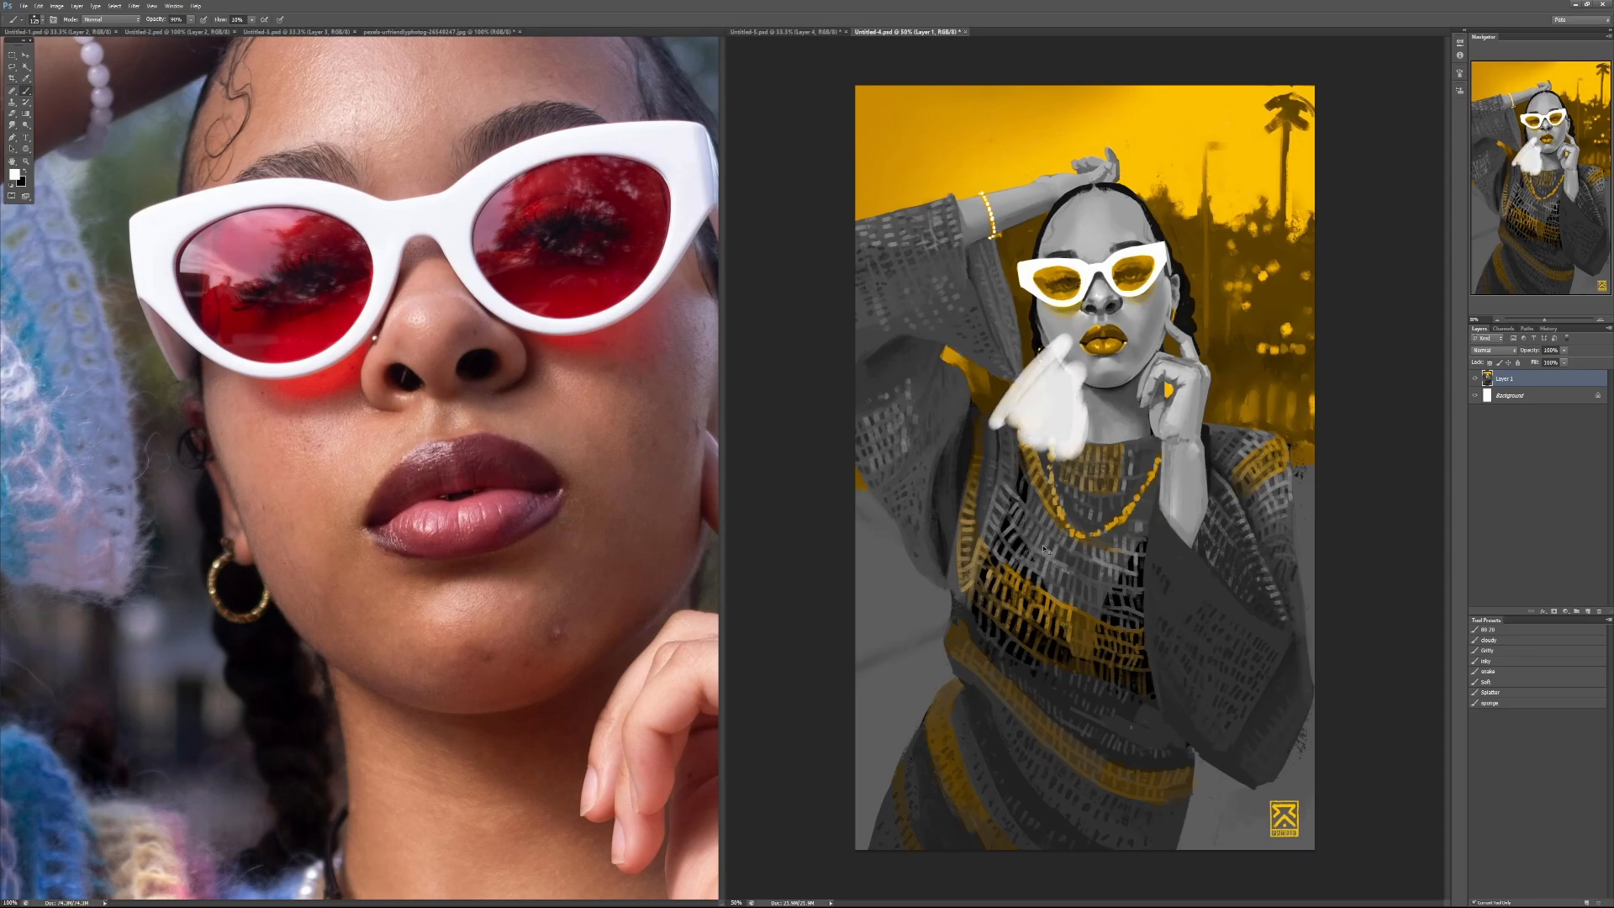
pyautogui.hotkey('ctrl', 'z')
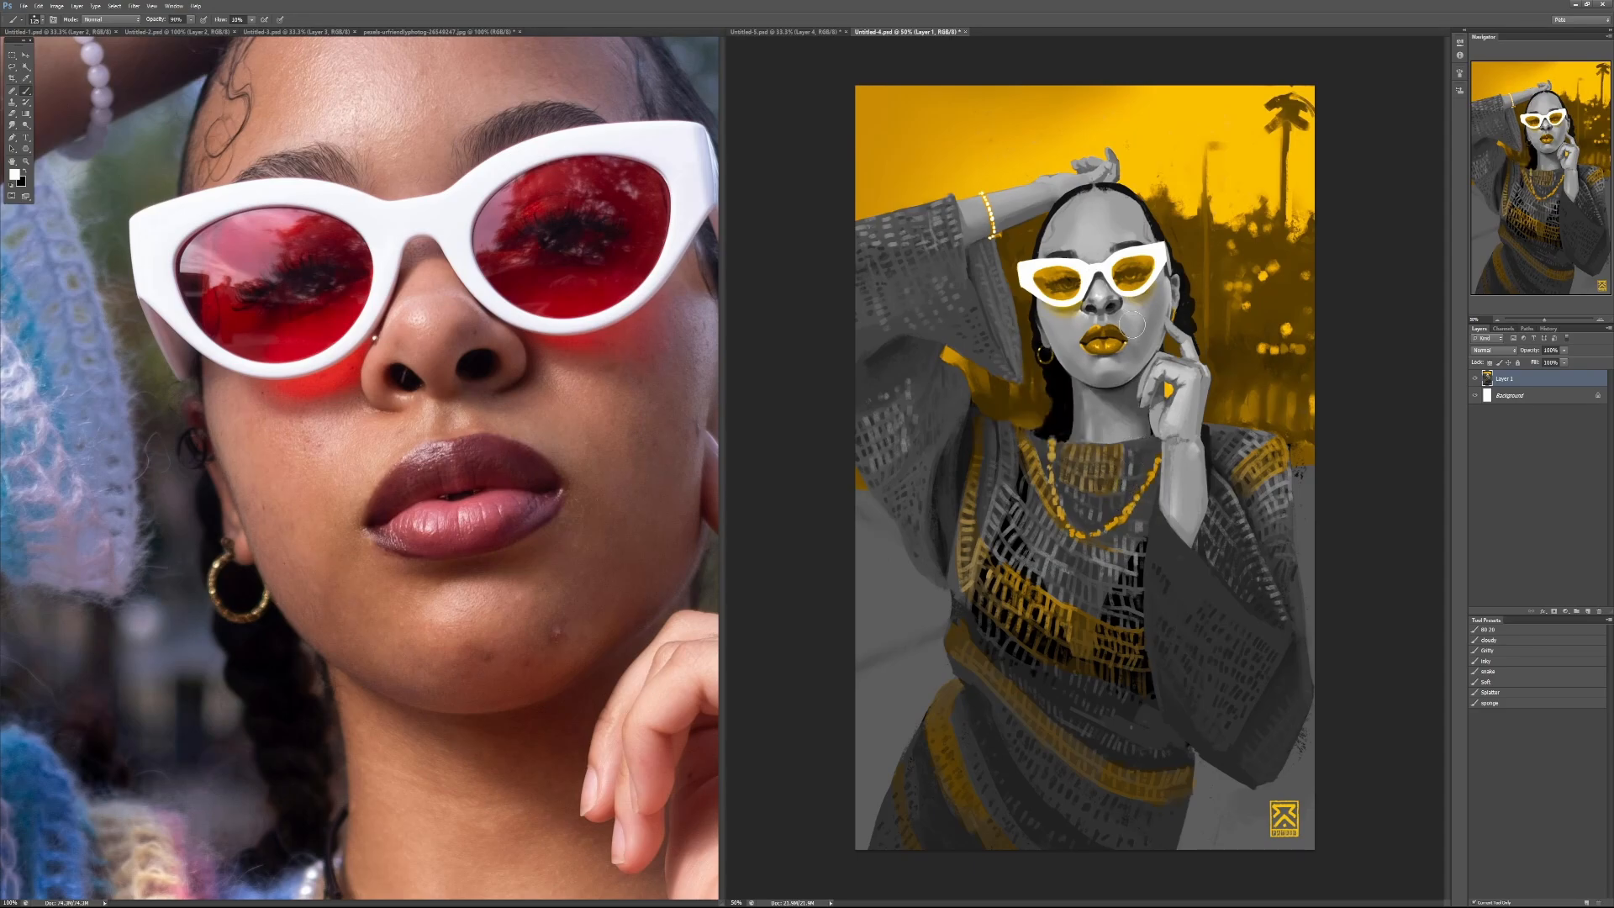
# Step: Soften and darken the eye reflection in the lens nearest the raised finger with sampled dark yellow at 40% brush opacity
pyautogui.keyDown('ctrl'); pyautogui.click(1141, 274); pyautogui.keyUp('ctrl')
pyautogui.keyDown('ctrl'); pyautogui.click(1141, 274); pyautogui.keyUp('ctrl')
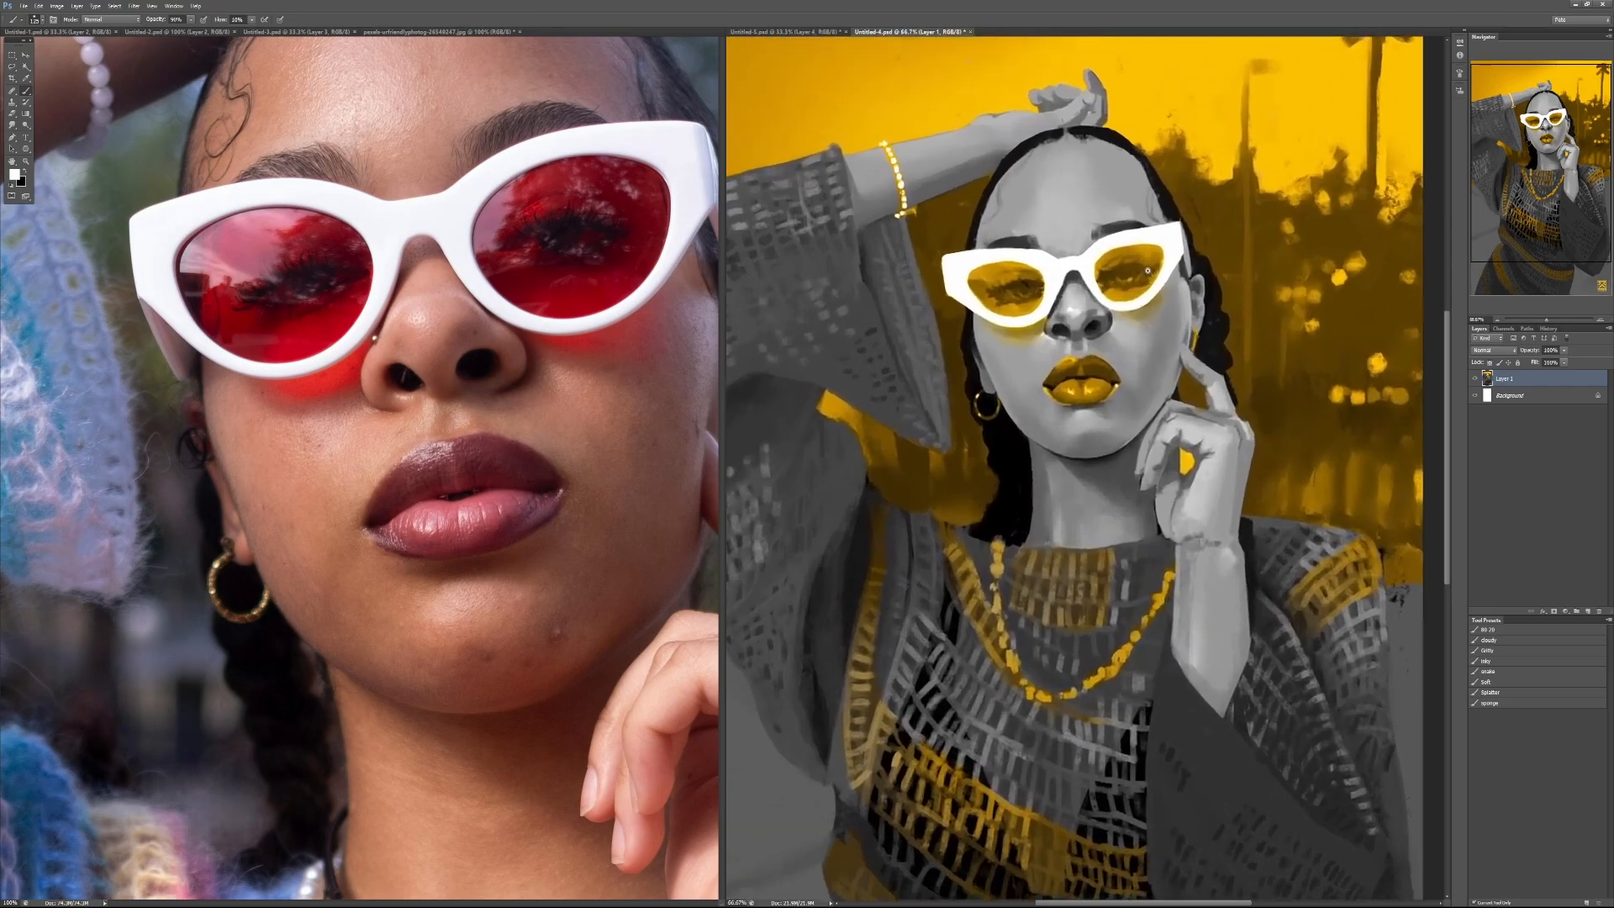
pyautogui.keyDown('ctrl'); pyautogui.click(1141, 274); pyautogui.keyUp('ctrl')
pyautogui.keyDown('alt'); pyautogui.click(1115, 269); pyautogui.keyUp('alt')
pyautogui.press('4')
pyautogui.moveTo(1115, 289)
pyautogui.mouseDown()
pyautogui.moveTo(1070, 284)
pyautogui.moveTo(1057, 311)
pyautogui.mouseUp()
pyautogui.hotkey('ctrl', 'z')
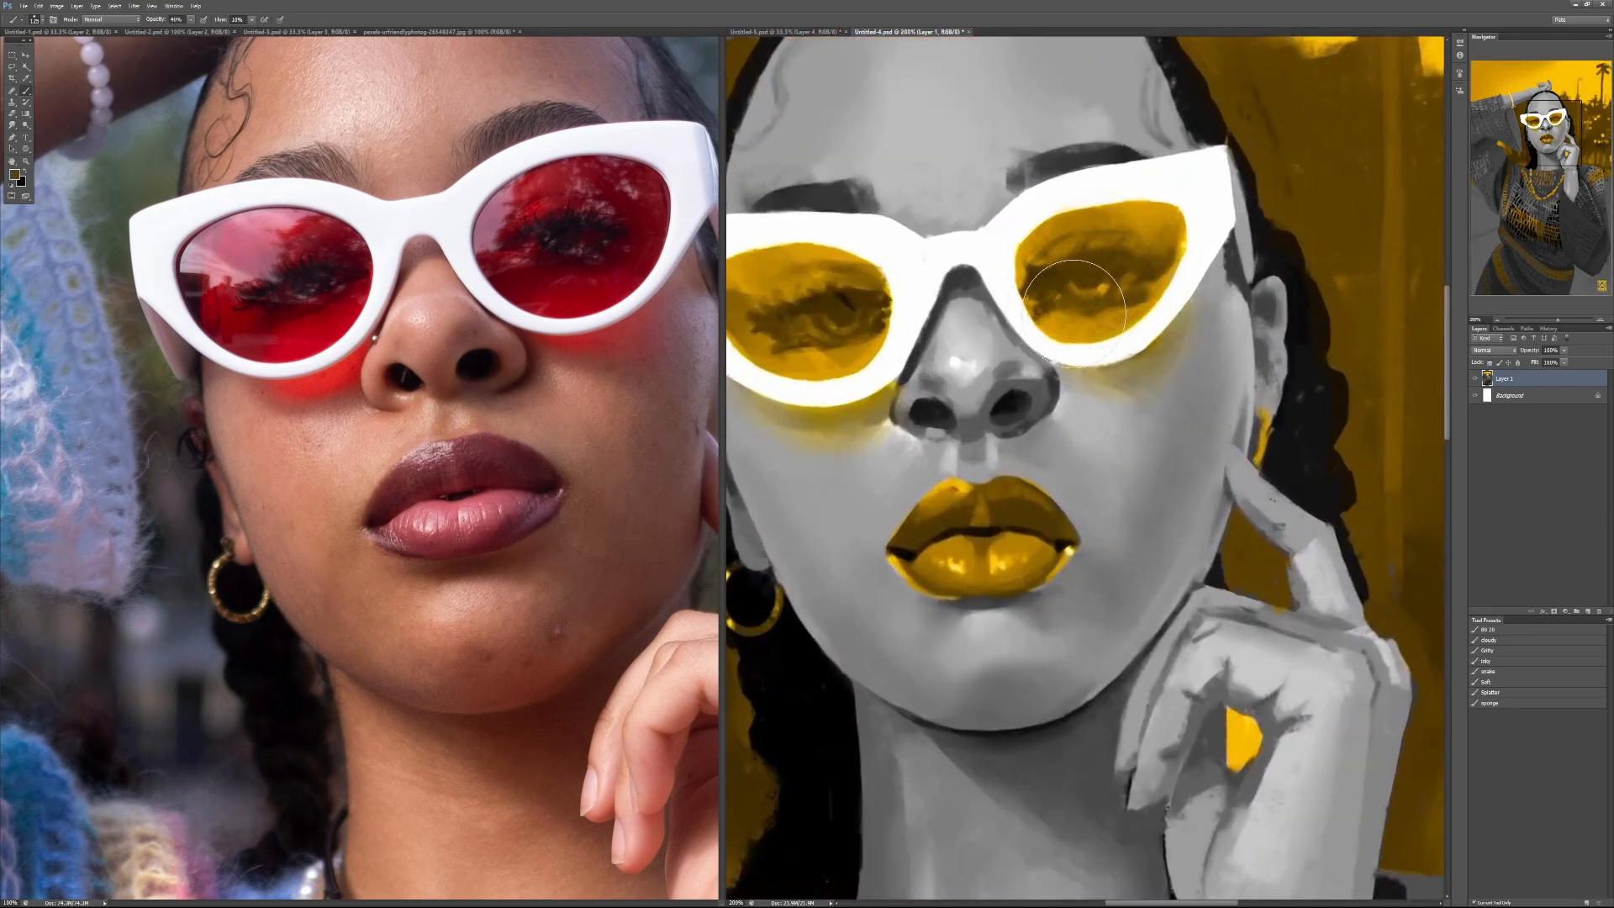
pyautogui.moveTo(1056, 319); pyautogui.dragTo(1165, 269)
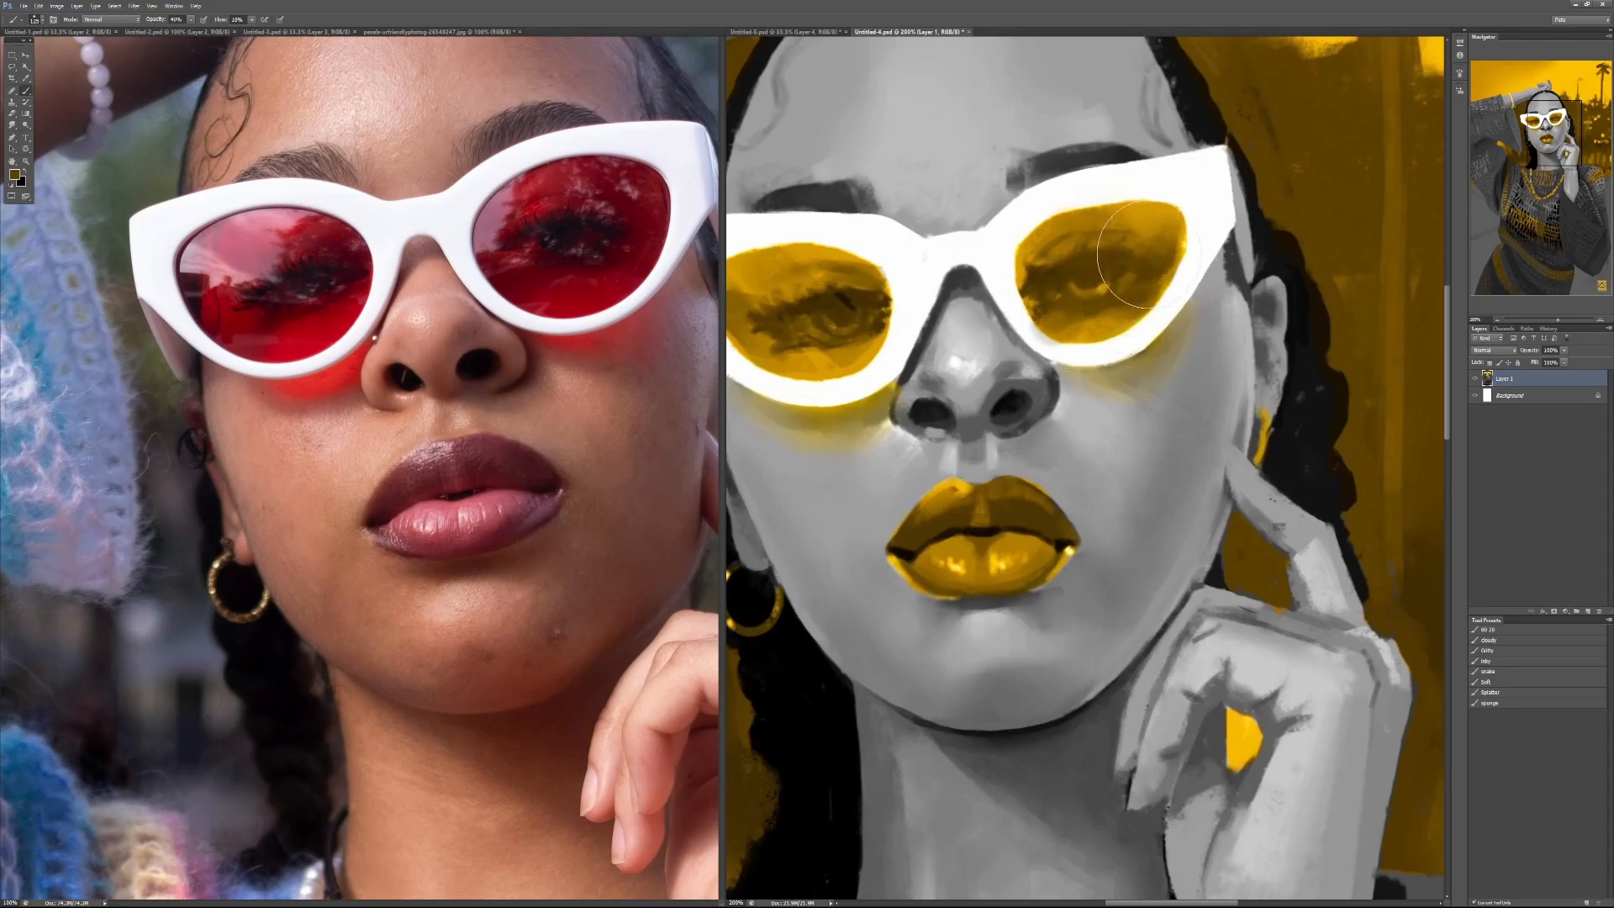
pyautogui.hotkey('ctrl', '-')
pyautogui.hotkey('ctrl', '-')
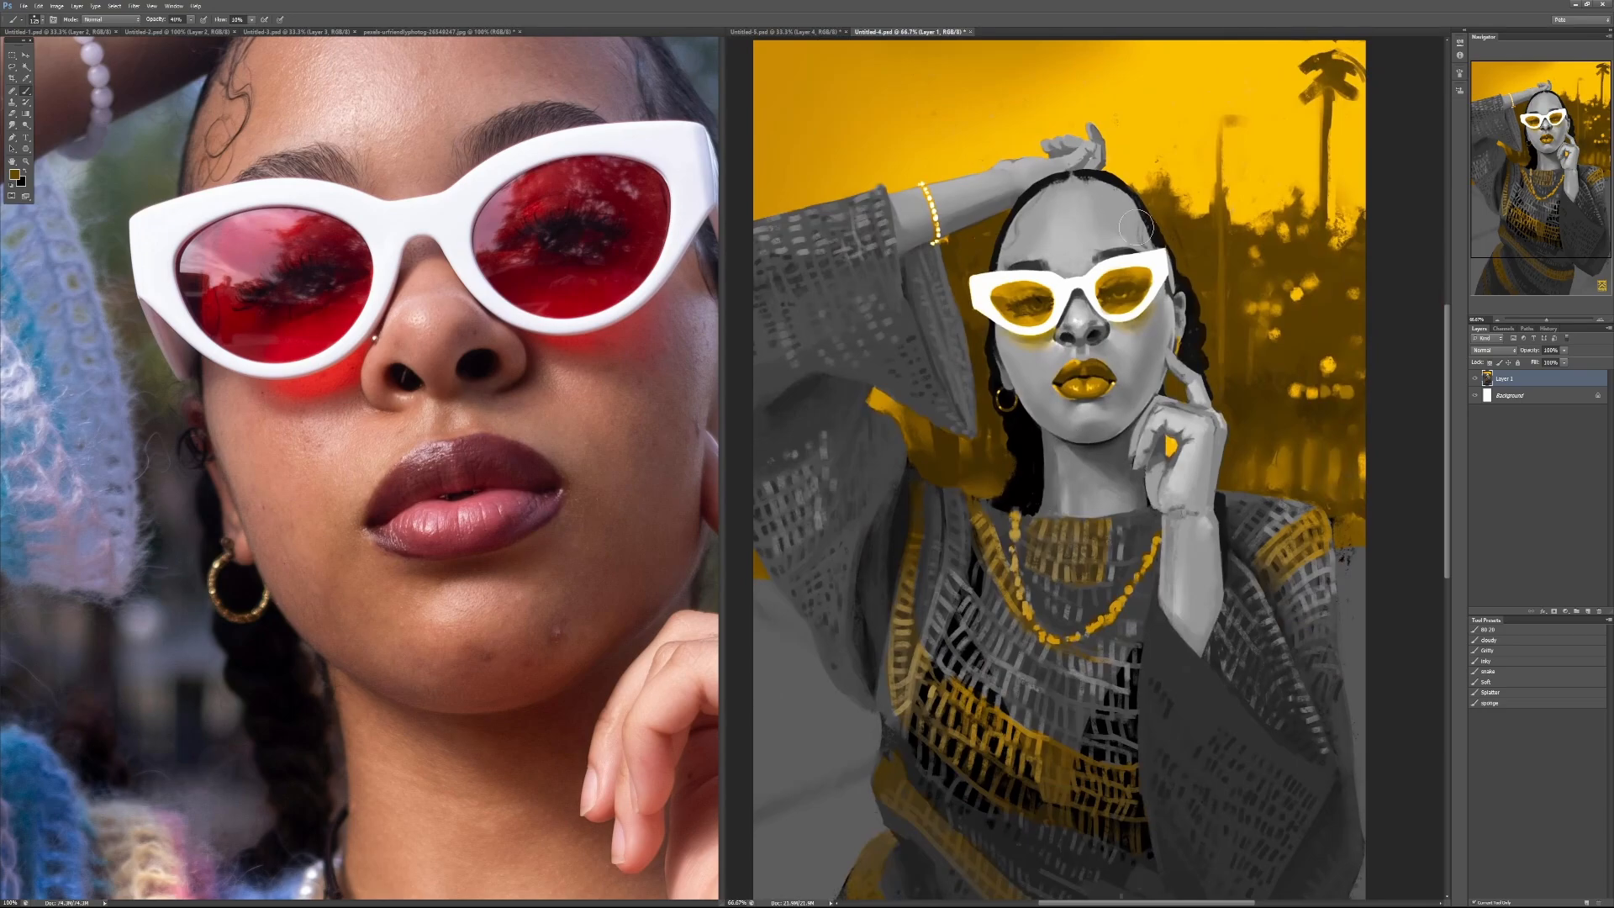
# Step: Shade around the nostrils and the side of the nose with black and sampled grey, ending at 40% brush opacity
pyautogui.scroll(1, 1113, 360)
pyautogui.press('d')
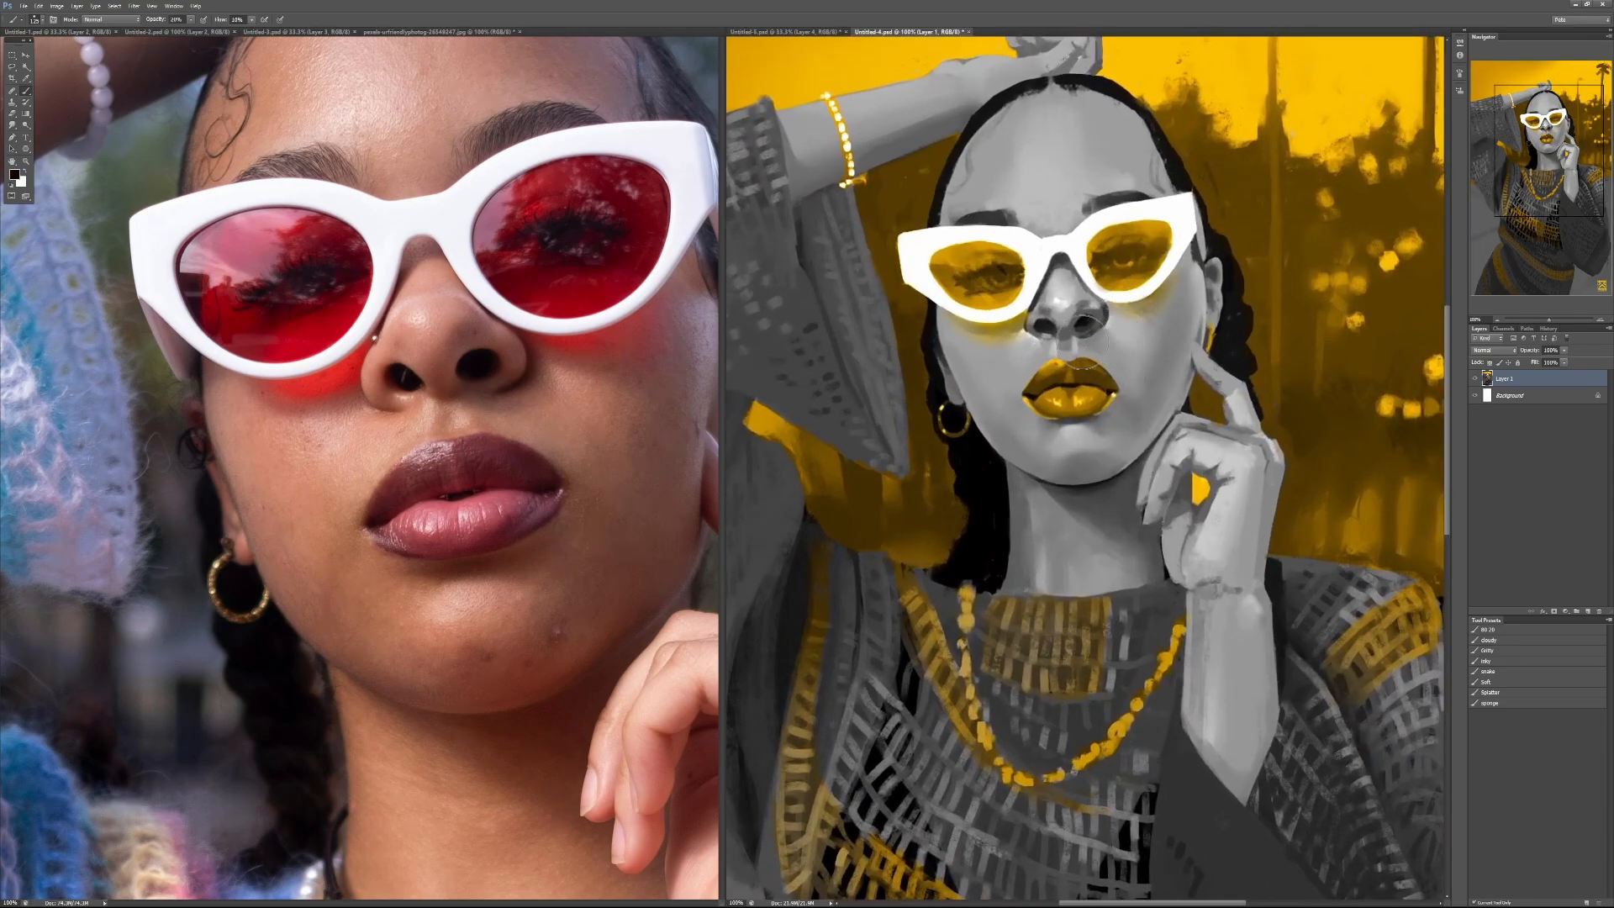
pyautogui.moveTo(1084, 331); pyautogui.dragTo(1106, 332)
pyautogui.keyDown('ctrl'); pyautogui.click(1138, 346); pyautogui.keyUp('ctrl')
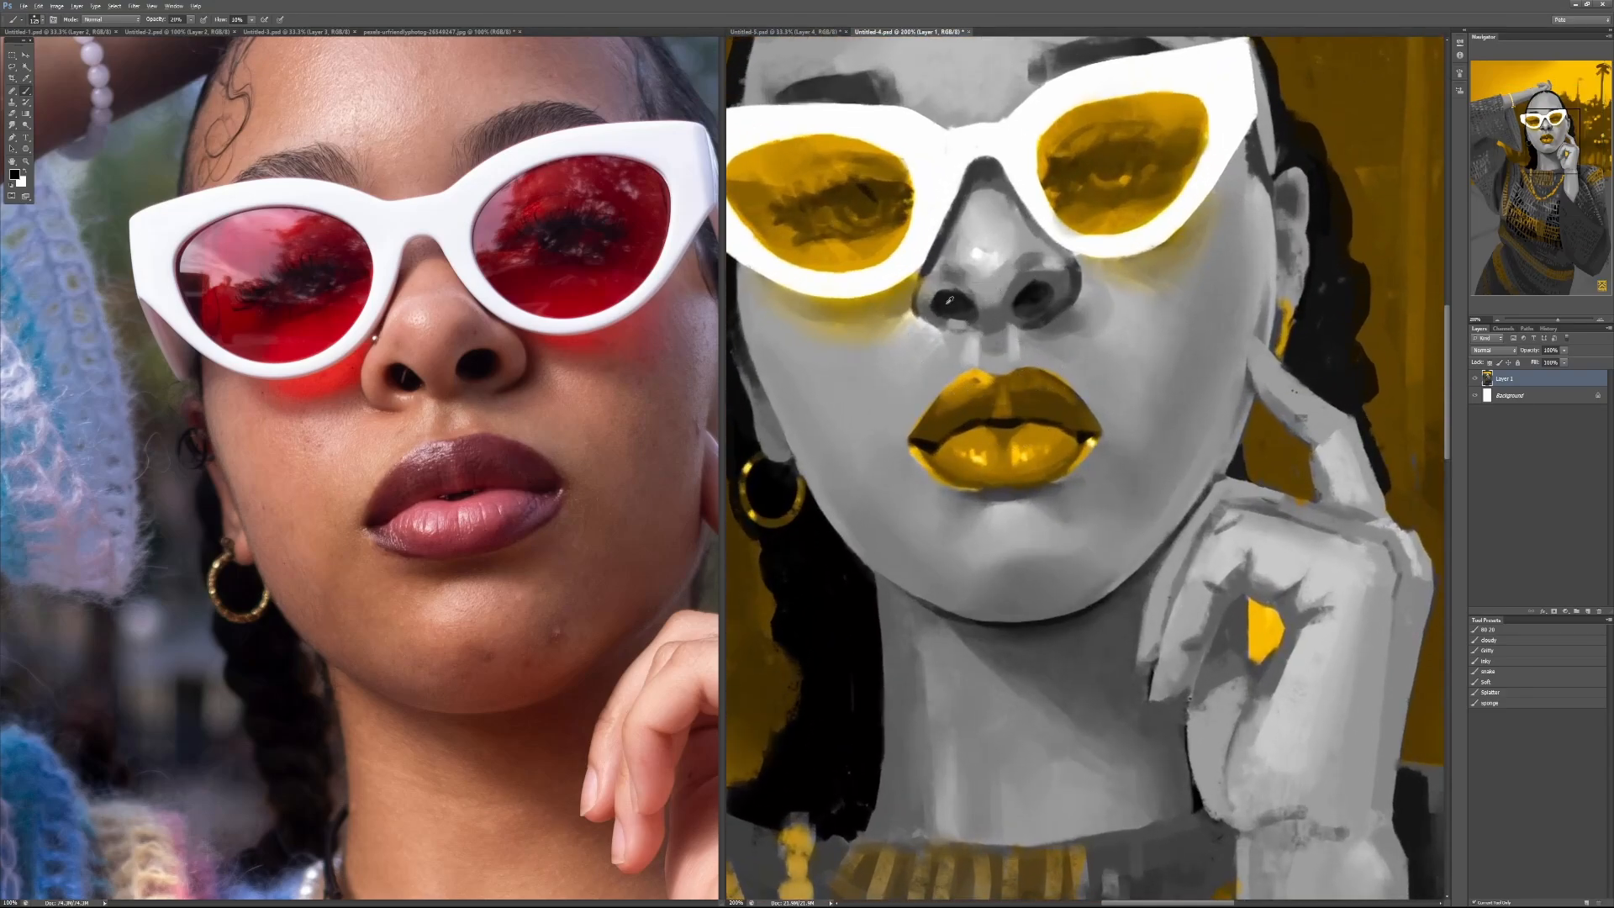
pyautogui.keyDown('alt'); pyautogui.click(921, 307); pyautogui.keyUp('alt')
pyautogui.moveTo(923, 318); pyautogui.dragTo(925, 326)
pyautogui.keyDown('alt'); pyautogui.click(1027, 310); pyautogui.keyUp('alt')
pyautogui.press('4')
pyautogui.moveTo(932, 328); pyautogui.dragTo(911, 310)
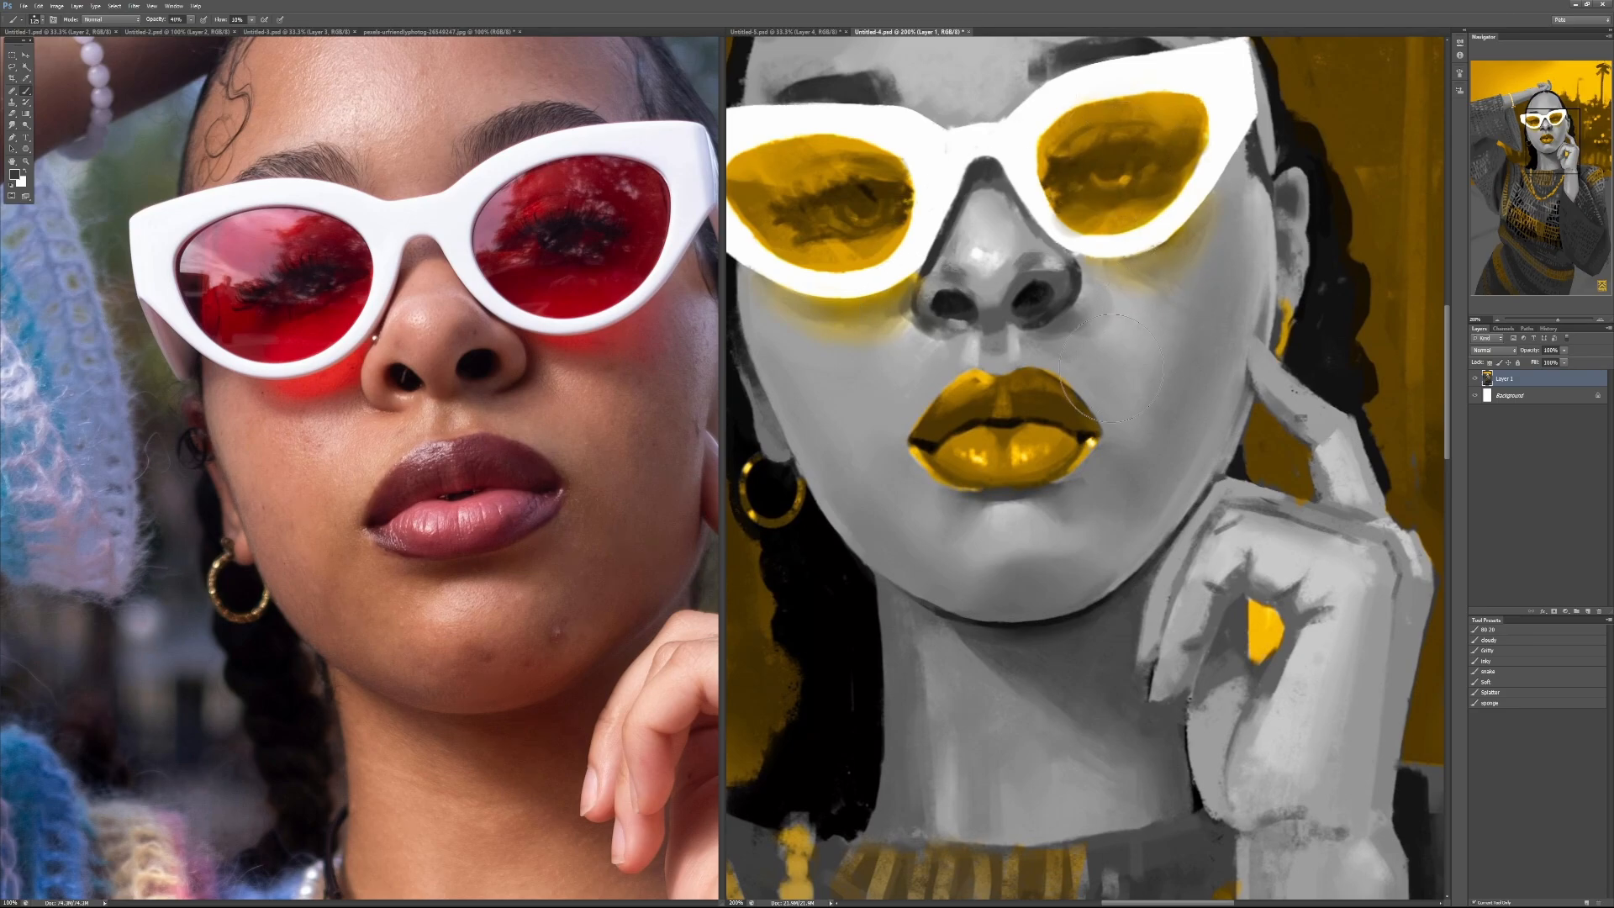
# Step: Blend the cheek beside the mouth and the skin below the lower lip with sampled greys at 40% brush opacity
pyautogui.moveTo(1112, 368)
pyautogui.mouseDown()
pyautogui.moveTo(1070, 357)
pyautogui.moveTo(1105, 376)
pyautogui.moveTo(1085, 389)
pyautogui.moveTo(1125, 446)
pyautogui.moveTo(1178, 373)
pyautogui.moveTo(1156, 383)
pyautogui.moveTo(1171, 353)
pyautogui.moveTo(1184, 412)
pyautogui.moveTo(1187, 387)
pyautogui.moveTo(1176, 445)
pyautogui.moveTo(1125, 479)
pyautogui.moveTo(1115, 466)
pyautogui.moveTo(1048, 488)
pyautogui.moveTo(1143, 452)
pyautogui.mouseUp()
pyautogui.keyDown('alt'); pyautogui.click(1155, 397); pyautogui.keyUp('alt')
pyautogui.keyDown('alt'); pyautogui.click(1184, 378); pyautogui.keyUp('alt')
pyautogui.keyDown('alt'); pyautogui.click(1040, 493); pyautogui.keyUp('alt')
pyautogui.keyDown('alt'); pyautogui.click(1131, 412); pyautogui.keyUp('alt')
pyautogui.moveTo(1115, 388)
pyautogui.mouseDown()
pyautogui.moveTo(1097, 380)
pyautogui.moveTo(1154, 418)
pyautogui.moveTo(1191, 415)
pyautogui.moveTo(1181, 437)
pyautogui.mouseUp()
pyautogui.keyDown('alt'); pyautogui.click(1152, 421); pyautogui.keyUp('alt')
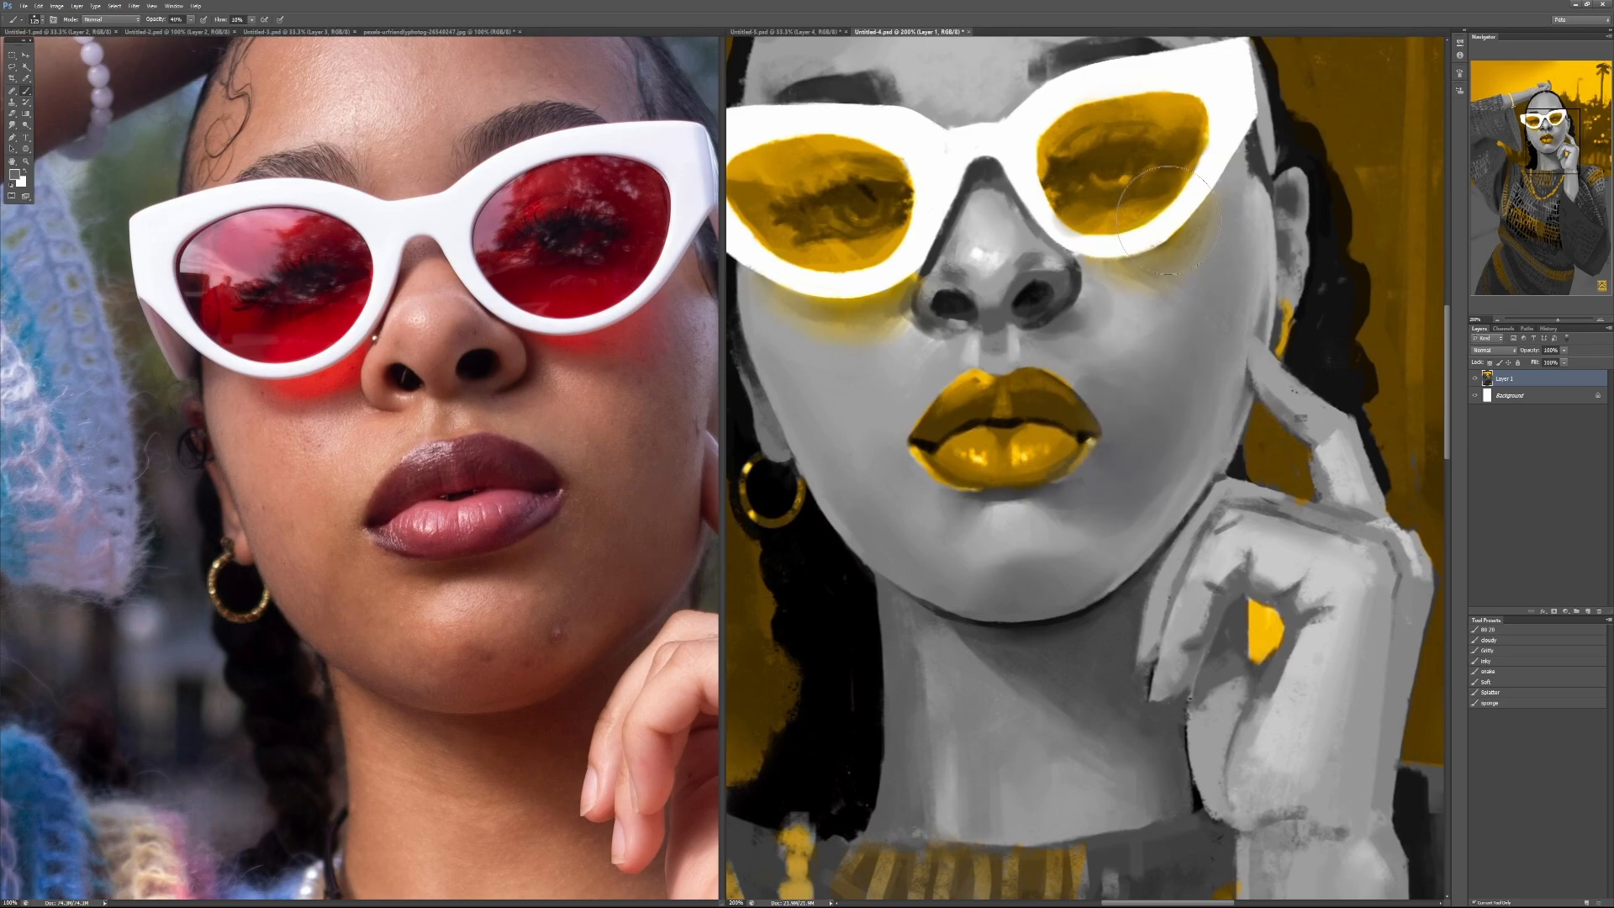
pyautogui.keyDown('alt'); pyautogui.click(1012, 496); pyautogui.keyUp('alt')
pyautogui.moveTo(1038, 491)
pyautogui.mouseDown()
pyautogui.moveTo(1164, 494)
pyautogui.moveTo(1103, 481)
pyautogui.mouseUp()
# Step: Brighten the highlight on the nose with a sampled light grey at 40% brush opacity
pyautogui.press('2')
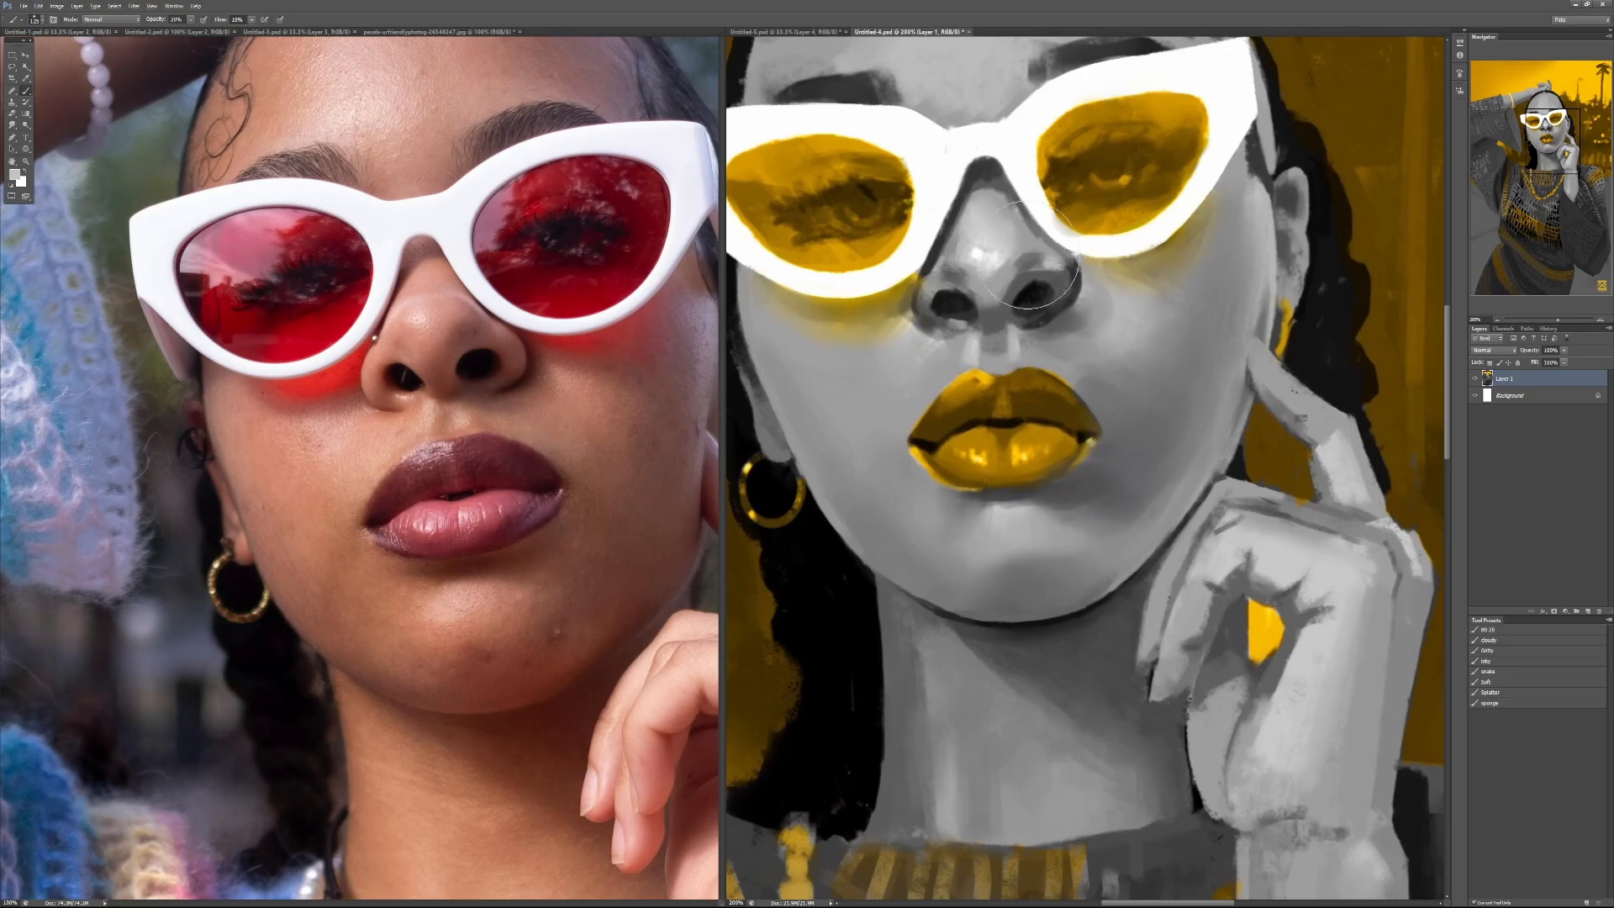
pyautogui.keyDown('alt'); pyautogui.click(976, 255); pyautogui.keyUp('alt')
pyautogui.press('4')
pyautogui.moveTo(948, 258); pyautogui.dragTo(986, 227)
# Step: Paint a soft light highlight on the forehead above the eyebrow and blend it into the surrounding skin
pyautogui.moveTo(1122, 206); pyautogui.dragTo(1083, 487)
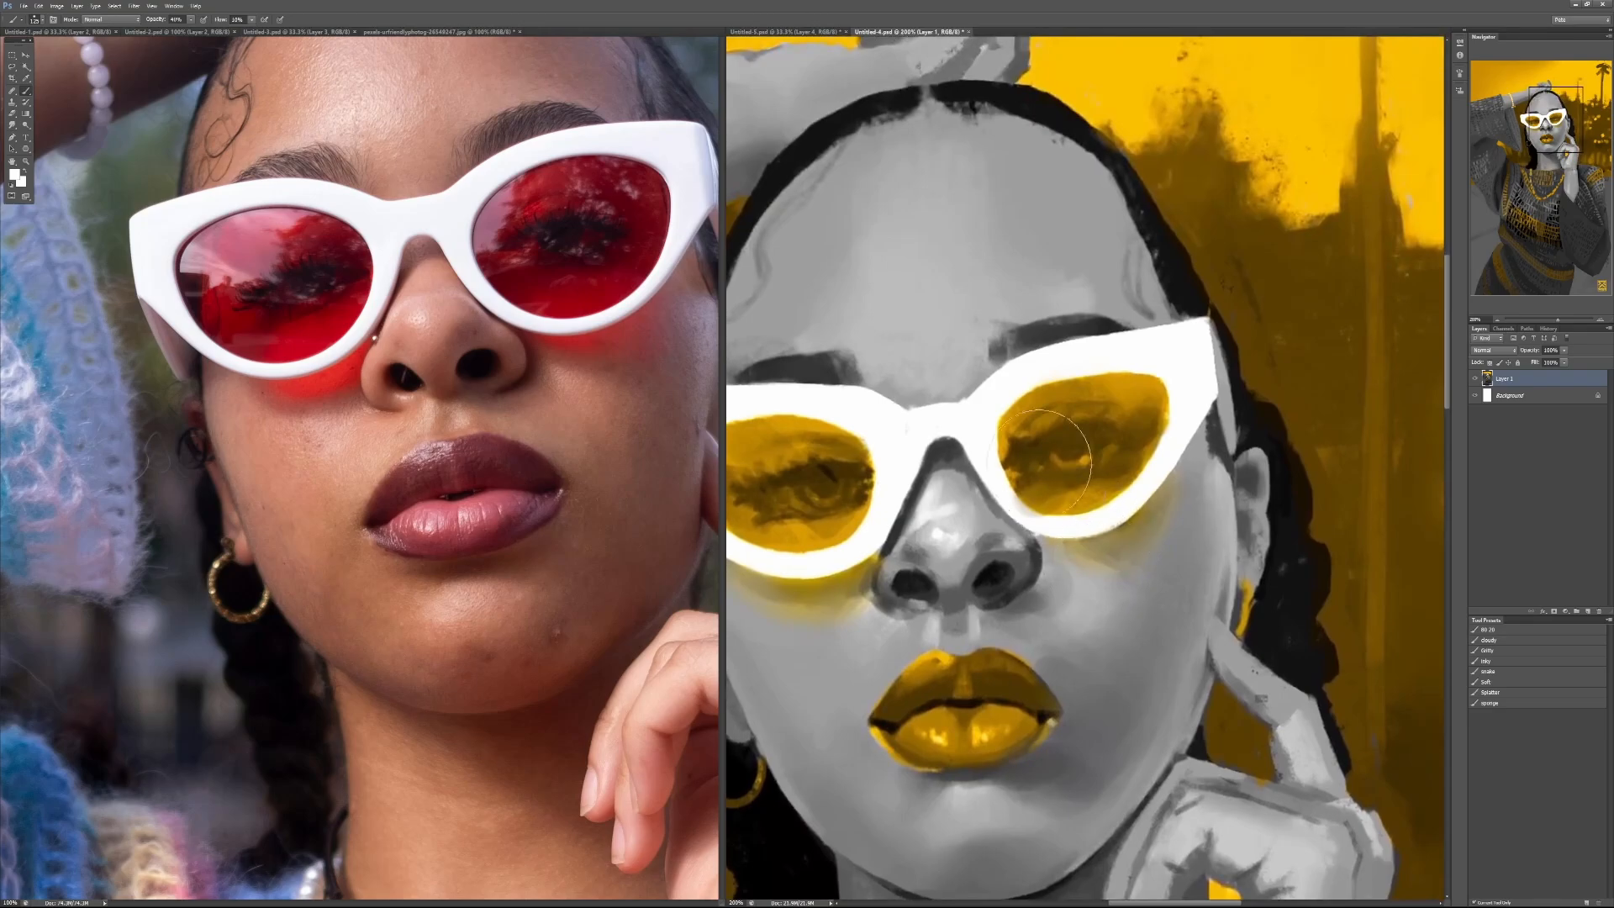
pyautogui.moveTo(826, 361)
pyautogui.mouseDown()
pyautogui.moveTo(849, 321)
pyautogui.moveTo(824, 325)
pyautogui.moveTo(865, 320)
pyautogui.moveTo(832, 309)
pyautogui.moveTo(845, 286)
pyautogui.moveTo(826, 280)
pyautogui.moveTo(887, 256)
pyautogui.mouseUp()
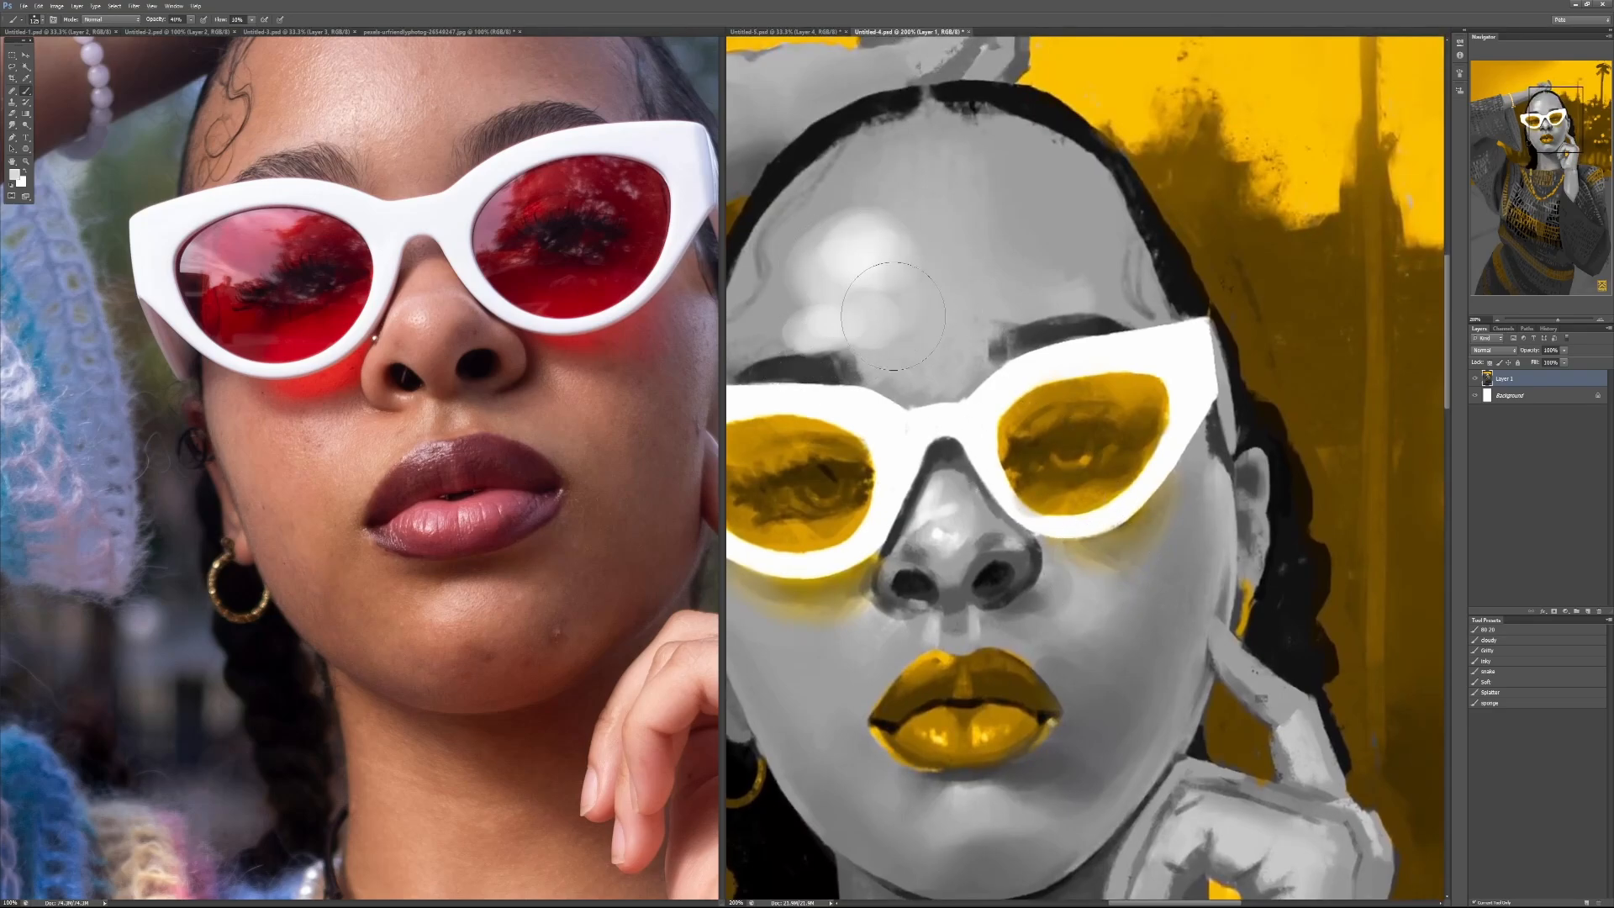
pyautogui.moveTo(893, 316)
pyautogui.mouseDown()
pyautogui.moveTo(898, 216)
pyautogui.moveTo(872, 187)
pyautogui.moveTo(825, 225)
pyautogui.mouseUp()
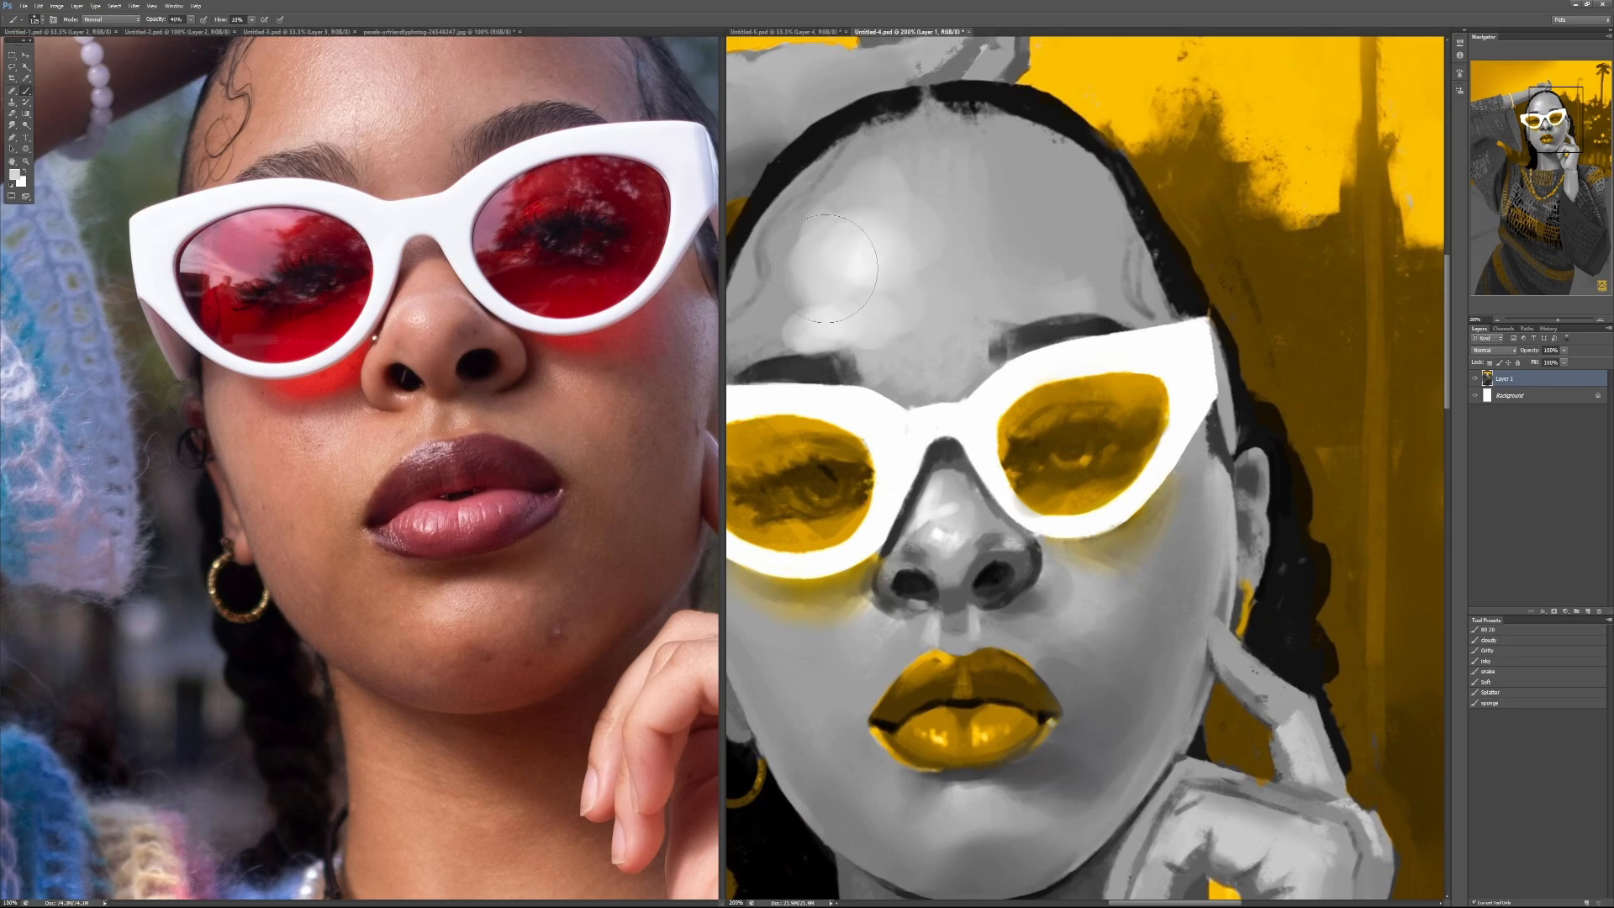
pyautogui.keyDown('alt'); pyautogui.click(802, 277); pyautogui.keyUp('alt')
pyautogui.moveTo(792, 304); pyautogui.dragTo(801, 314)
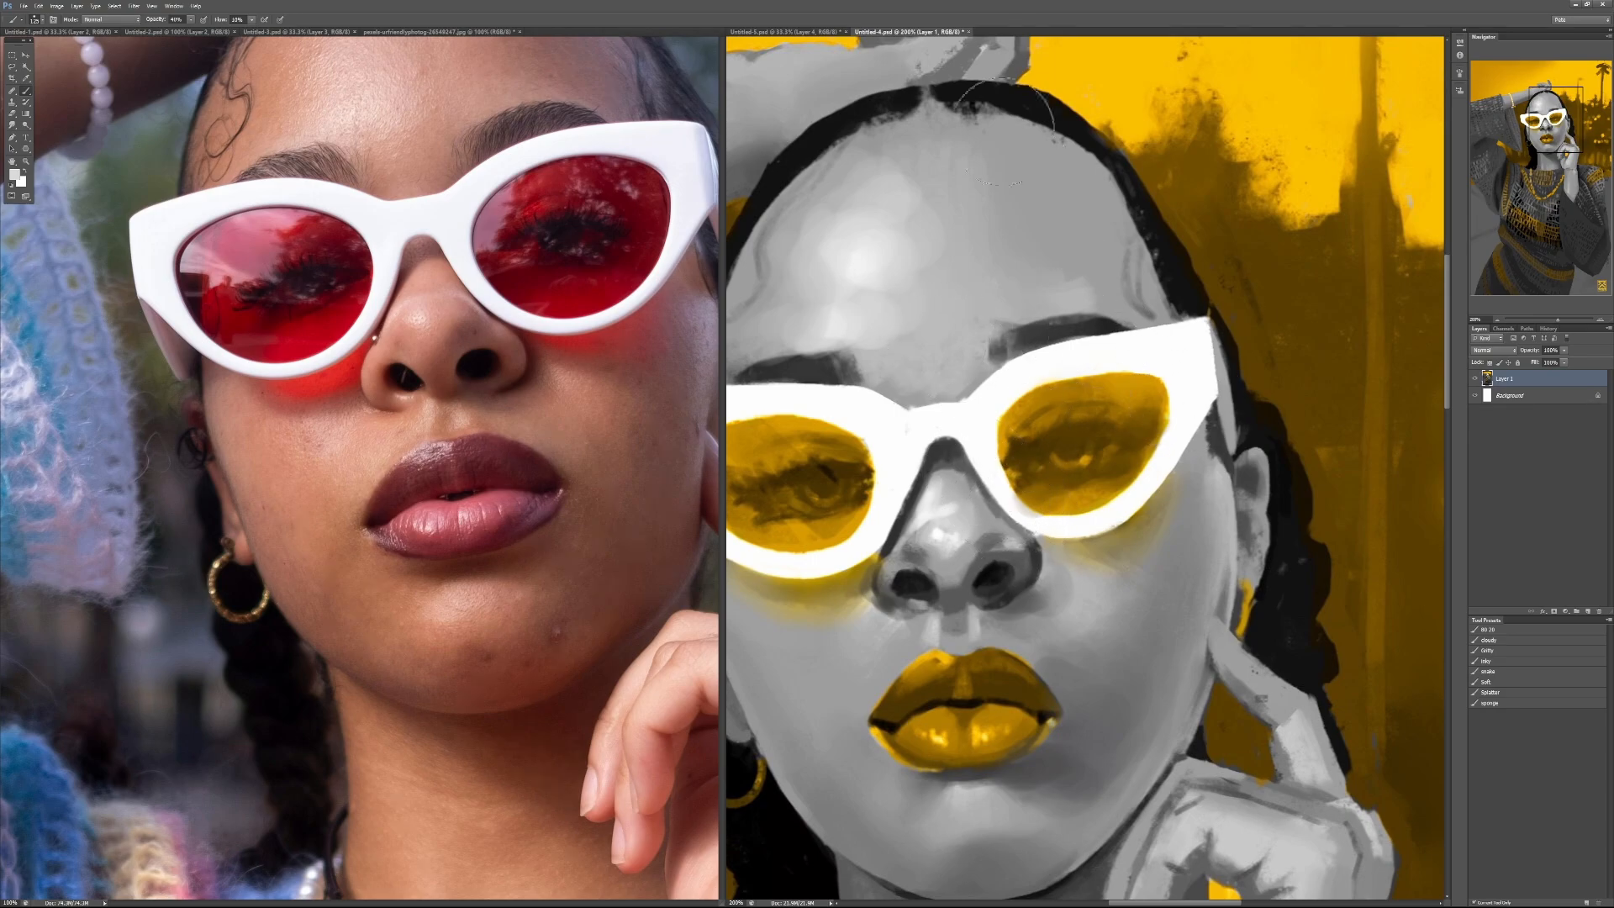
# Step: Merge the yellow and grey portrait's paint layer into the background and close the document without saving
pyautogui.hotkey('ctrl', 'e')
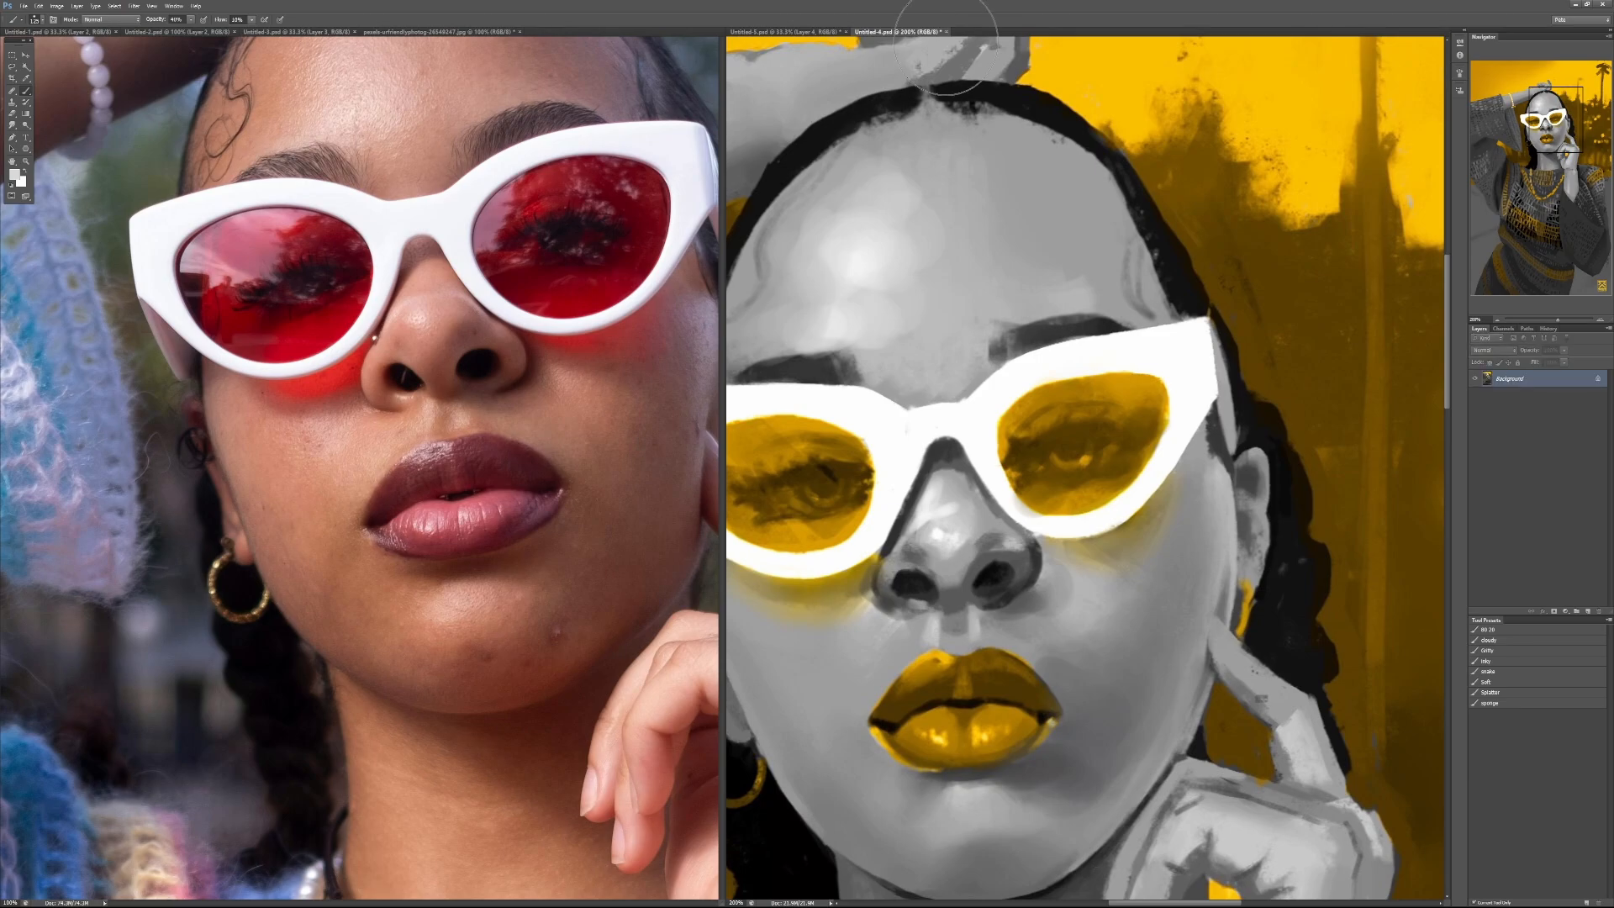
pyautogui.hotkey('ctrl', 'w')
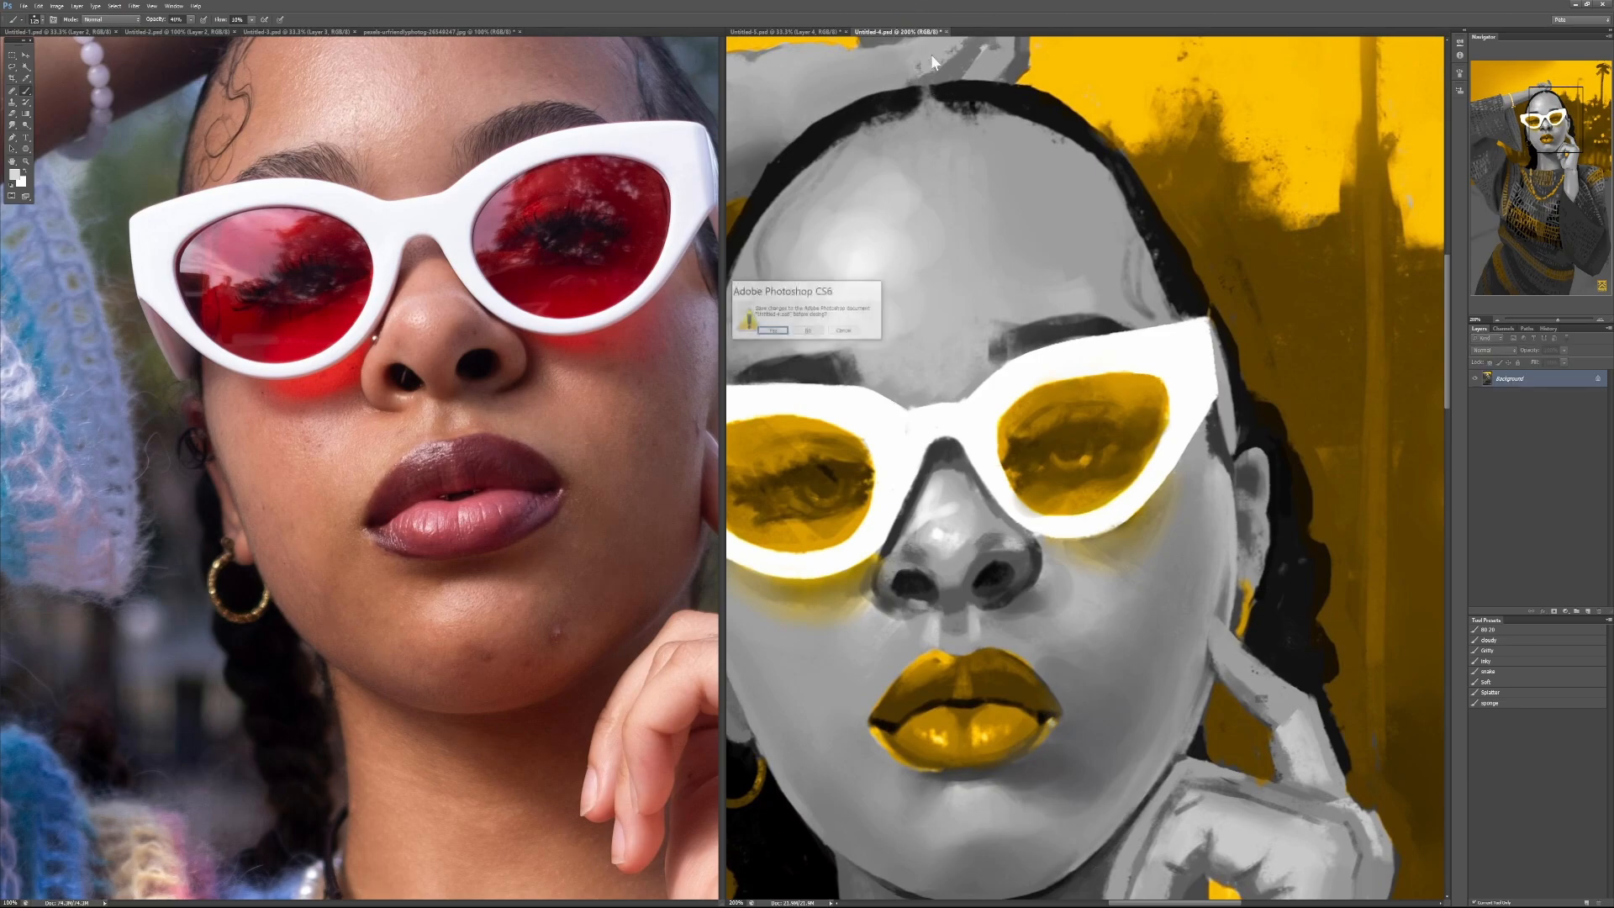
pyautogui.click(808, 332)
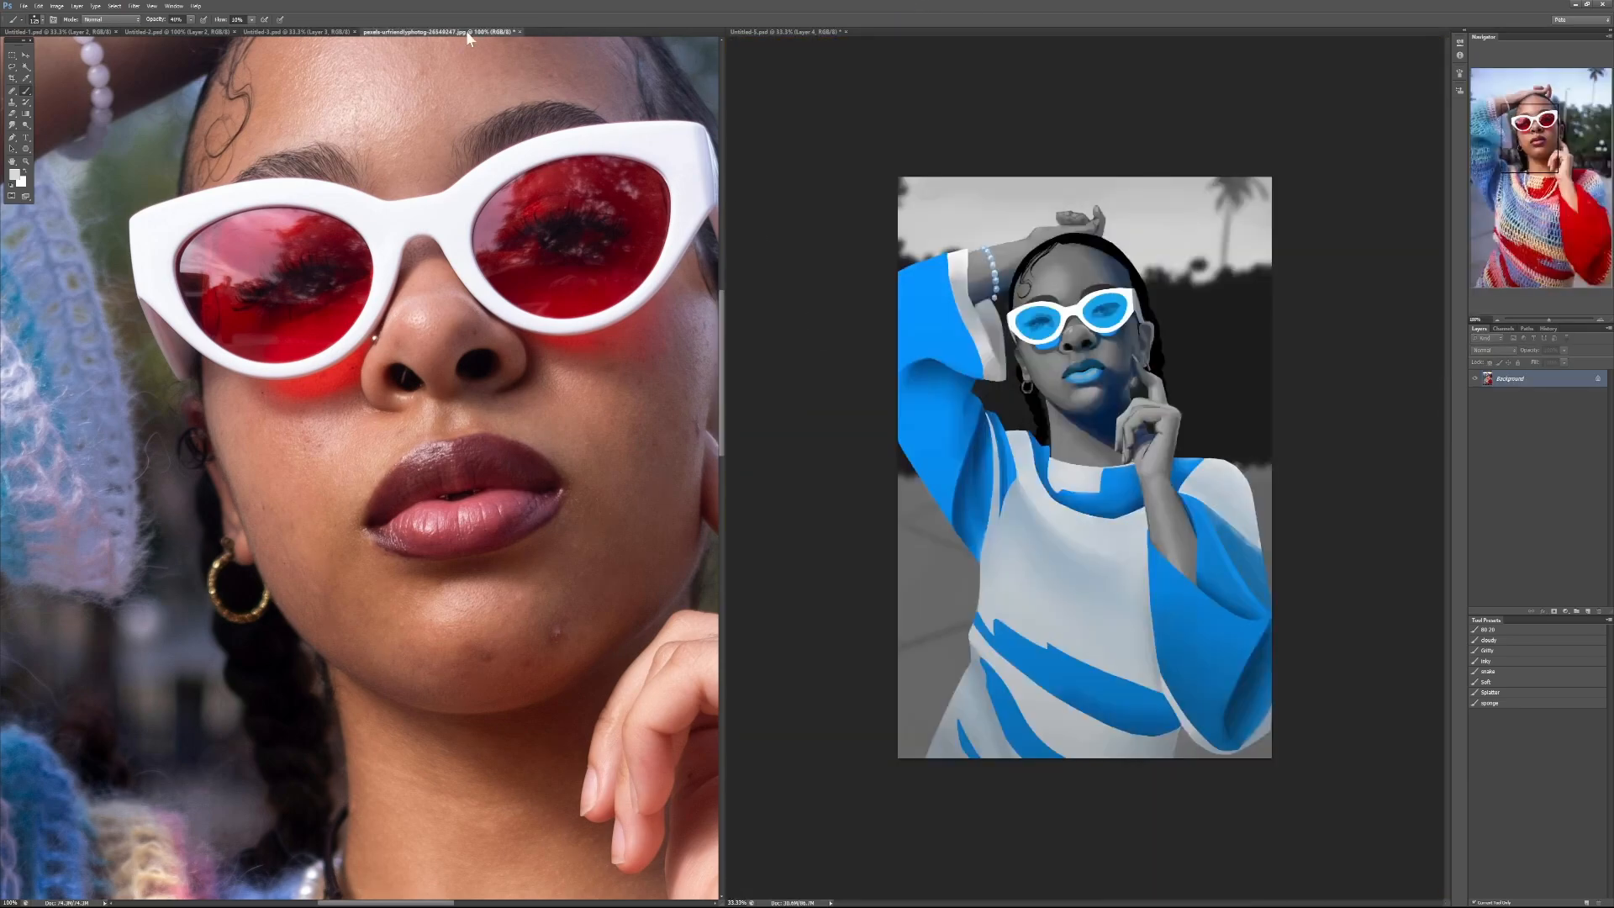
# Step: Place the red and grey portrait document beside the reference photo and hide its two topmost layers
pyautogui.click(290, 30)
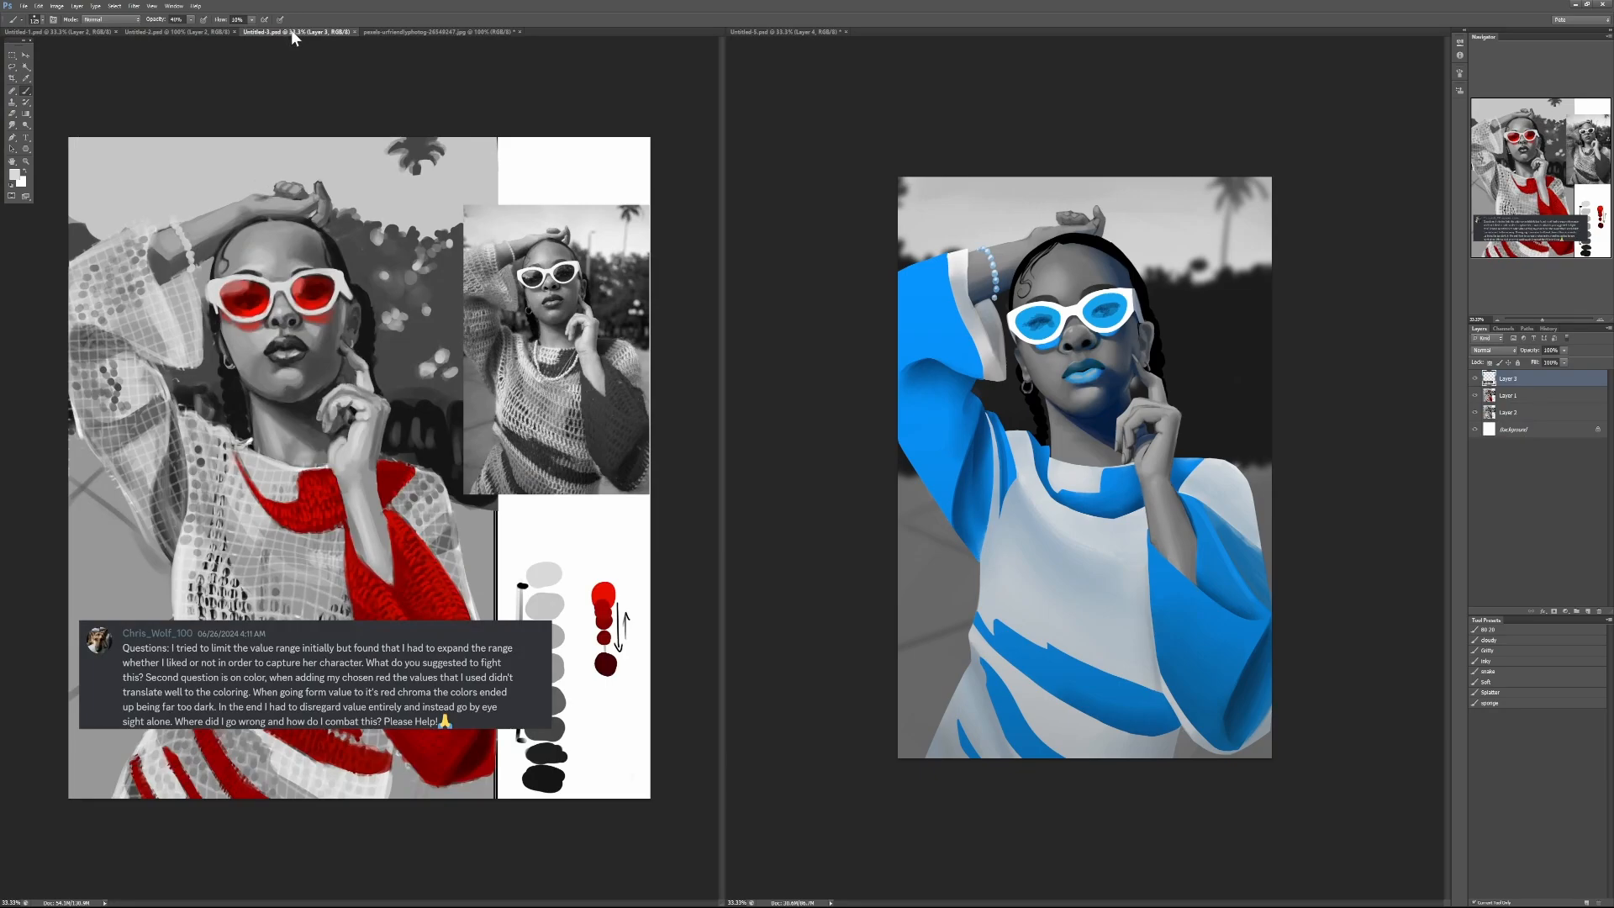
pyautogui.moveTo(326, 31); pyautogui.dragTo(928, 33)
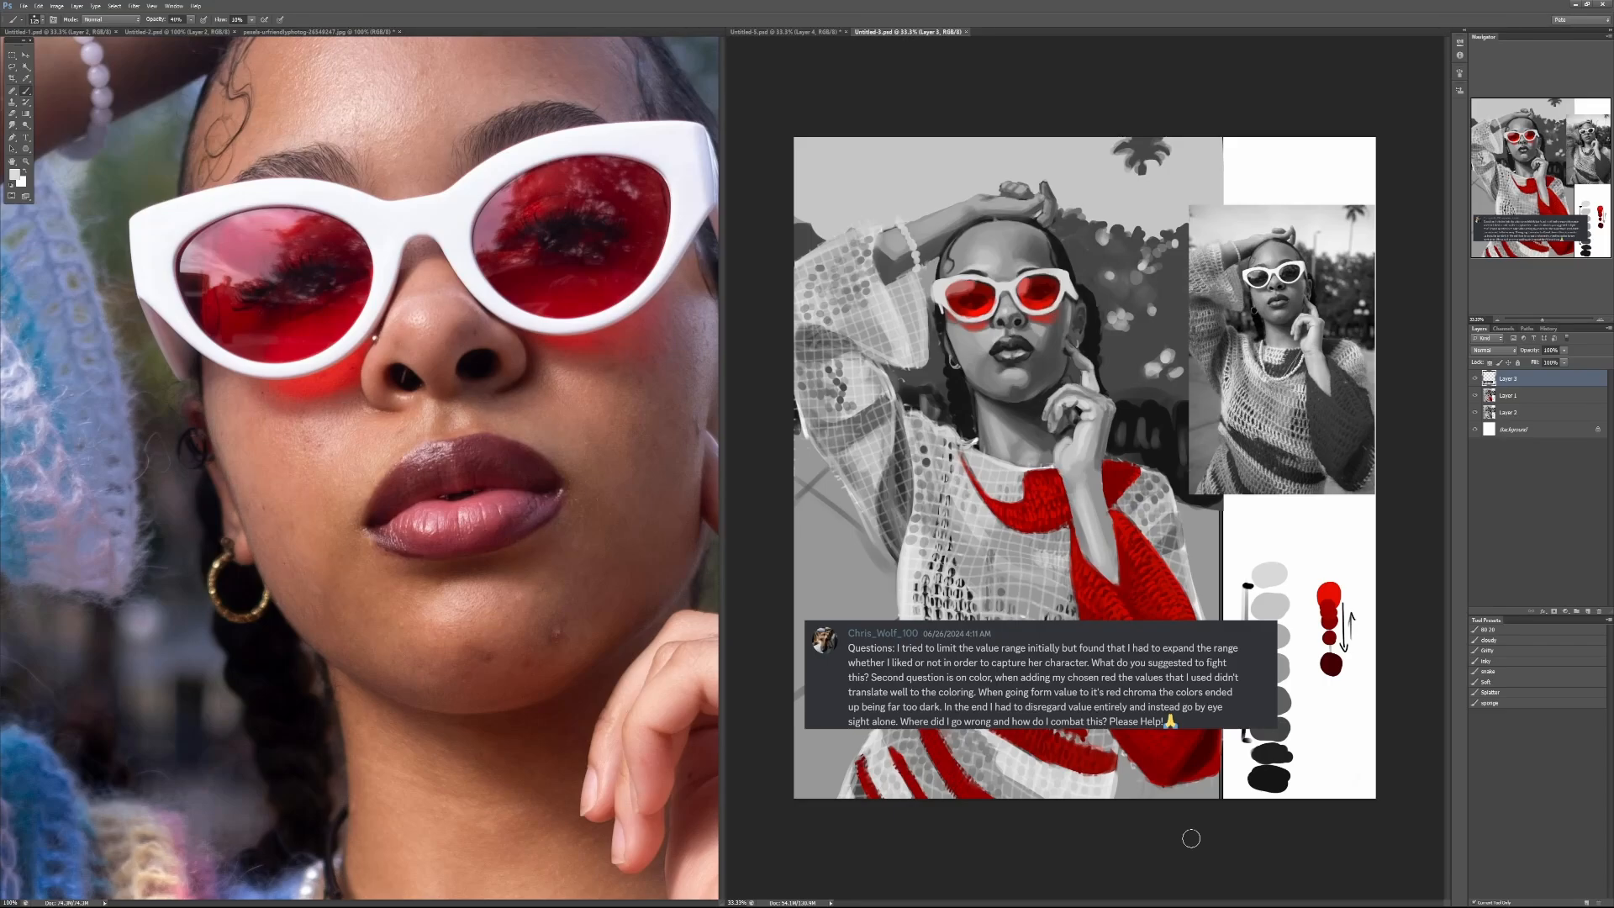
pyautogui.click(1474, 380)
pyautogui.click(1475, 395)
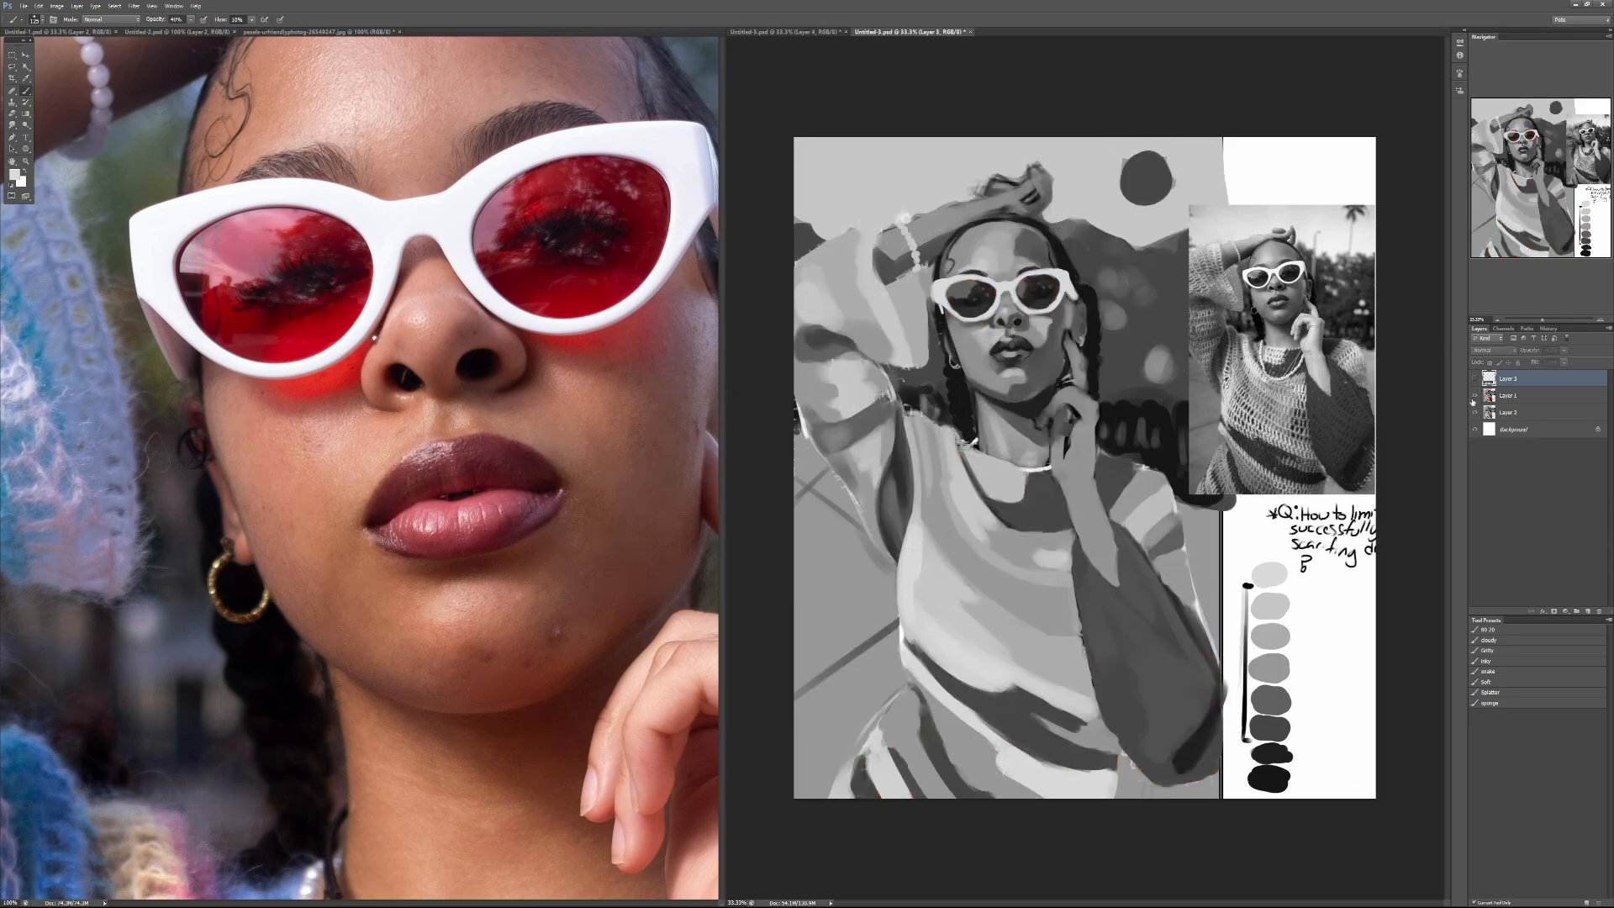
# Step: Toggle Layer 1 to compare the red-coloured portrait with its greyscale underpainting
pyautogui.click(1475, 396)
pyautogui.click(1474, 396)
pyautogui.click(1475, 396)
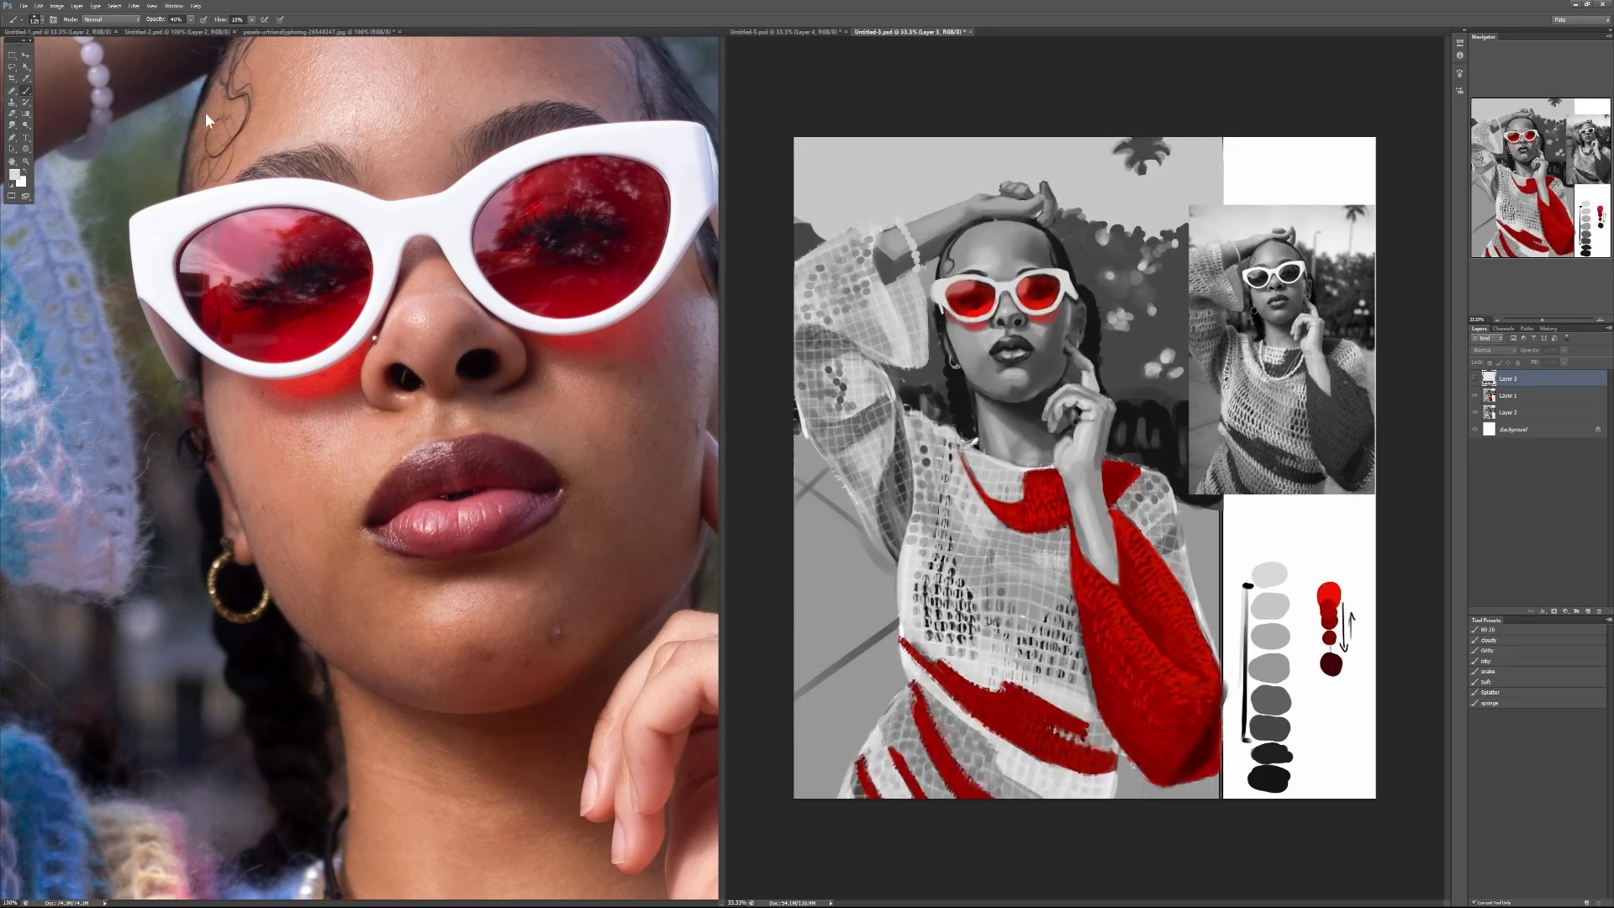
# Step: Consolidate all open documents into tabs so the red and grey portrait fills the workspace
pyautogui.click(174, 6)
pyautogui.moveTo(194, 20)
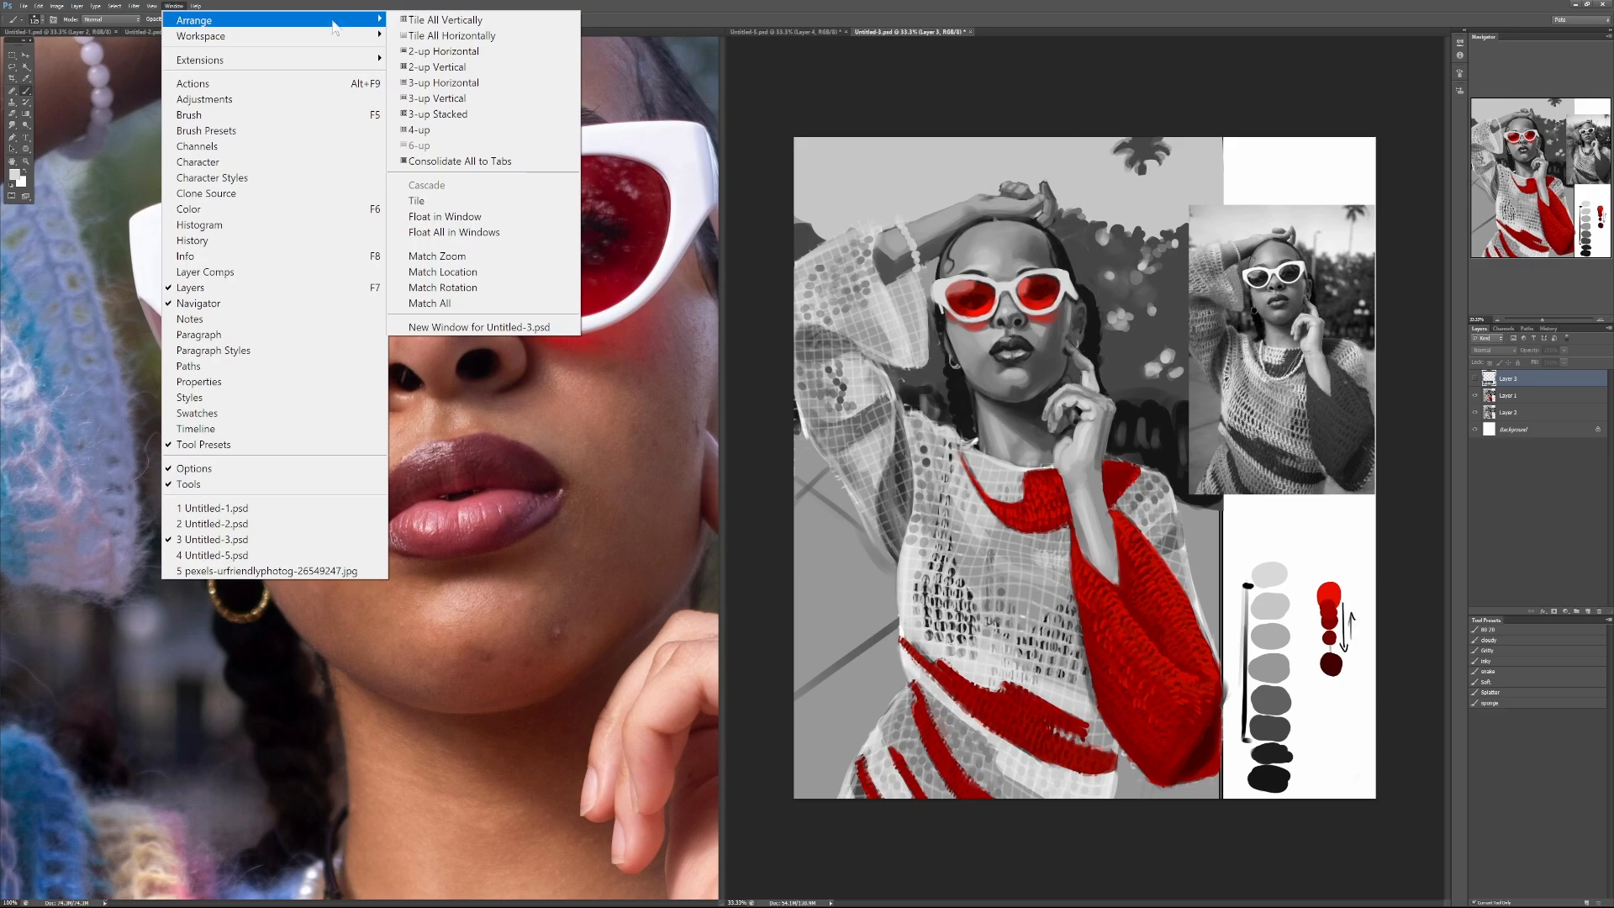
pyautogui.click(462, 161)
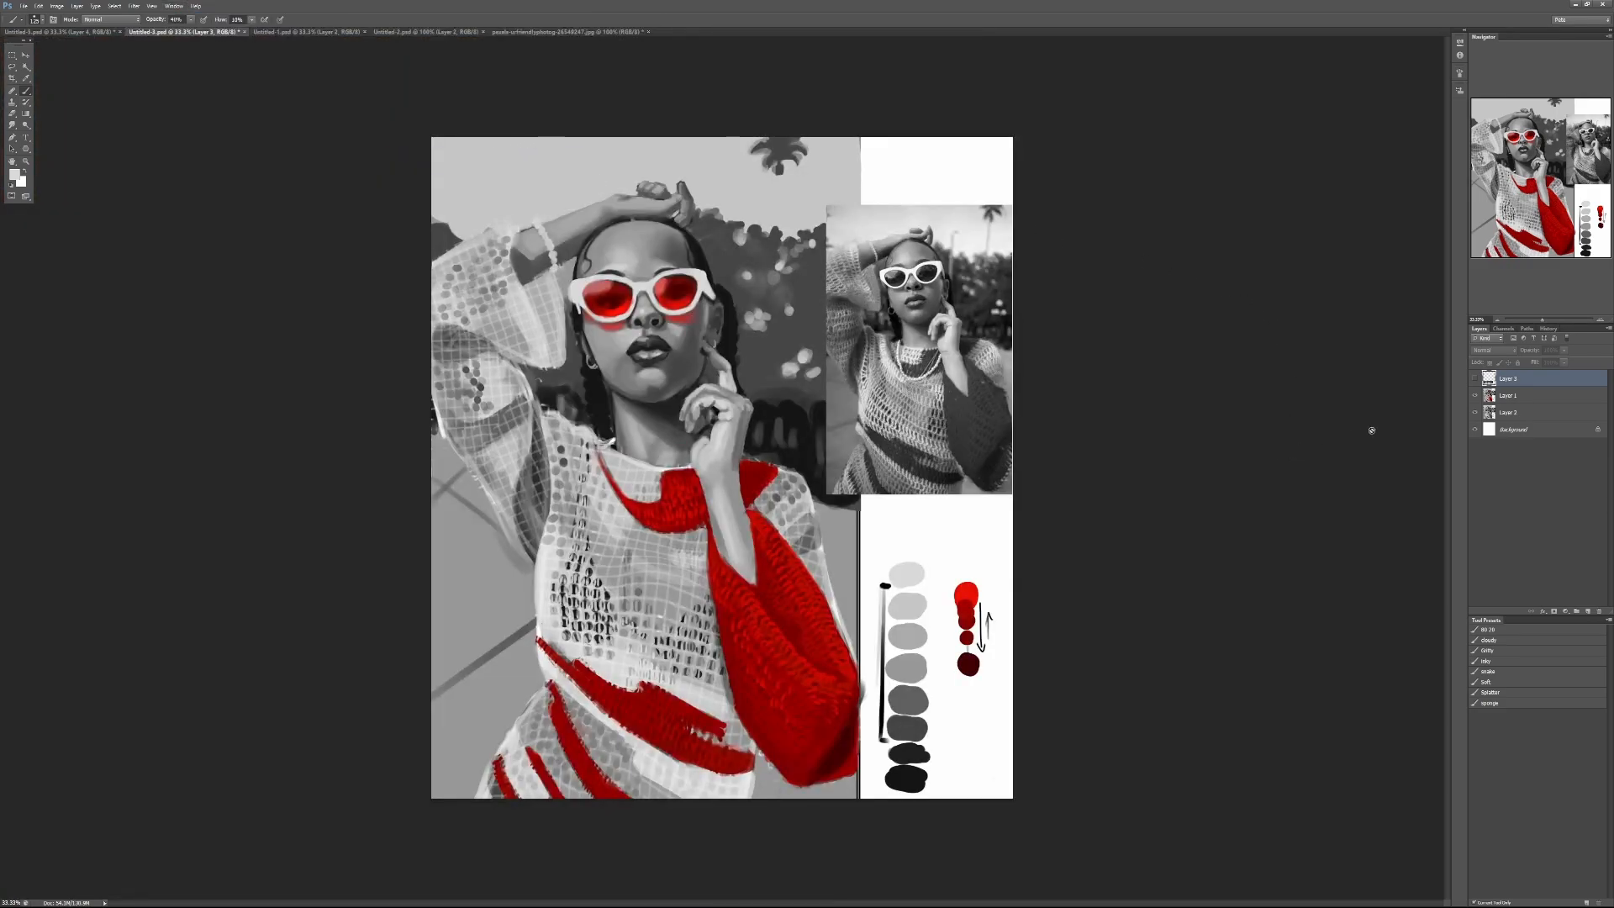
# Step: Toggle Layer 1 repeatedly to compare the finished values and red accents with the flat greyscale block-in beneath
pyautogui.click(1476, 396)
pyautogui.click(1476, 396)
pyautogui.click(1477, 396)
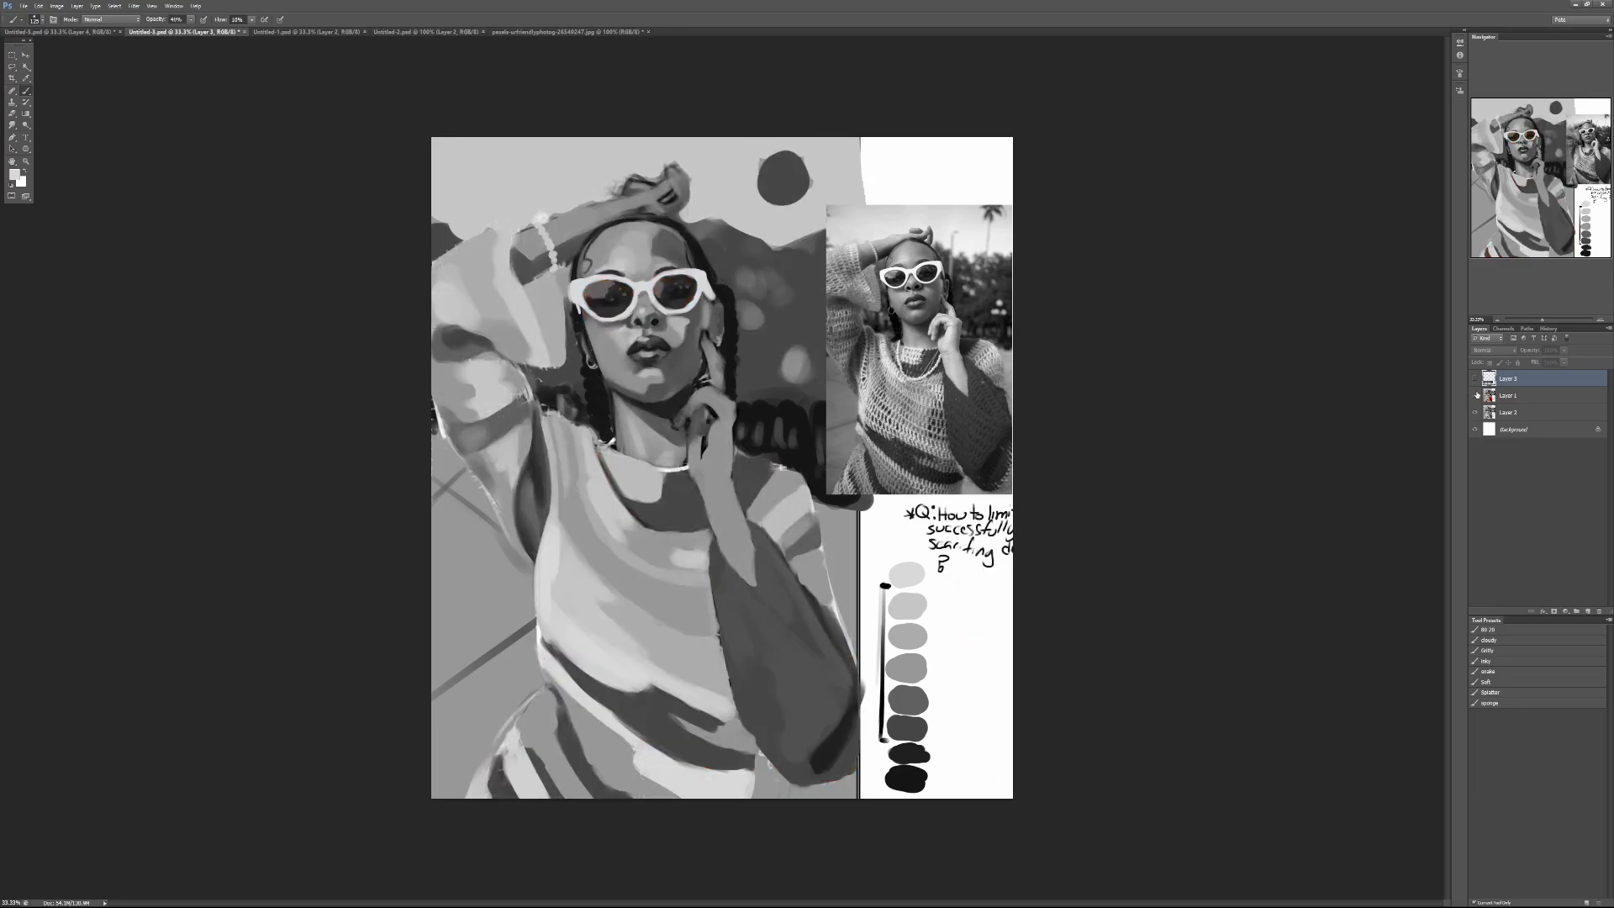
pyautogui.click(1477, 396)
pyautogui.click(1476, 396)
pyautogui.click(1476, 395)
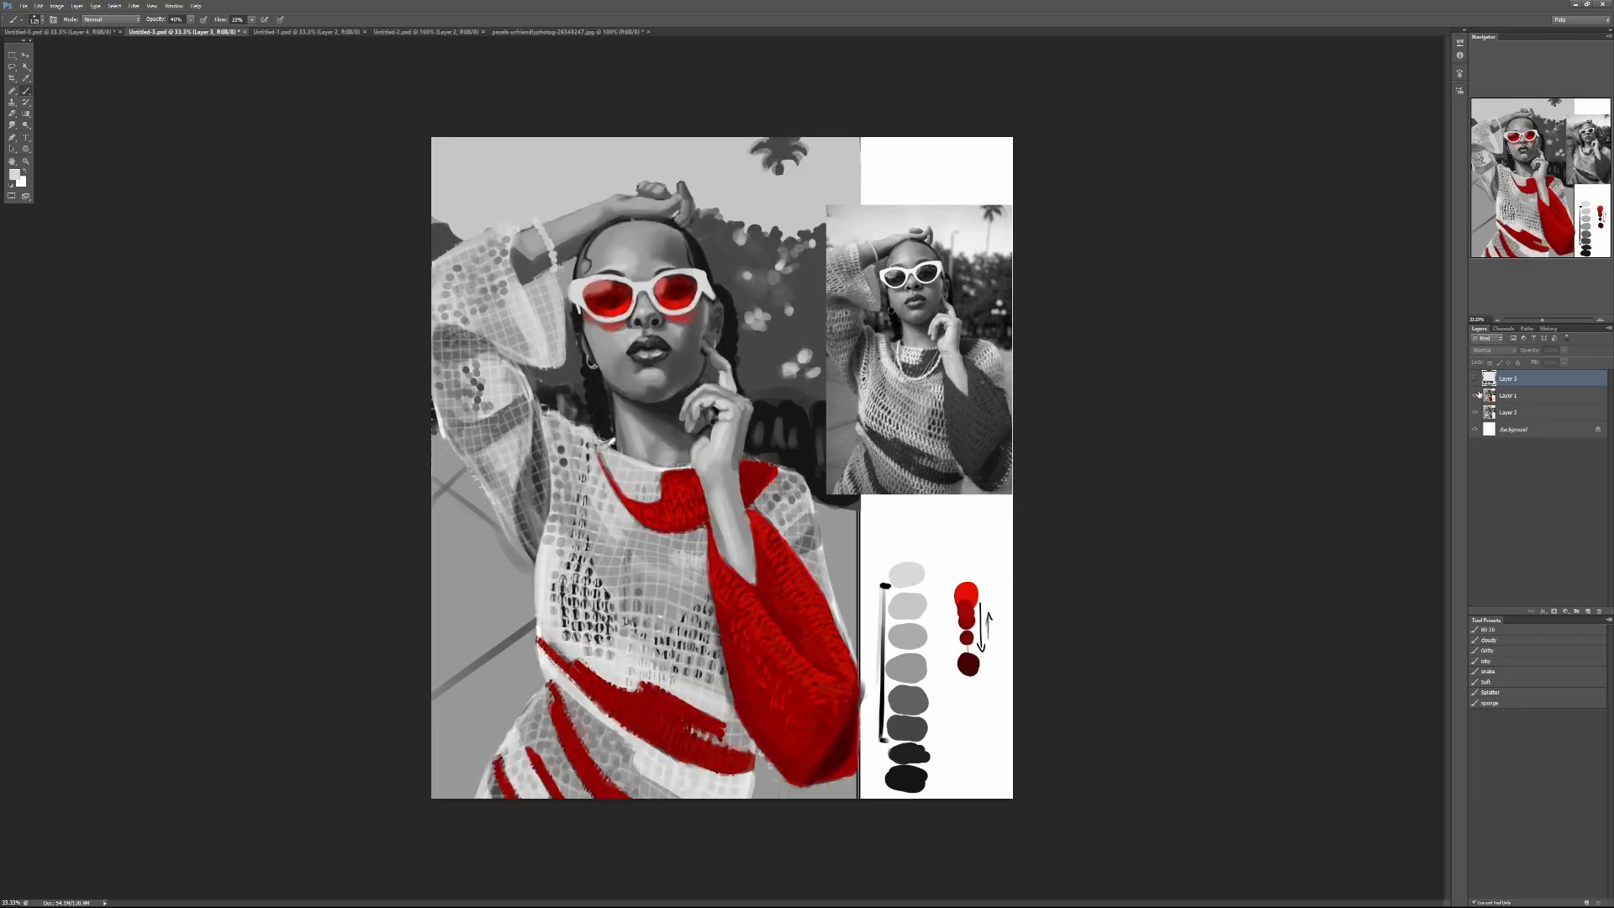
pyautogui.click(1476, 396)
# Step: Show the artist's written question on the top layer, recheck the underpainting against it, and hide the question again
pyautogui.click(1476, 396)
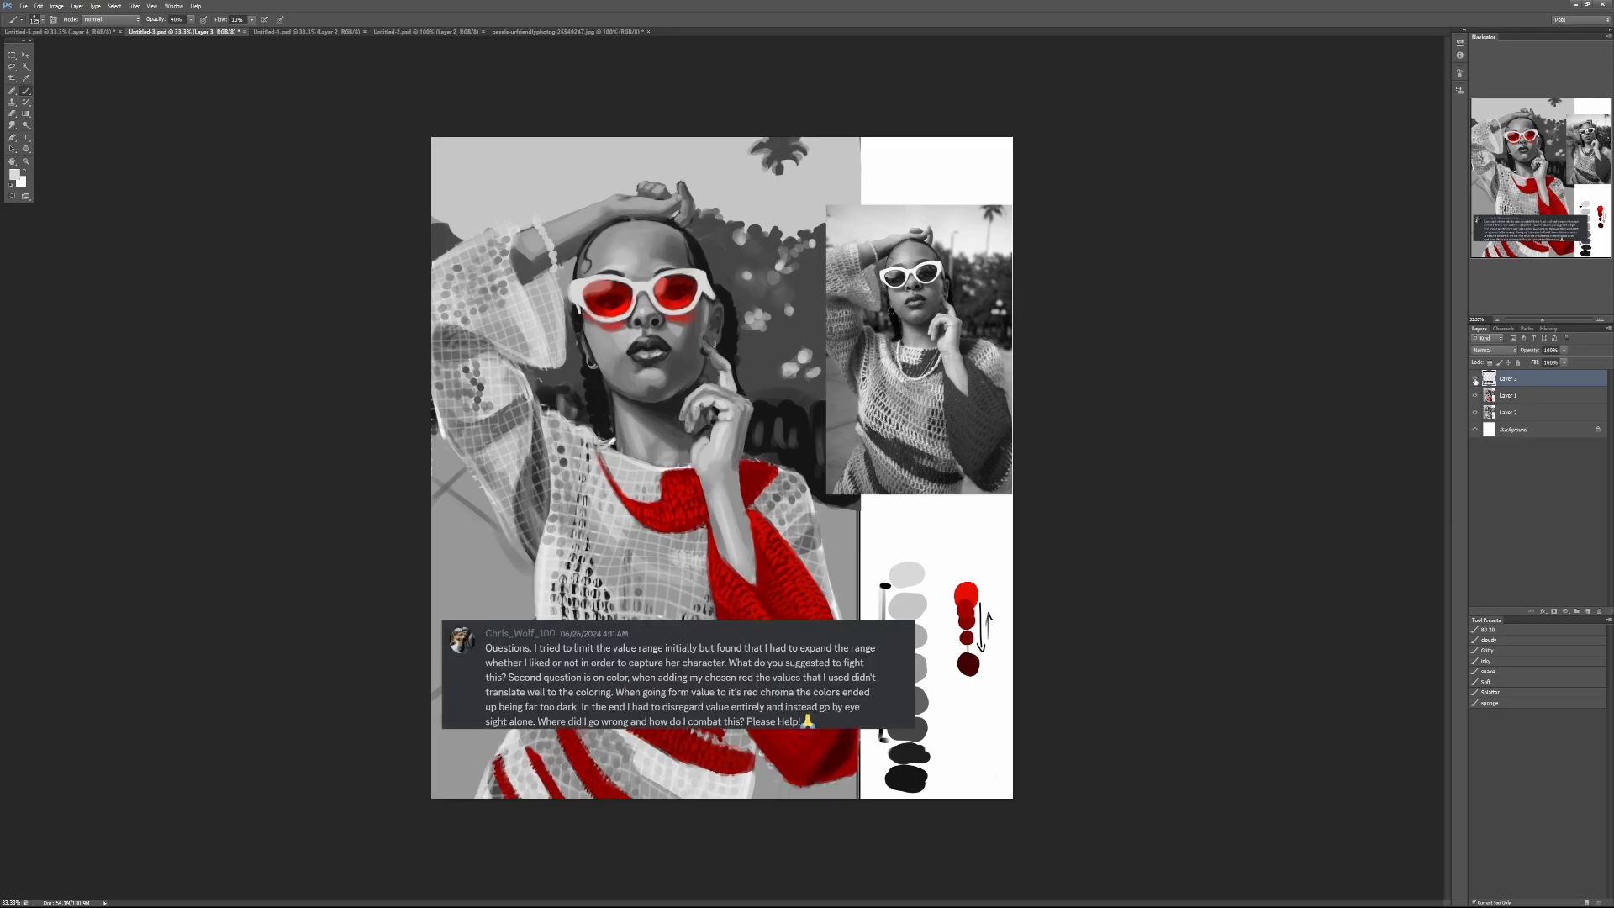
pyautogui.click(1476, 395)
pyautogui.click(1476, 395)
pyautogui.click(1476, 396)
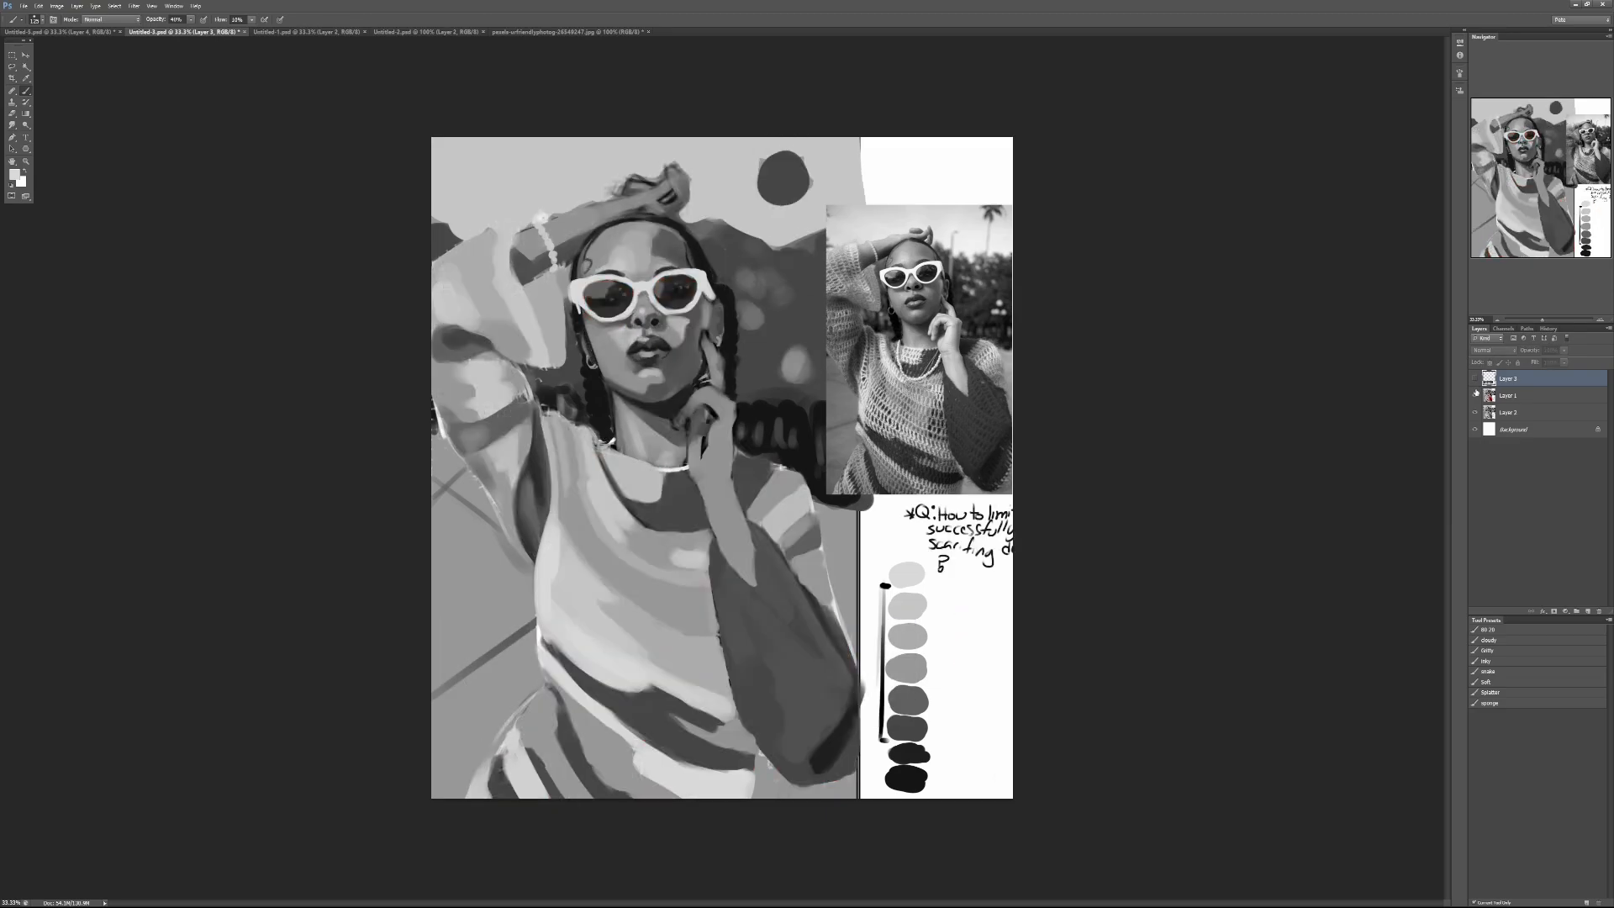
pyautogui.click(1476, 395)
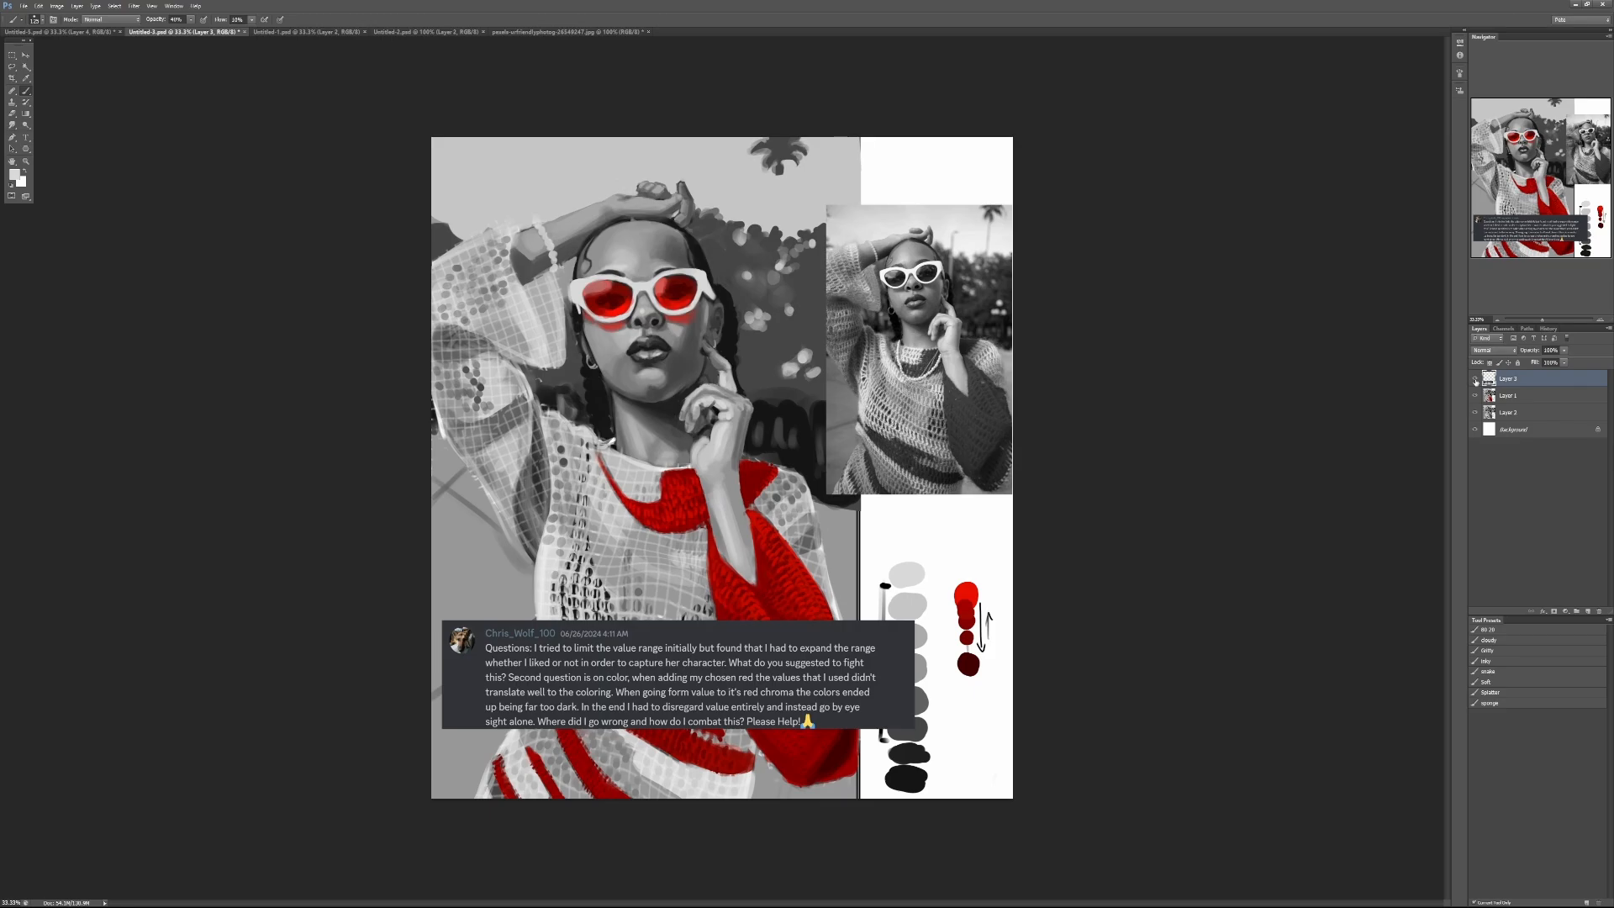
pyautogui.click(1476, 380)
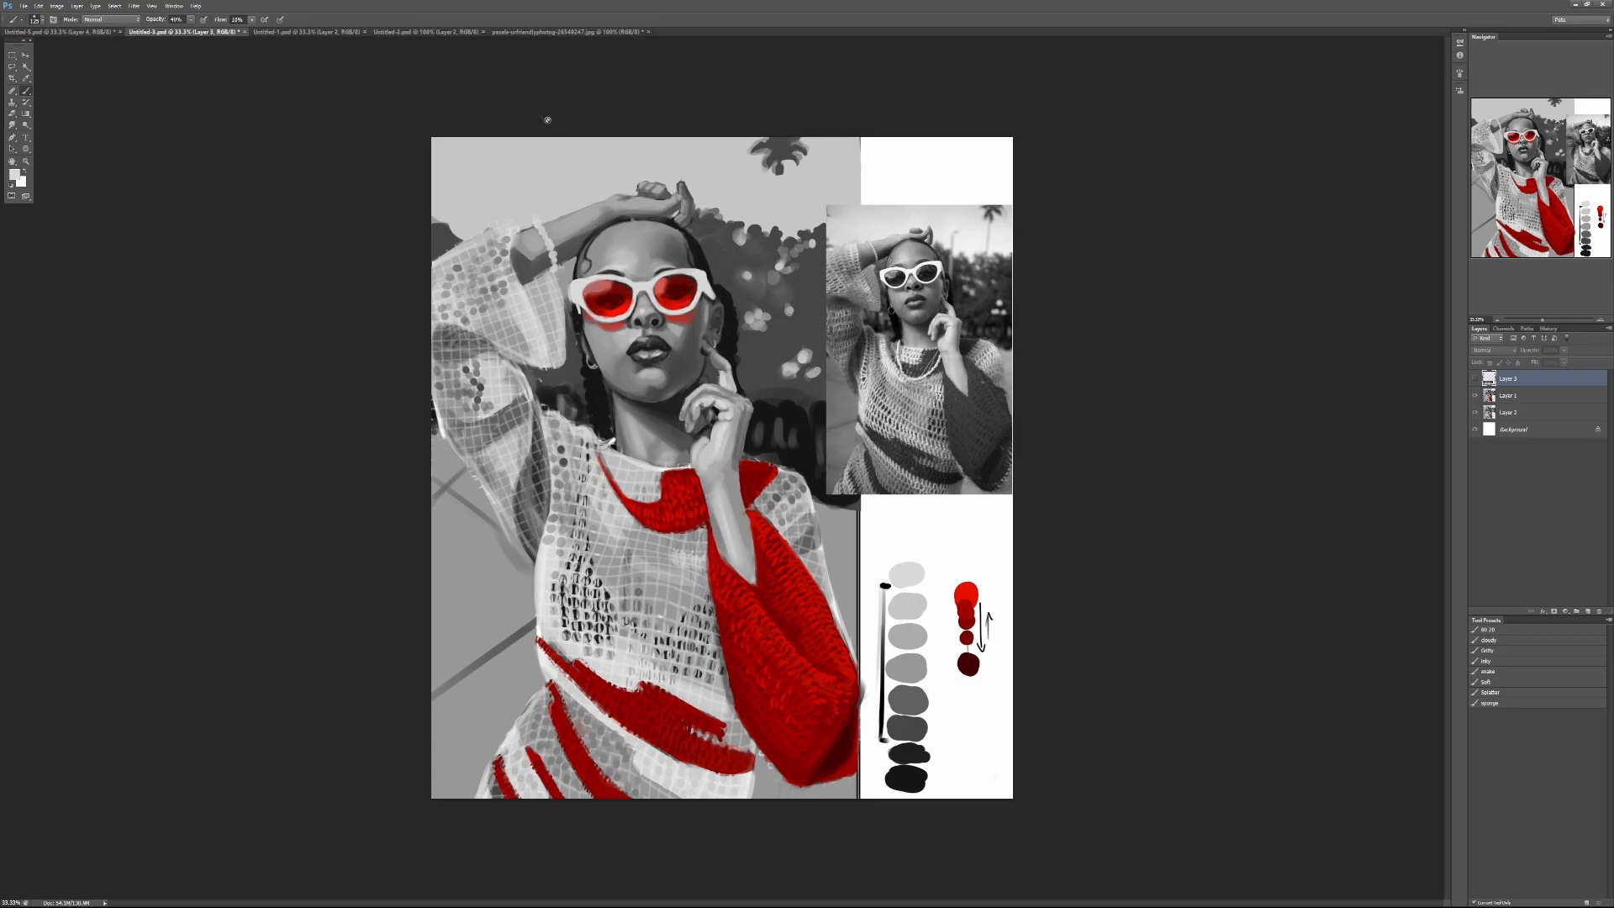
# Step: Arrange the portrait and the colour reference photo in a 2-up vertical layout with the whole photo in view
pyautogui.click(173, 6)
pyautogui.moveTo(193, 20)
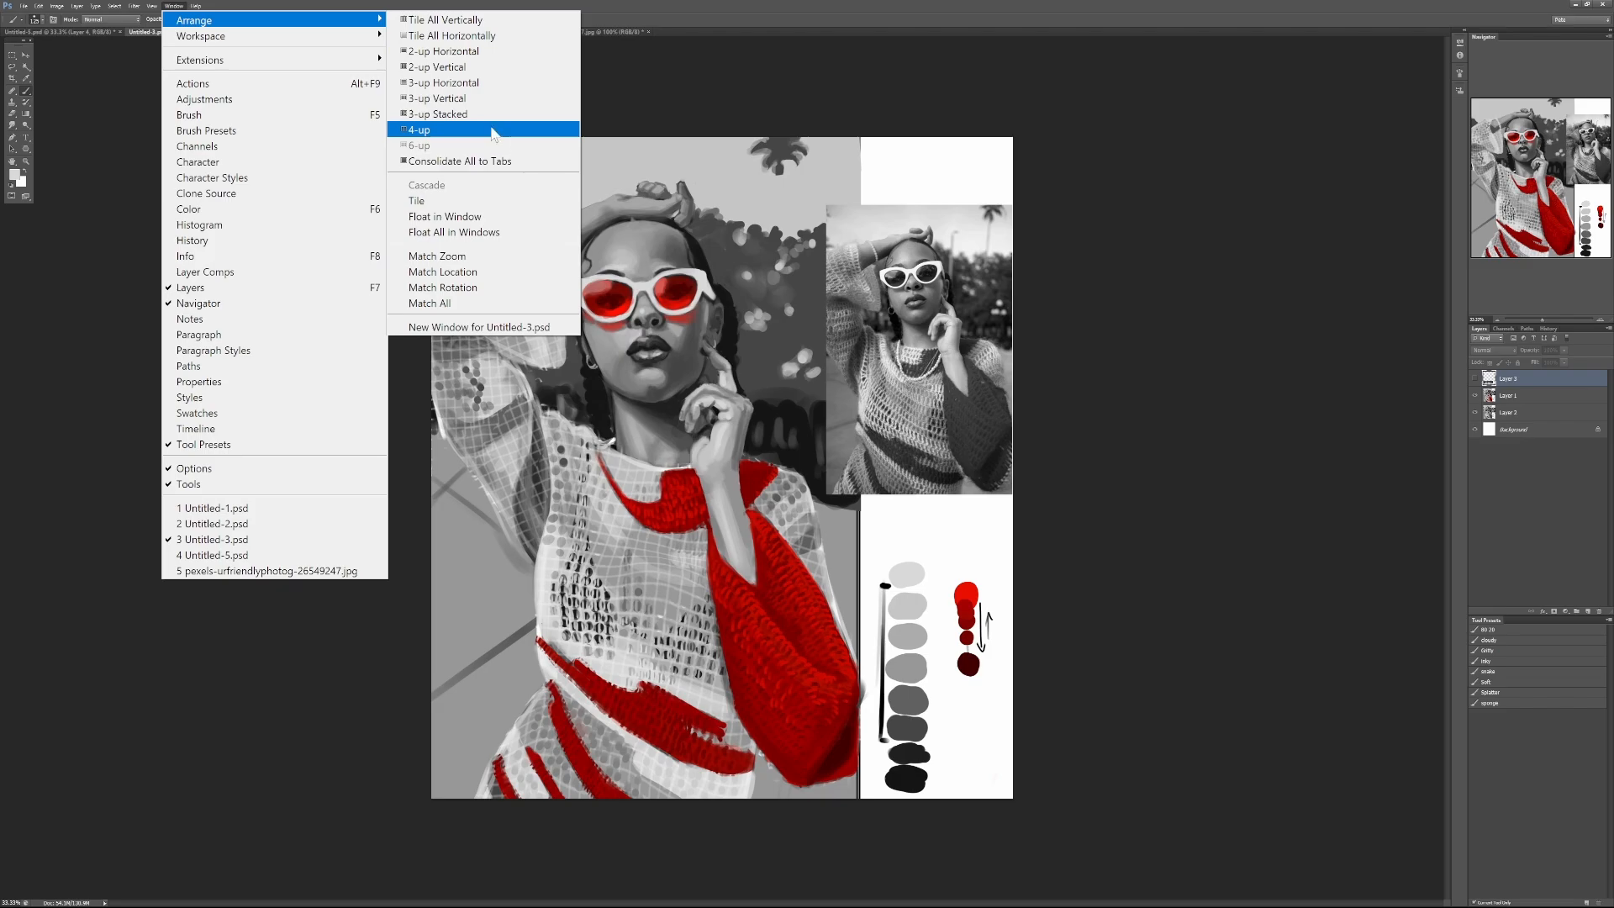
pyautogui.click(491, 68)
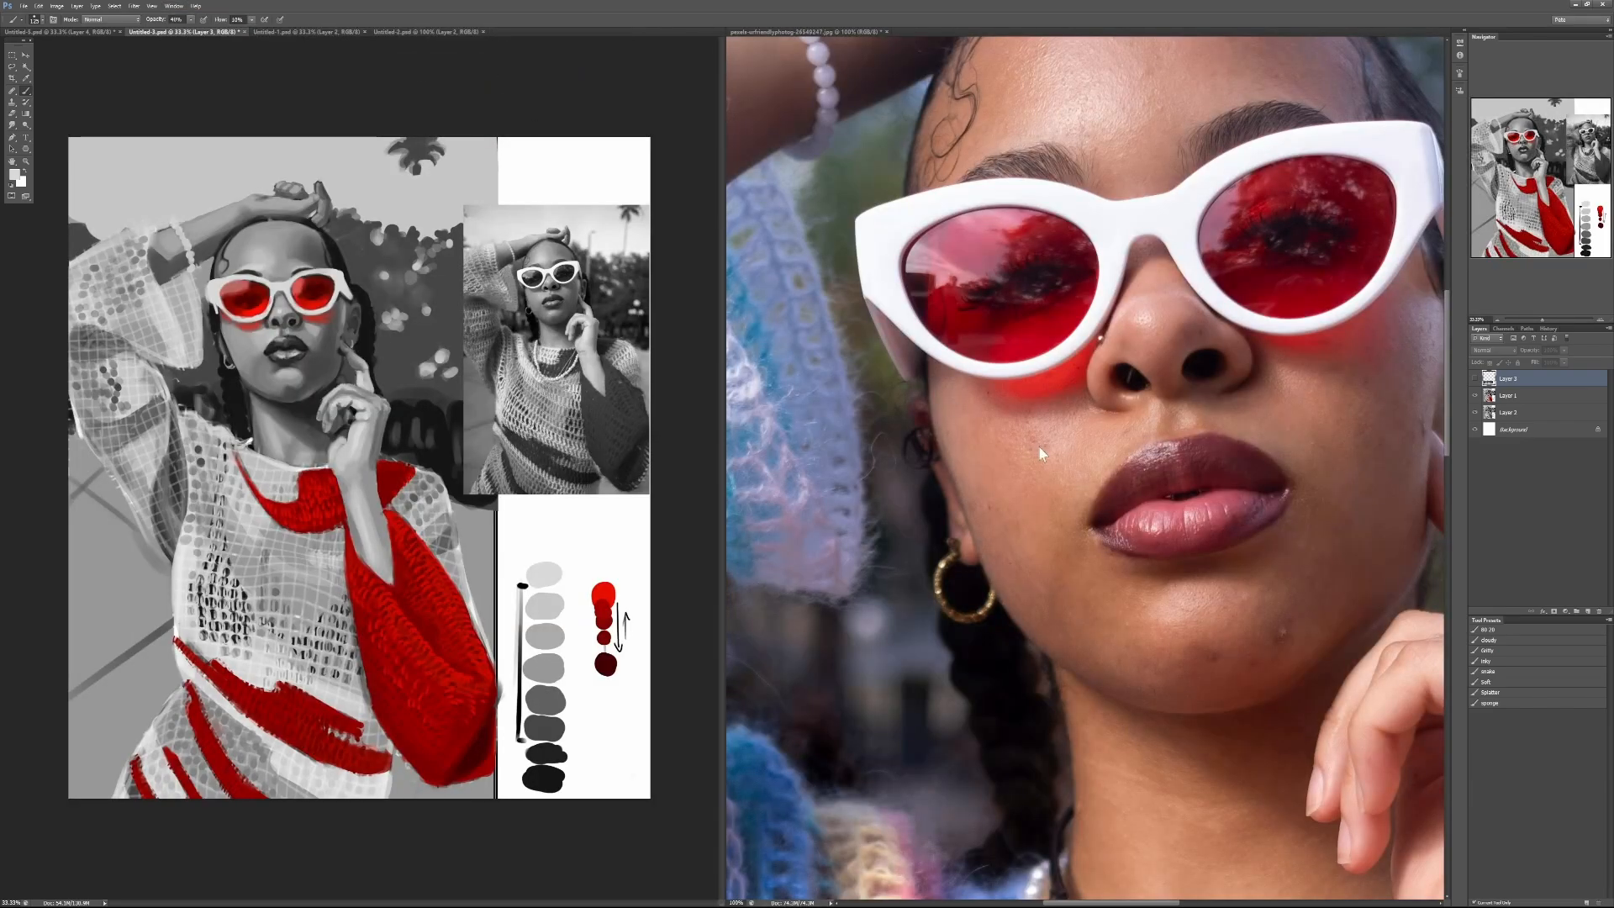
pyautogui.click(976, 356)
pyautogui.scroll(-1, 1013, 381)
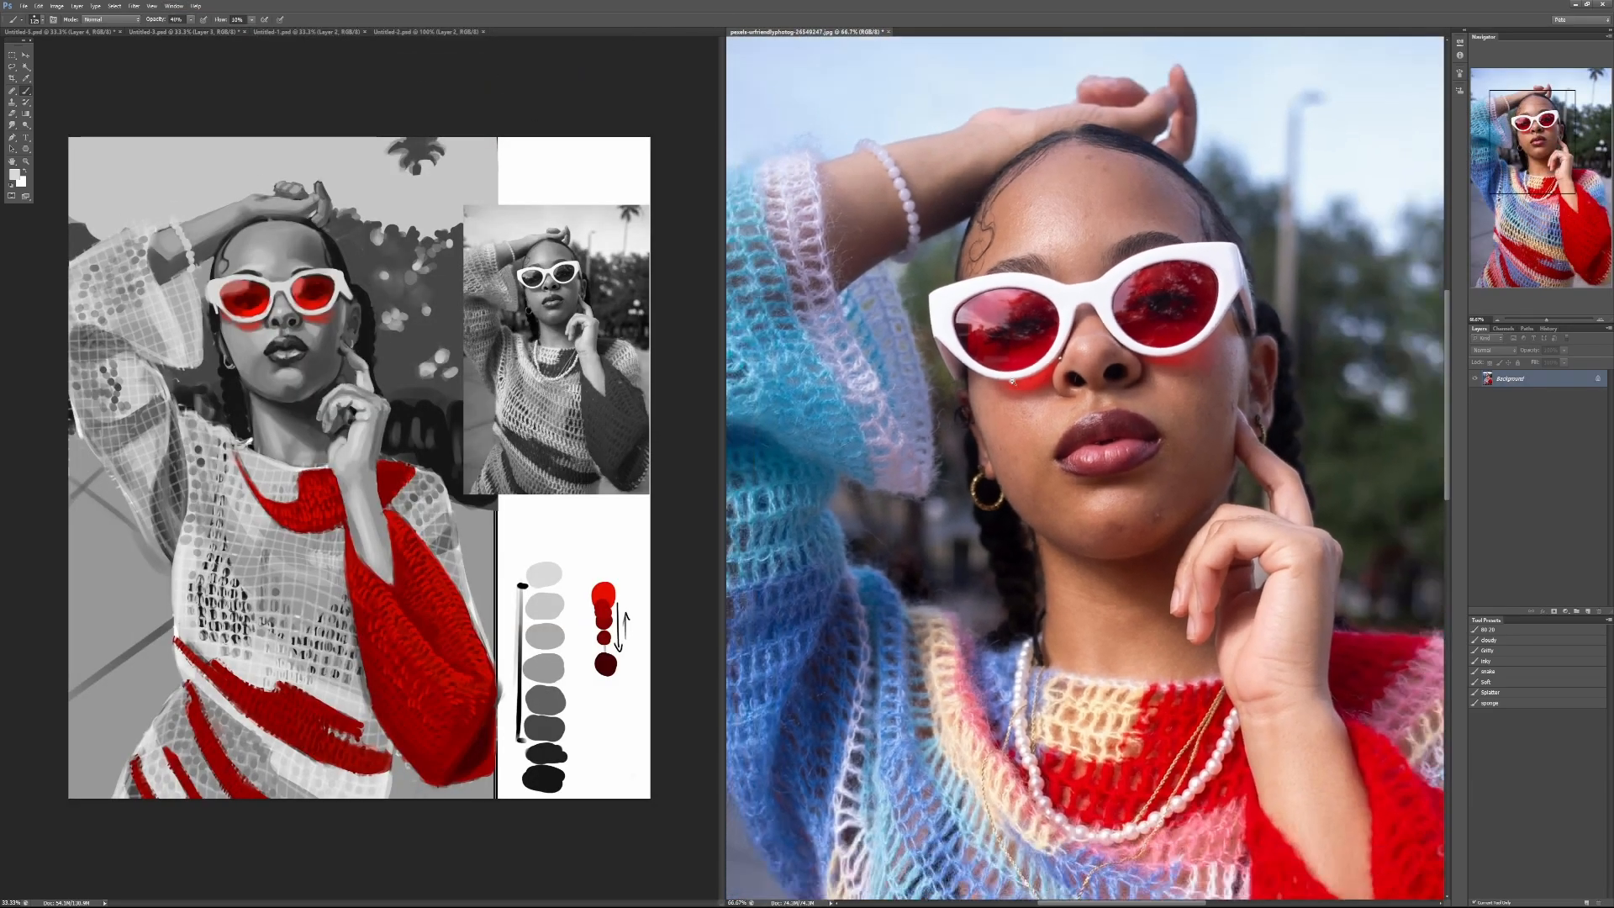
pyautogui.scroll(-2, 1013, 382)
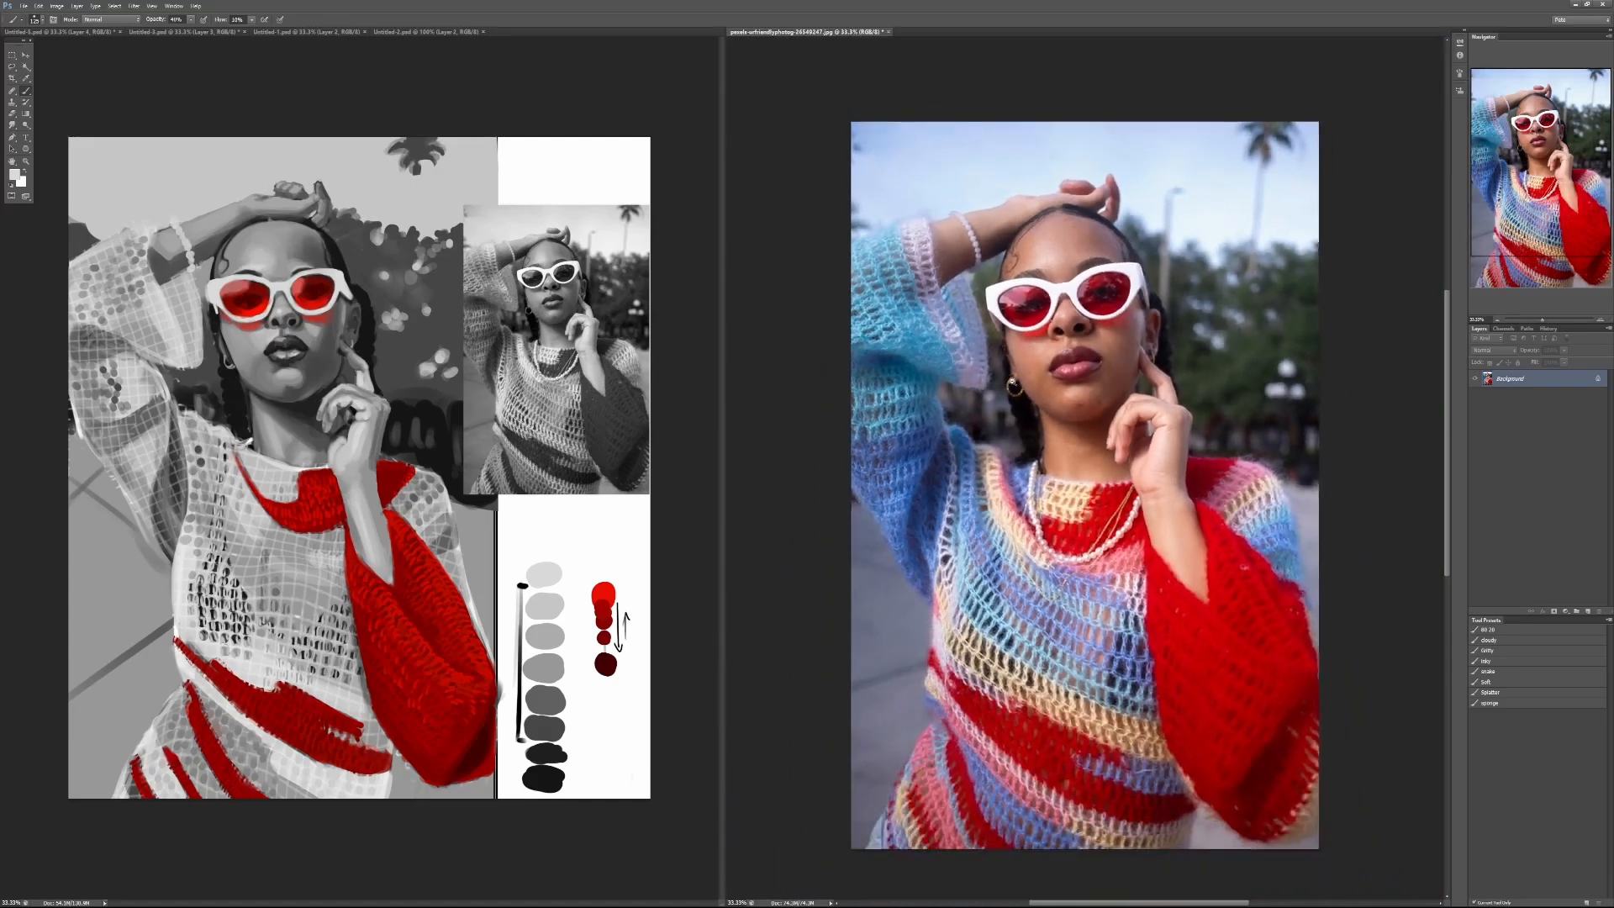
pyautogui.scroll(-1, 1013, 381)
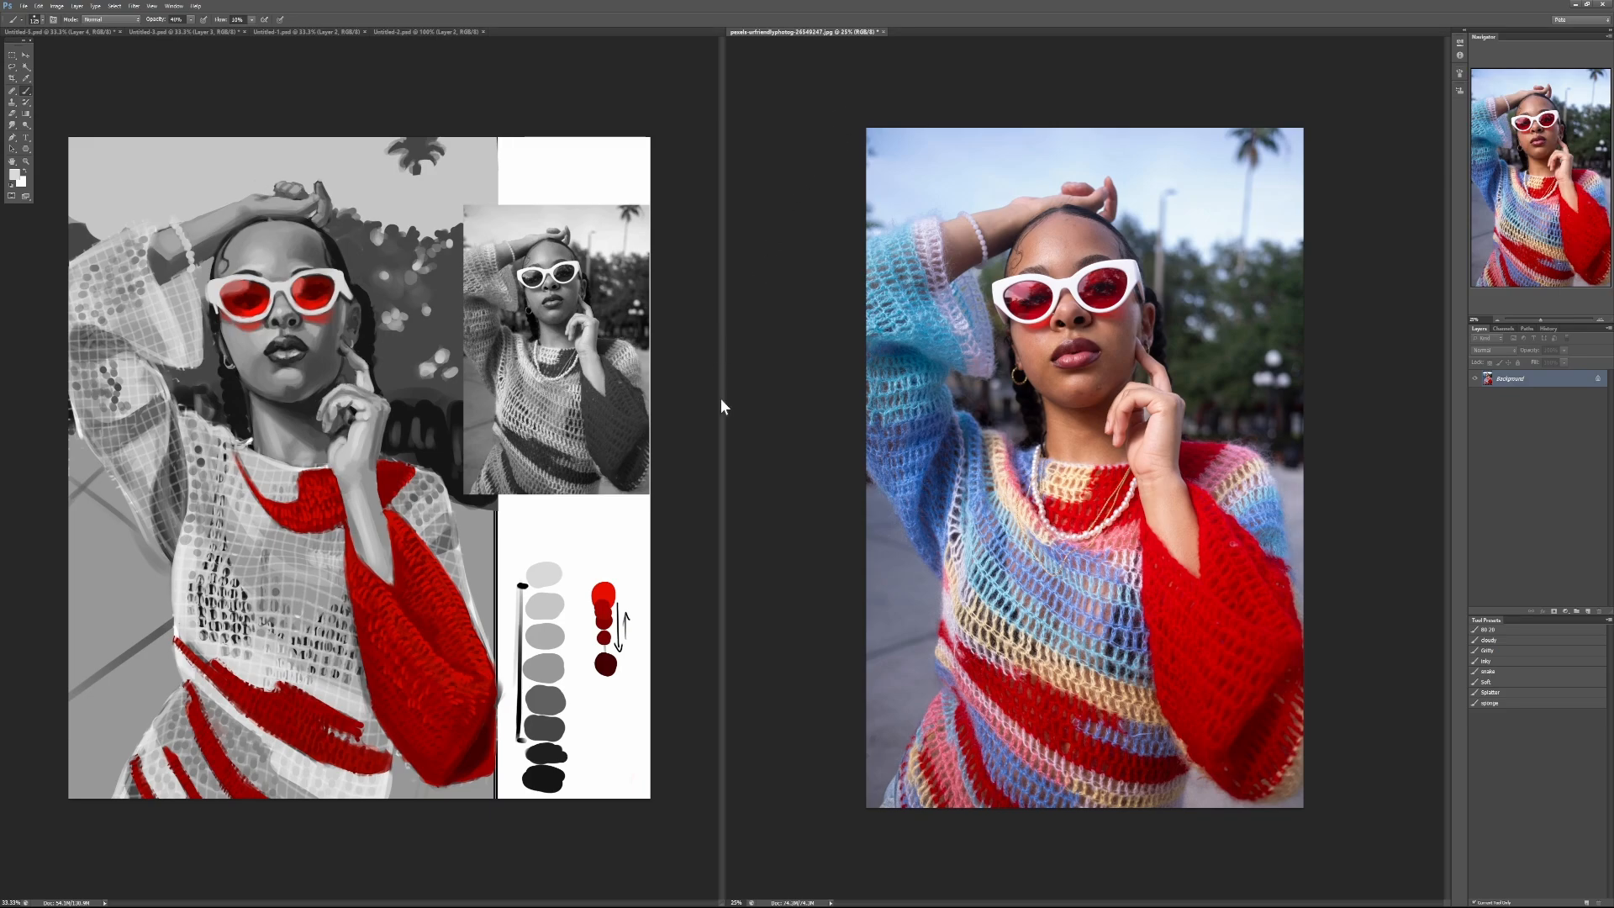
# Step: Add a new empty layer directly above Layer 1 in the red and grey portrait document
pyautogui.click(683, 642)
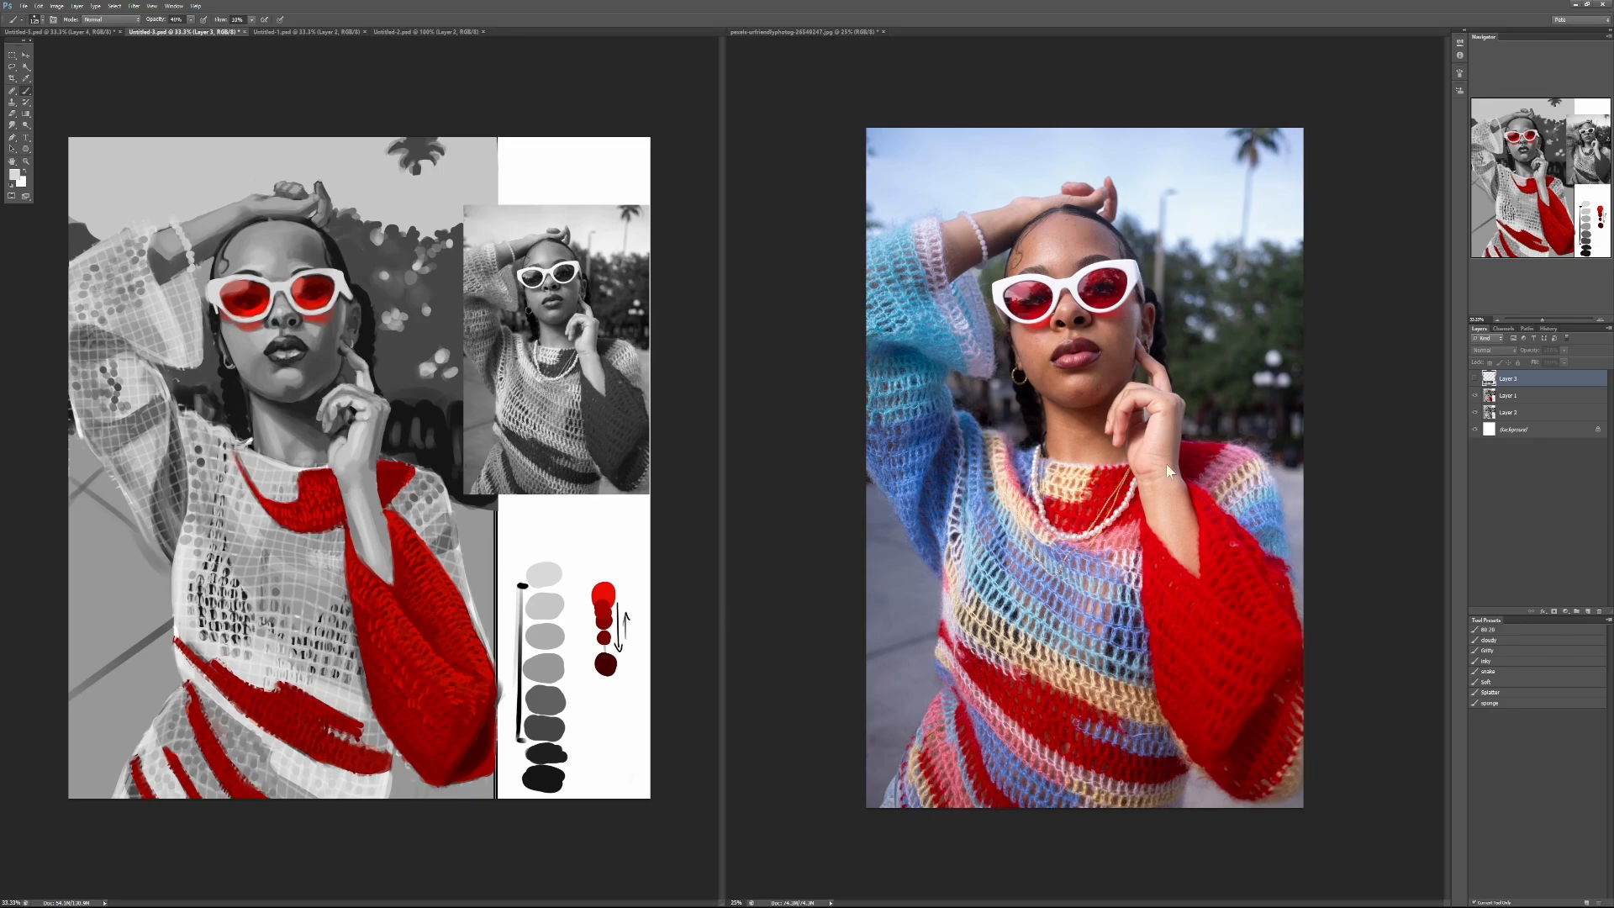
pyautogui.click(1509, 396)
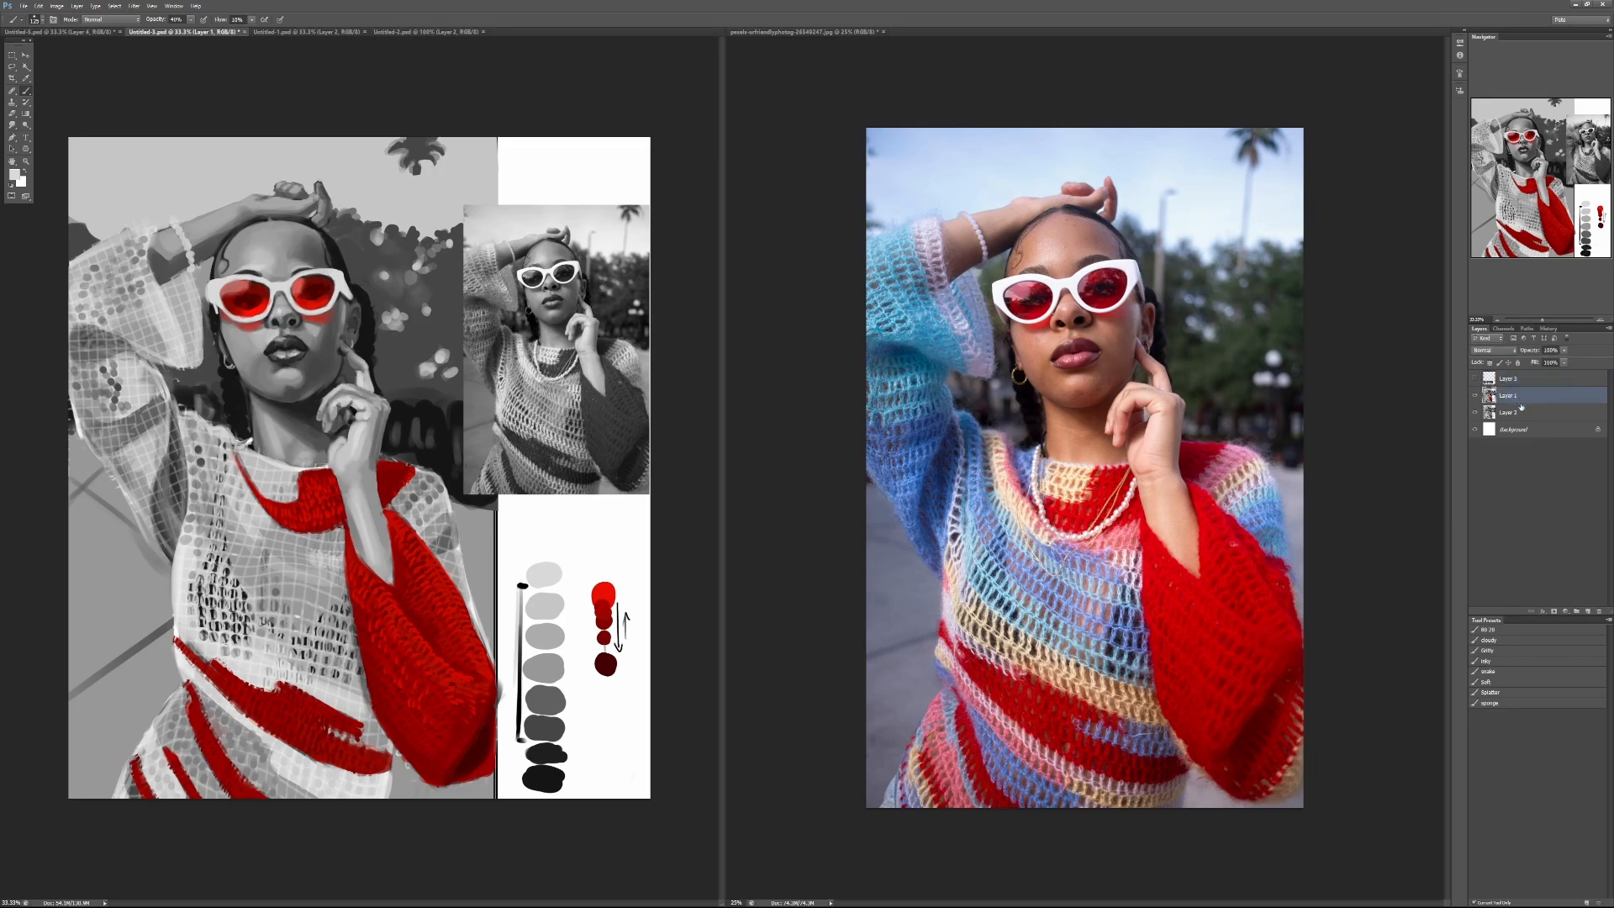
pyautogui.click(1586, 611)
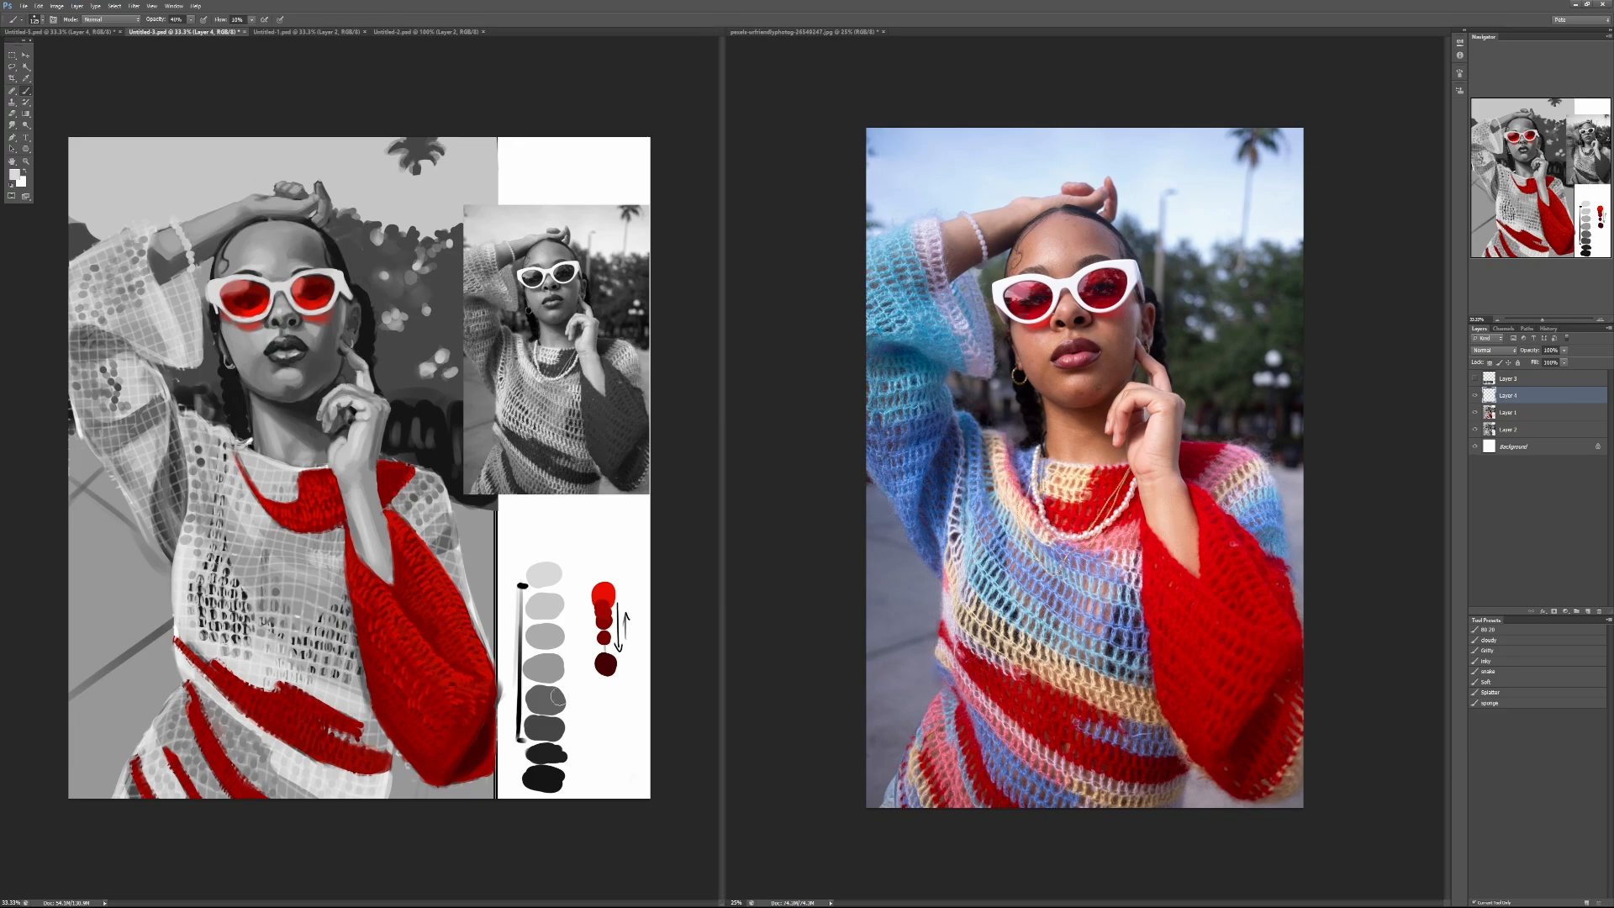
# Step: Darken the pale pavement beside the sweater with a large soft brush, using a dark grey sampled from the background foliage
pyautogui.keyDown('alt'); pyautogui.click(412, 365); pyautogui.keyUp('alt')
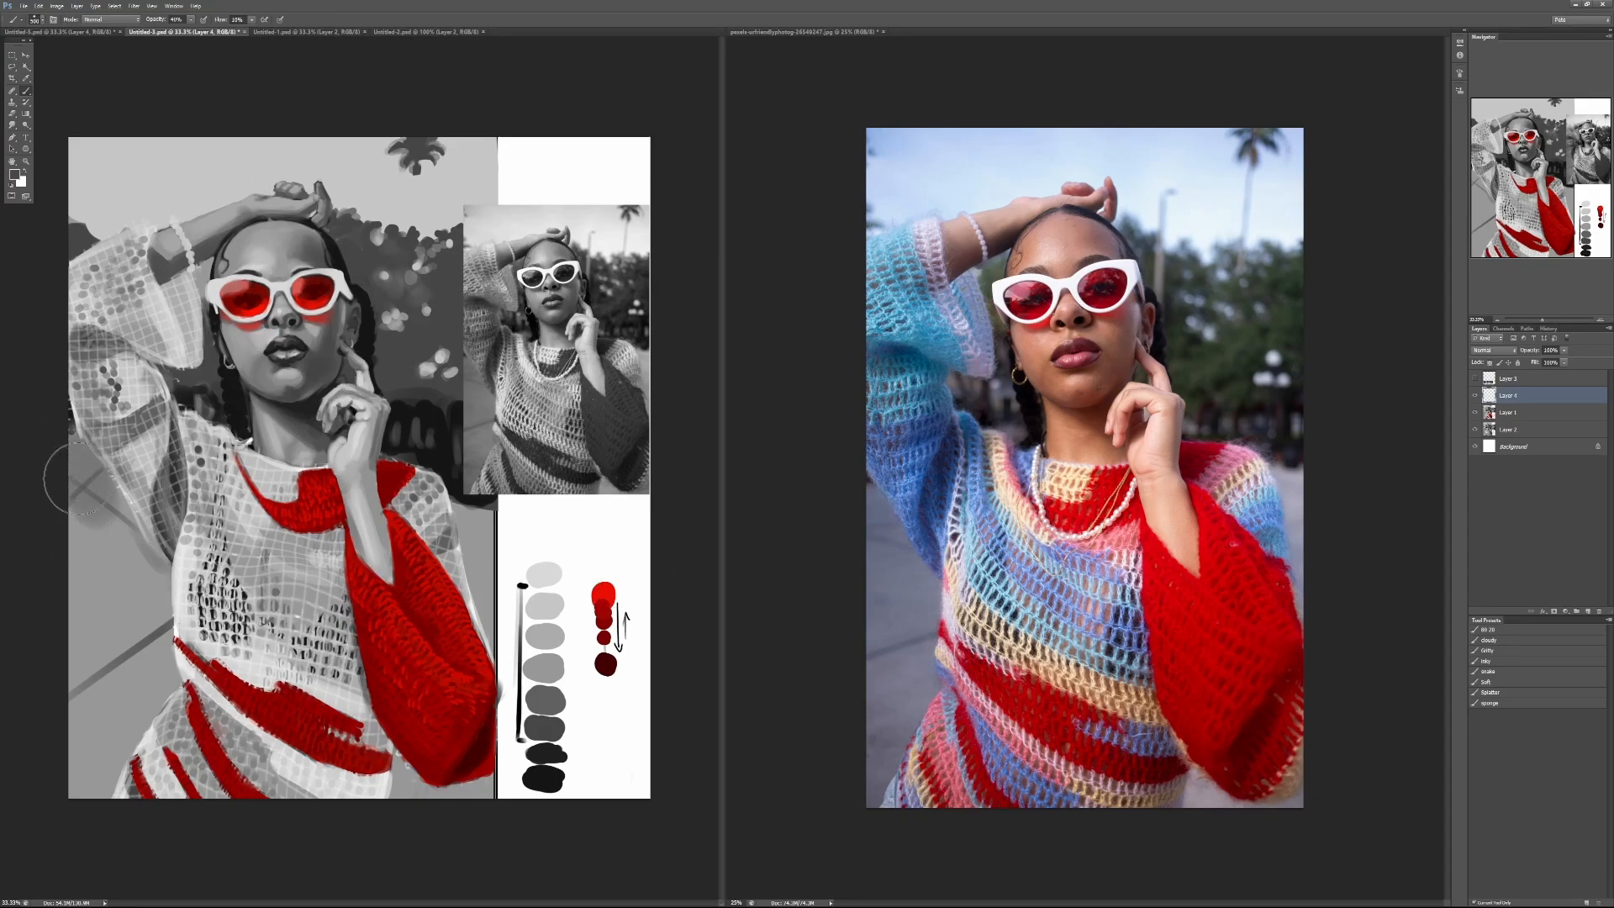
pyautogui.moveTo(78, 479)
pyautogui.mouseDown()
pyautogui.moveTo(141, 617)
pyautogui.moveTo(144, 602)
pyautogui.moveTo(150, 664)
pyautogui.moveTo(101, 725)
pyautogui.moveTo(67, 525)
pyautogui.moveTo(78, 782)
pyautogui.moveTo(99, 714)
pyautogui.moveTo(105, 796)
pyautogui.mouseUp()
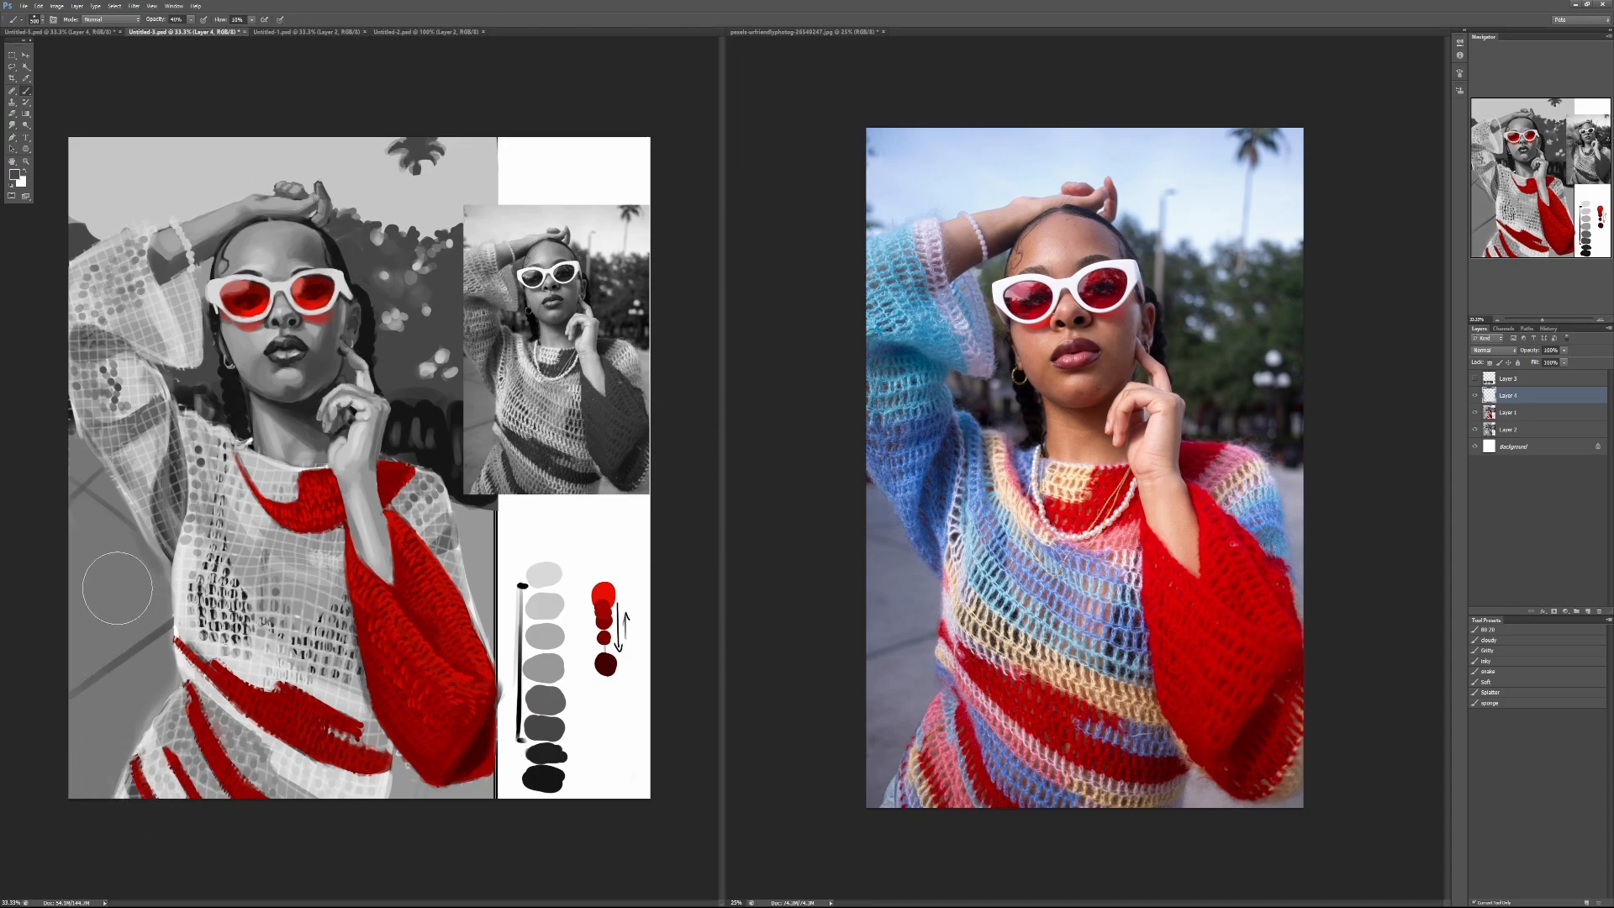
pyautogui.moveTo(79, 594)
pyautogui.mouseDown()
pyautogui.moveTo(97, 541)
pyautogui.moveTo(137, 616)
pyautogui.moveTo(140, 588)
pyautogui.moveTo(157, 668)
pyautogui.moveTo(135, 692)
pyautogui.moveTo(79, 699)
pyautogui.moveTo(75, 763)
pyautogui.mouseUp()
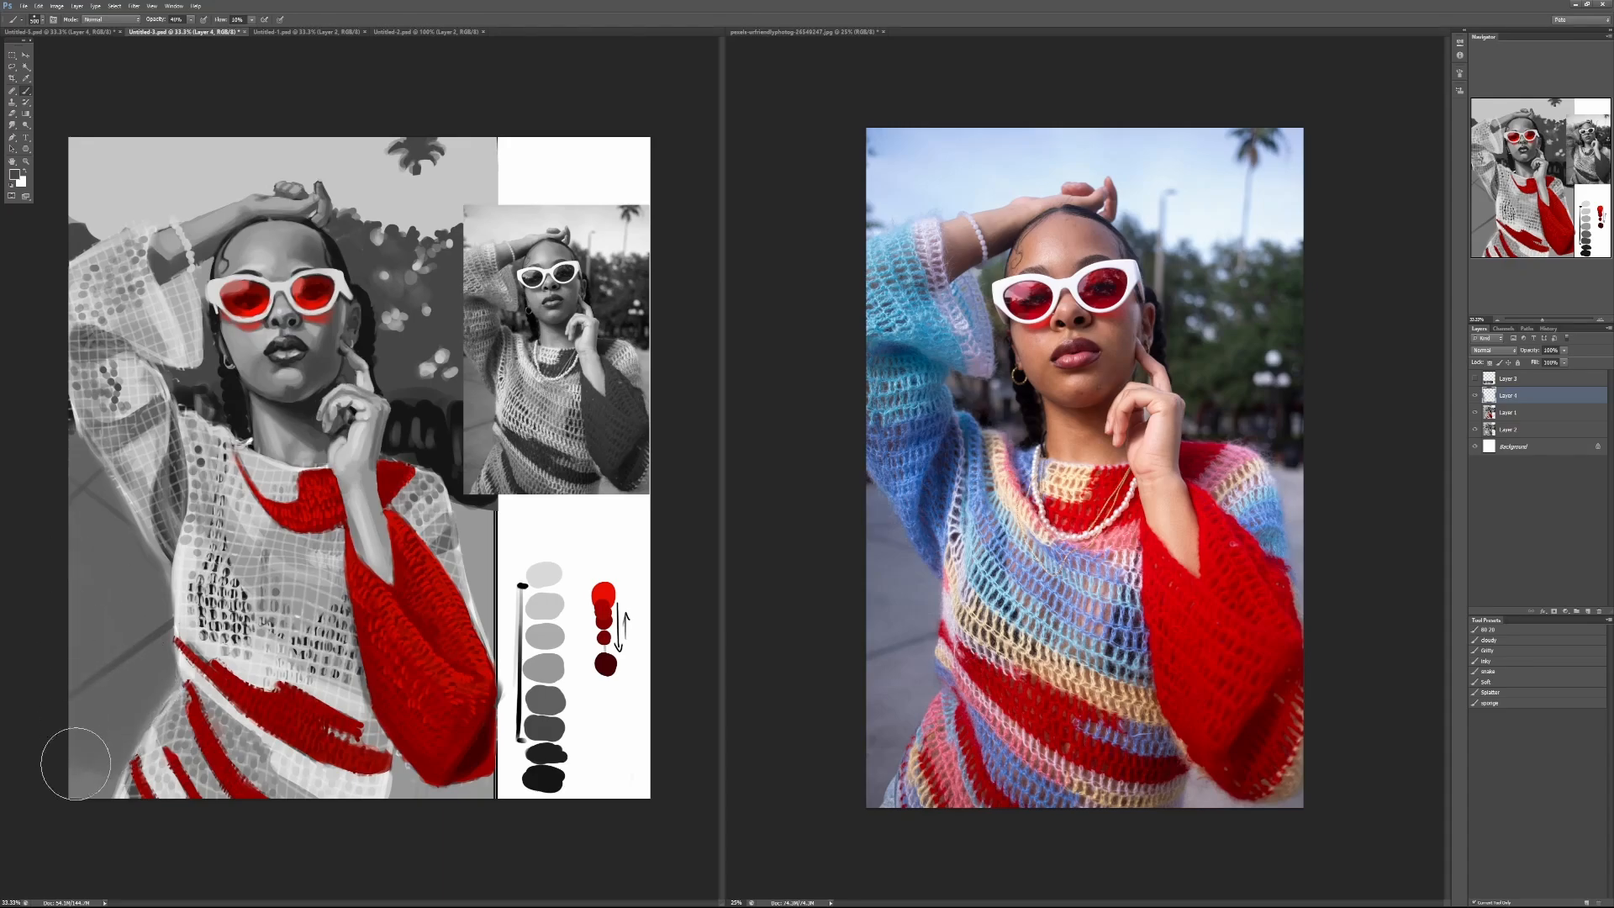
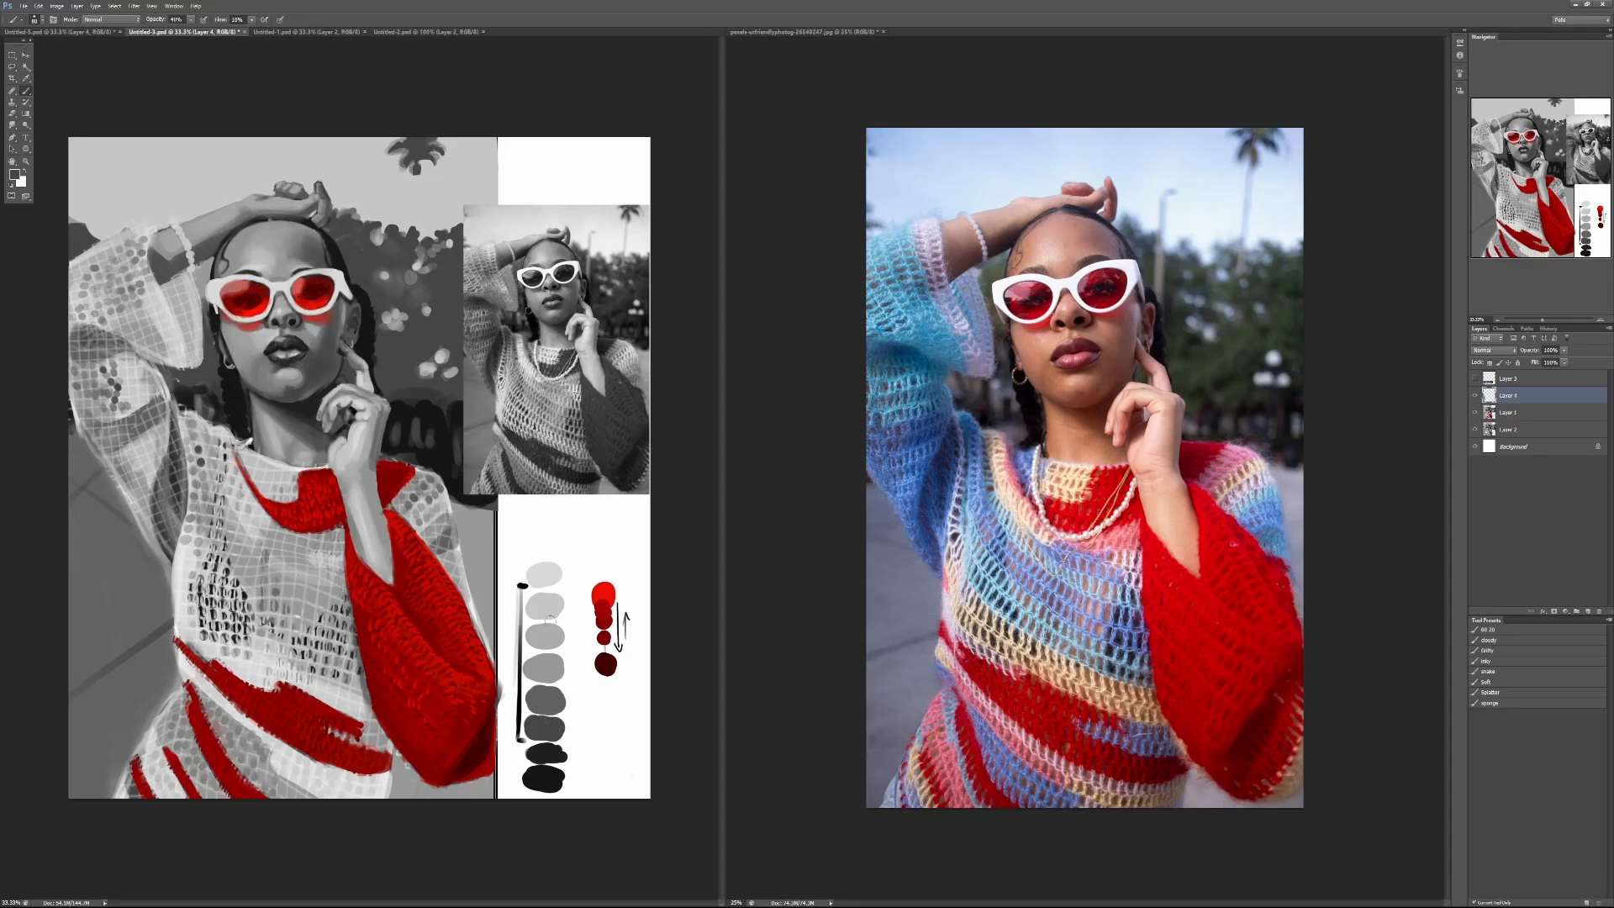
pyautogui.keyDown('alt'); pyautogui.click(562, 774); pyautogui.keyUp('alt')
pyautogui.press('x')
pyautogui.hotkey('ctrl', 'l')
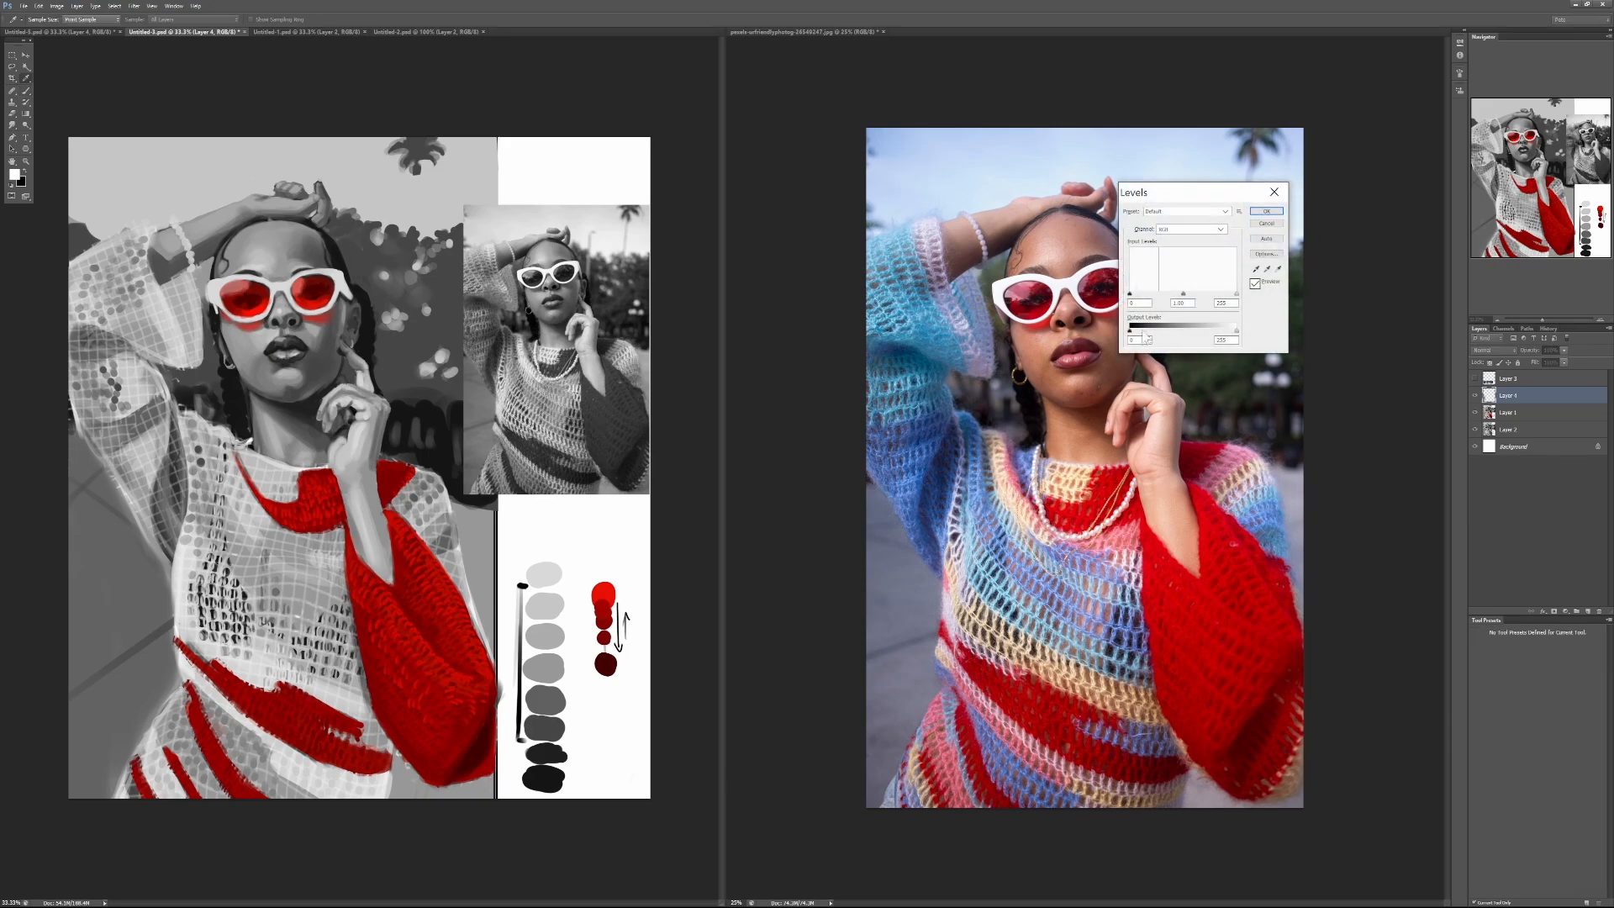
pyautogui.moveTo(1235, 330); pyautogui.dragTo(1179, 295)
pyautogui.click(1264, 224)
# Step: Add a Levels adjustment layer above Layer 4 and lower its white input and white output until the highlights flatten to mid grey
pyautogui.click(1565, 611)
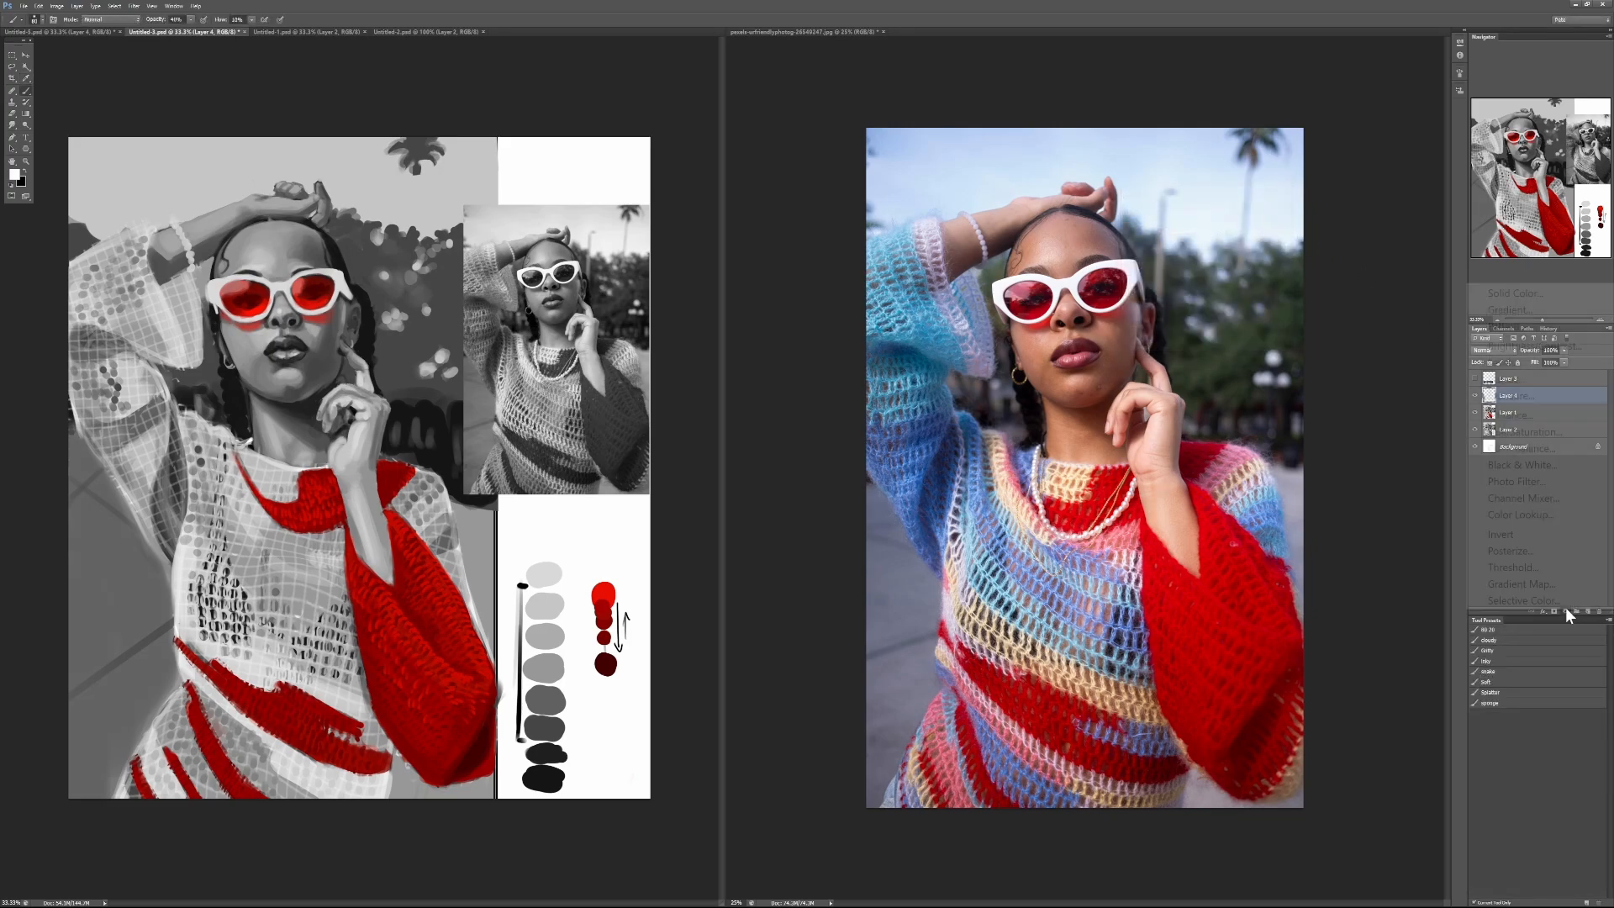
pyautogui.click(1510, 367)
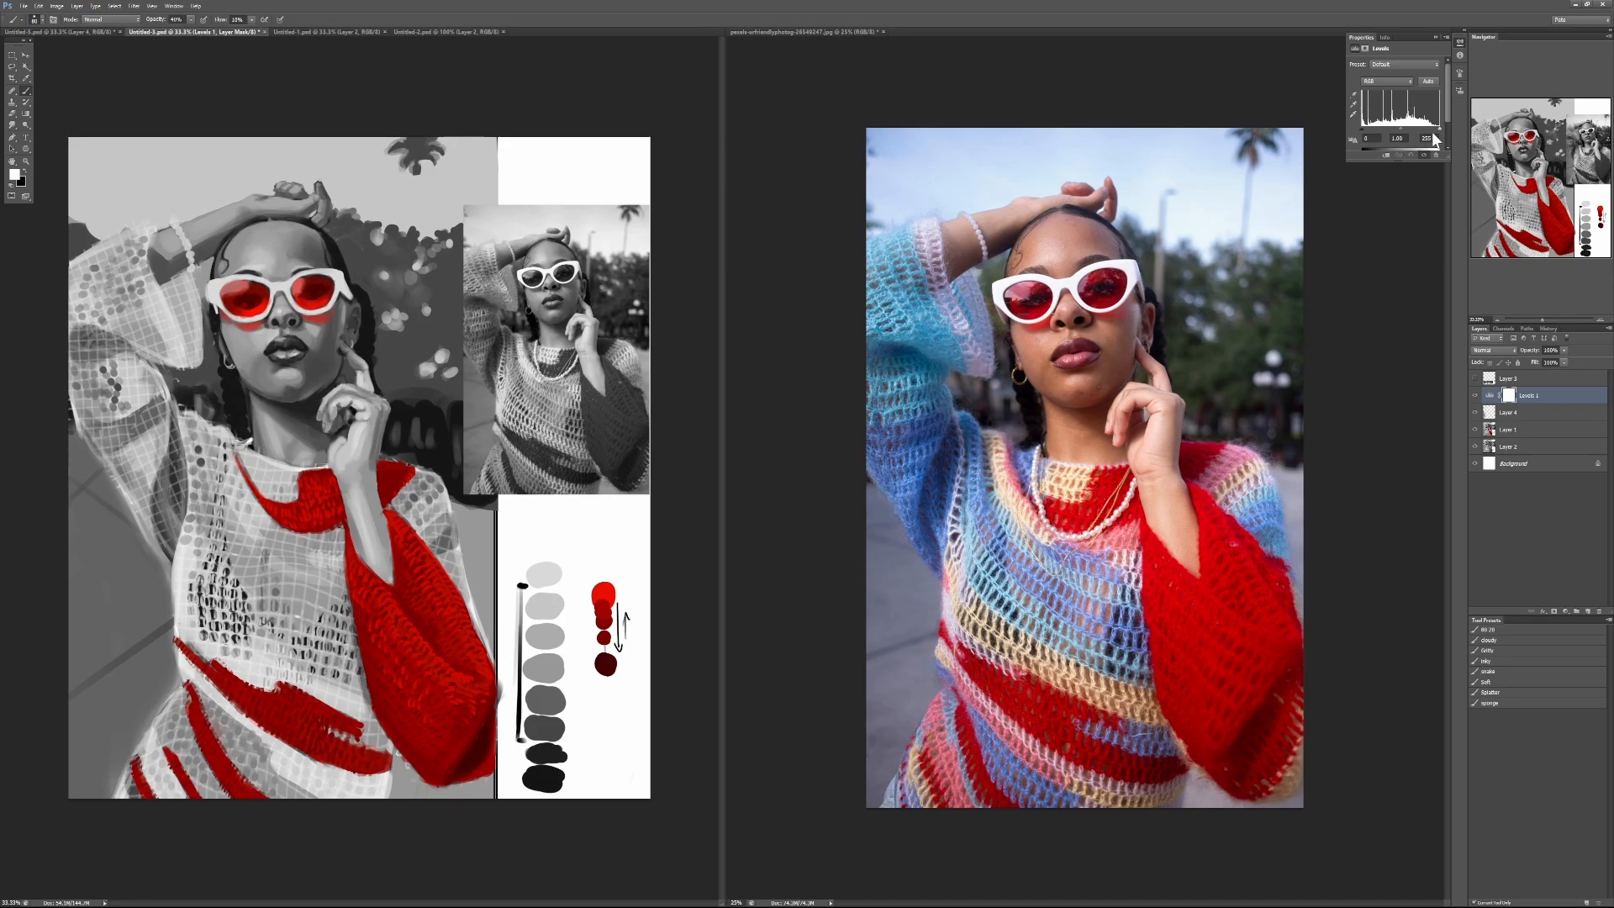
pyautogui.moveTo(1439, 160); pyautogui.dragTo(1440, 199)
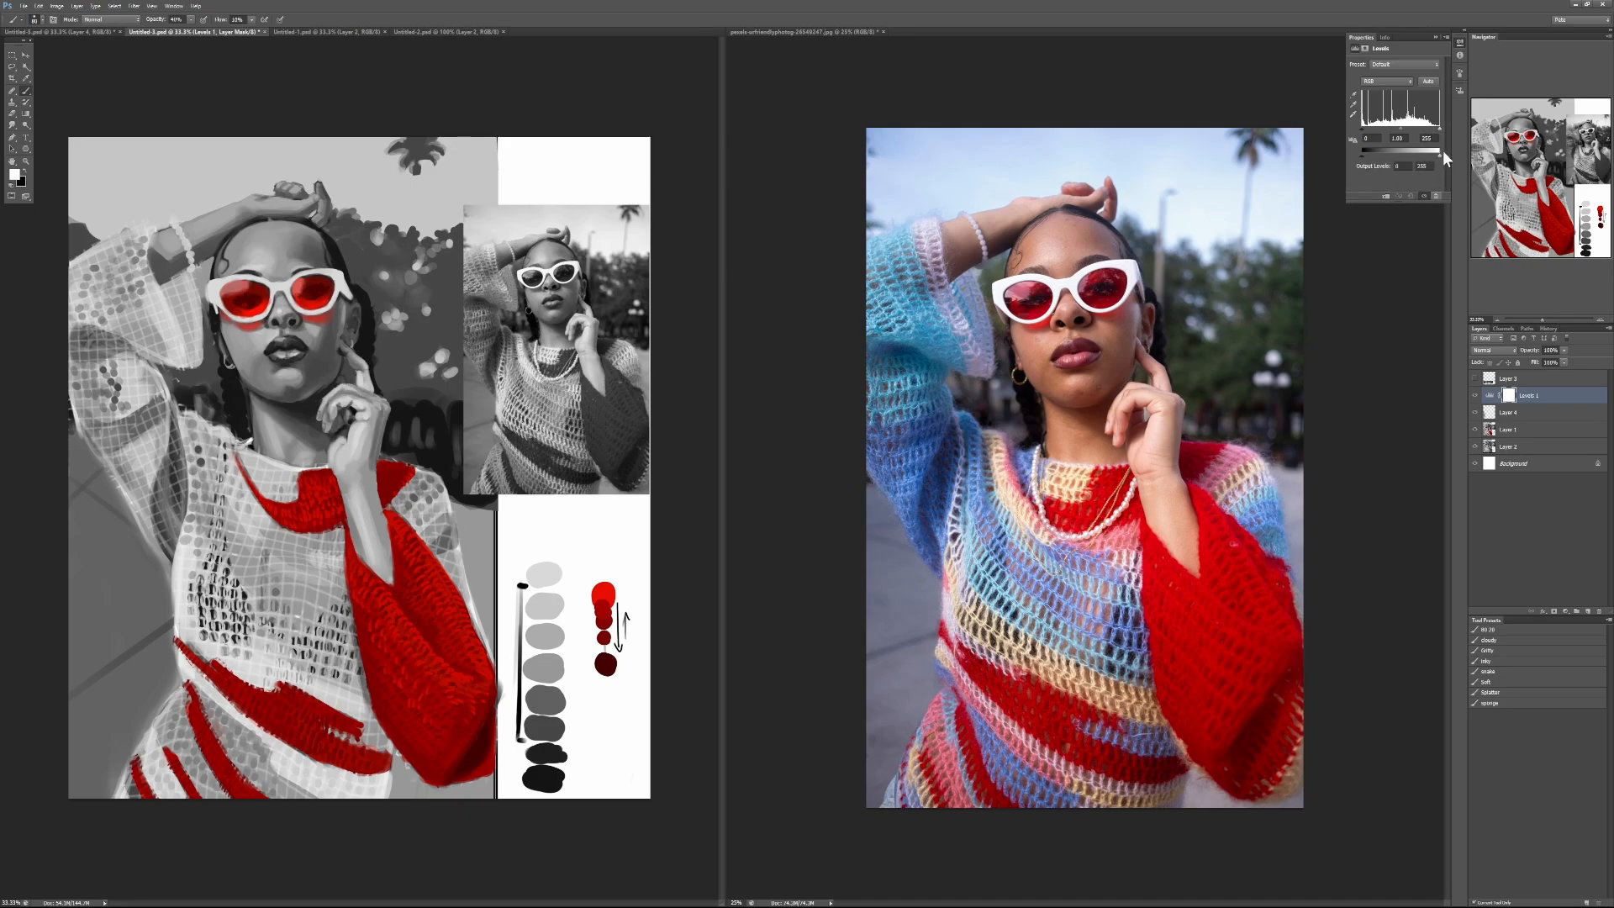
pyautogui.moveTo(1439, 128)
pyautogui.mouseDown()
pyautogui.moveTo(1400, 131)
pyautogui.moveTo(1404, 154)
pyautogui.moveTo(1401, 129)
pyautogui.mouseUp()
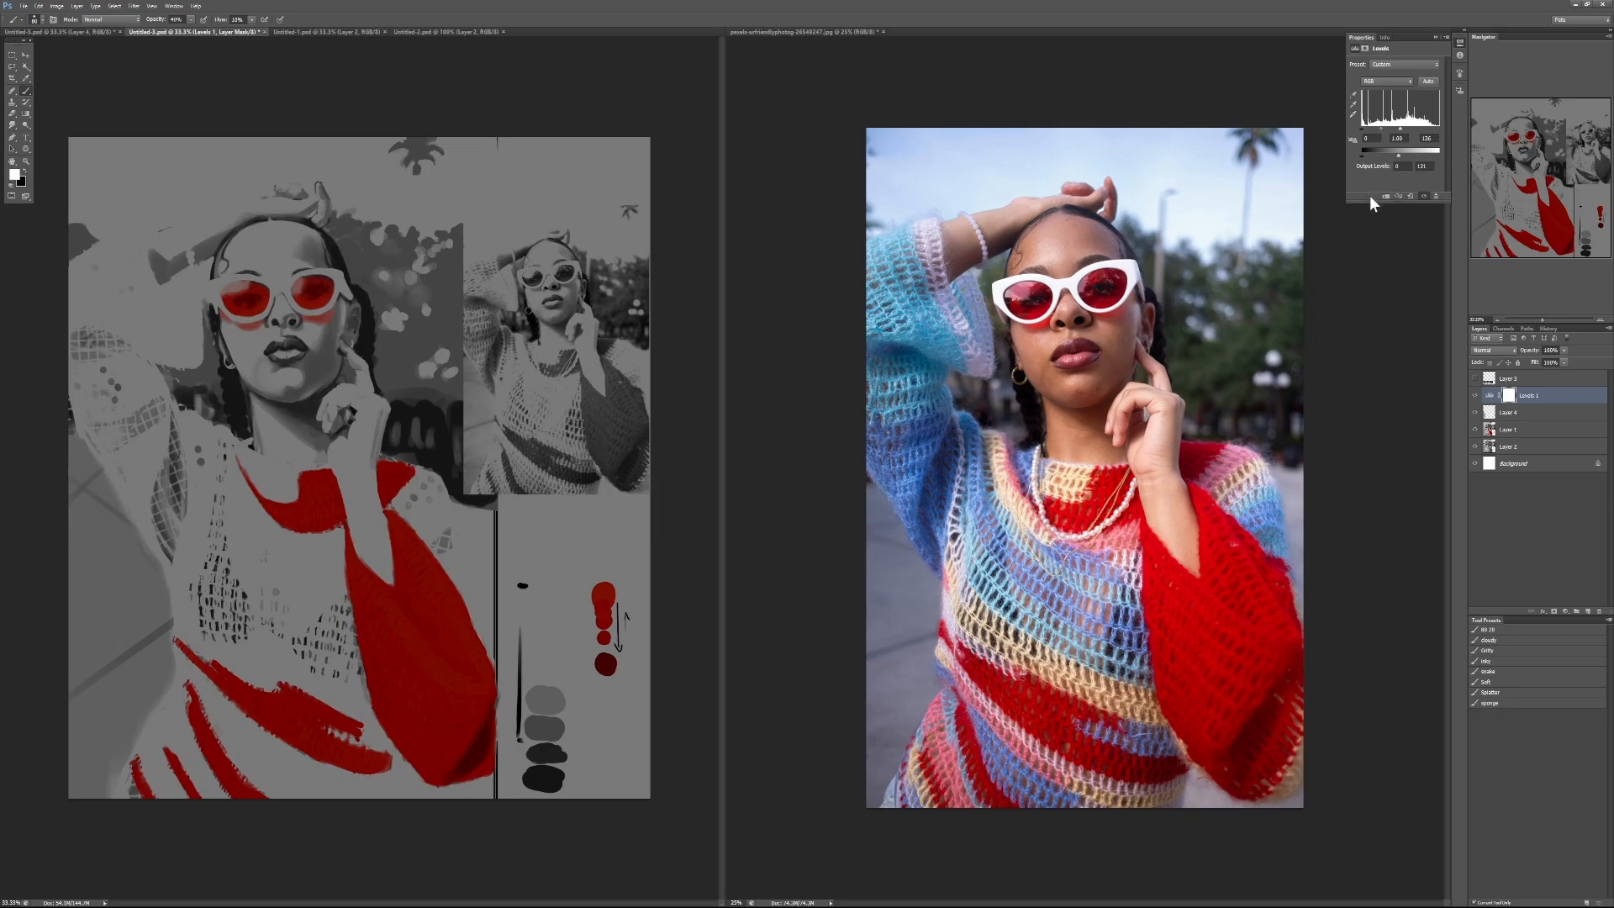
pyautogui.moveTo(1401, 128); pyautogui.dragTo(1397, 129)
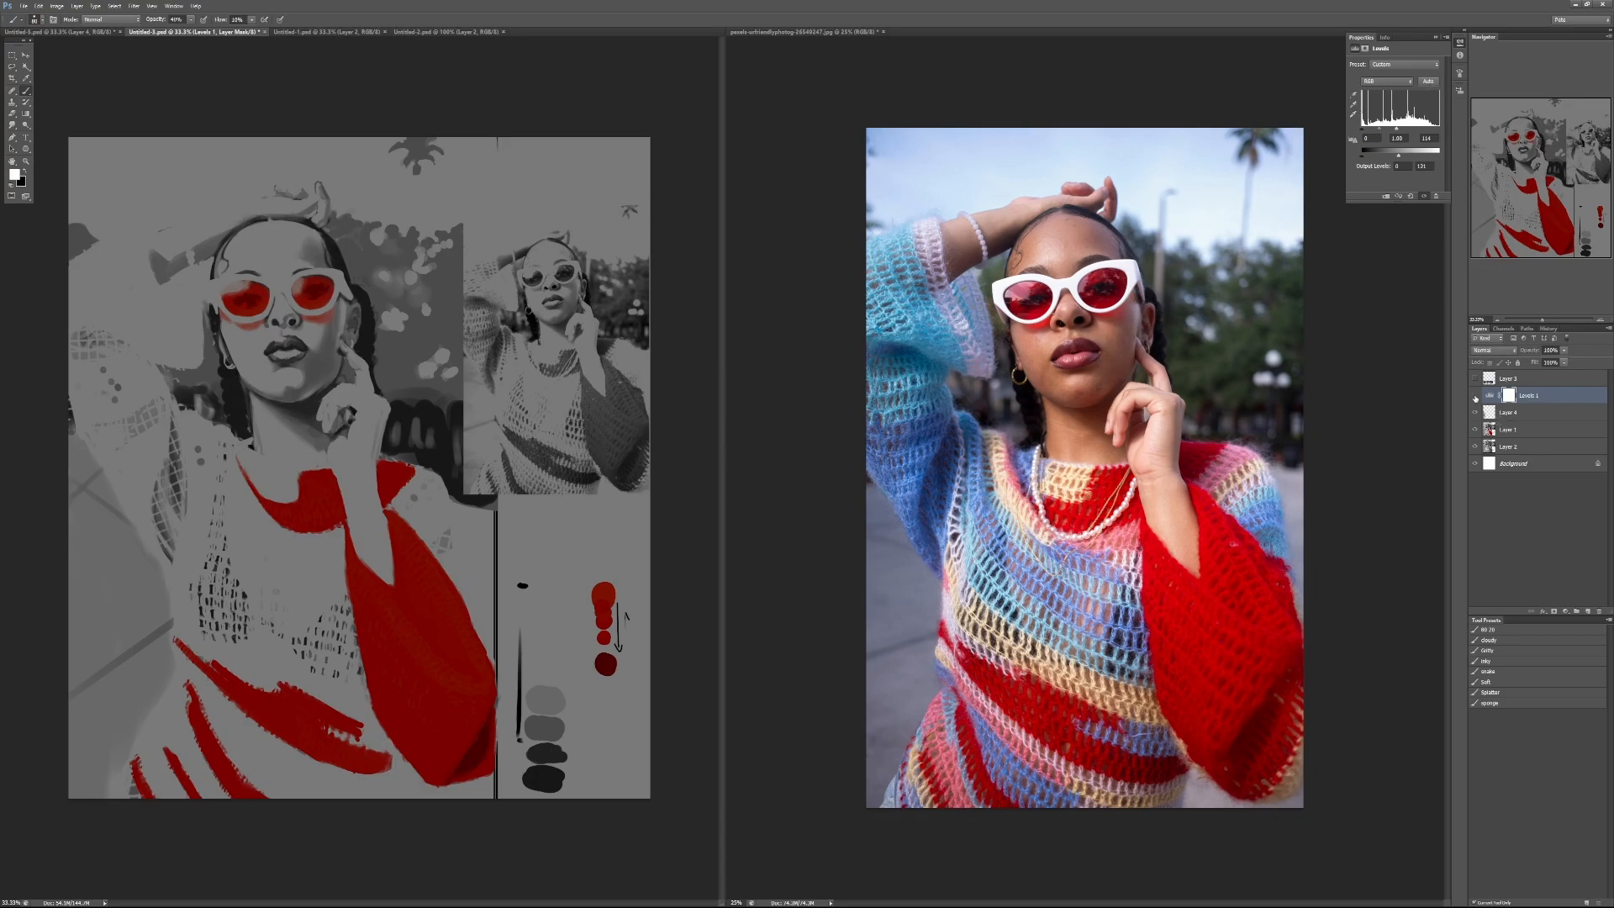
# Step: Compare the portrait with and without Levels, raise its black input and black output, and hide the adjustment layer
pyautogui.click(1476, 395)
pyautogui.click(1477, 395)
pyautogui.moveTo(1363, 130); pyautogui.dragTo(1378, 158)
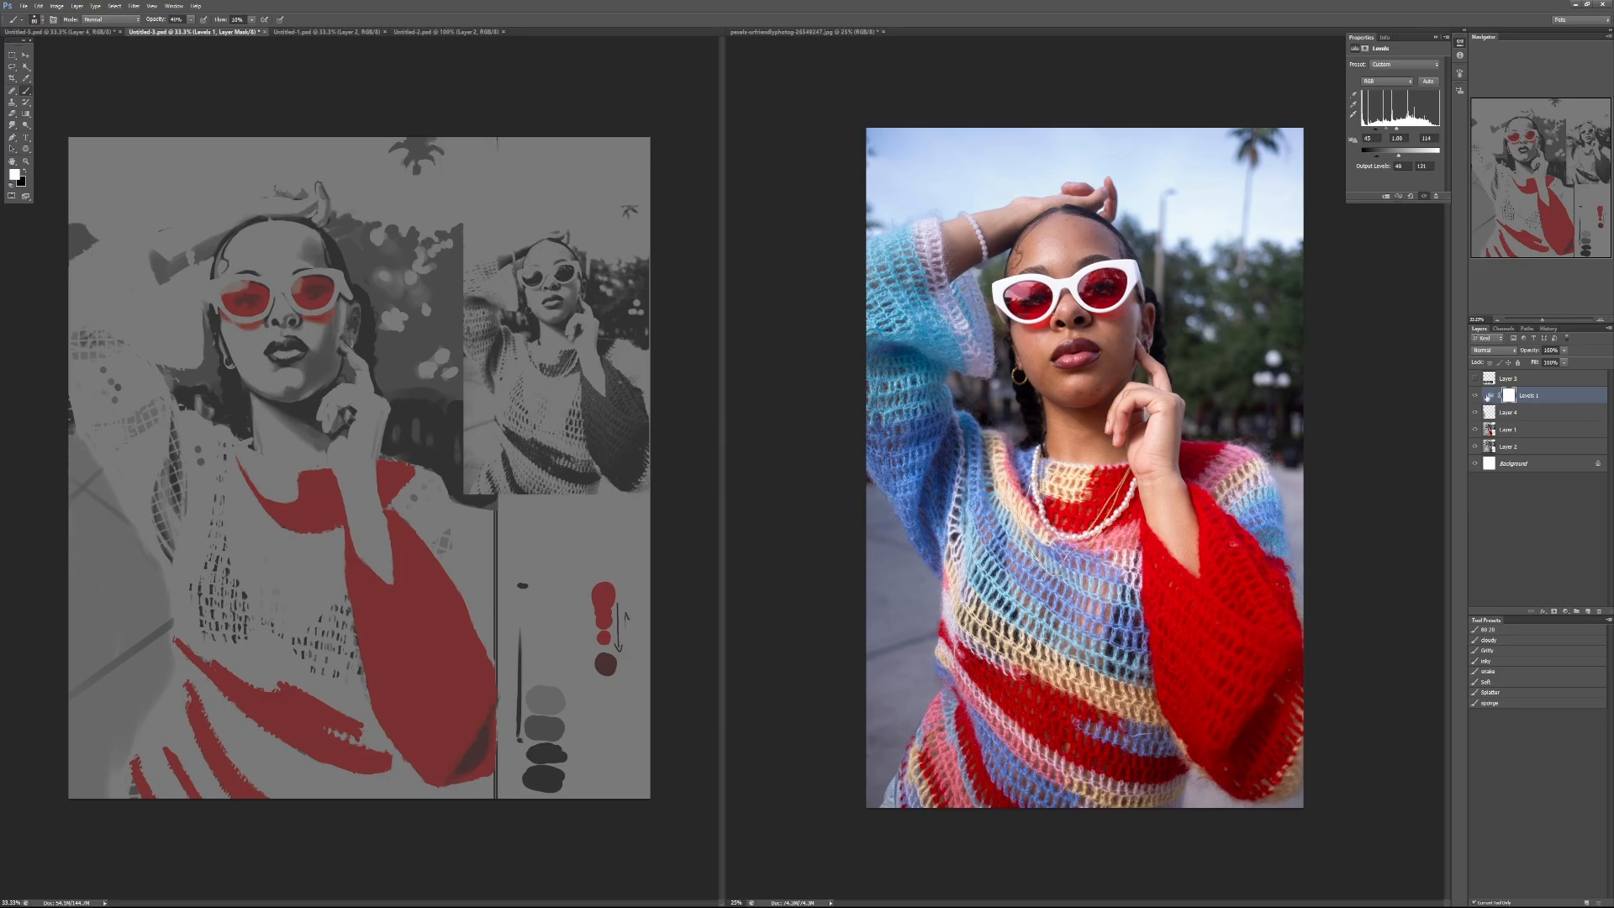
pyautogui.click(1475, 395)
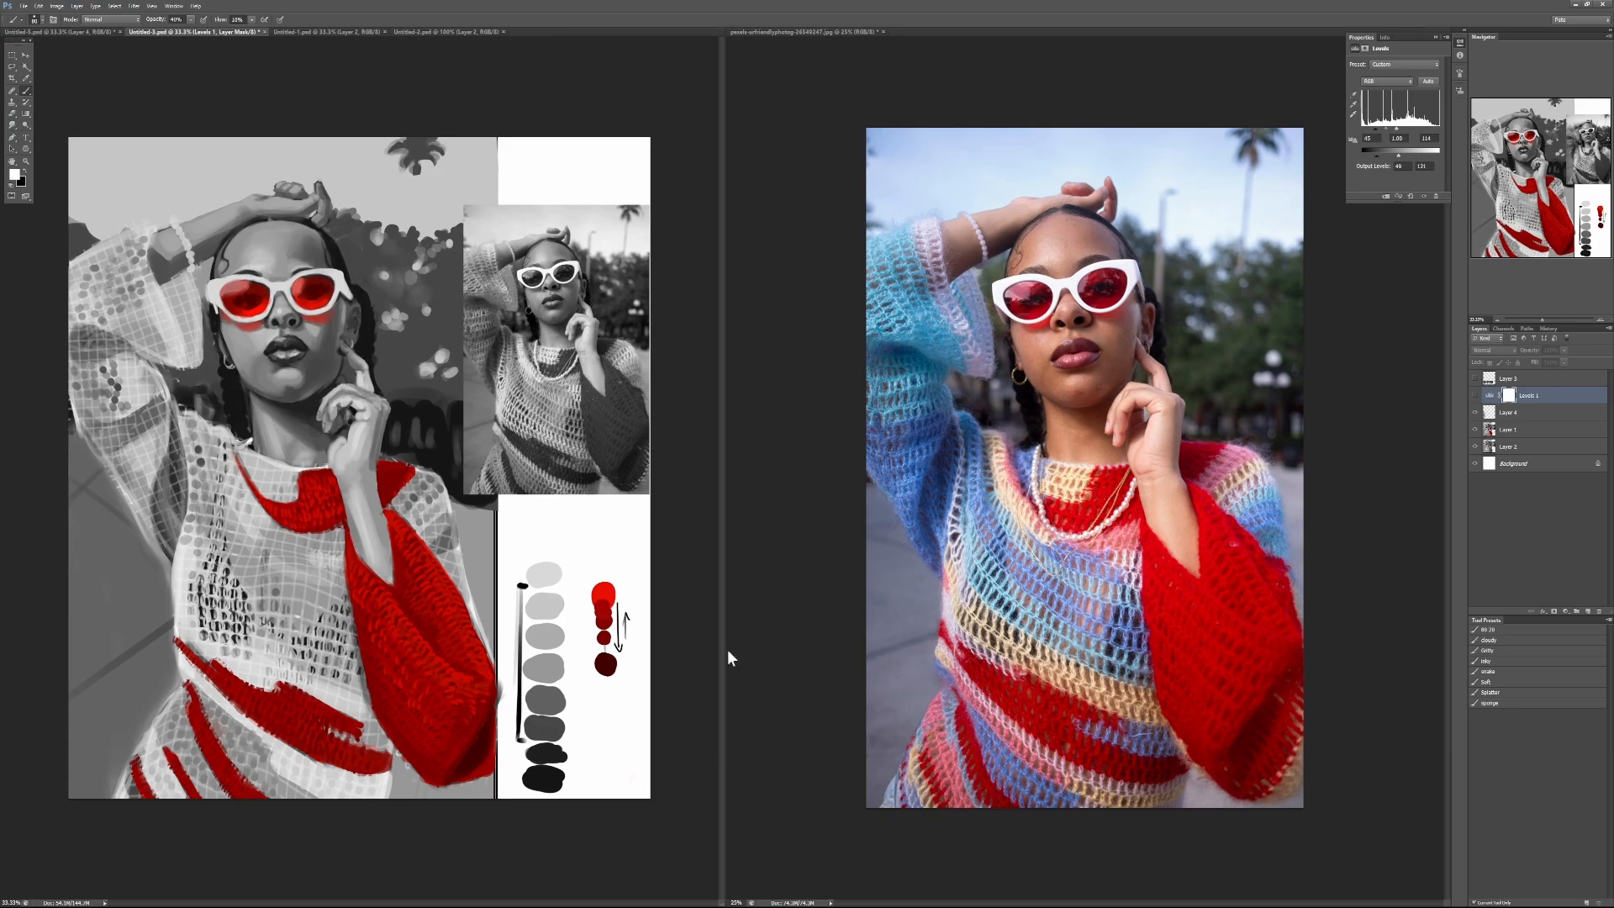
# Step: Add a Posterize adjustment layer directly above Layer 4 and set it to 6 levels
pyautogui.click(1520, 409)
pyautogui.click(1542, 611)
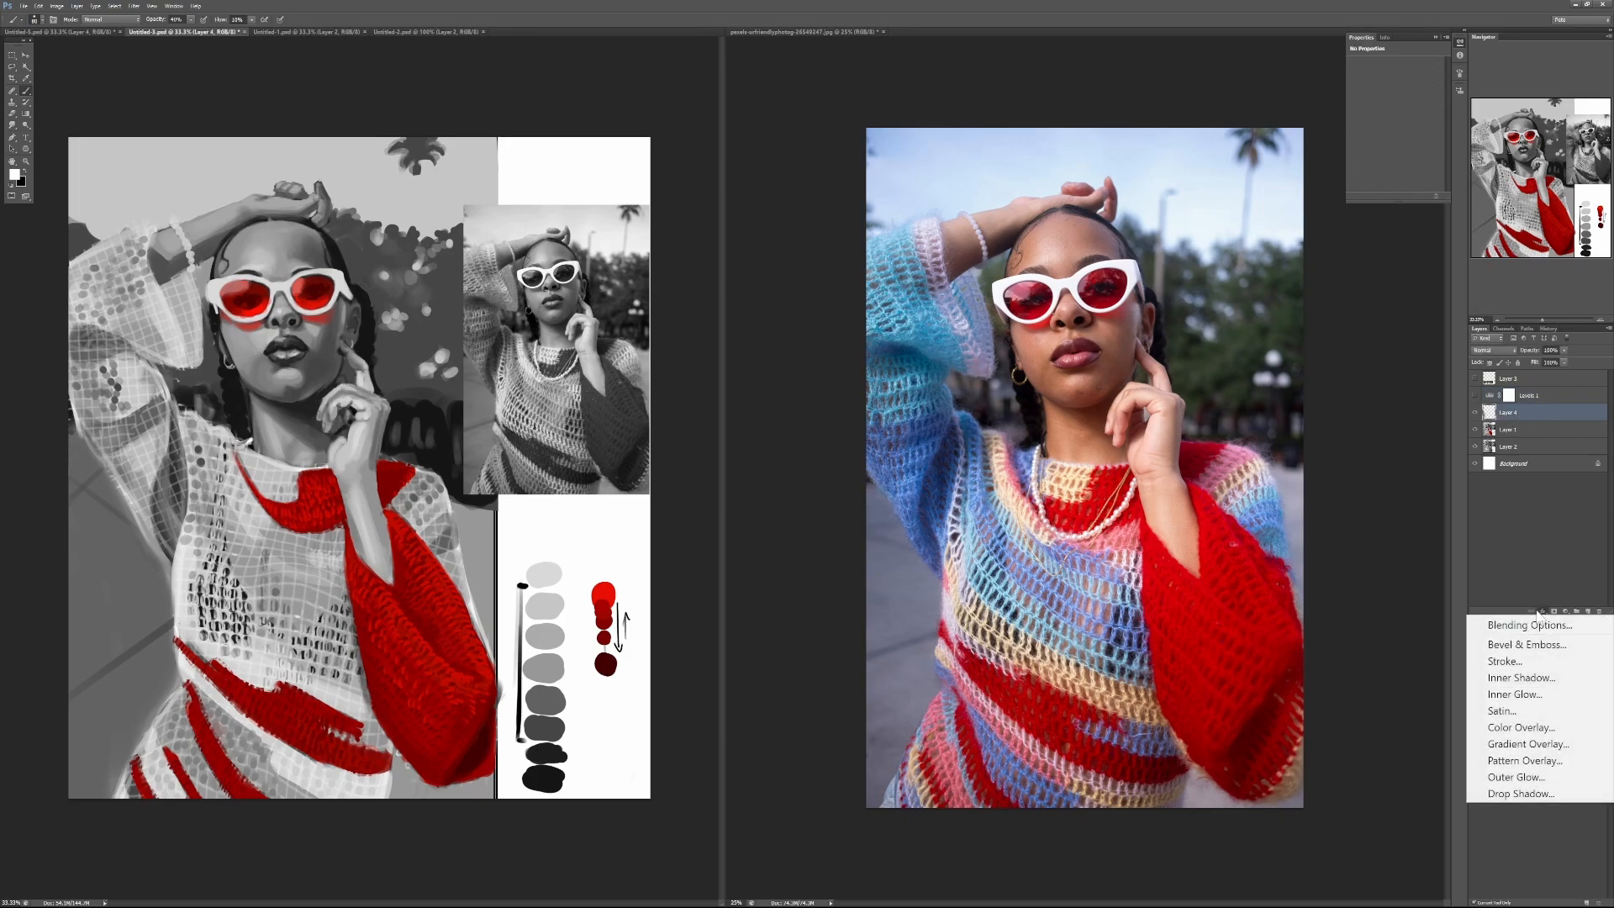
pyautogui.click(1542, 611)
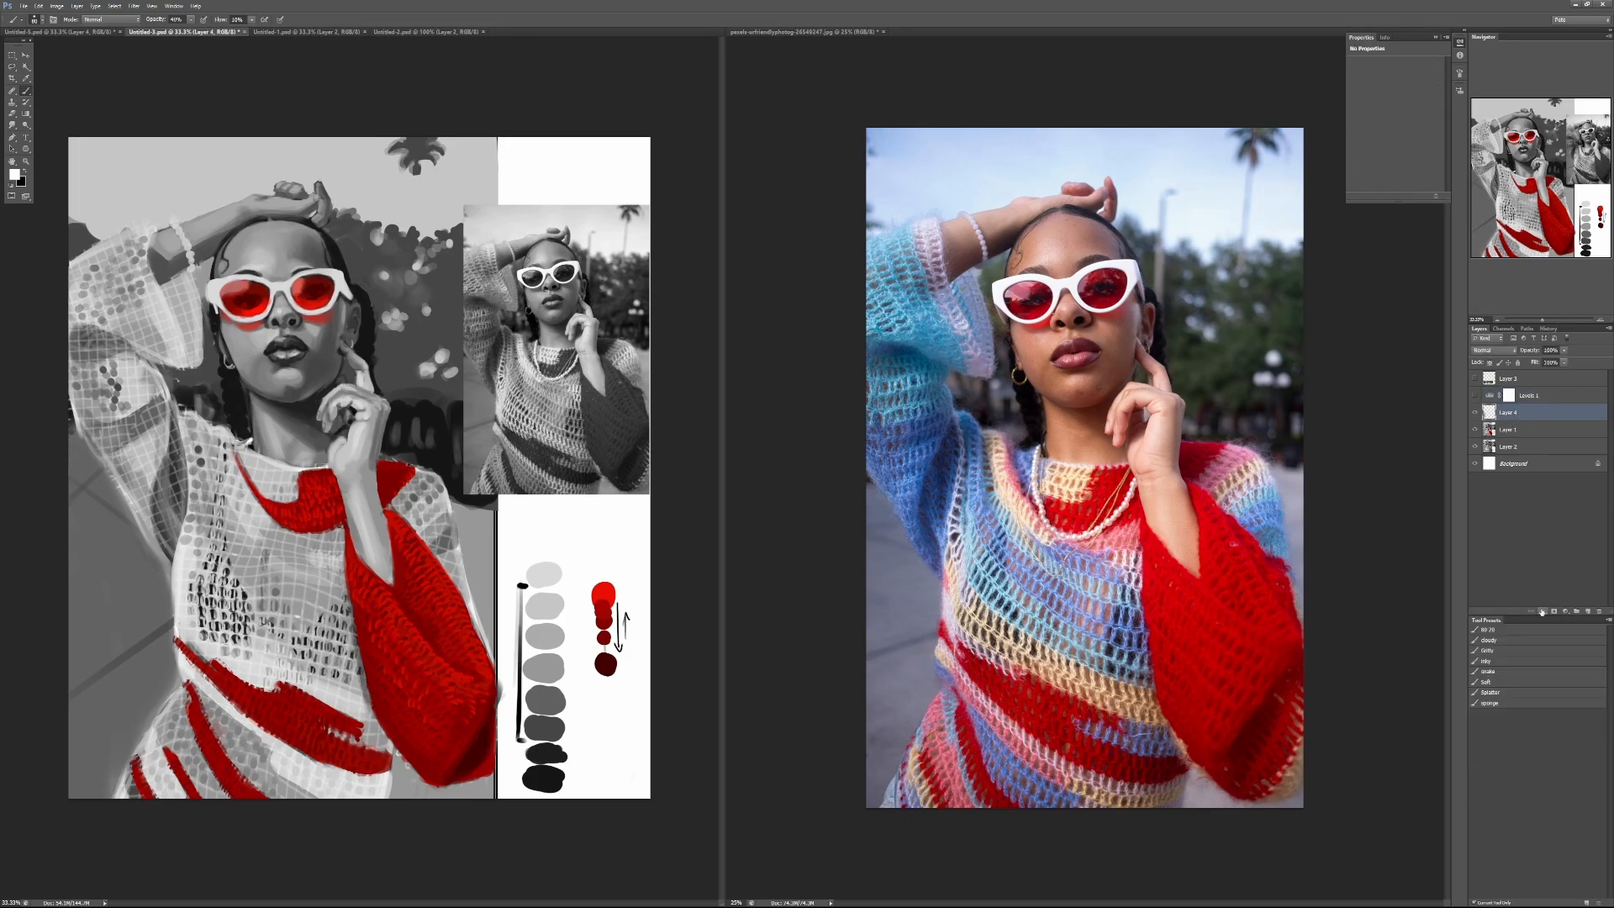
pyautogui.click(1541, 611)
pyautogui.click(1542, 612)
pyautogui.click(1565, 611)
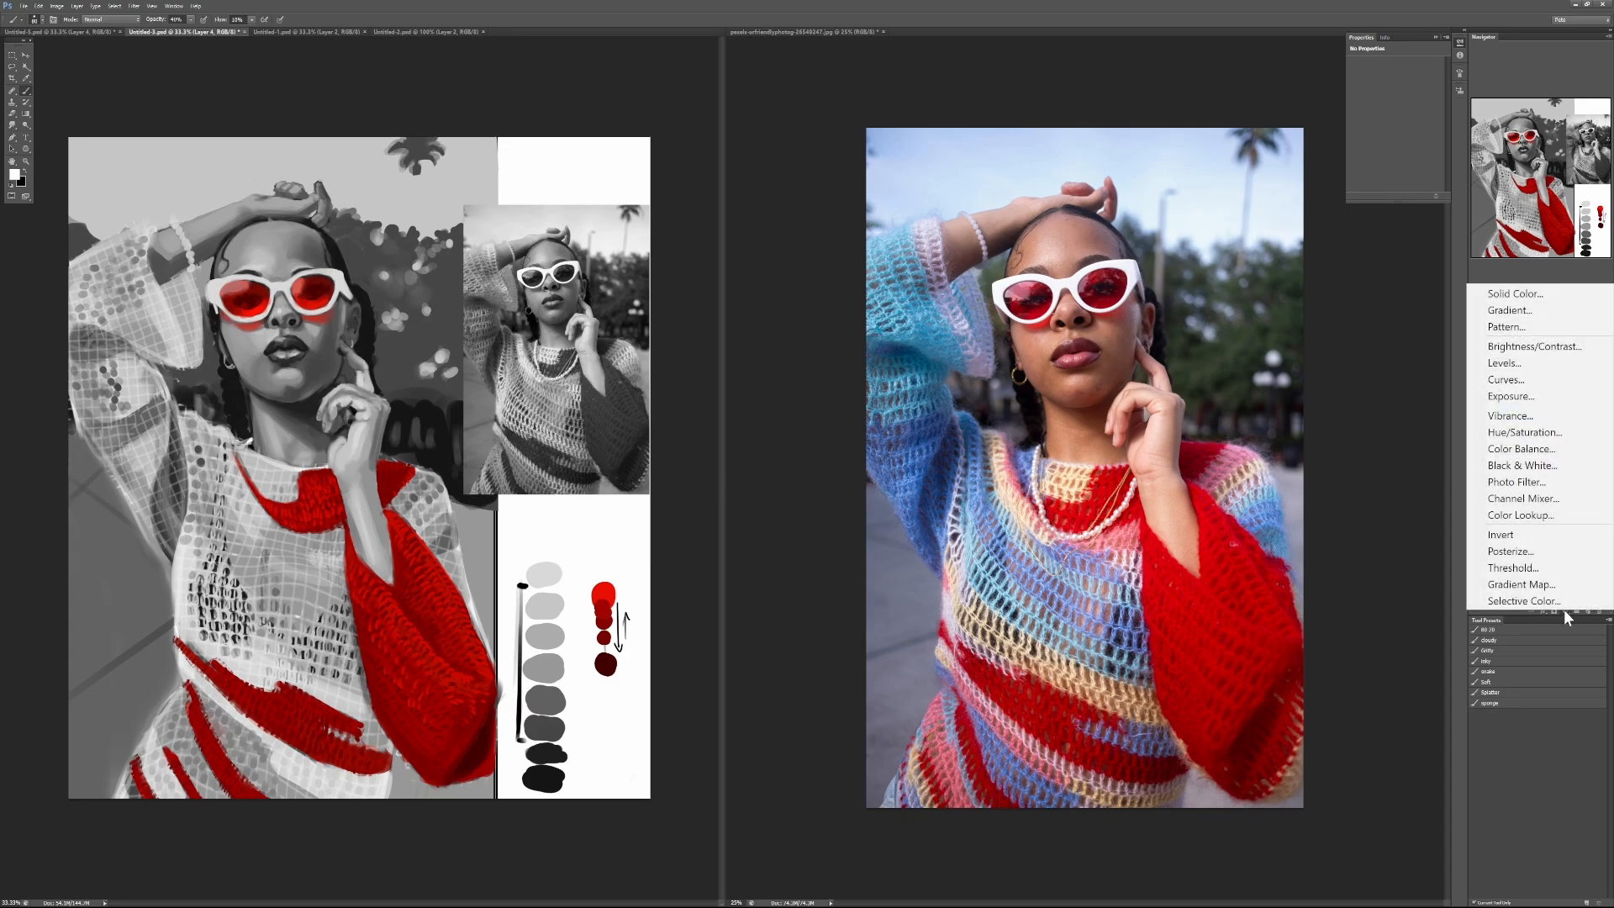
pyautogui.click(1562, 552)
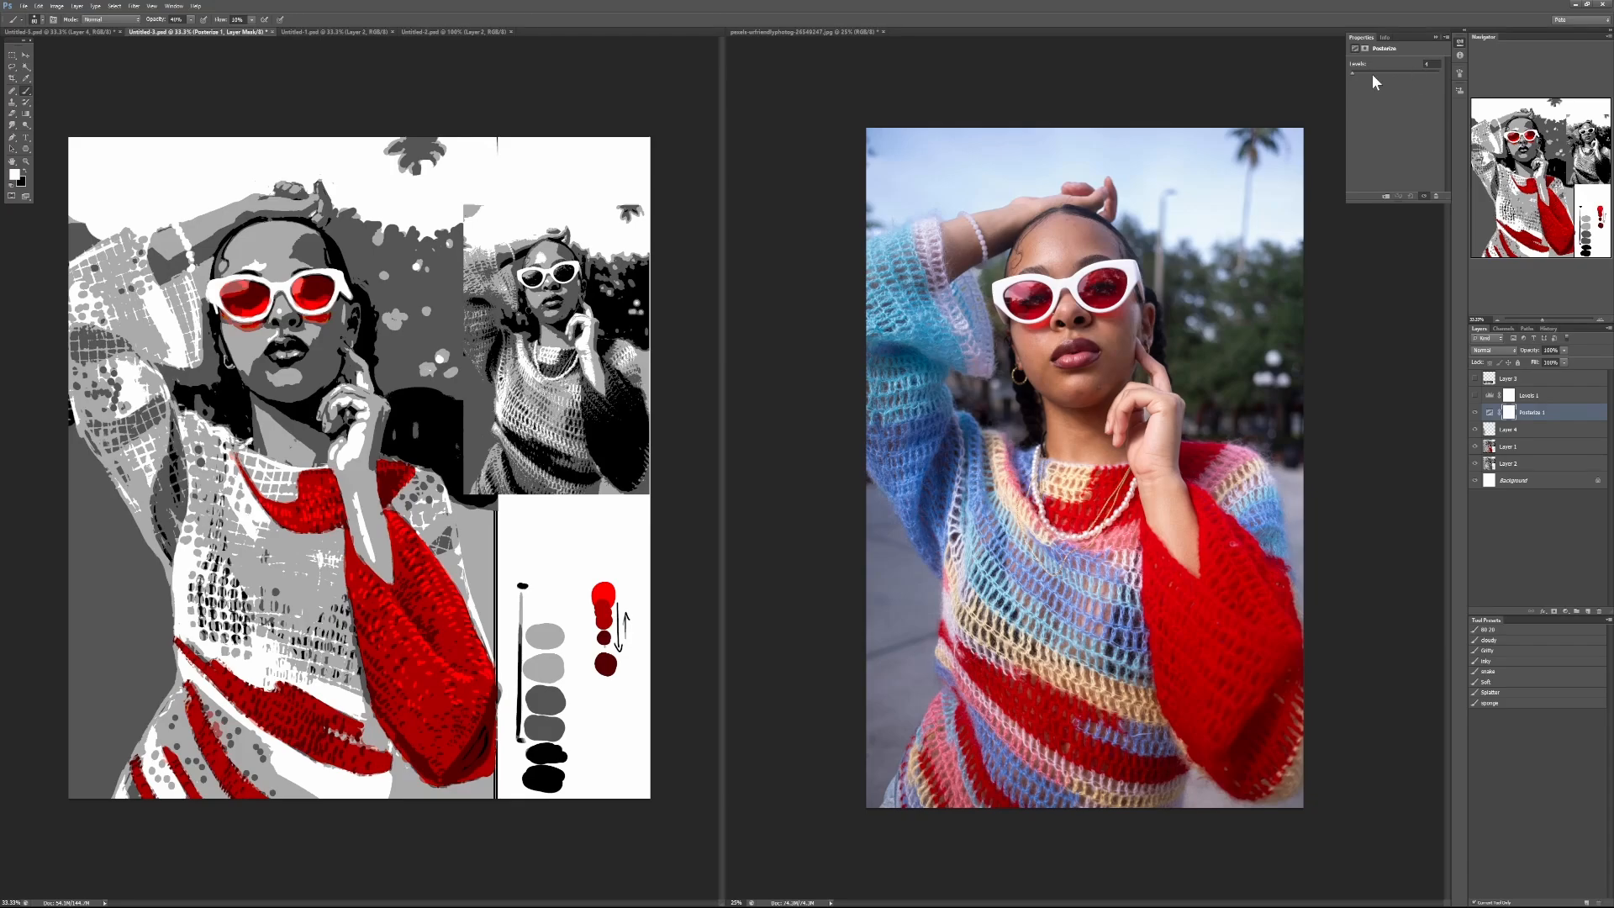
pyautogui.click(1431, 64)
pyautogui.write('6')
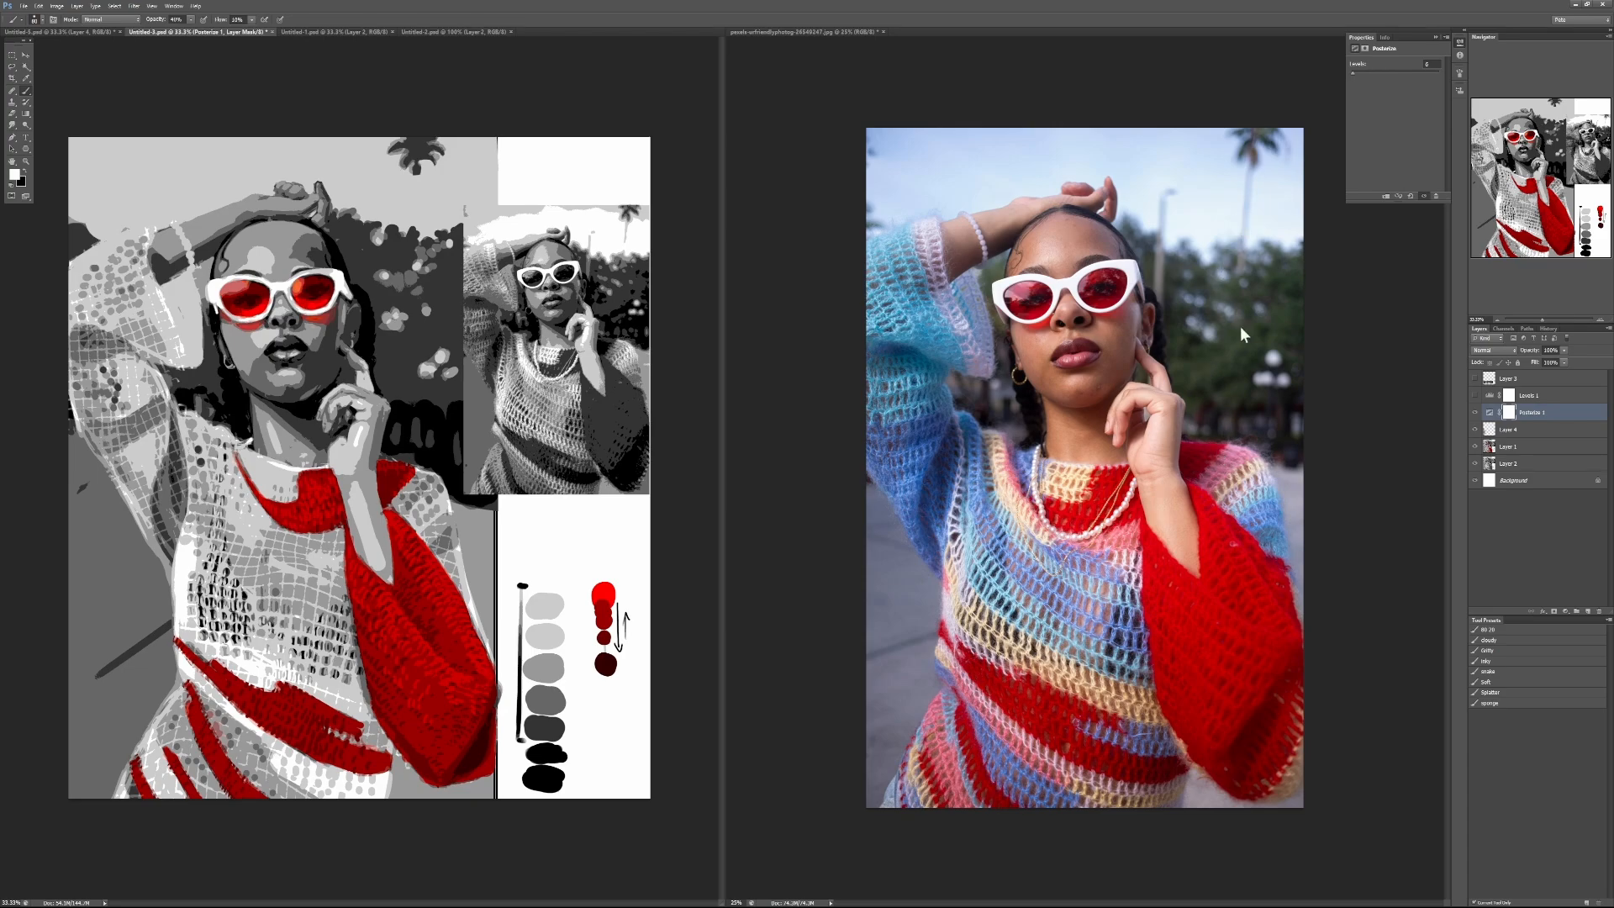
# Step: Raise the Posterize adjustment to 10 and finally 20 levels, and examine the value transitions on the face up close
pyautogui.moveTo(1432, 66); pyautogui.dragTo(1379, 76)
pyautogui.write('10')
pyautogui.press('Return')
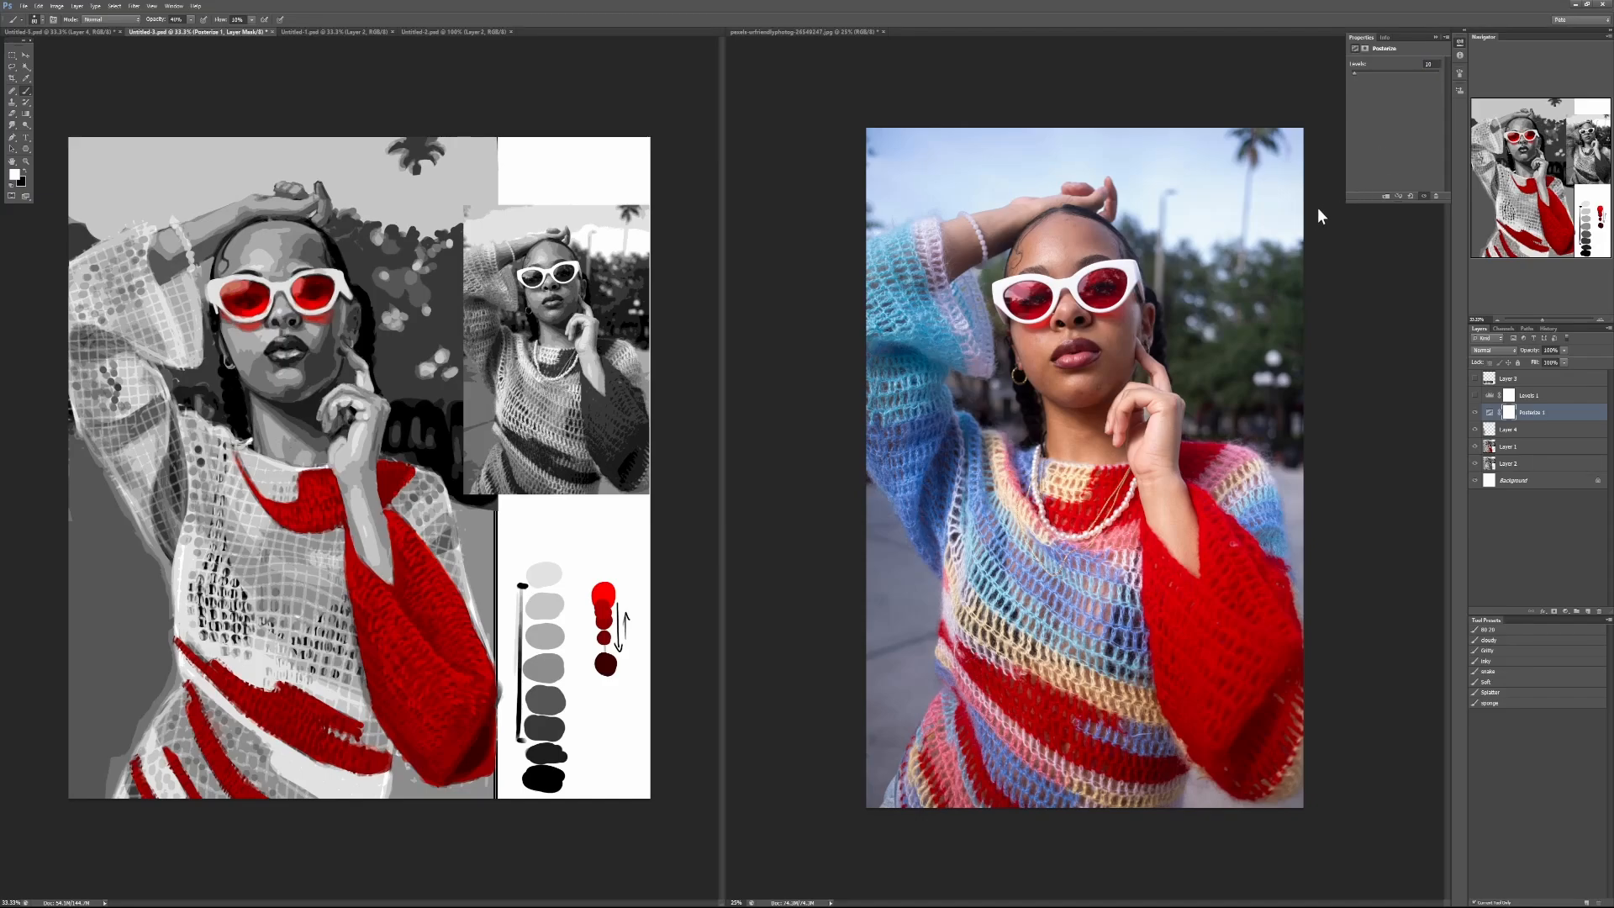
pyautogui.click(1431, 64)
pyautogui.write('20')
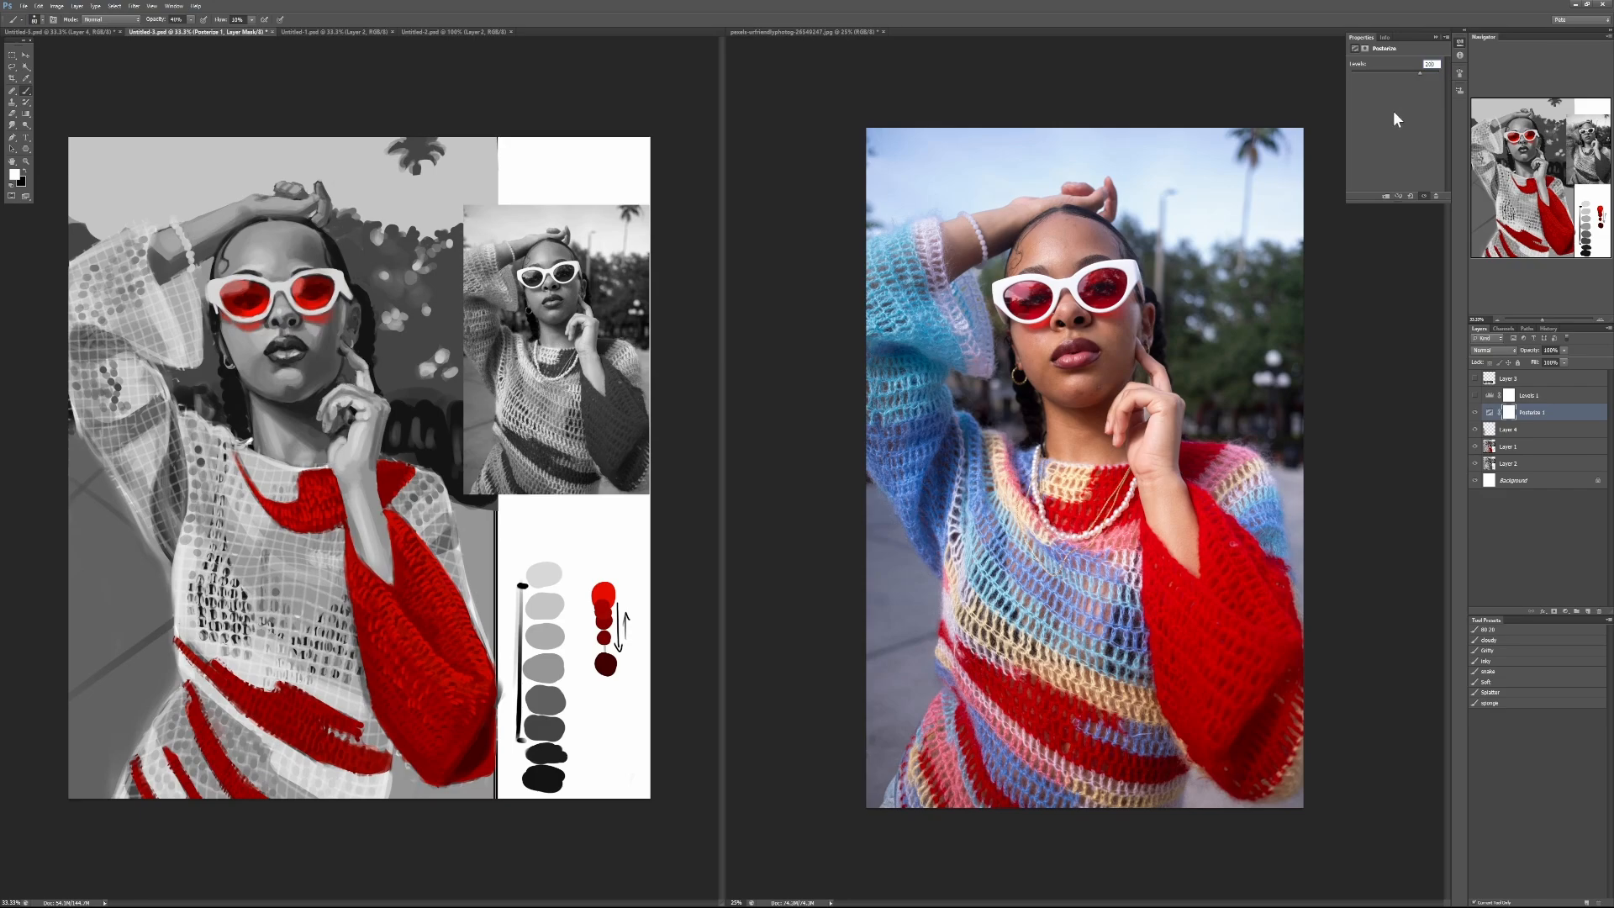
pyautogui.press('Return')
pyautogui.scroll(5, 286, 294)
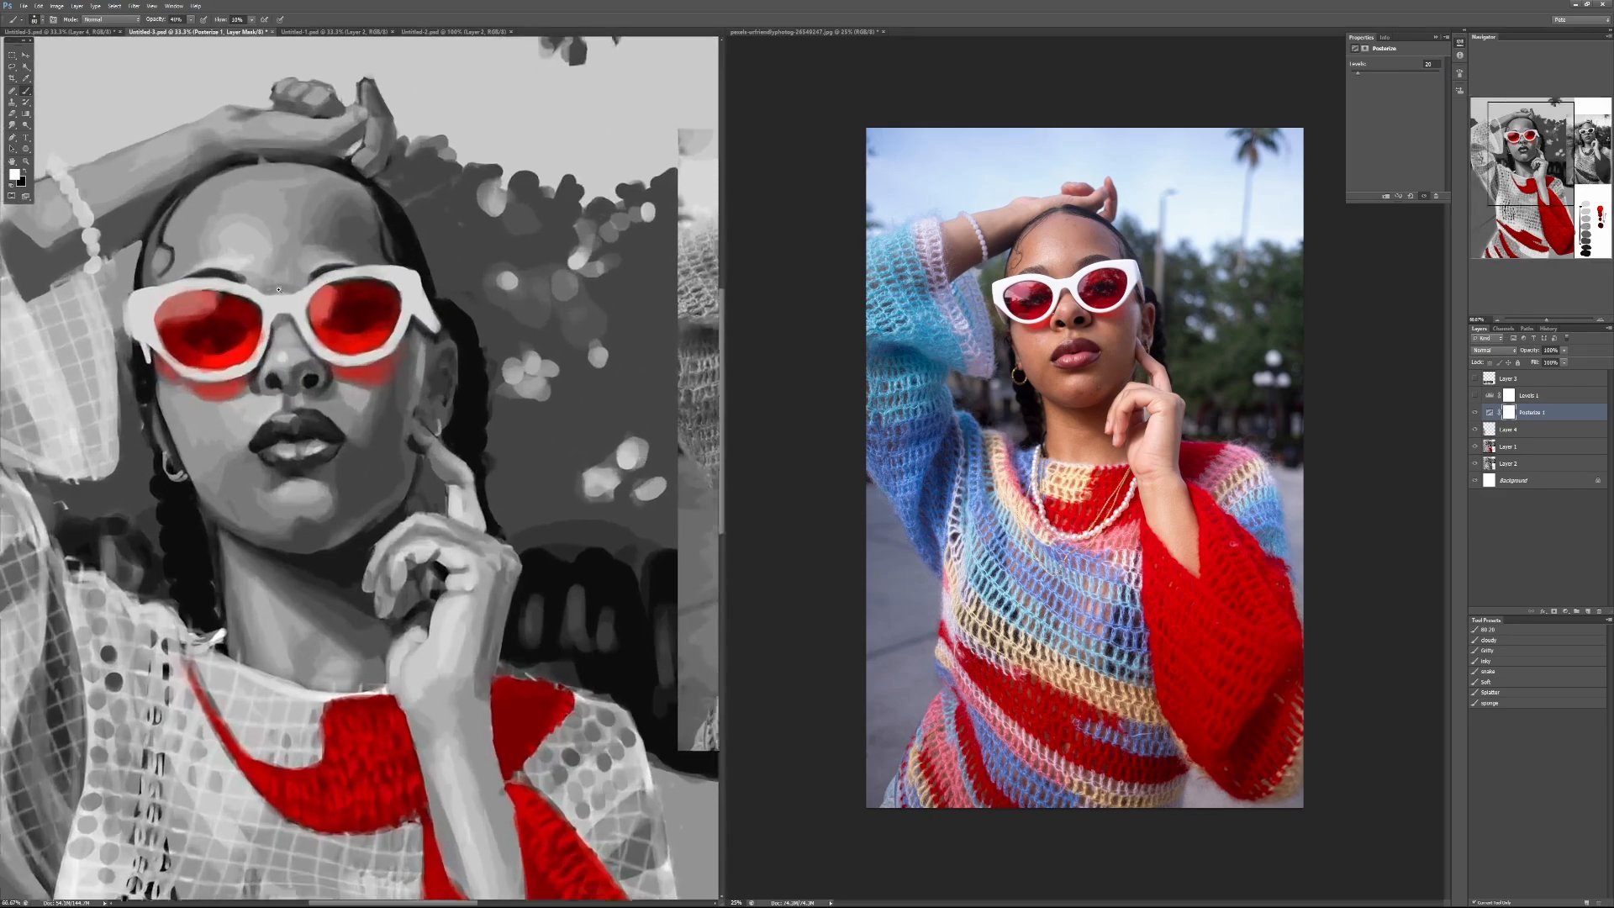
pyautogui.scroll(-2, 297, 306)
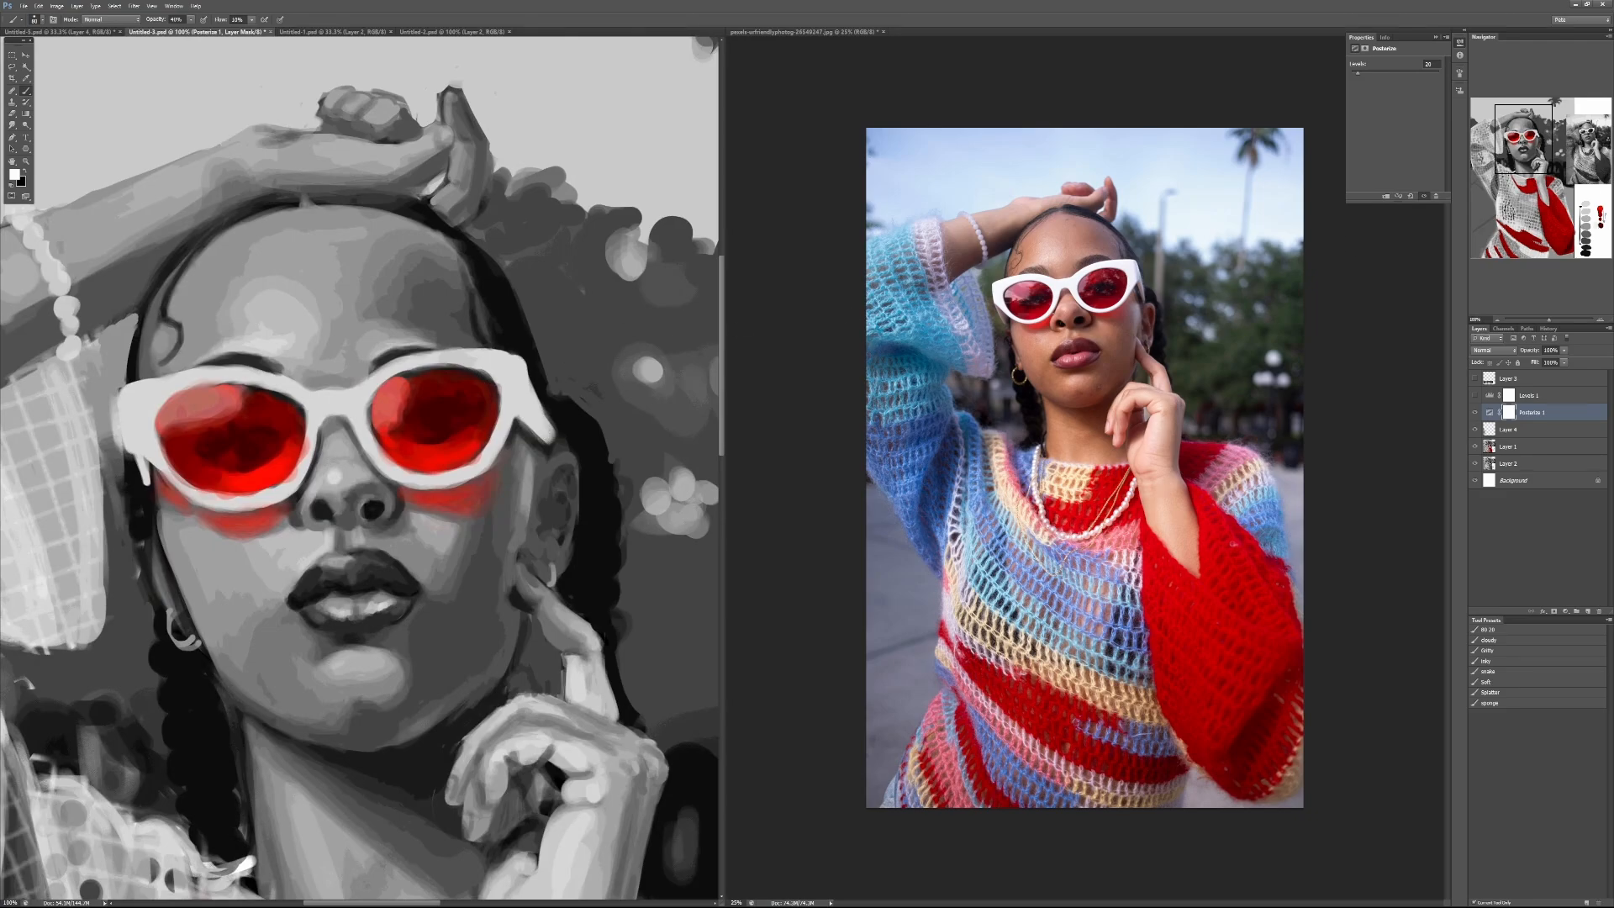
# Step: Reduce the Posterize adjustment to 4 levels and examine the simplified shapes on the face and sweater
pyautogui.moveTo(1376, 73); pyautogui.dragTo(1351, 70)
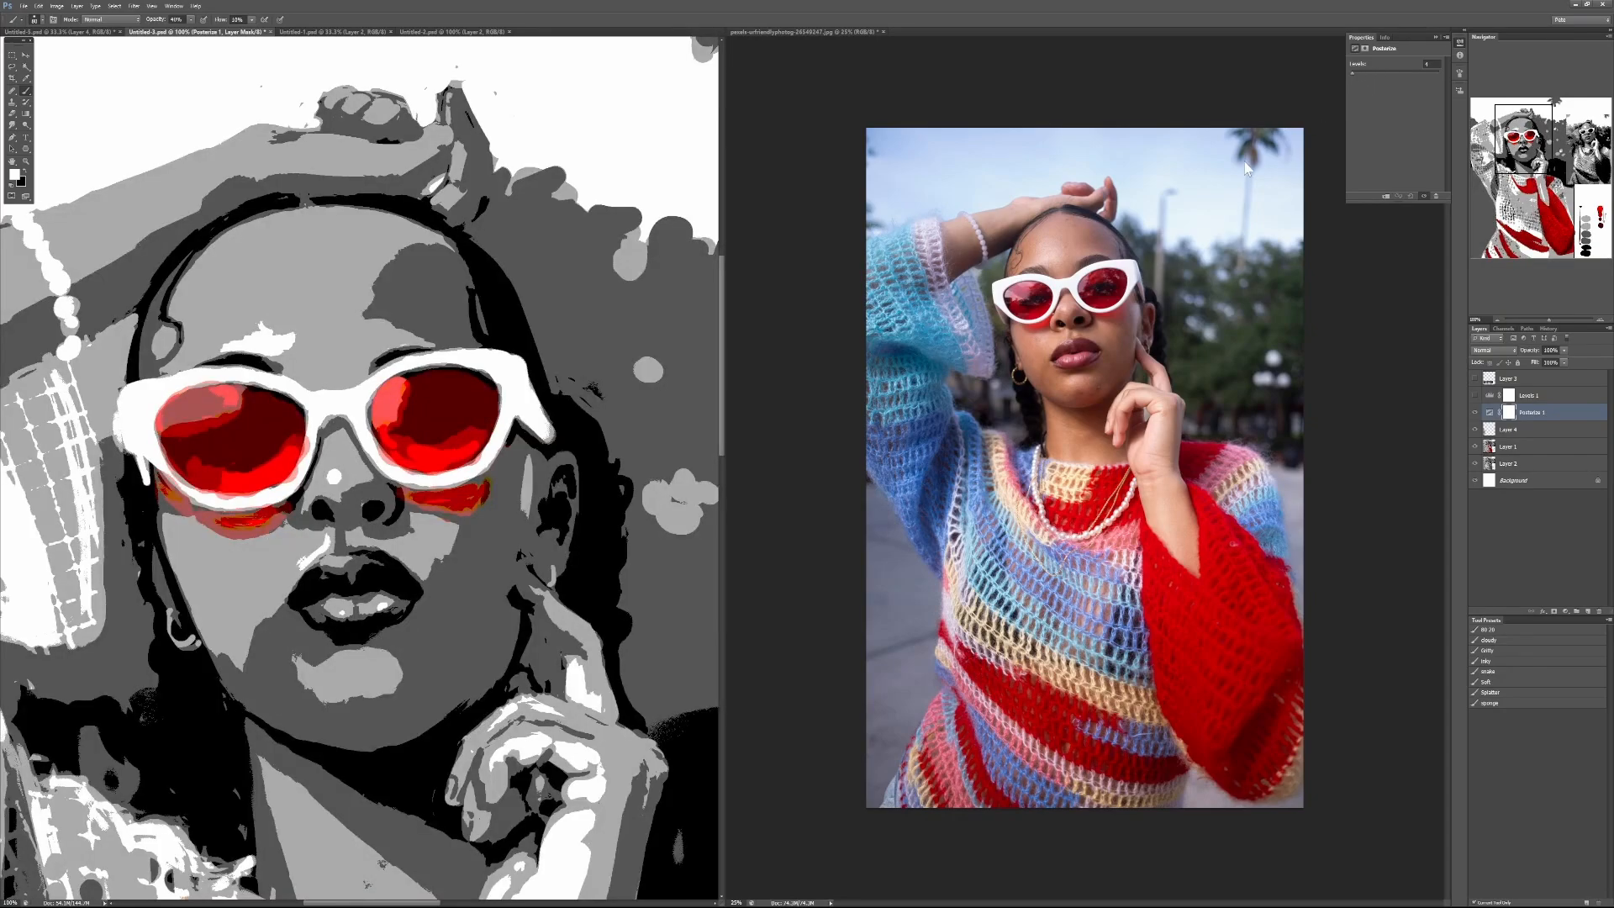
pyautogui.scroll(-1, 514, 580)
pyautogui.moveTo(514, 585)
pyautogui.mouseDown()
pyautogui.moveTo(514, 476)
pyautogui.moveTo(483, 478)
pyautogui.mouseUp()
pyautogui.scroll(-1, 602, 524)
pyautogui.moveTo(604, 525); pyautogui.dragTo(570, 543)
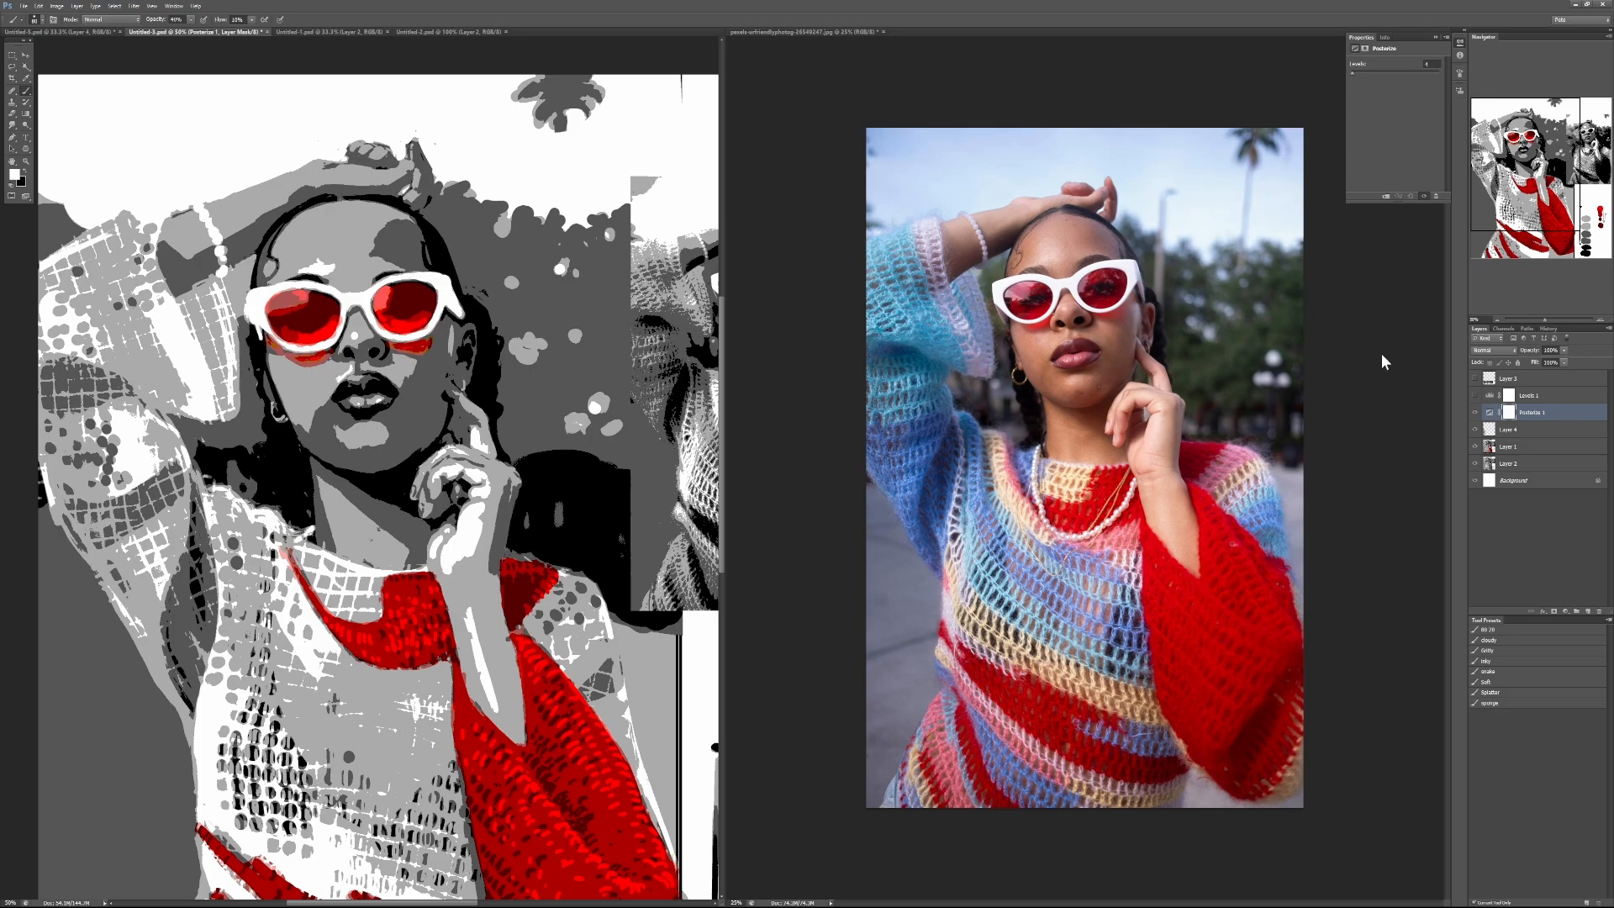
# Step: Compare the portrait repeatedly with and without the Posterize adjustment, leaving the adjustment visible
pyautogui.click(1475, 412)
pyautogui.click(1475, 412)
pyautogui.click(1474, 412)
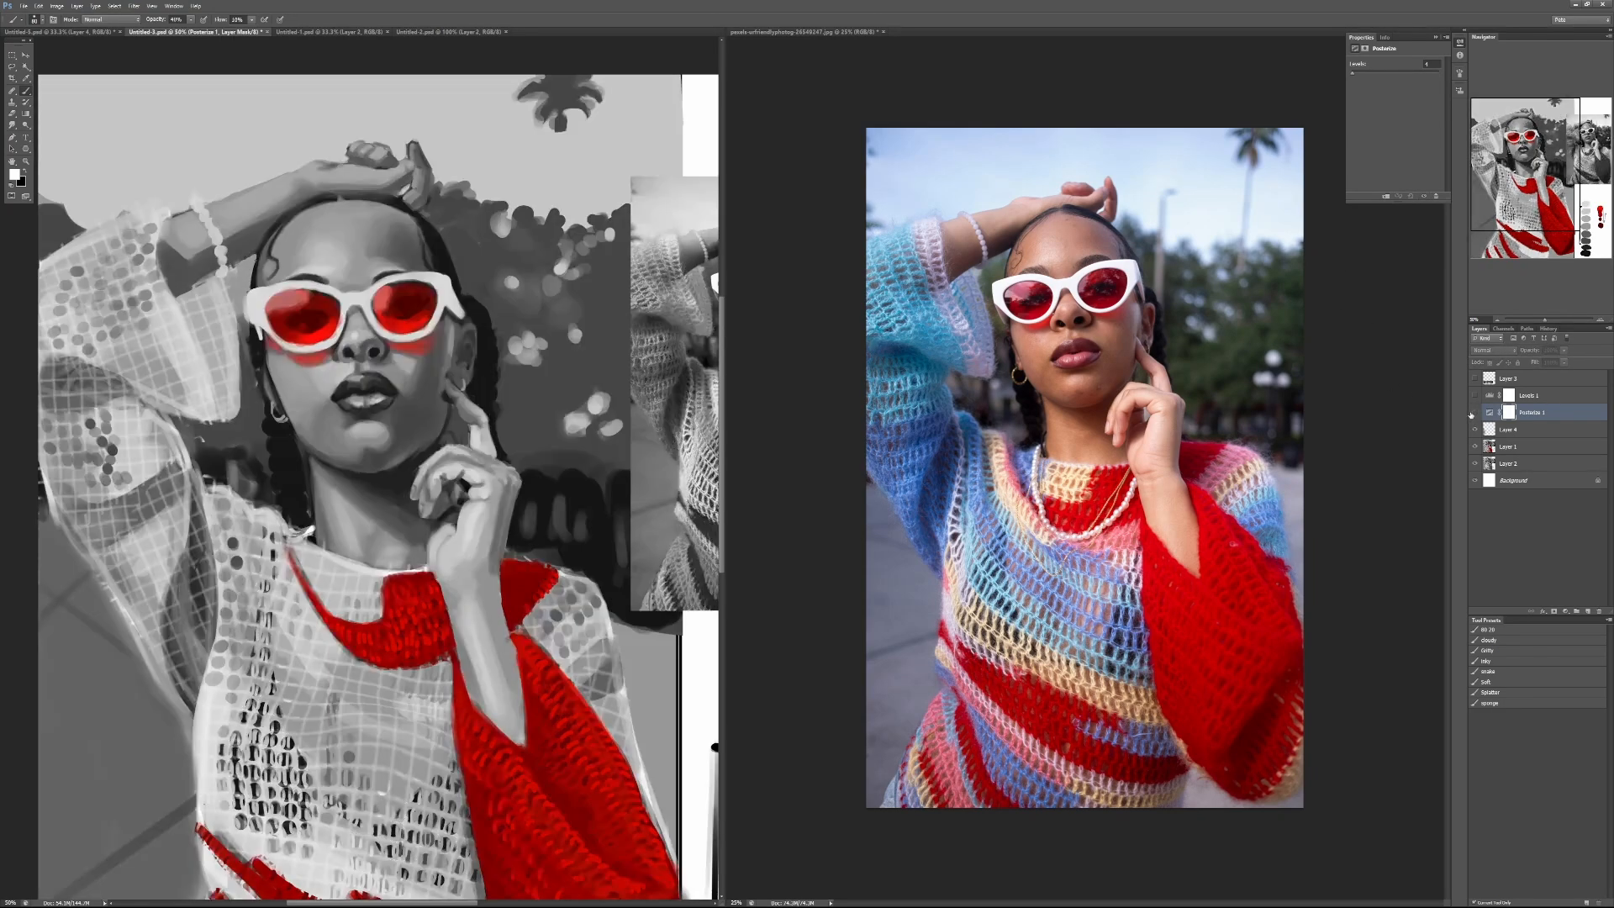
pyautogui.click(1475, 411)
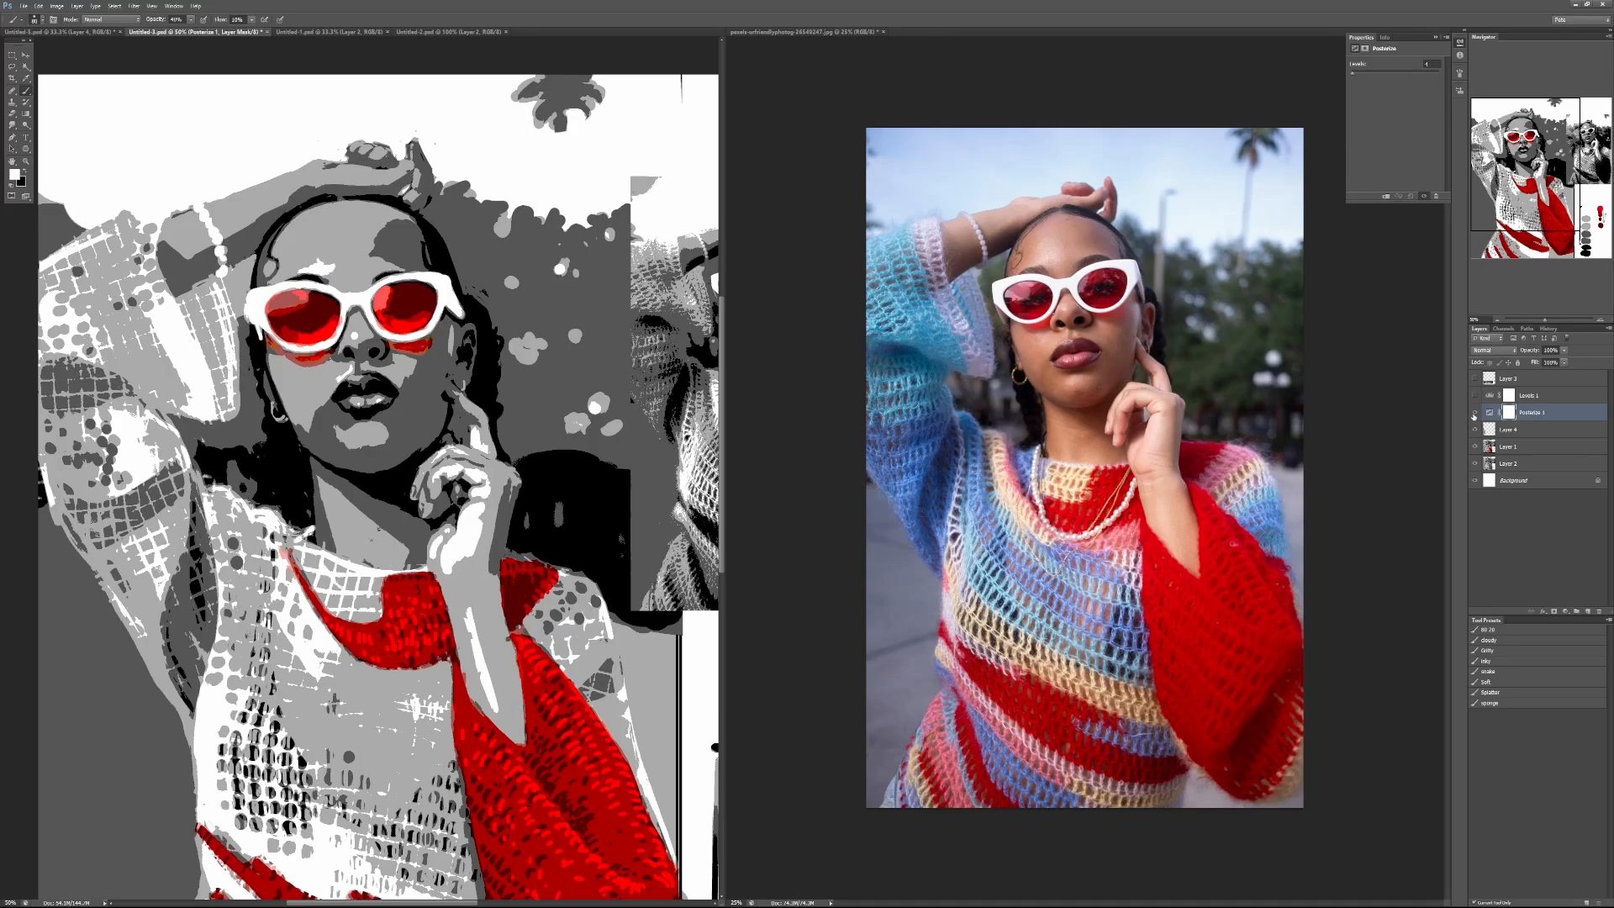
pyautogui.click(1475, 413)
pyautogui.click(1475, 417)
pyautogui.click(1473, 415)
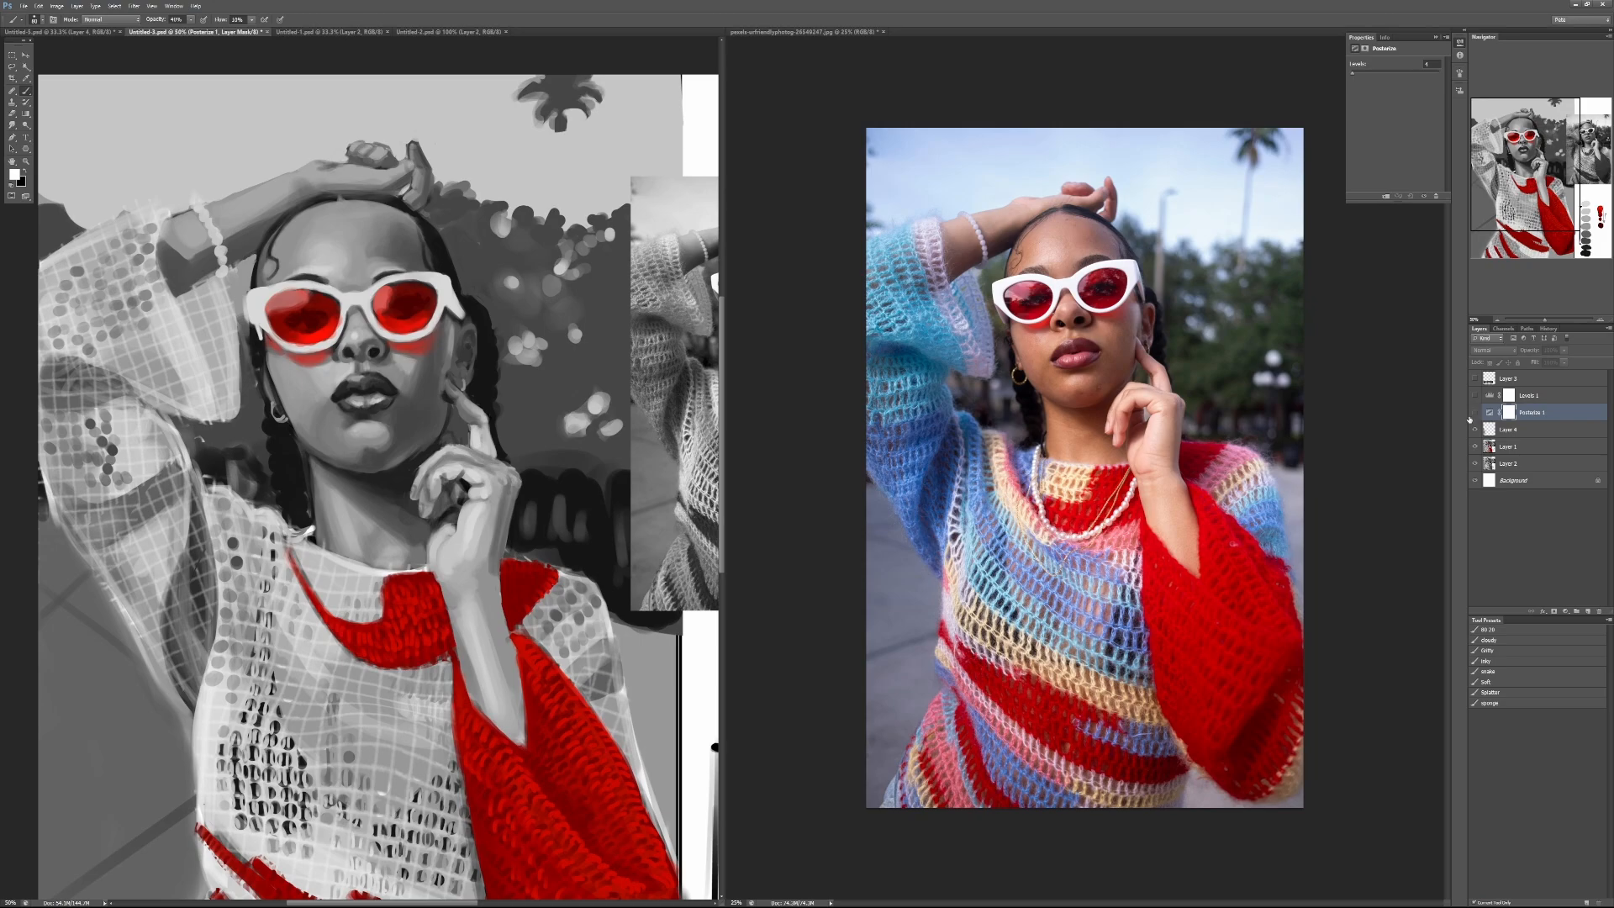
pyautogui.click(1473, 413)
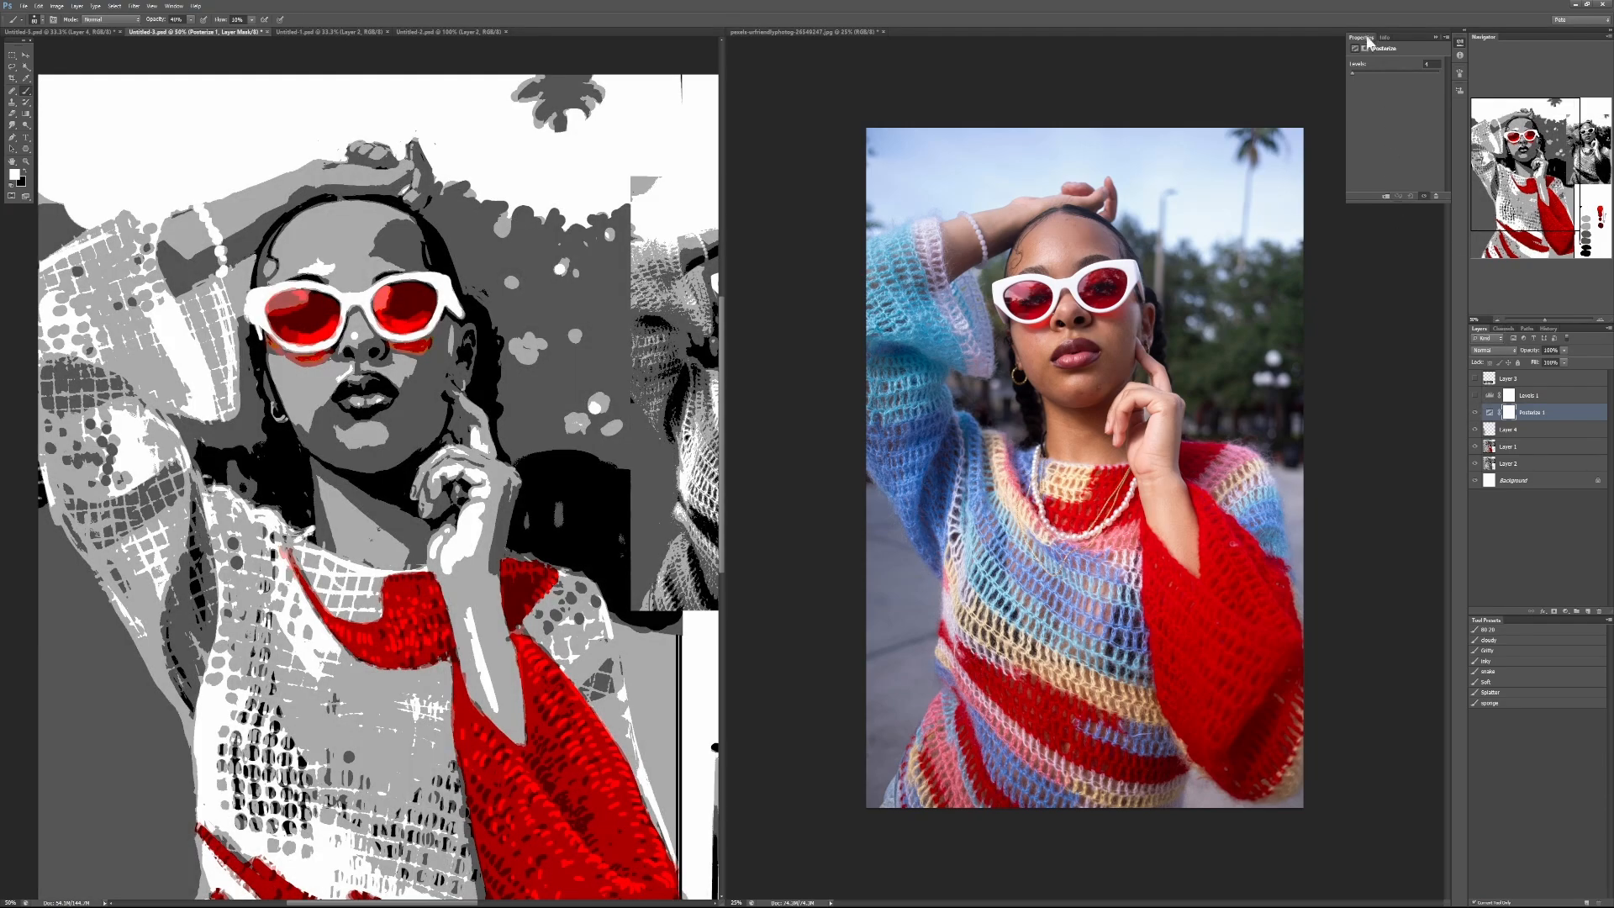
# Step: Set the Posterize adjustment to 3 levels and examine the value grouping in the portrait and the inset greyscale photo
pyautogui.click(1426, 64)
pyautogui.write('3')
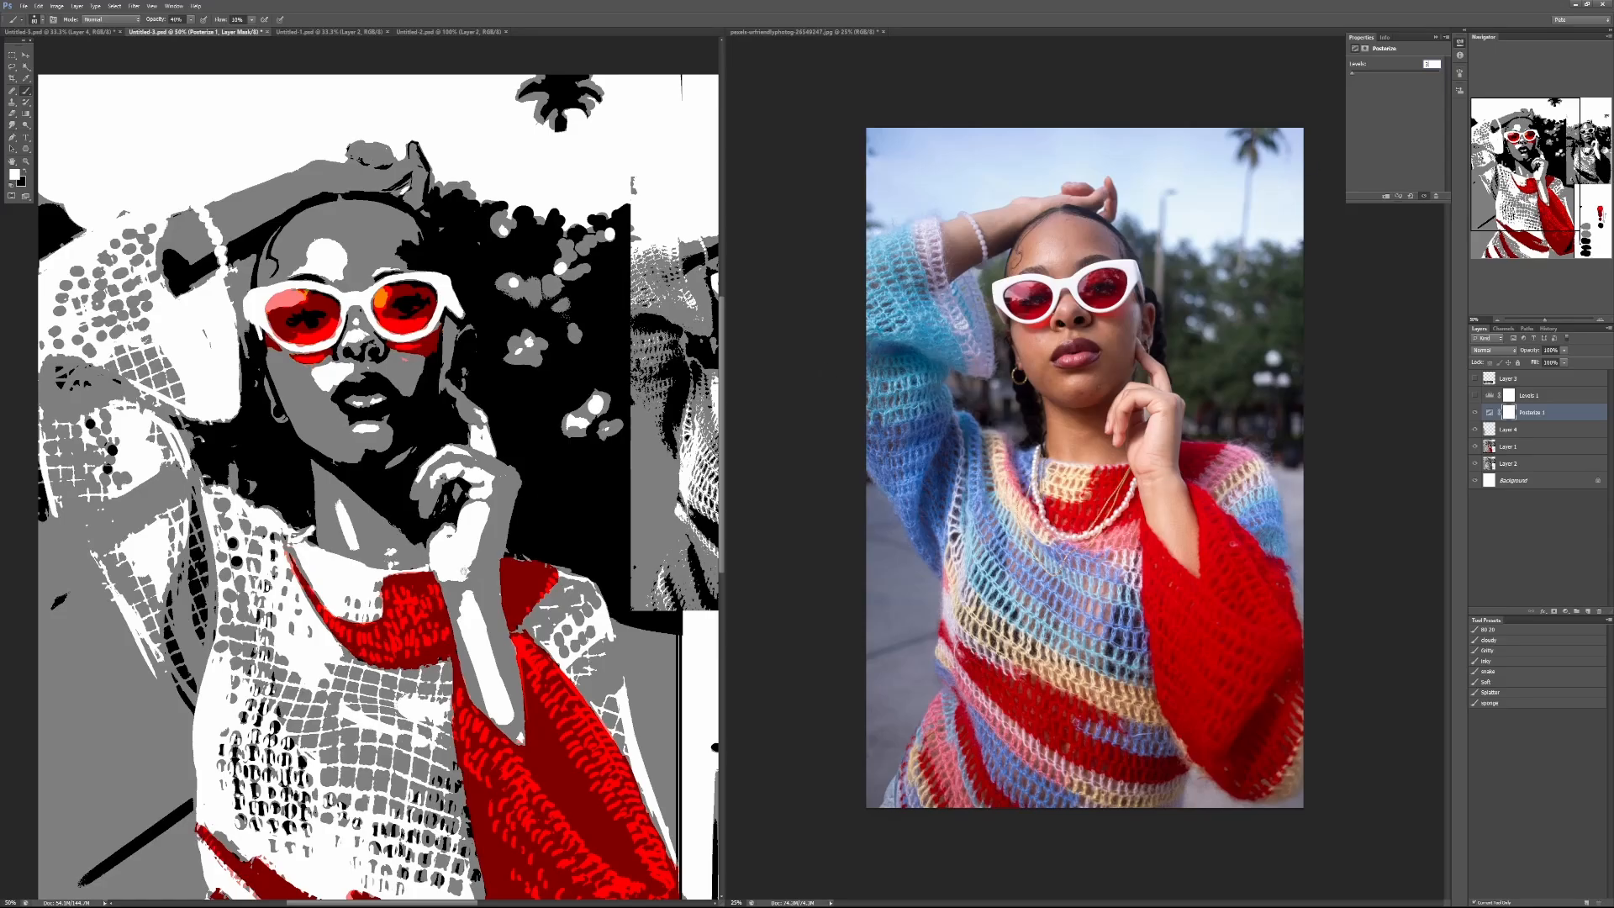
pyautogui.press('Return')
pyautogui.hotkey('ctrl', '-')
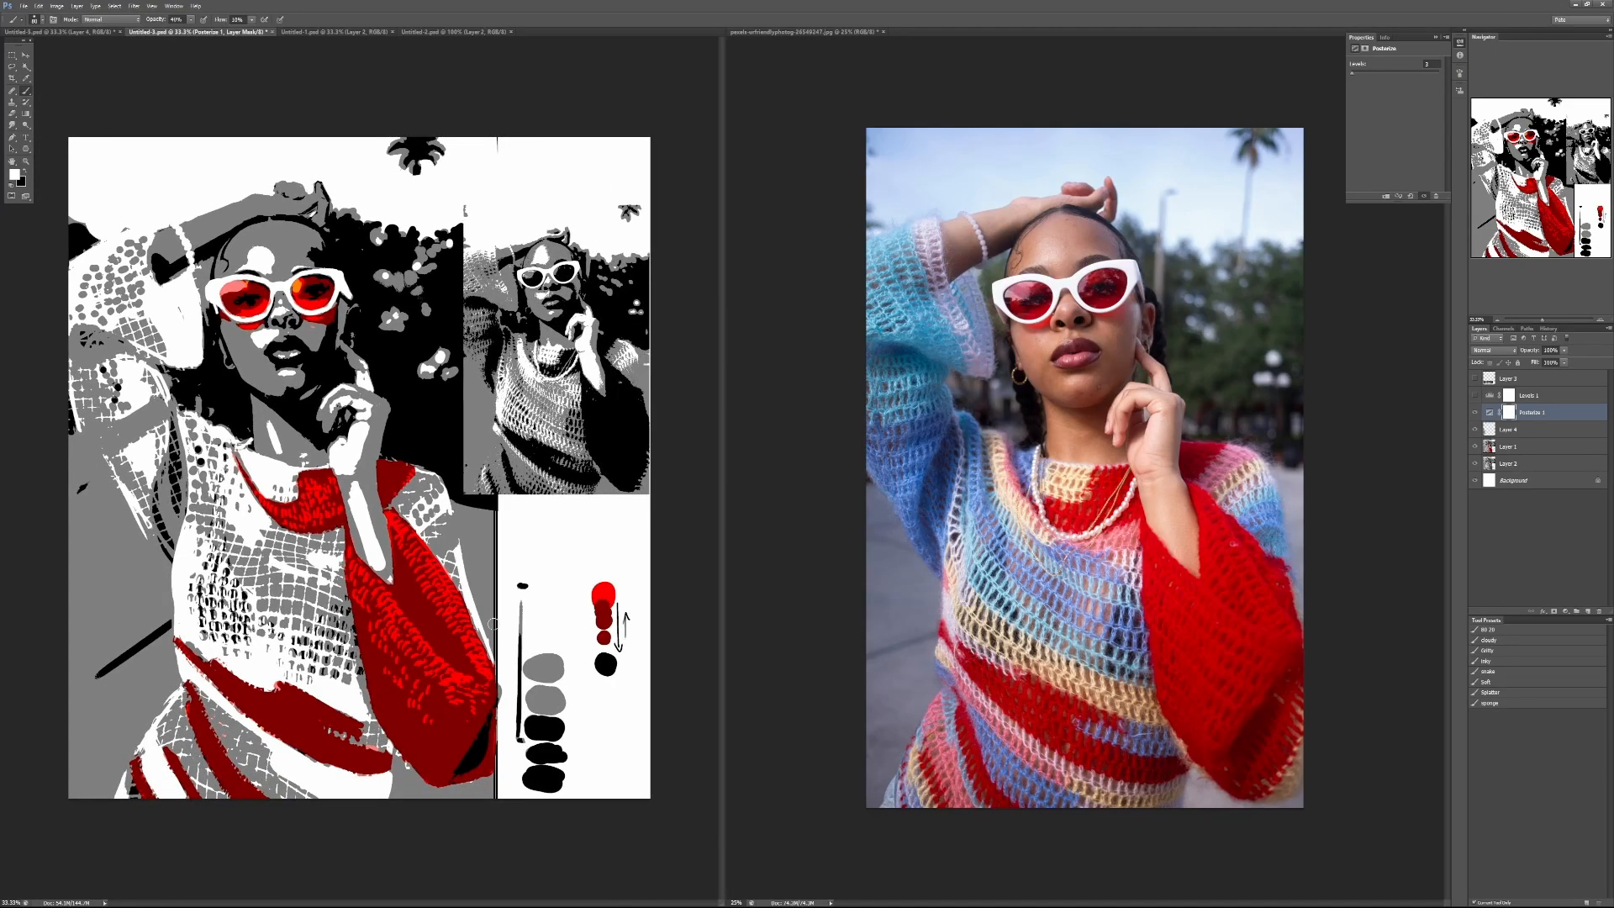
pyautogui.hotkey('ctrl', '+')
pyautogui.hotkey('ctrl', '+')
pyautogui.hotkey('ctrl', '+')
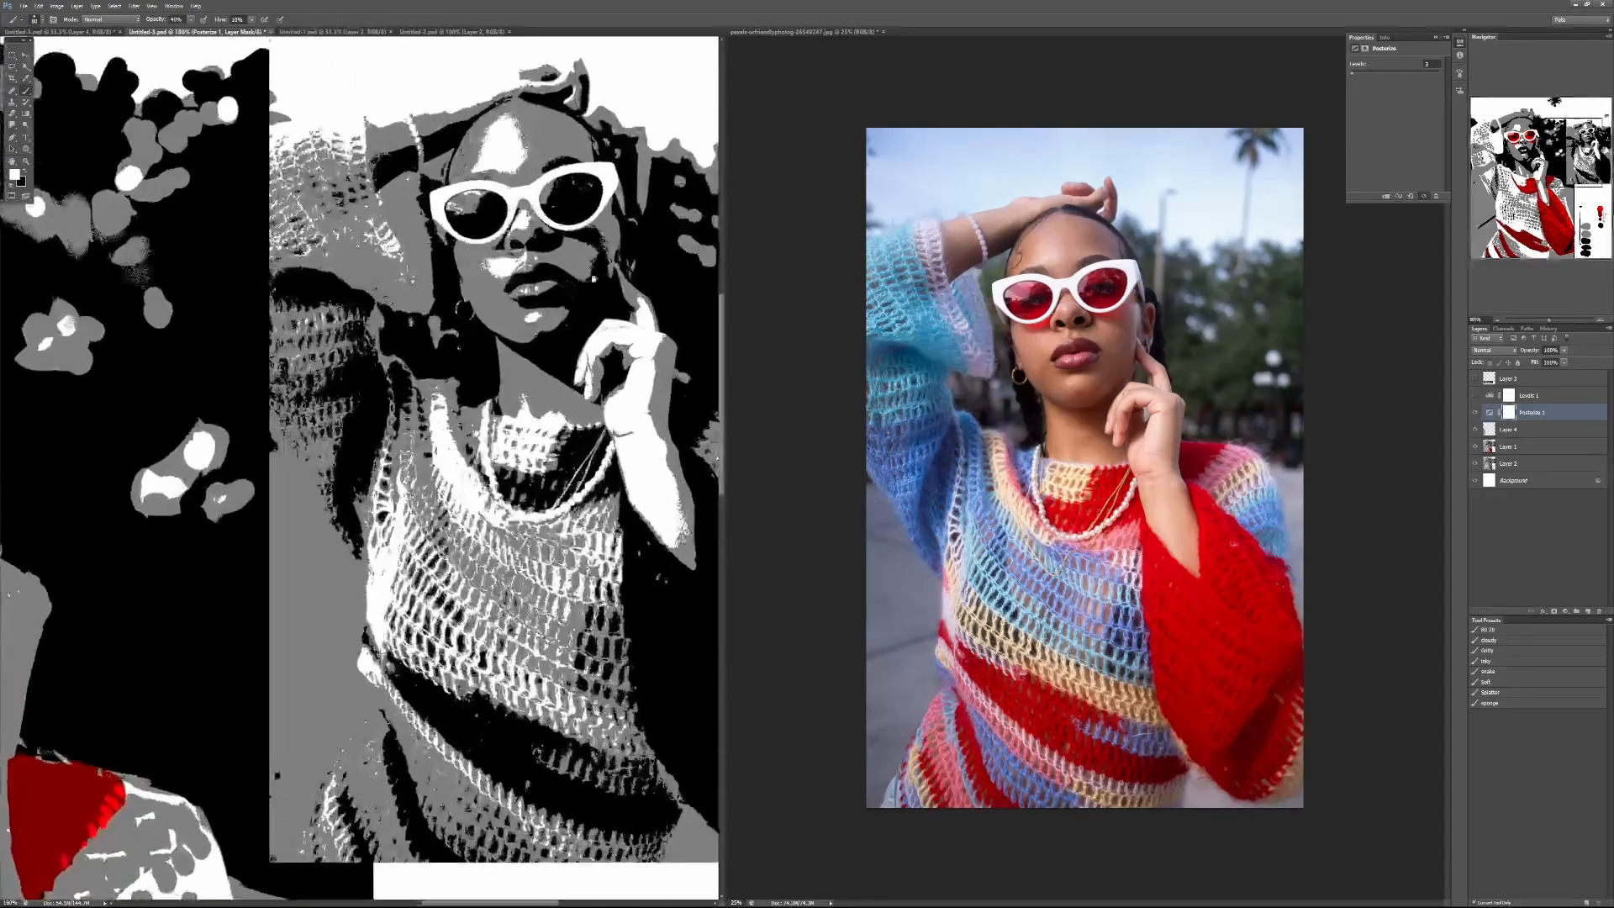
pyautogui.scroll(1, 491, 416)
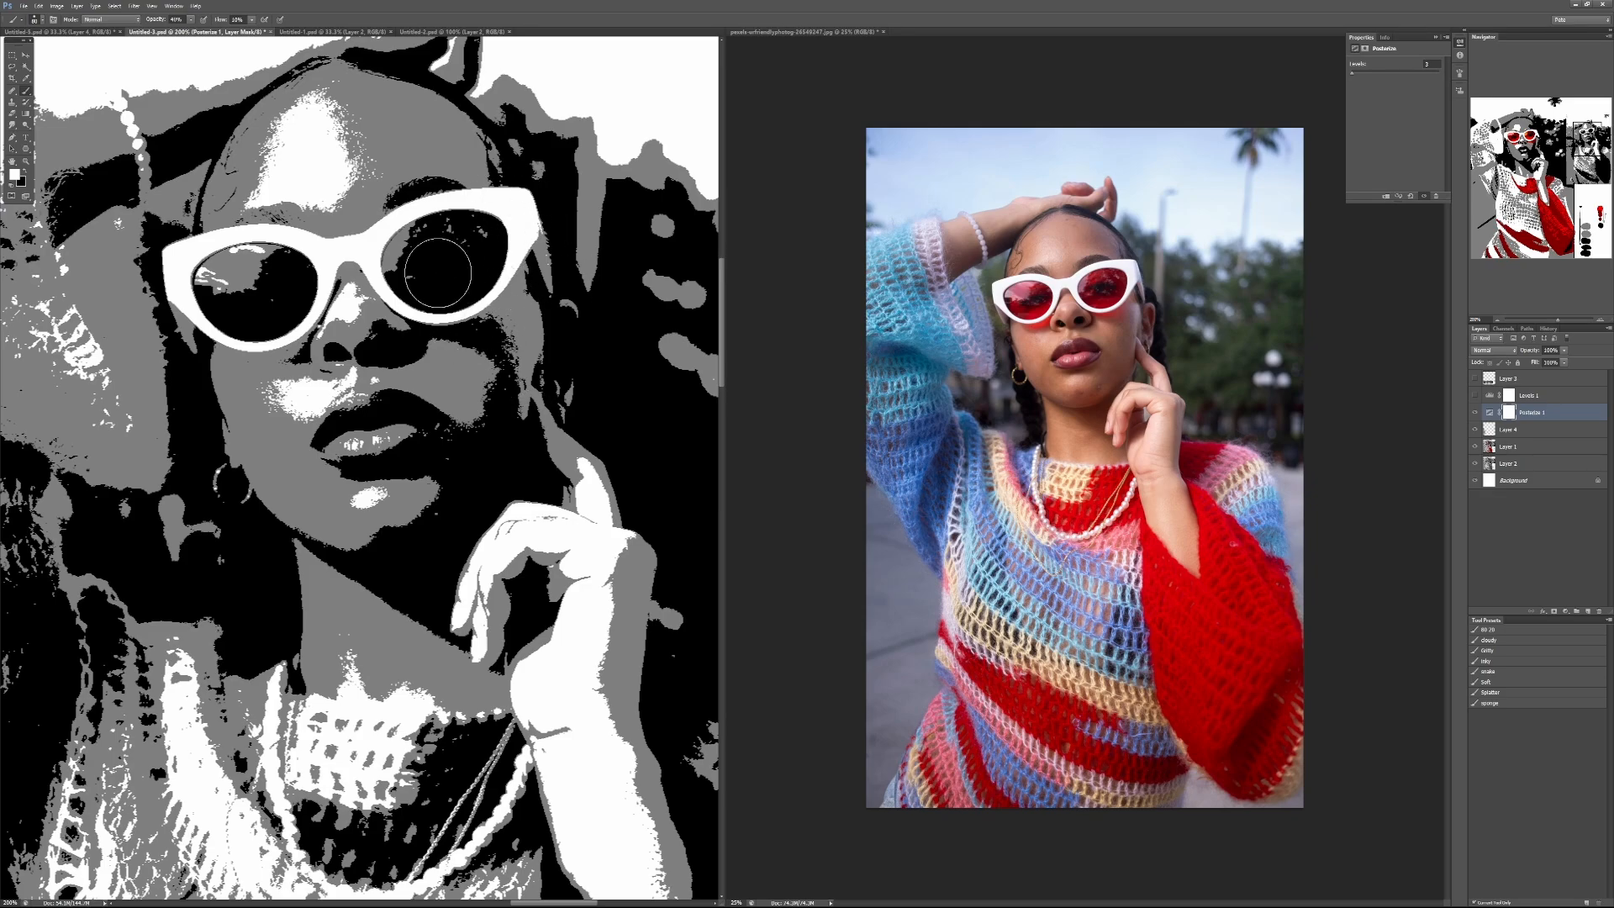
pyautogui.scroll(-3, 416, 550)
pyautogui.scroll(-1, 362, 467)
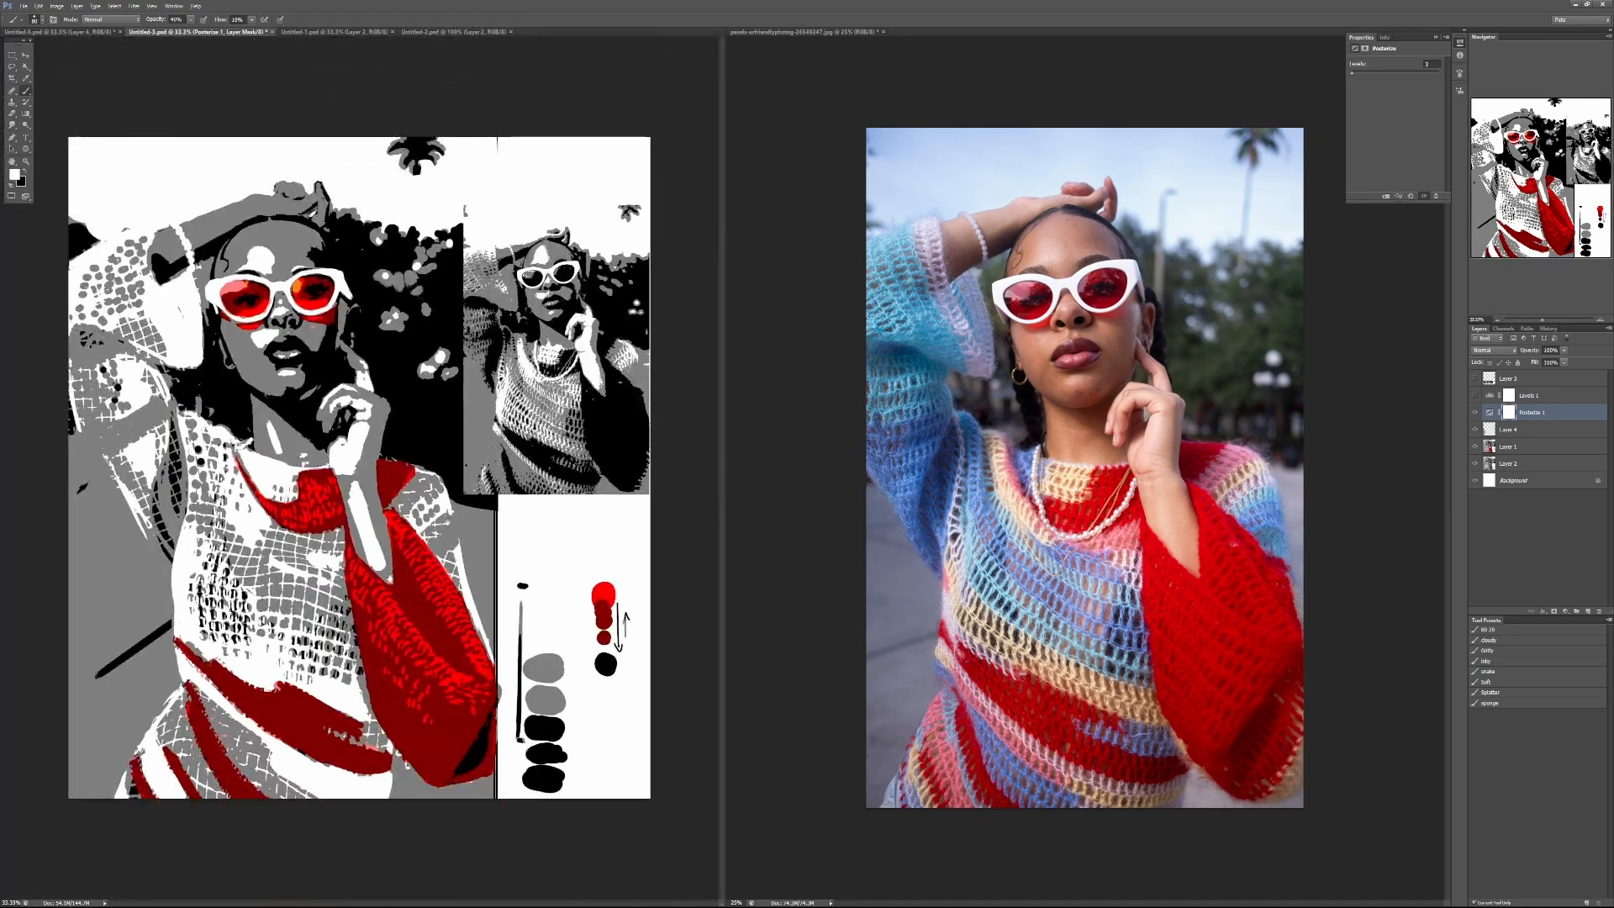
# Step: Hide the Posterize adjustment and make Layer 4 the active layer for painting
pyautogui.click(1474, 412)
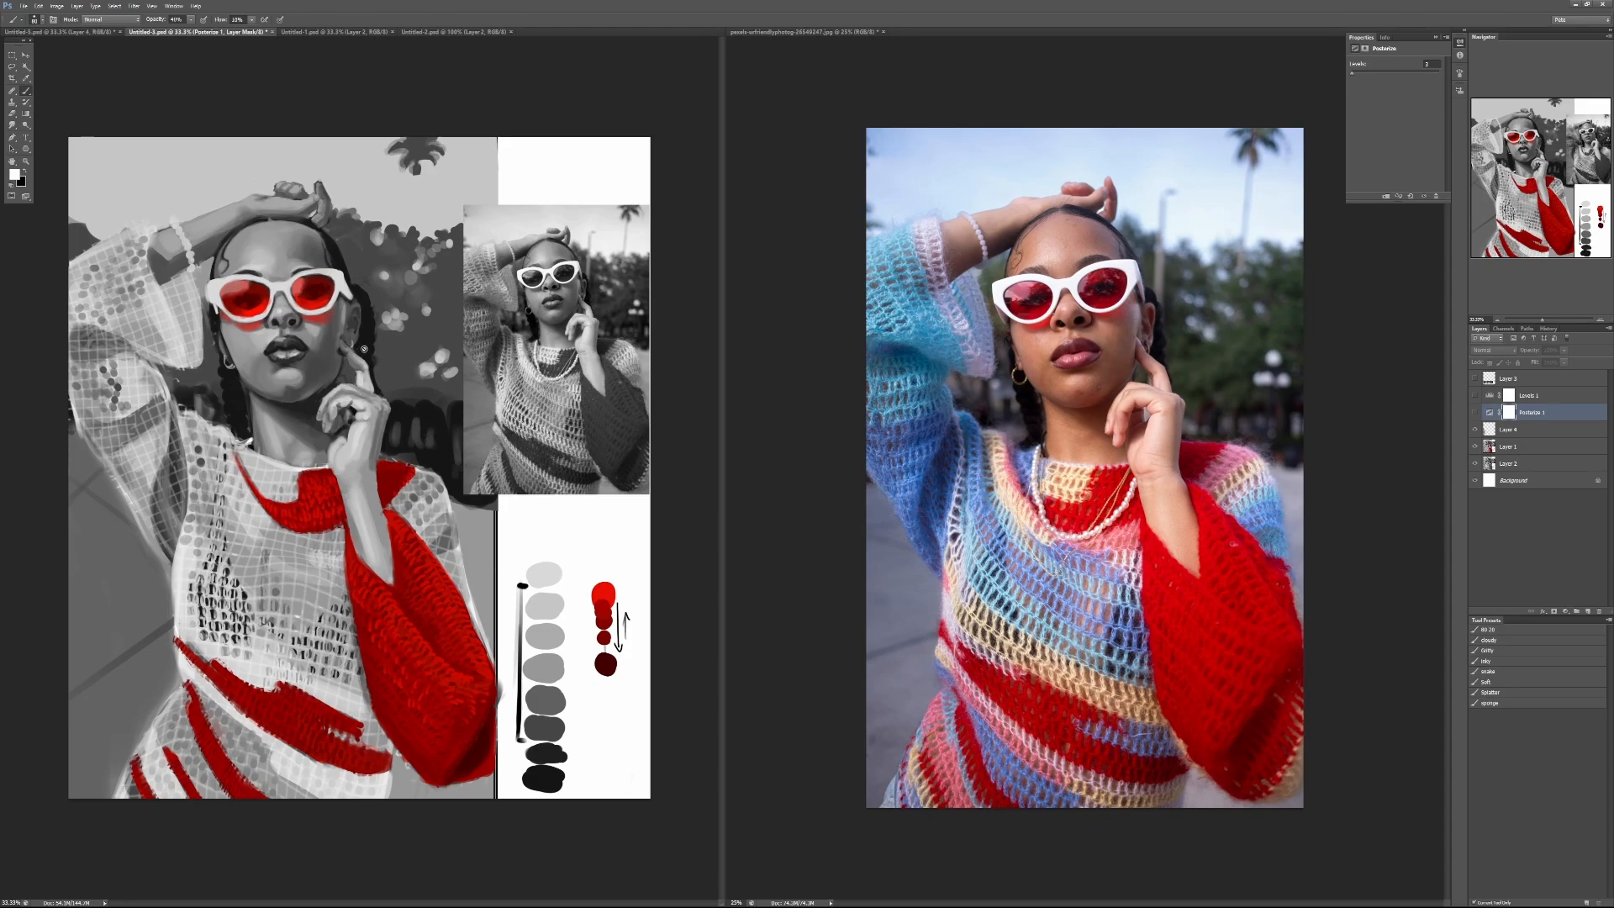
pyautogui.click(391, 405)
pyautogui.click(800, 337)
pyautogui.click(1523, 431)
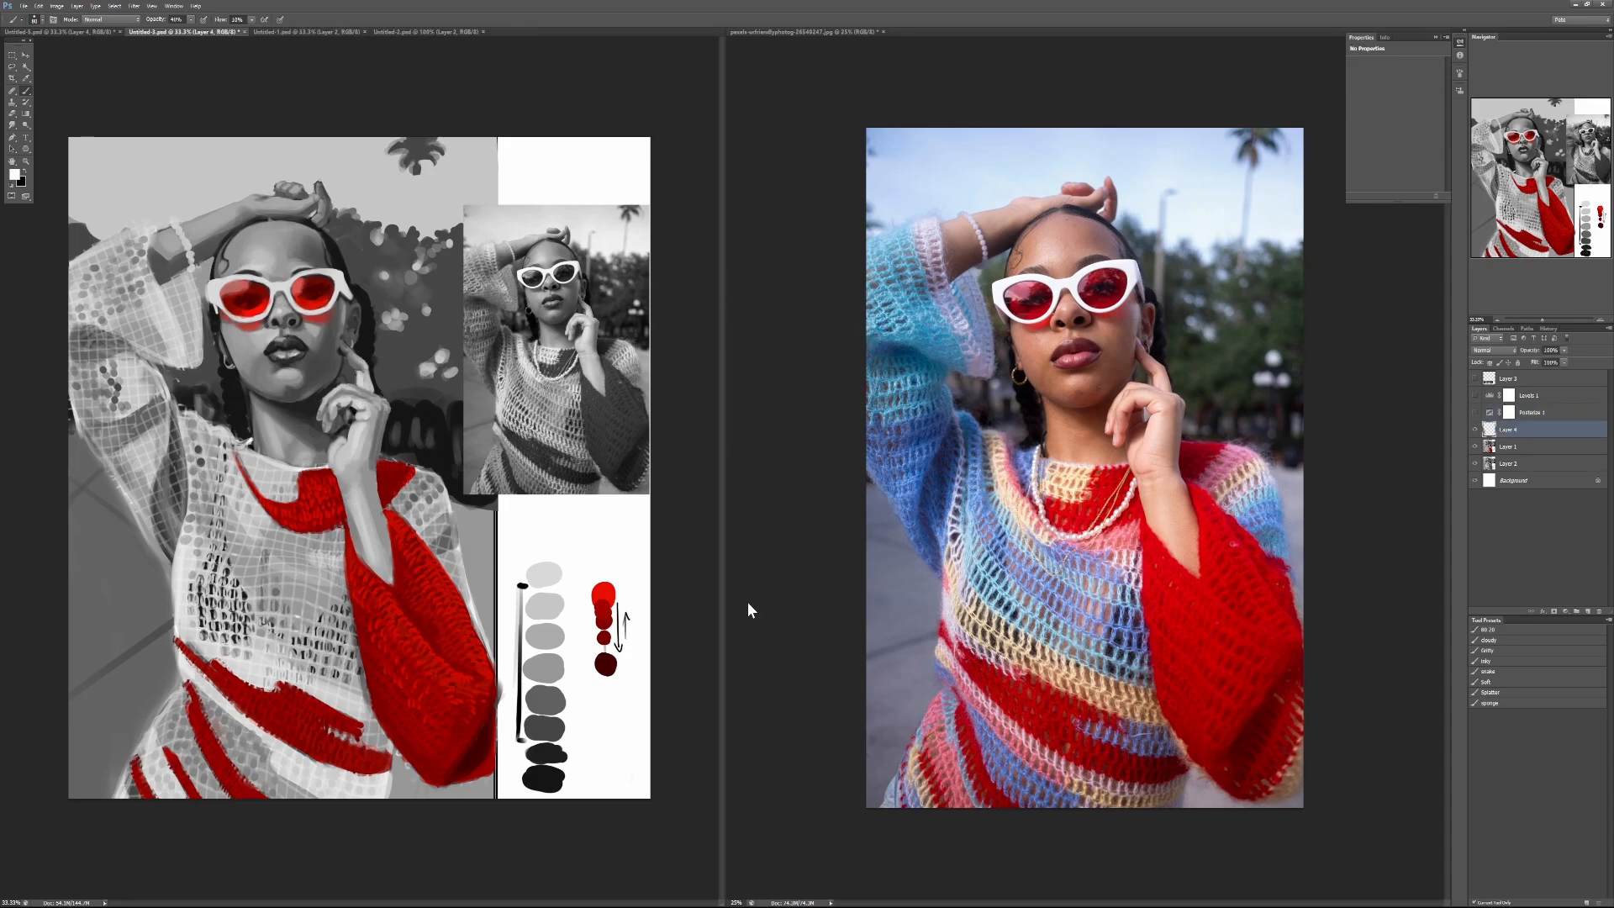
# Step: Darken the shadow side of the chin and cheek with soft black strokes at 20% brush opacity
pyautogui.scroll(3, 299, 366)
pyautogui.moveTo(259, 345); pyautogui.dragTo(378, 525)
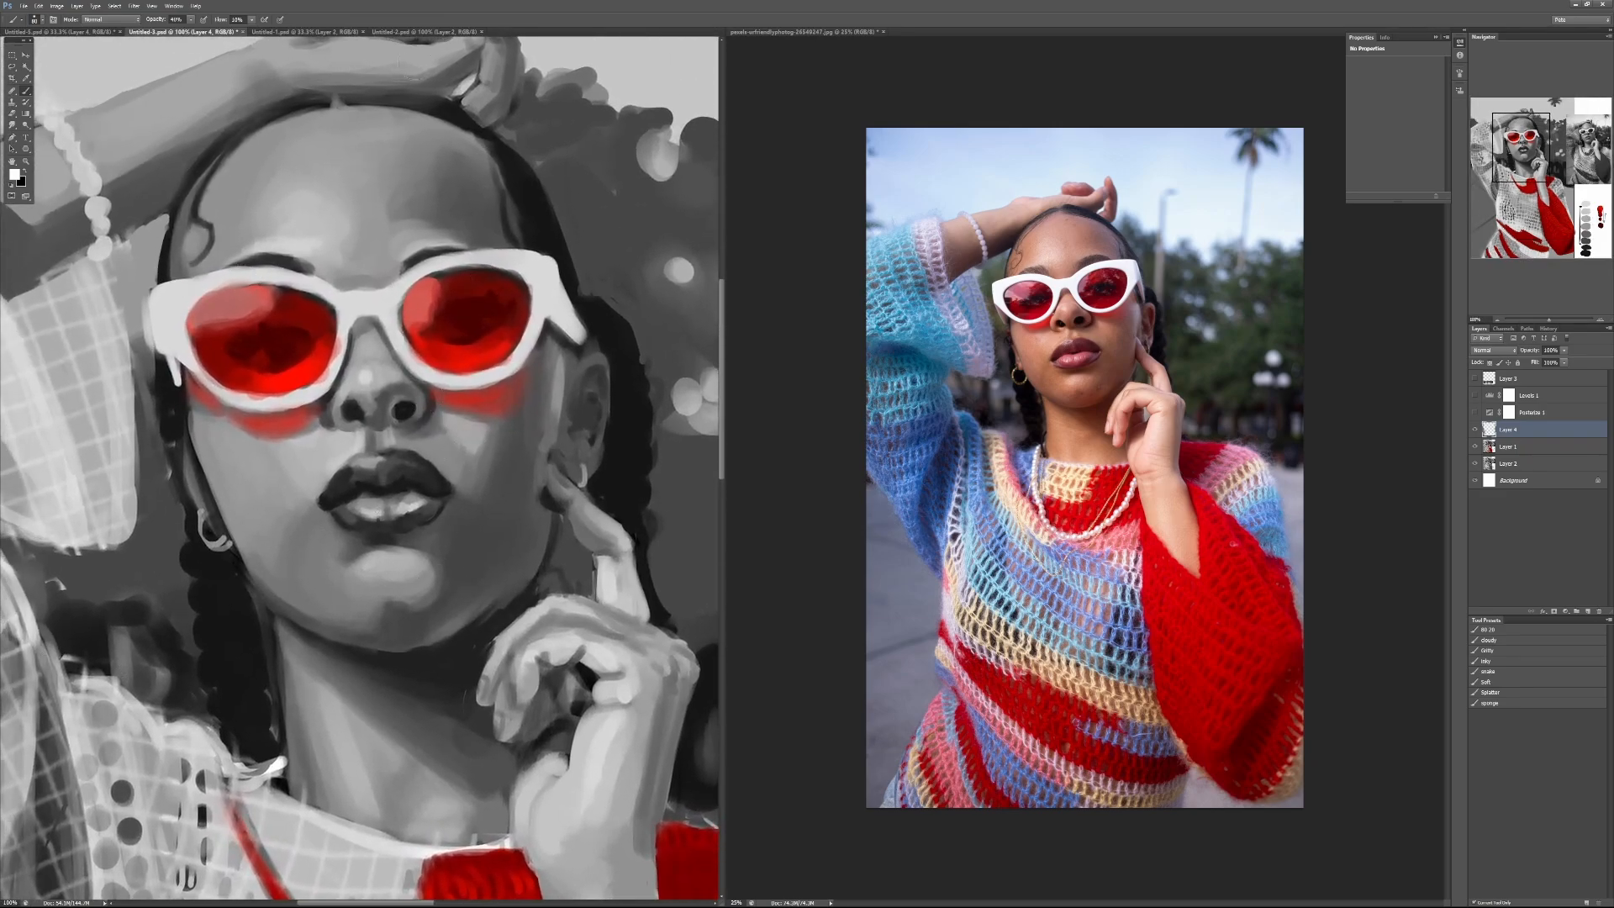
pyautogui.press('1')
pyautogui.press('x')
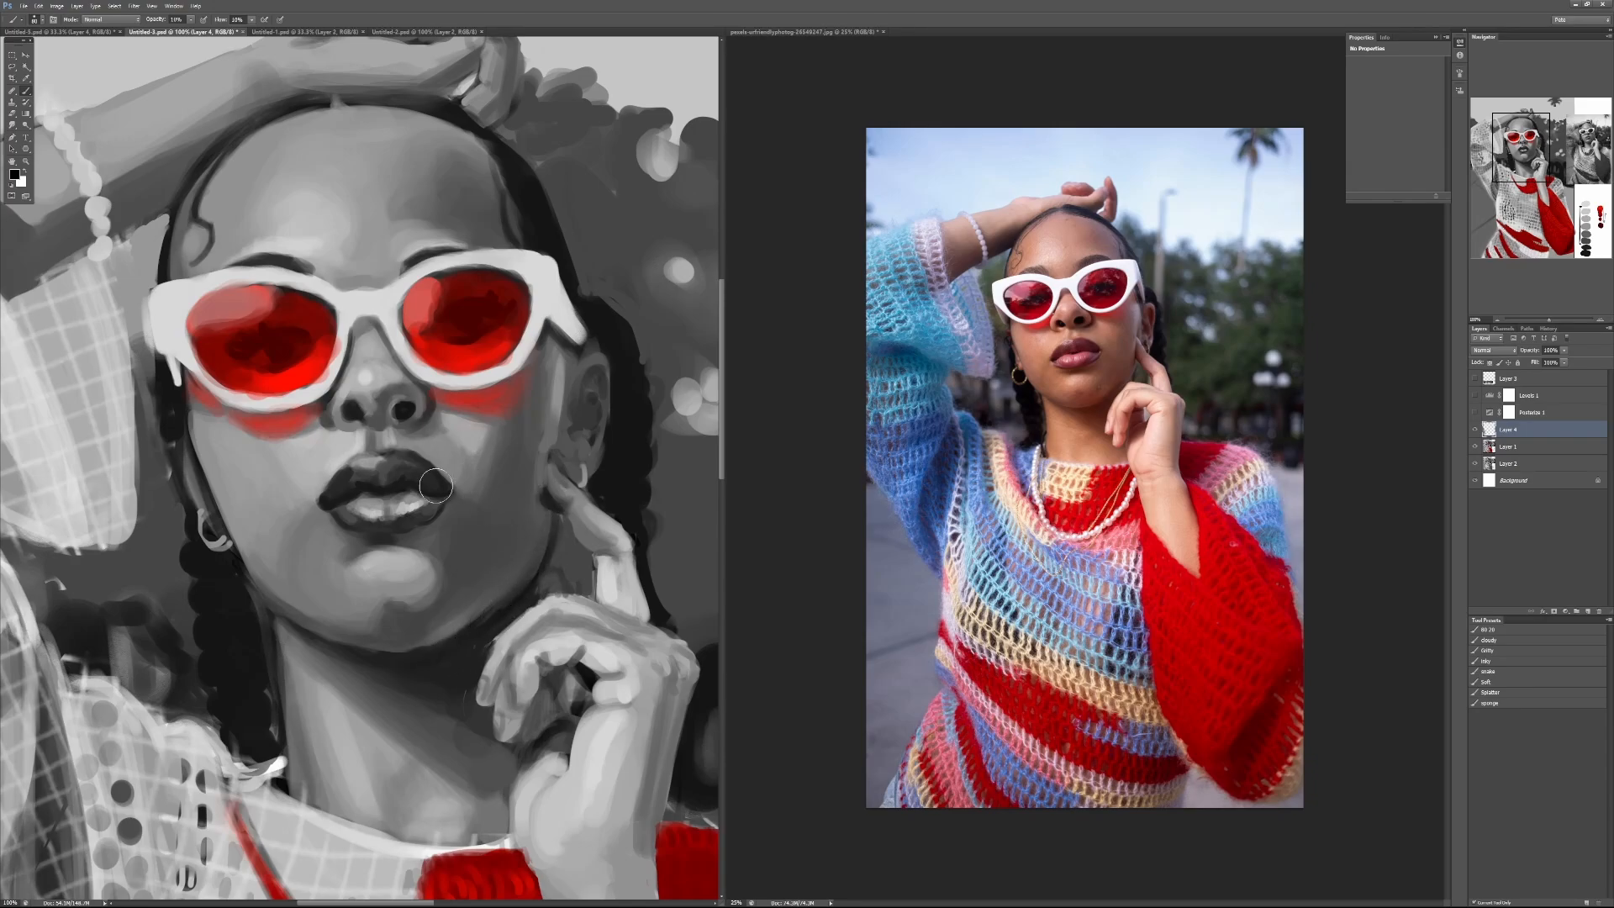
pyautogui.press('2')
pyautogui.moveTo(436, 558)
pyautogui.mouseDown()
pyautogui.moveTo(416, 609)
pyautogui.moveTo(447, 564)
pyautogui.moveTo(425, 600)
pyautogui.moveTo(438, 539)
pyautogui.moveTo(468, 543)
pyautogui.moveTo(493, 510)
pyautogui.moveTo(455, 598)
pyautogui.moveTo(475, 585)
pyautogui.moveTo(479, 525)
pyautogui.moveTo(441, 524)
pyautogui.moveTo(486, 491)
pyautogui.moveTo(503, 535)
pyautogui.moveTo(419, 627)
pyautogui.mouseUp()
pyautogui.moveTo(494, 570)
pyautogui.mouseDown()
pyautogui.moveTo(523, 512)
pyautogui.moveTo(507, 485)
pyautogui.mouseUp()
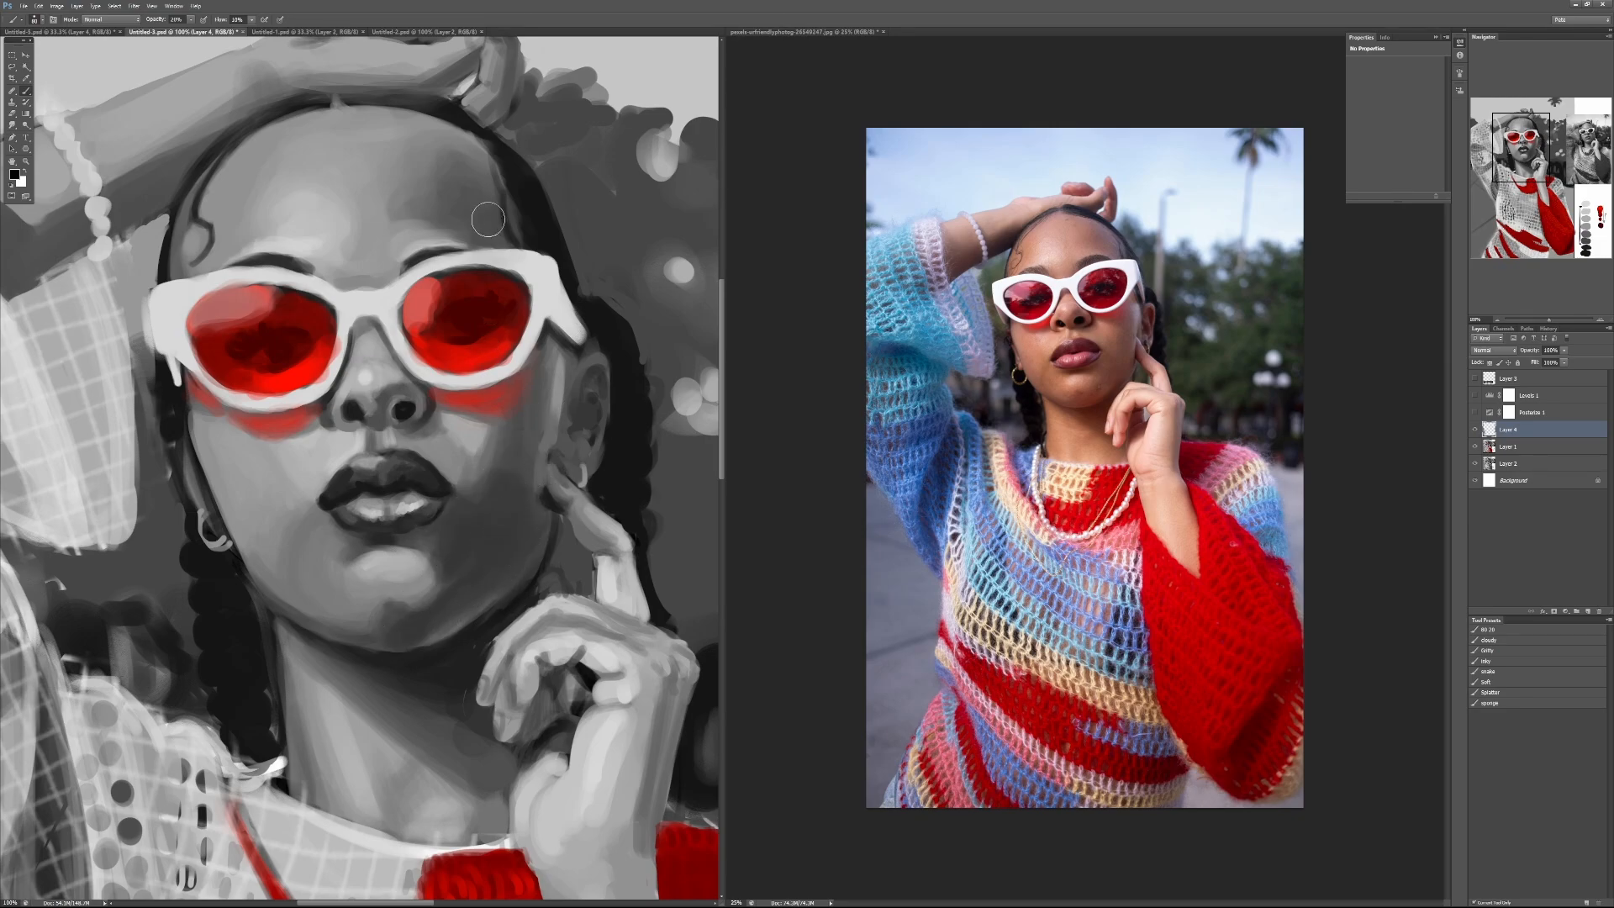
# Step: Brighten the highlight on the forehead above the sunglasses with soft white and sampled light grey strokes
pyautogui.press('x')
pyautogui.moveTo(294, 225)
pyautogui.mouseDown()
pyautogui.moveTo(304, 216)
pyautogui.moveTo(308, 232)
pyautogui.moveTo(265, 225)
pyautogui.moveTo(319, 232)
pyautogui.moveTo(290, 223)
pyautogui.moveTo(328, 214)
pyautogui.moveTo(292, 194)
pyautogui.moveTo(308, 155)
pyautogui.moveTo(290, 202)
pyautogui.mouseUp()
pyautogui.keyDown('alt'); pyautogui.click(274, 221); pyautogui.keyUp('alt')
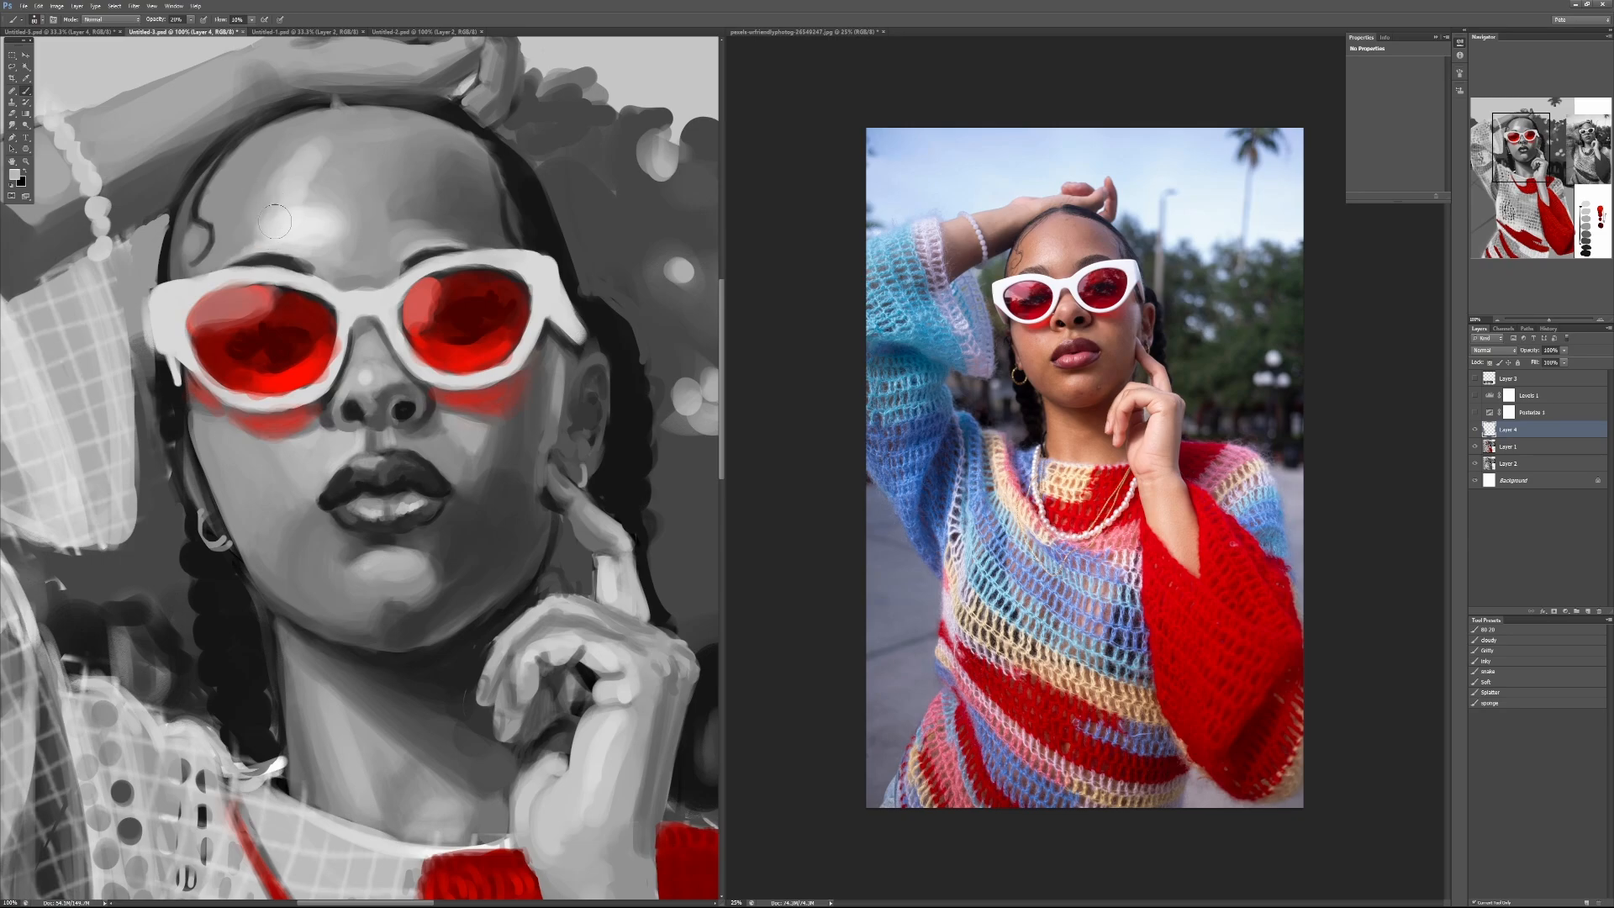
pyautogui.keyDown('alt'); pyautogui.click(315, 233); pyautogui.keyUp('alt')
pyautogui.moveTo(324, 194)
pyautogui.mouseDown()
pyautogui.moveTo(315, 212)
pyautogui.moveTo(349, 201)
pyautogui.mouseUp()
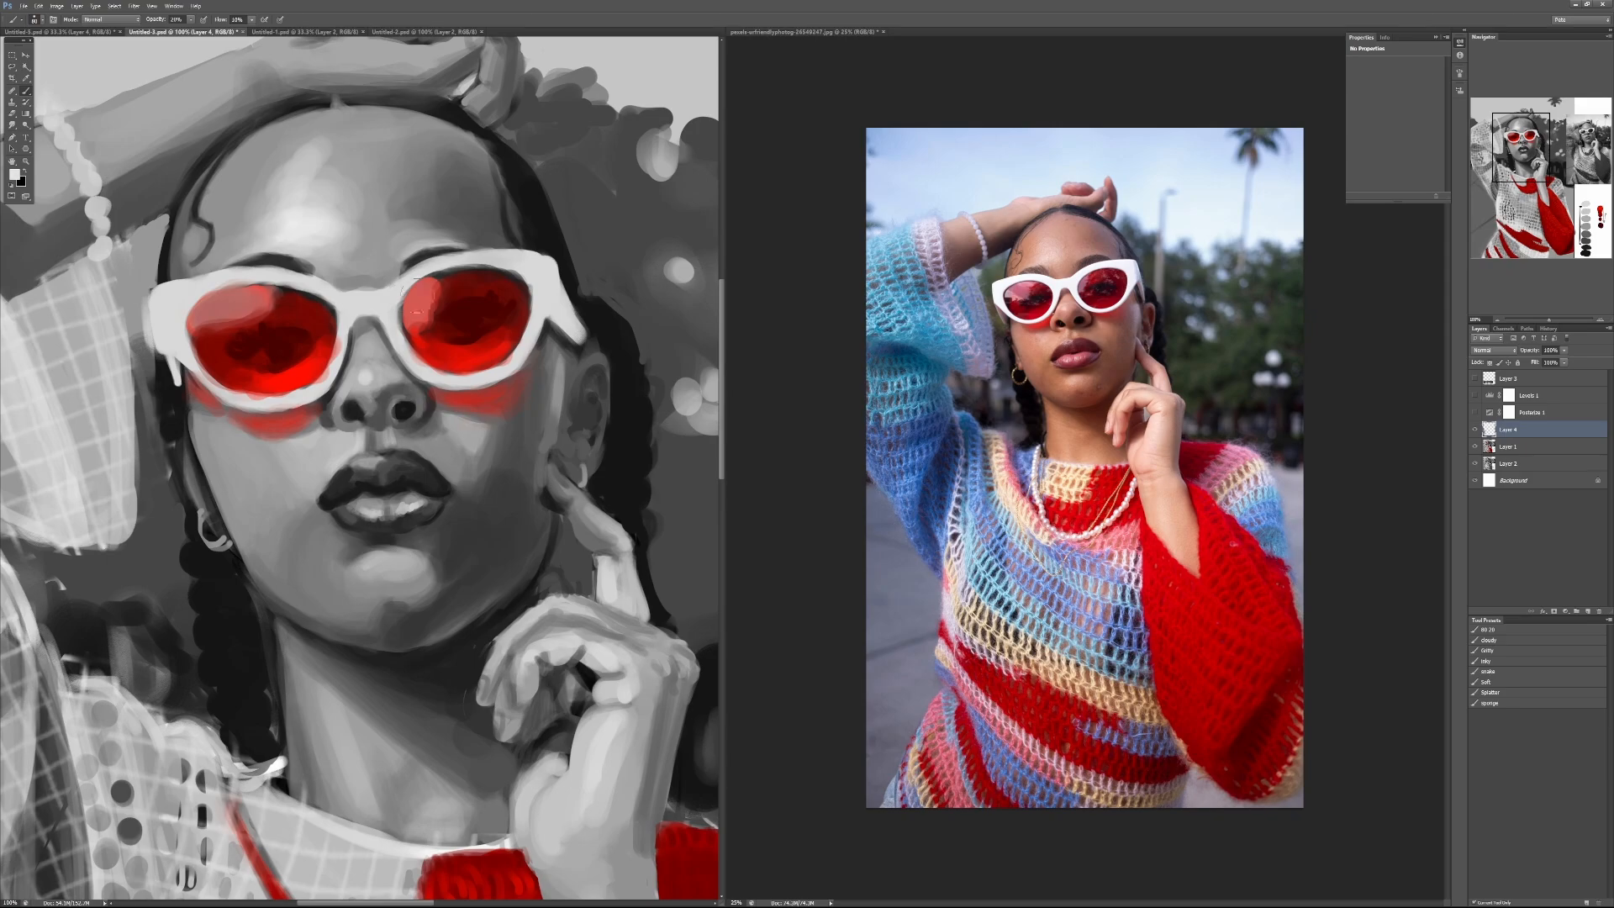
# Step: Blend the shadow edge below the chin highlight with a sampled mid grey at 30% brush opacity
pyautogui.moveTo(561, 706); pyautogui.dragTo(329, 447)
pyautogui.moveTo(673, 799); pyautogui.dragTo(315, 406)
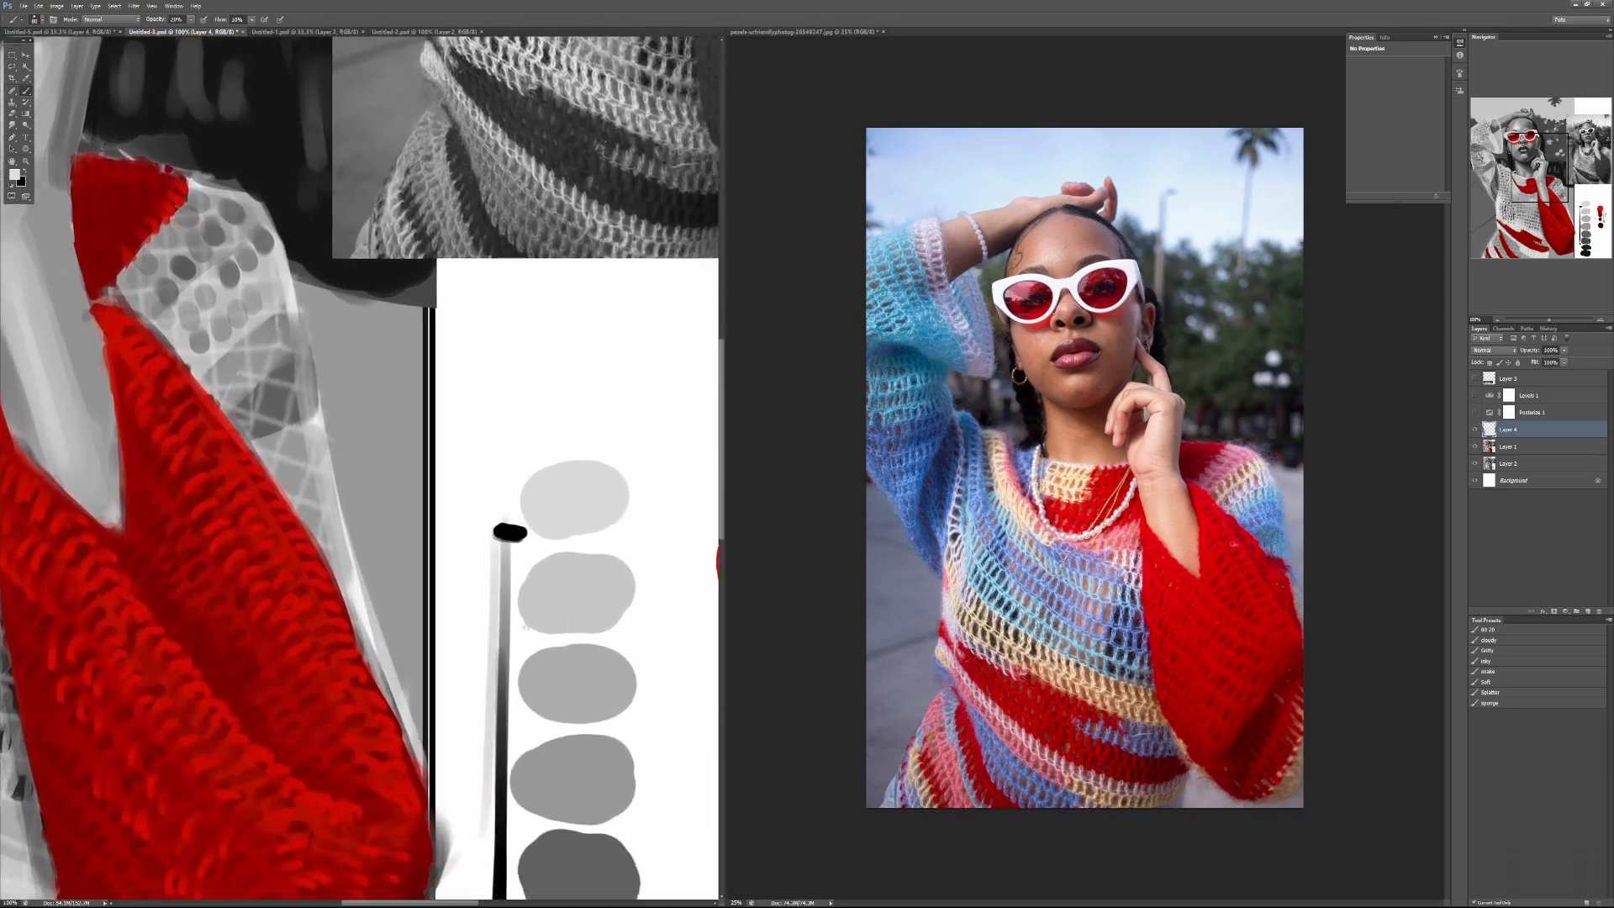
pyautogui.moveTo(525, 627); pyautogui.dragTo(509, 610)
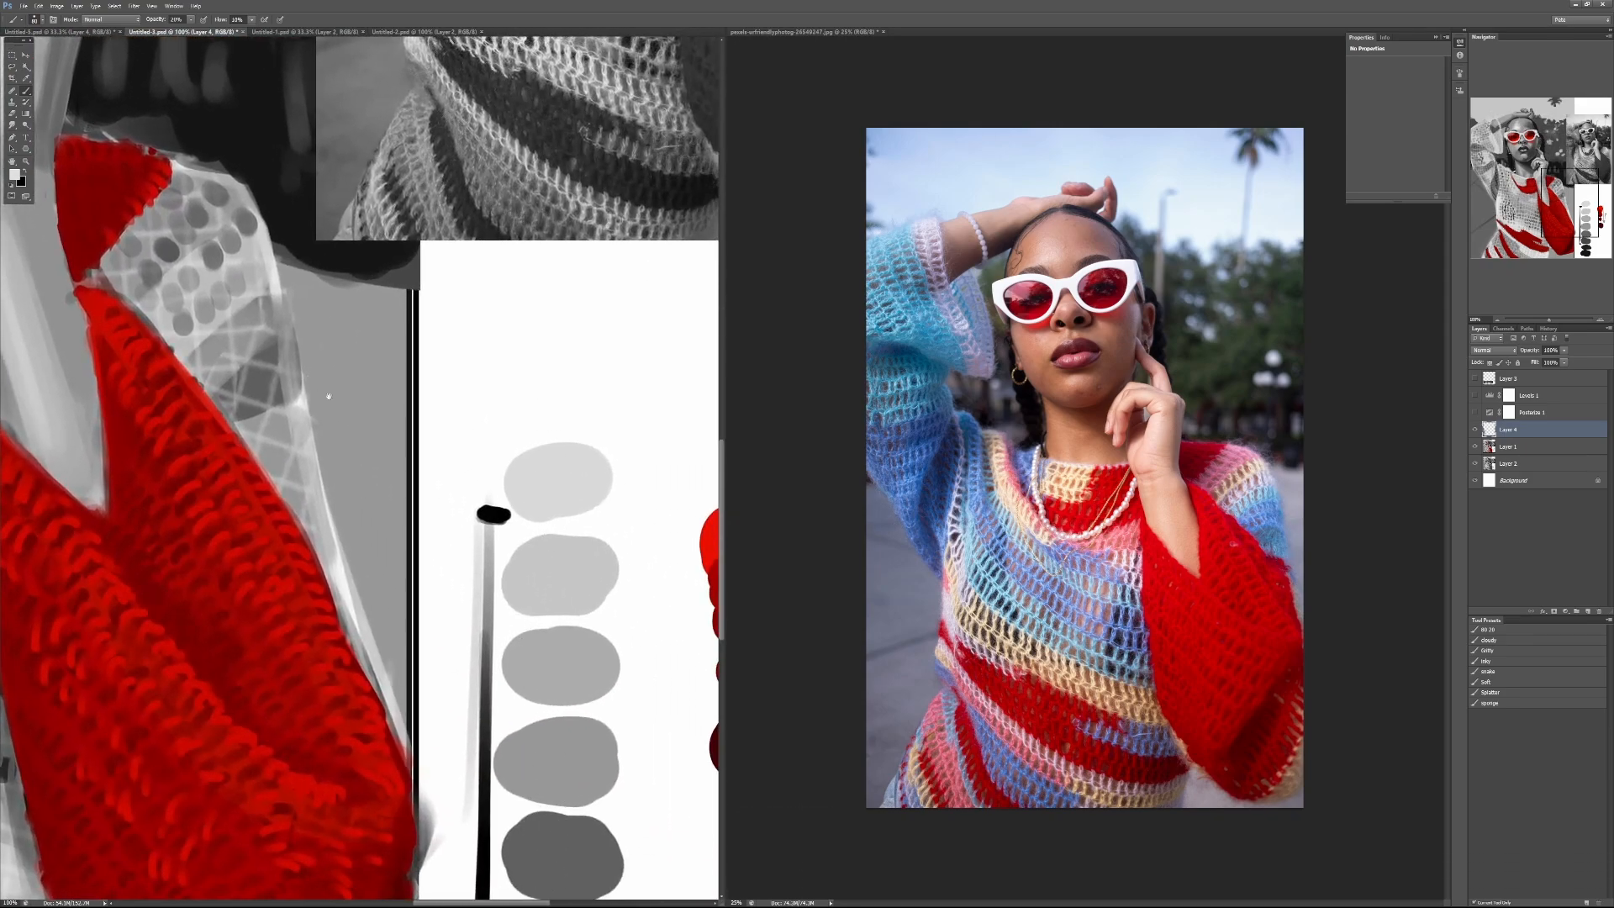
pyautogui.moveTo(329, 396); pyautogui.dragTo(571, 714)
pyautogui.moveTo(370, 421); pyautogui.dragTo(599, 741)
pyautogui.moveTo(339, 498); pyautogui.dragTo(533, 677)
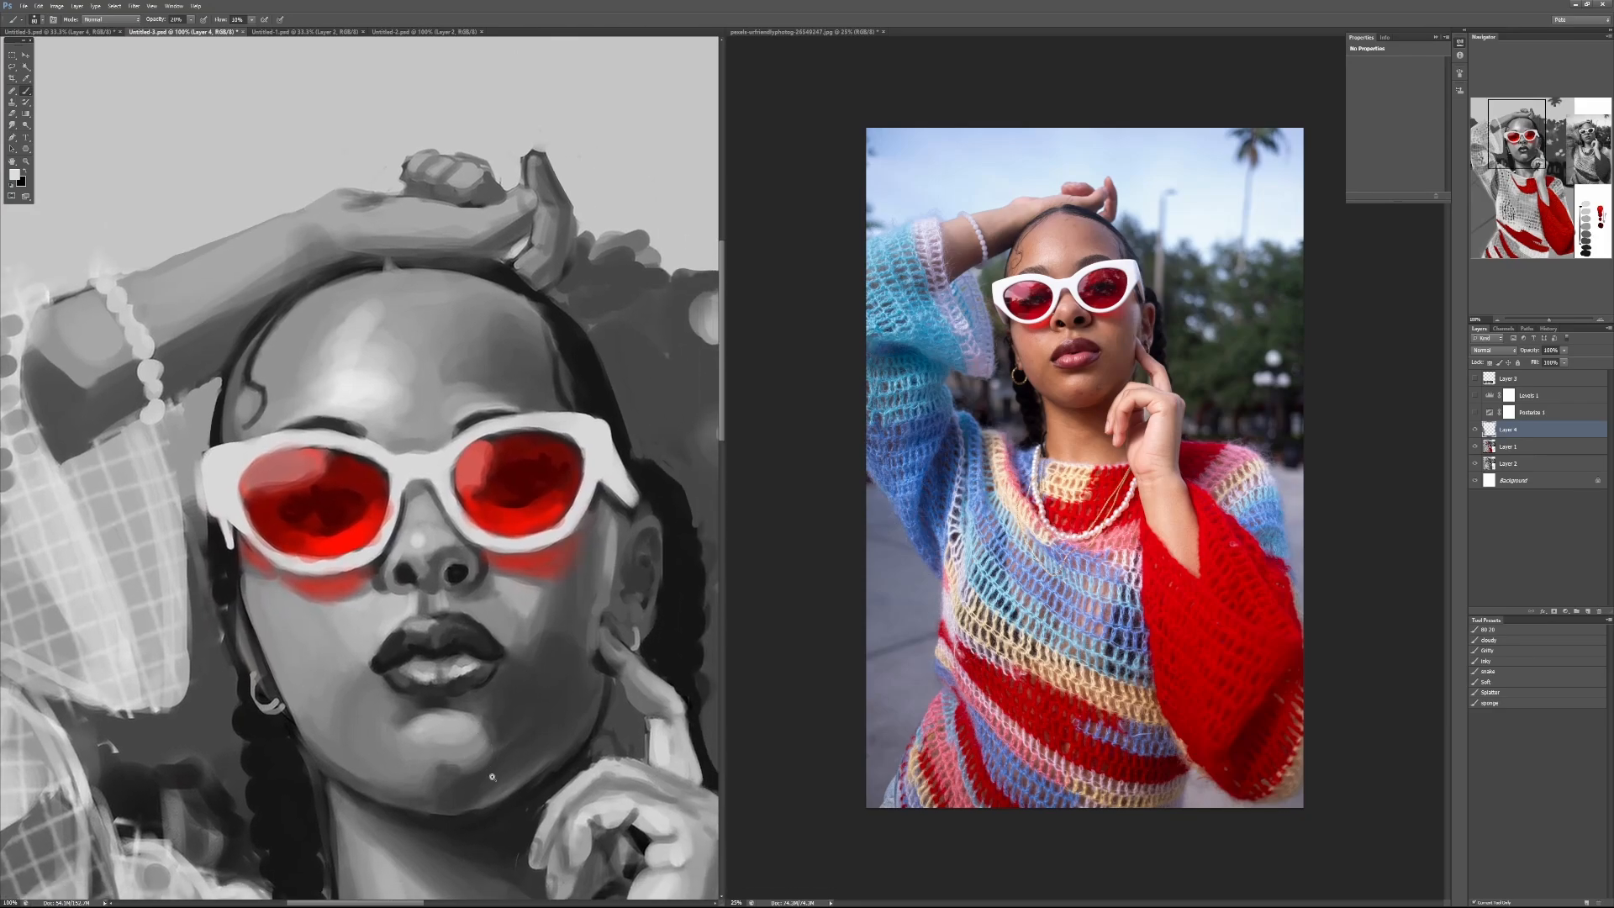
pyautogui.scroll(1, 471, 772)
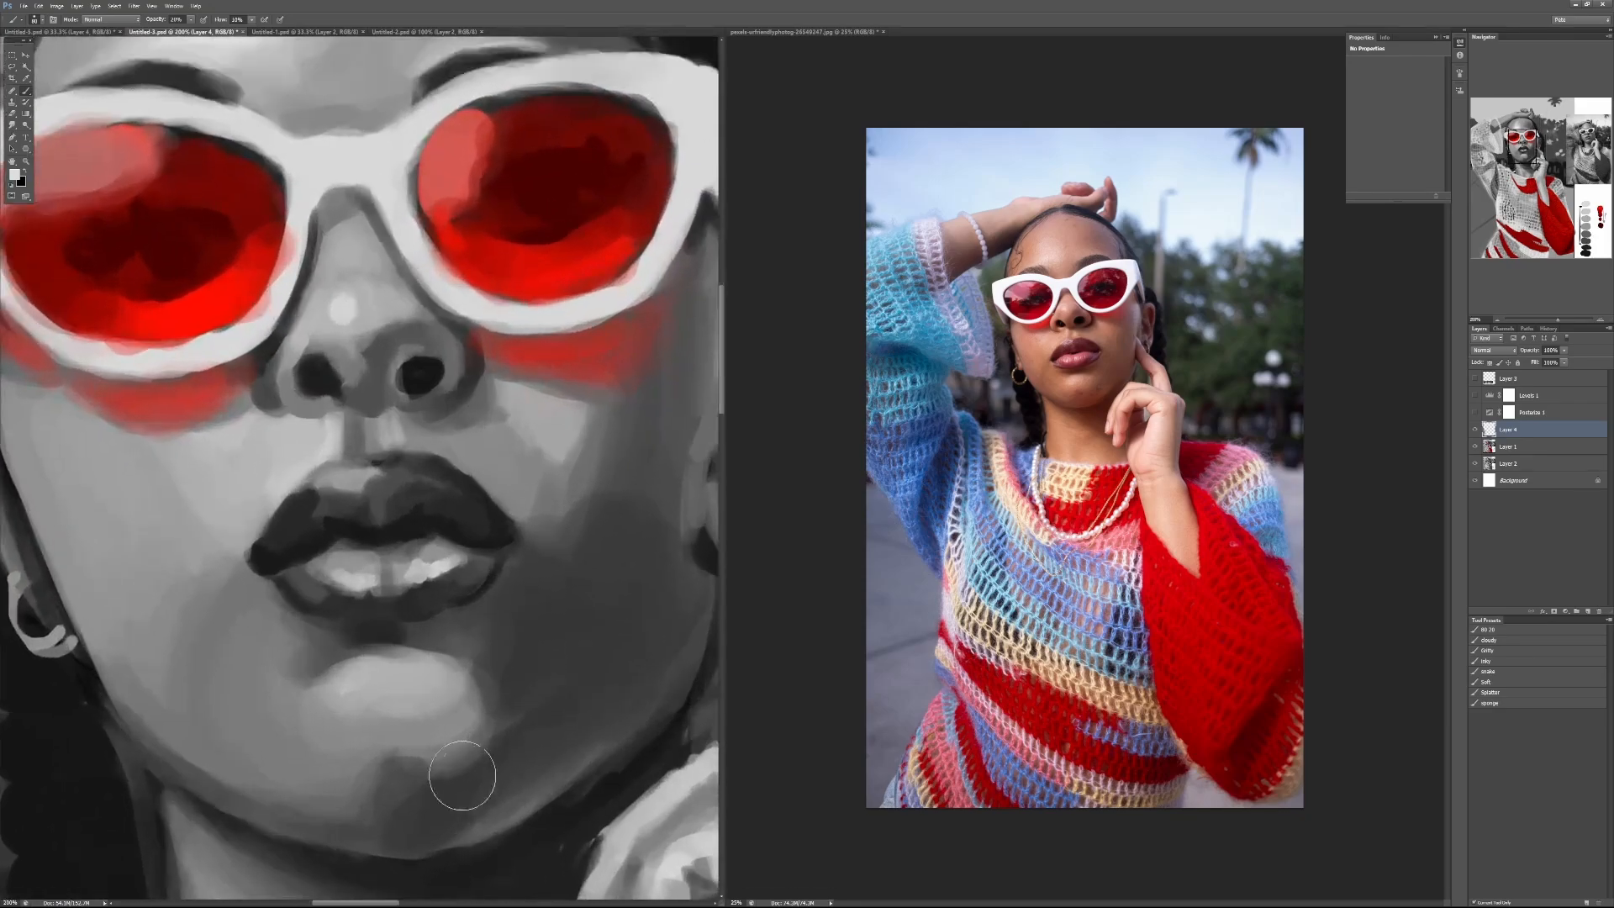
pyautogui.keyDown('alt'); pyautogui.click(441, 756); pyautogui.keyUp('alt')
pyautogui.press('3')
pyautogui.moveTo(435, 765)
pyautogui.mouseDown()
pyautogui.moveTo(383, 773)
pyautogui.moveTo(469, 776)
pyautogui.mouseUp()
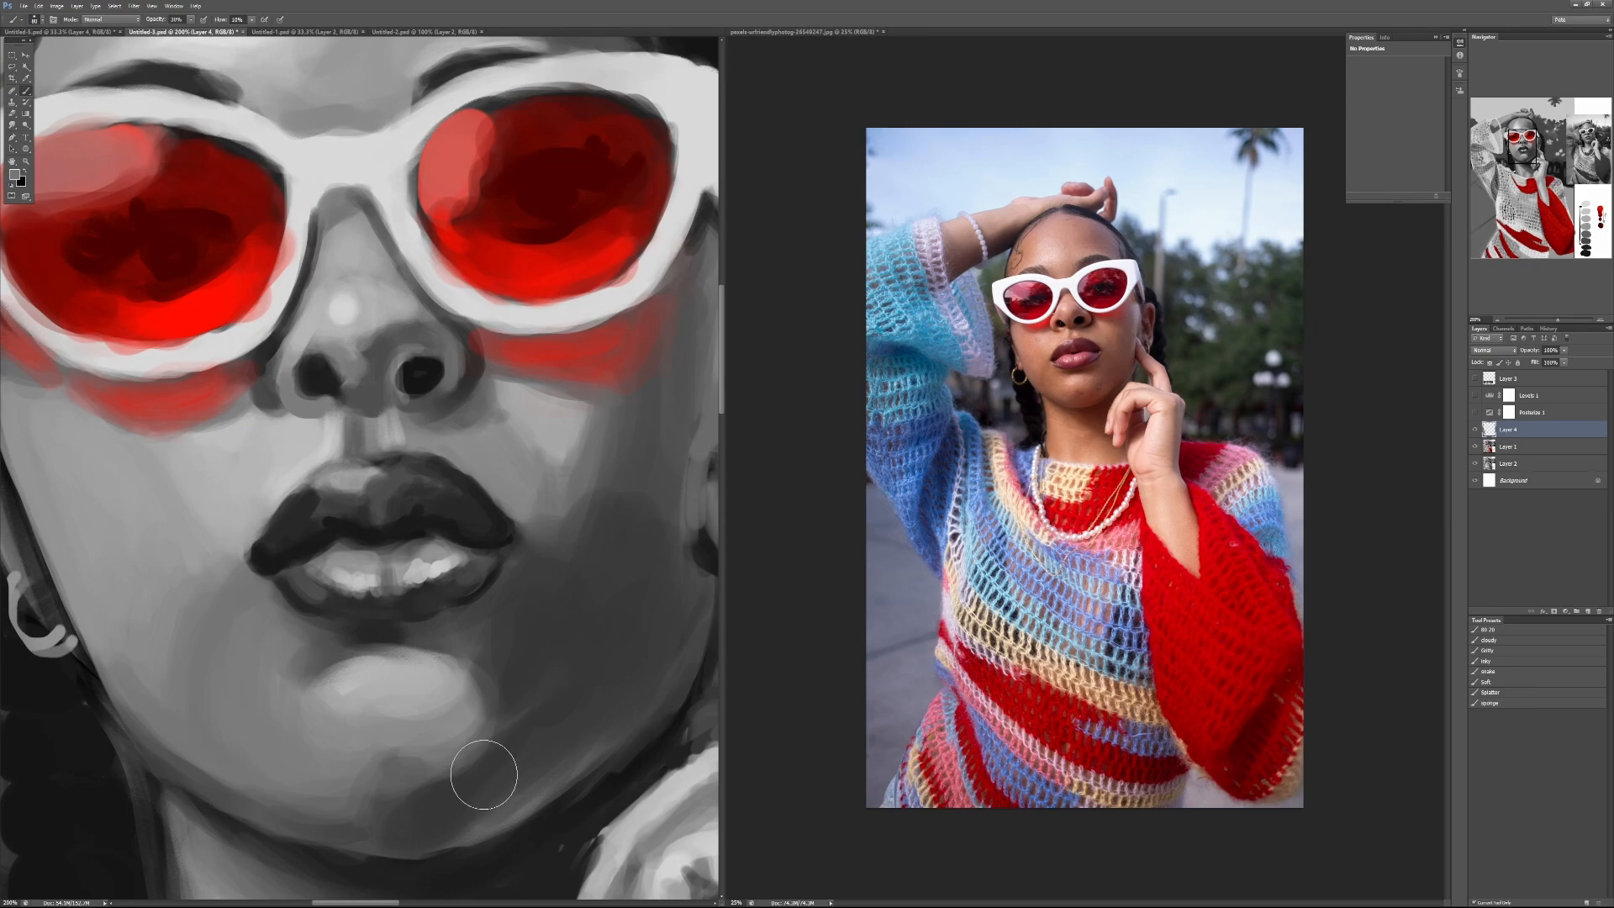
# Step: Tone down the chin highlight and lower jaw with a sampled dark grey at 20% brush opacity
pyautogui.keyDown('alt'); pyautogui.click(496, 749); pyautogui.keyUp('alt')
pyautogui.press('2')
pyautogui.moveTo(529, 756)
pyautogui.mouseDown()
pyautogui.moveTo(495, 761)
pyautogui.moveTo(501, 673)
pyautogui.moveTo(385, 750)
pyautogui.moveTo(384, 705)
pyautogui.moveTo(350, 679)
pyautogui.moveTo(239, 694)
pyautogui.moveTo(212, 734)
pyautogui.moveTo(371, 758)
pyautogui.moveTo(526, 726)
pyautogui.moveTo(361, 761)
pyautogui.moveTo(317, 730)
pyautogui.moveTo(317, 662)
pyautogui.moveTo(151, 677)
pyautogui.mouseUp()
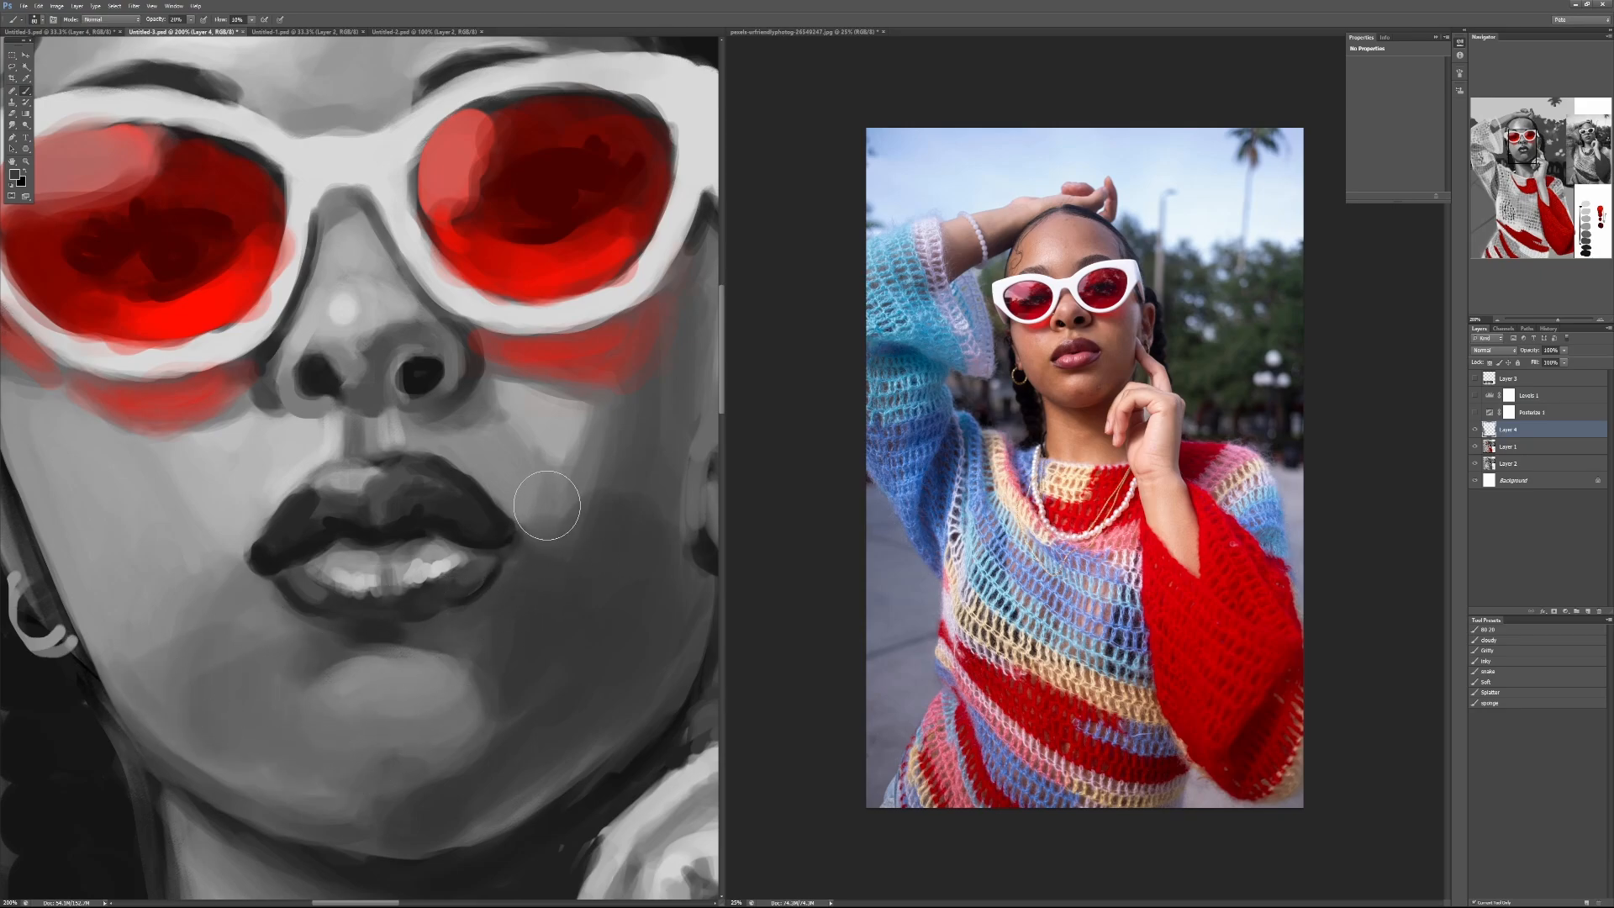
# Step: Soften the light-to-shadow transition on the shaded cheek beside the mouth with sampled greys at 30% brush opacity
pyautogui.moveTo(546, 505)
pyautogui.mouseDown()
pyautogui.moveTo(558, 515)
pyautogui.moveTo(569, 493)
pyautogui.moveTo(577, 569)
pyautogui.moveTo(605, 483)
pyautogui.moveTo(575, 424)
pyautogui.moveTo(605, 415)
pyautogui.moveTo(584, 523)
pyautogui.mouseUp()
pyautogui.press('3')
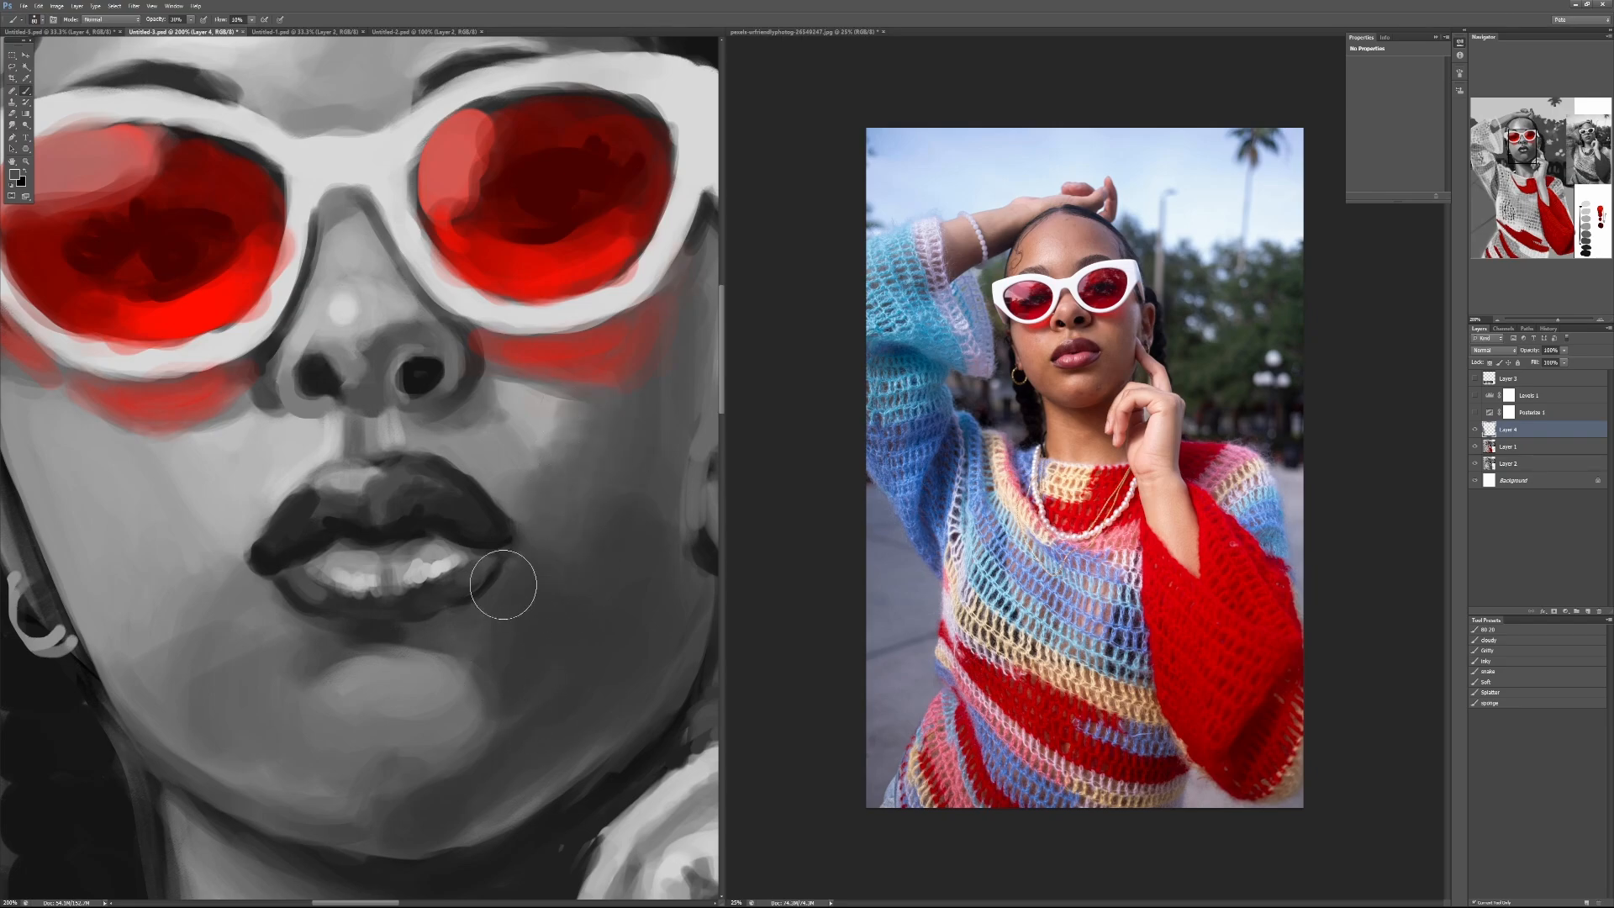
pyautogui.keyDown('alt'); pyautogui.click(540, 485); pyautogui.keyUp('alt')
pyautogui.moveTo(516, 481)
pyautogui.mouseDown()
pyautogui.moveTo(554, 470)
pyautogui.moveTo(559, 420)
pyautogui.moveTo(577, 431)
pyautogui.moveTo(554, 452)
pyautogui.moveTo(566, 475)
pyautogui.moveTo(539, 439)
pyautogui.moveTo(554, 457)
pyautogui.moveTo(579, 446)
pyautogui.moveTo(566, 465)
pyautogui.moveTo(586, 436)
pyautogui.moveTo(569, 519)
pyautogui.moveTo(615, 444)
pyautogui.moveTo(566, 526)
pyautogui.mouseUp()
pyautogui.keyDown('alt'); pyautogui.click(557, 425); pyautogui.keyUp('alt')
pyautogui.keyDown('alt'); pyautogui.click(580, 446); pyautogui.keyUp('alt')
pyautogui.keyDown('alt'); pyautogui.click(616, 443); pyautogui.keyUp('alt')
pyautogui.moveTo(611, 434); pyautogui.dragTo(597, 472)
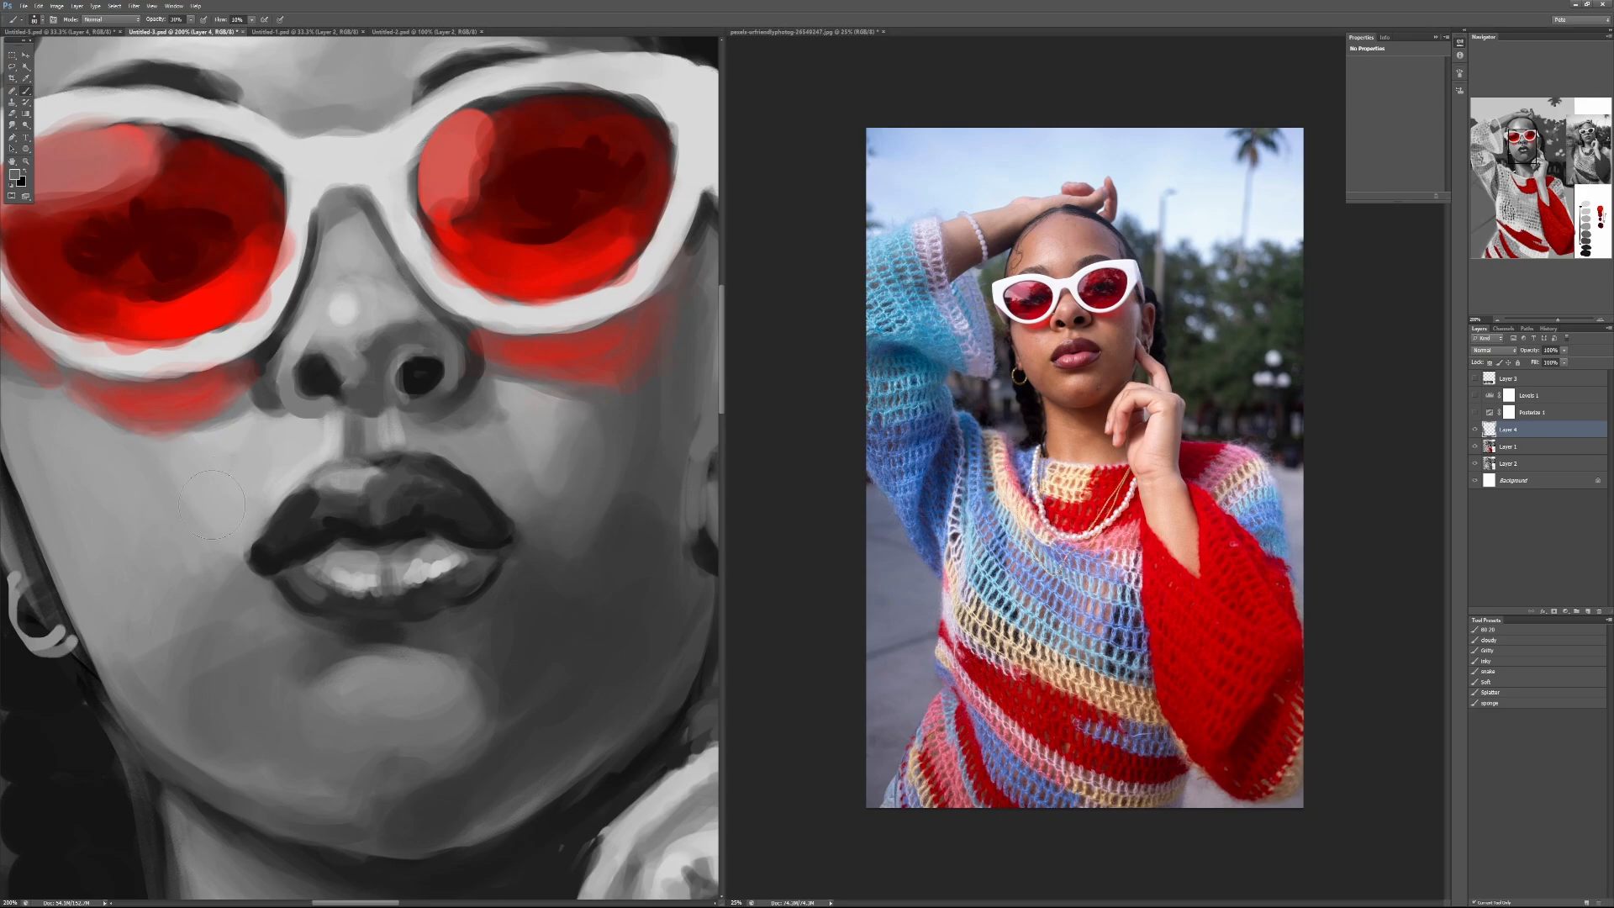
# Step: Smooth the tones on the lit cheek and beside the mouth corner with a sampled light grey
pyautogui.keyDown('alt'); pyautogui.click(158, 496); pyautogui.keyUp('alt')
pyautogui.moveTo(198, 564); pyautogui.dragTo(222, 604)
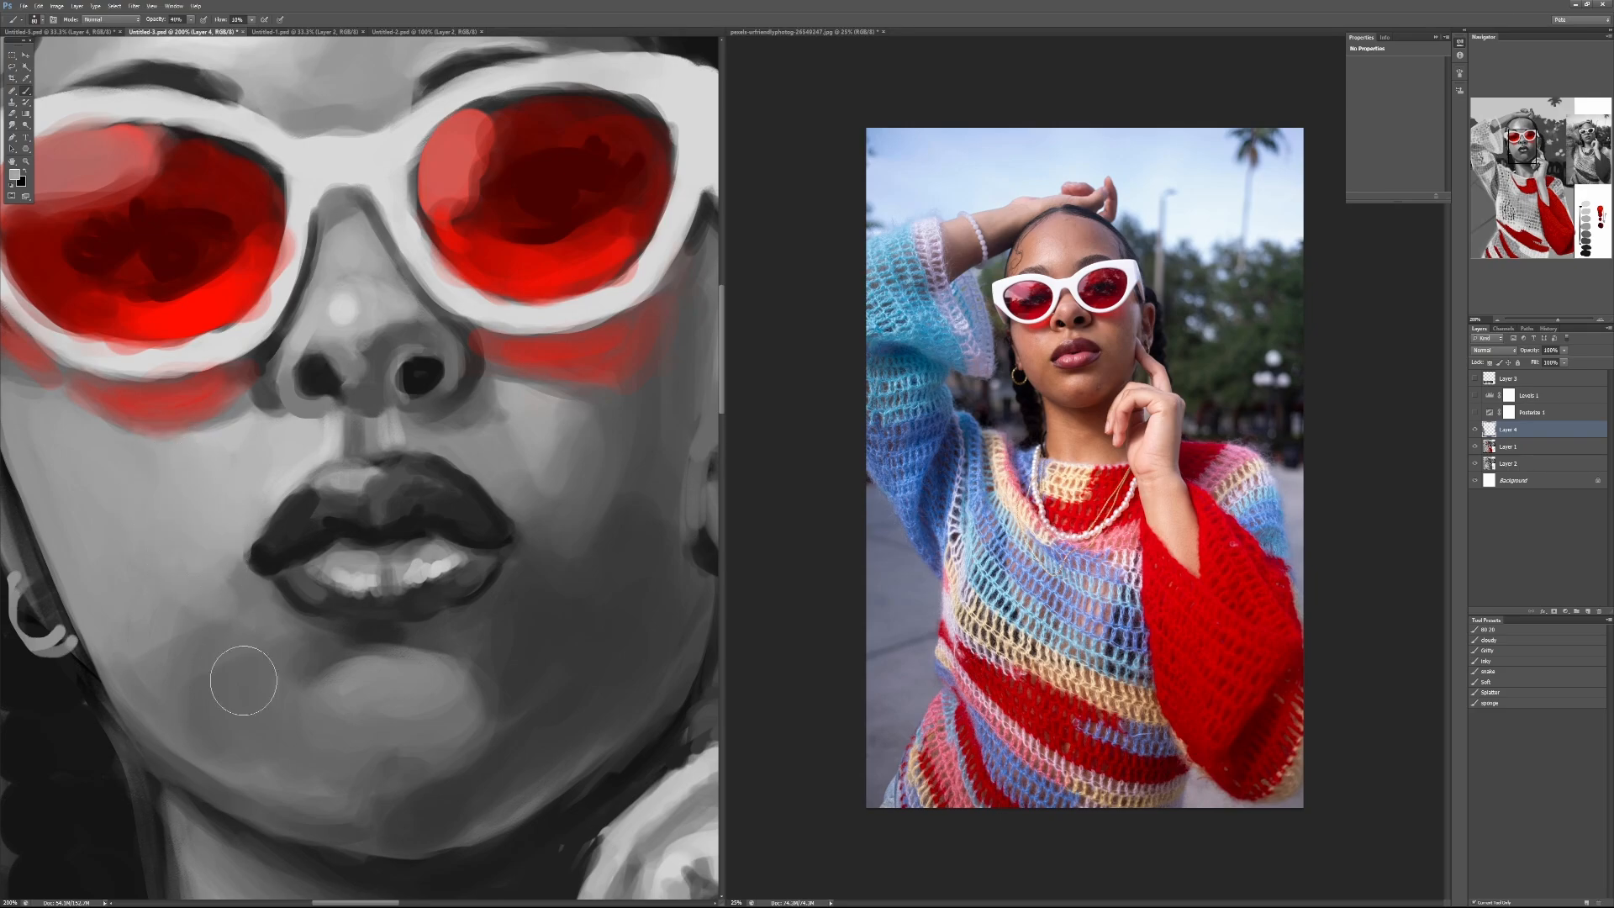
pyautogui.moveTo(229, 466)
pyautogui.mouseDown()
pyautogui.moveTo(321, 760)
pyautogui.moveTo(286, 565)
pyautogui.mouseUp()
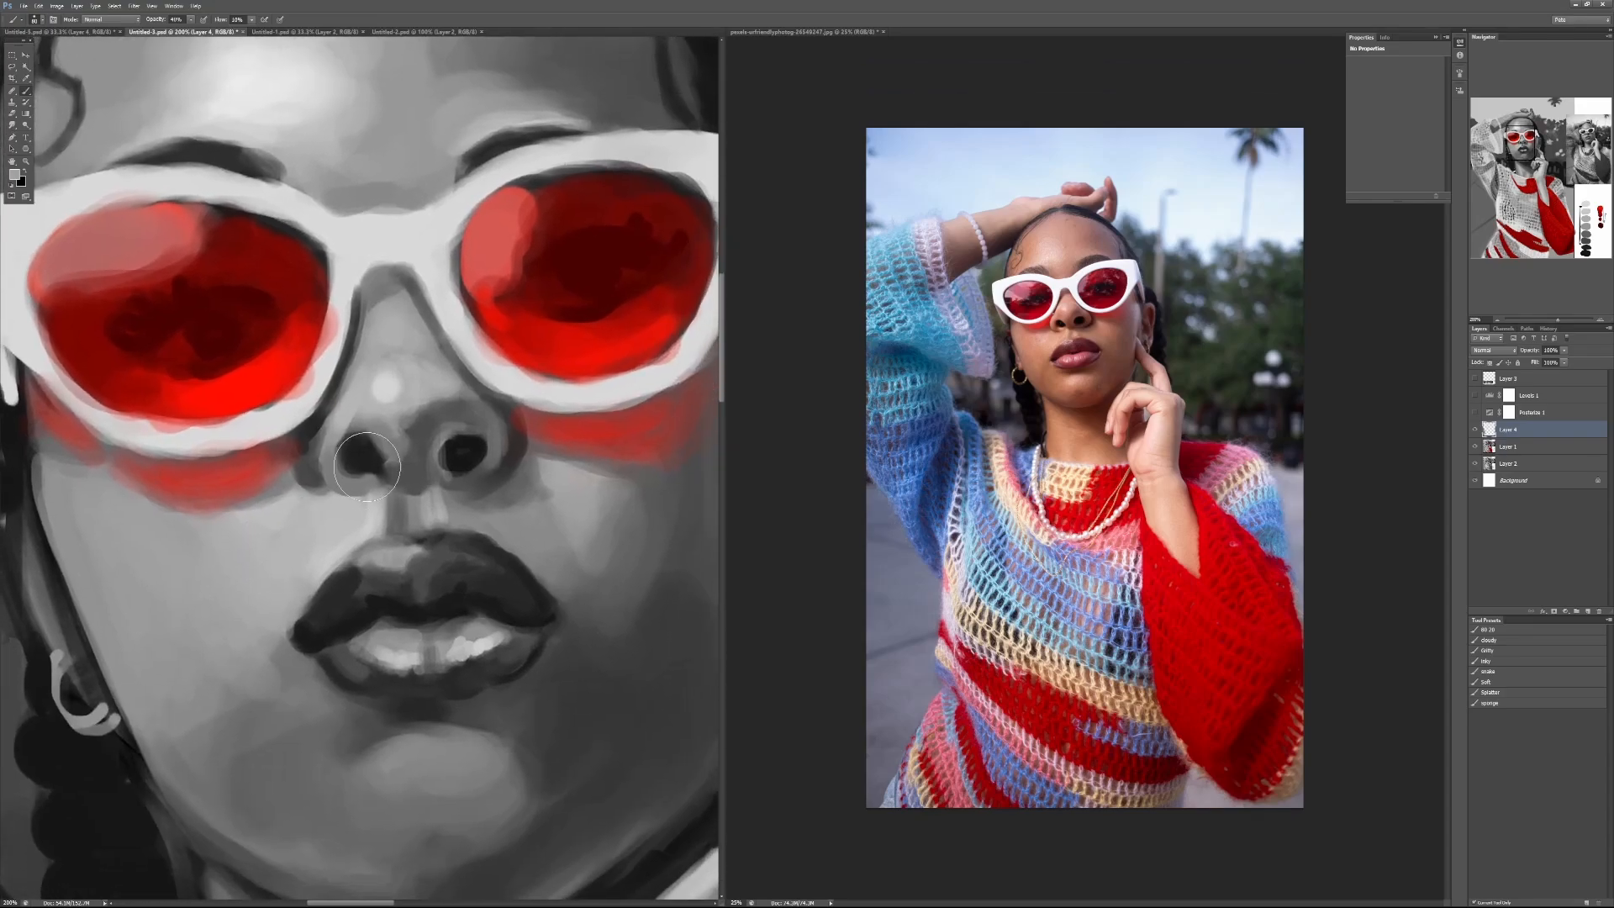
# Step: Refine the shading around the nose tip and nostrils with short strokes of sampled grey
pyautogui.keyDown('alt'); pyautogui.click(415, 419); pyautogui.keyUp('alt')
pyautogui.moveTo(409, 427)
pyautogui.mouseDown()
pyautogui.moveTo(426, 412)
pyautogui.moveTo(398, 461)
pyautogui.mouseUp()
pyautogui.keyDown('alt'); pyautogui.click(415, 439); pyautogui.keyUp('alt')
pyautogui.keyDown('alt'); pyautogui.click(427, 408); pyautogui.keyUp('alt')
pyautogui.moveTo(427, 409)
pyautogui.mouseDown()
pyautogui.moveTo(428, 429)
pyautogui.moveTo(454, 396)
pyautogui.moveTo(443, 387)
pyautogui.moveTo(493, 404)
pyautogui.mouseUp()
pyautogui.keyDown('alt'); pyautogui.click(437, 418); pyautogui.keyUp('alt')
pyautogui.keyDown('alt'); pyautogui.click(449, 390); pyautogui.keyUp('alt')
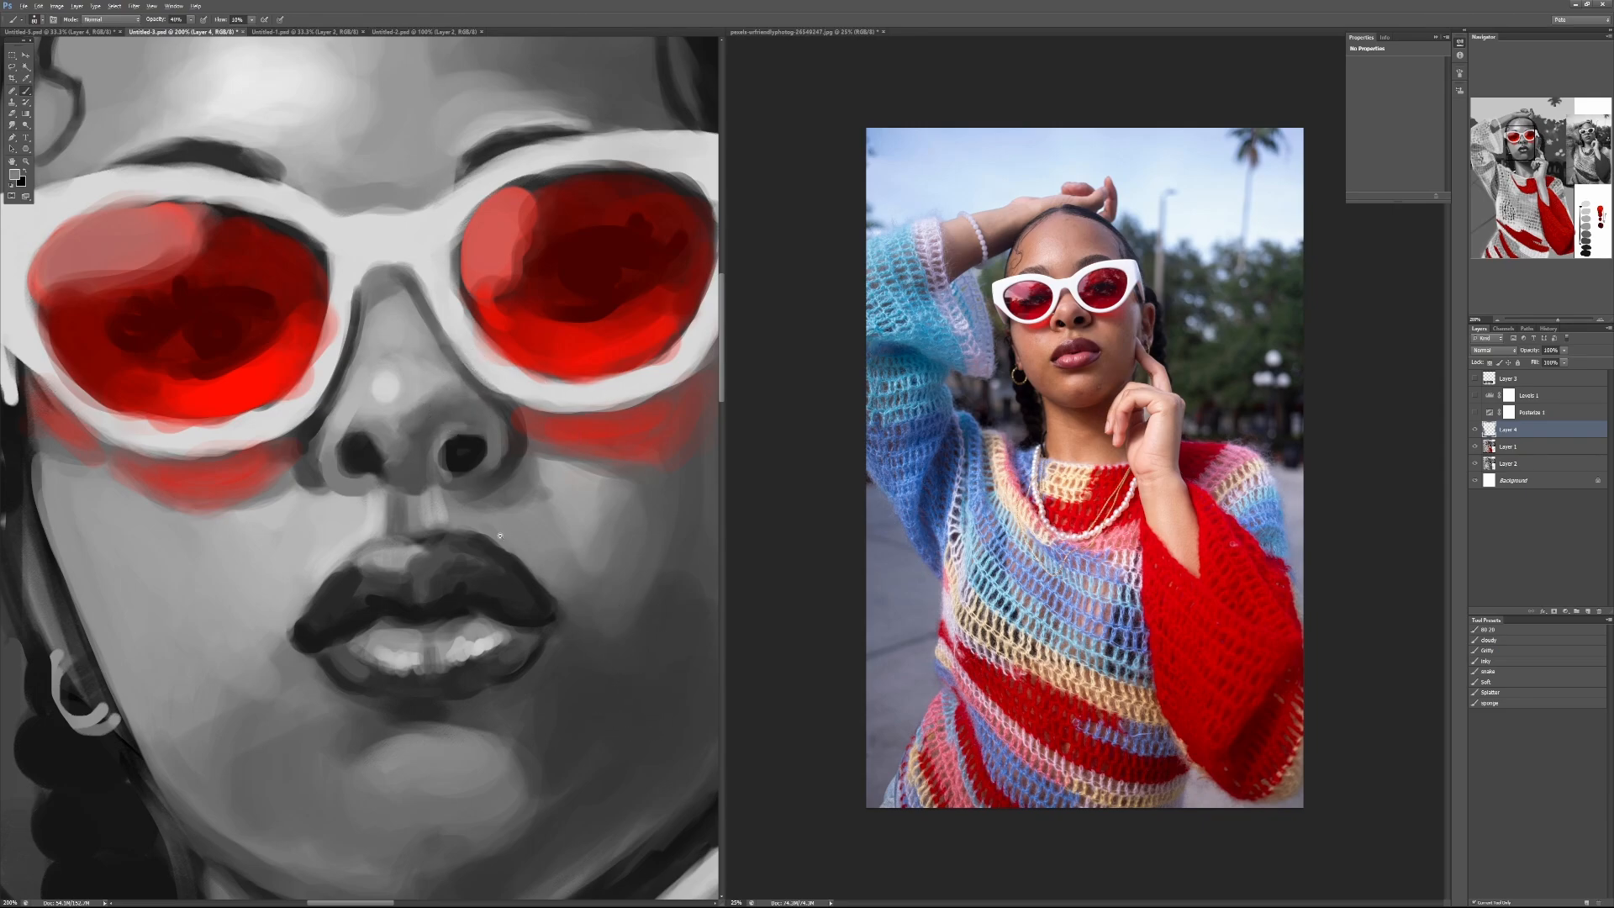
# Step: Examine the grey value scale and red swatches alongside the whole portrait and its greyscale reference
pyautogui.hotkey('ctrl', '-')
pyautogui.hotkey('ctrl', '-')
pyautogui.moveTo(566, 670); pyautogui.dragTo(300, 397)
pyautogui.moveTo(580, 699); pyautogui.dragTo(415, 523)
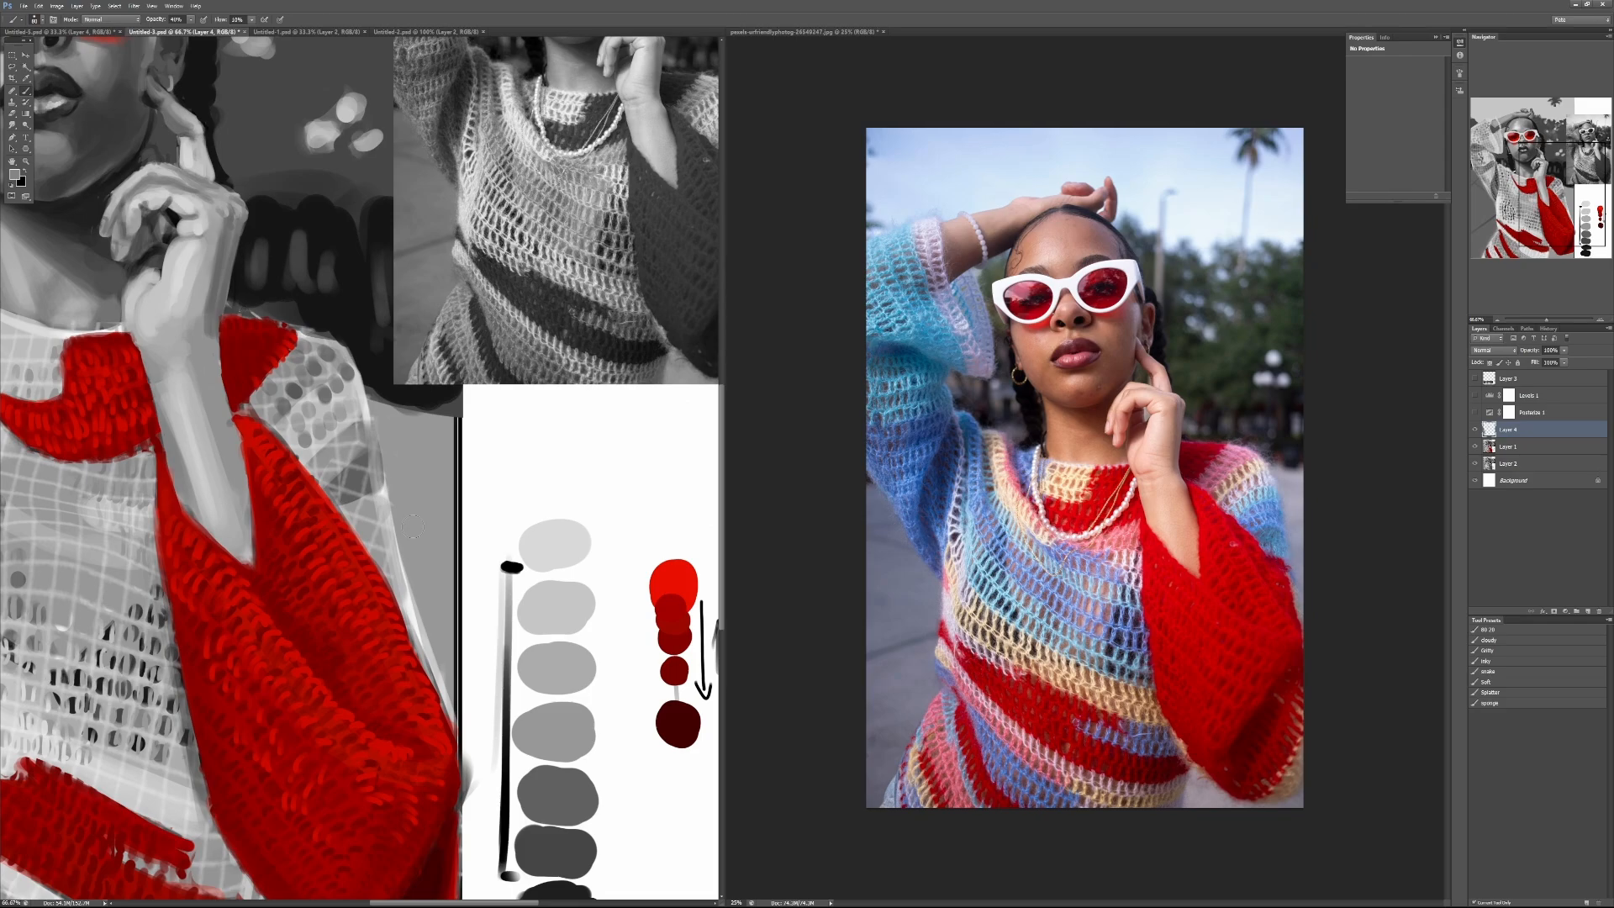
pyautogui.keyDown('alt'); pyautogui.click(592, 509); pyautogui.keyUp('alt')
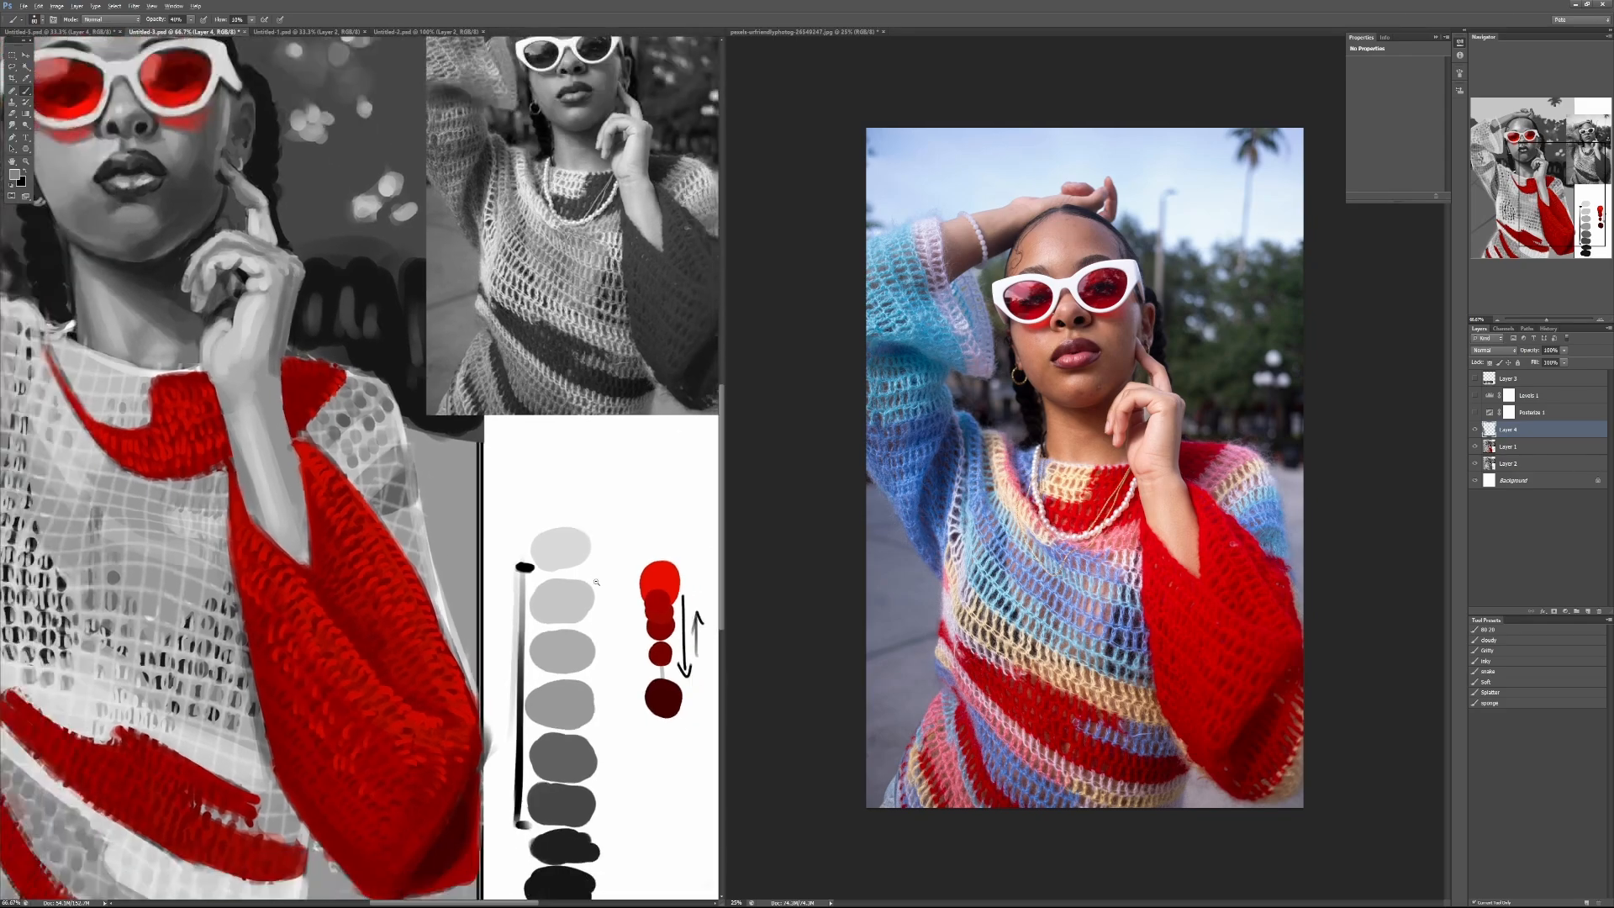
pyautogui.keyDown('alt'); pyautogui.click(592, 509); pyautogui.keyUp('alt')
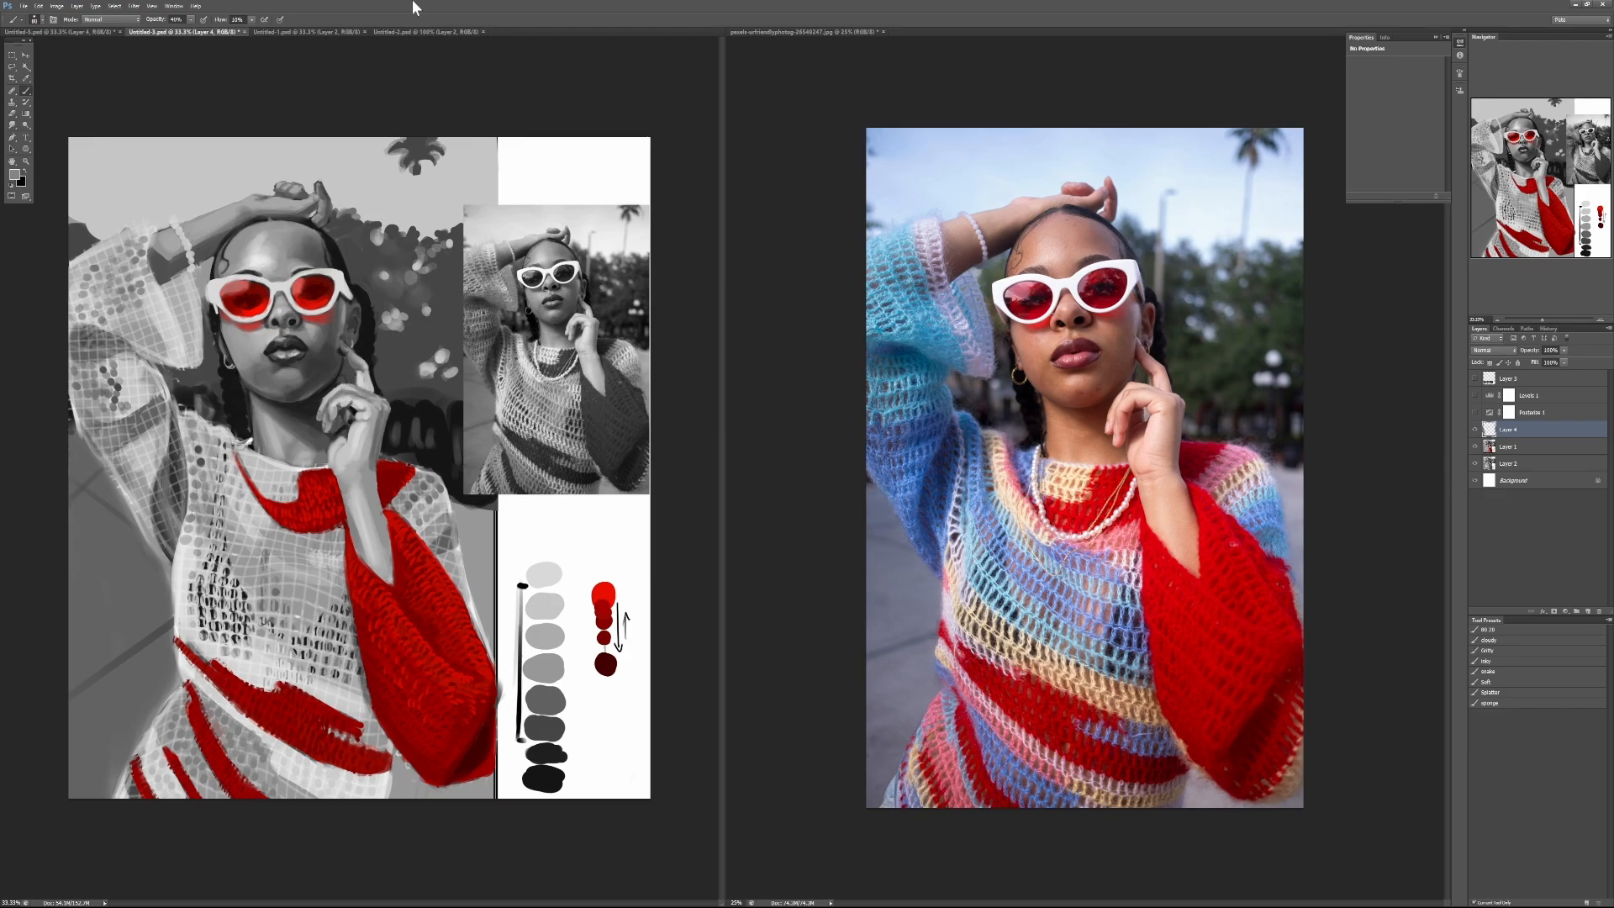
# Step: Close the red portrait and the blue portrait documents without saving their changes
pyautogui.hotkey('ctrl', 'w')
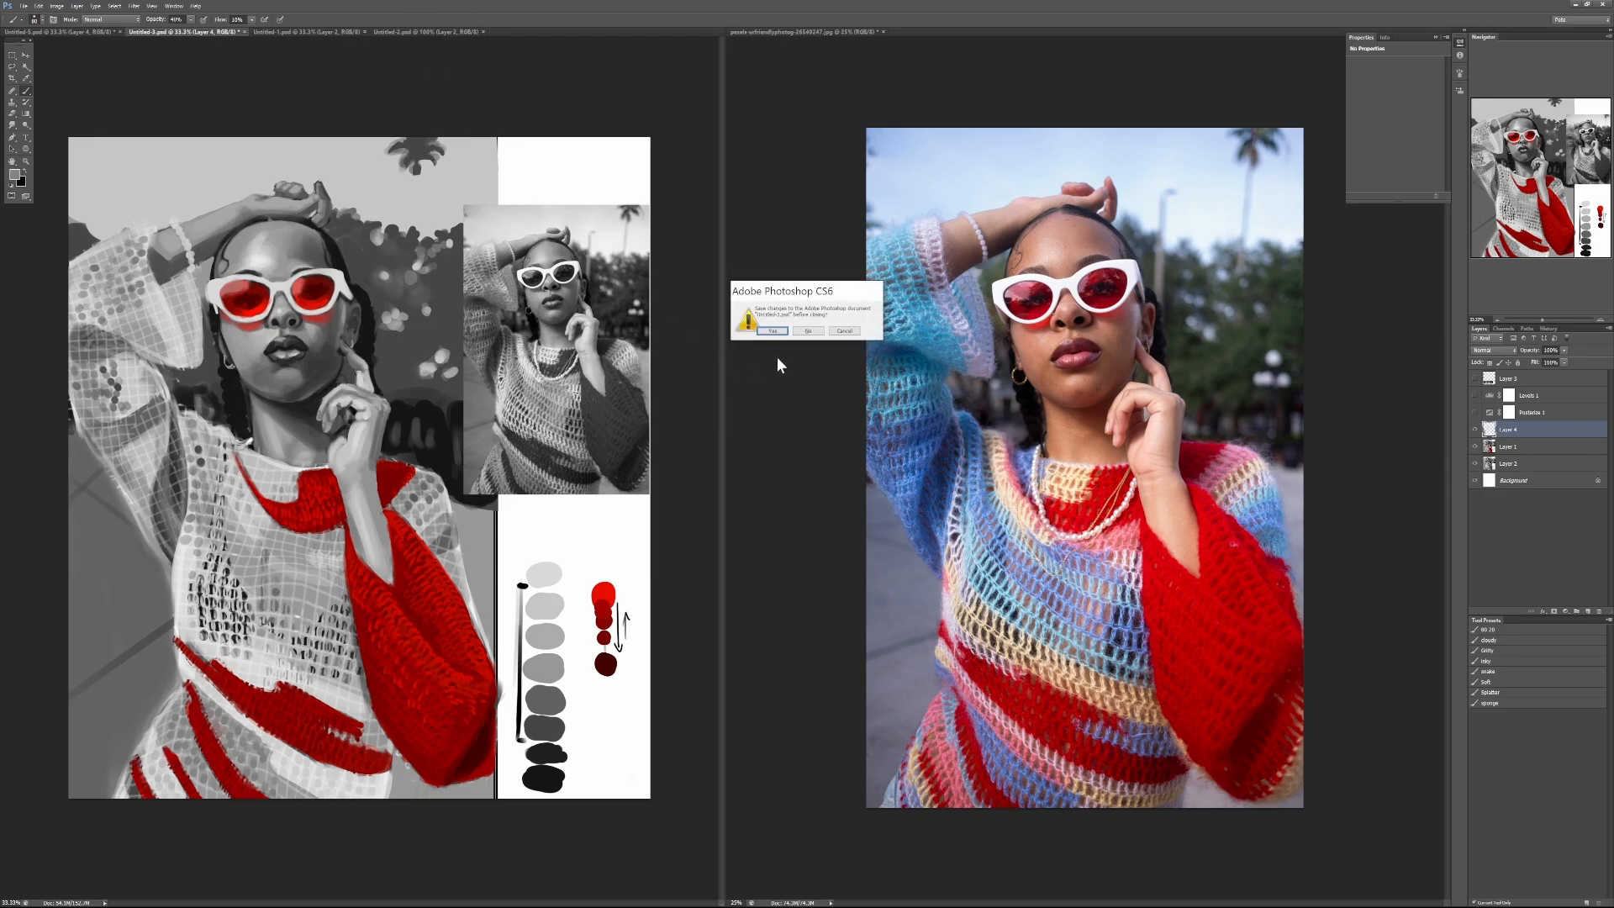
pyautogui.click(806, 330)
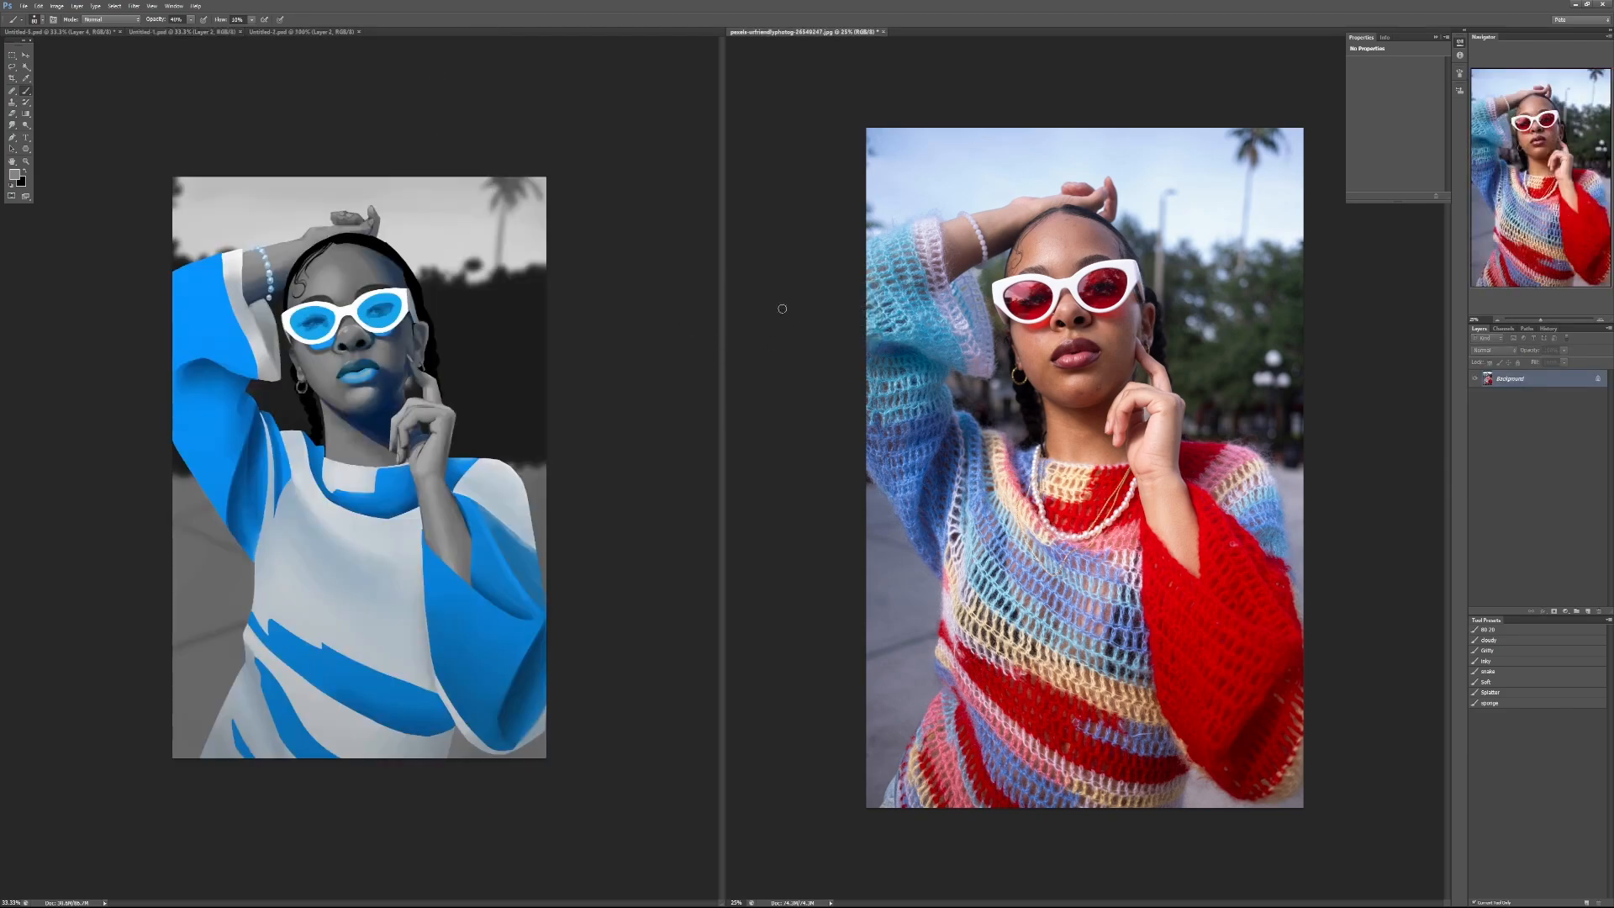
pyautogui.hotkey('ctrl', 'w')
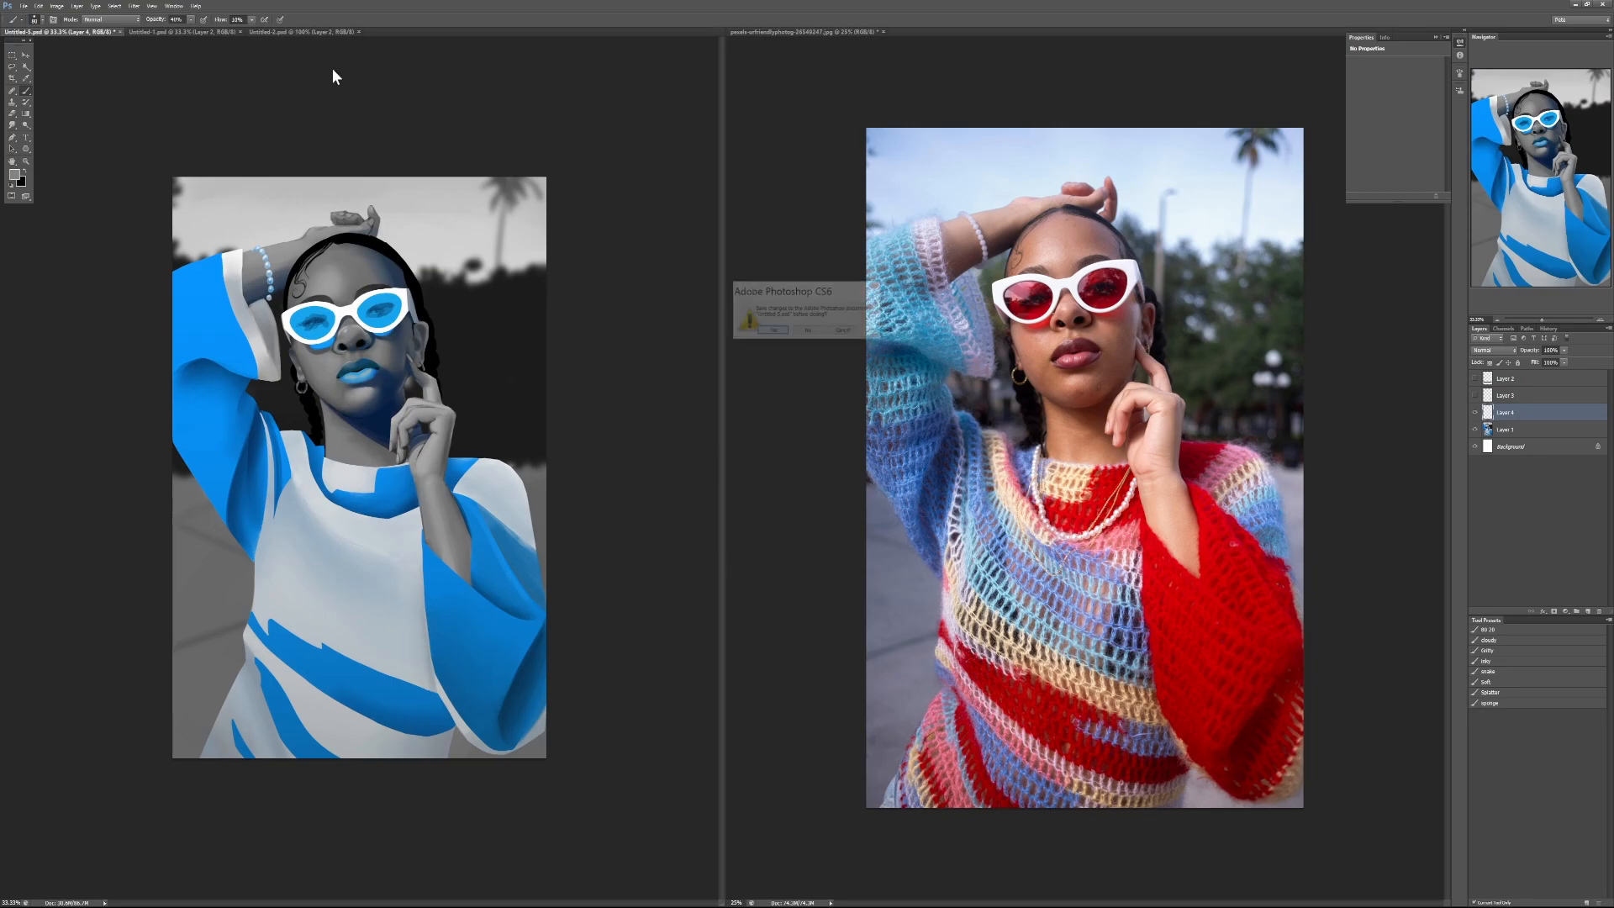
pyautogui.click(810, 332)
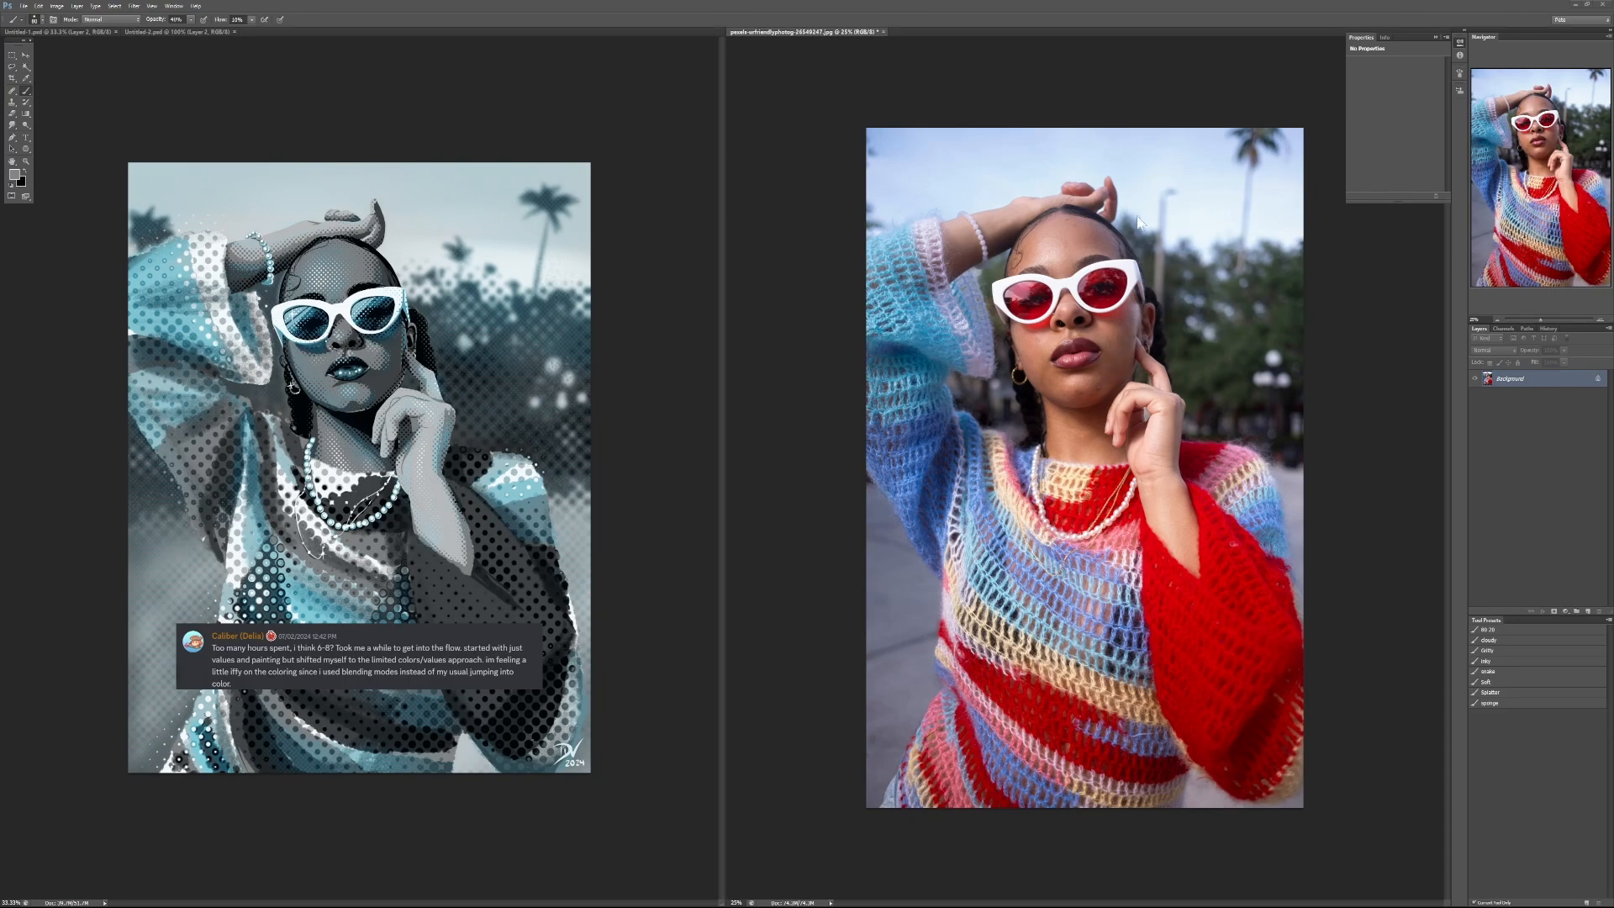
# Step: Read the artist's note on the teal halftone portrait and hide Layer 2 containing it
pyautogui.click(335, 675)
pyautogui.scroll(1, 329, 701)
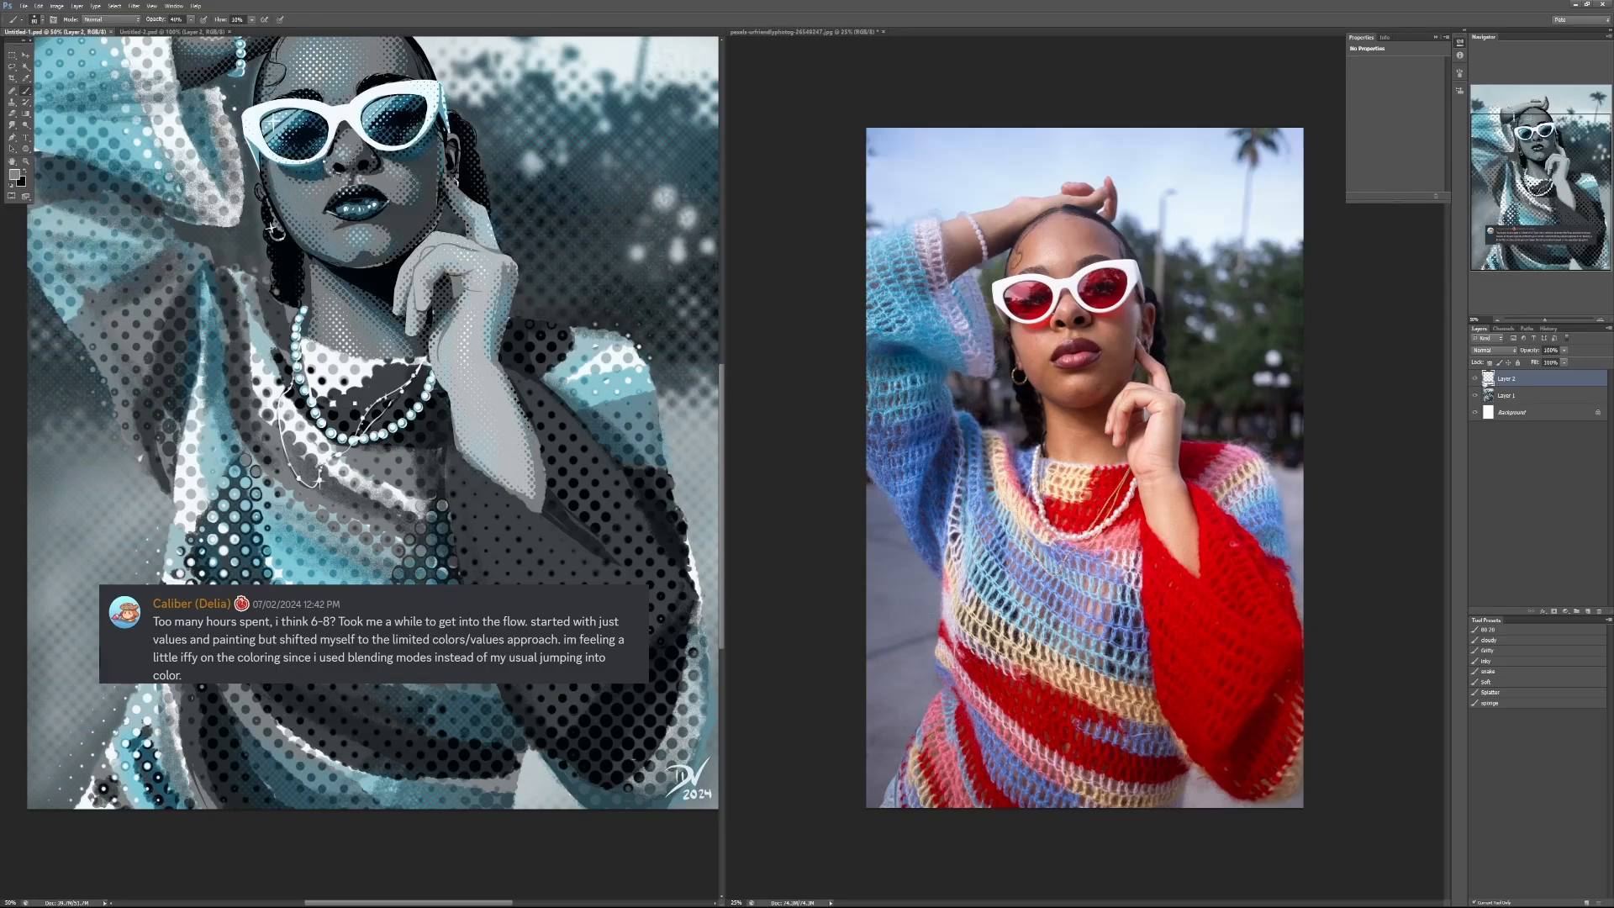
pyautogui.click(1474, 379)
pyautogui.hotkey('ctrl', '-')
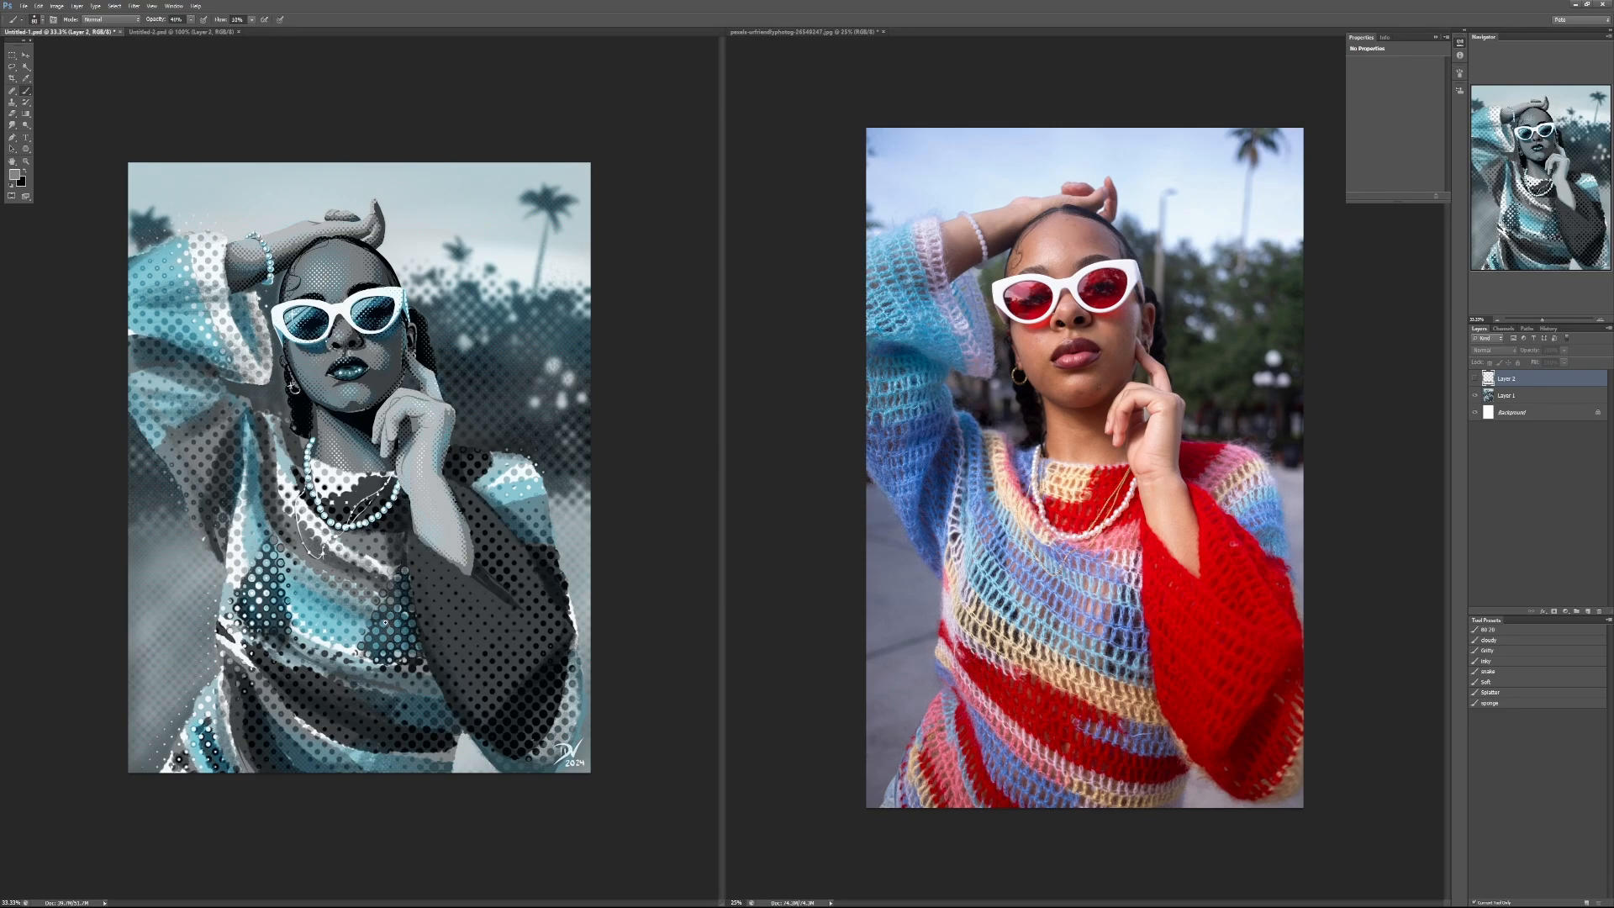
# Step: Examine the halftone shading on the face, sunglasses, lips and hand of the teal portrait up close
pyautogui.scroll(1, 385, 623)
pyautogui.scroll(2, 374, 167)
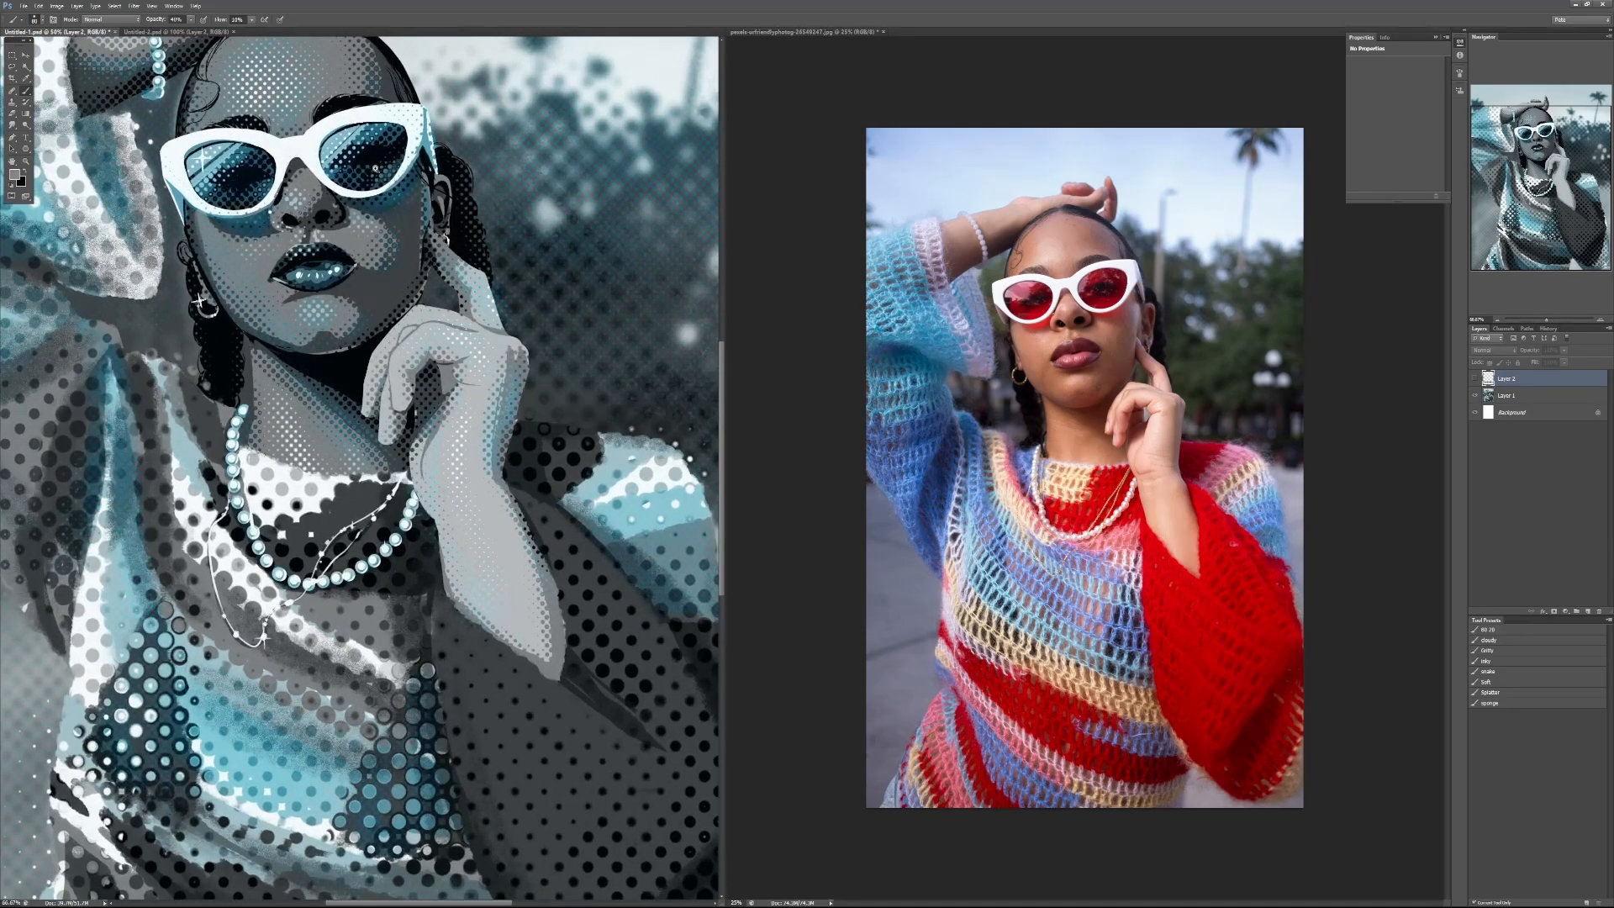
pyautogui.scroll(1, 375, 169)
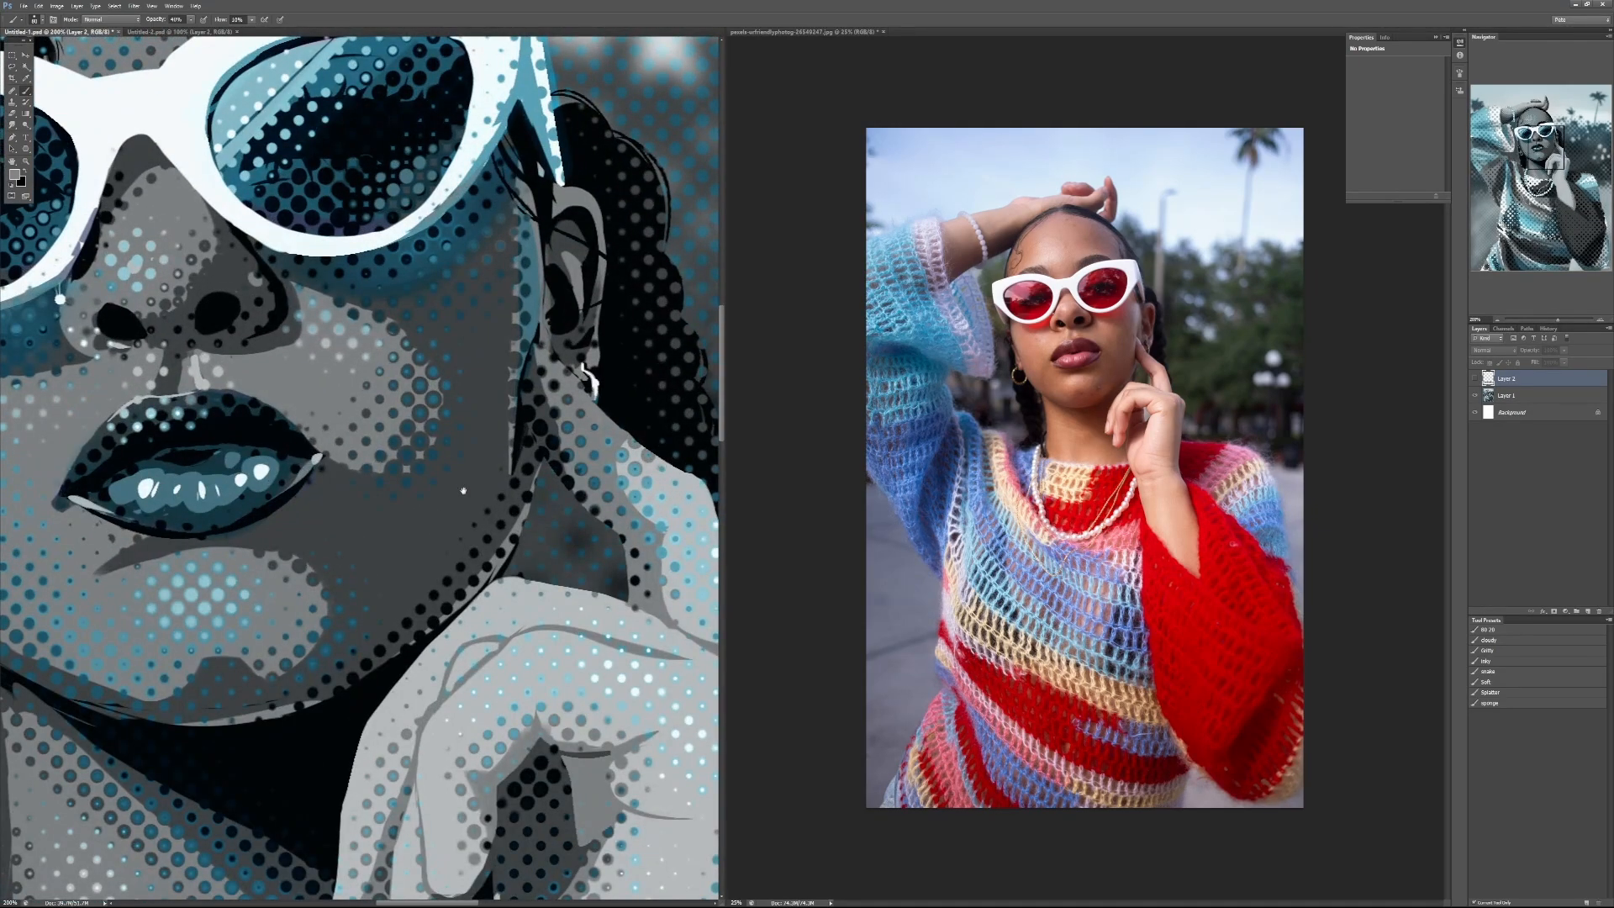
pyautogui.moveTo(375, 170); pyautogui.dragTo(463, 491)
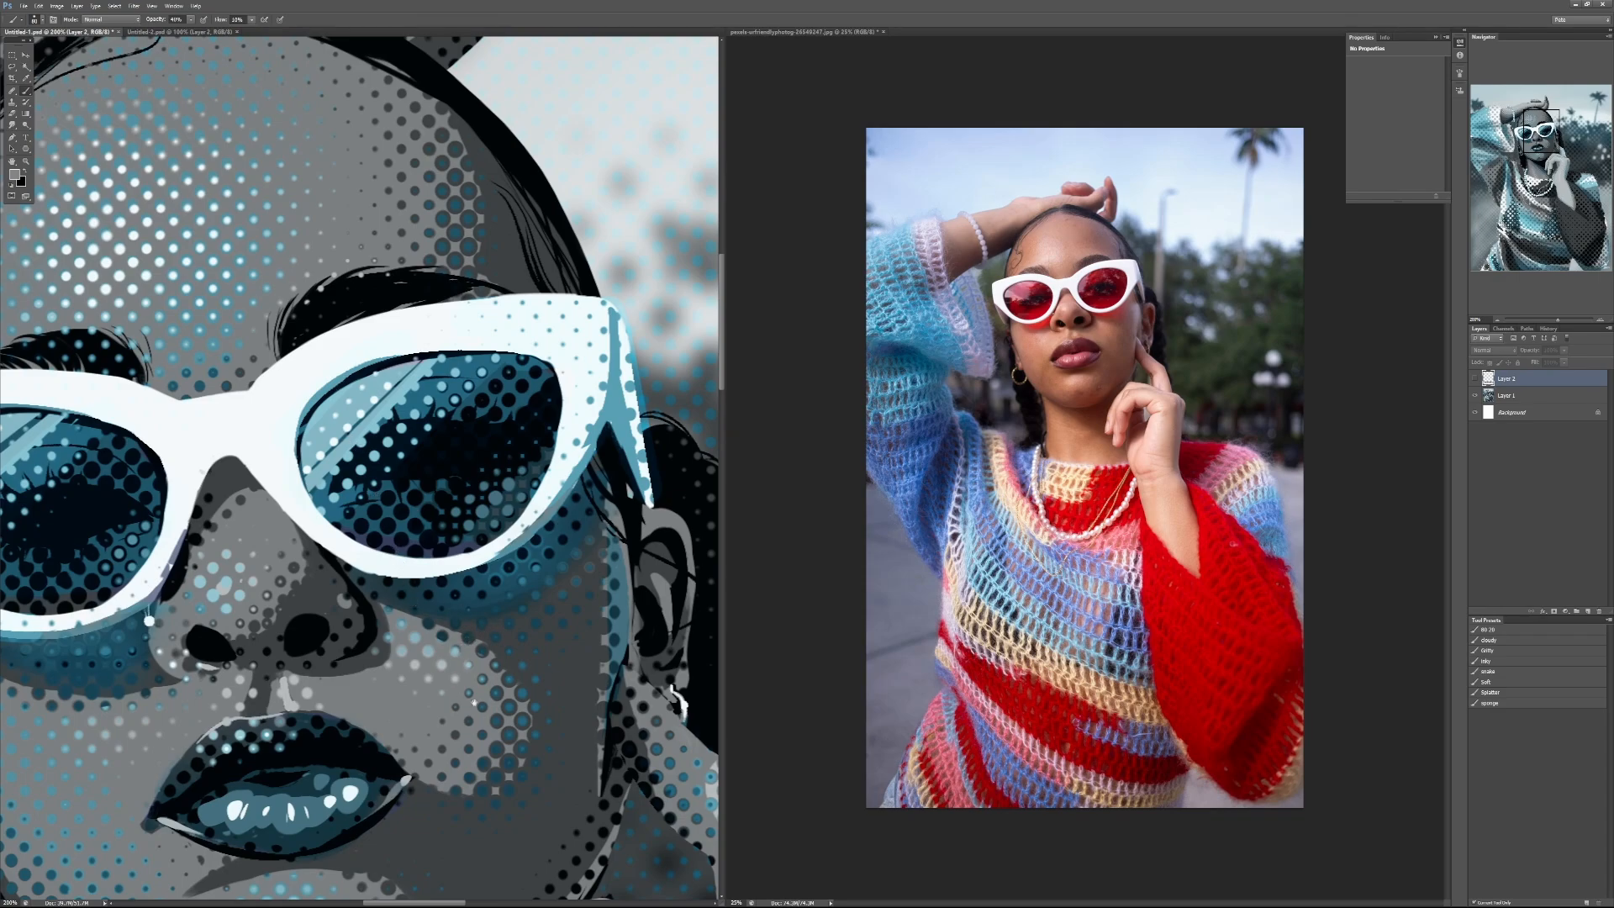
pyautogui.moveTo(474, 703); pyautogui.dragTo(324, 543)
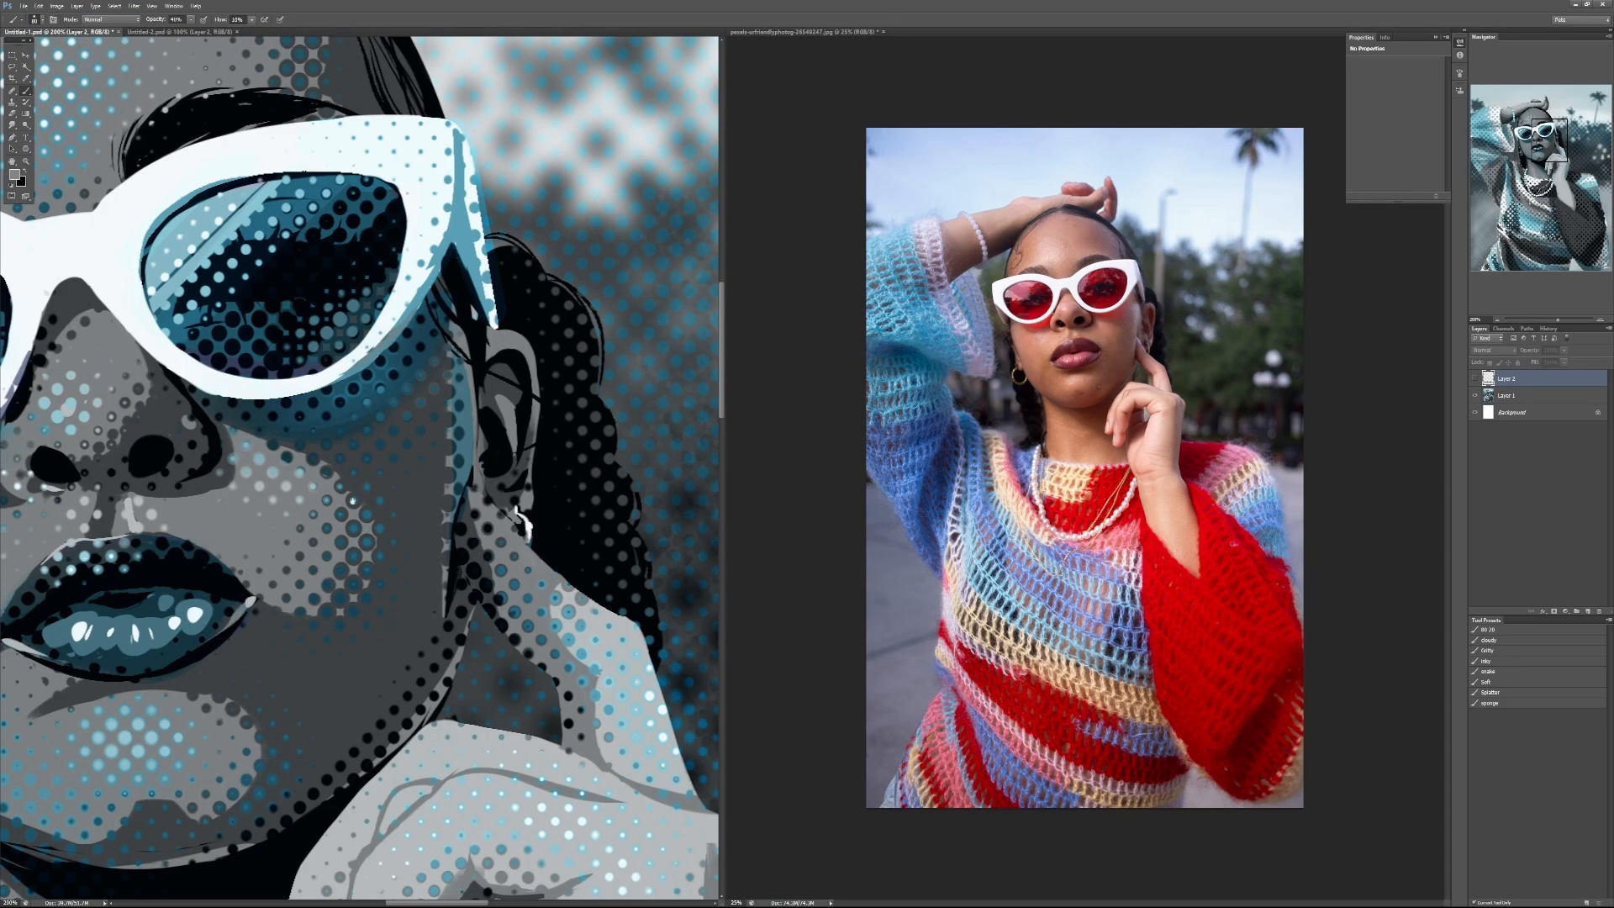
pyautogui.moveTo(359, 652); pyautogui.dragTo(224, 206)
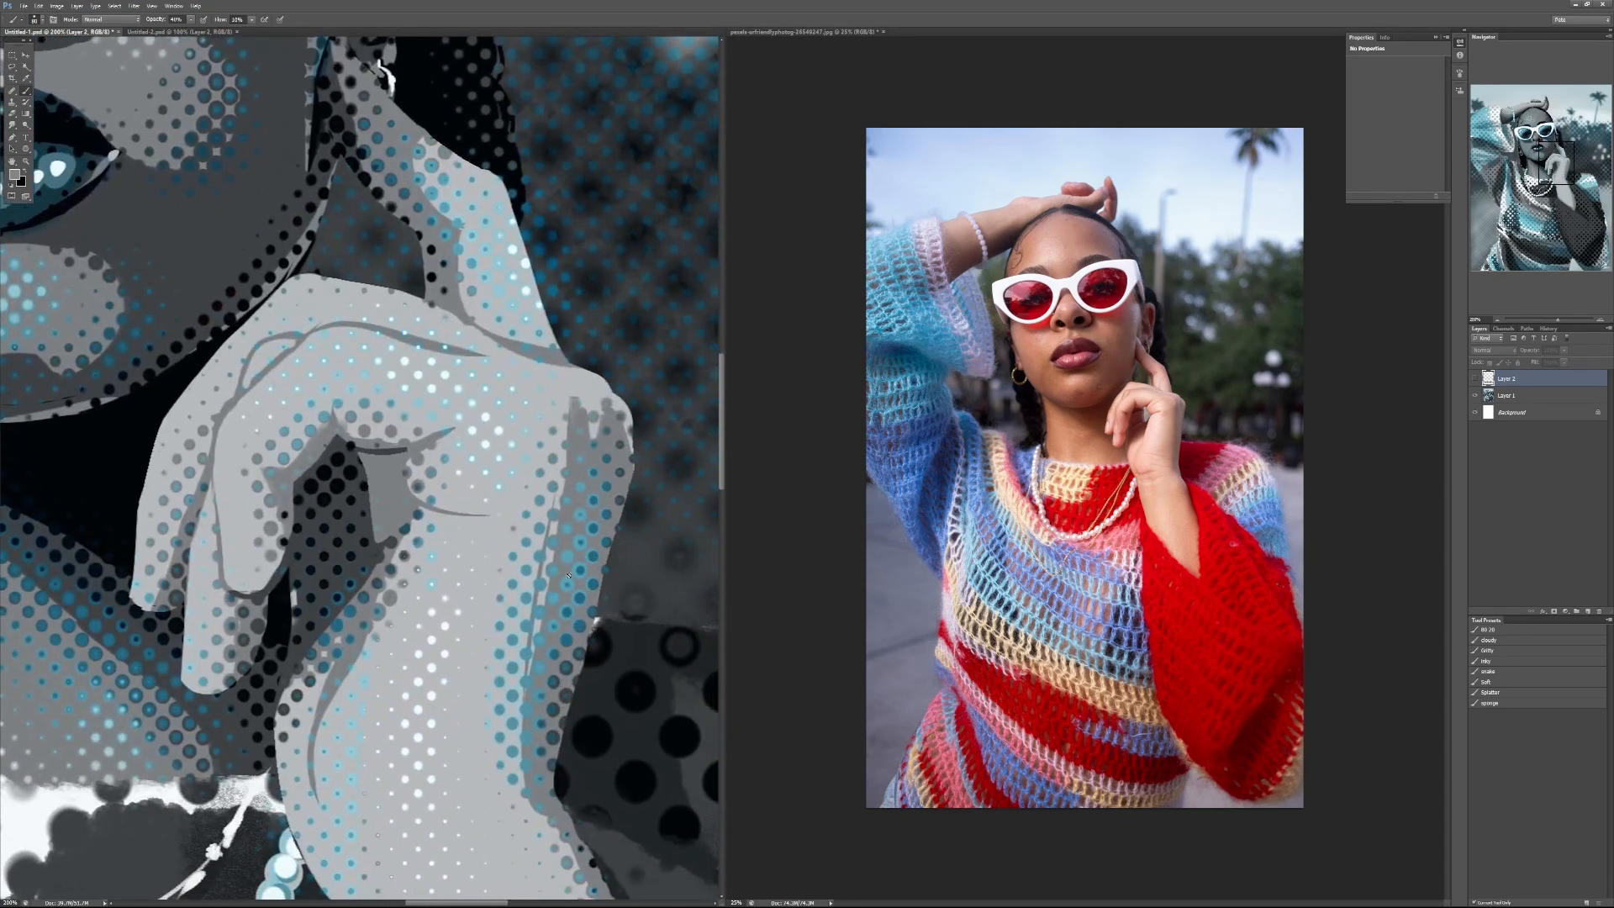
pyautogui.moveTo(100, 665); pyautogui.dragTo(399, 779)
pyautogui.moveTo(249, 189); pyautogui.dragTo(458, 605)
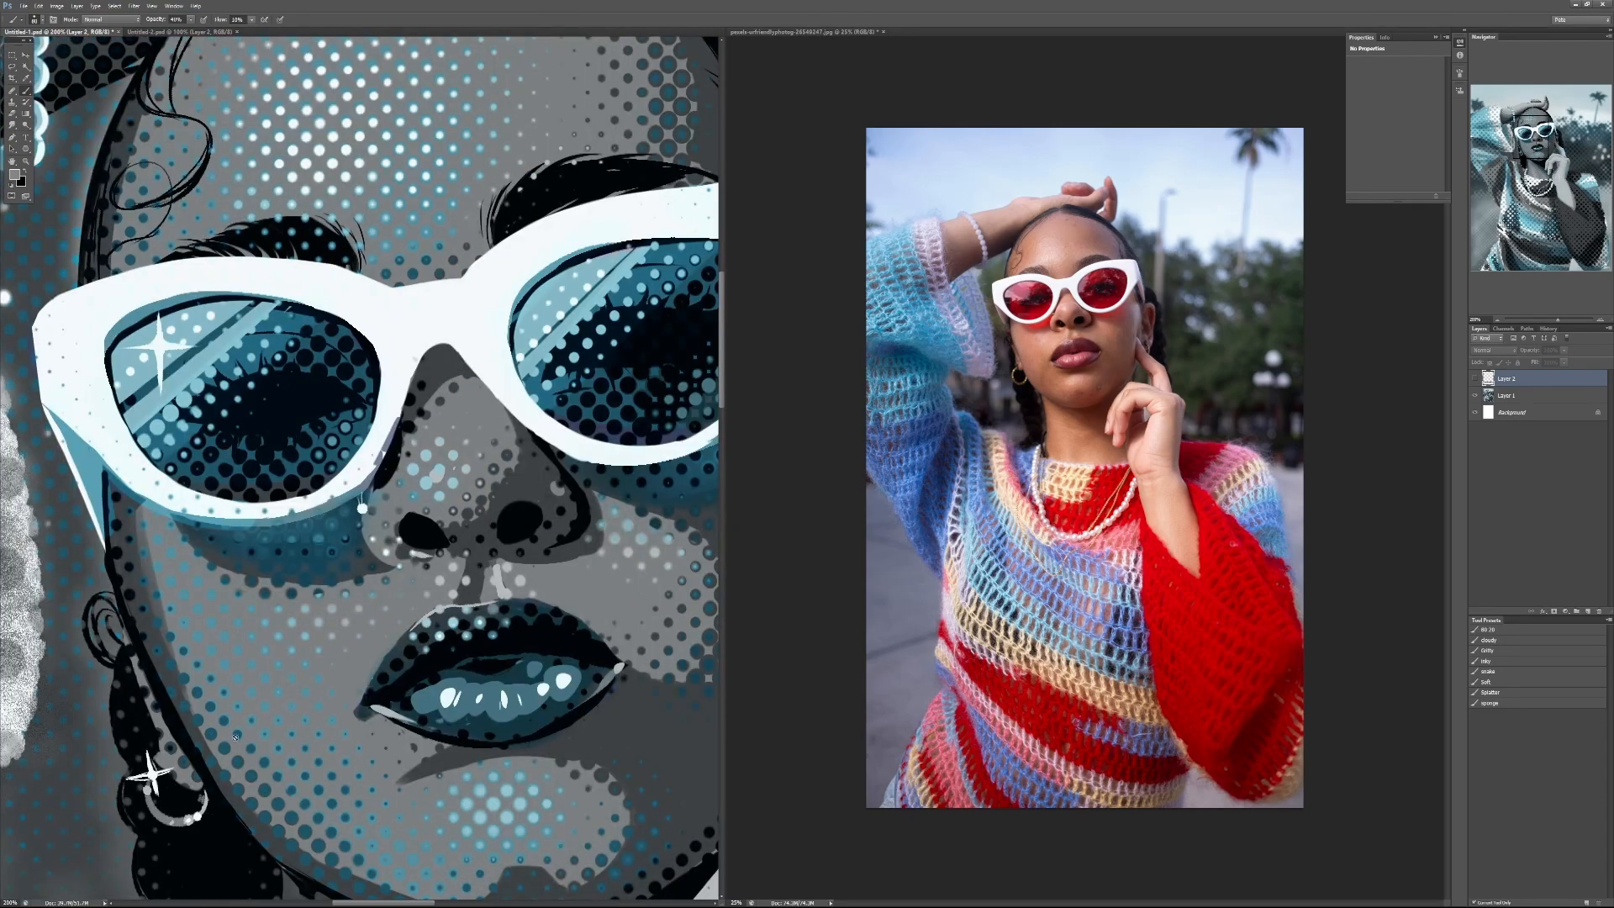
pyautogui.moveTo(534, 443); pyautogui.dragTo(508, 446)
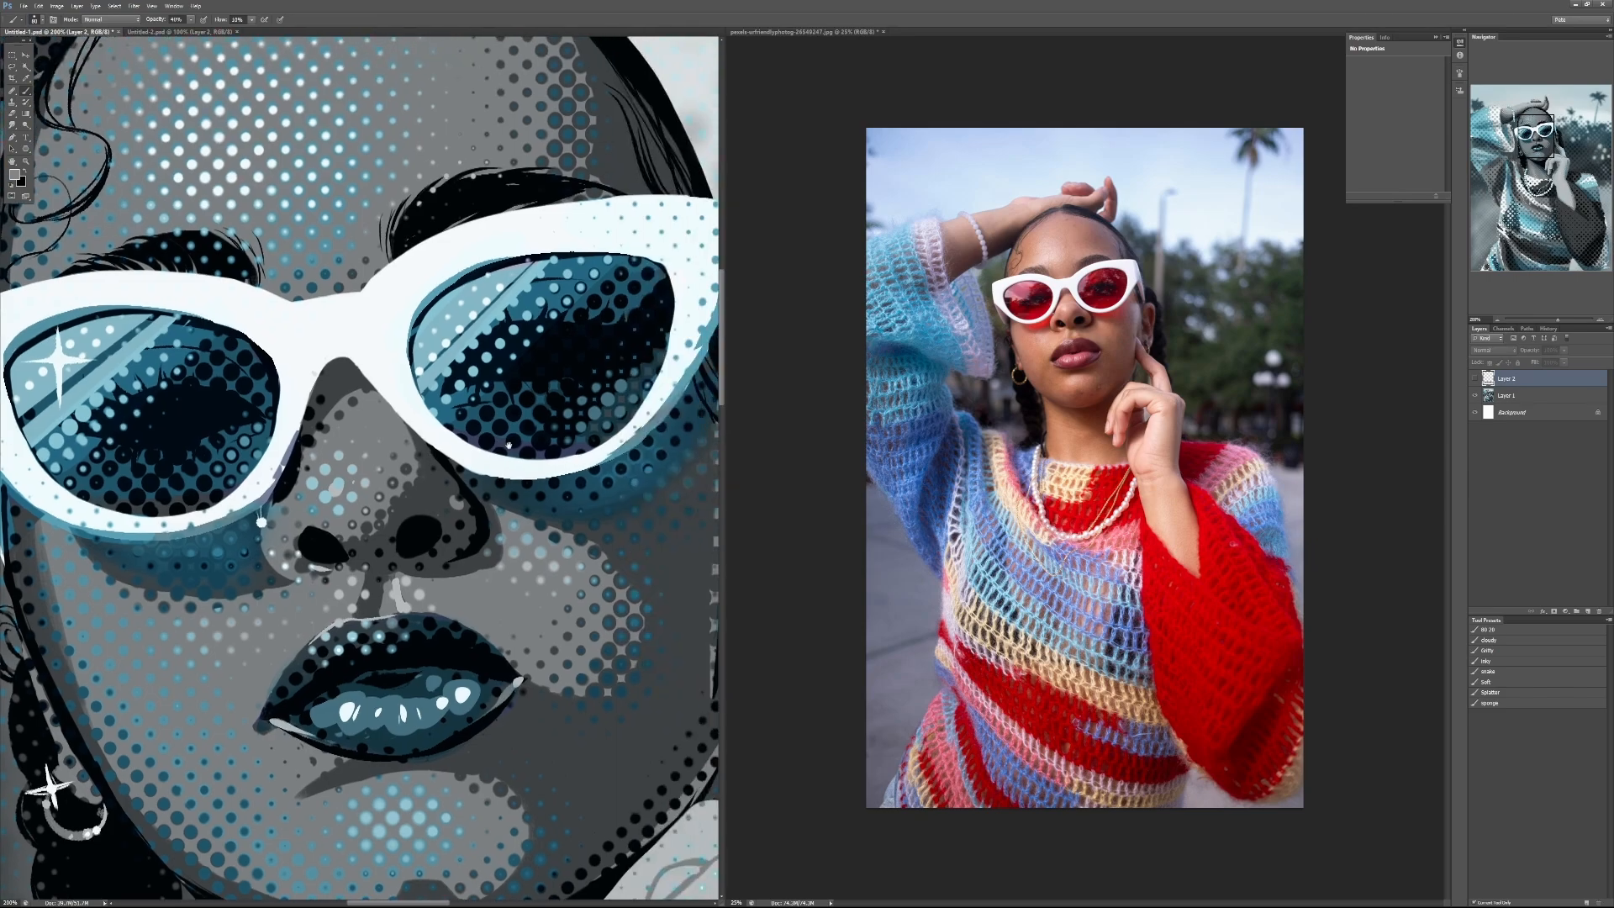
pyautogui.scroll(-4, 437, 445)
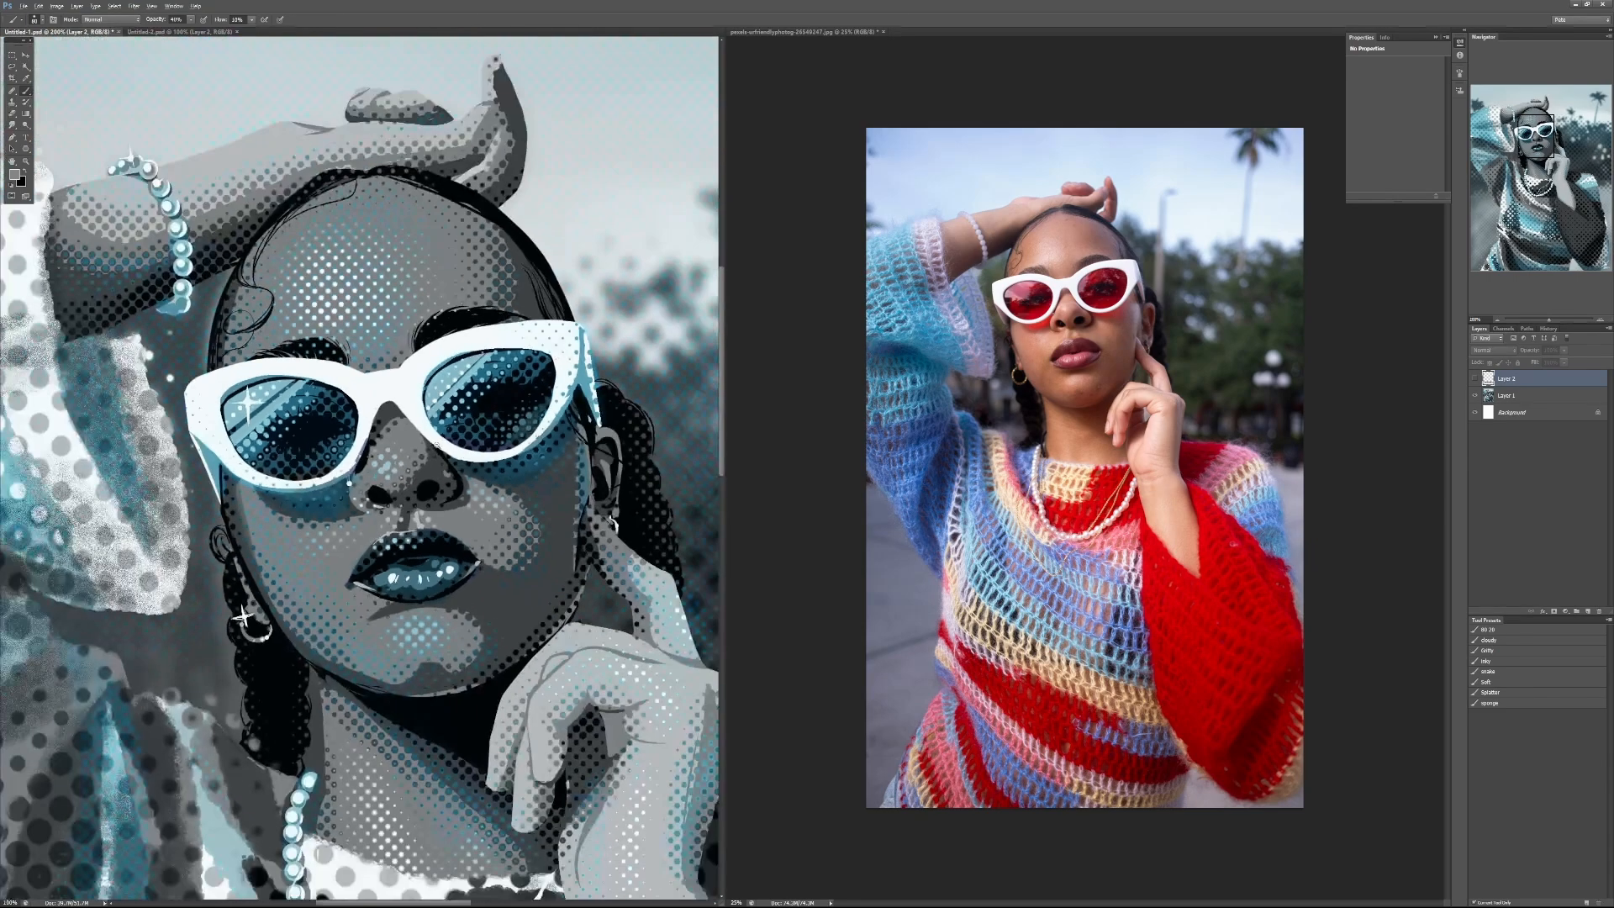
pyautogui.scroll(-1, 438, 443)
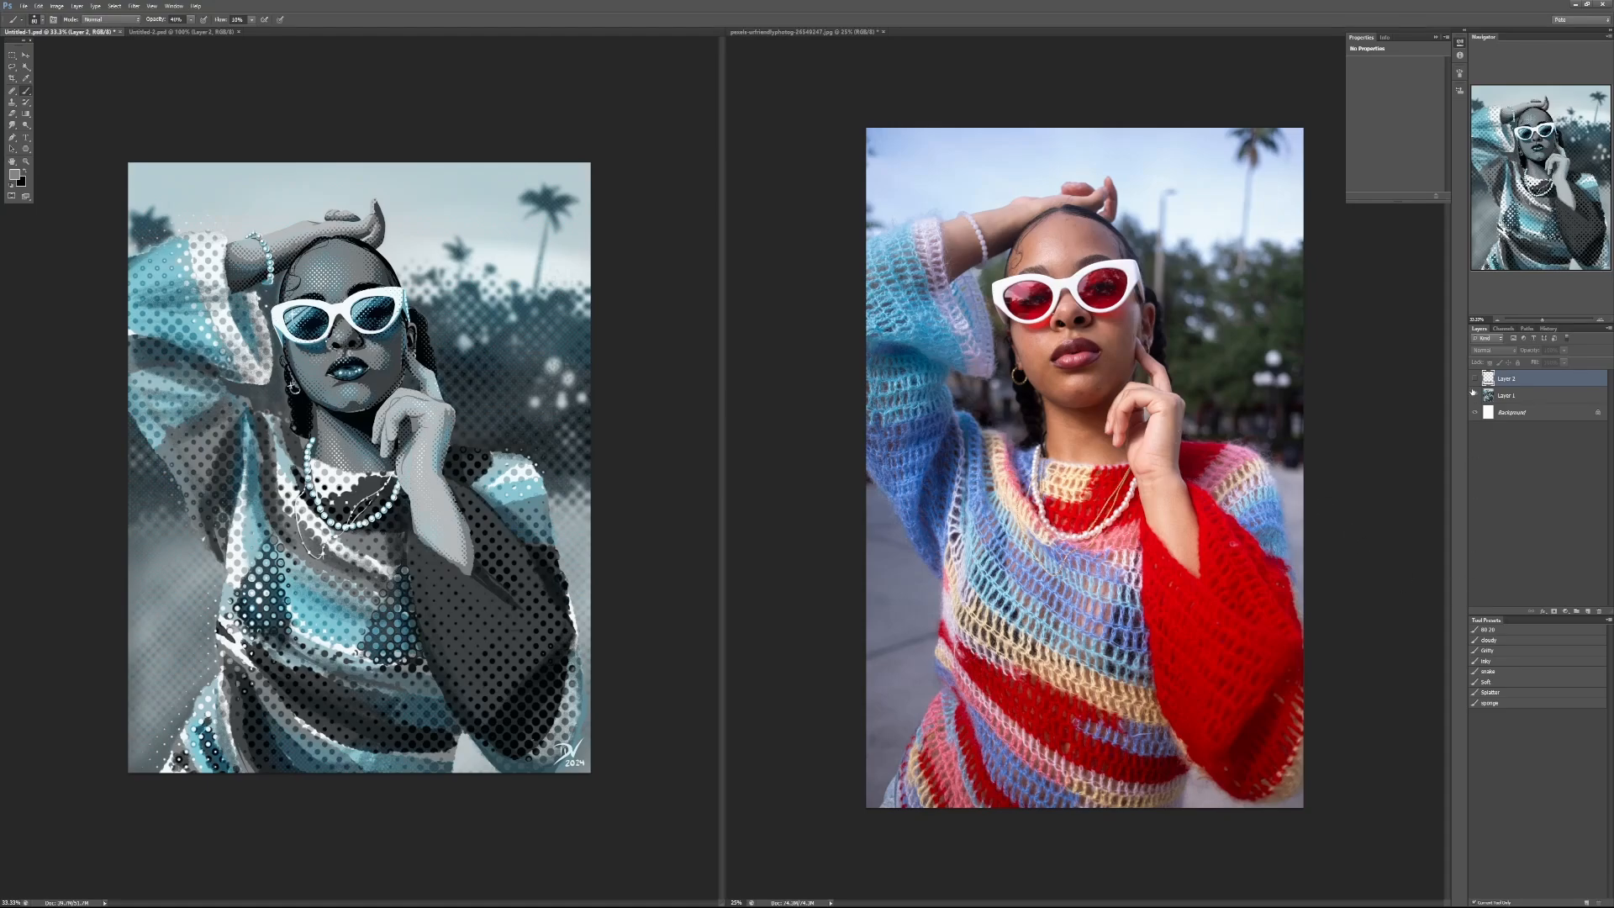
# Step: Add a new layer directly above Layer 1 and inspect the halftone sweater and its edge against the background
pyautogui.click(1507, 396)
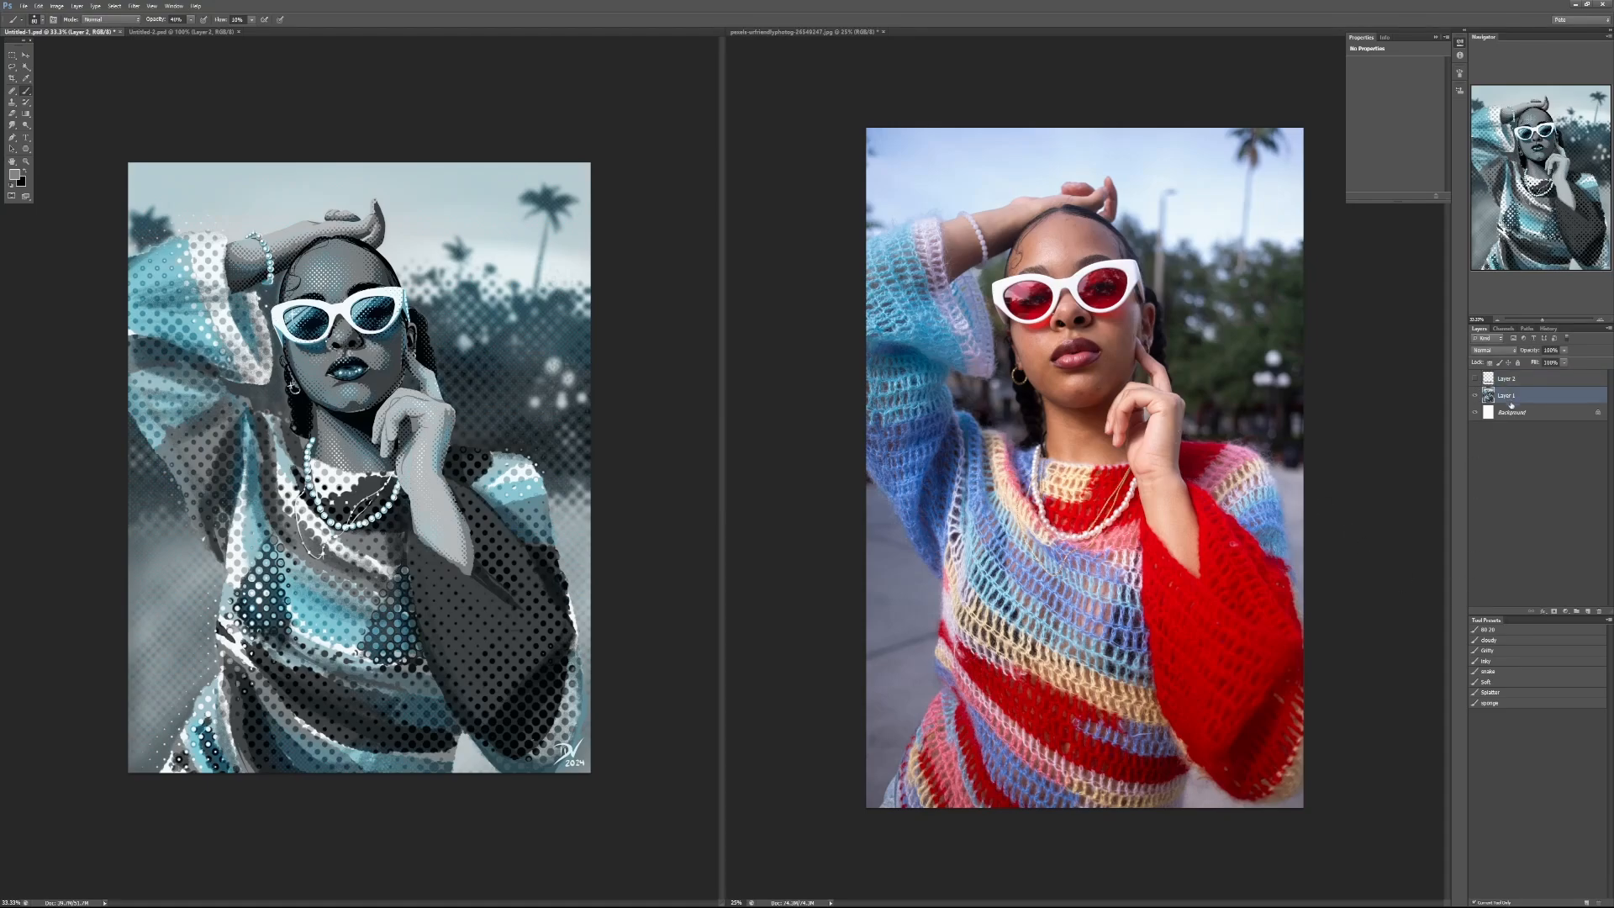
pyautogui.click(1588, 611)
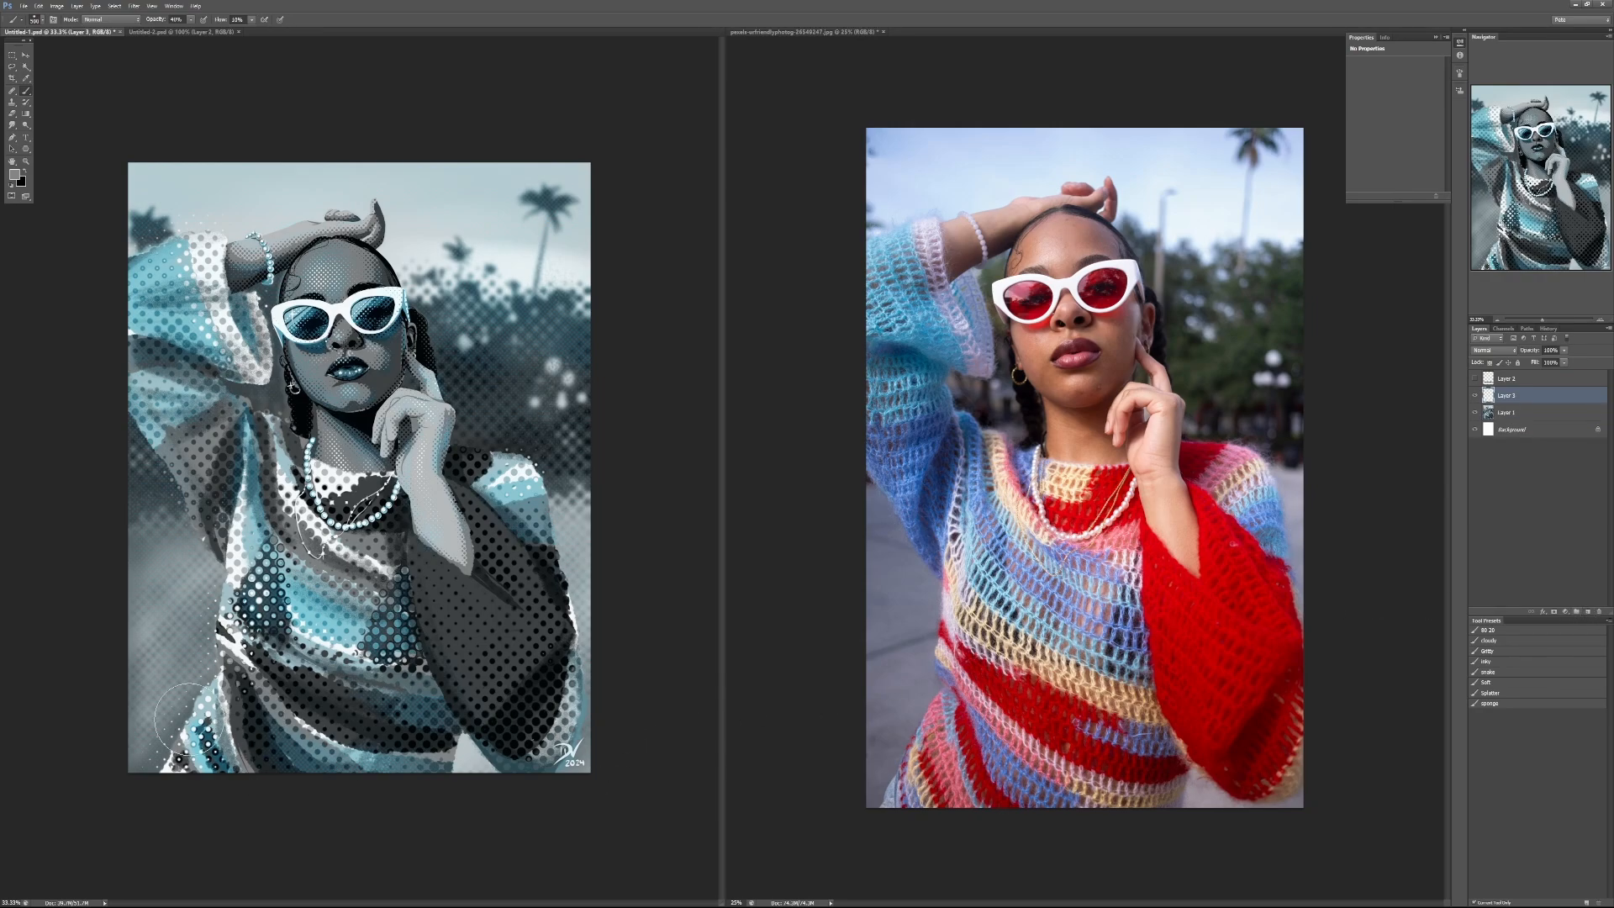
pyautogui.scroll(4, 171, 672)
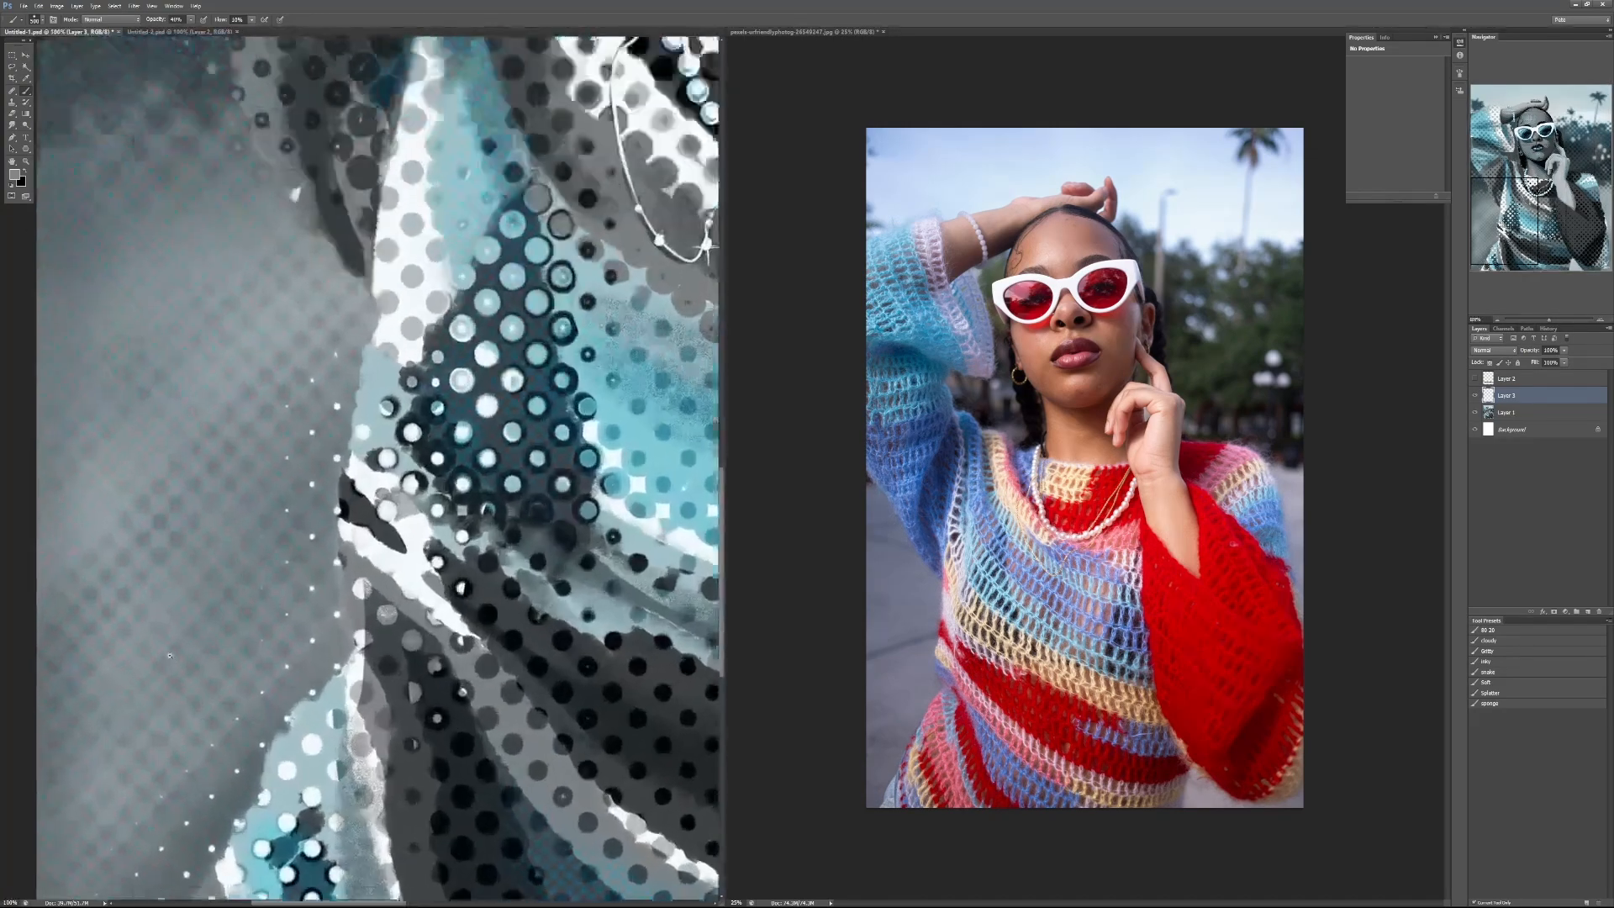
pyautogui.moveTo(232, 651); pyautogui.dragTo(467, 668)
pyautogui.scroll(-2, 417, 630)
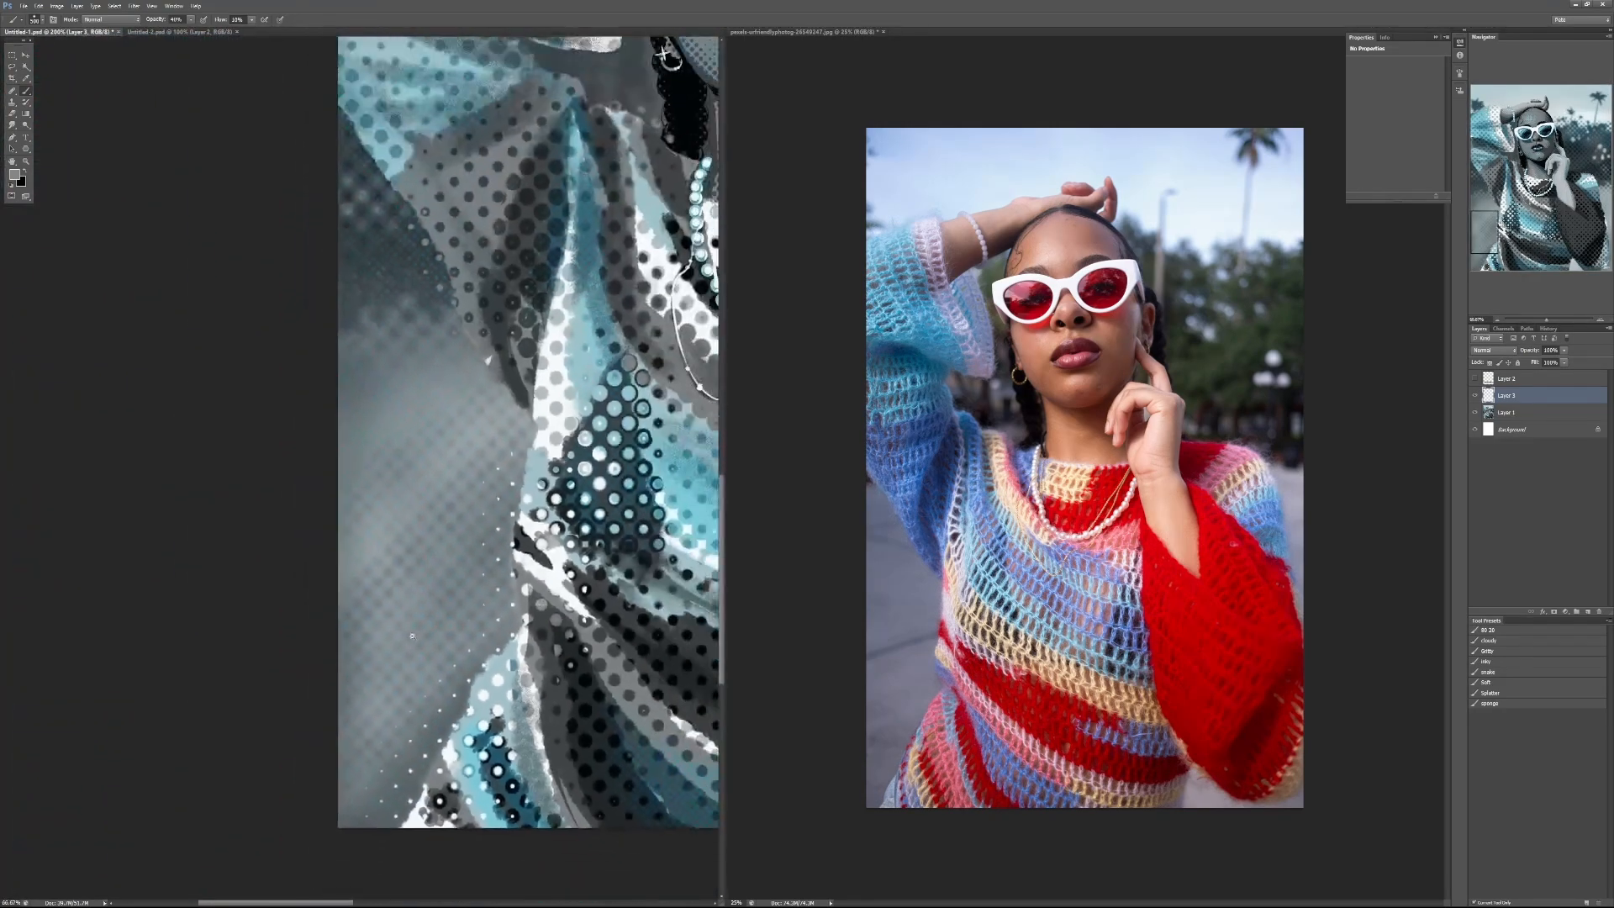
pyautogui.moveTo(500, 596)
pyautogui.mouseDown()
pyautogui.moveTo(386, 709)
pyautogui.moveTo(273, 750)
pyautogui.moveTo(291, 745)
pyautogui.mouseUp()
pyautogui.scroll(-1, 291, 745)
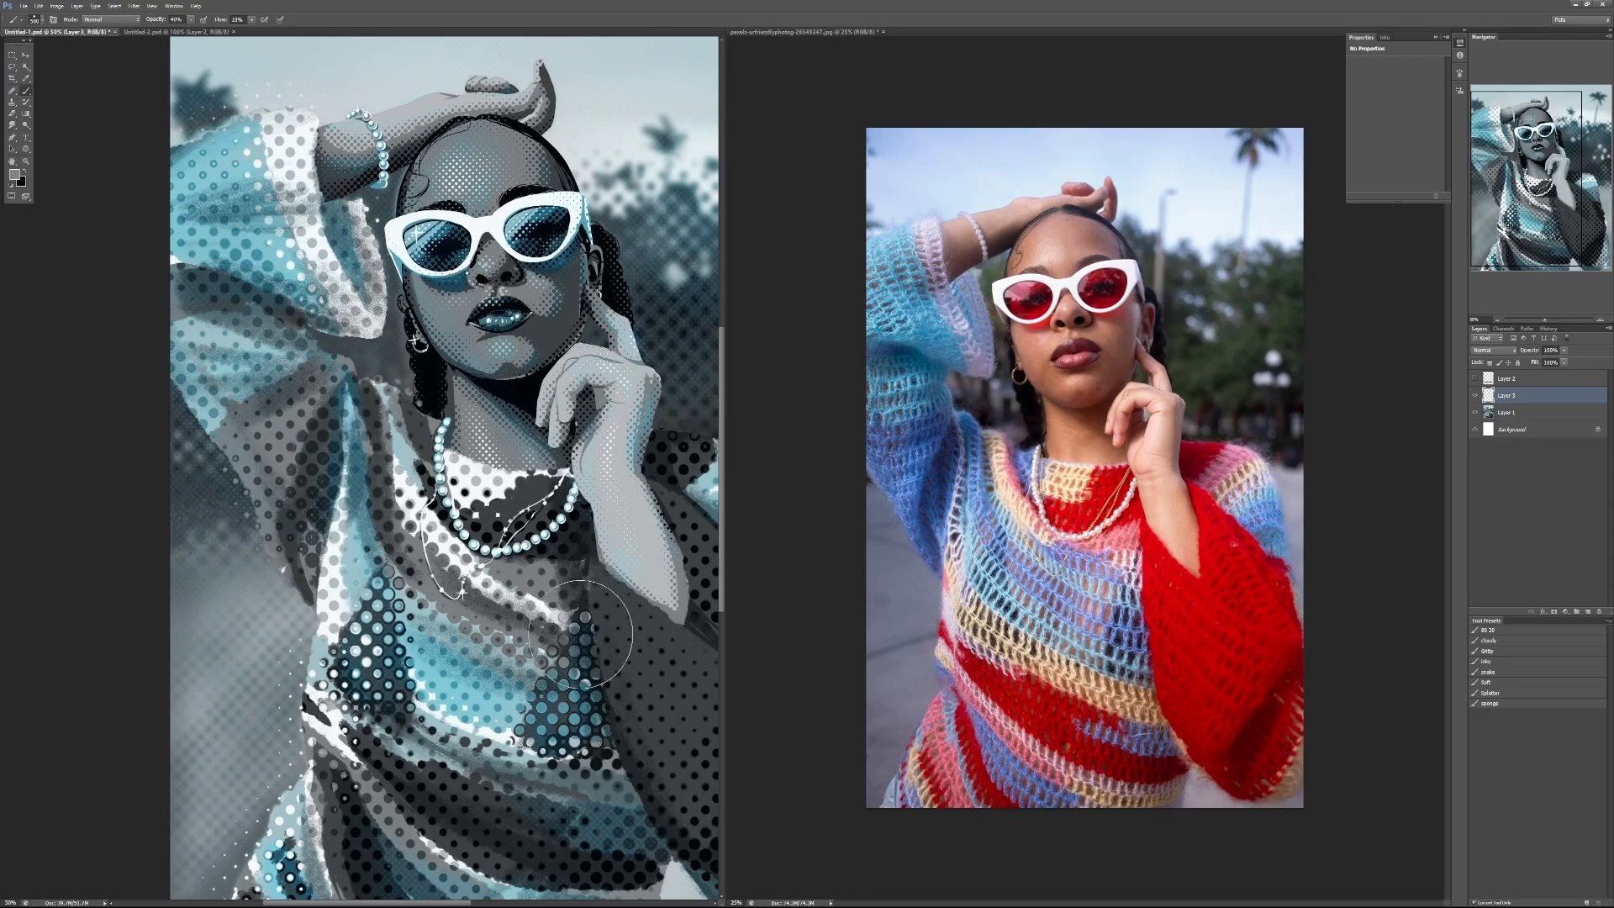
pyautogui.moveTo(581, 634); pyautogui.dragTo(679, 392)
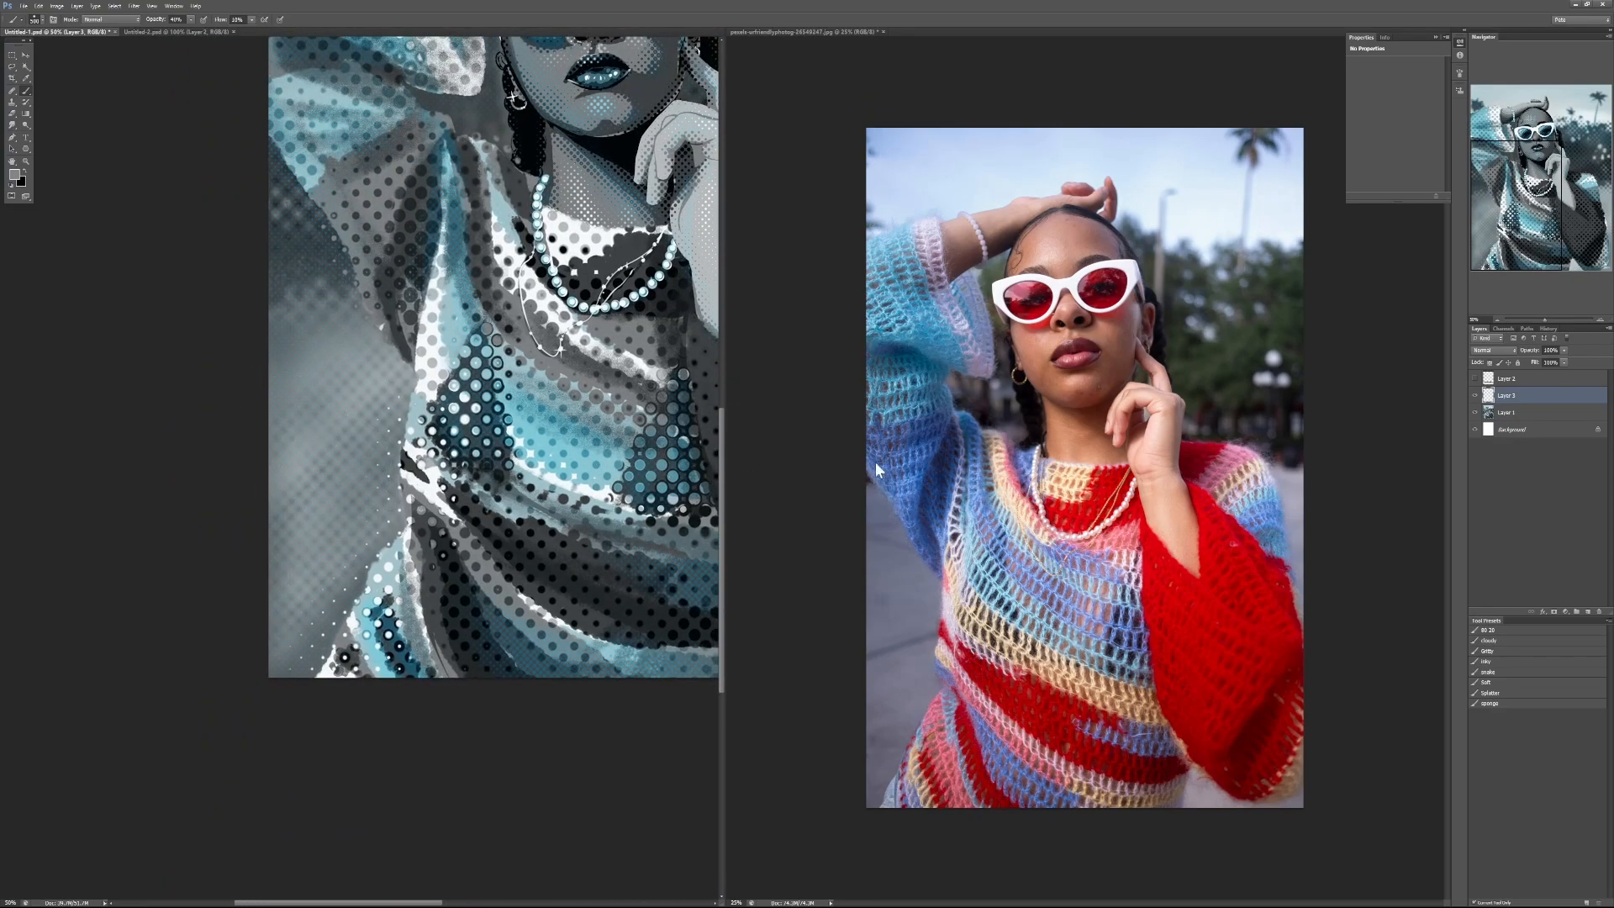
# Step: With an enlarged Soft brush preset in white, paint a light haze over the halftone background beside the lower sweater edge
pyautogui.click(1489, 683)
pyautogui.press('d')
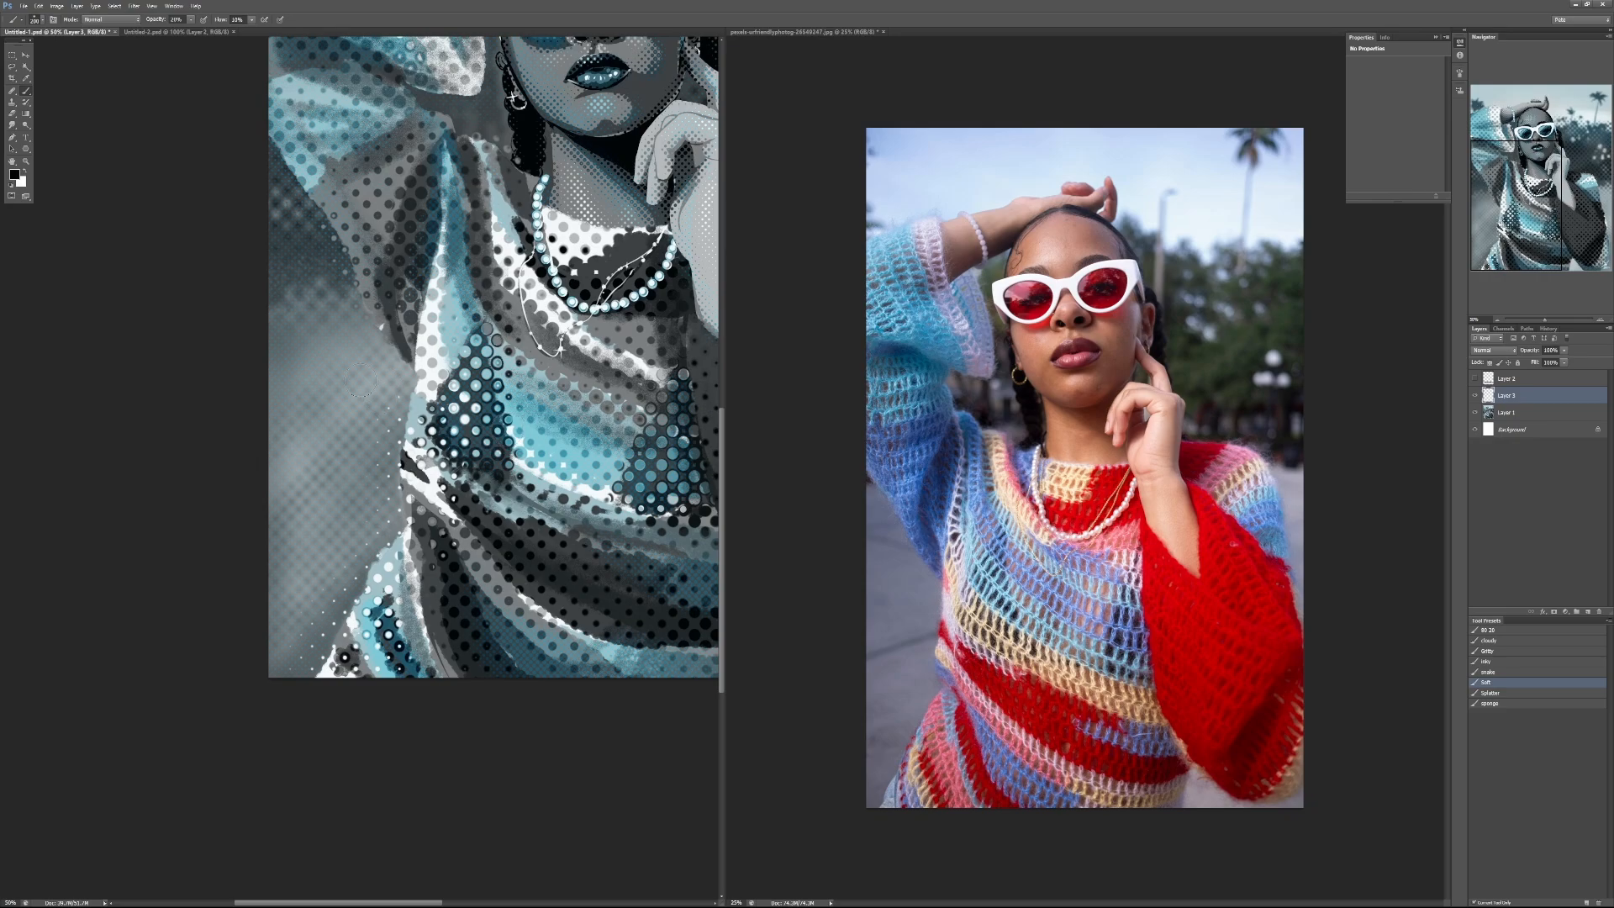
pyautogui.press('x')
pyautogui.press(']')
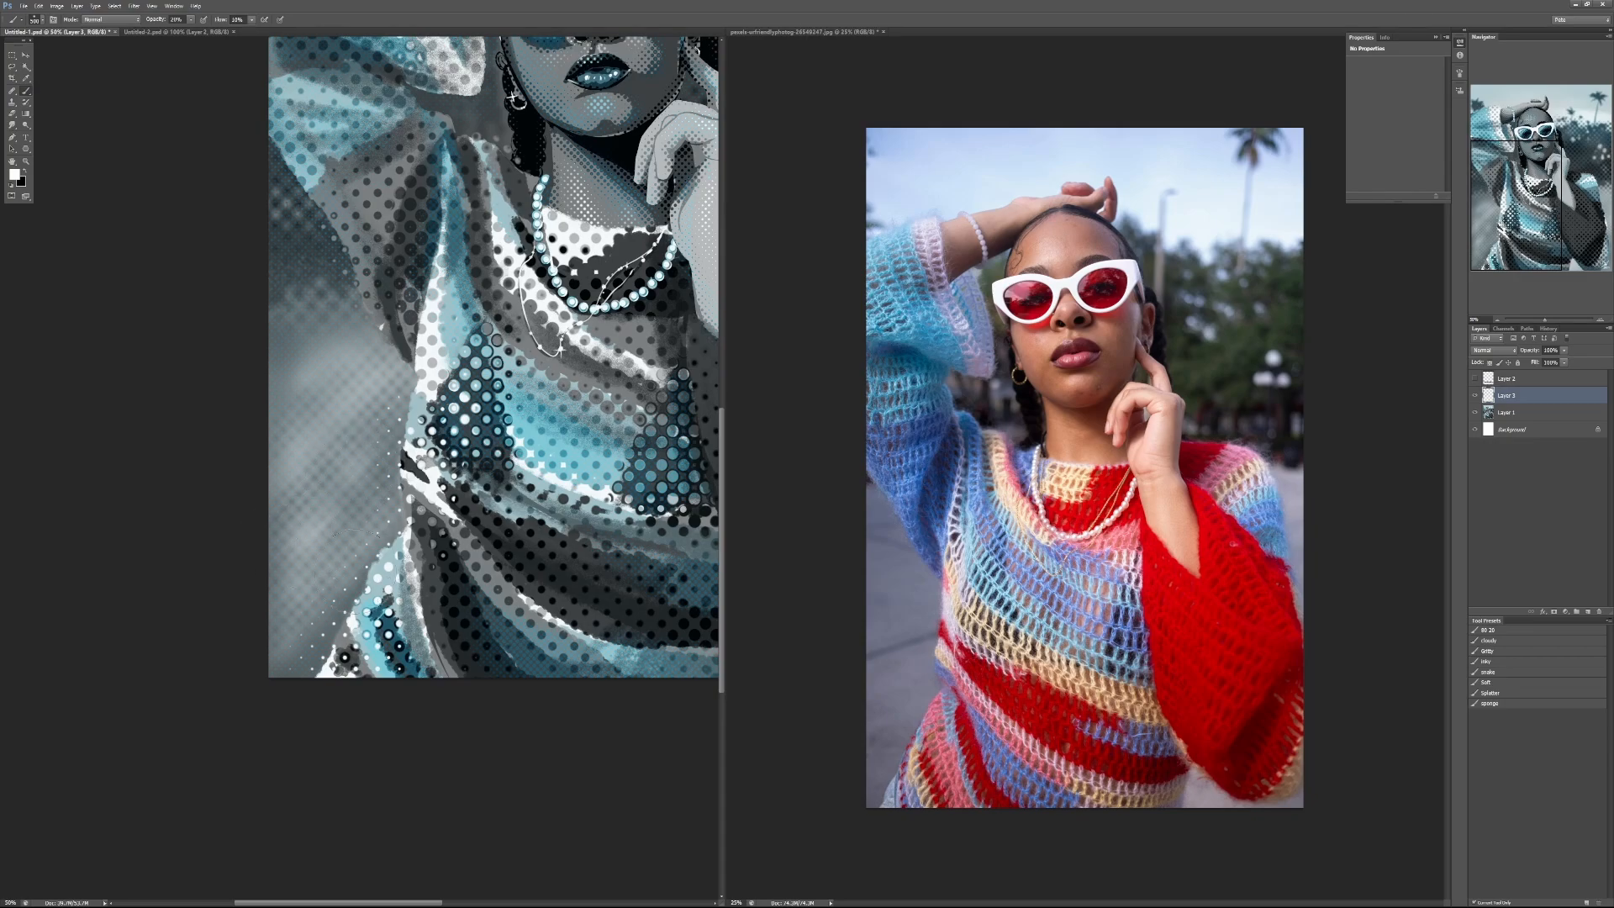
pyautogui.moveTo(356, 572)
pyautogui.mouseDown()
pyautogui.moveTo(307, 638)
pyautogui.moveTo(341, 592)
pyautogui.mouseUp()
pyautogui.moveTo(499, 492); pyautogui.dragTo(349, 638)
pyautogui.moveTo(392, 486); pyautogui.dragTo(502, 711)
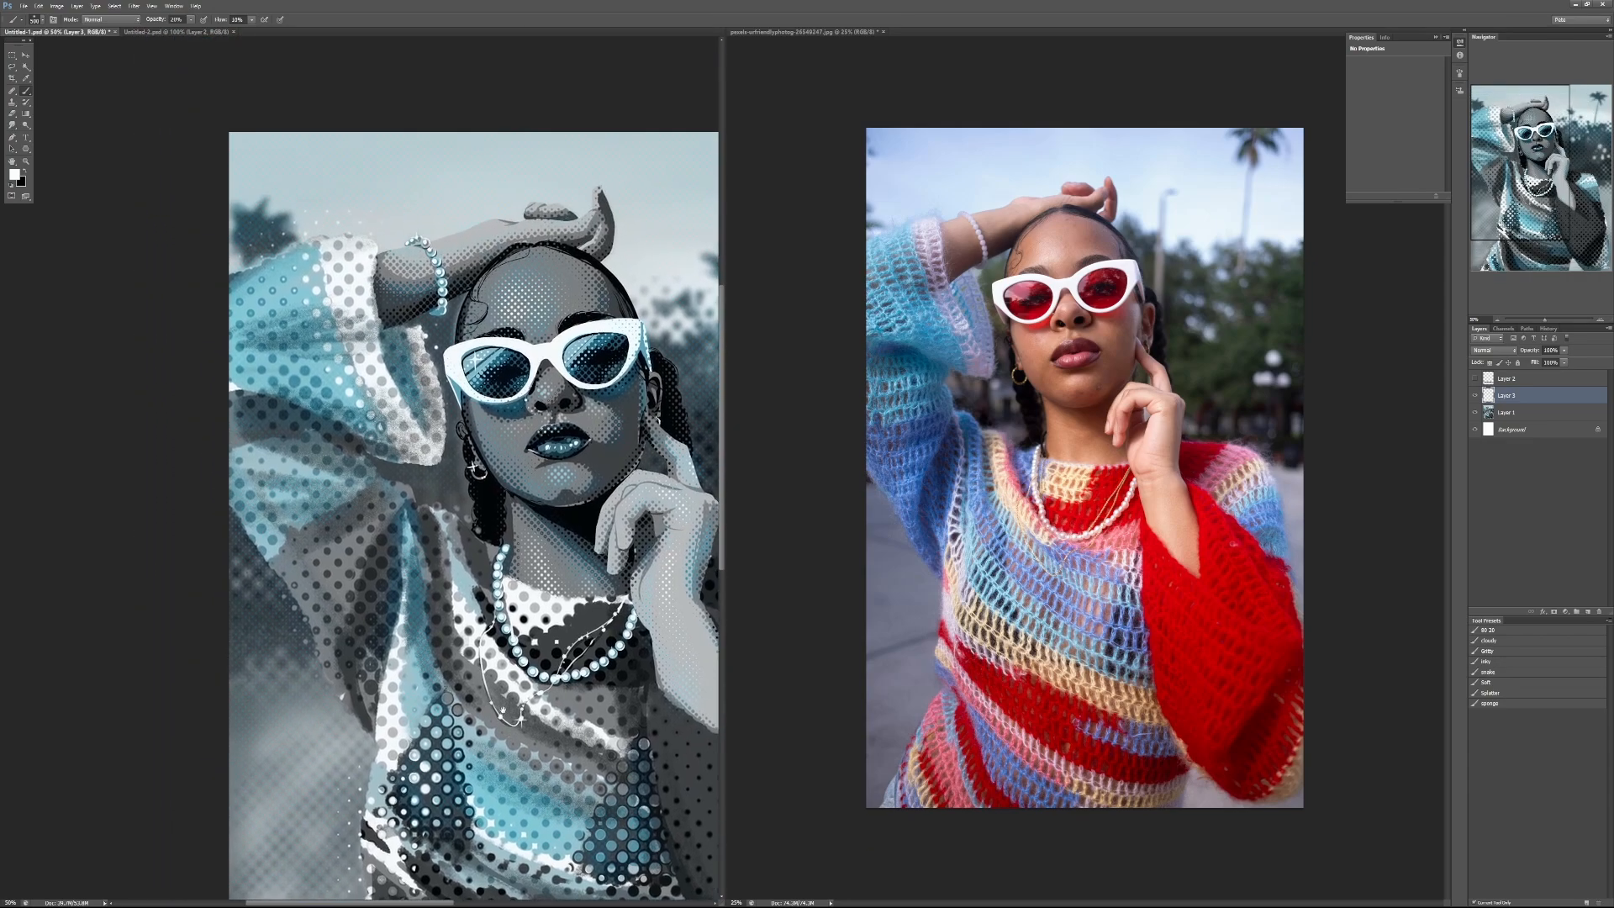
# Step: Examine the halftone patterns on the sleeves, sweater, face and hand up close and check how they read at full view
pyautogui.scroll(1, 319, 351)
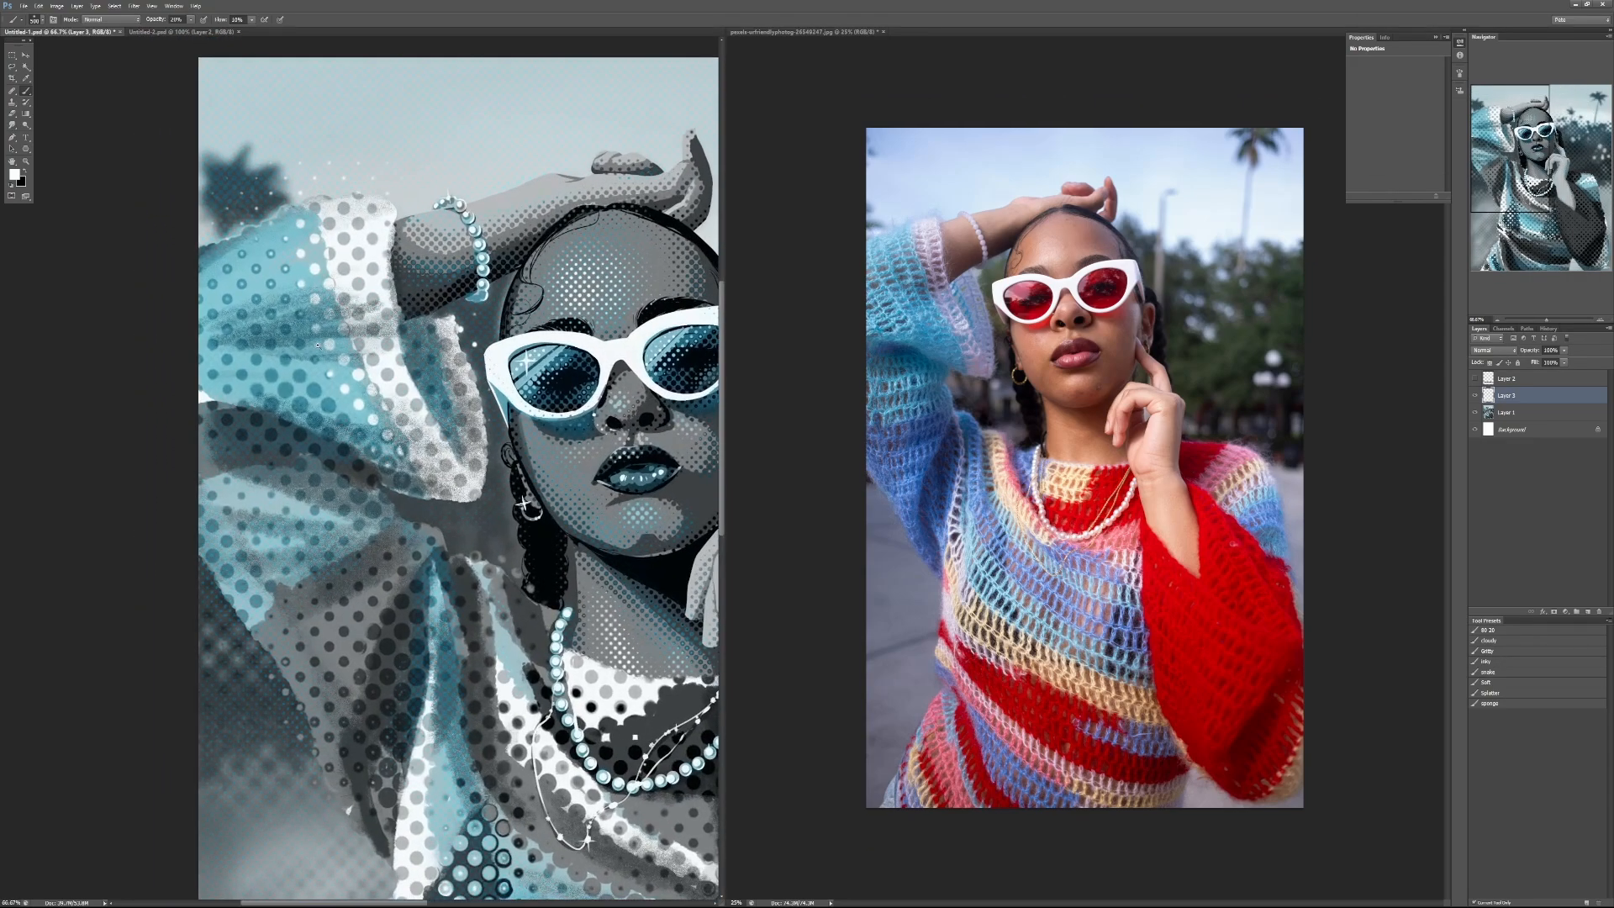
pyautogui.scroll(1, 318, 345)
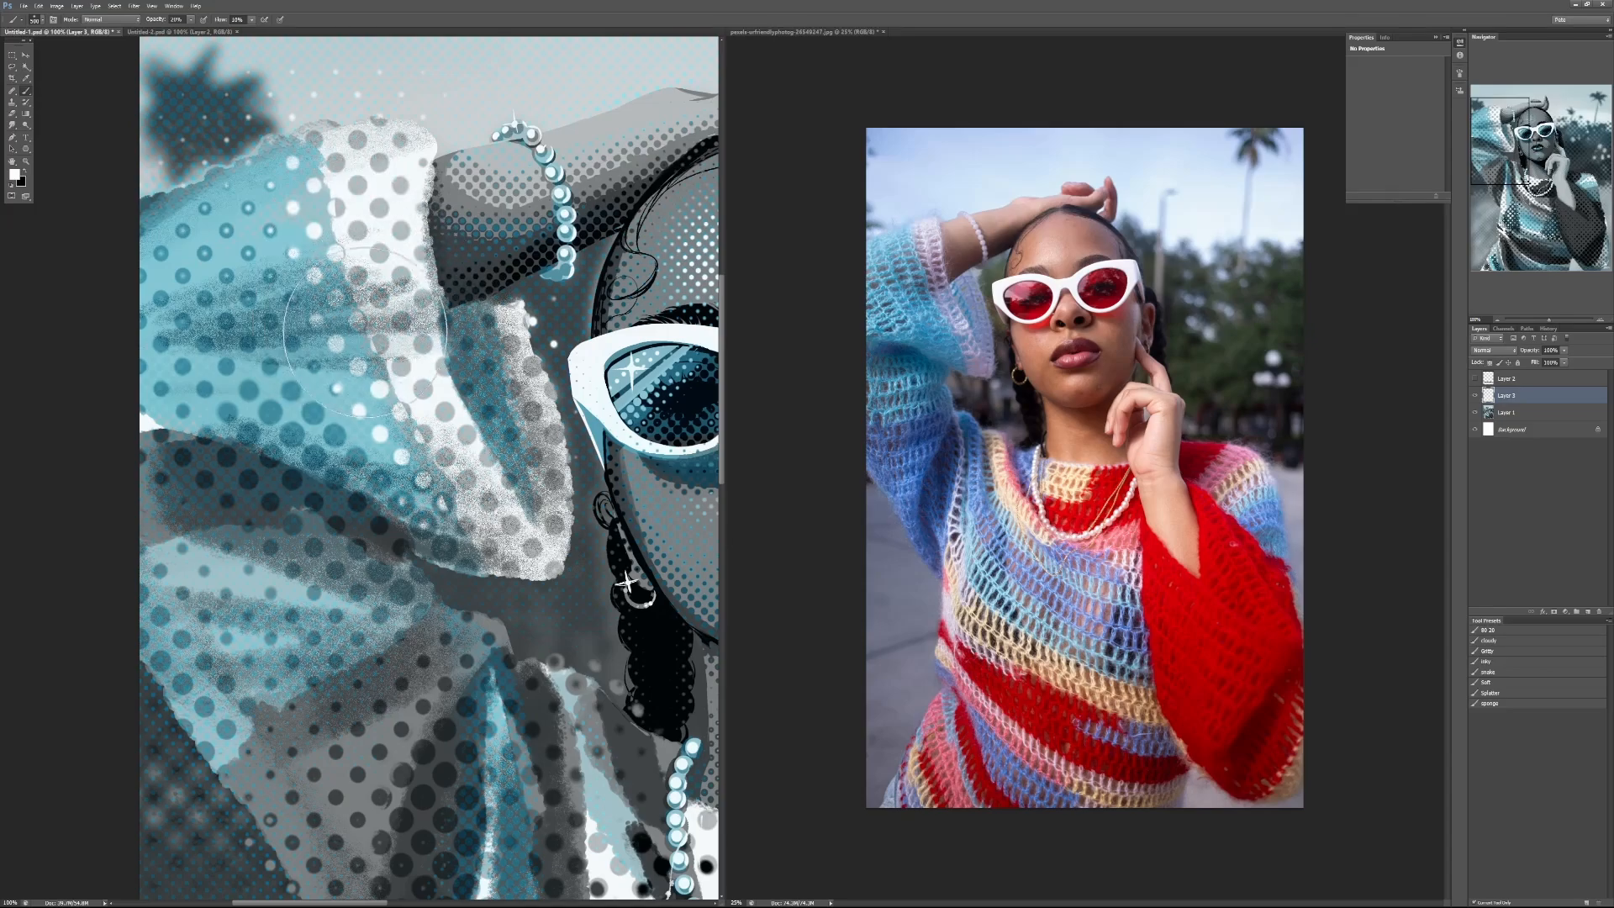
pyautogui.keyDown('space'); pyautogui.moveTo(632, 874); pyautogui.dragTo(70, 15); pyautogui.keyUp('space')
pyautogui.scroll(-1, 412, 529)
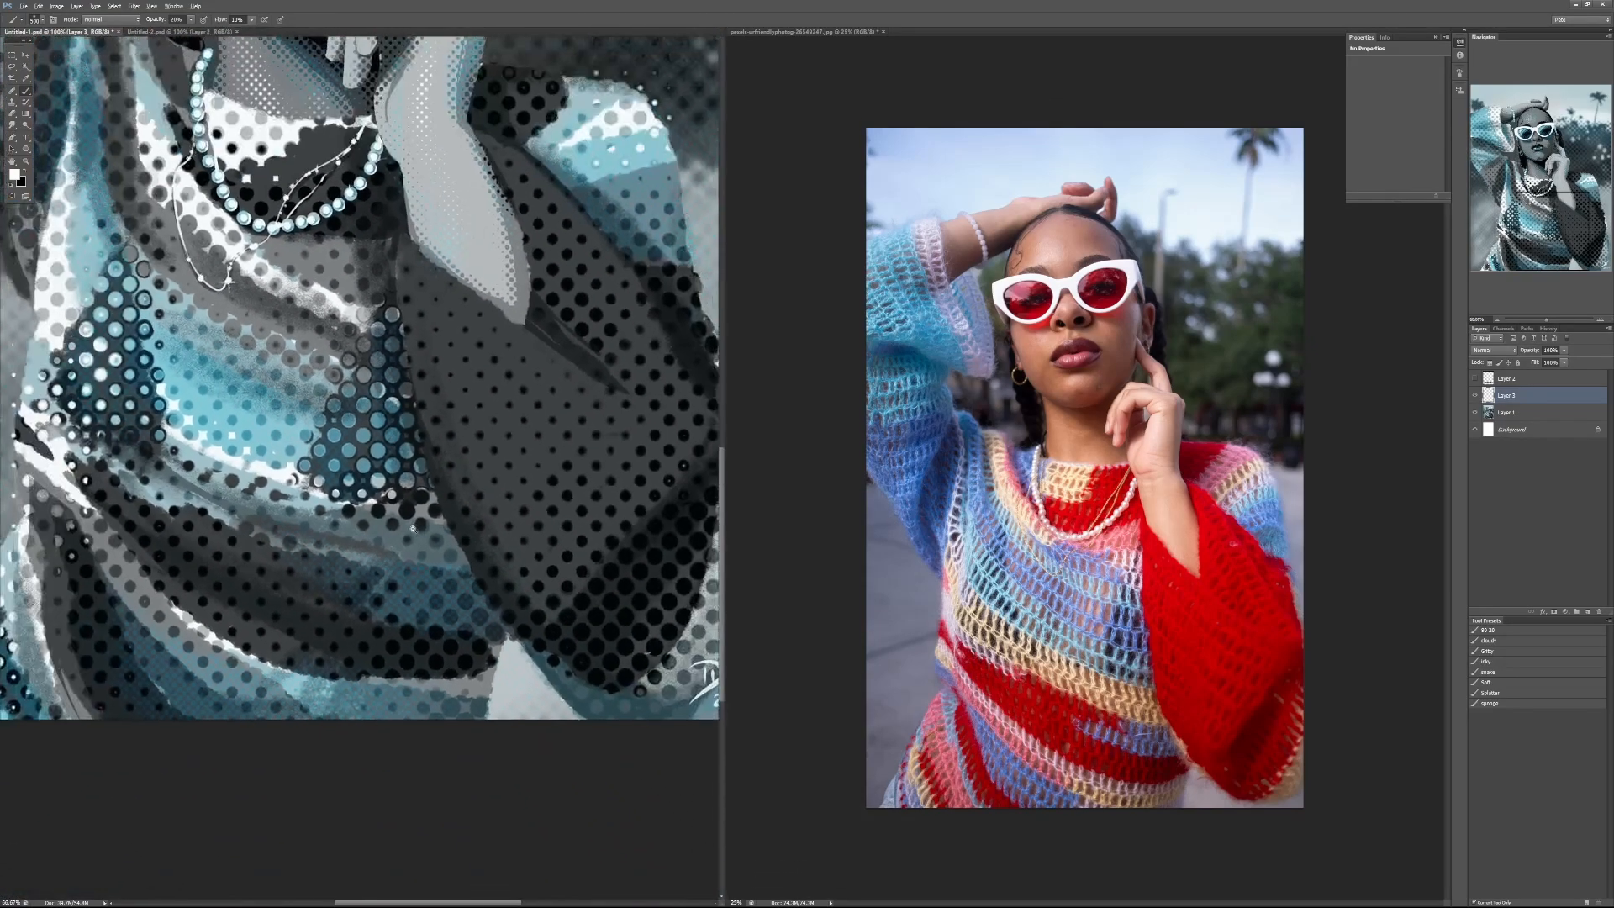
pyautogui.scroll(-2, 412, 529)
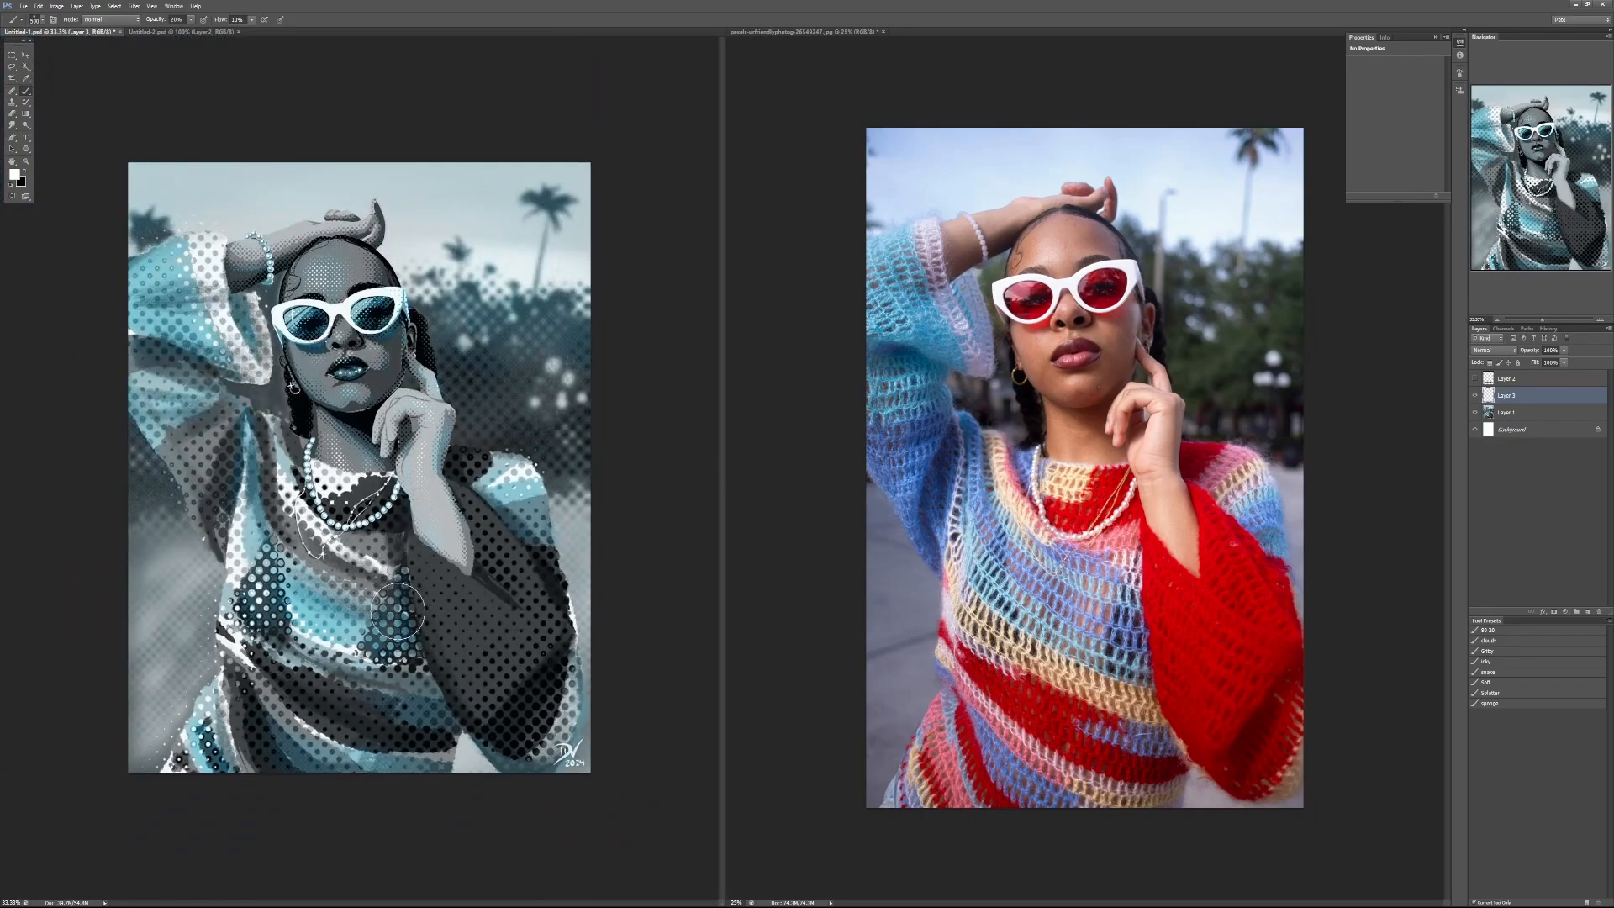
pyautogui.scroll(2, 376, 360)
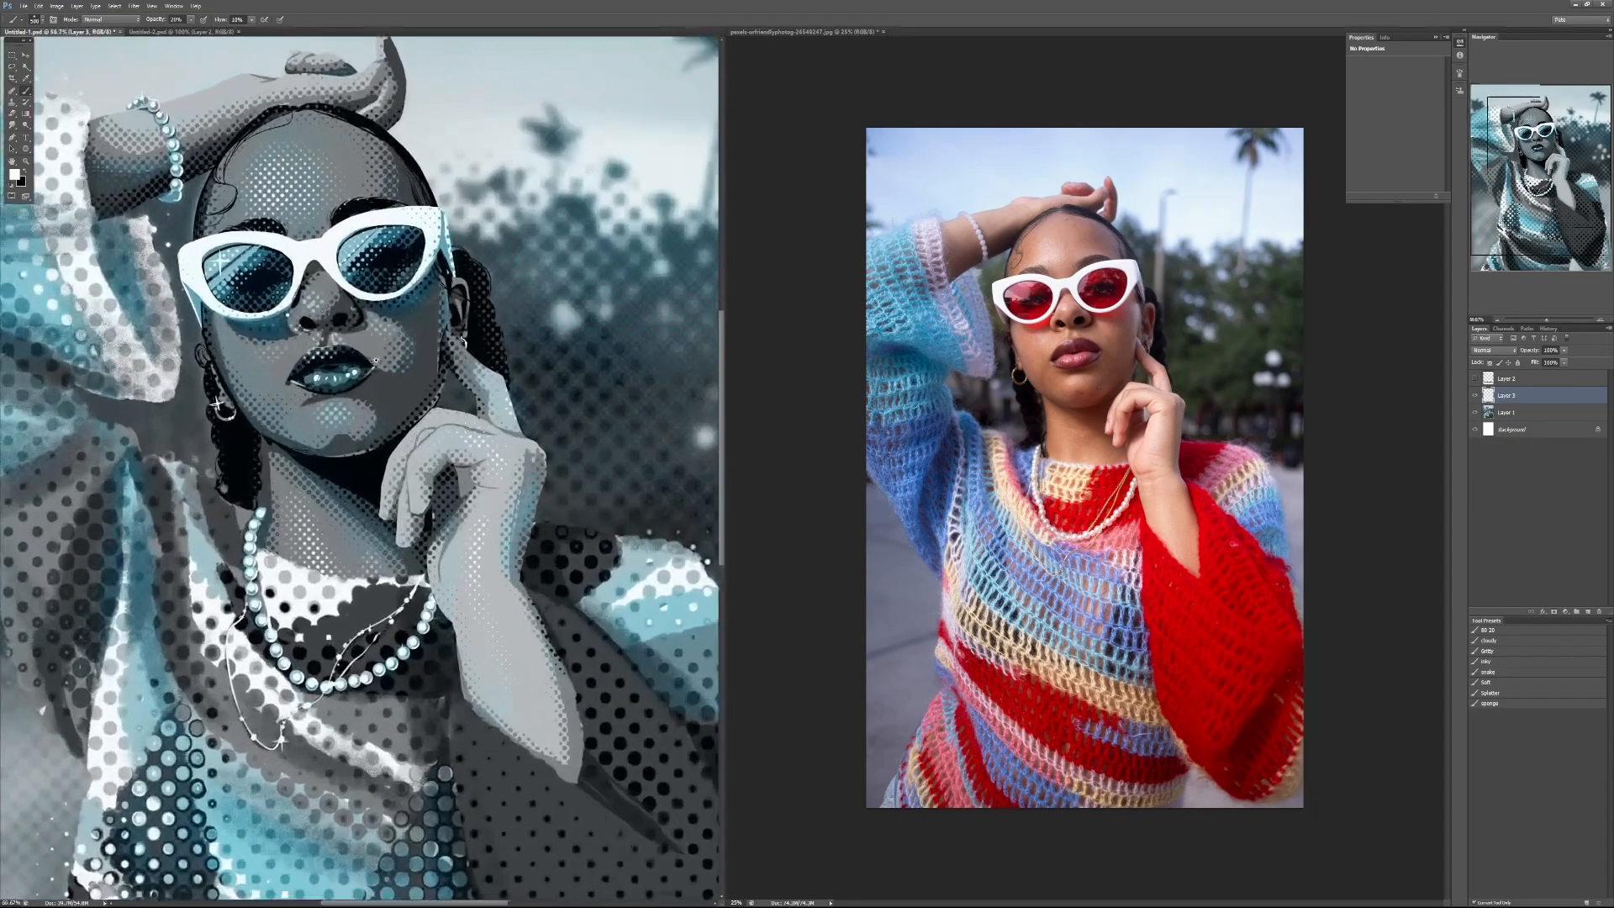
pyautogui.scroll(2, 376, 360)
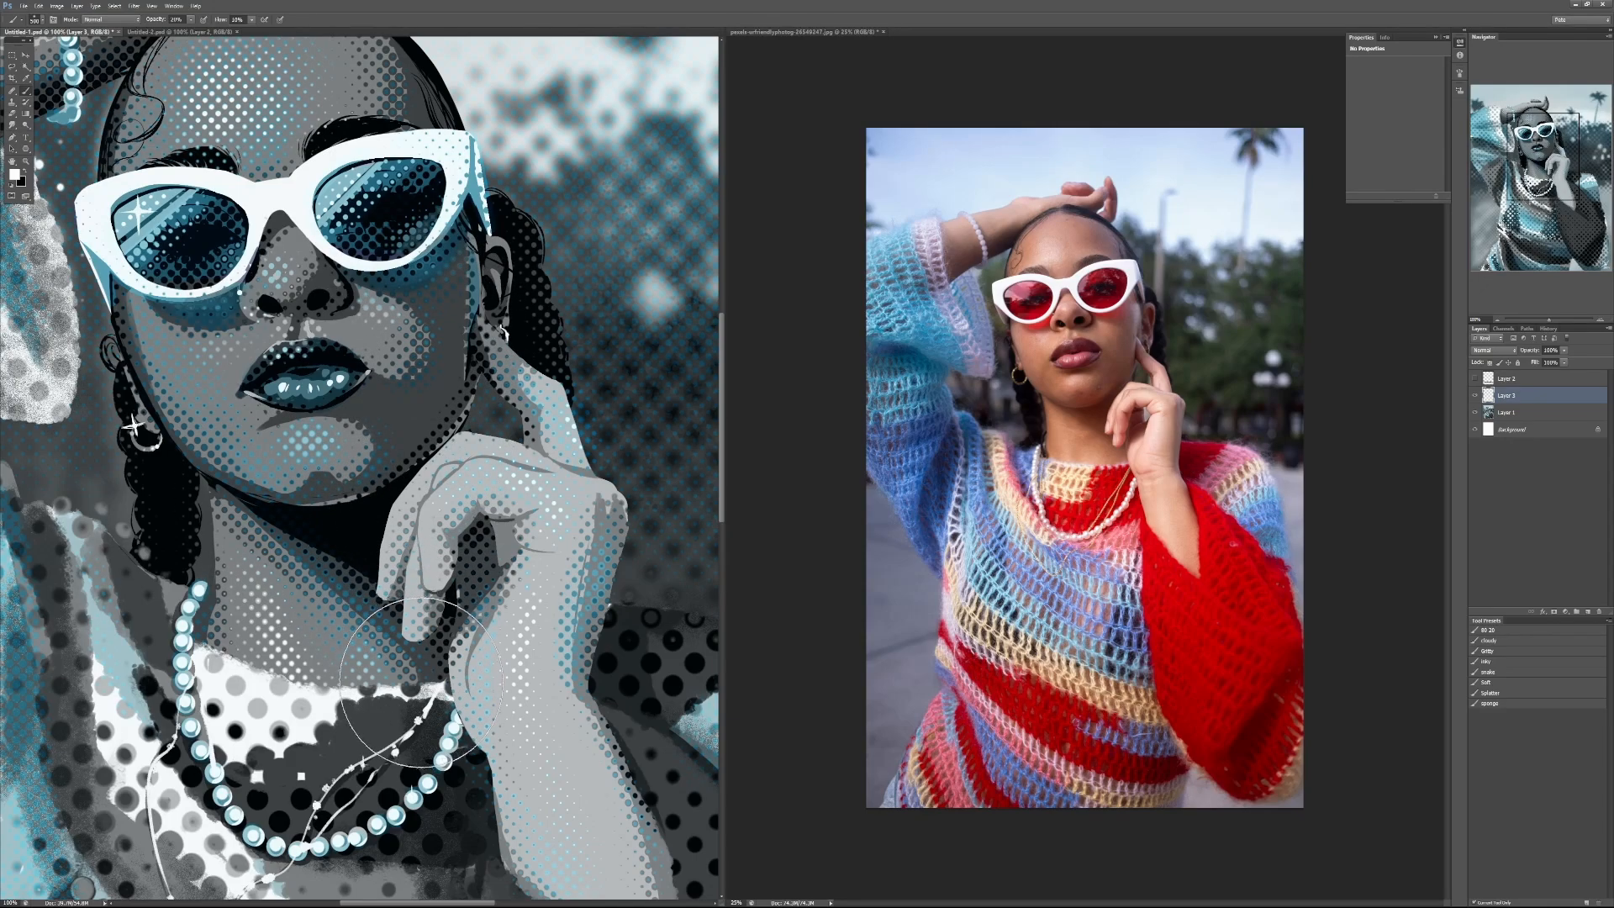
pyautogui.scroll(1, 389, 728)
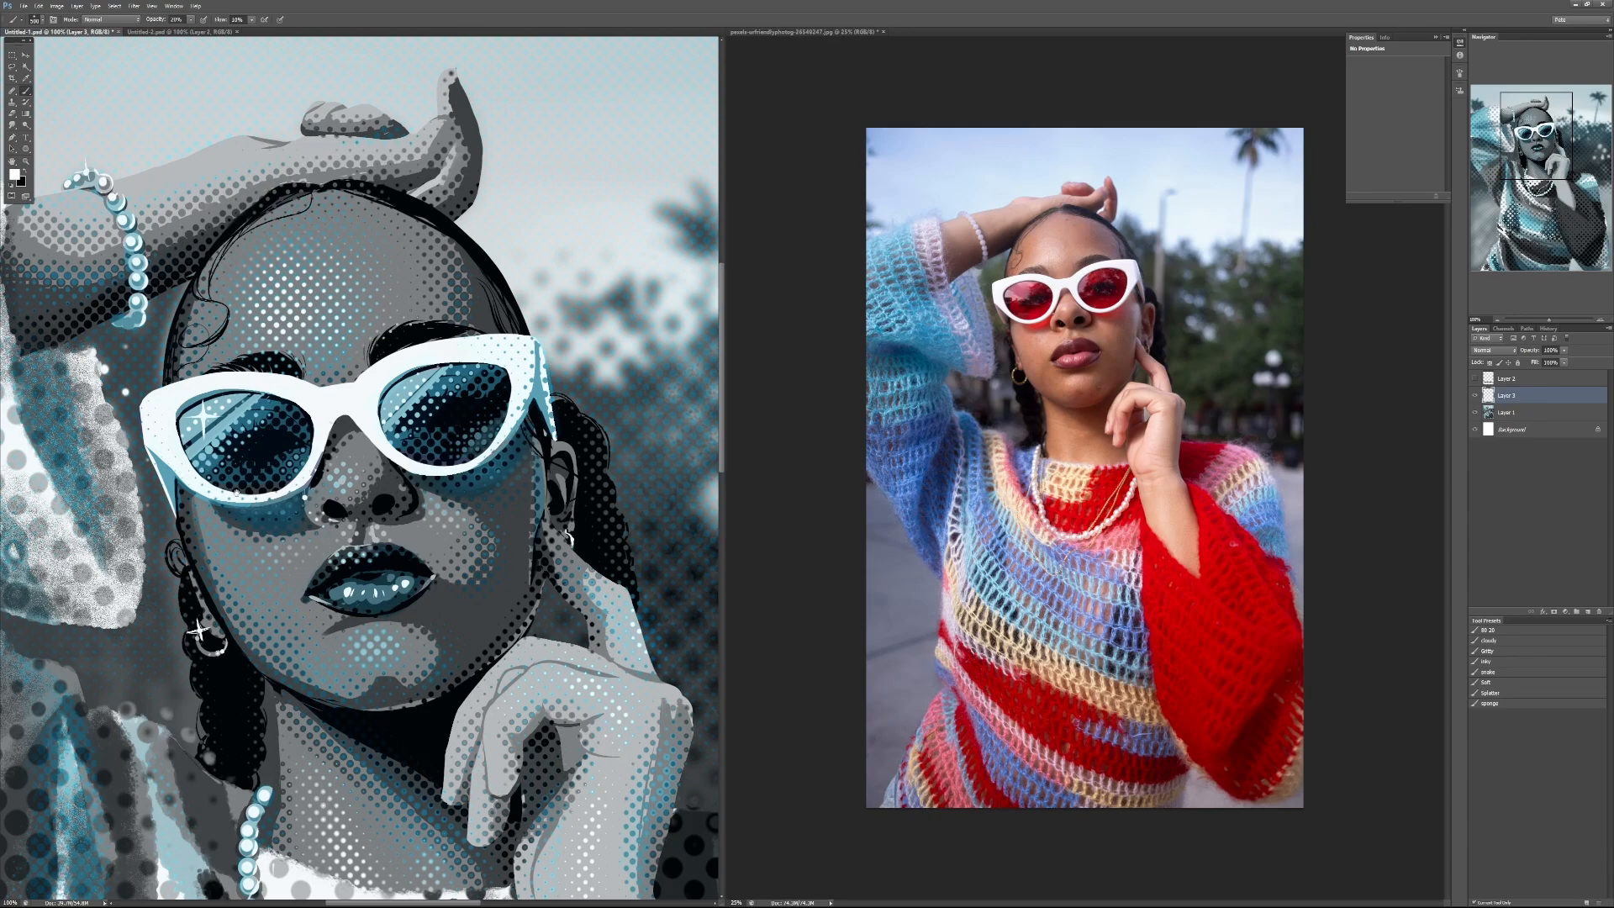
pyautogui.moveTo(237, 494)
pyautogui.mouseDown()
pyautogui.moveTo(556, 486)
pyautogui.moveTo(620, 628)
pyautogui.mouseUp()
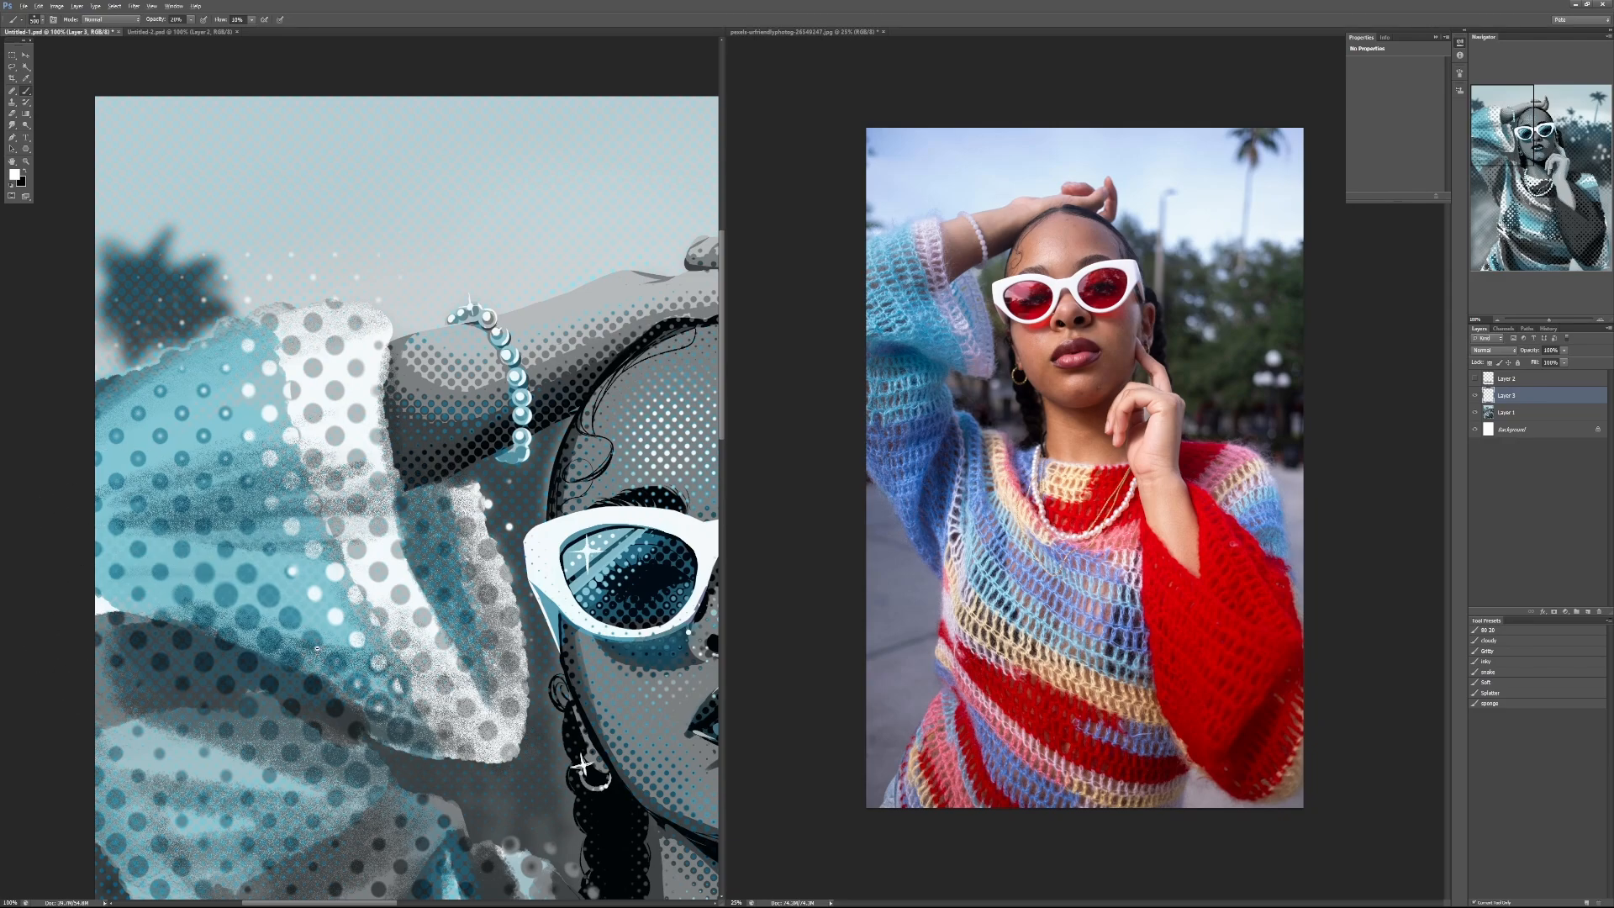
pyautogui.hotkey('ctrl', '-')
pyautogui.hotkey('ctrl', '-')
pyautogui.hotkey('ctrl', '-')
pyautogui.hotkey('ctrl', '-')
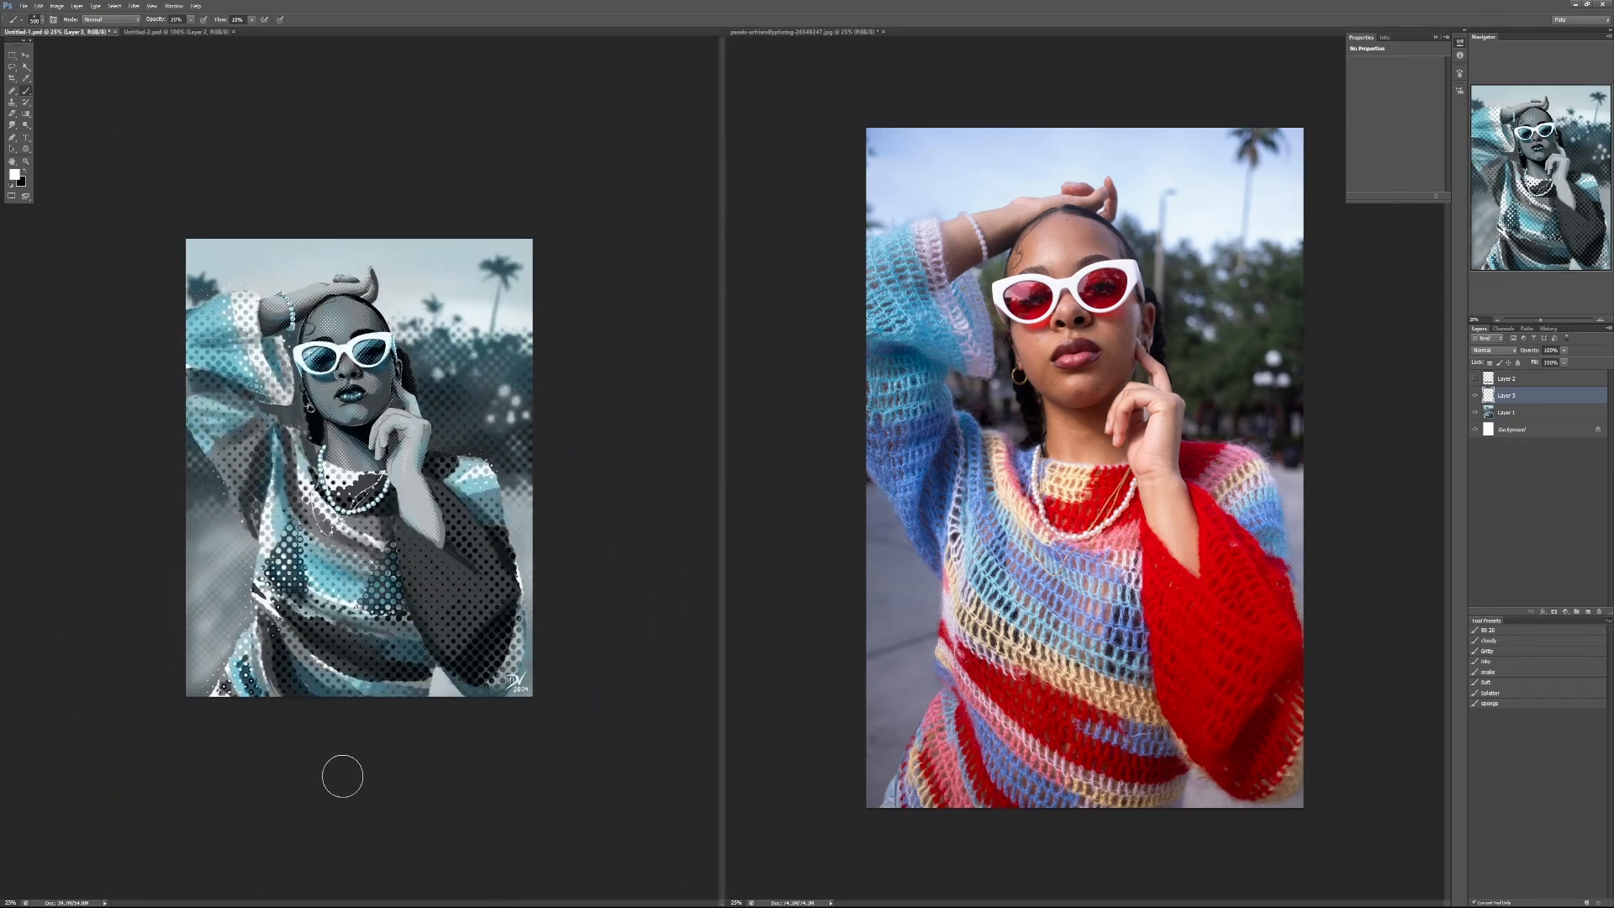
pyautogui.press('super+s')
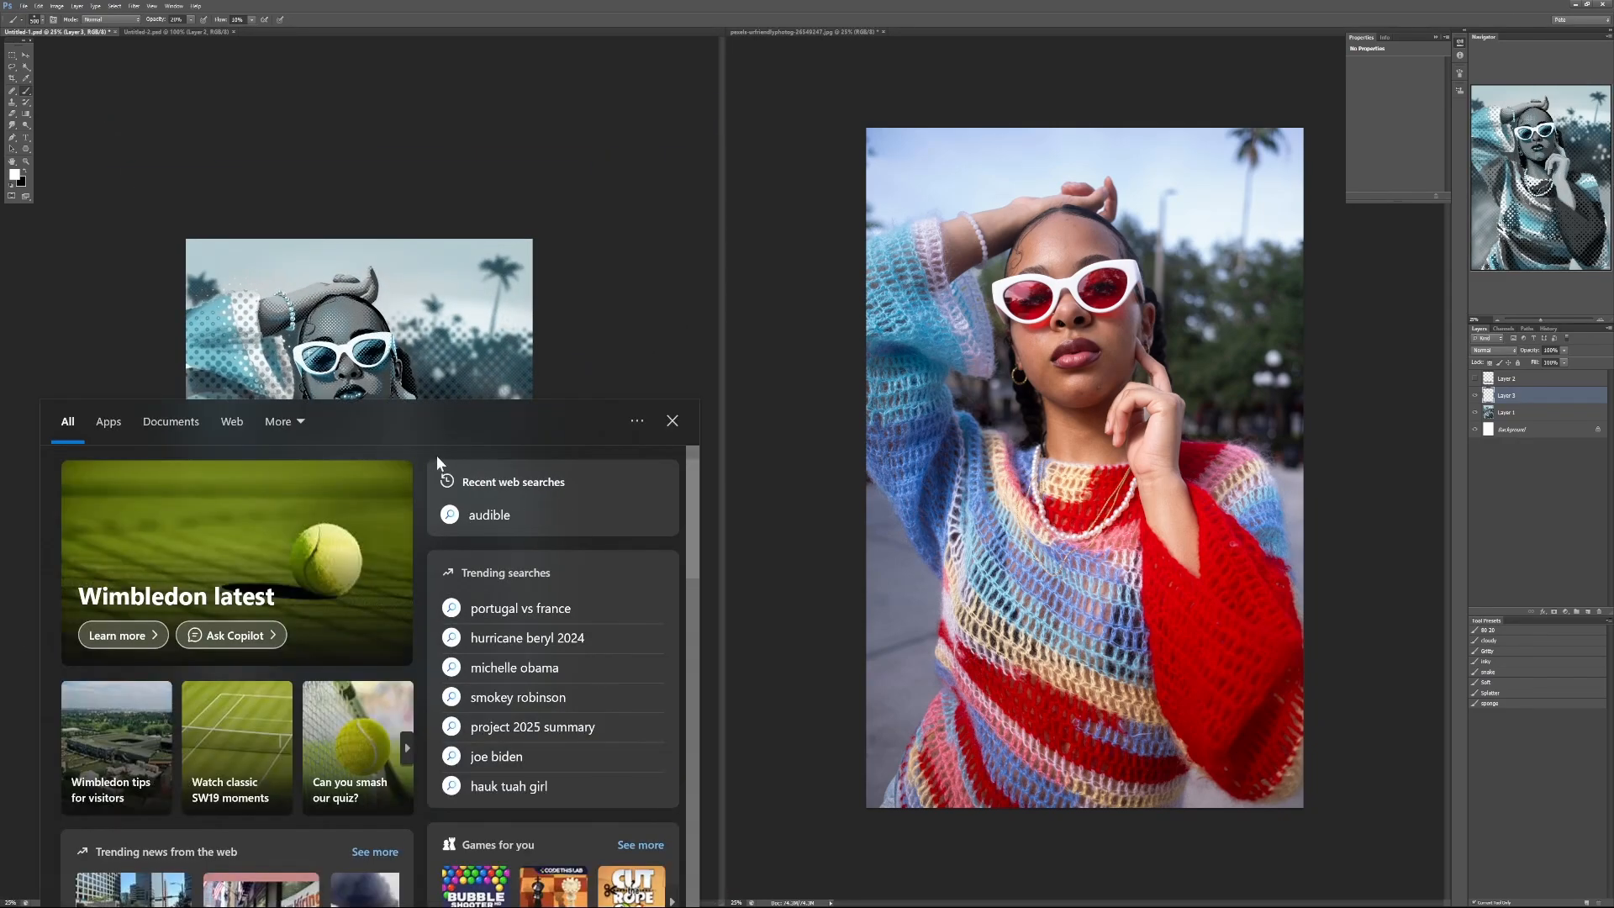
pyautogui.press('Escape')
pyautogui.hotkey('ctrl', '+')
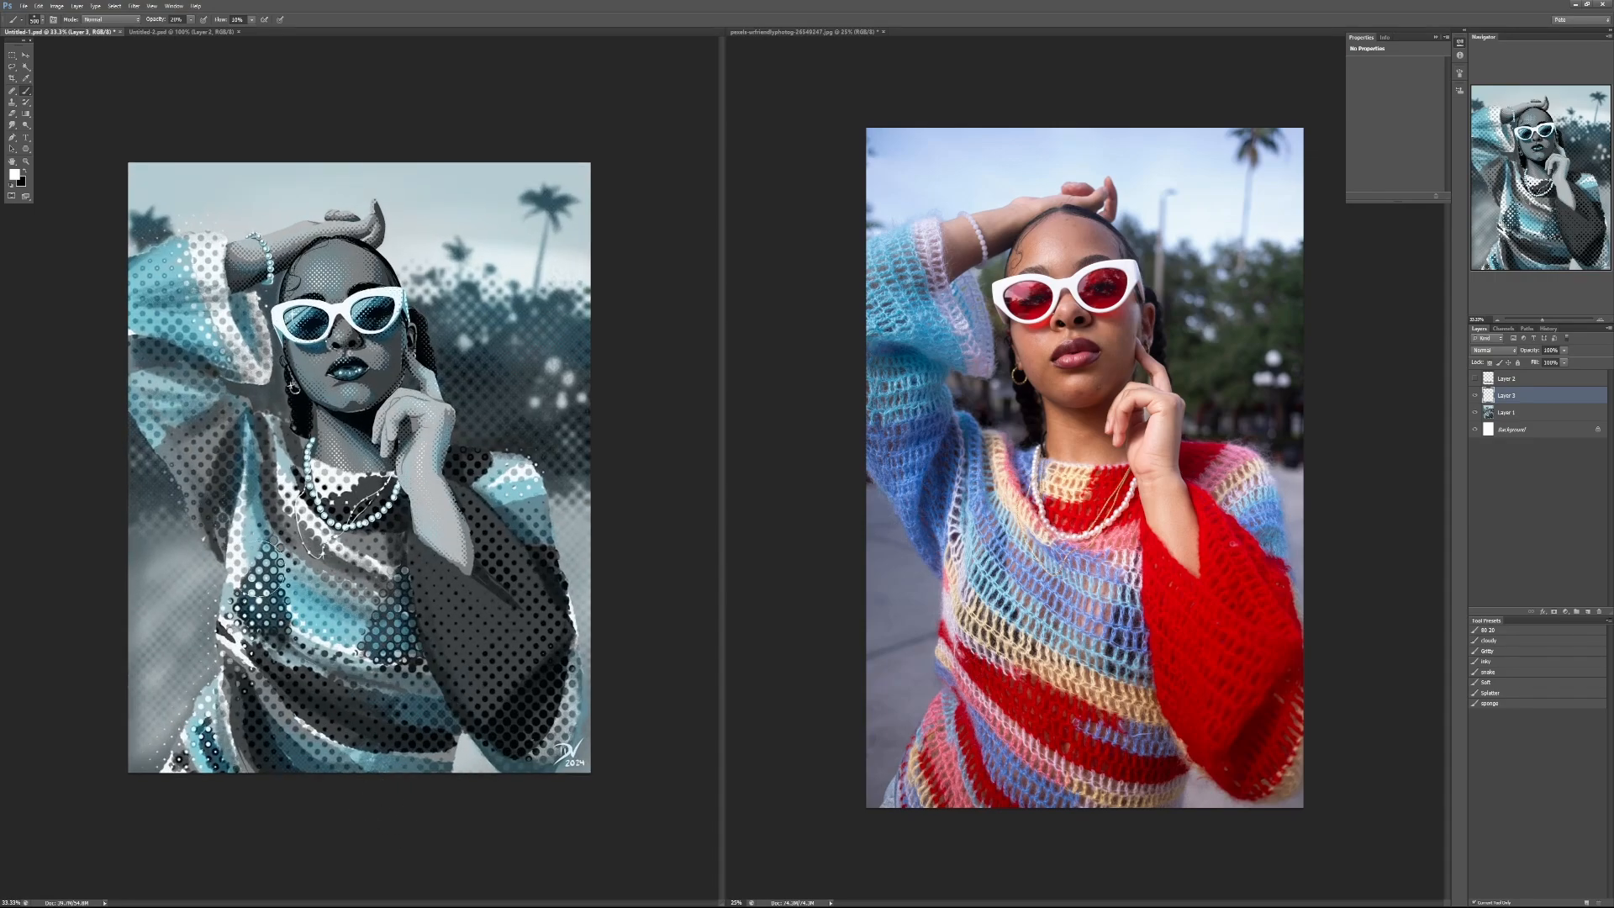
# Step: Hide Layer 3 and add a Selective Color adjustment layer directly above Layer 1
pyautogui.click(1473, 398)
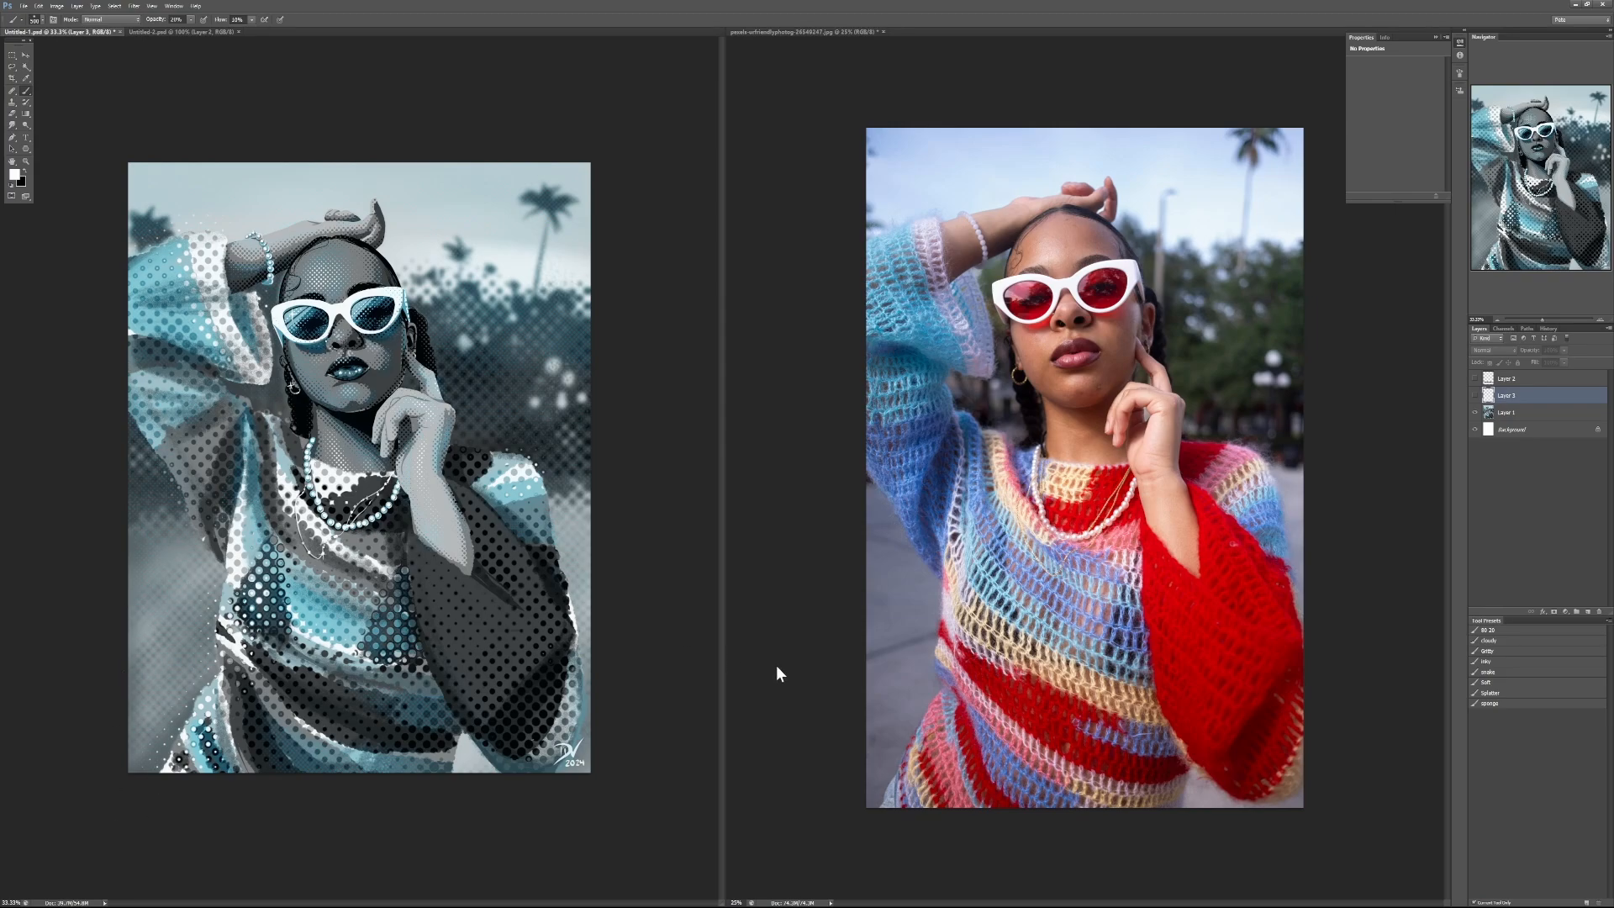
pyautogui.click(1515, 416)
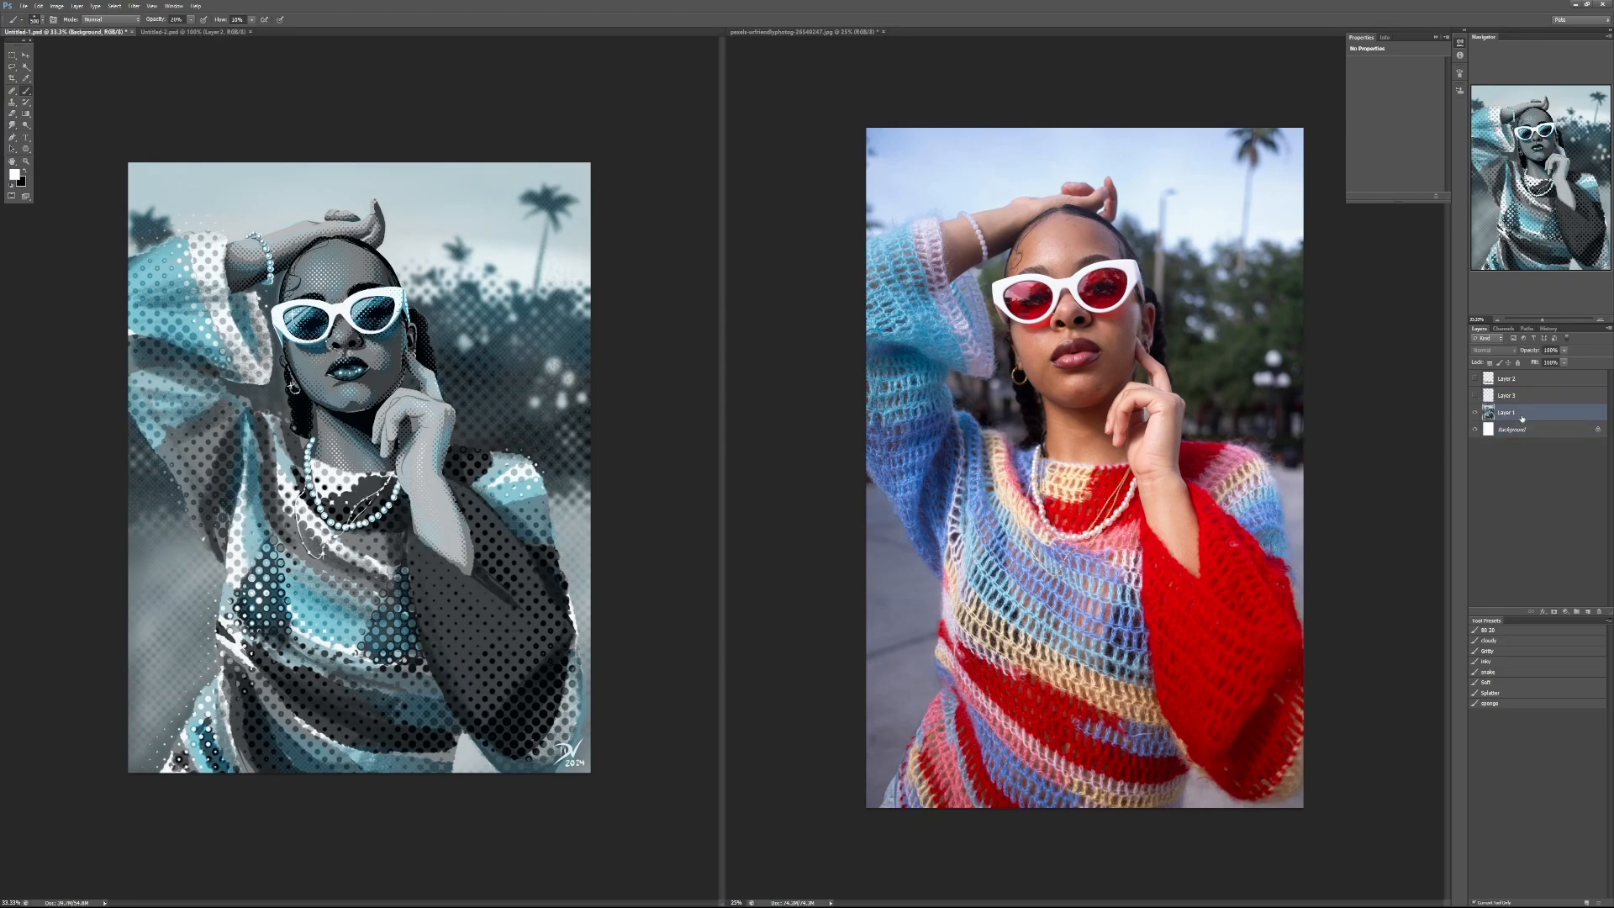
pyautogui.click(1565, 611)
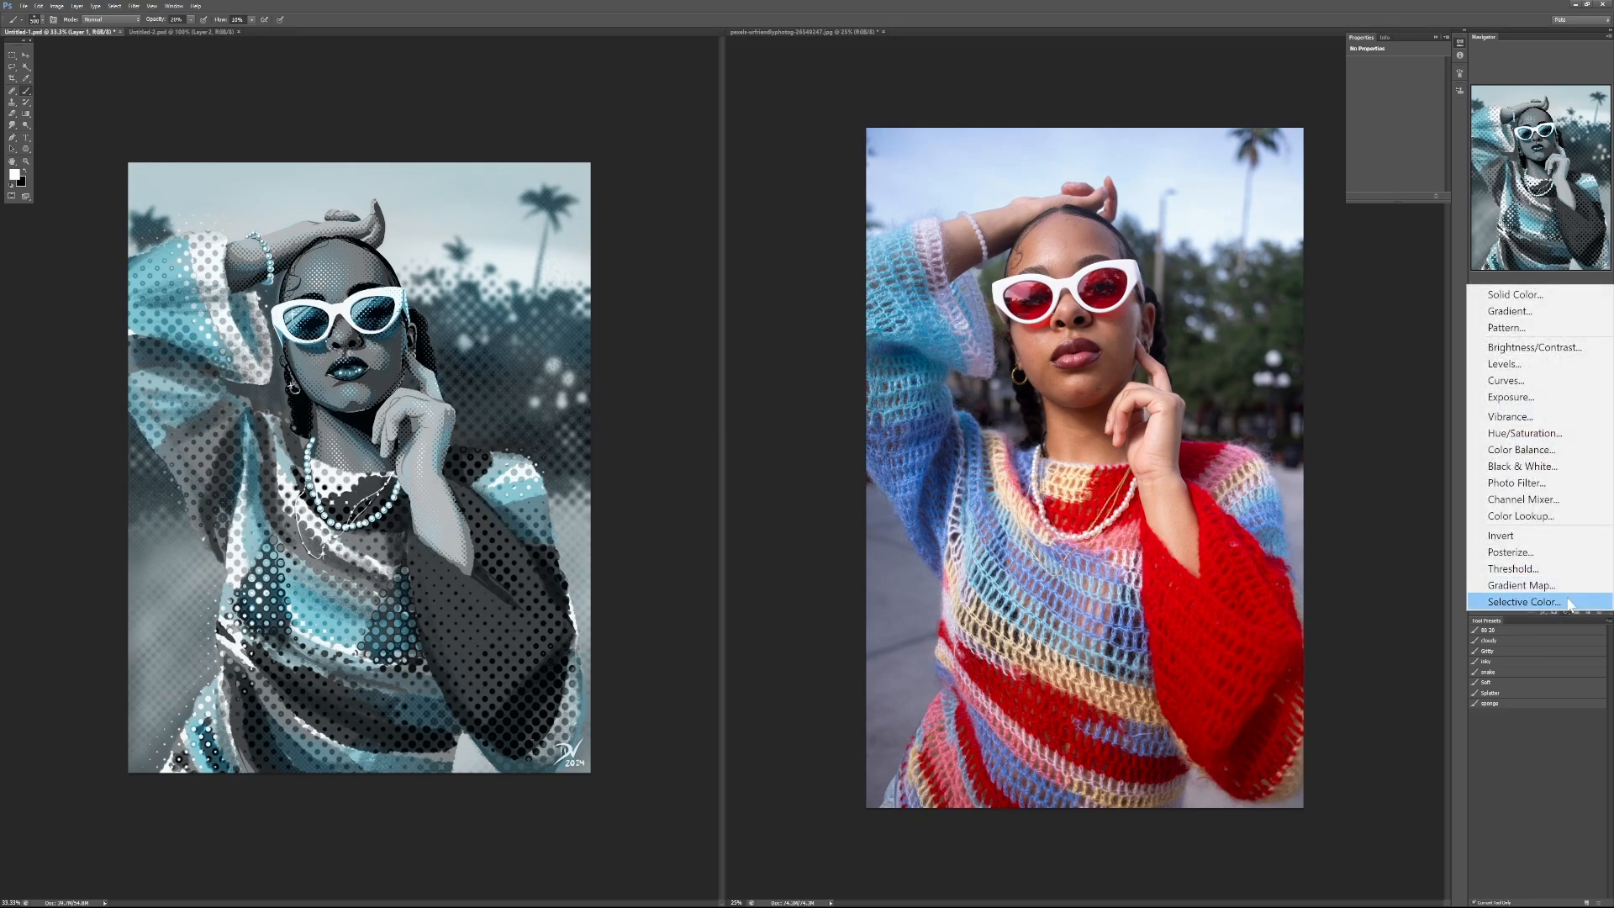
pyautogui.click(1566, 602)
# Step: For the Cyans, set Cyan to +100% and Magenta to -100%, and strongly reduce Yellow to push the blues toward turquoise
pyautogui.click(1402, 77)
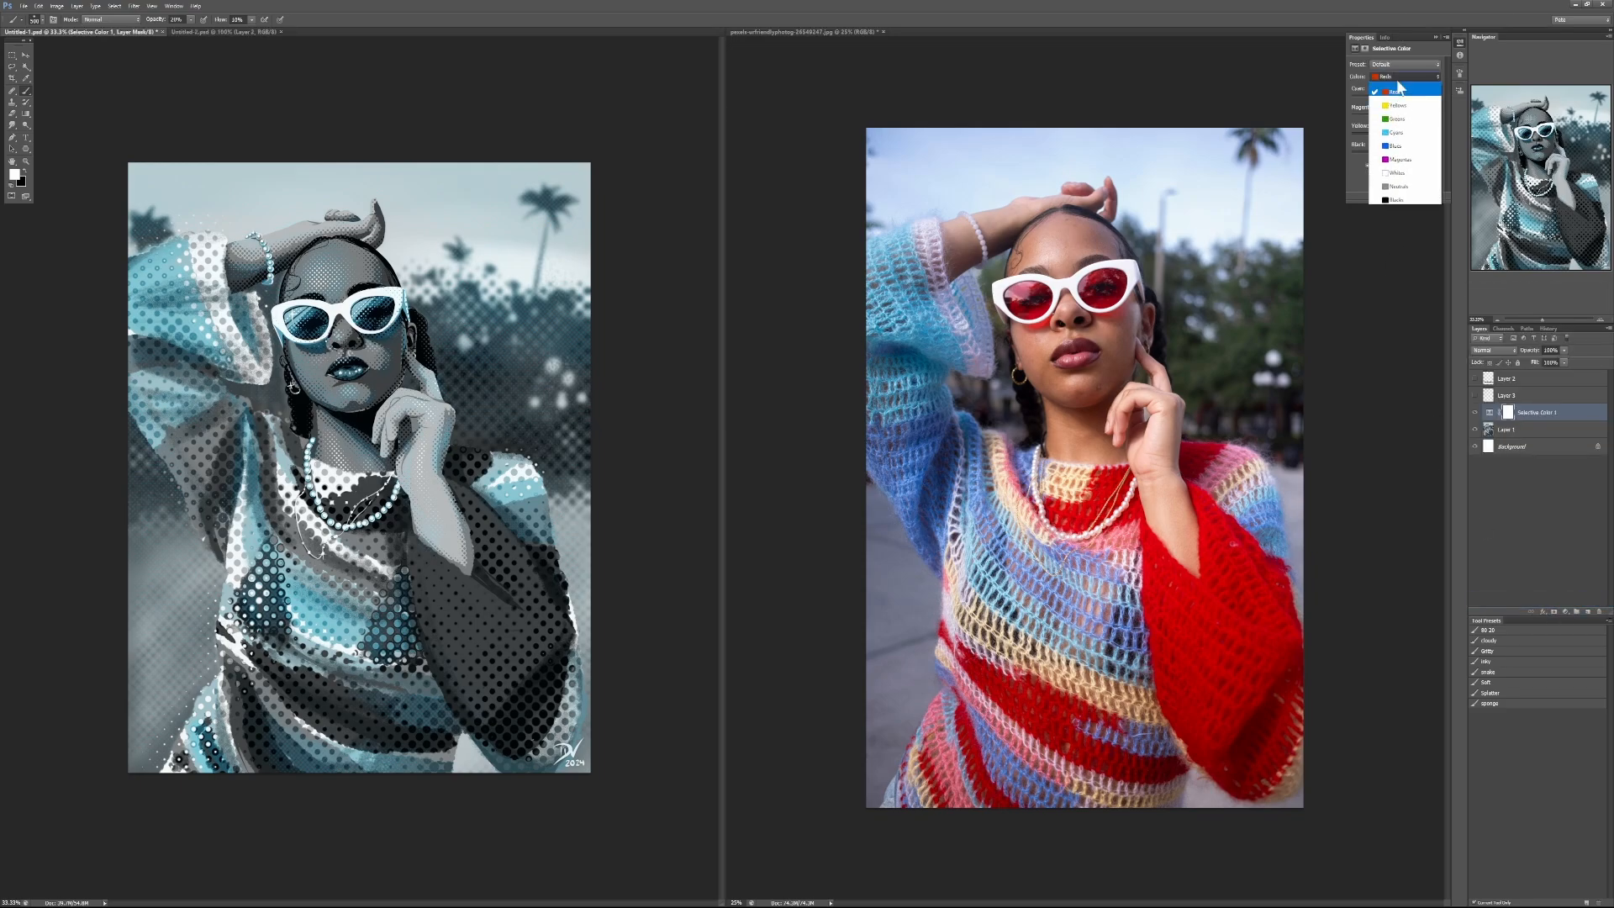
pyautogui.click(1405, 132)
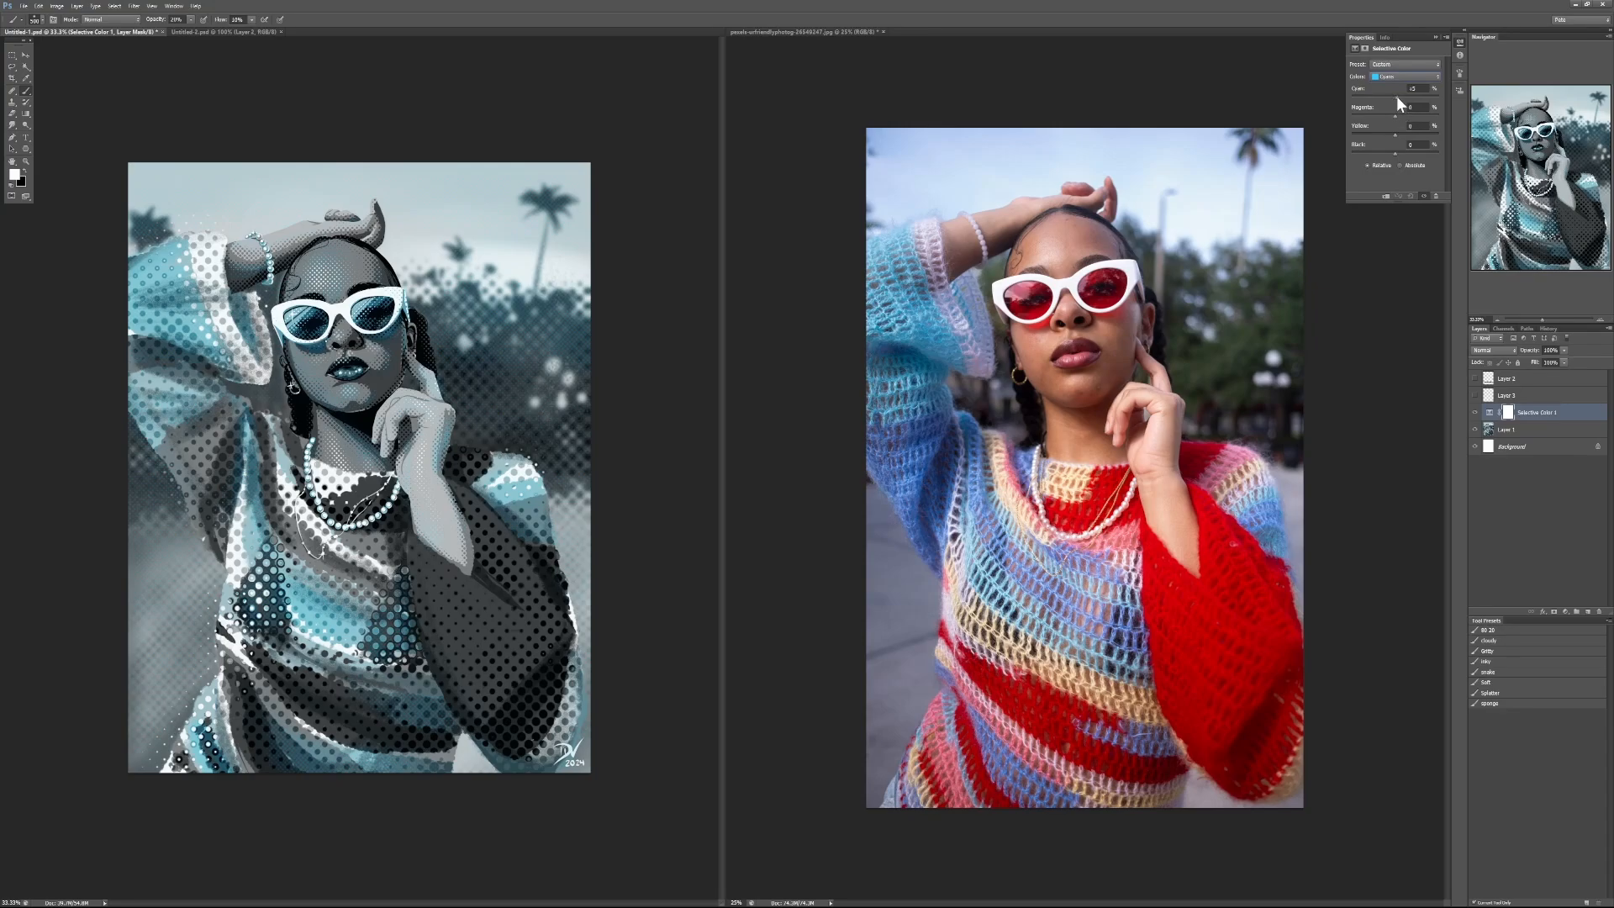
pyautogui.moveTo(1396, 97); pyautogui.dragTo(1351, 98)
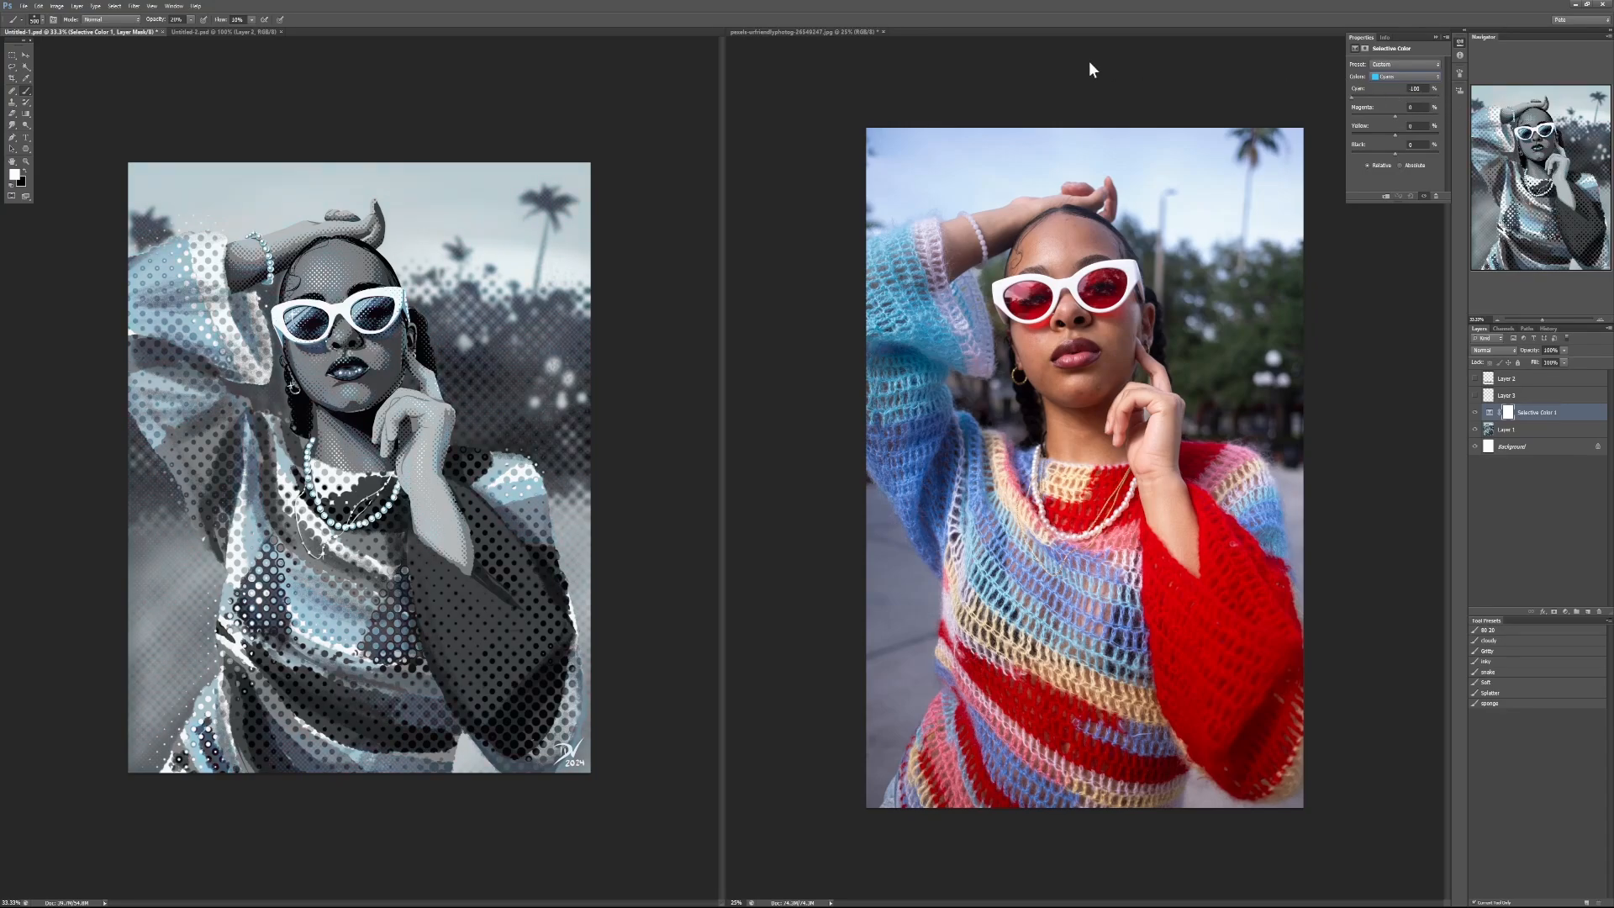
pyautogui.moveTo(1089, 63); pyautogui.dragTo(1365, 110)
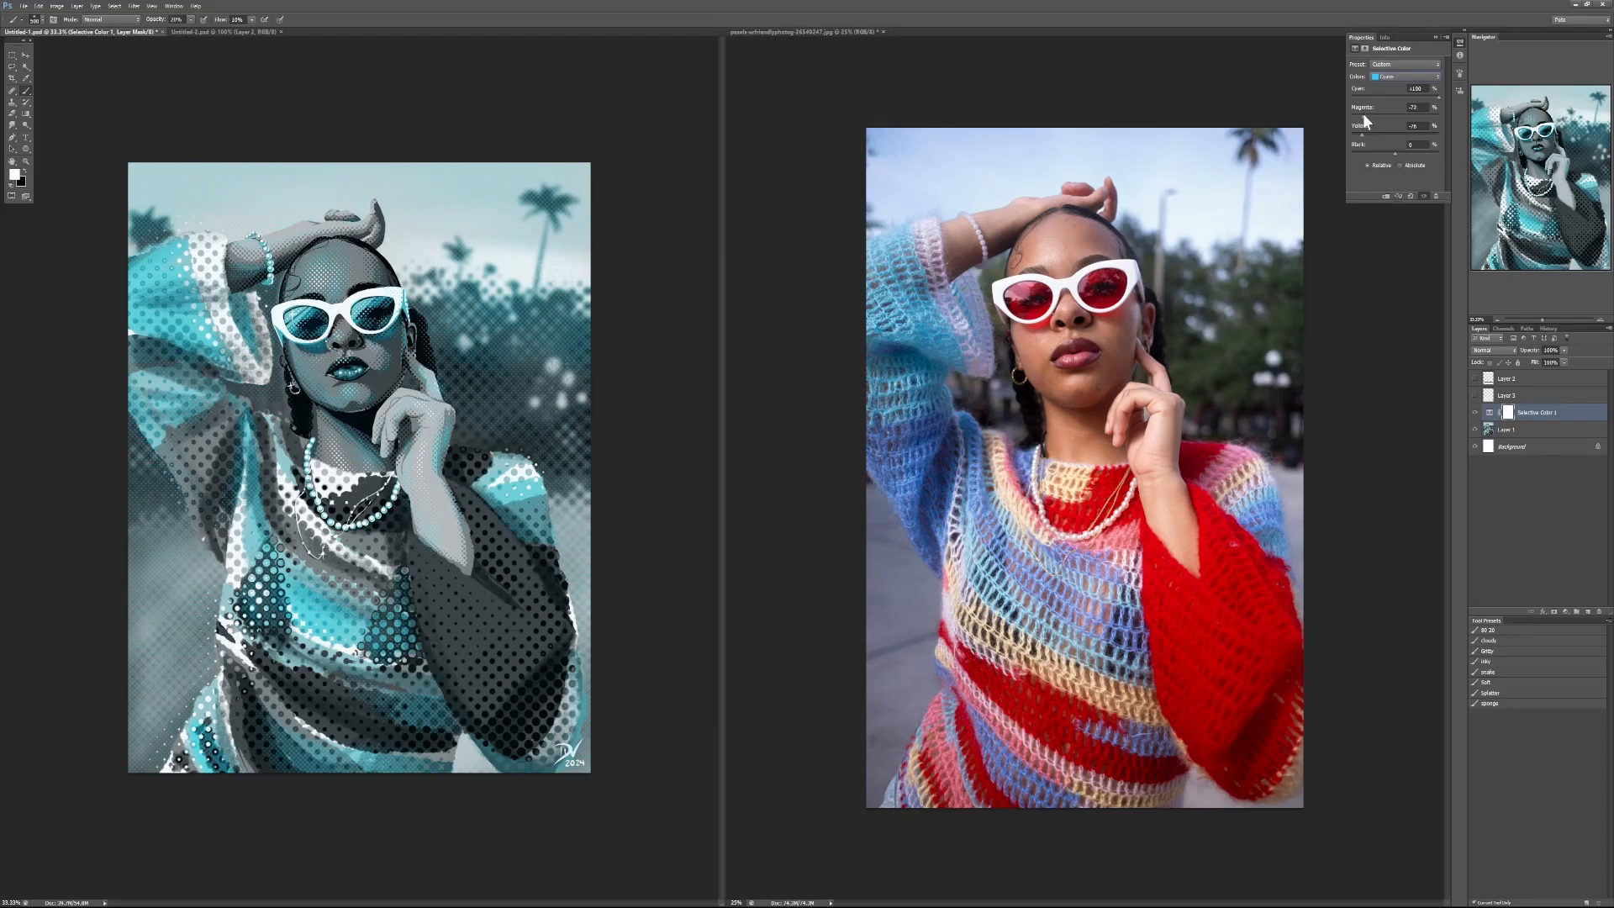
# Step: Compare the portrait's colours with and without the Selective Color adjustment, leaving the adjustment visible
pyautogui.click(1475, 413)
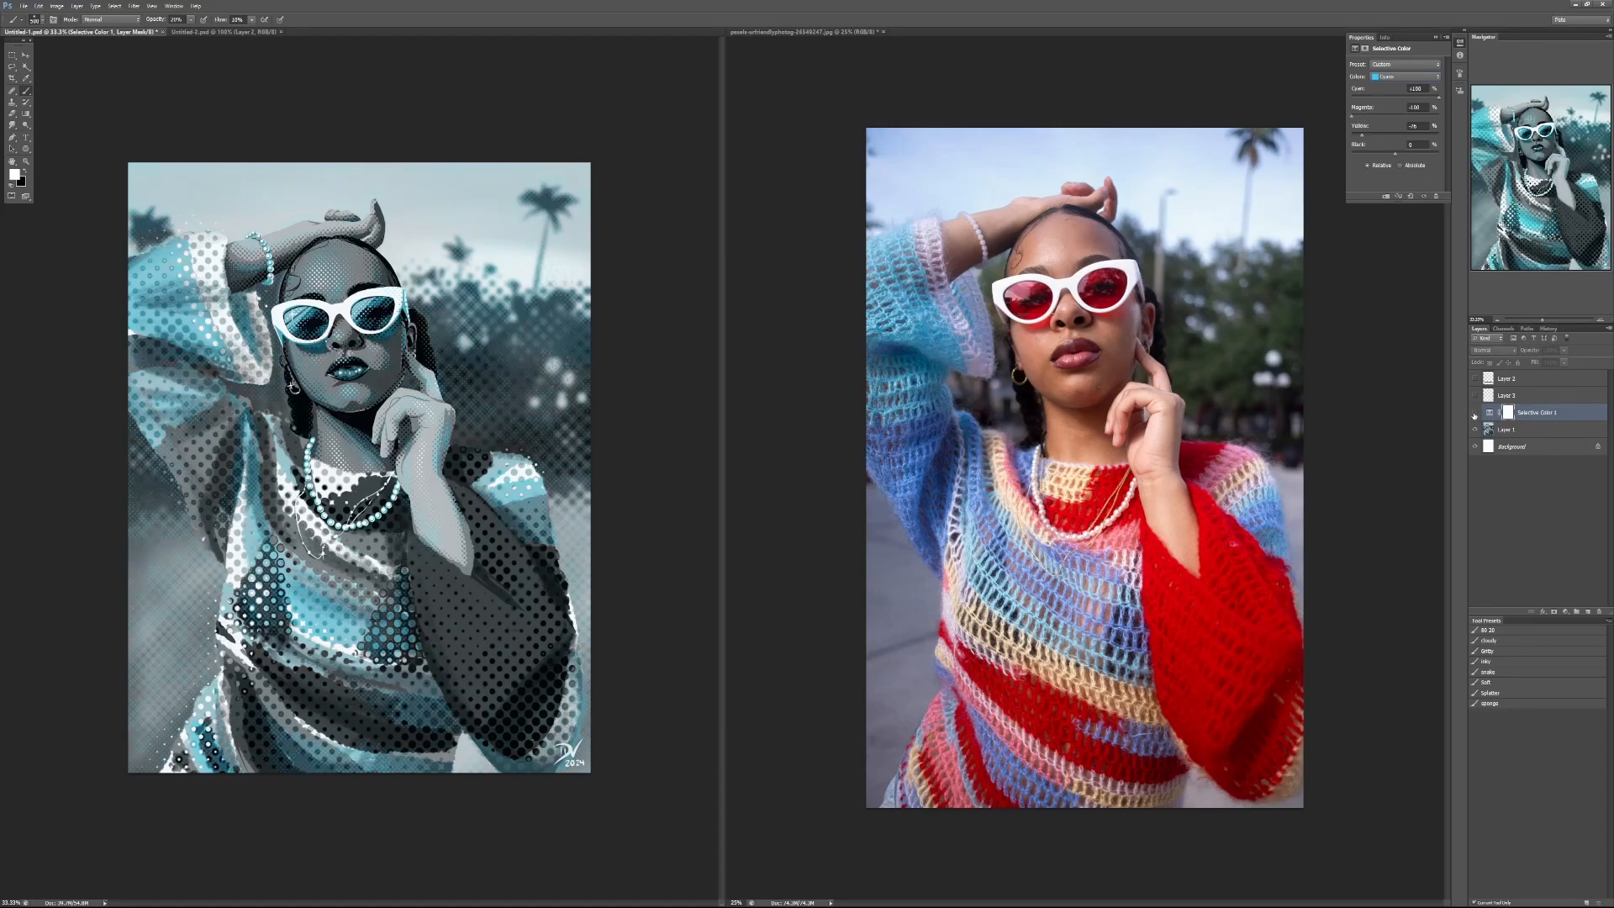
pyautogui.click(1475, 413)
pyautogui.click(1474, 412)
pyautogui.click(1474, 413)
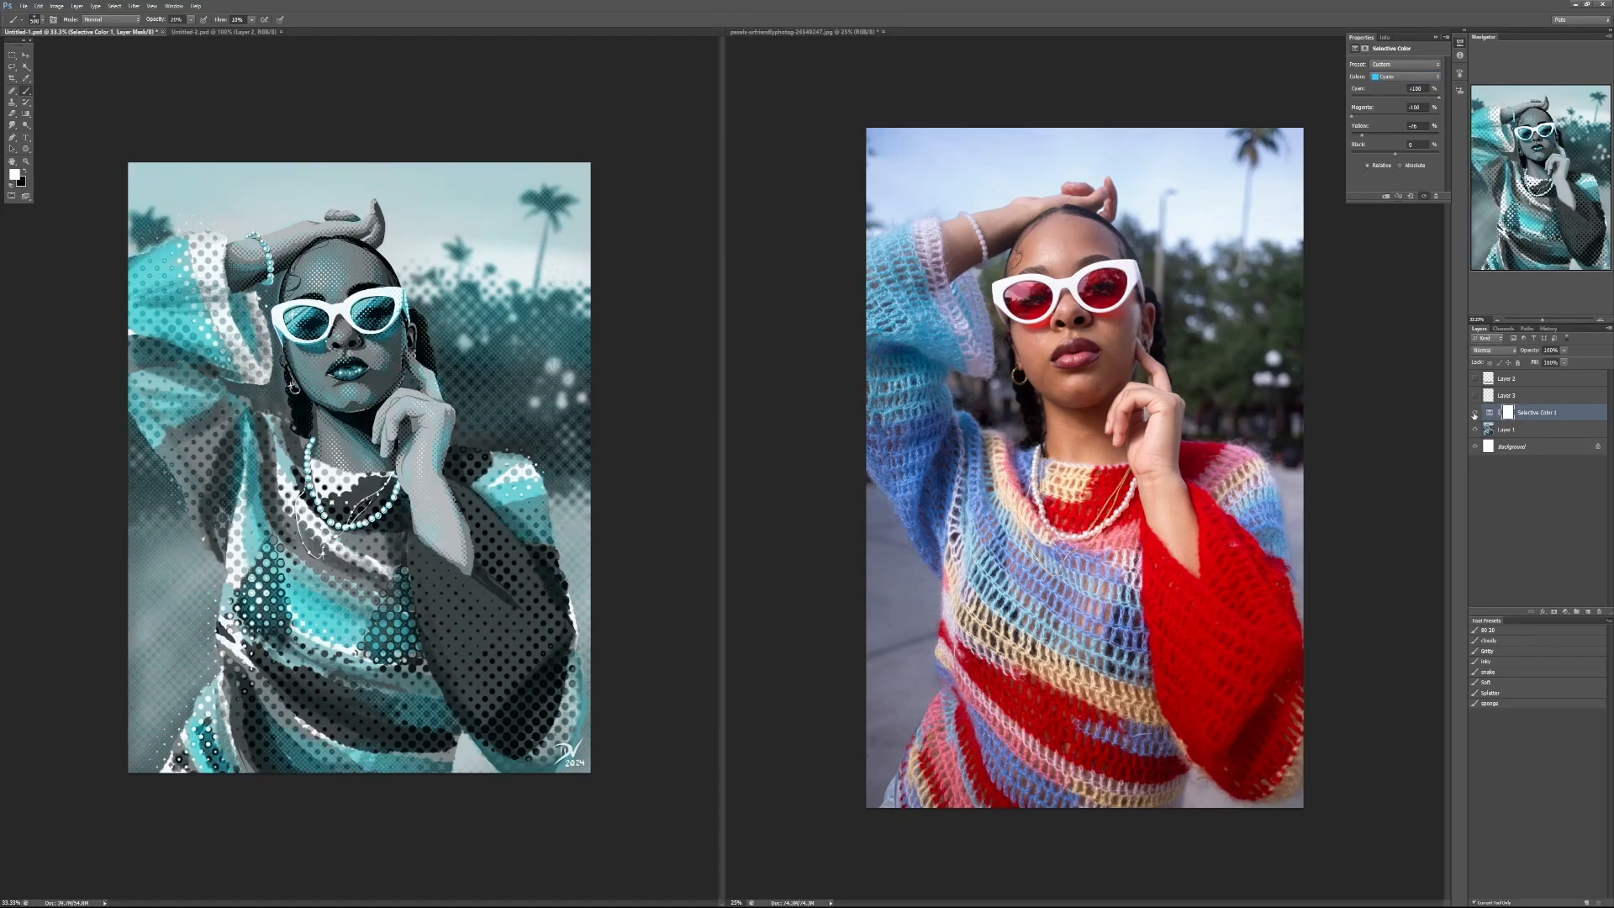
pyautogui.click(1475, 413)
pyautogui.click(1474, 413)
pyautogui.click(1475, 412)
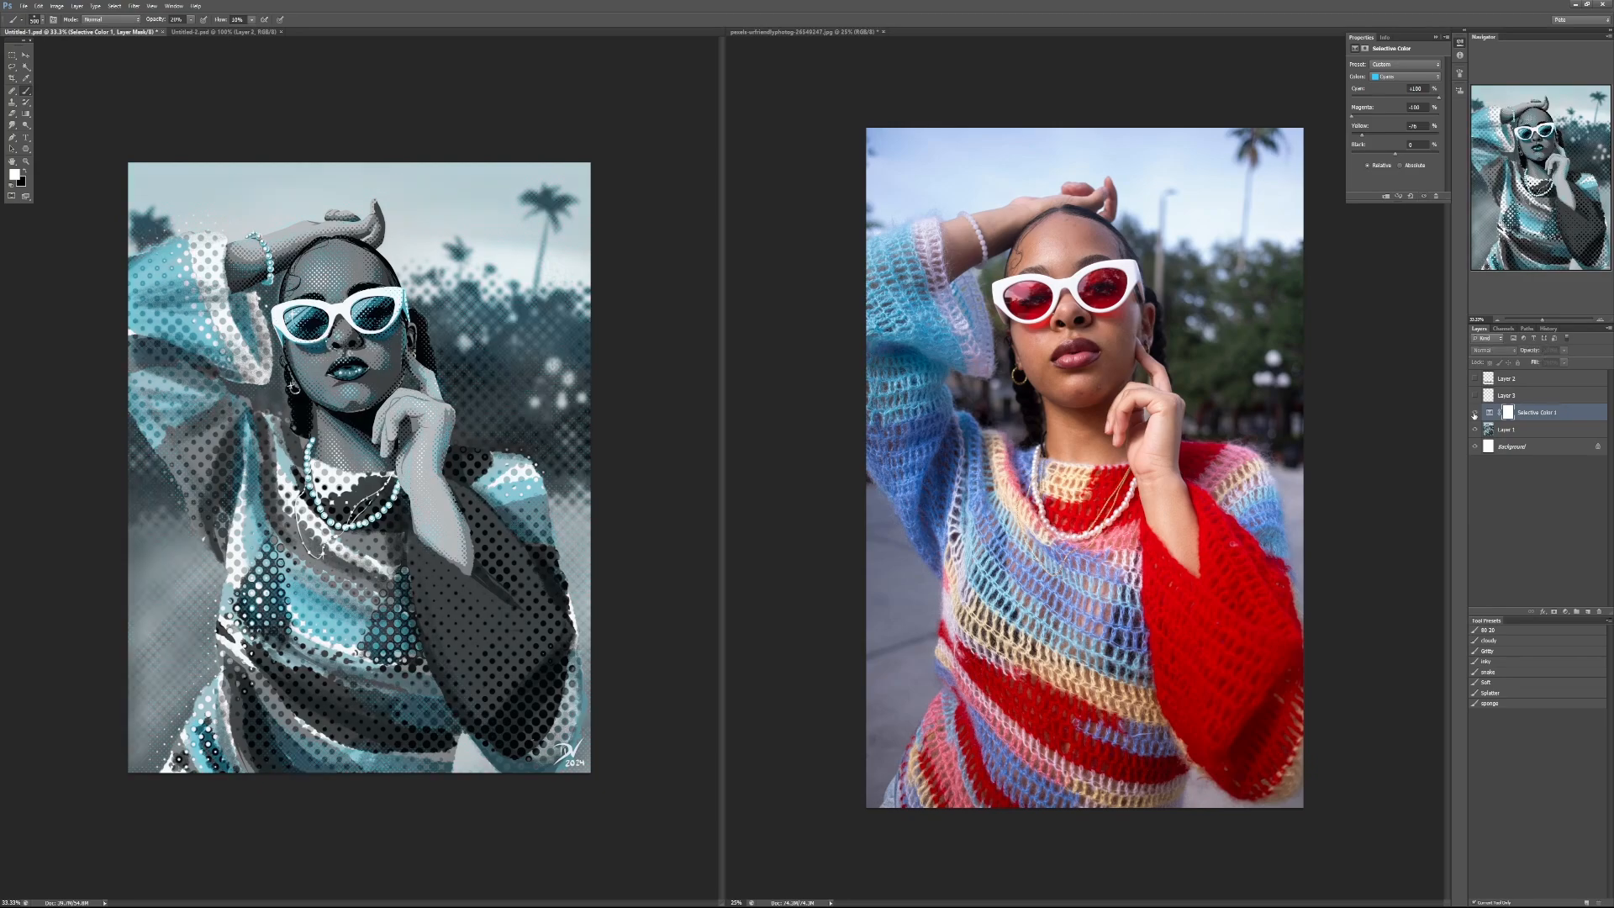
pyautogui.click(1475, 413)
pyautogui.click(1475, 413)
pyautogui.click(1477, 414)
pyautogui.click(1477, 415)
pyautogui.click(1477, 416)
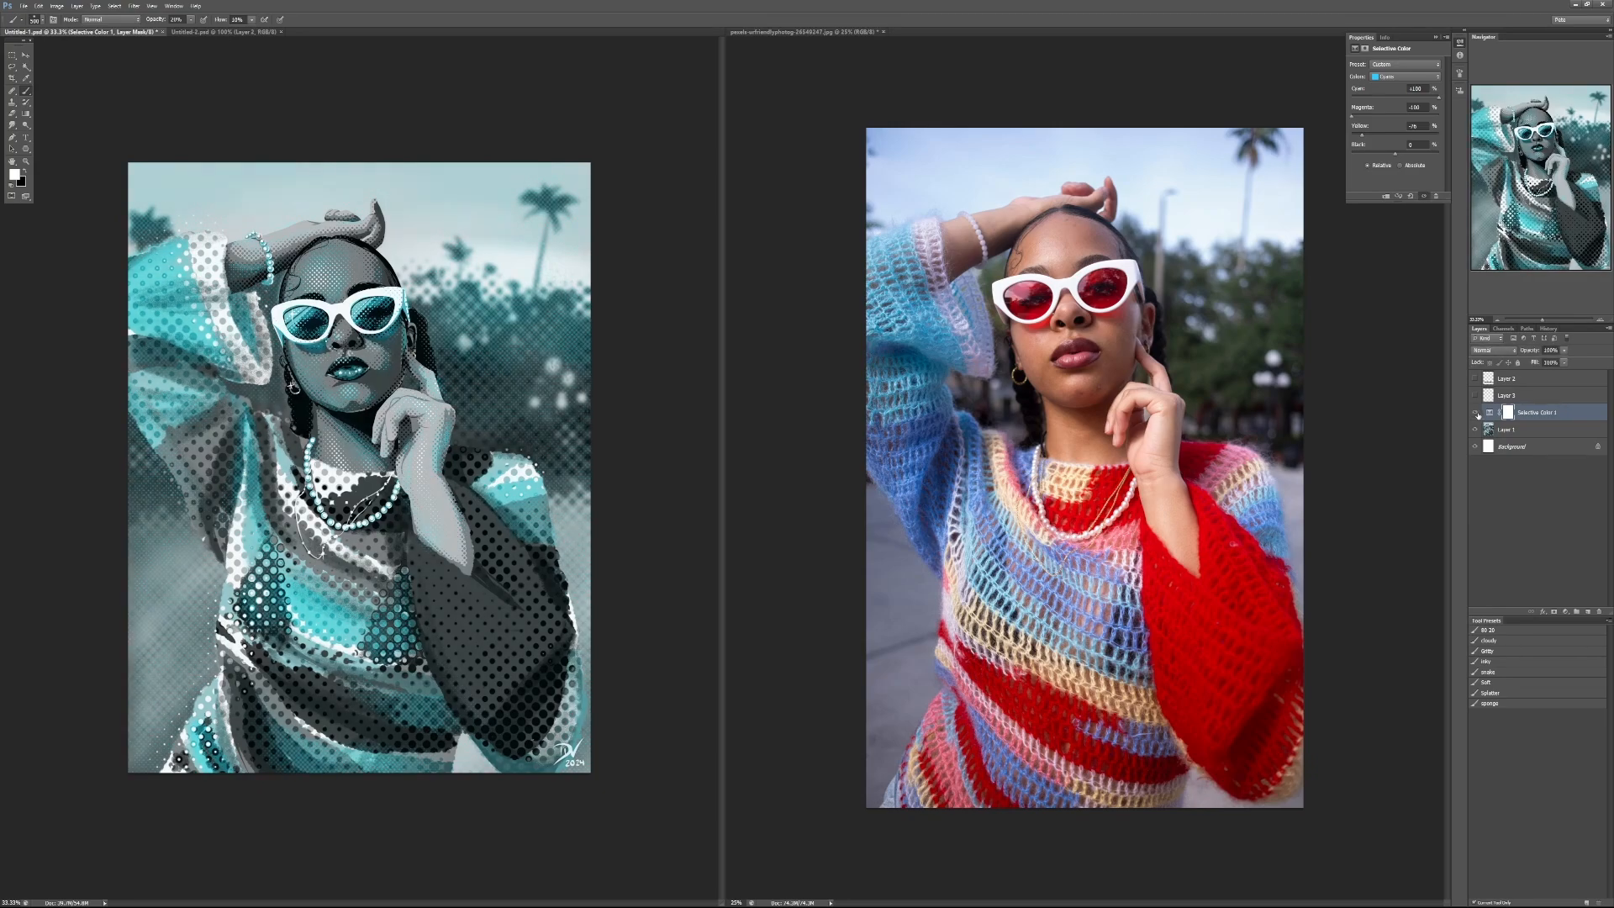
pyautogui.click(1477, 414)
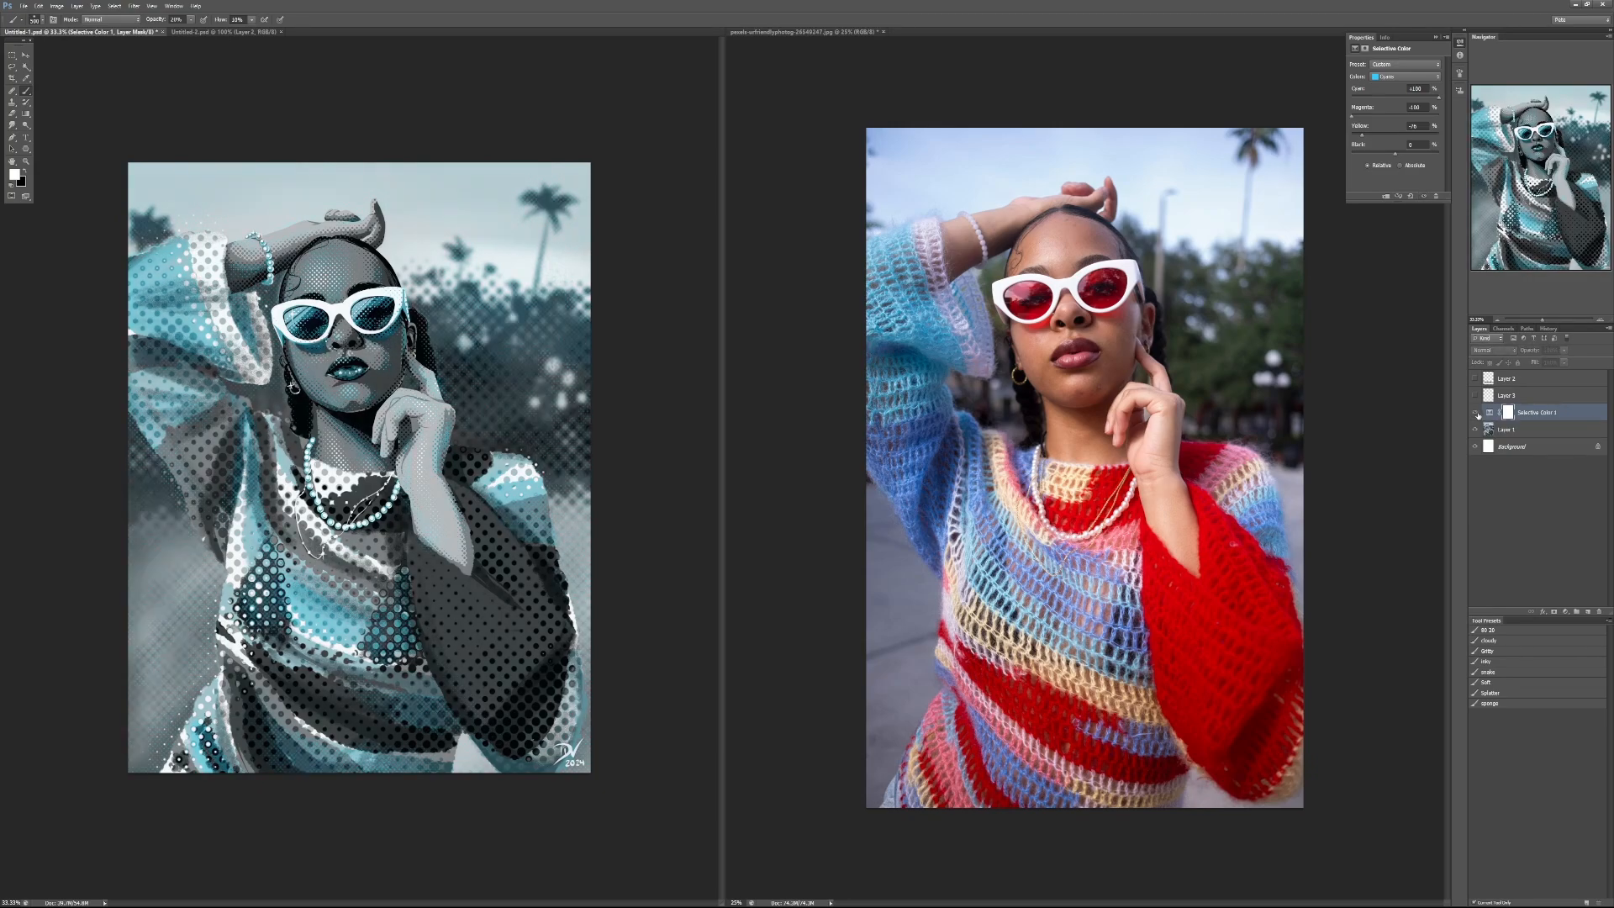
pyautogui.click(1477, 415)
pyautogui.click(1477, 415)
pyautogui.click(1477, 415)
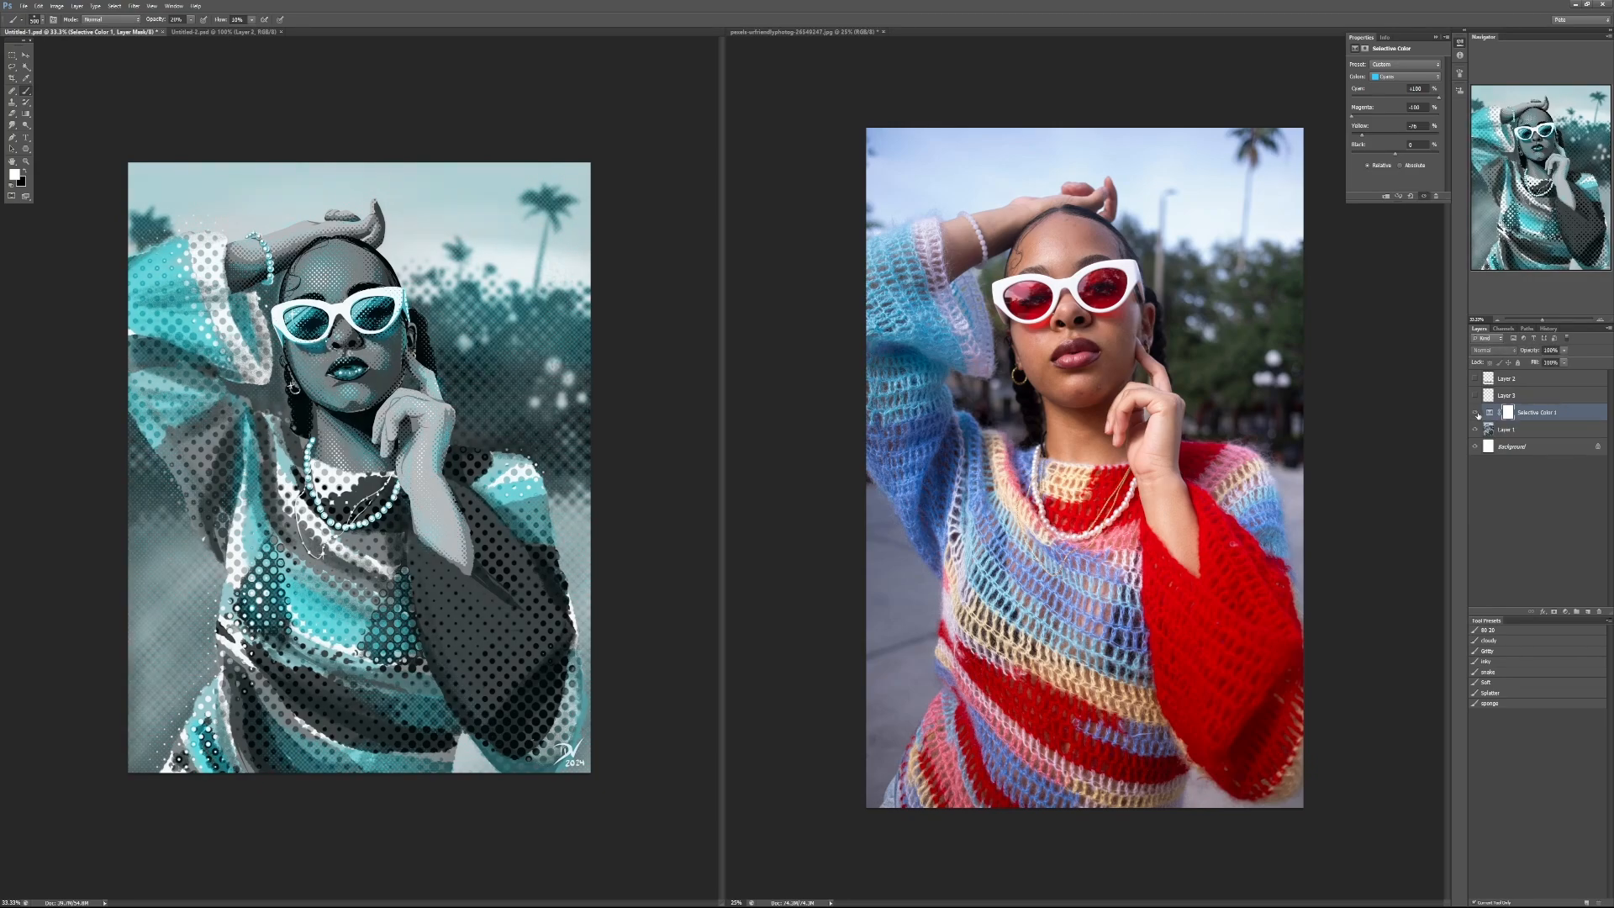
# Step: Fill the Selective Color mask with a white-to-black radial gradient running from the forehead to the bottom of the sweater
pyautogui.click(26, 113)
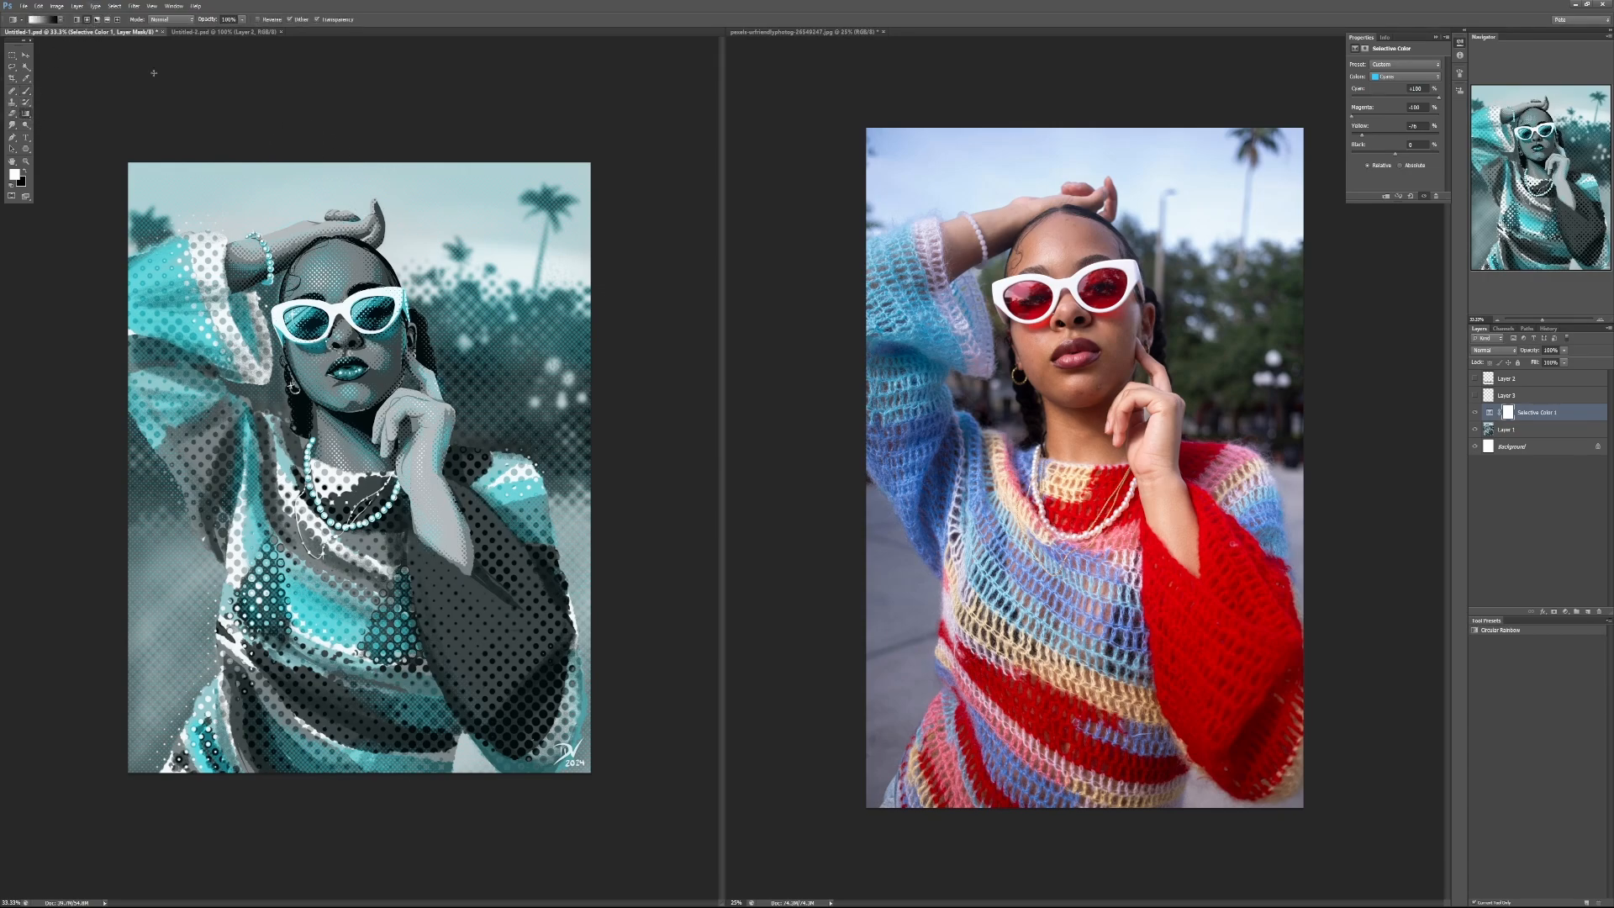
pyautogui.click(77, 21)
pyautogui.moveTo(364, 282); pyautogui.dragTo(385, 767)
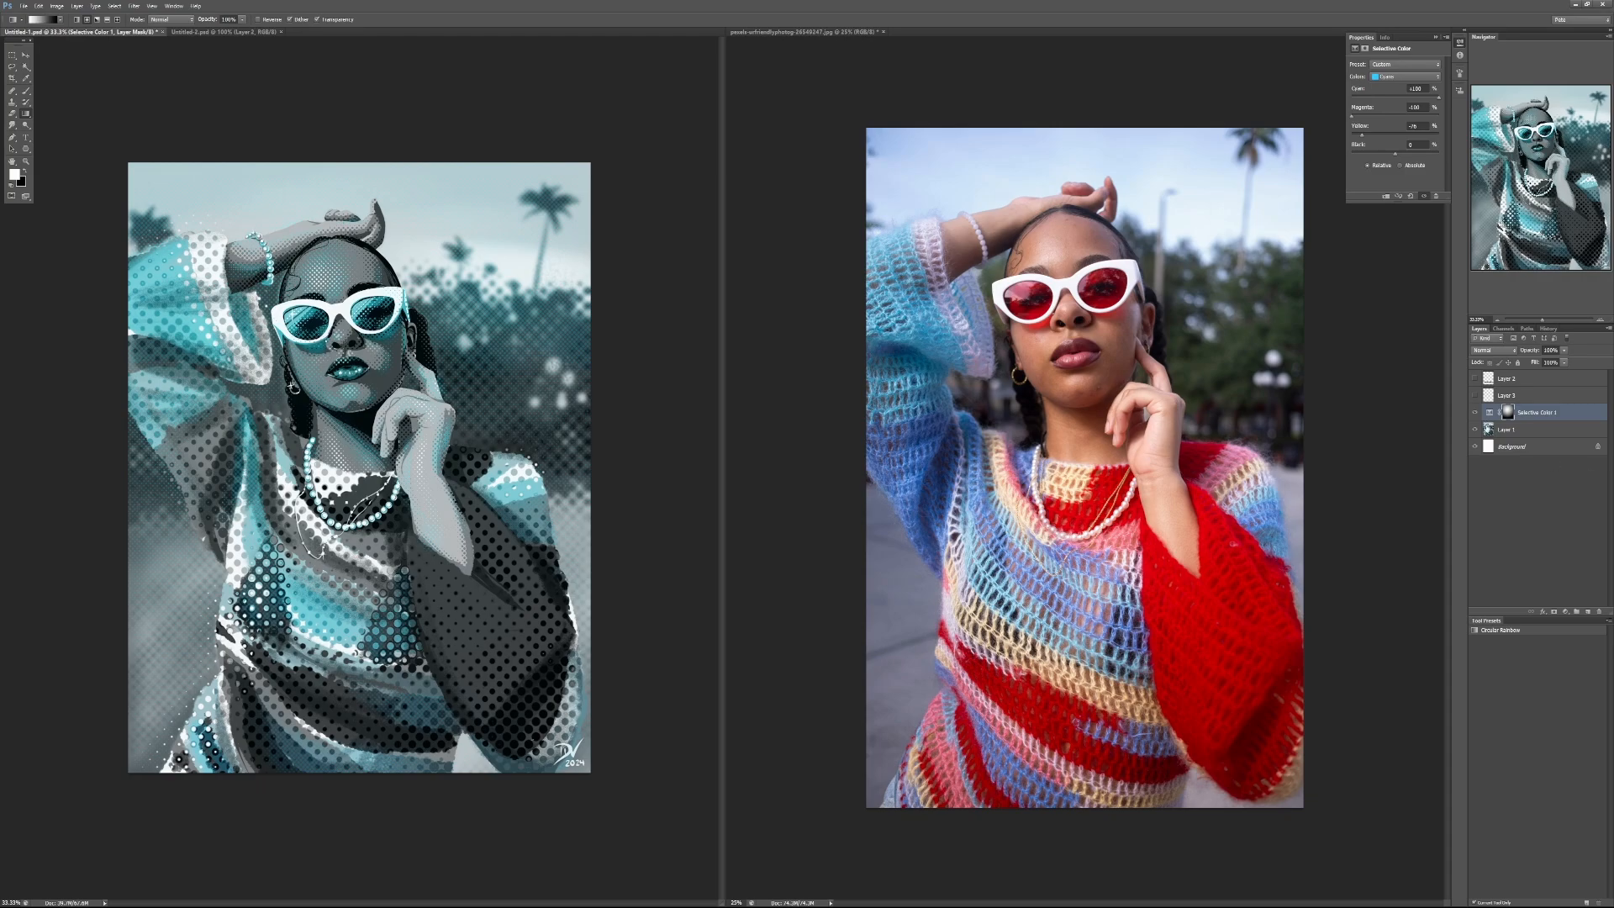
# Step: Compare the portrait with and without the gradient-masked Selective Color adjustment
pyautogui.click(1475, 413)
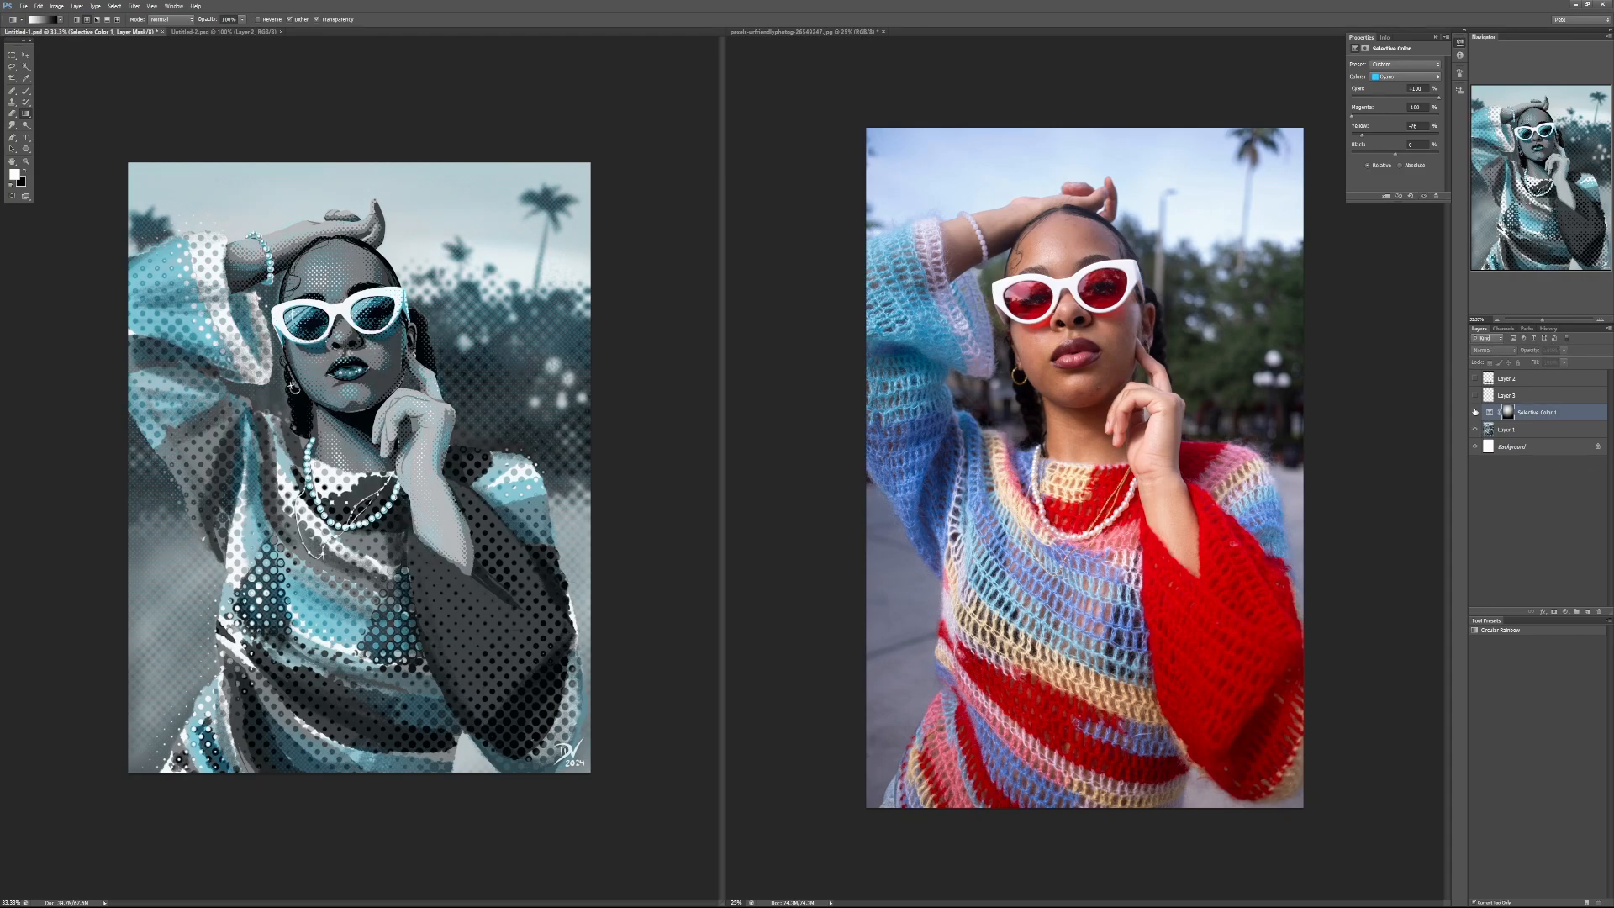
pyautogui.click(1475, 413)
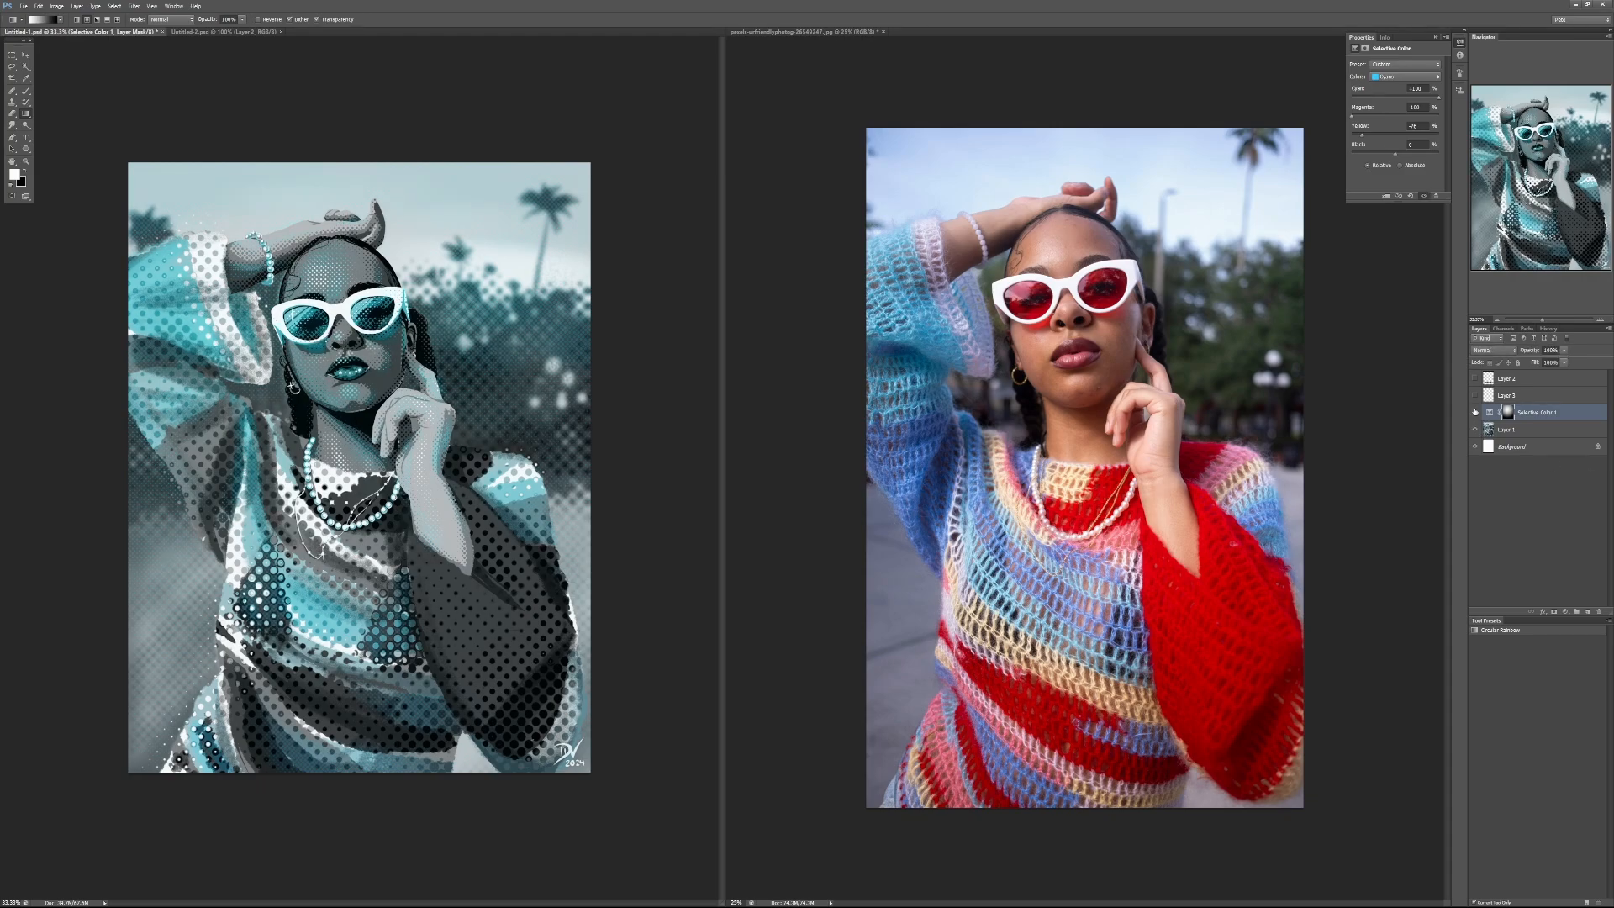
pyautogui.click(1476, 412)
pyautogui.click(1476, 413)
# Step: Close the teal portrait without saving its changes and hide Layer 2 with the artist's note in the grayscale portrait with purple sunglasses
pyautogui.hotkey('ctrl', 'w')
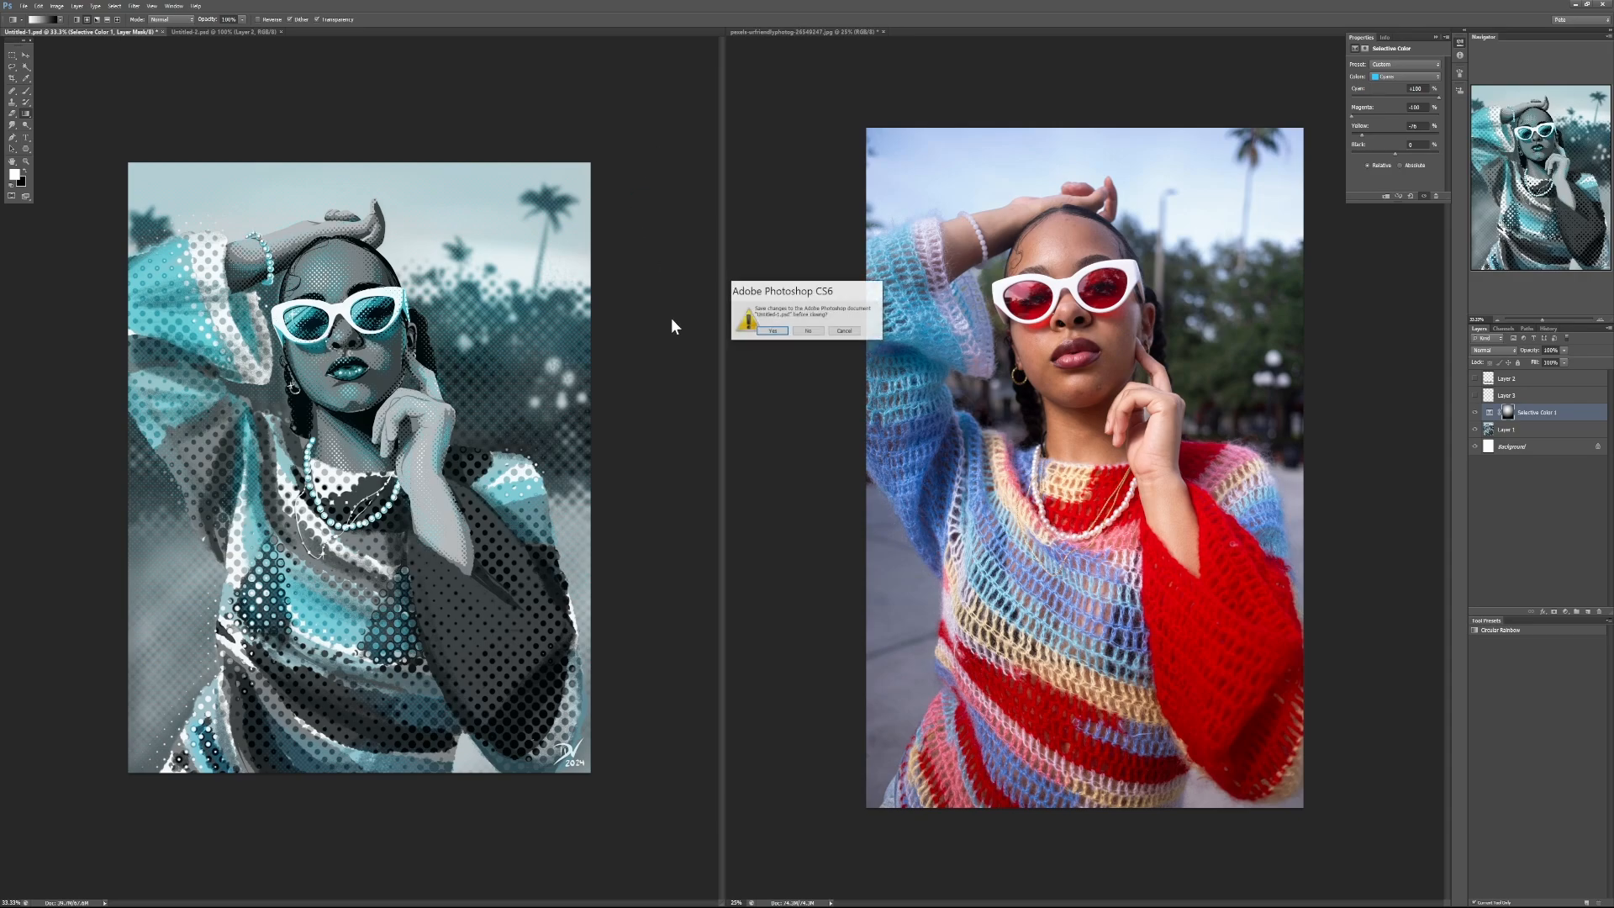
pyautogui.click(813, 333)
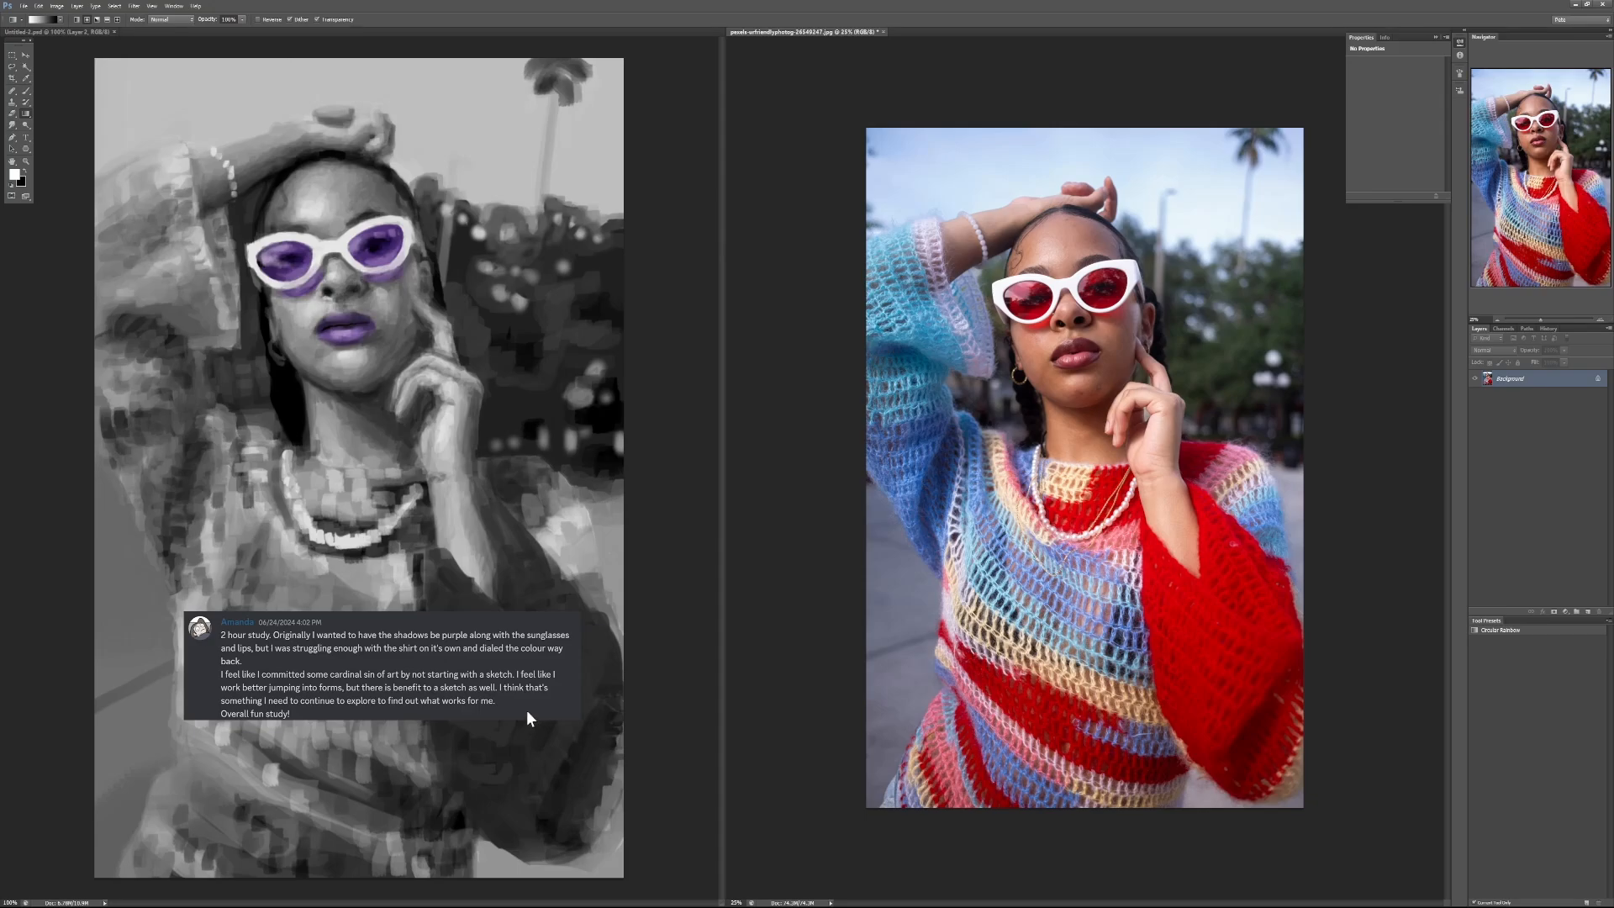
pyautogui.click(645, 287)
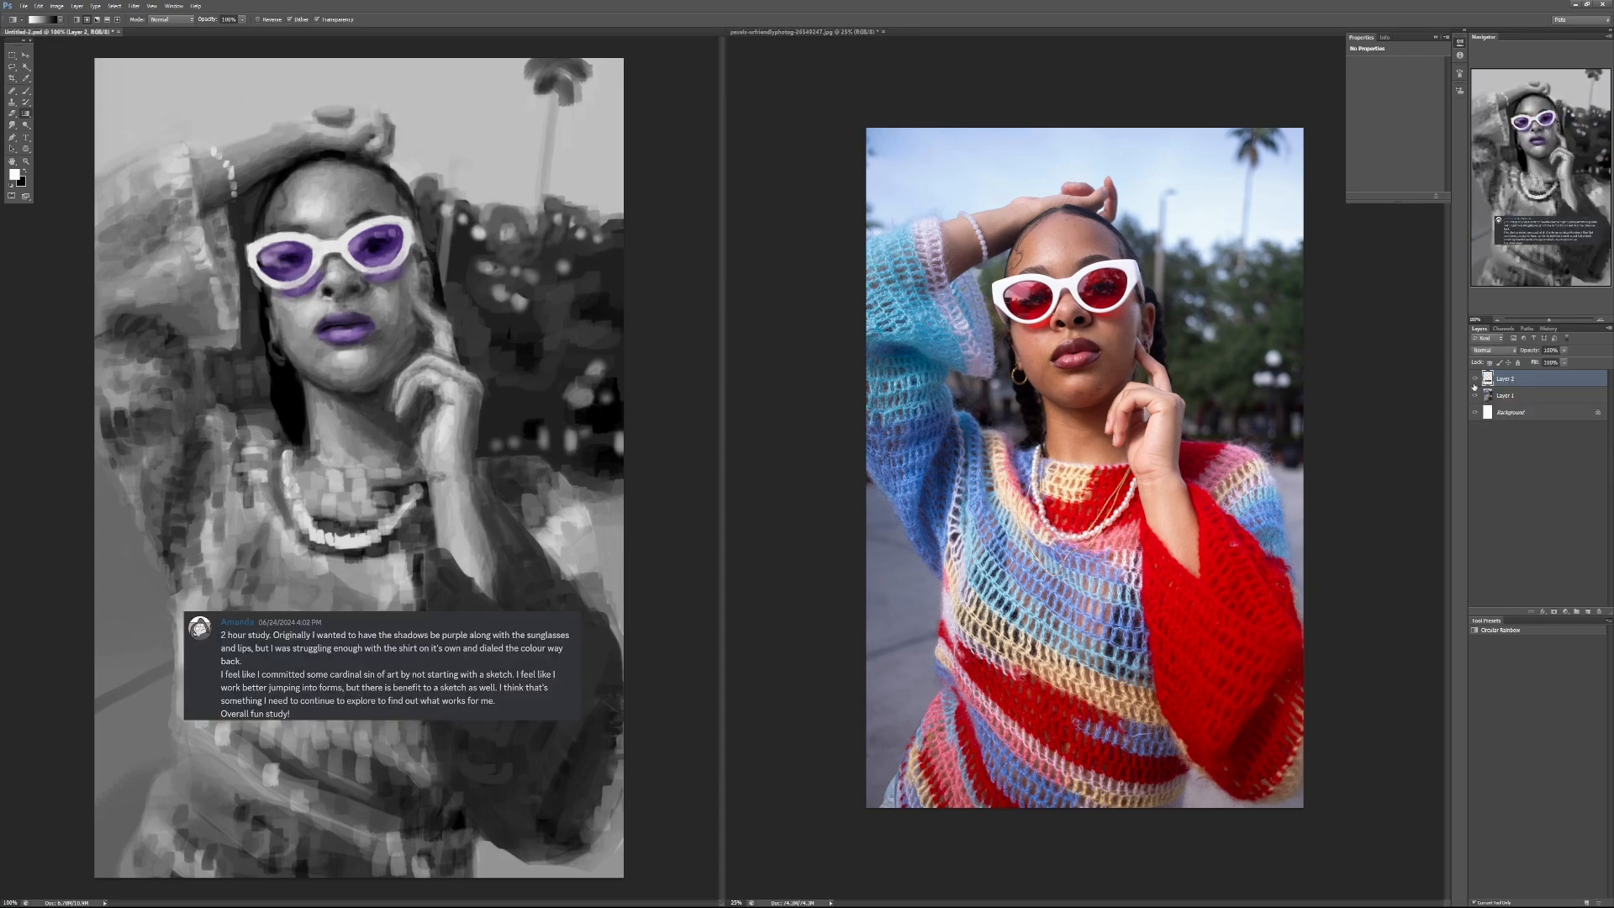
pyautogui.click(1474, 384)
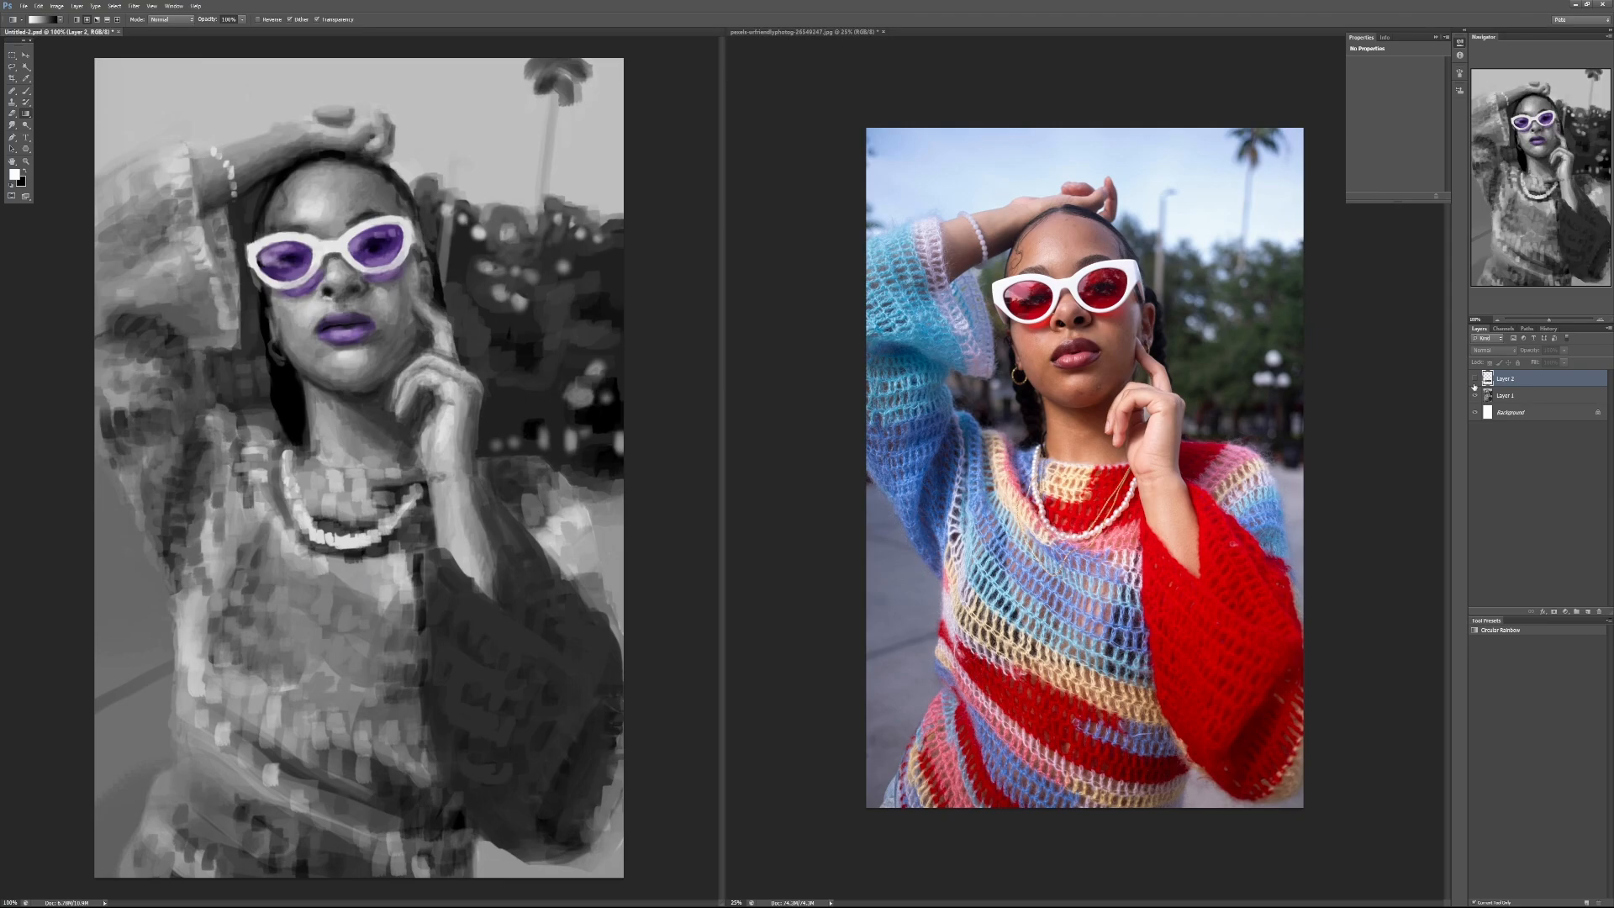
# Step: Add an empty layer above Layer 2, choose the Brush, and compare the hand by the face with the reference photo
pyautogui.click(1588, 612)
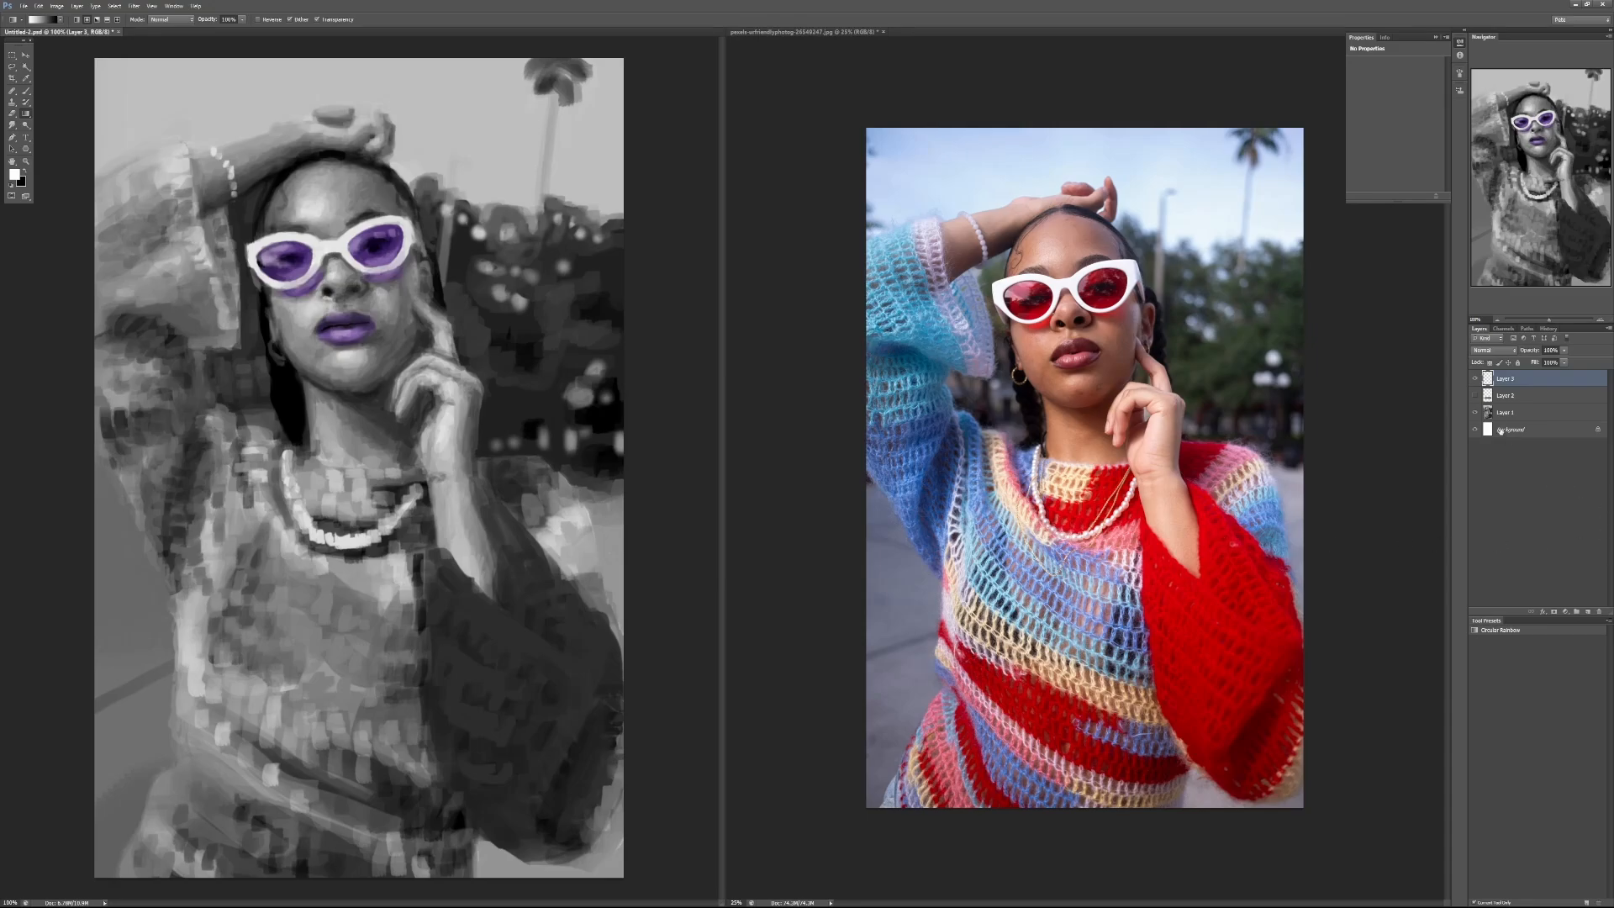
pyautogui.press('b')
pyautogui.keyDown('ctrl'); pyautogui.click(423, 410); pyautogui.keyUp('ctrl')
pyautogui.keyDown('ctrl'); pyautogui.click(423, 410); pyautogui.keyUp('ctrl')
pyautogui.keyDown('ctrl'); pyautogui.click(423, 410); pyautogui.keyUp('ctrl')
pyautogui.click(1111, 409)
pyautogui.keyDown('ctrl'); pyautogui.click(1111, 409); pyautogui.keyUp('ctrl')
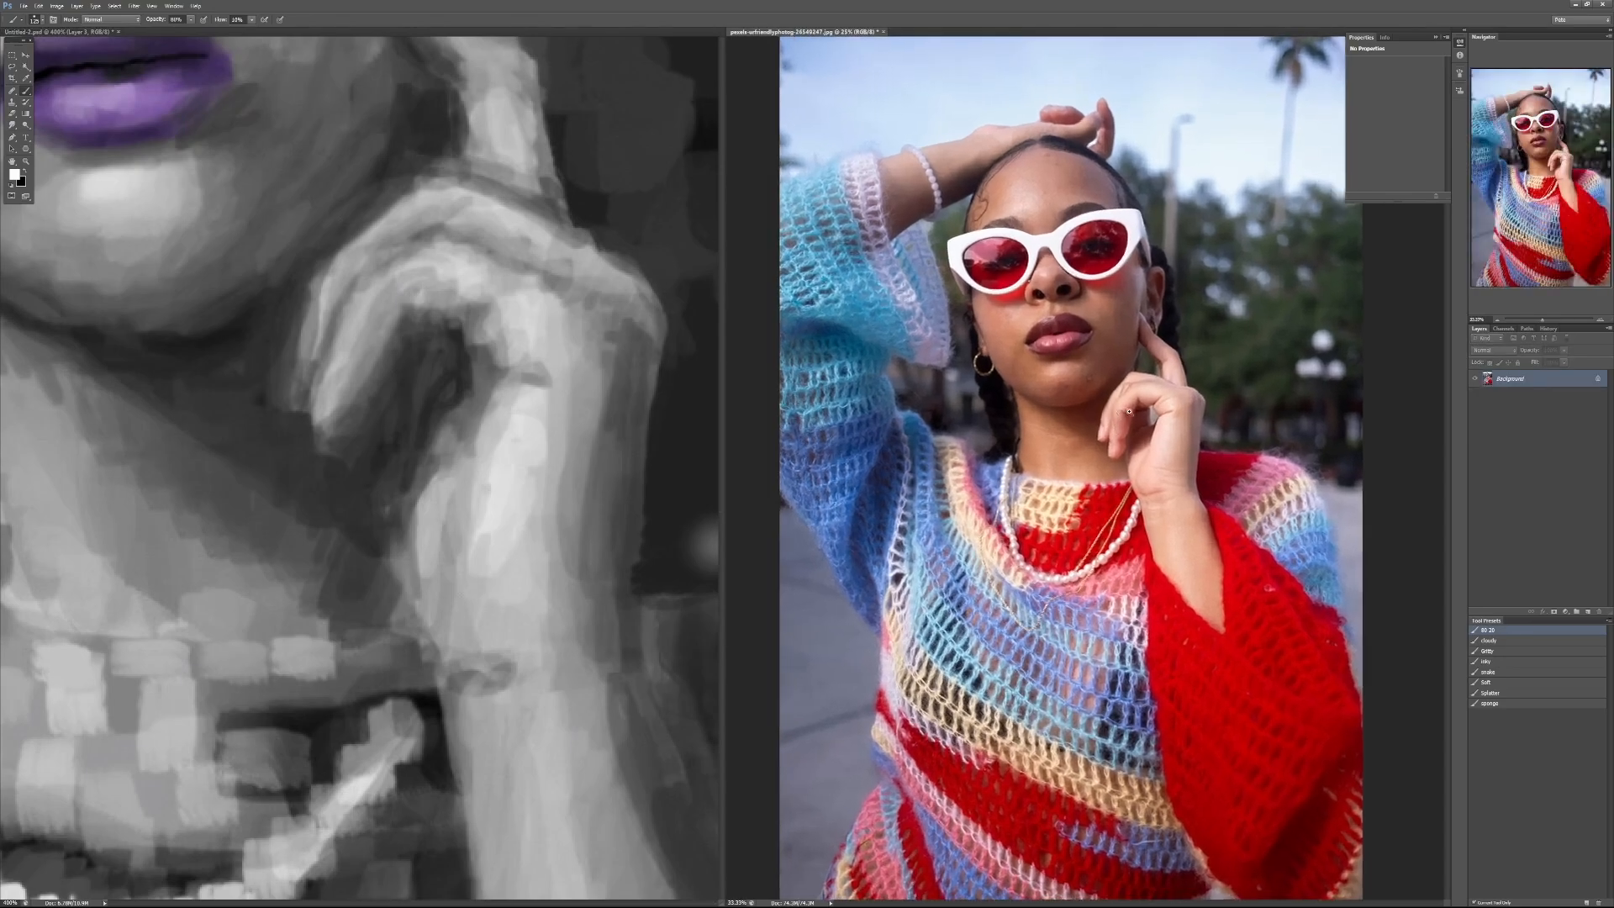
pyautogui.keyDown('ctrl'); pyautogui.click(1112, 409); pyautogui.keyUp('ctrl')
pyautogui.keyDown('ctrl'); pyautogui.click(1111, 409); pyautogui.keyUp('ctrl')
pyautogui.keyDown('ctrl'); pyautogui.click(1111, 410); pyautogui.keyUp('ctrl')
pyautogui.moveTo(1185, 438); pyautogui.dragTo(1174, 400)
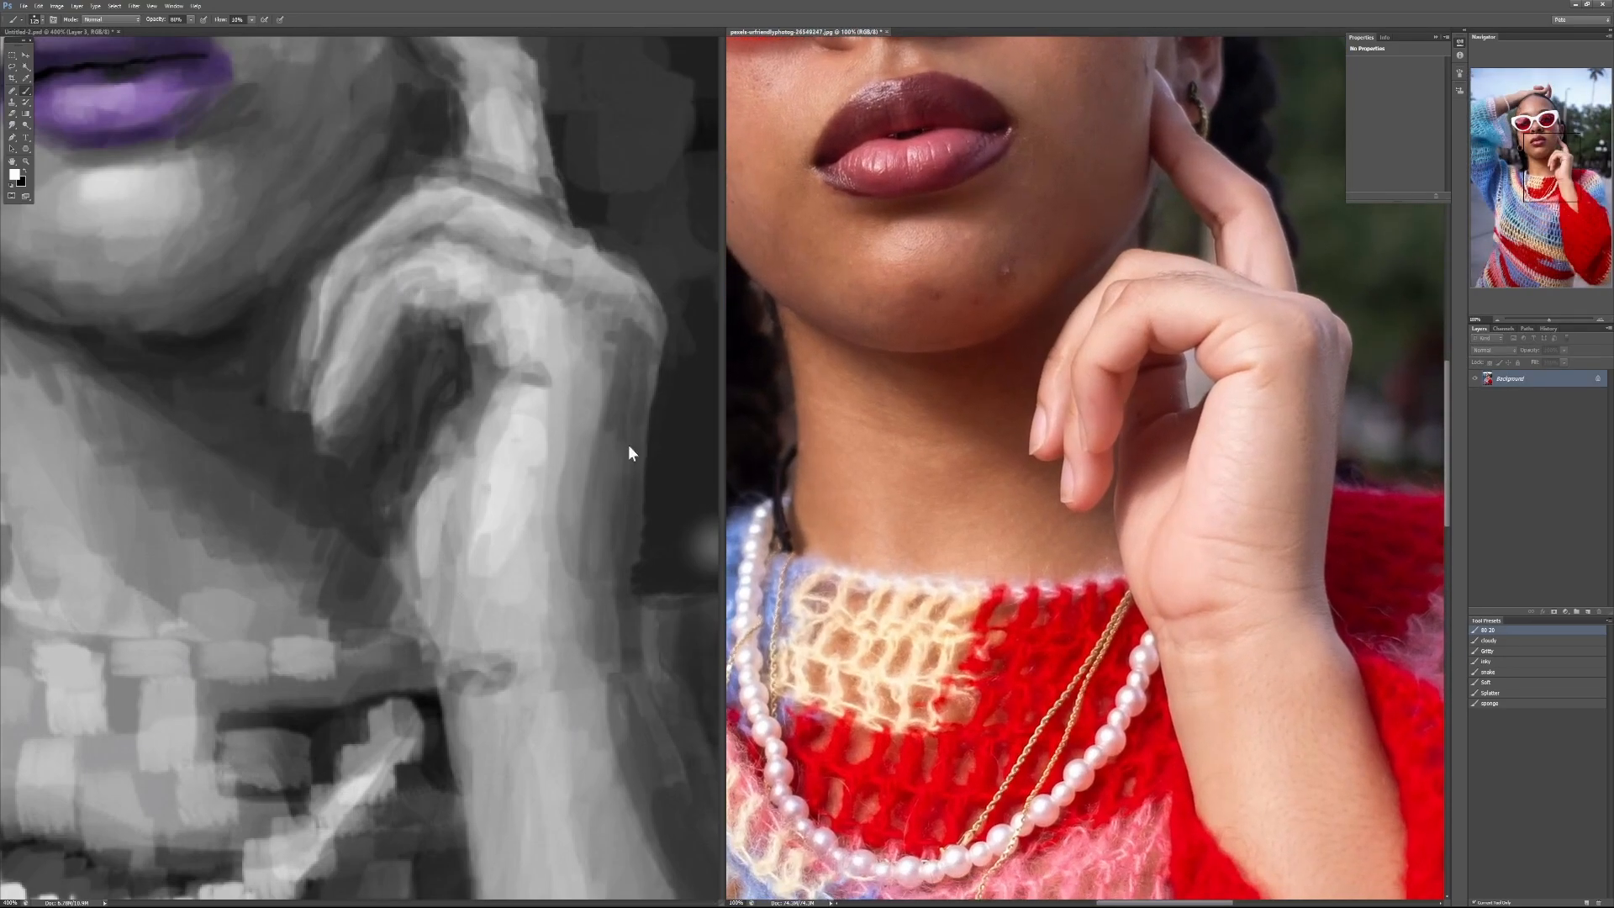
pyautogui.click(605, 385)
pyautogui.moveTo(605, 385); pyautogui.dragTo(522, 440)
# Step: With a smaller brush at 90% opacity, repaint the outer knuckle and back edge of the hand in sampled grays
pyautogui.press('0')
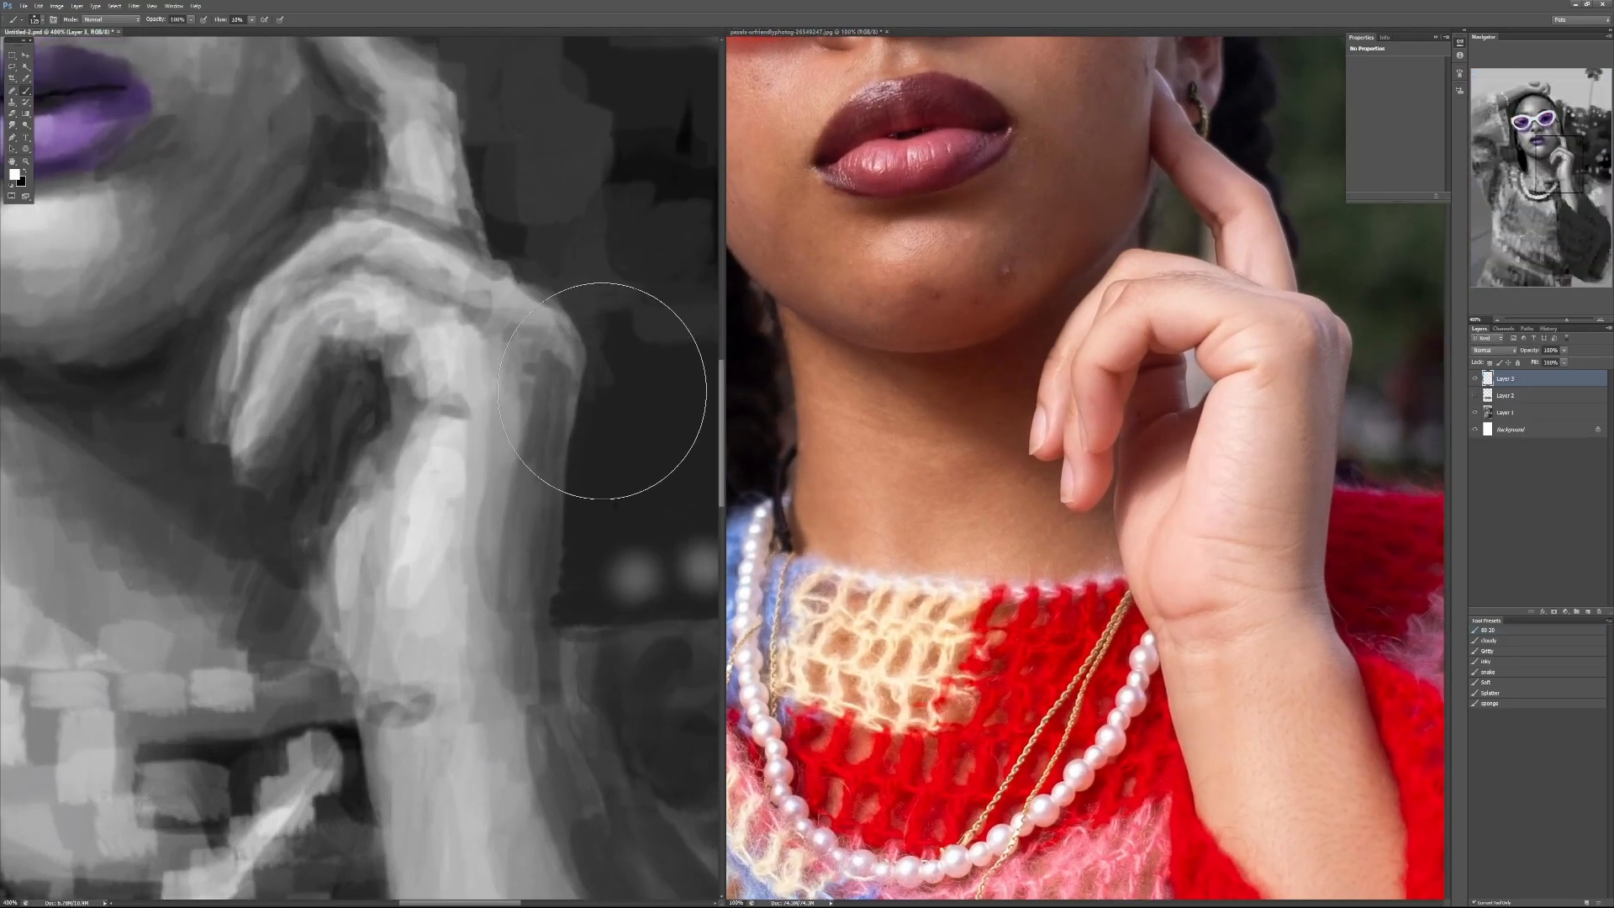
pyautogui.press('[')
pyautogui.press('[')
pyautogui.press('[')
pyautogui.press('[')
pyautogui.press('[')
pyautogui.press('[')
pyautogui.press('[')
pyautogui.press('[')
pyautogui.keyDown('alt'); pyautogui.click(595, 496); pyautogui.keyUp('alt')
pyautogui.press('9')
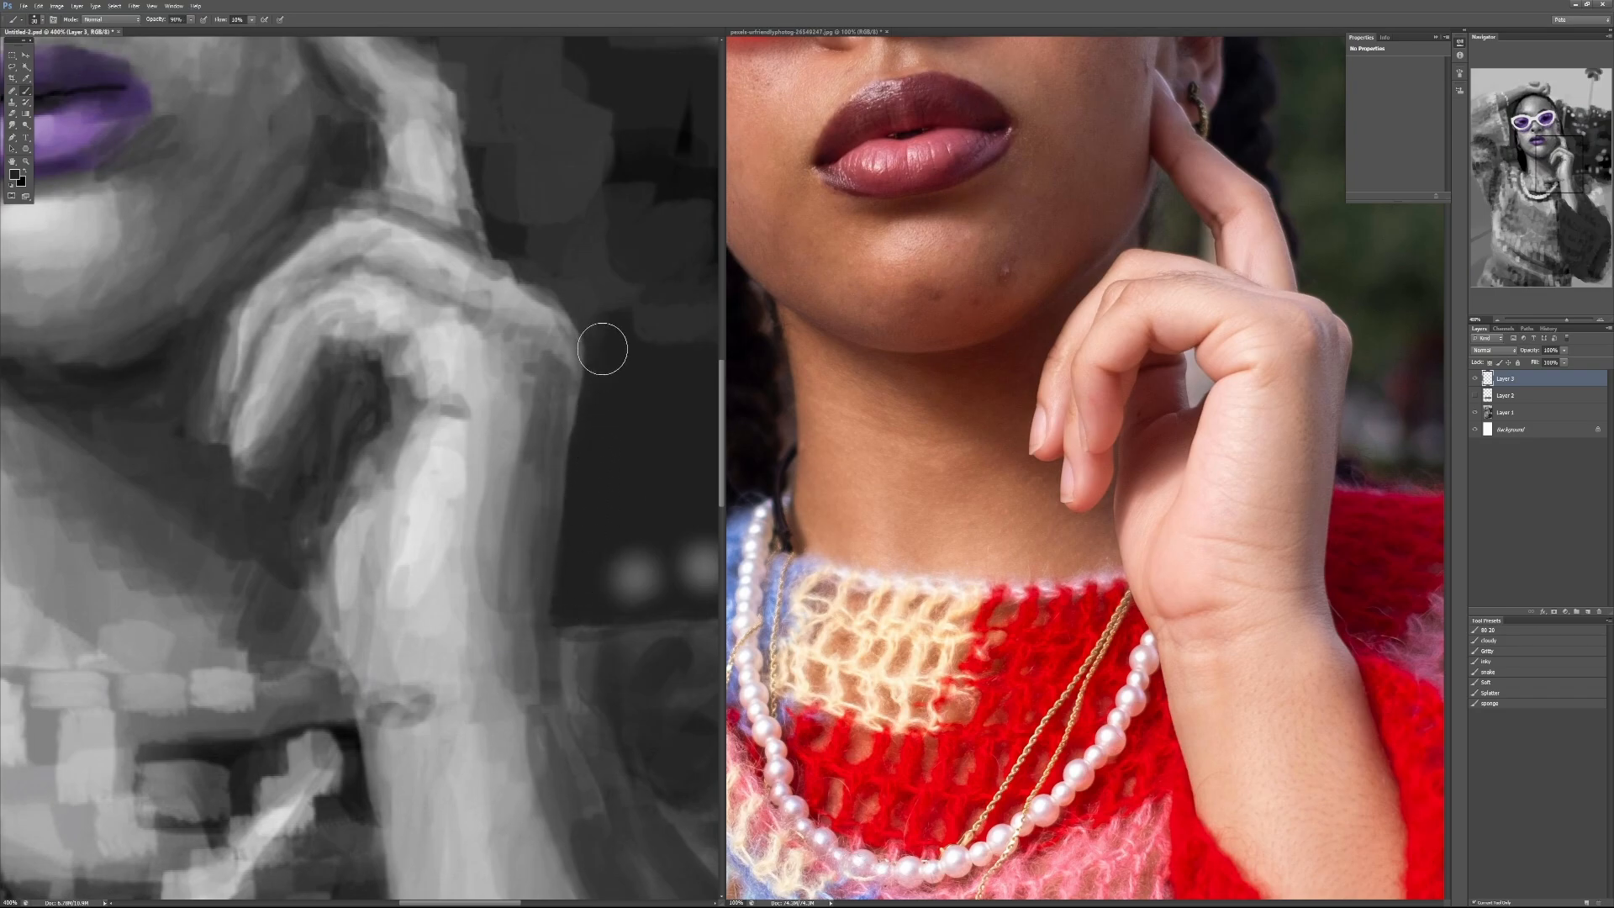
pyautogui.keyDown('alt'); pyautogui.click(568, 338); pyautogui.keyUp('alt')
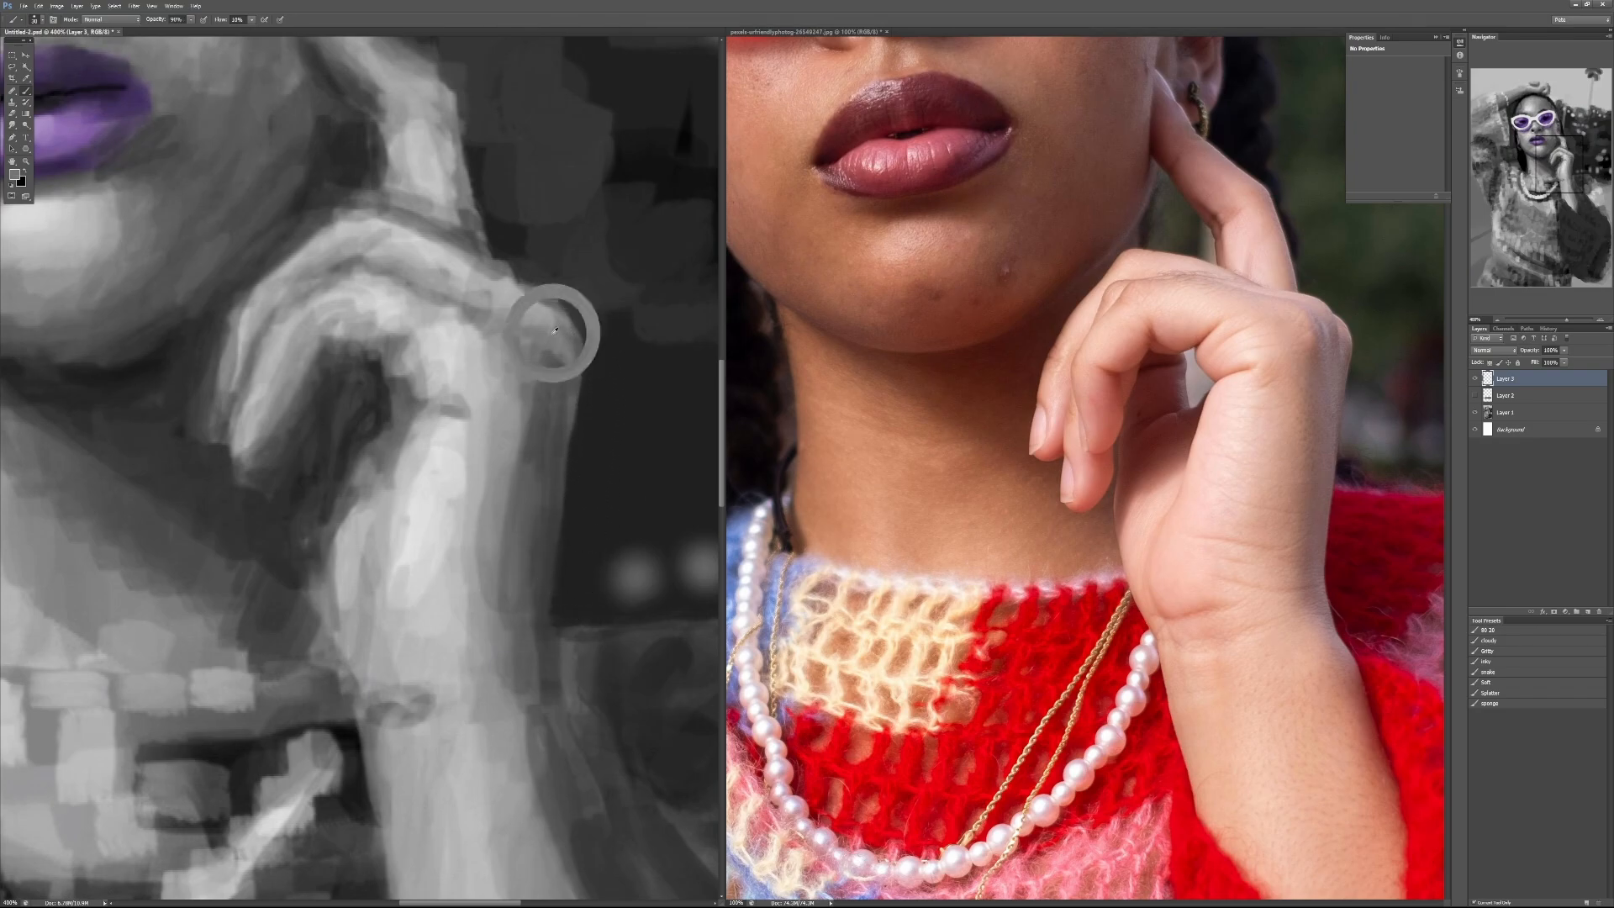
pyautogui.moveTo(576, 341); pyautogui.dragTo(603, 490)
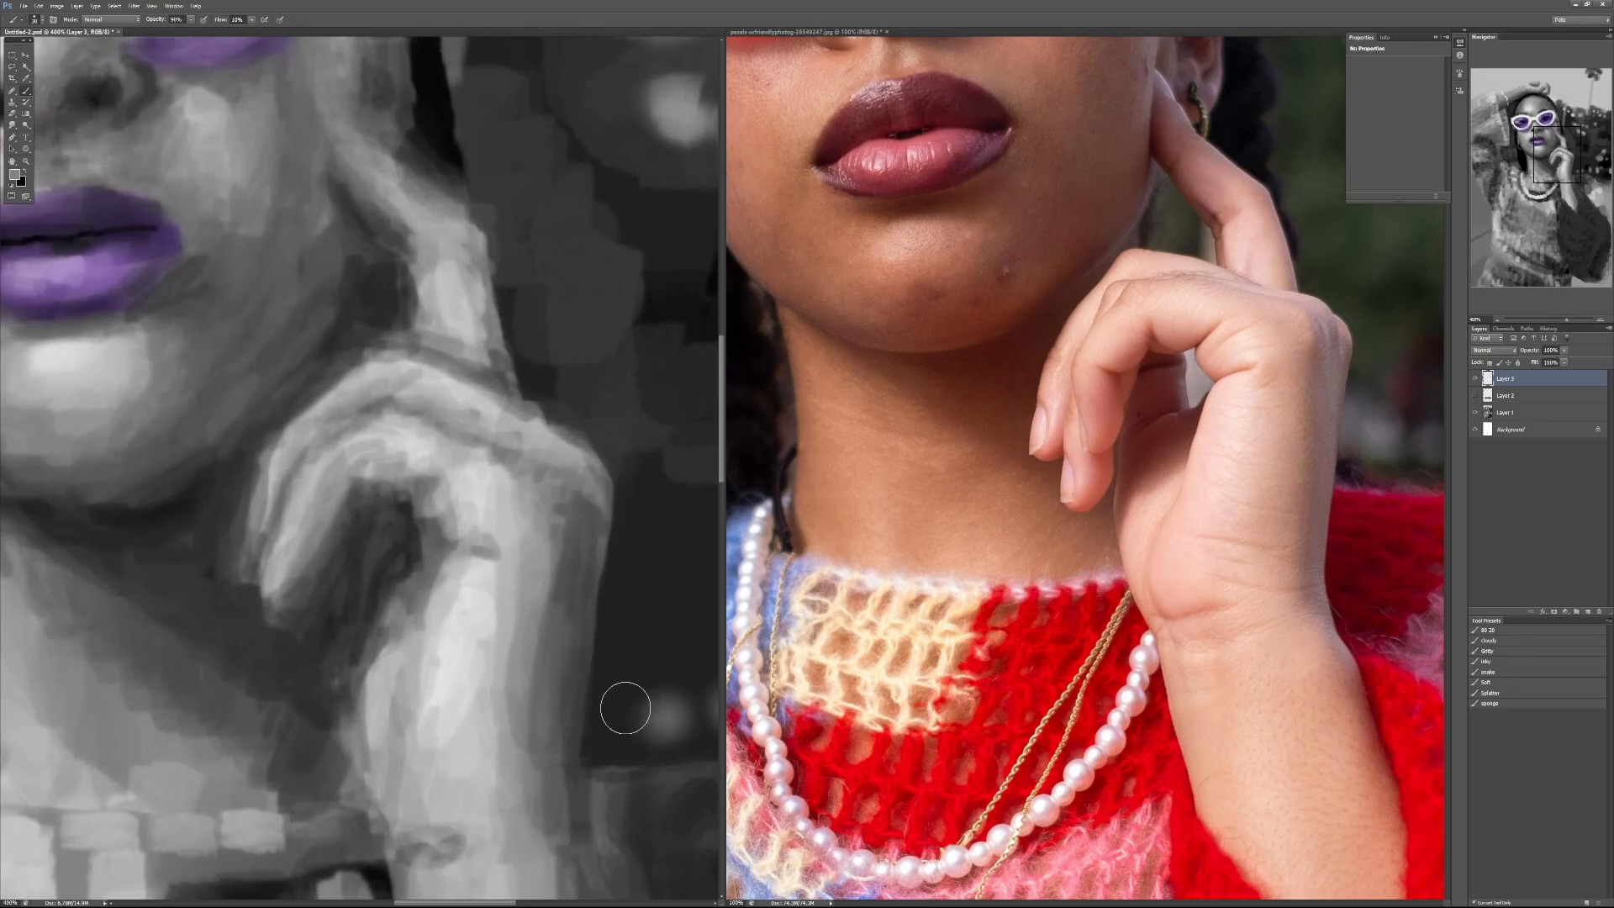
# Step: Paint a dark crease beneath the bent finger and a midtone separation between it and the finger above
pyautogui.keyDown('alt'); pyautogui.click(410, 525); pyautogui.keyUp('alt')
pyautogui.moveTo(411, 531)
pyautogui.mouseDown()
pyautogui.moveTo(396, 493)
pyautogui.moveTo(434, 545)
pyautogui.moveTo(439, 465)
pyautogui.moveTo(506, 433)
pyautogui.moveTo(453, 483)
pyautogui.moveTo(406, 498)
pyautogui.moveTo(361, 481)
pyautogui.moveTo(425, 483)
pyautogui.mouseUp()
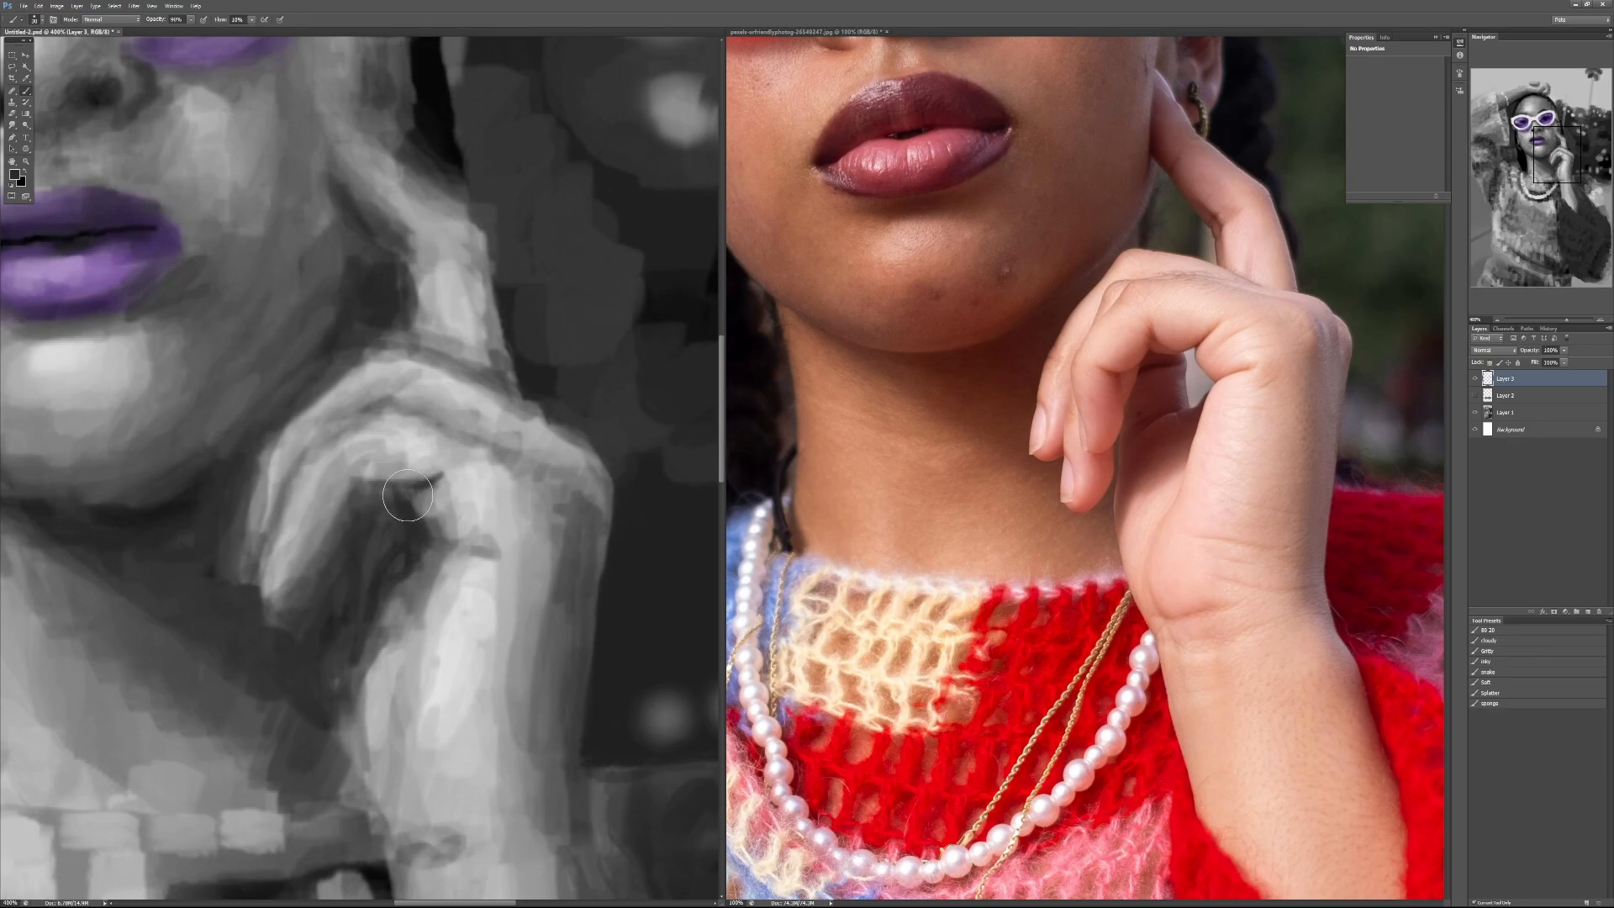
pyautogui.hotkey('ctrl', 'z')
pyautogui.moveTo(417, 499)
pyautogui.mouseDown()
pyautogui.moveTo(439, 481)
pyautogui.moveTo(400, 501)
pyautogui.moveTo(444, 480)
pyautogui.mouseUp()
pyautogui.keyDown('alt'); pyautogui.click(411, 455); pyautogui.keyUp('alt')
pyautogui.moveTo(376, 423); pyautogui.dragTo(415, 425)
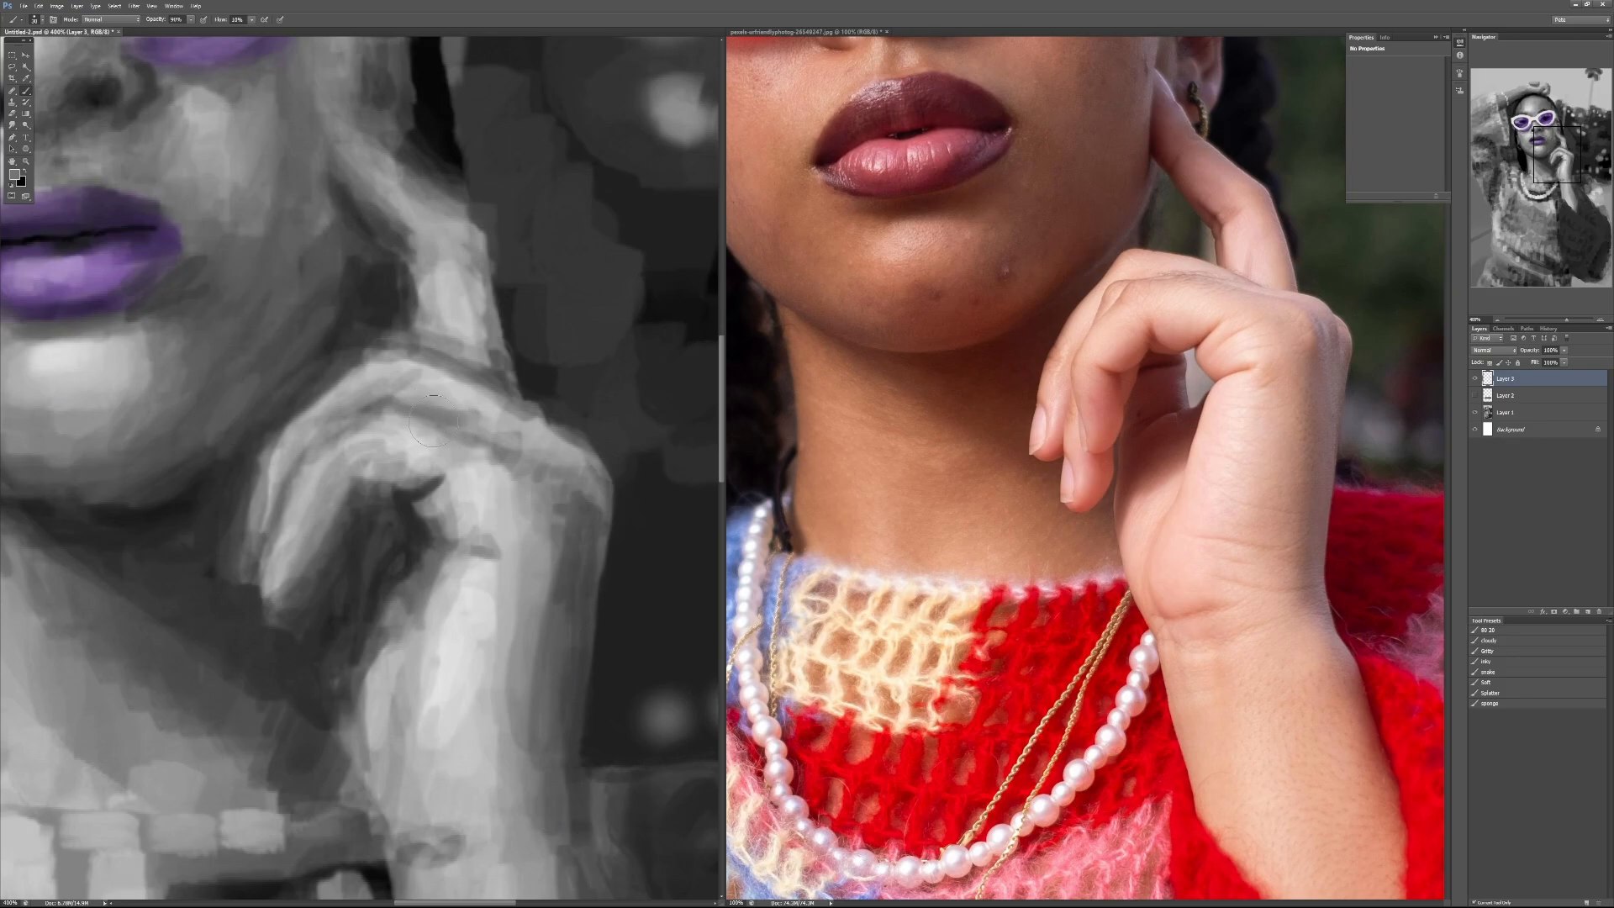
pyautogui.moveTo(436, 421)
pyautogui.mouseDown()
pyautogui.moveTo(522, 452)
pyautogui.moveTo(465, 409)
pyautogui.moveTo(517, 450)
pyautogui.moveTo(489, 445)
pyautogui.moveTo(508, 444)
pyautogui.moveTo(503, 428)
pyautogui.mouseUp()
pyautogui.keyDown('alt'); pyautogui.click(477, 412); pyautogui.keyUp('alt')
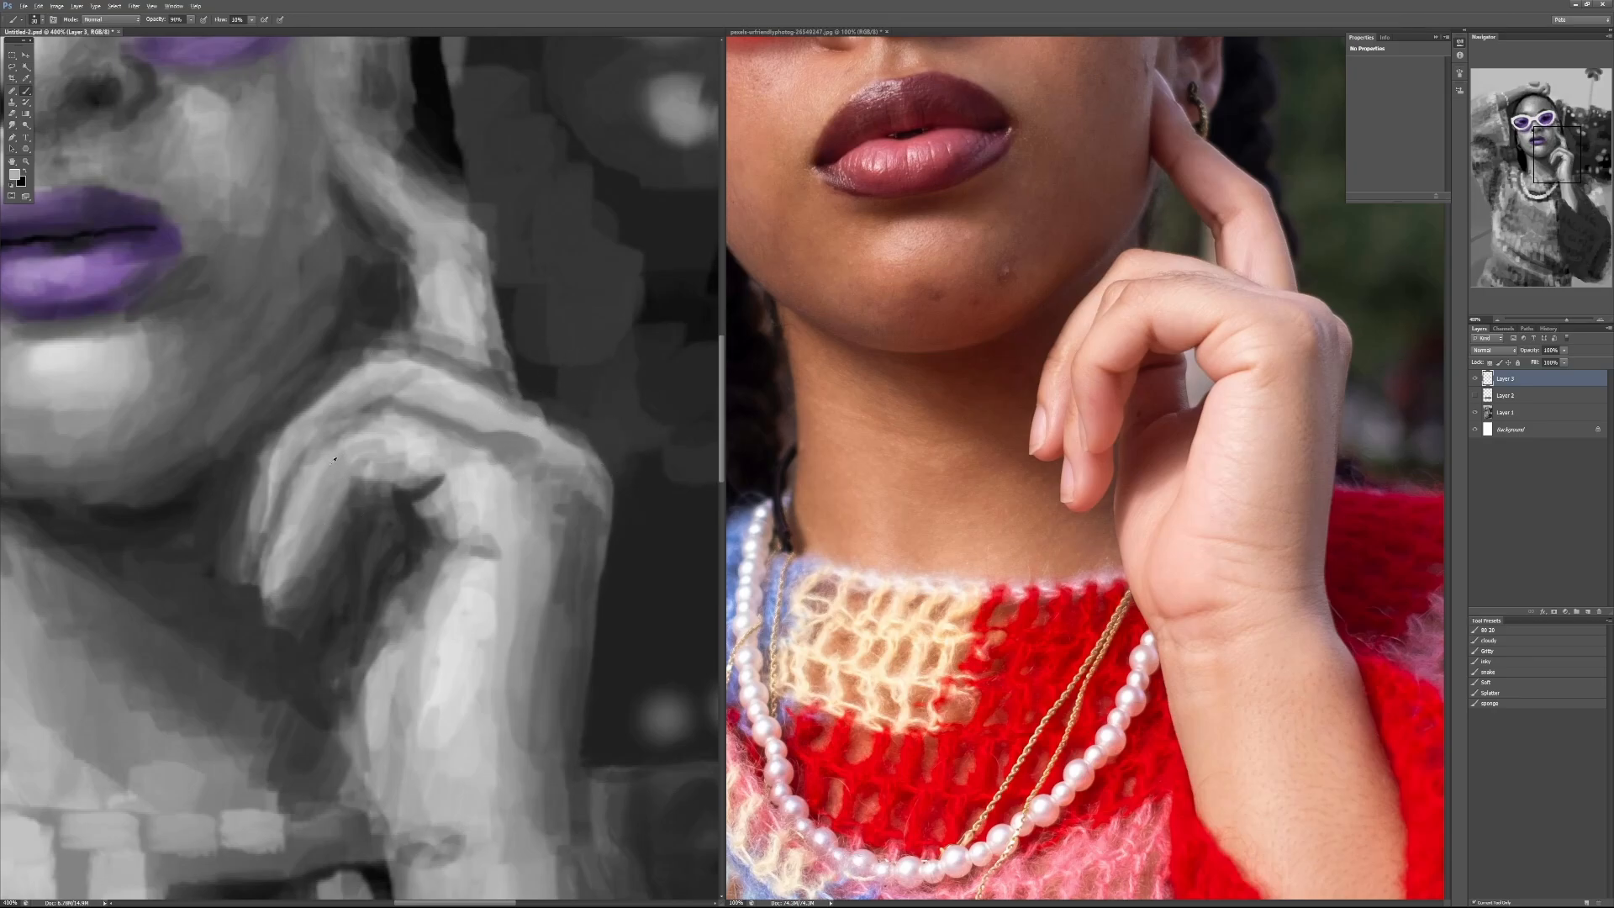
pyautogui.keyDown('alt'); pyautogui.click(372, 407); pyautogui.keyUp('alt')
pyautogui.moveTo(285, 469)
pyautogui.mouseDown()
pyautogui.moveTo(266, 541)
pyautogui.moveTo(271, 449)
pyautogui.mouseUp()
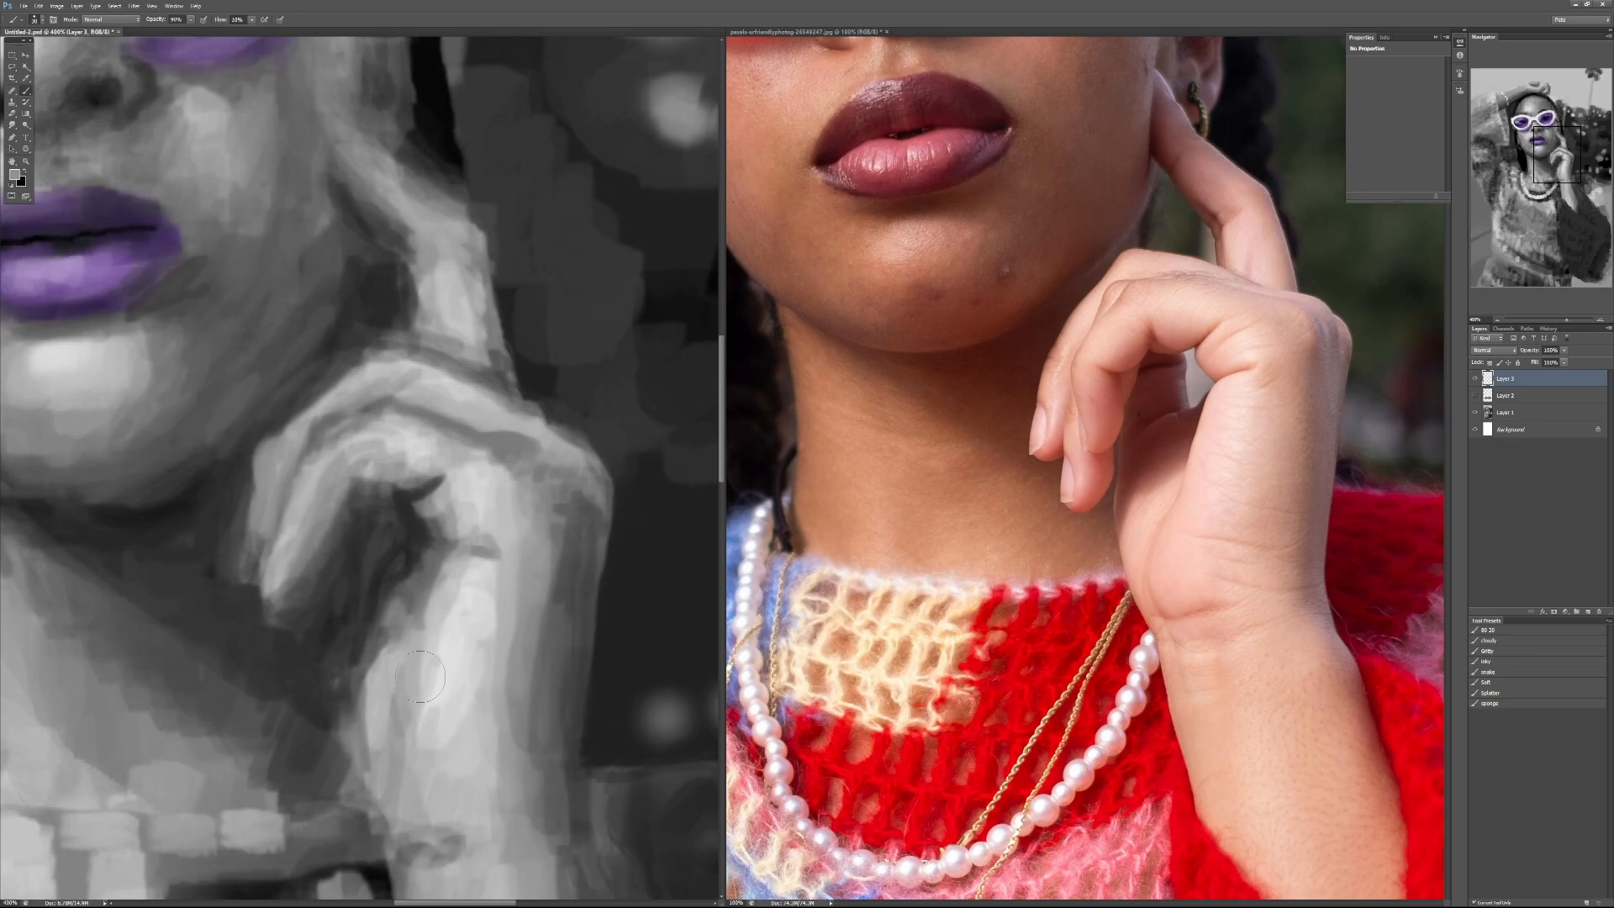
# Step: Blend the shading in the finger hollow and down the wrist side of the hand with 40% and 30% brush opacity
pyautogui.press('4')
pyautogui.moveTo(422, 583)
pyautogui.mouseDown()
pyautogui.moveTo(435, 523)
pyautogui.moveTo(443, 544)
pyautogui.mouseUp()
pyautogui.keyDown('alt'); pyautogui.click(432, 510); pyautogui.keyUp('alt')
pyautogui.moveTo(394, 476); pyautogui.dragTo(430, 462)
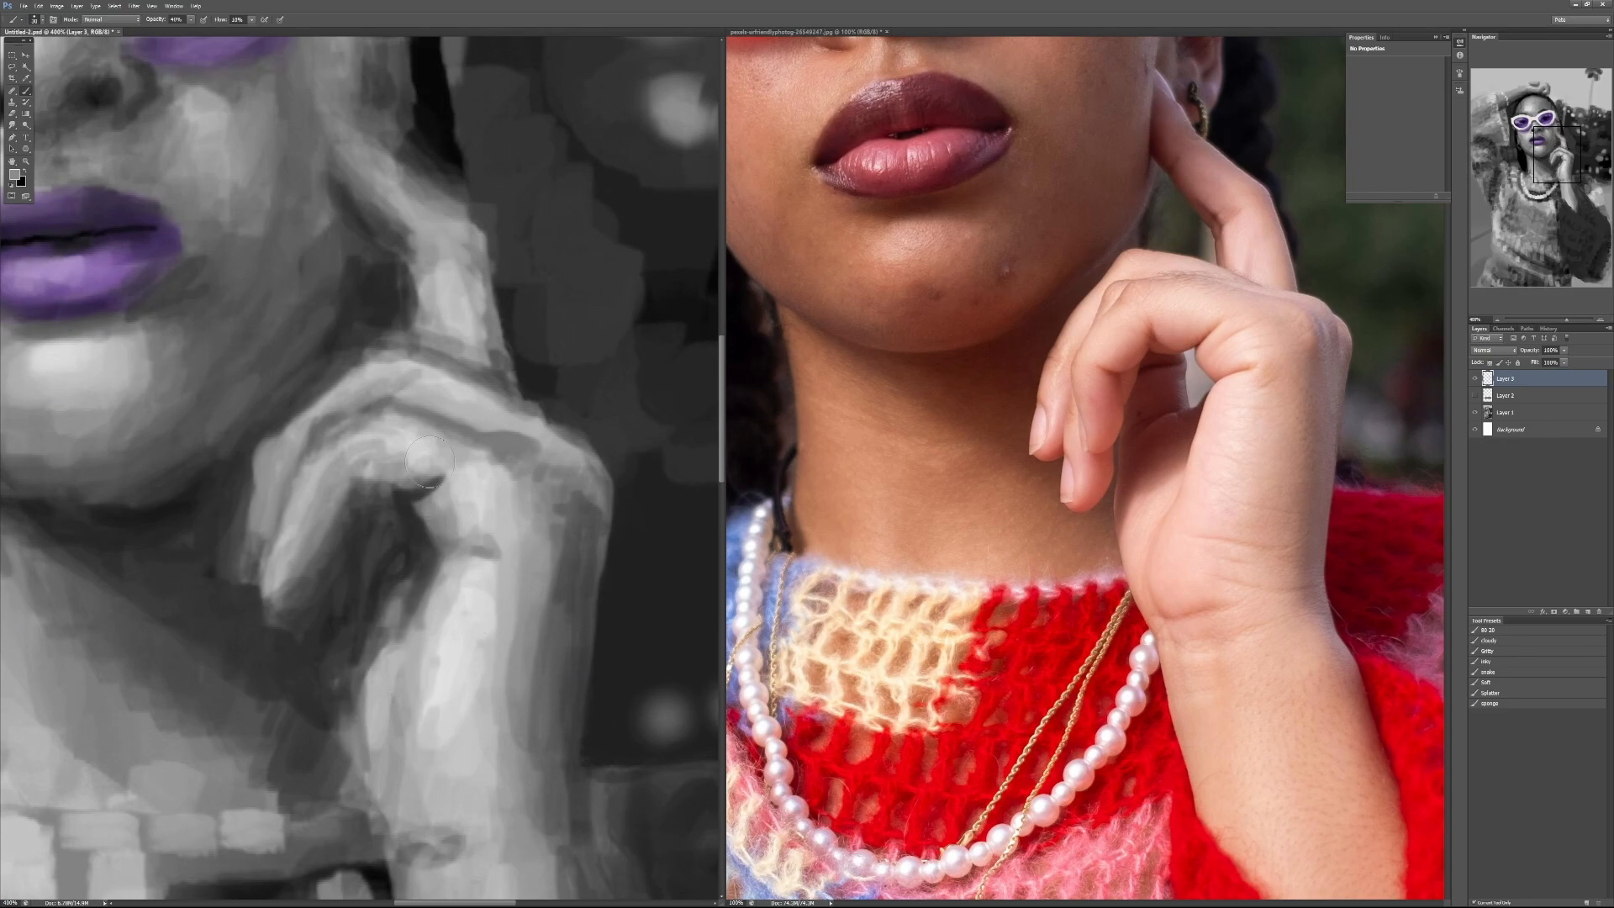
pyautogui.keyDown('alt'); pyautogui.click(494, 604); pyautogui.keyUp('alt')
pyautogui.moveTo(494, 580); pyautogui.dragTo(506, 719)
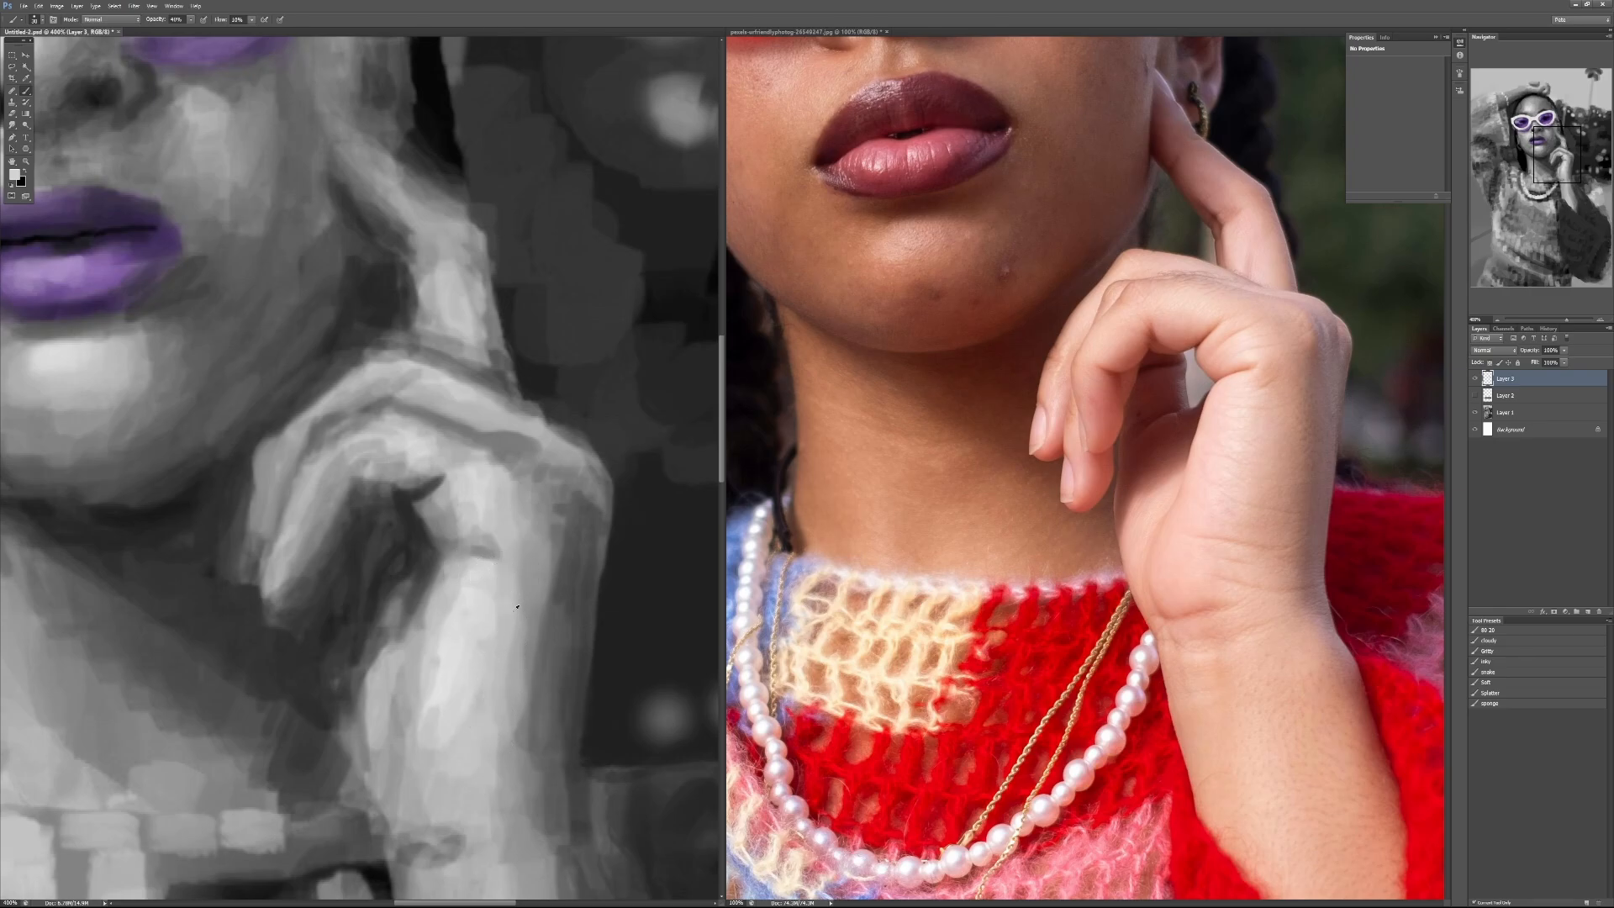
pyautogui.keyDown('alt'); pyautogui.click(518, 593); pyautogui.keyUp('alt')
pyautogui.press('3')
pyautogui.moveTo(541, 591); pyautogui.dragTo(532, 757)
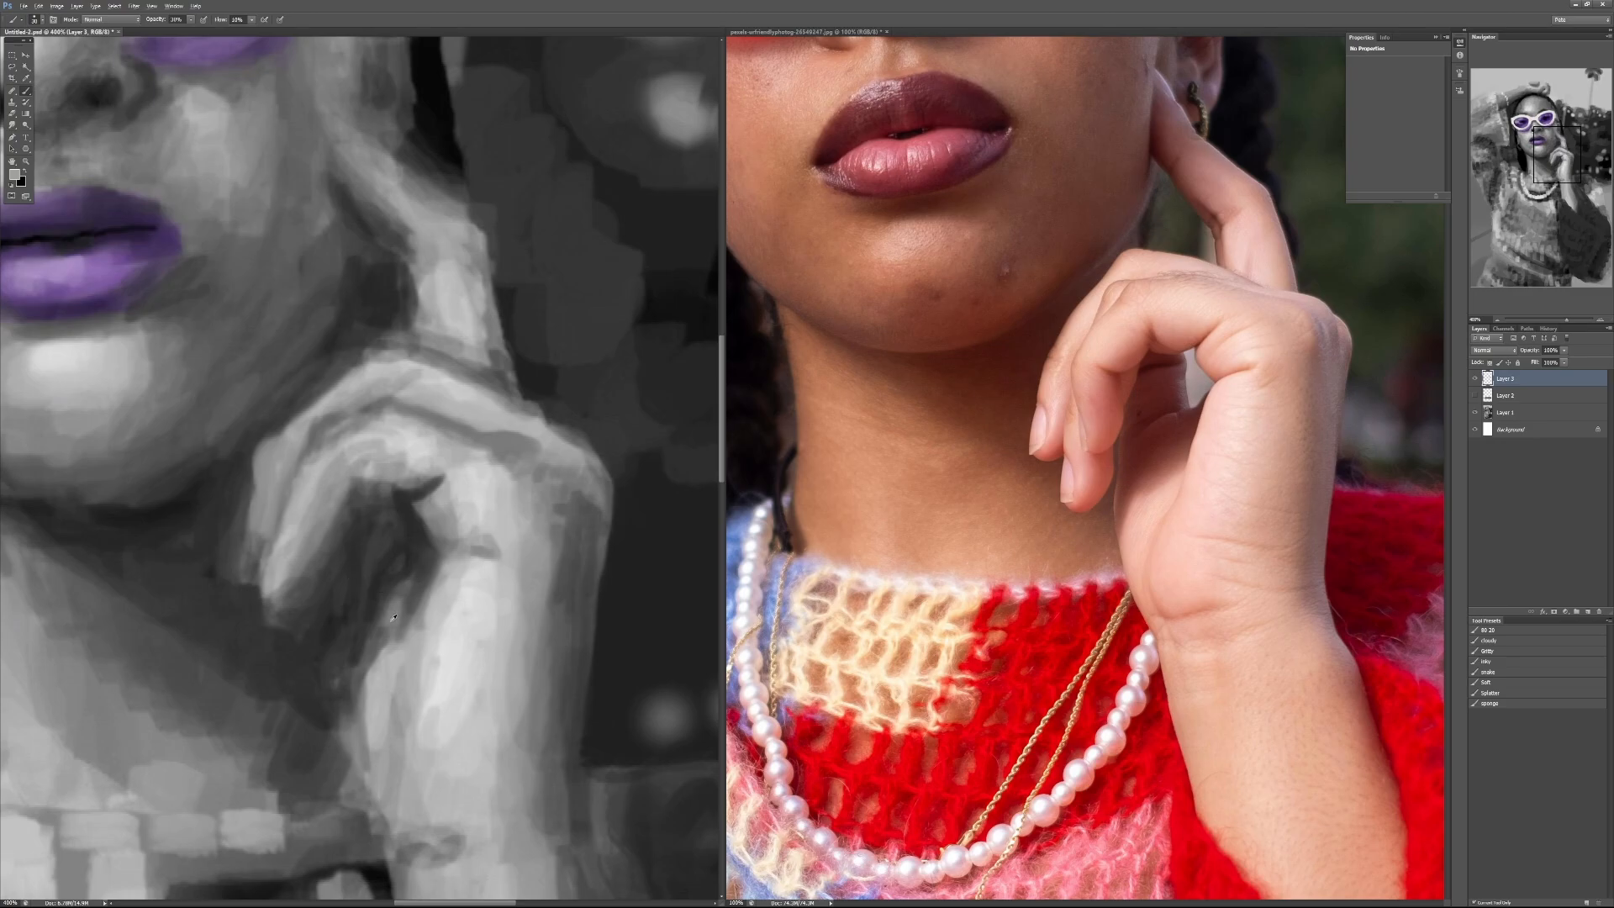
# Step: Soften the shadow edge between the hollow of the hand and the heel of the palm at 30% and 40% opacity
pyautogui.keyDown('alt'); pyautogui.click(354, 629); pyautogui.keyUp('alt')
pyautogui.moveTo(413, 583); pyautogui.dragTo(404, 607)
pyautogui.moveTo(401, 667); pyautogui.dragTo(416, 593)
pyautogui.keyDown('alt'); pyautogui.click(385, 750); pyautogui.keyUp('alt')
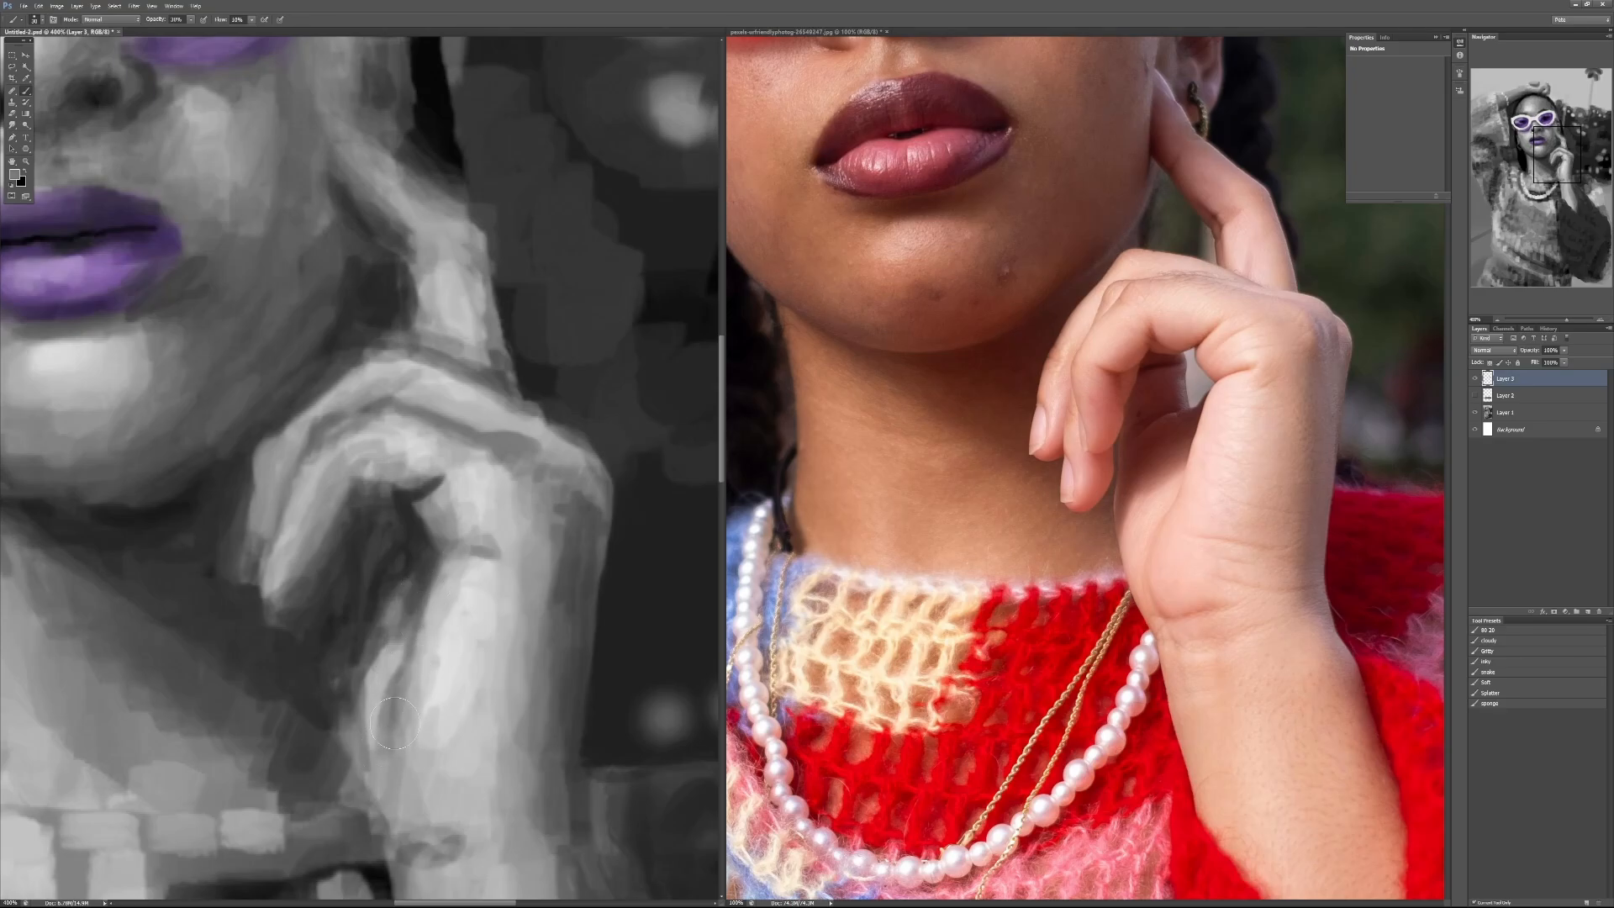
pyautogui.press('4')
pyautogui.moveTo(418, 658)
pyautogui.mouseDown()
pyautogui.moveTo(433, 590)
pyautogui.moveTo(420, 669)
pyautogui.mouseUp()
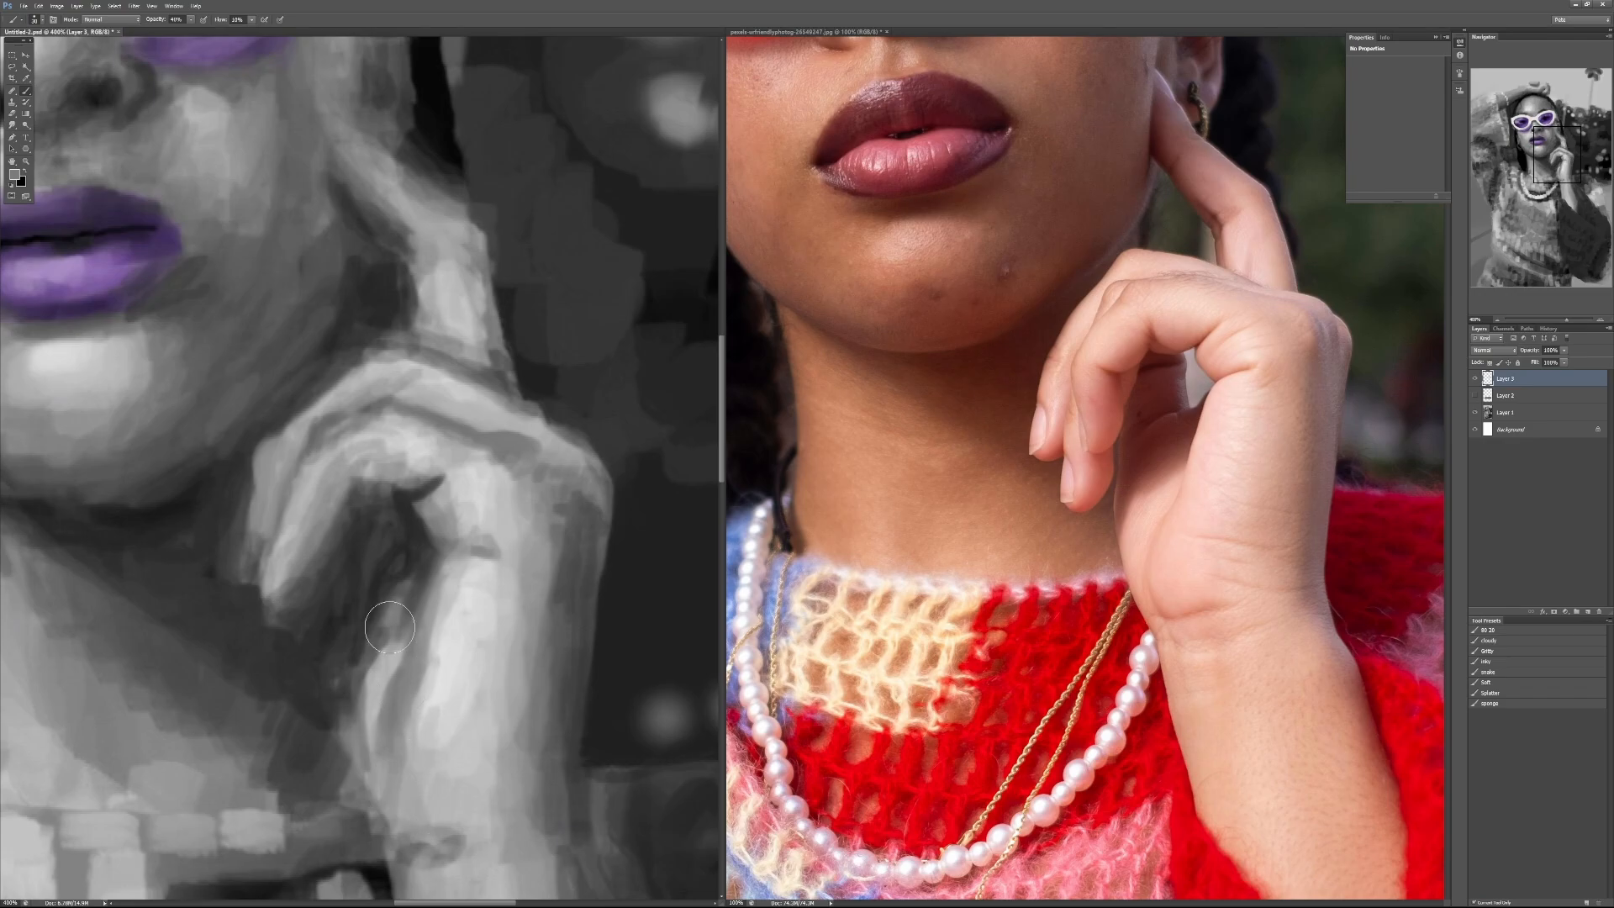
pyautogui.moveTo(415, 751)
pyautogui.mouseDown()
pyautogui.moveTo(403, 718)
pyautogui.moveTo(430, 654)
pyautogui.moveTo(402, 709)
pyautogui.moveTo(397, 749)
pyautogui.moveTo(425, 659)
pyautogui.moveTo(431, 691)
pyautogui.moveTo(437, 634)
pyautogui.moveTo(385, 711)
pyautogui.mouseUp()
pyautogui.keyDown('alt'); pyautogui.click(432, 687); pyautogui.keyUp('alt')
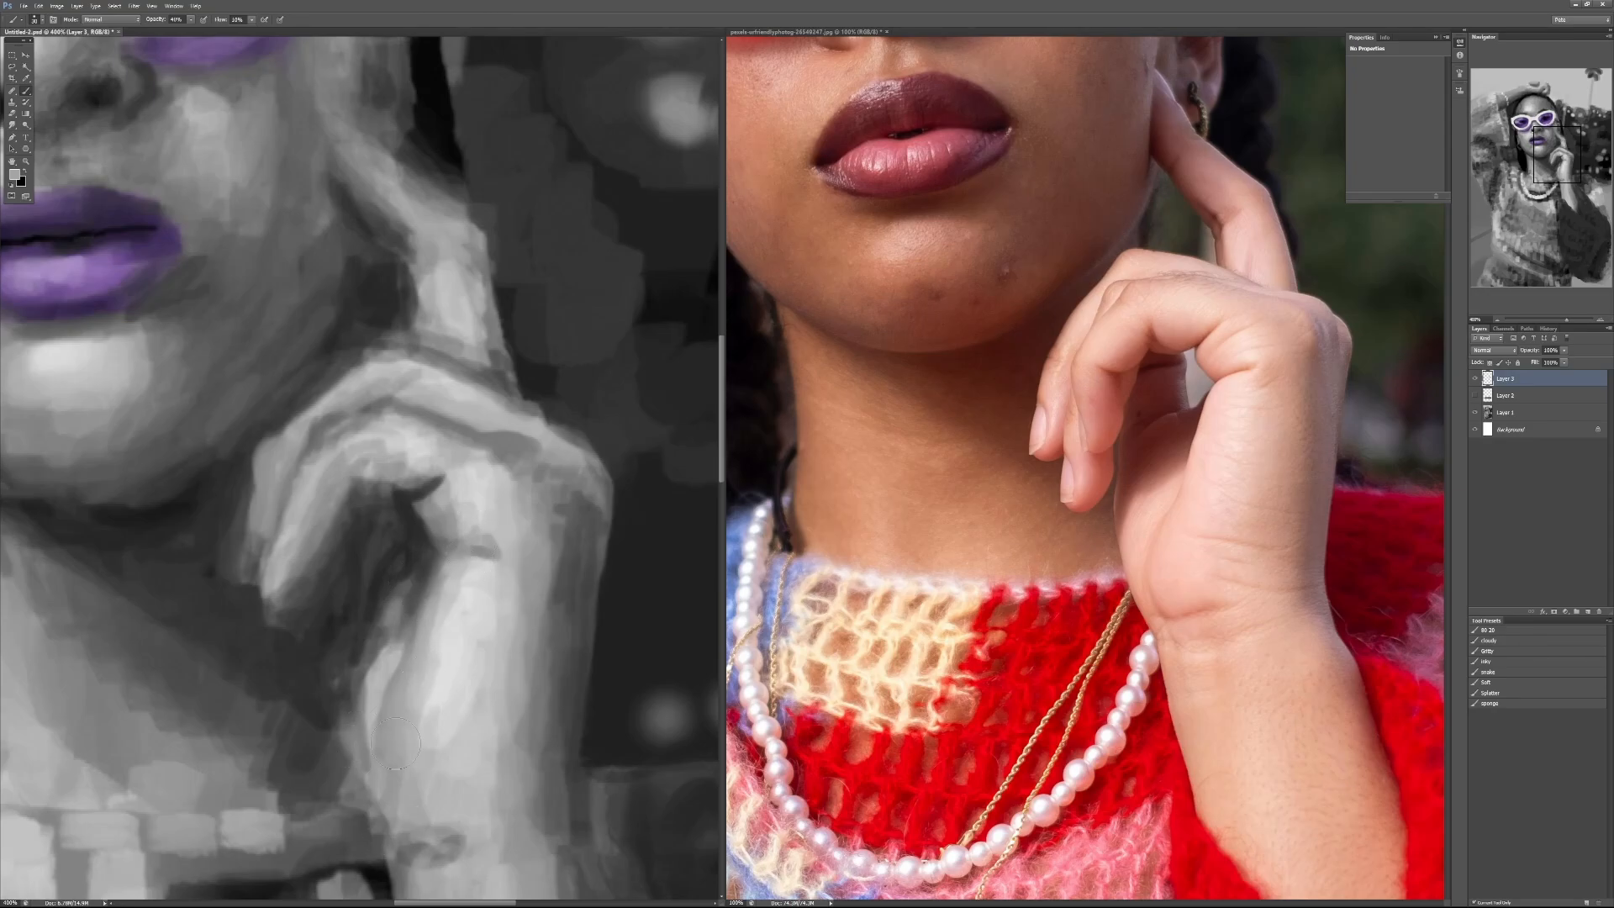
# Step: Widen the heel of the palm toward the neck with light gray strokes to give it a rounded outline
pyautogui.keyDown('alt'); pyautogui.click(371, 702); pyautogui.keyUp('alt')
pyautogui.moveTo(363, 734)
pyautogui.mouseDown()
pyautogui.moveTo(358, 692)
pyautogui.moveTo(369, 660)
pyautogui.mouseUp()
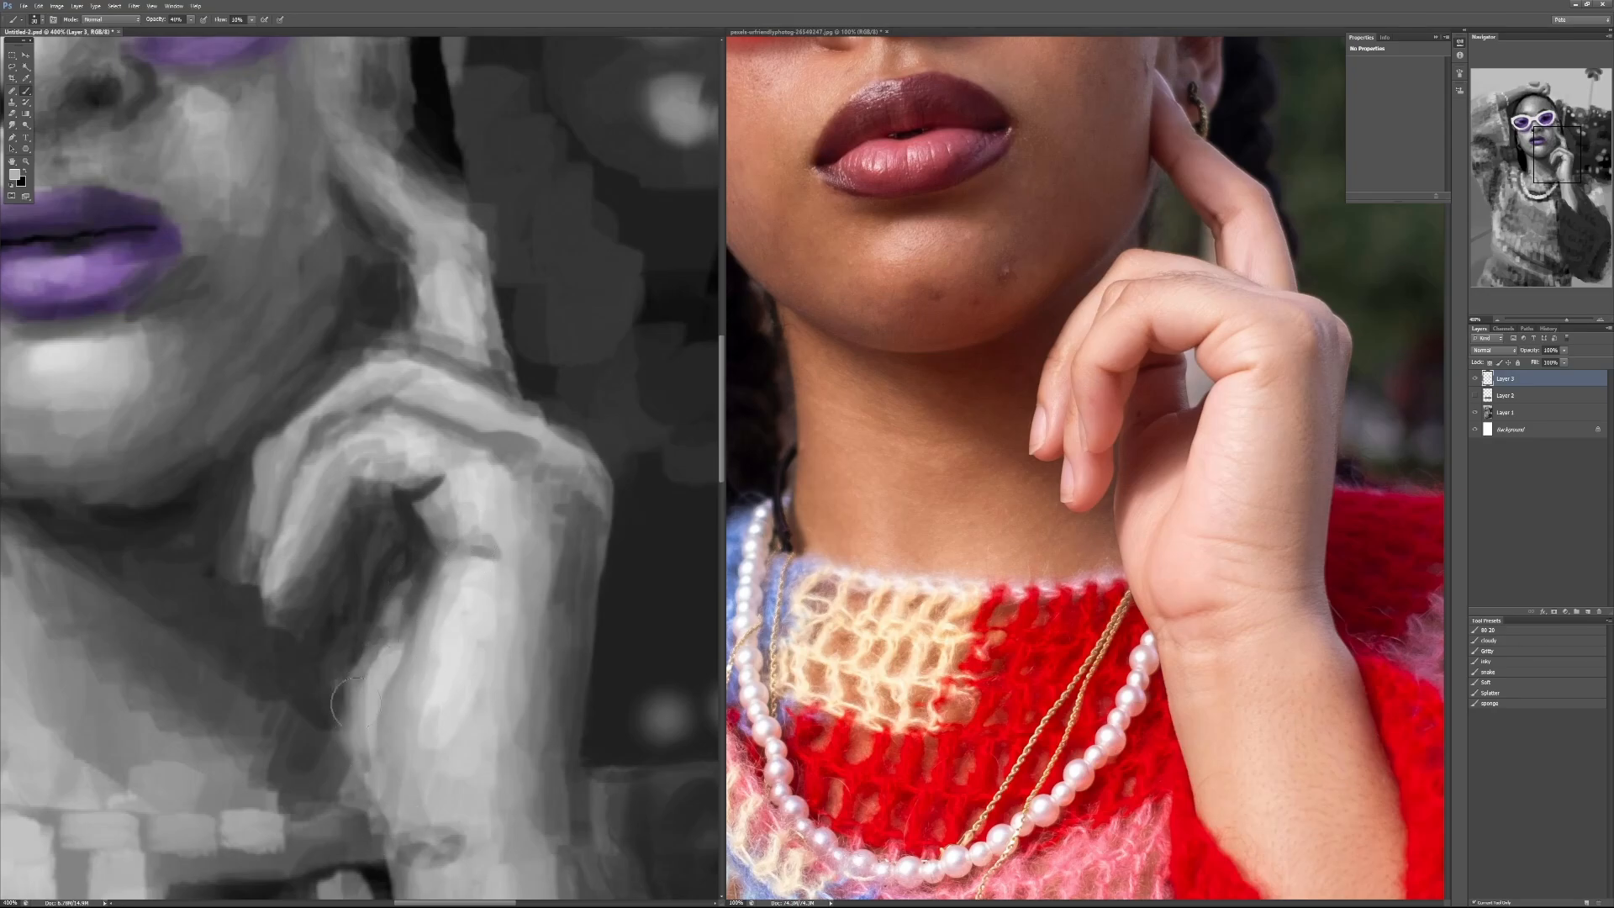
pyautogui.keyDown('alt'); pyautogui.click(364, 774); pyautogui.keyUp('alt')
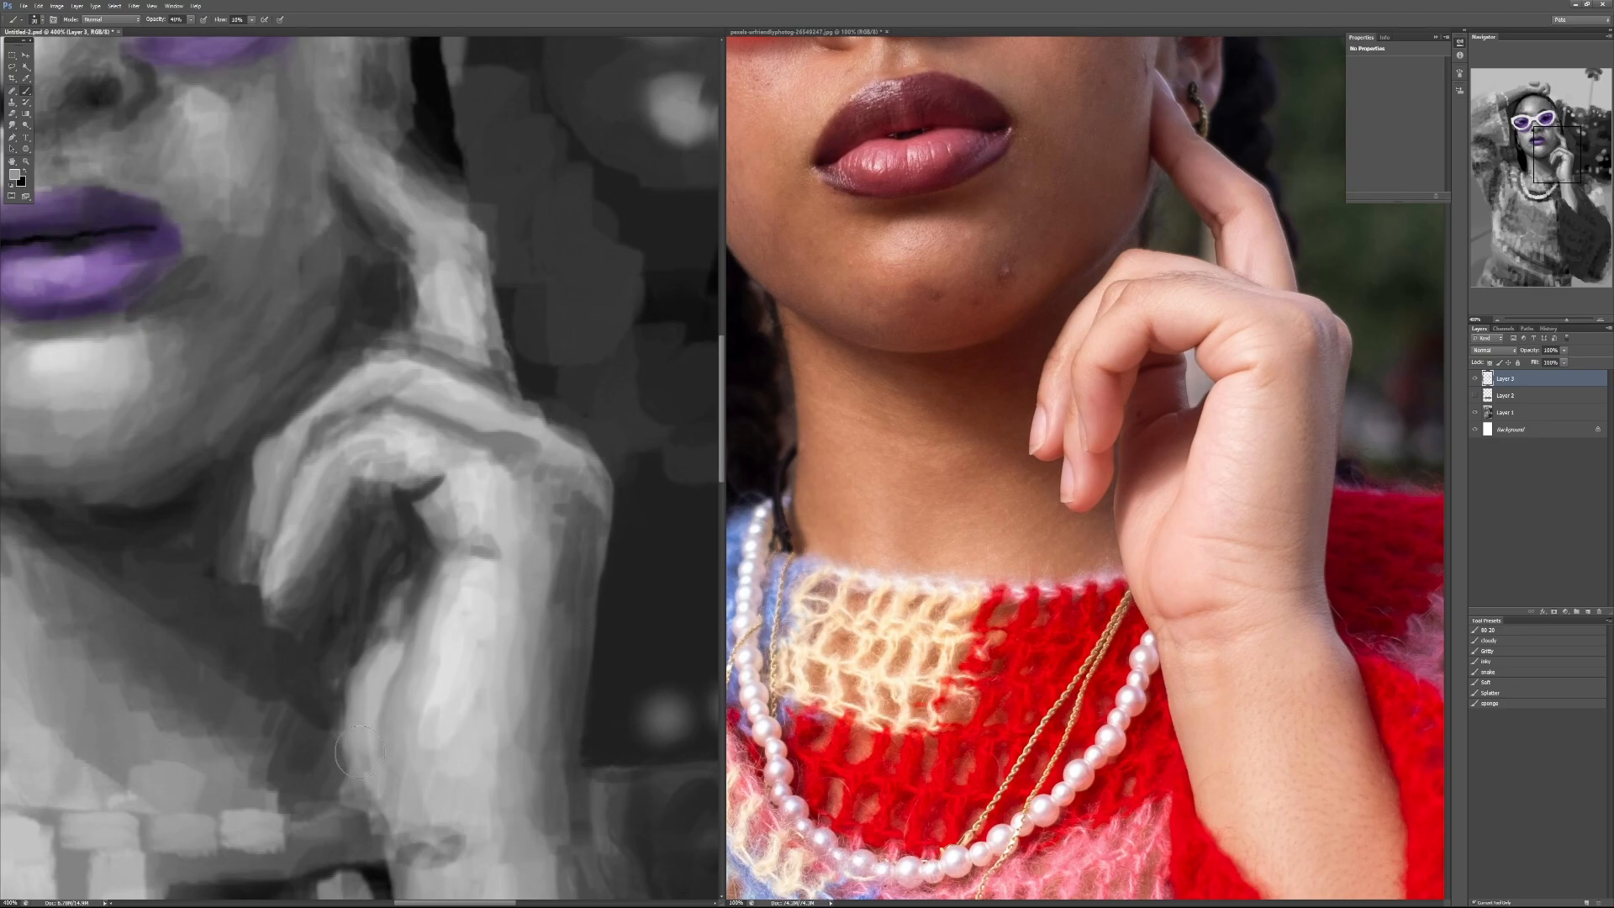
pyautogui.keyDown('alt'); pyautogui.click(375, 691); pyautogui.keyUp('alt')
pyautogui.moveTo(364, 733); pyautogui.dragTo(370, 783)
pyautogui.keyDown('alt'); pyautogui.click(367, 637); pyautogui.keyUp('alt')
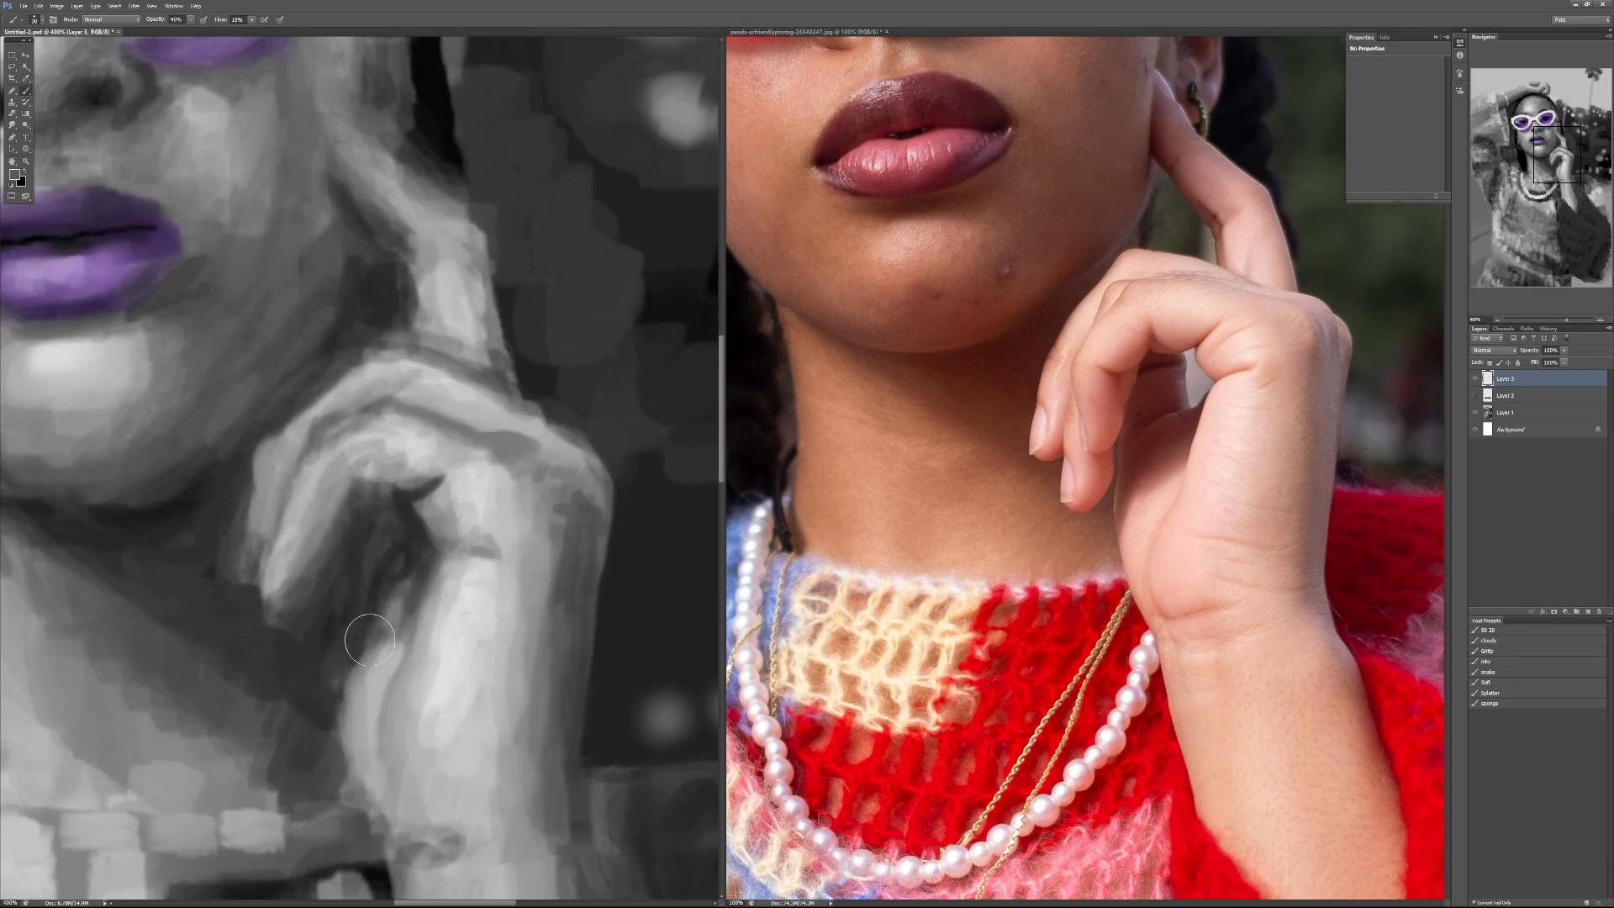
pyautogui.moveTo(373, 651); pyautogui.dragTo(398, 636)
pyautogui.keyDown('alt'); pyautogui.click(389, 639); pyautogui.keyUp('alt')
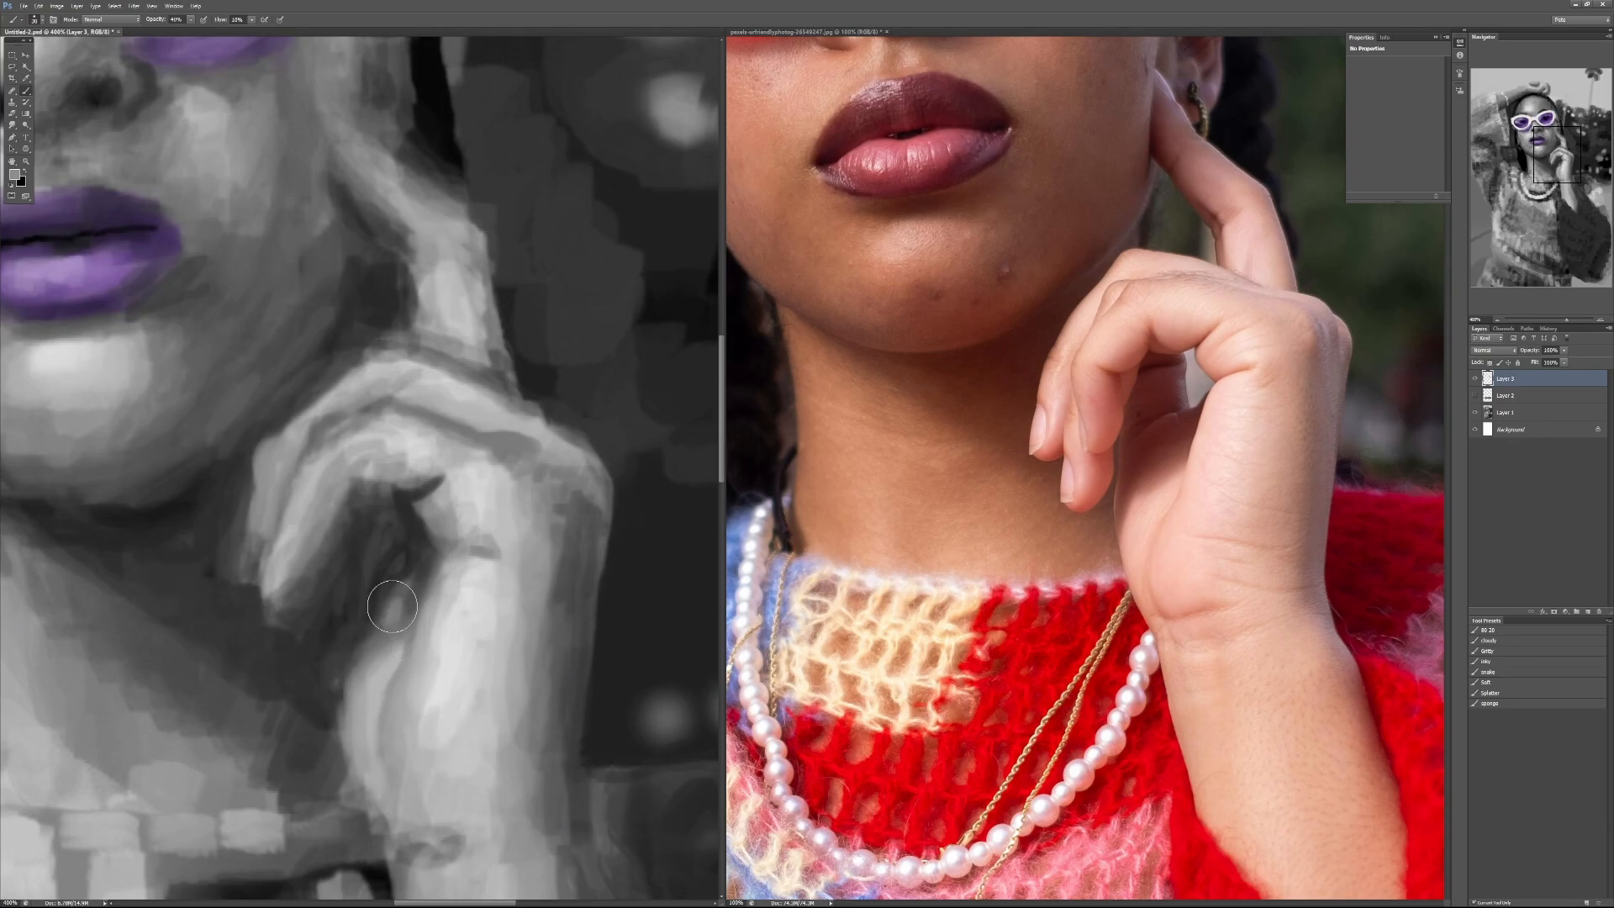
# Step: Carve the underside of the bent finger and its fingertip with dark strokes in the hollow of the hand
pyautogui.keyDown('alt'); pyautogui.click(319, 632); pyautogui.keyUp('alt')
pyautogui.moveTo(331, 572)
pyautogui.mouseDown()
pyautogui.moveTo(305, 623)
pyautogui.moveTo(317, 565)
pyautogui.moveTo(290, 588)
pyautogui.moveTo(319, 559)
pyautogui.moveTo(294, 563)
pyautogui.moveTo(319, 517)
pyautogui.moveTo(309, 548)
pyautogui.moveTo(359, 496)
pyautogui.moveTo(339, 484)
pyautogui.moveTo(360, 496)
pyautogui.moveTo(339, 492)
pyautogui.moveTo(395, 481)
pyautogui.moveTo(362, 504)
pyautogui.moveTo(387, 480)
pyautogui.moveTo(373, 469)
pyautogui.moveTo(373, 492)
pyautogui.moveTo(396, 502)
pyautogui.moveTo(372, 503)
pyautogui.moveTo(375, 483)
pyautogui.moveTo(322, 520)
pyautogui.moveTo(318, 503)
pyautogui.moveTo(372, 490)
pyautogui.moveTo(370, 472)
pyautogui.mouseUp()
pyautogui.keyDown('alt'); pyautogui.click(318, 518); pyautogui.keyUp('alt')
pyautogui.keyDown('alt'); pyautogui.click(348, 508); pyautogui.keyUp('alt')
pyautogui.keyDown('alt'); pyautogui.click(357, 473); pyautogui.keyUp('alt')
pyautogui.keyDown('alt'); pyautogui.click(369, 519); pyautogui.keyUp('alt')
pyautogui.keyDown('alt'); pyautogui.click(340, 478); pyautogui.keyUp('alt')
pyautogui.keyDown('alt'); pyautogui.click(349, 491); pyautogui.keyUp('alt')
pyautogui.keyDown('alt'); pyautogui.click(375, 498); pyautogui.keyUp('alt')
pyautogui.keyDown('alt'); pyautogui.click(357, 475); pyautogui.keyUp('alt')
pyautogui.hotkey('ctrl', '1')
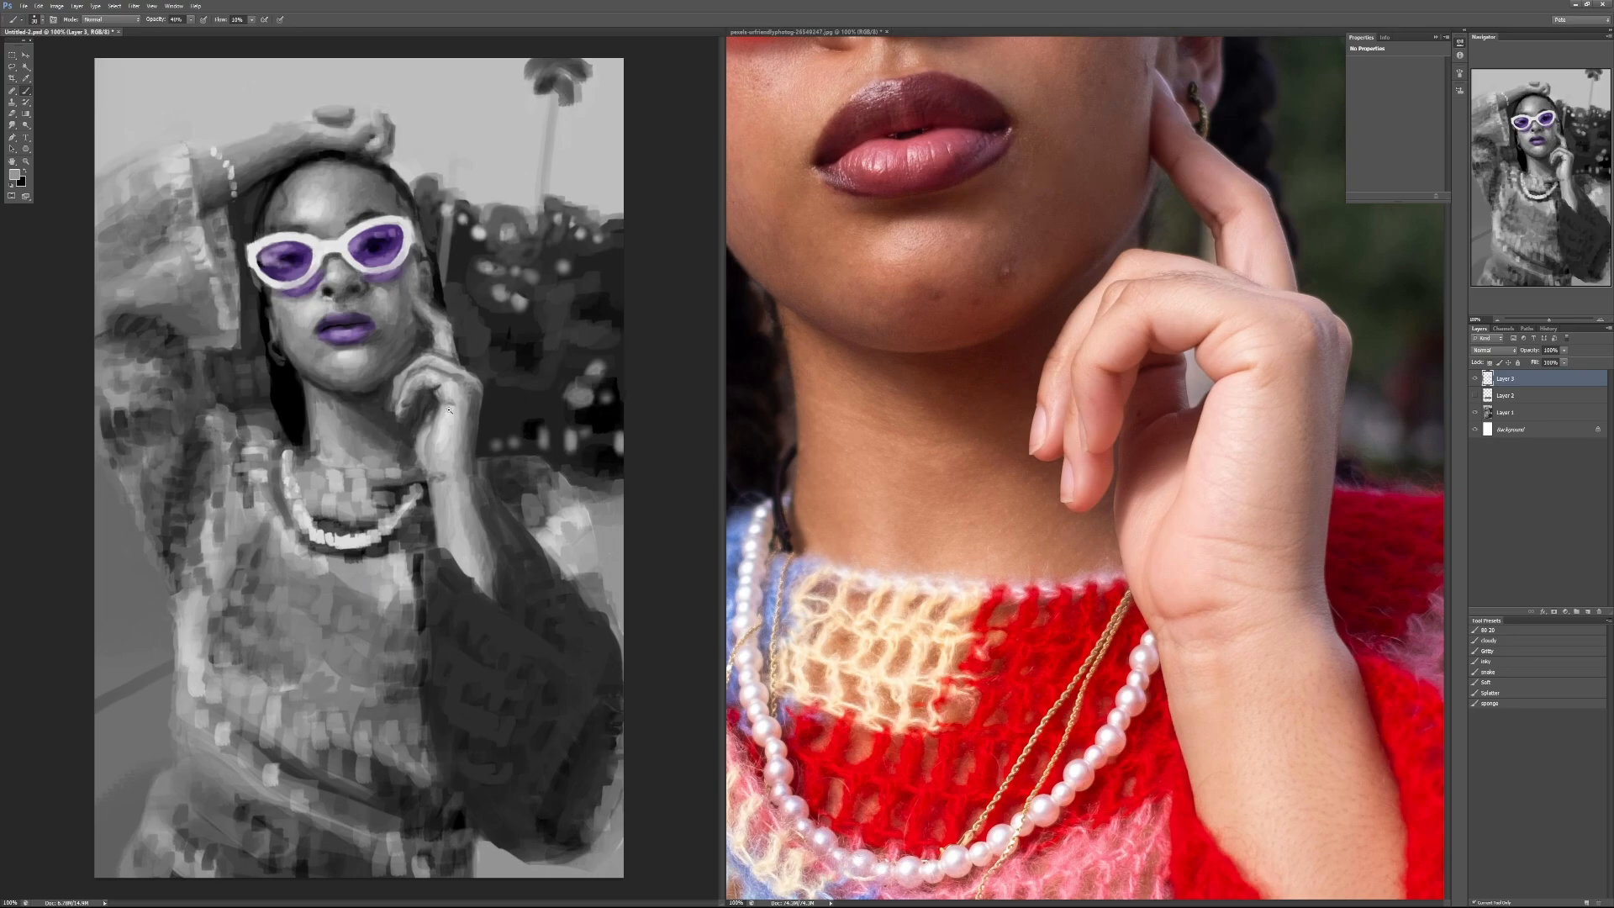
# Step: Refine the crease where the bent finger meets the palm using 60% and 40% brush opacity
pyautogui.scroll(3, 434, 400)
pyautogui.keyDown('alt'); pyautogui.click(379, 301); pyautogui.keyUp('alt')
pyautogui.press('6')
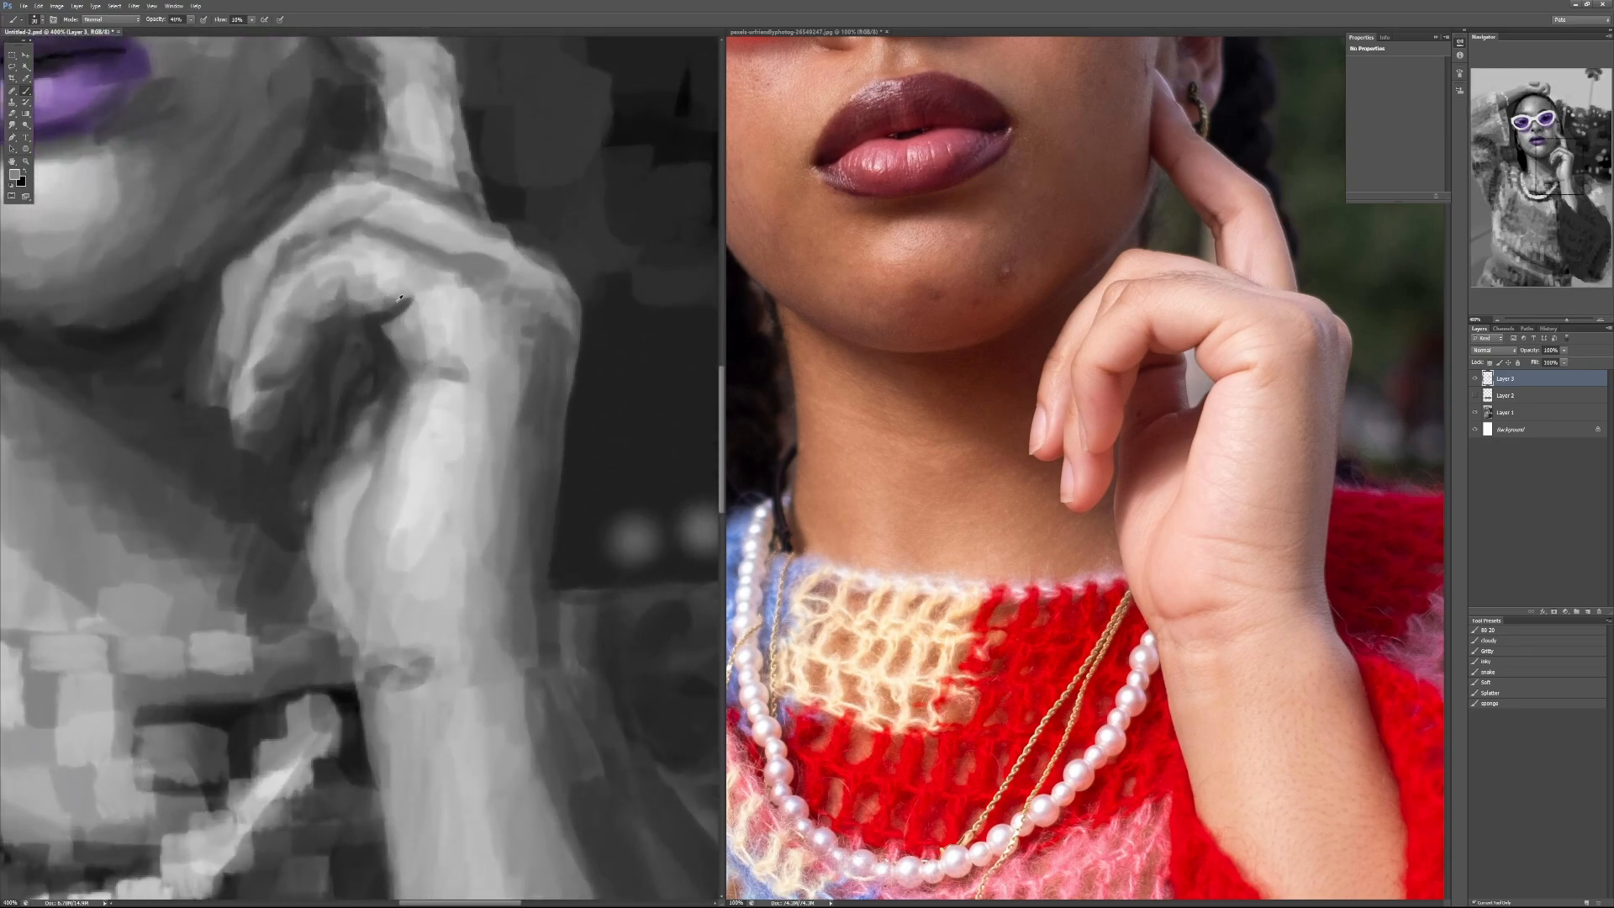
pyautogui.keyDown('alt'); pyautogui.click(395, 300); pyautogui.keyUp('alt')
pyautogui.moveTo(385, 305)
pyautogui.mouseDown()
pyautogui.moveTo(421, 327)
pyautogui.moveTo(405, 345)
pyautogui.moveTo(397, 329)
pyautogui.moveTo(419, 318)
pyautogui.moveTo(377, 338)
pyautogui.moveTo(408, 303)
pyautogui.moveTo(359, 321)
pyautogui.moveTo(390, 326)
pyautogui.moveTo(412, 250)
pyautogui.moveTo(474, 209)
pyautogui.moveTo(499, 279)
pyautogui.moveTo(438, 189)
pyautogui.moveTo(405, 261)
pyautogui.moveTo(427, 258)
pyautogui.moveTo(447, 312)
pyautogui.moveTo(407, 282)
pyautogui.mouseUp()
pyautogui.keyDown('alt'); pyautogui.click(372, 291); pyautogui.keyUp('alt')
pyautogui.keyDown('alt'); pyautogui.click(375, 343); pyautogui.keyUp('alt')
pyautogui.press('4')
pyautogui.keyDown('alt'); pyautogui.click(386, 299); pyautogui.keyUp('alt')
pyautogui.press('d')
pyautogui.hotkey('ctrl', 'z')
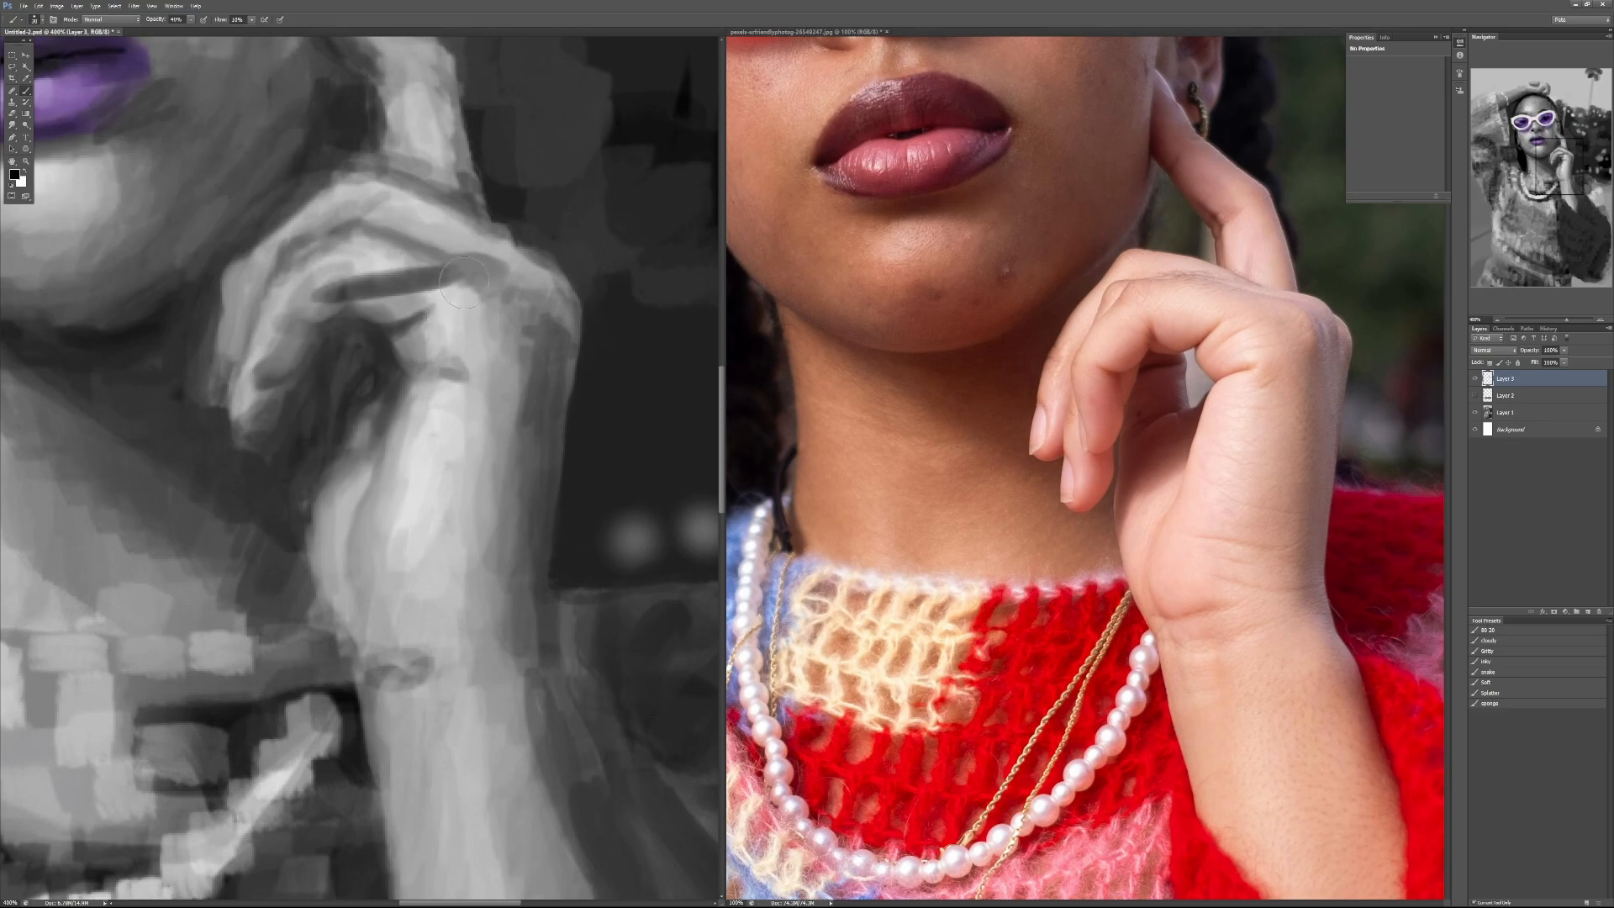
pyautogui.hotkey('ctrl', 'z')
# Step: Repaint the shadow between the top two fingers with sampled midtone and dark grays
pyautogui.keyDown('alt'); pyautogui.click(379, 234); pyautogui.keyUp('alt')
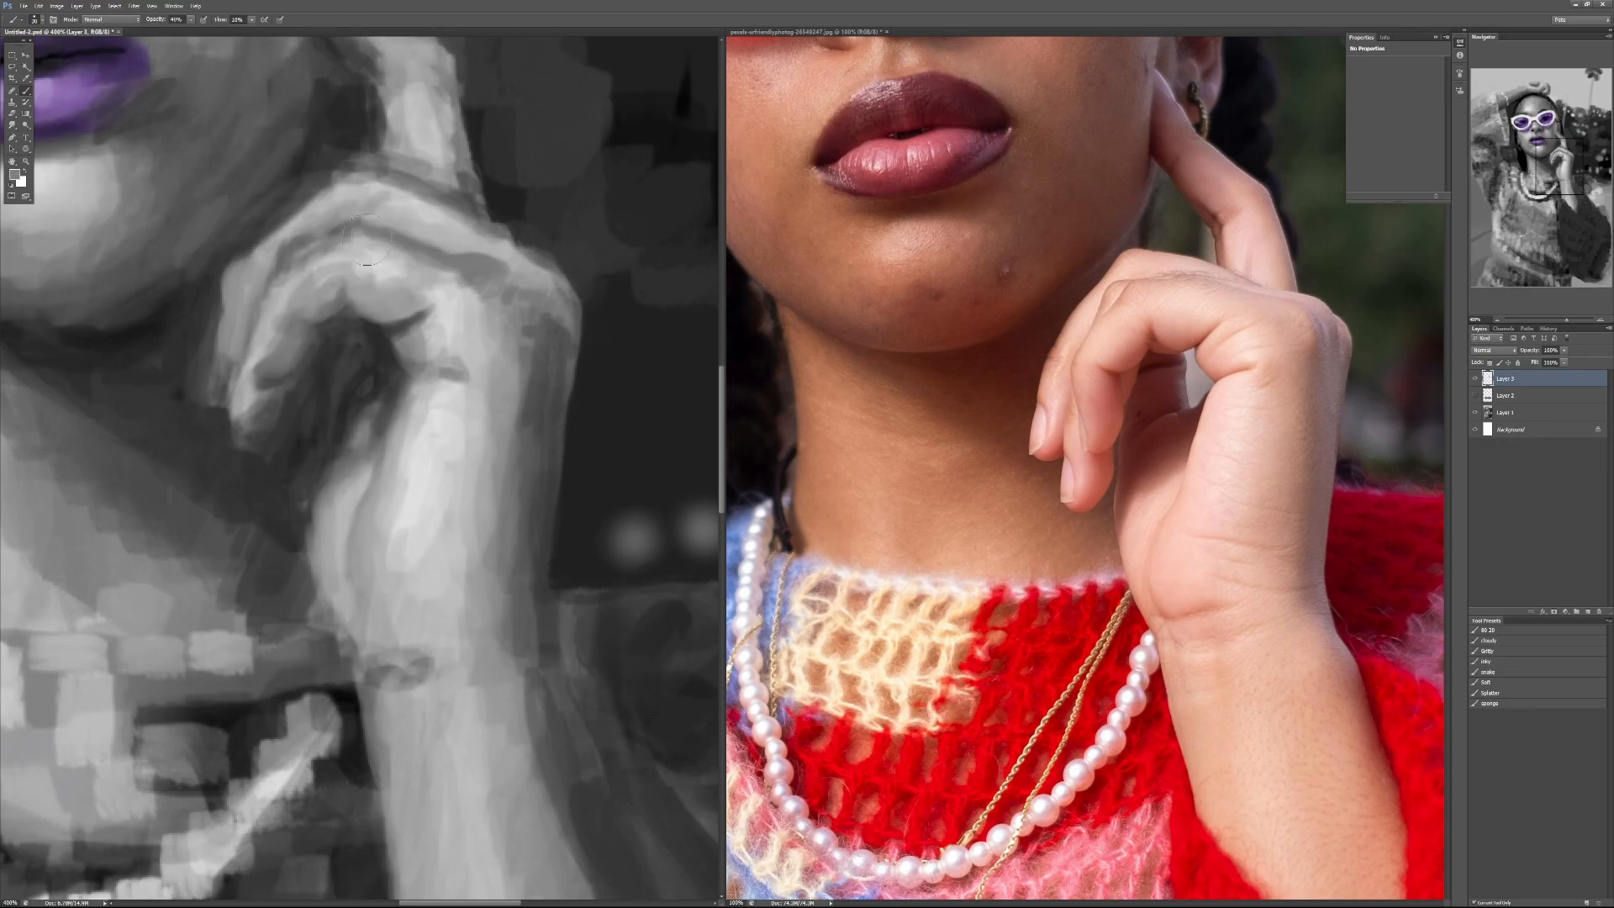
pyautogui.moveTo(351, 245)
pyautogui.mouseDown()
pyautogui.moveTo(433, 241)
pyautogui.moveTo(313, 246)
pyautogui.moveTo(408, 249)
pyautogui.mouseUp()
pyautogui.keyDown('alt'); pyautogui.click(404, 229); pyautogui.keyUp('alt')
pyautogui.keyDown('alt'); pyautogui.click(407, 331); pyautogui.keyUp('alt')
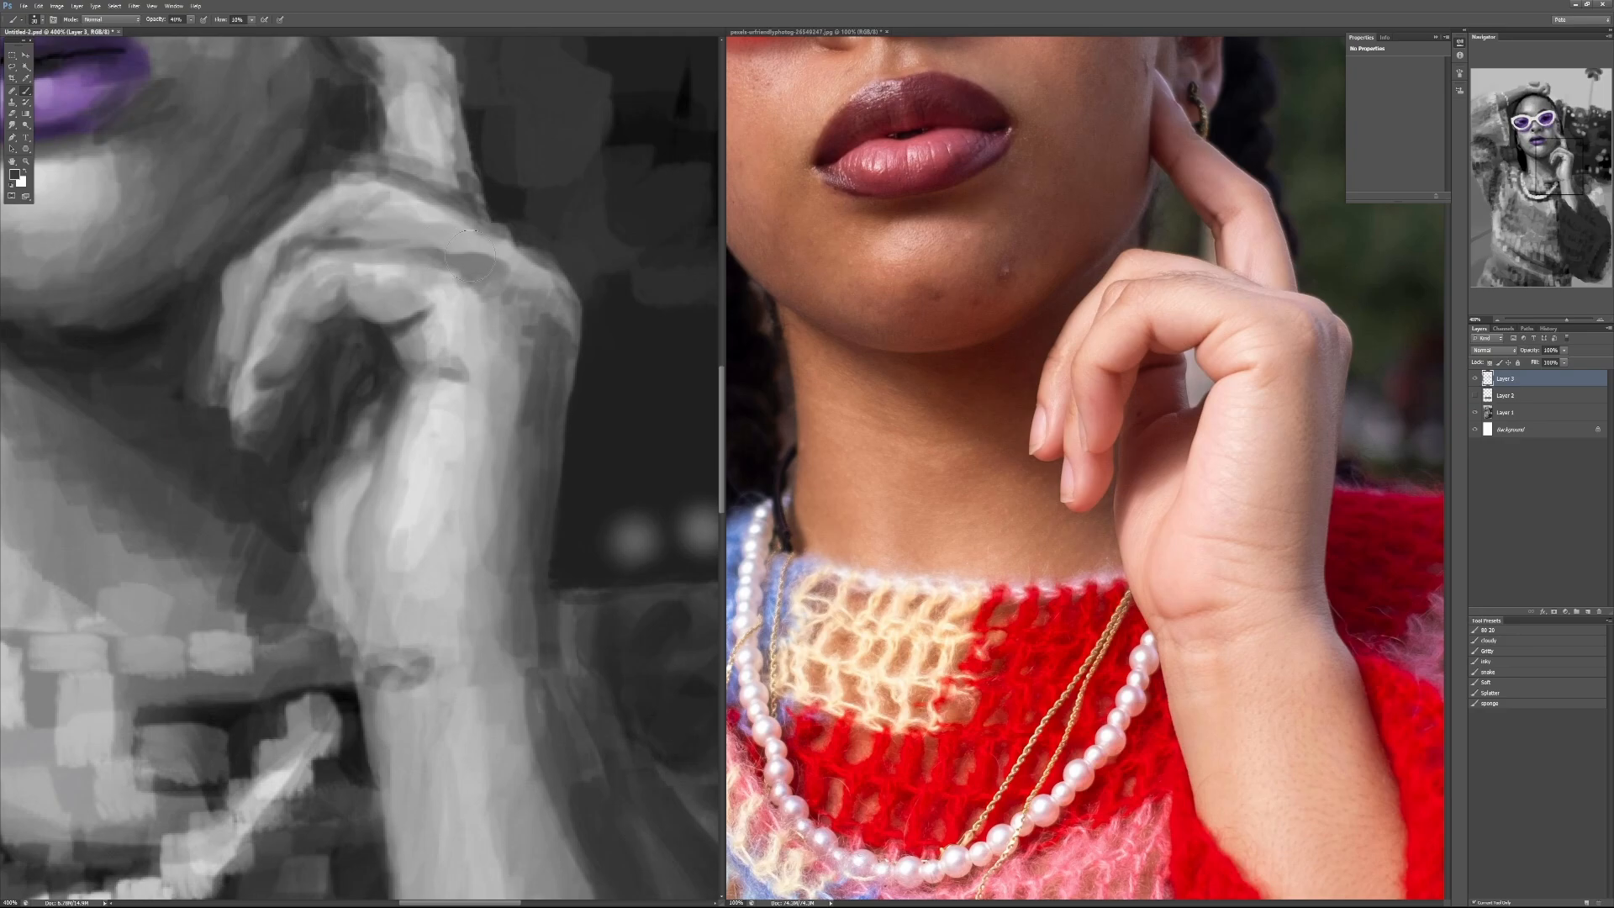
pyautogui.keyDown('alt'); pyautogui.click(360, 245); pyautogui.keyUp('alt')
# Step: Sharpen the inner contour of the bent finger and narrow its fingertip with short dark and midtone strokes
pyautogui.keyDown('alt'); pyautogui.click(331, 303); pyautogui.keyUp('alt')
pyautogui.moveTo(331, 303)
pyautogui.mouseDown()
pyautogui.moveTo(351, 317)
pyautogui.moveTo(308, 323)
pyautogui.moveTo(323, 325)
pyautogui.moveTo(296, 352)
pyautogui.moveTo(321, 328)
pyautogui.moveTo(308, 343)
pyautogui.mouseUp()
pyautogui.keyDown('alt'); pyautogui.click(352, 308); pyautogui.keyUp('alt')
pyautogui.keyDown('alt'); pyautogui.click(340, 336); pyautogui.keyUp('alt')
pyautogui.keyDown('alt'); pyautogui.click(323, 309); pyautogui.keyUp('alt')
pyautogui.keyDown('alt'); pyautogui.click(330, 317); pyautogui.keyUp('alt')
pyautogui.keyDown('alt'); pyautogui.click(328, 332); pyautogui.keyUp('alt')
pyautogui.keyDown('alt'); pyautogui.click(322, 332); pyautogui.keyUp('alt')
pyautogui.keyDown('alt'); pyautogui.click(329, 332); pyautogui.keyUp('alt')
pyautogui.moveTo(296, 410)
pyautogui.mouseDown()
pyautogui.moveTo(265, 371)
pyautogui.moveTo(269, 387)
pyautogui.moveTo(284, 371)
pyautogui.moveTo(276, 408)
pyautogui.moveTo(255, 412)
pyautogui.moveTo(268, 392)
pyautogui.mouseUp()
pyautogui.keyDown('alt'); pyautogui.click(283, 357); pyautogui.keyUp('alt')
pyautogui.keyDown('alt'); pyautogui.click(306, 379); pyautogui.keyUp('alt')
pyautogui.keyDown('alt'); pyautogui.click(288, 416); pyautogui.keyUp('alt')
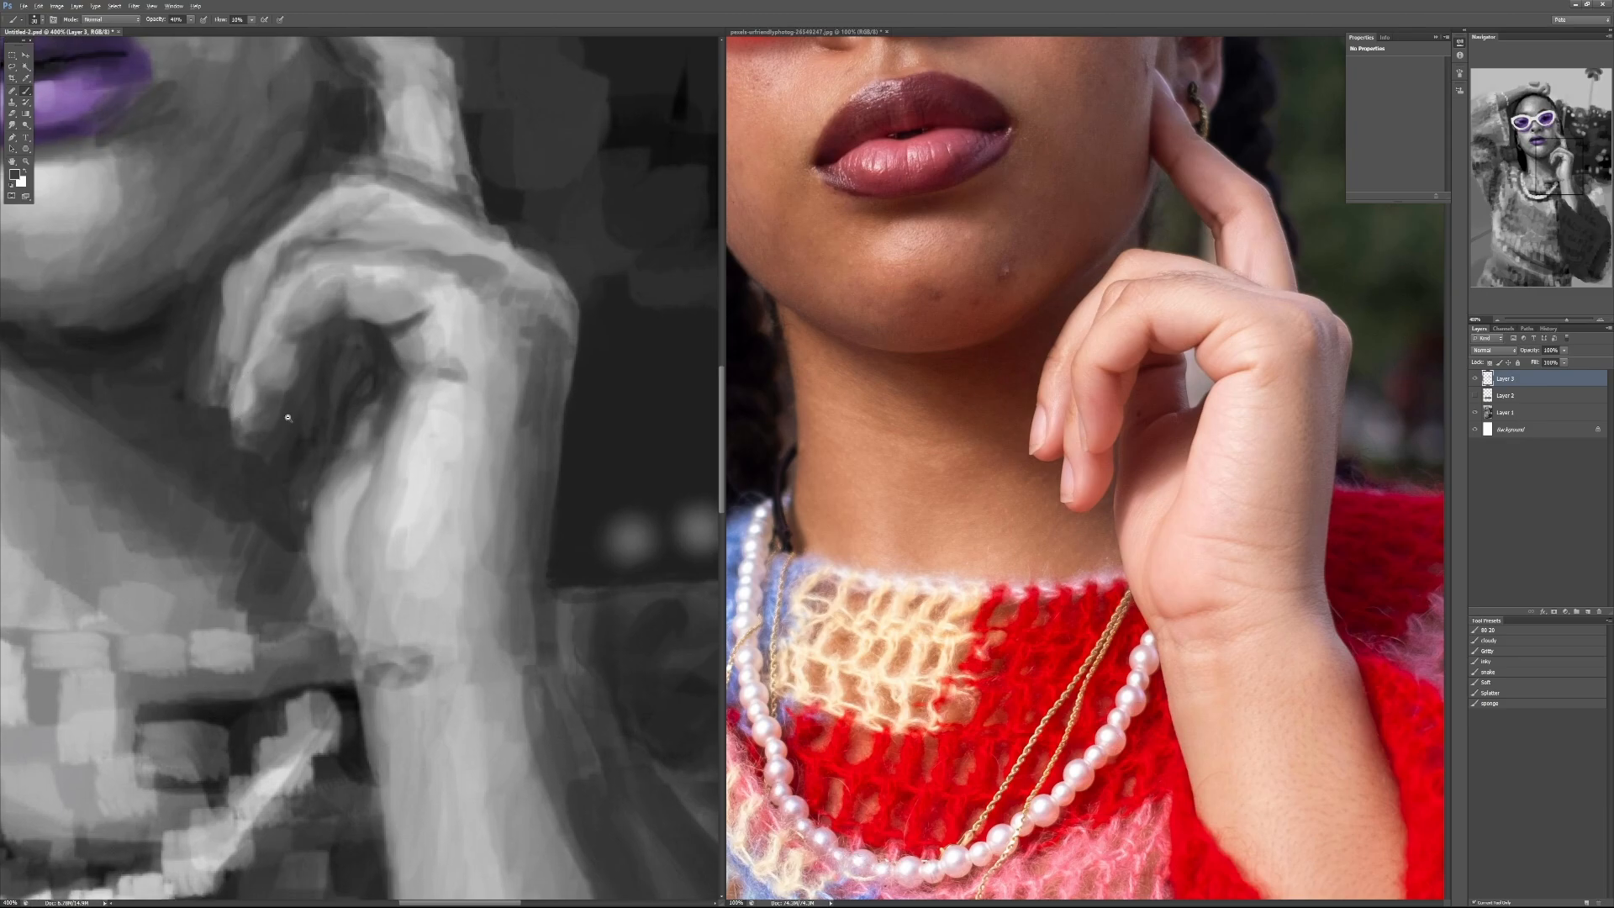
# Step: Close the grayscale portrait and its reference photo, discarding the photo's changes
pyautogui.scroll(-2, 285, 453)
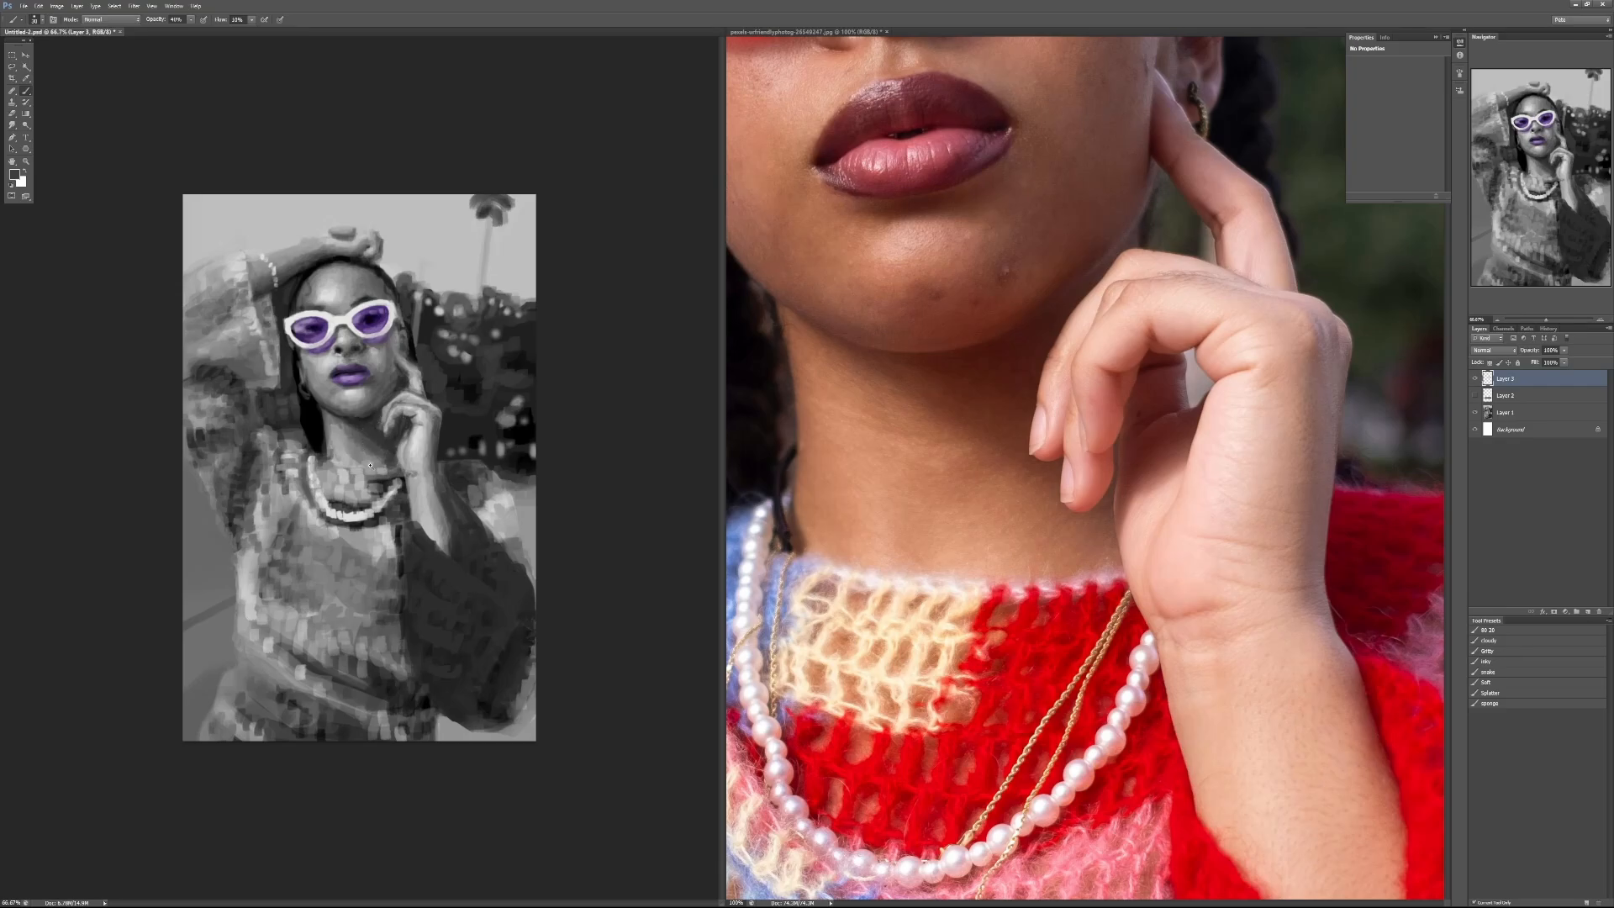
pyautogui.hotkey('ctrl', '+')
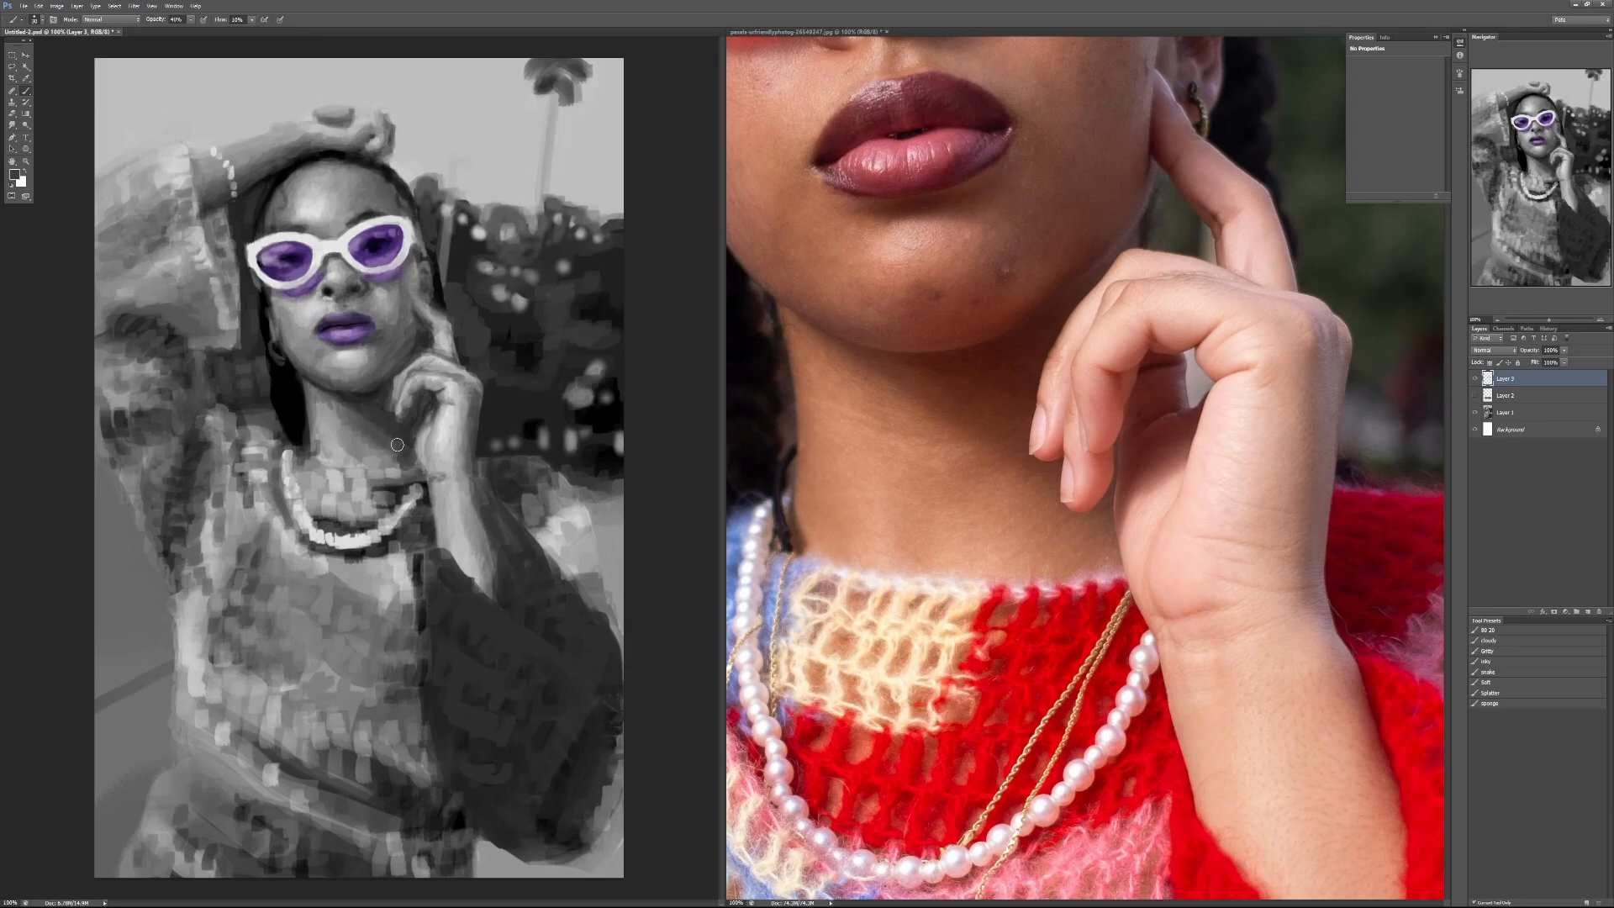
pyautogui.click(119, 32)
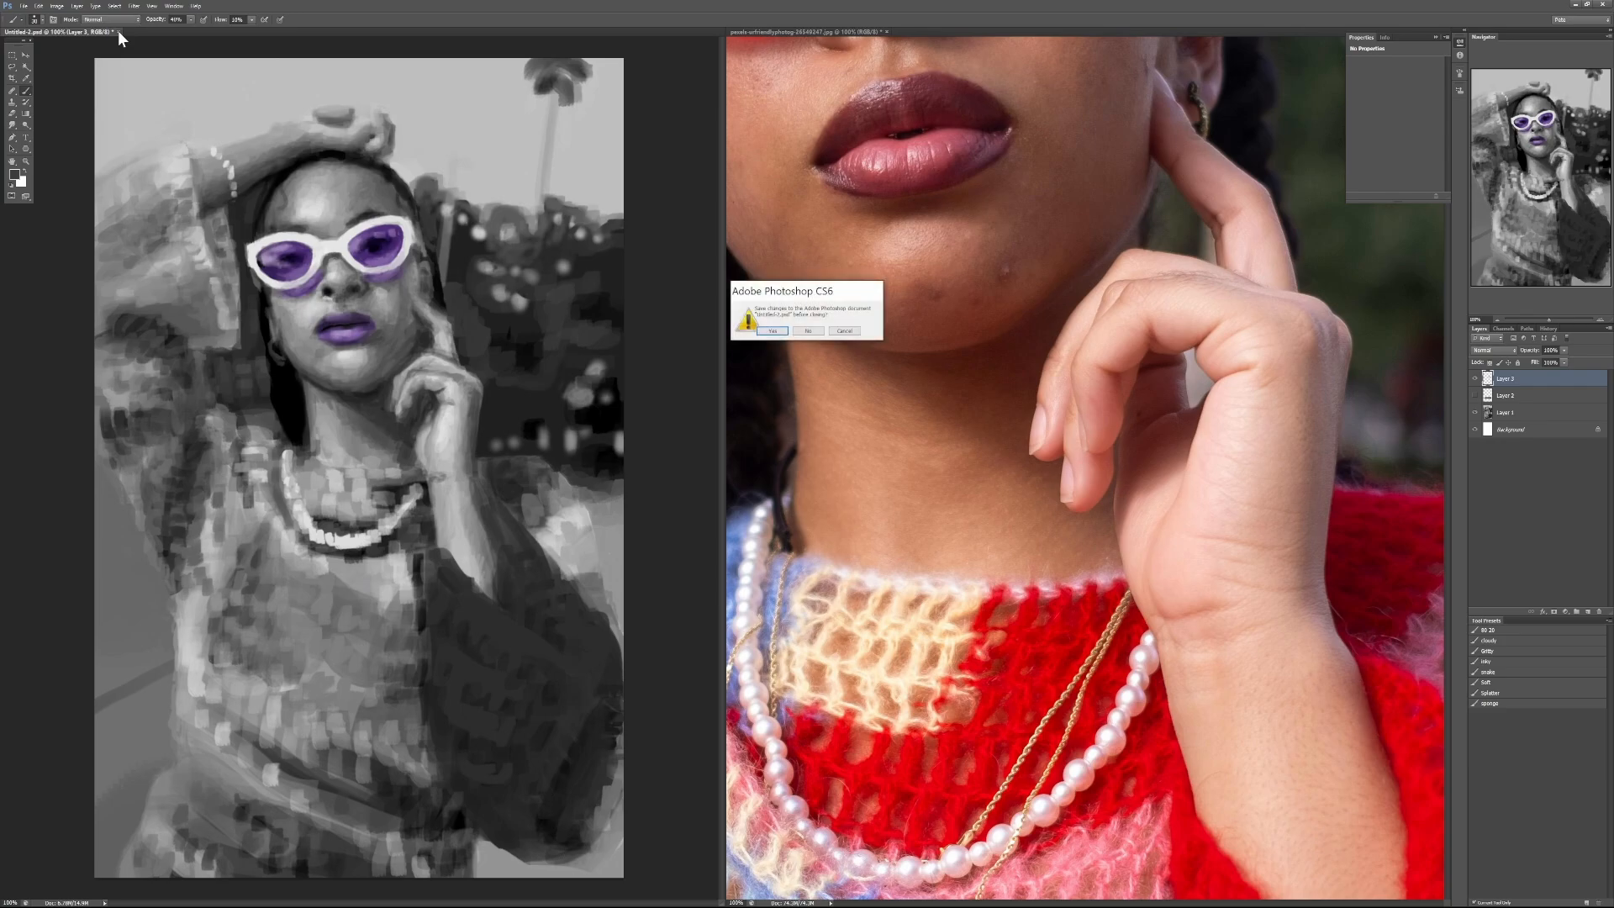
pyautogui.click(773, 330)
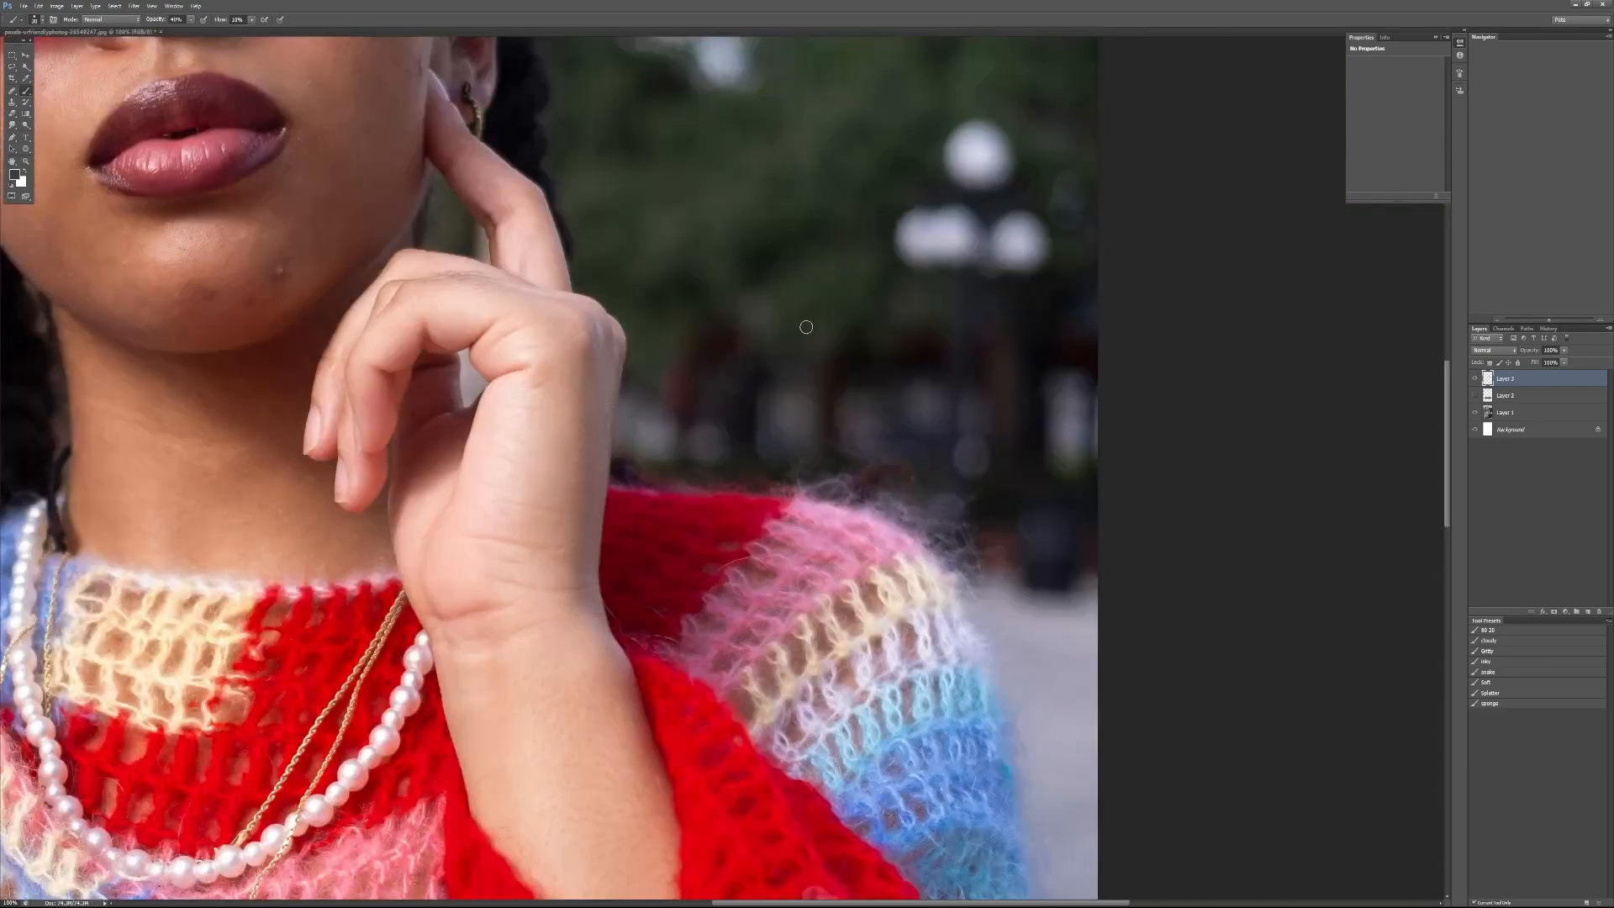
pyautogui.hotkey('ctrl', 'w')
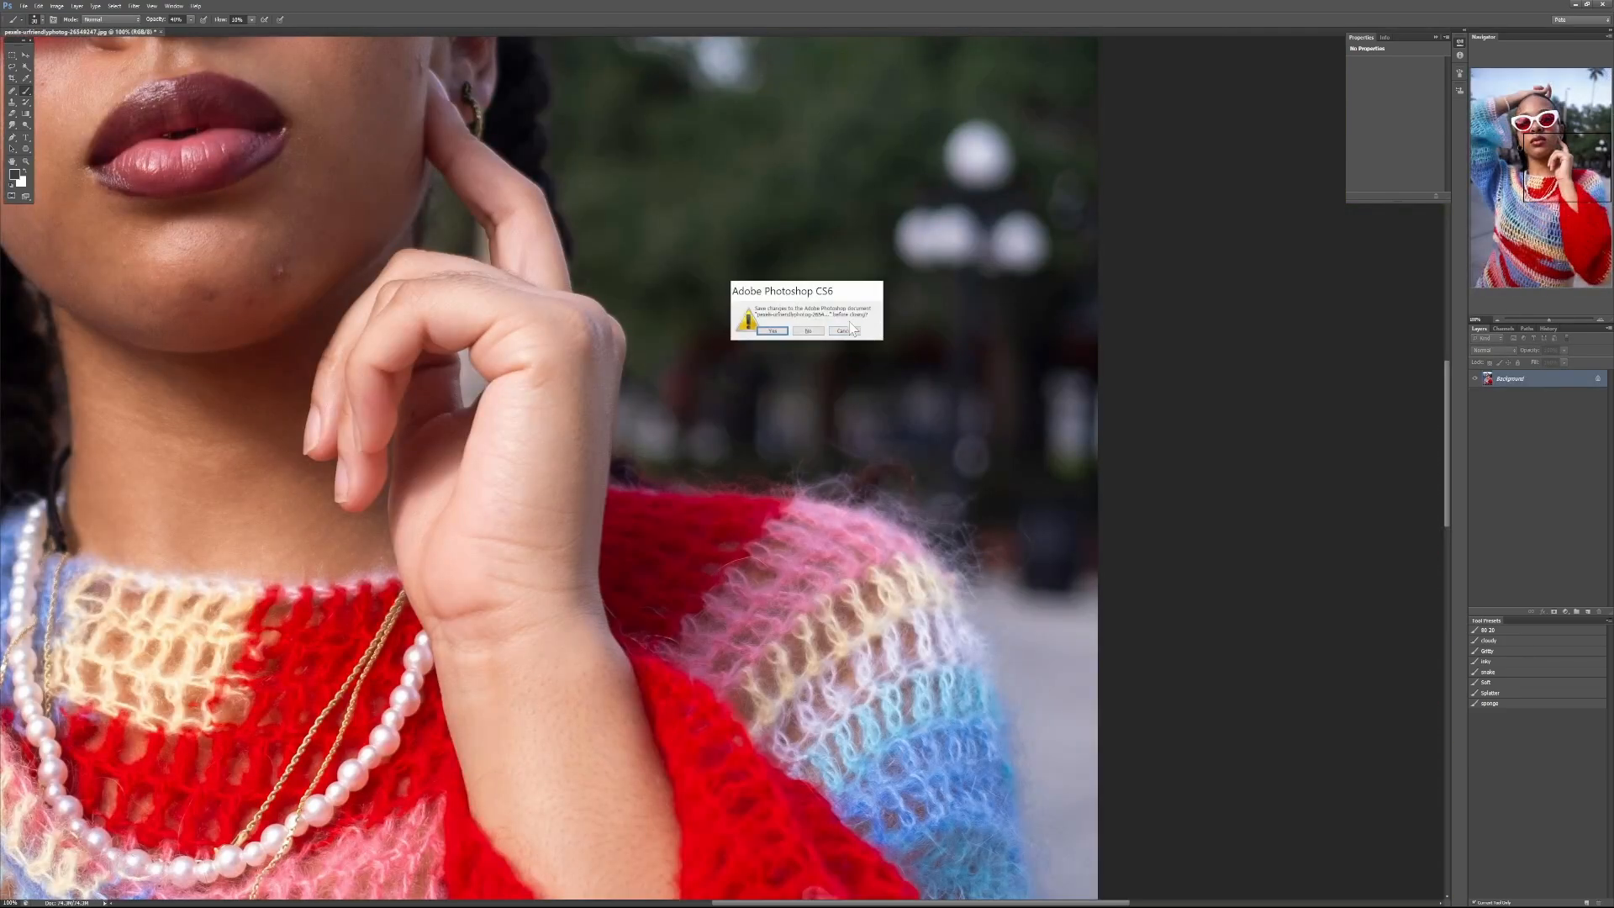
pyautogui.click(806, 331)
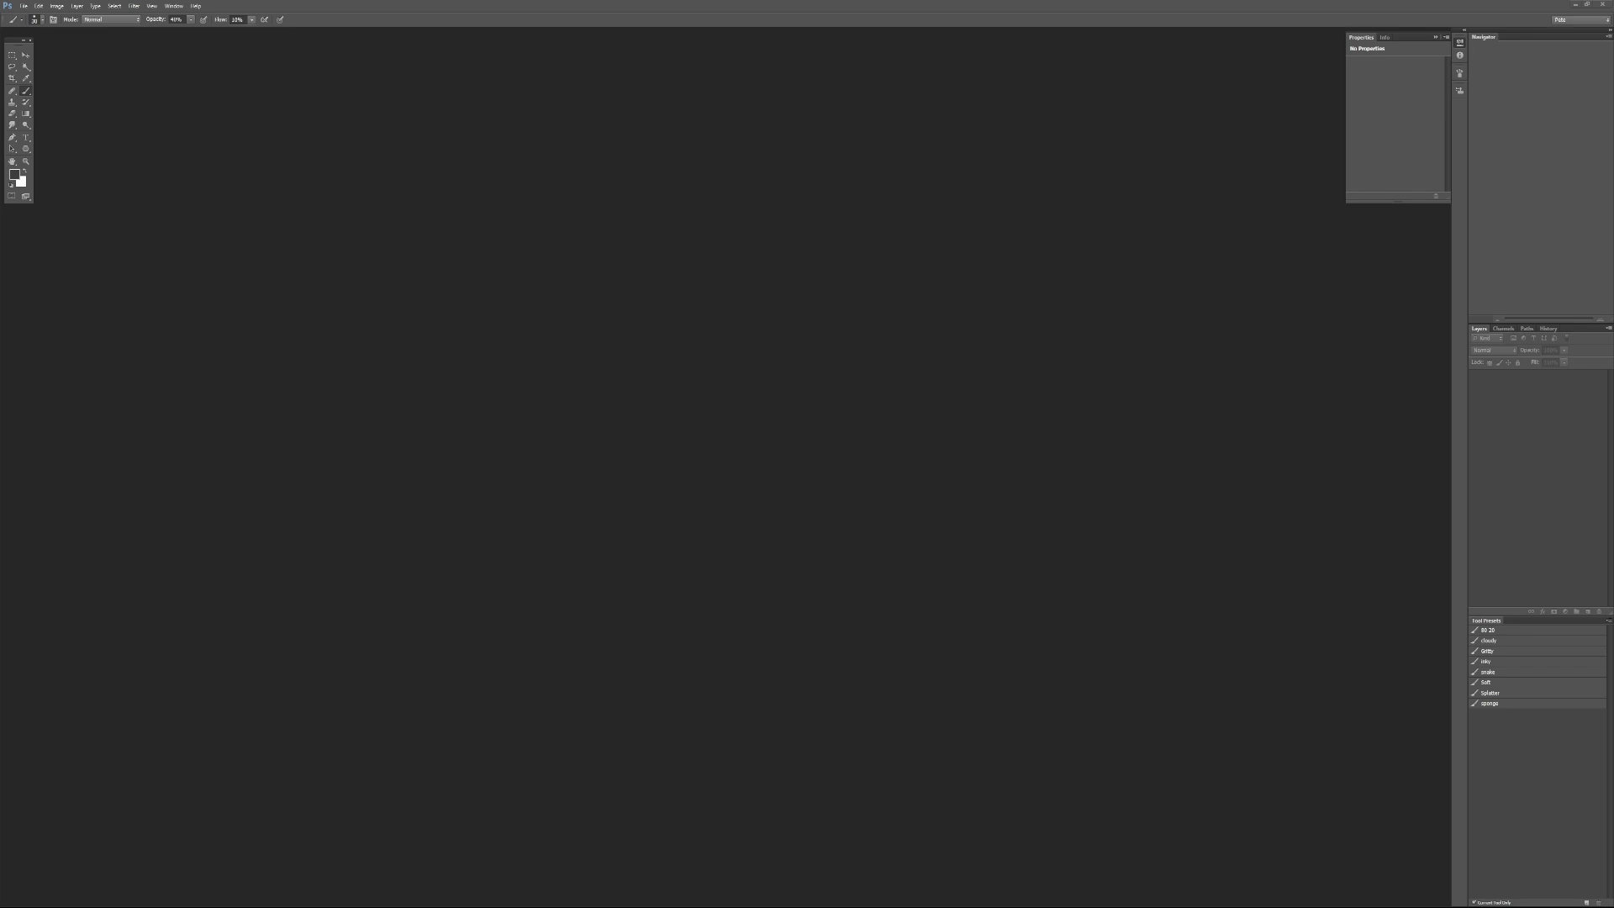
pyautogui.moveTo(675, 286); pyautogui.dragTo(10, 162)
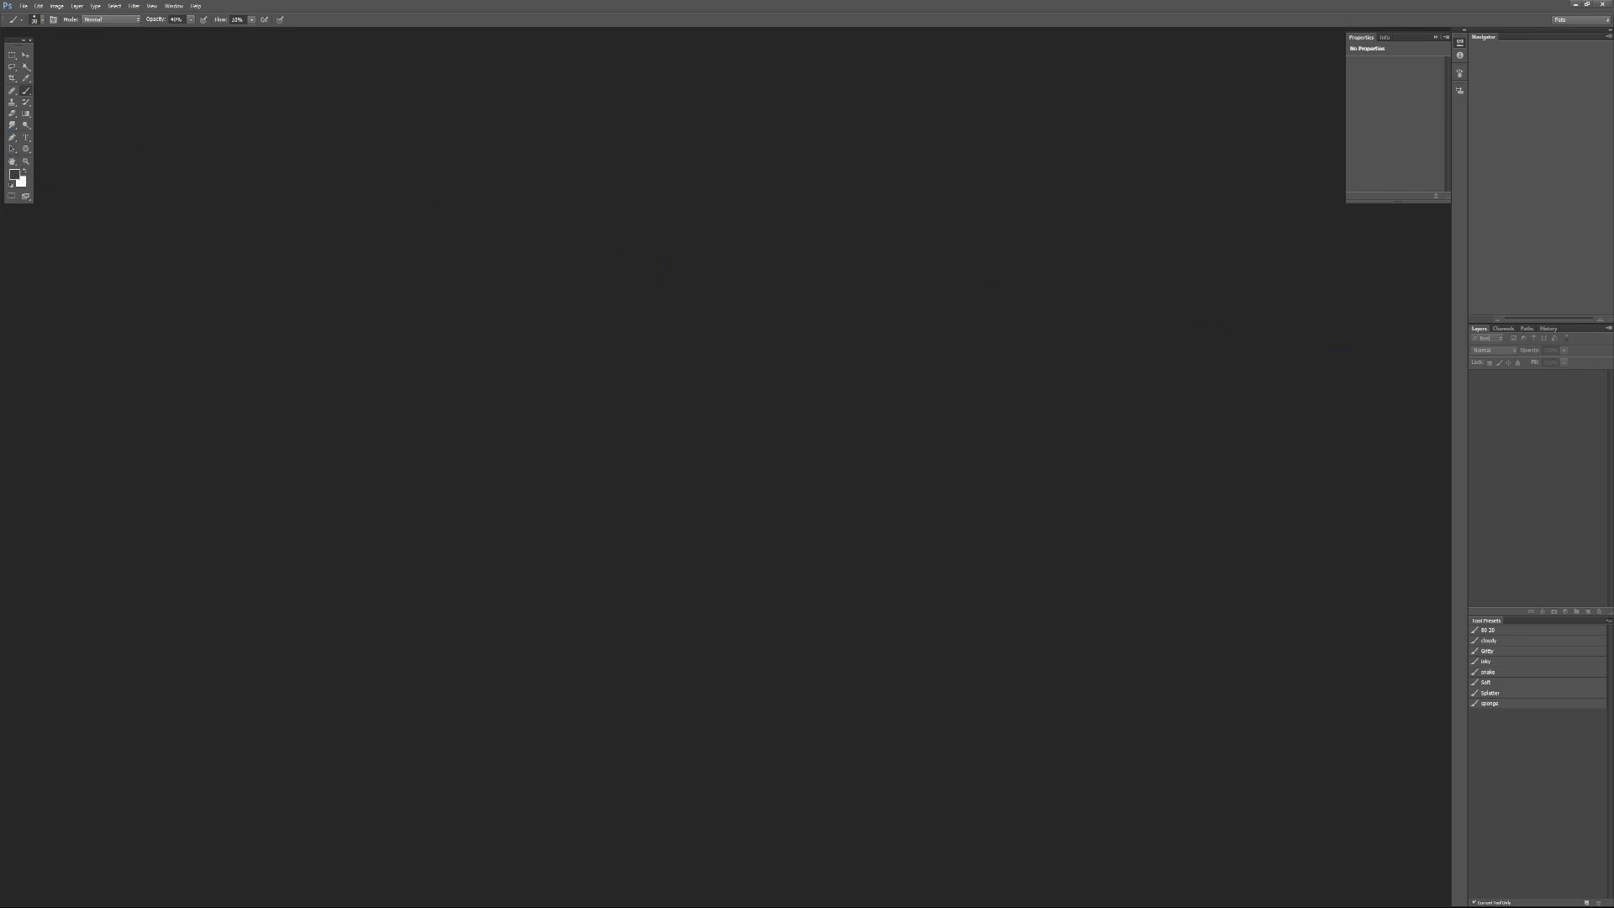